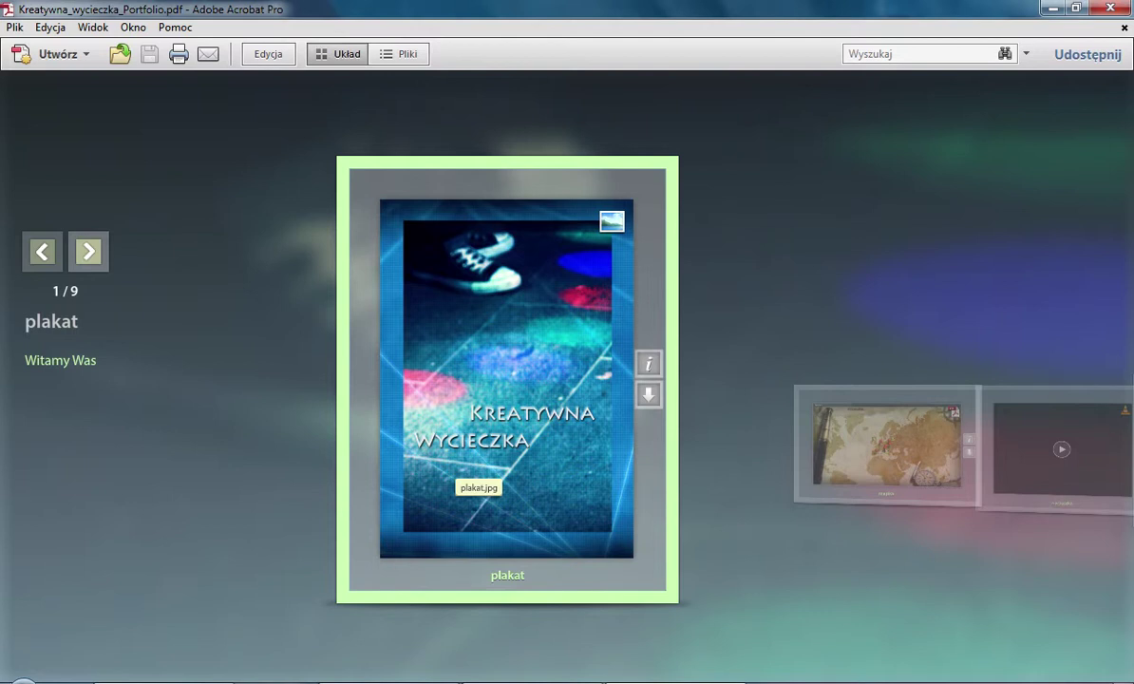
# Preview the mapka file at full size, then advance to the wycieczka video.
pyautogui.click(888, 439)
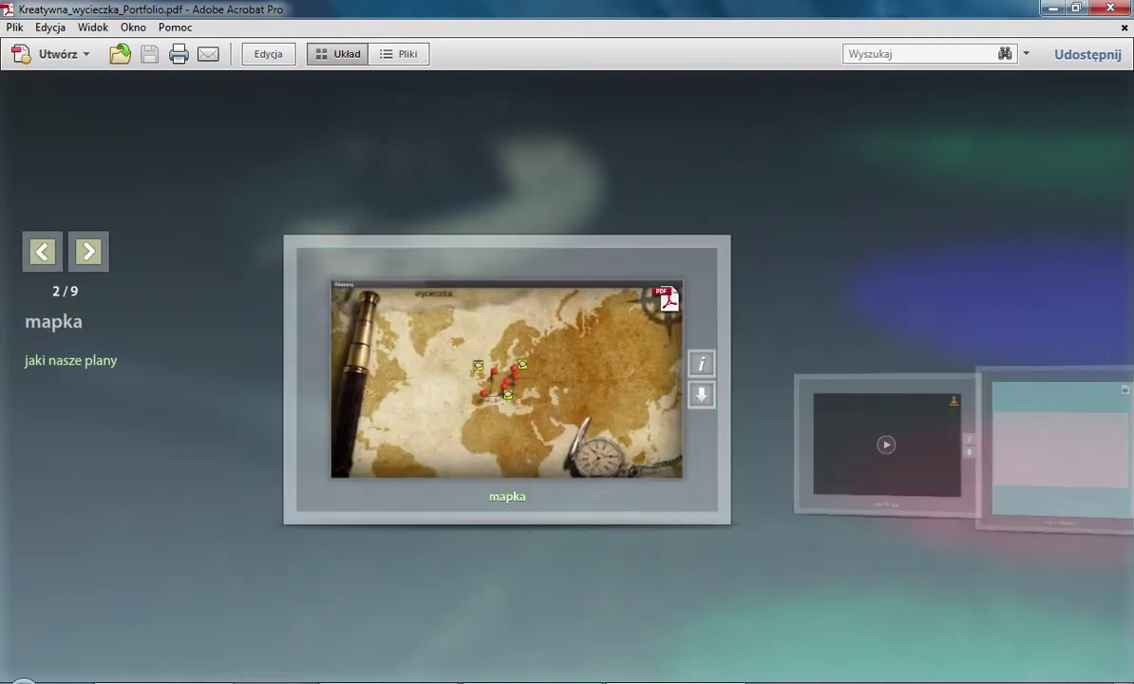
pyautogui.doubleClick(525, 344)
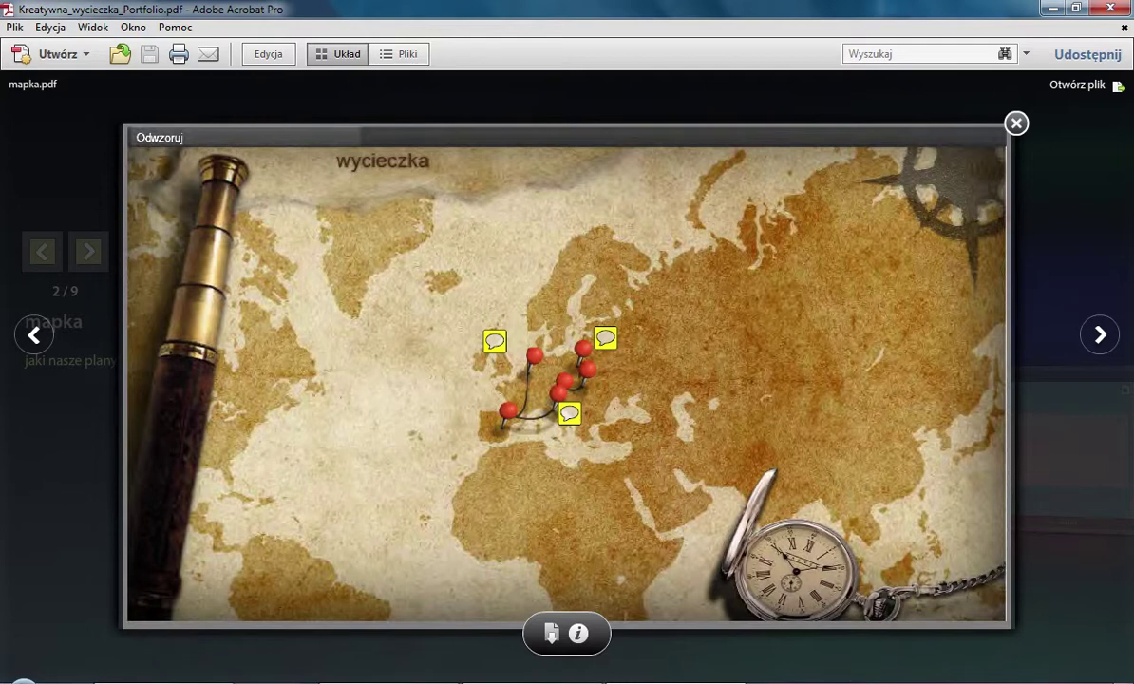
pyautogui.click(1099, 335)
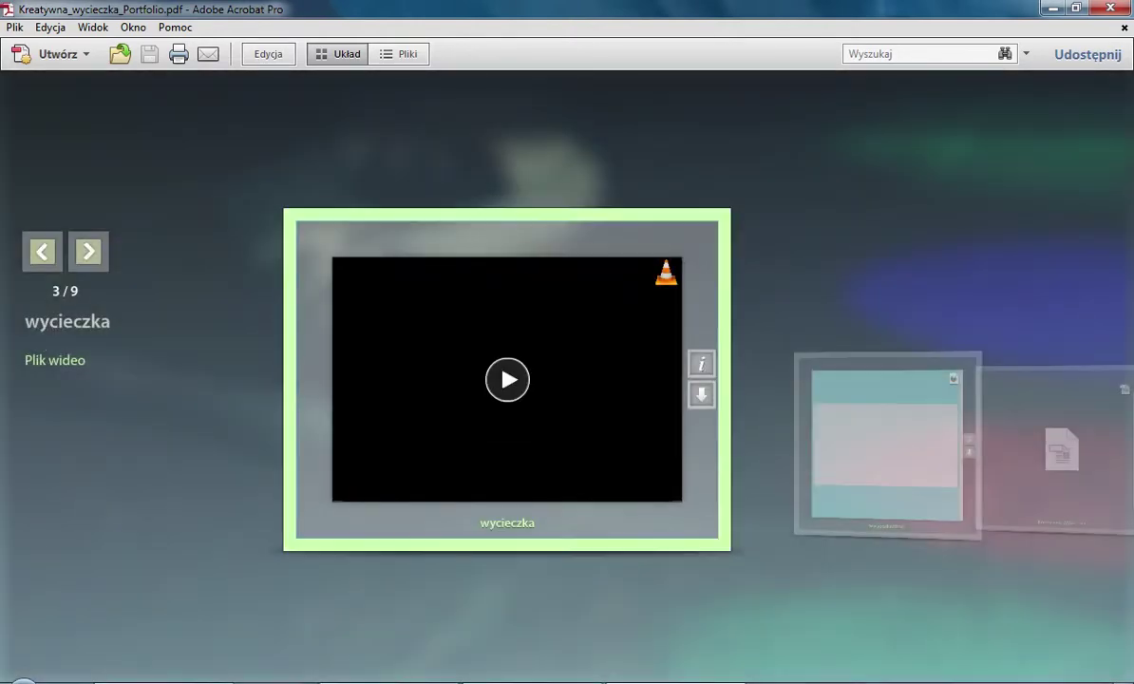
# Open the wycieczka.html online gallery from the portfolio, view it and close it.
pyautogui.click(887, 445)
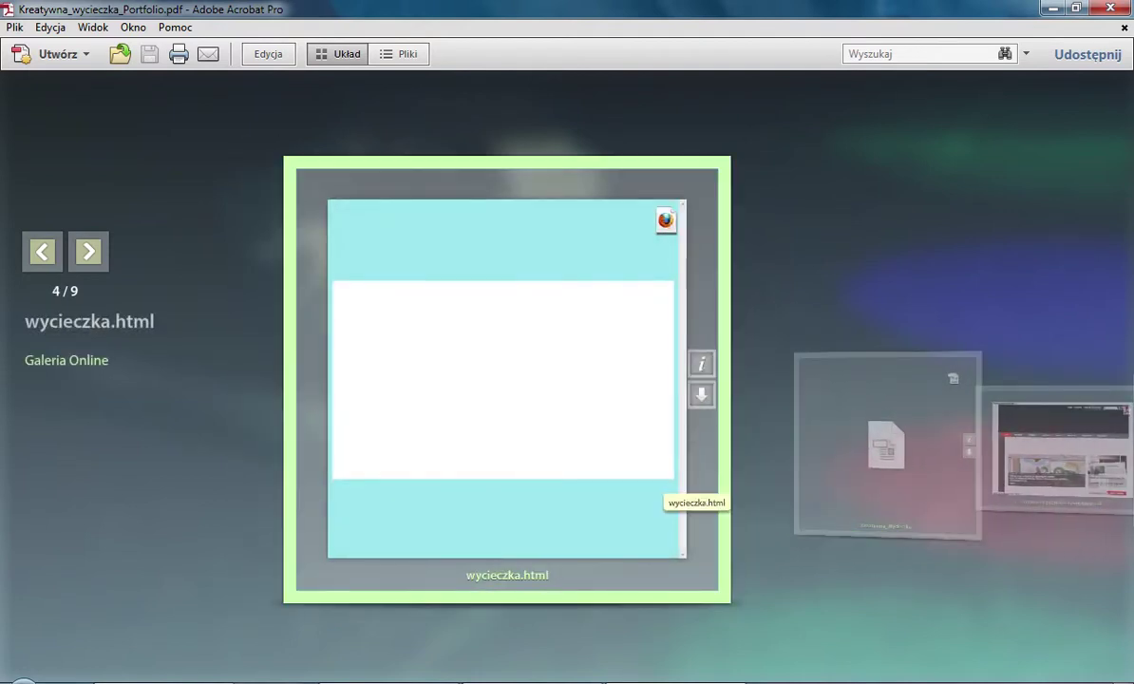
pyautogui.doubleClick(519, 378)
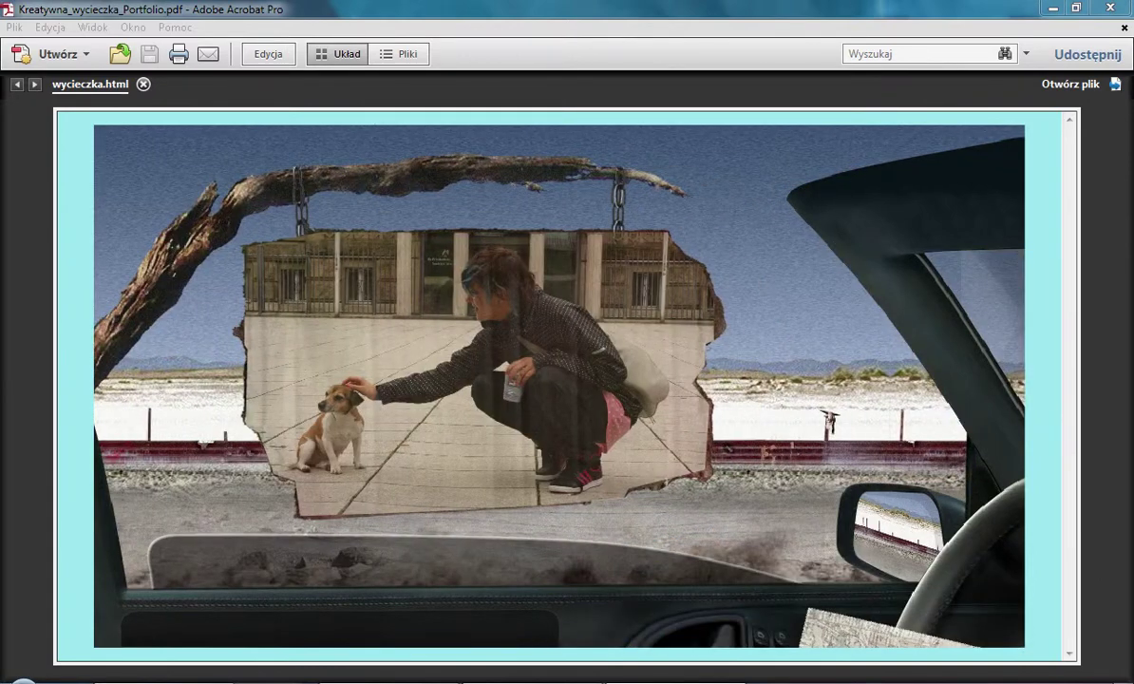
pyautogui.click(144, 84)
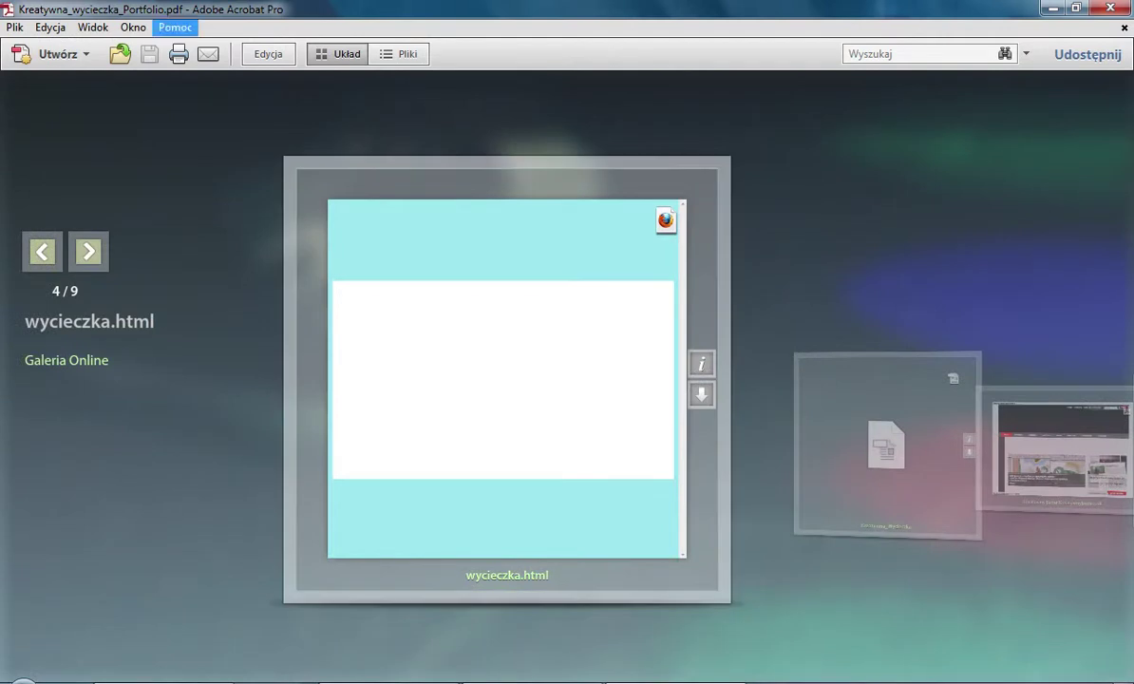
# Open the portfolio's Kreatywna_Wycieczka_2012_.doc in OpenOffice Writer, allowing just this file to be opened.
pyautogui.click(828, 441)
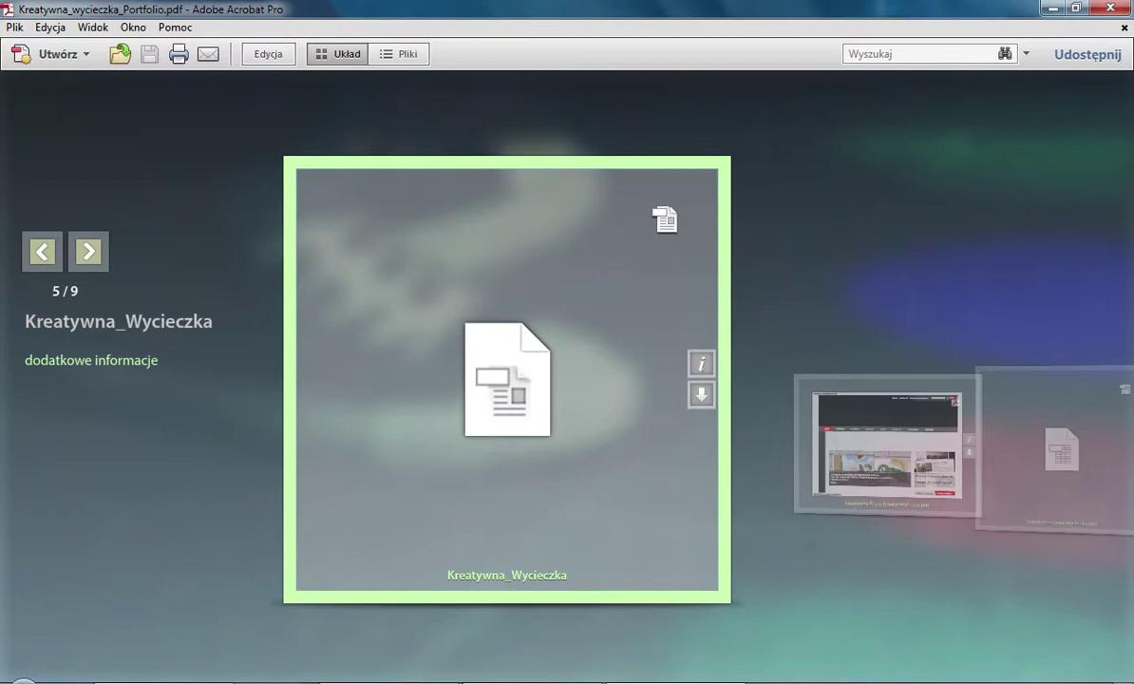
pyautogui.doubleClick(531, 353)
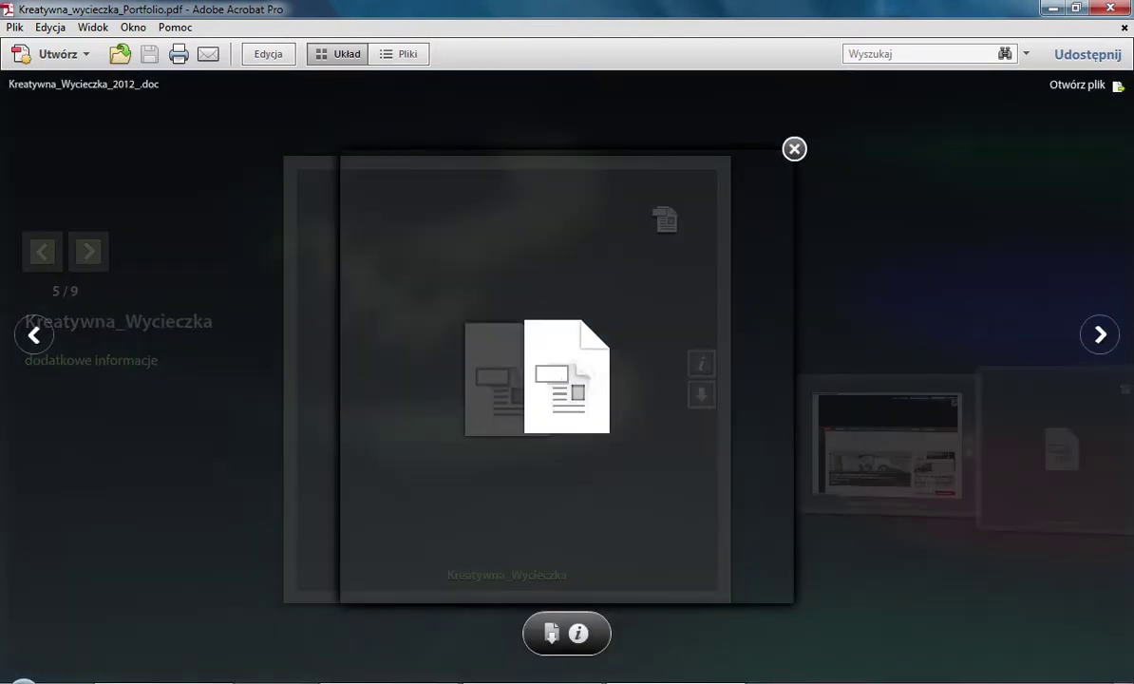
pyautogui.click(572, 380)
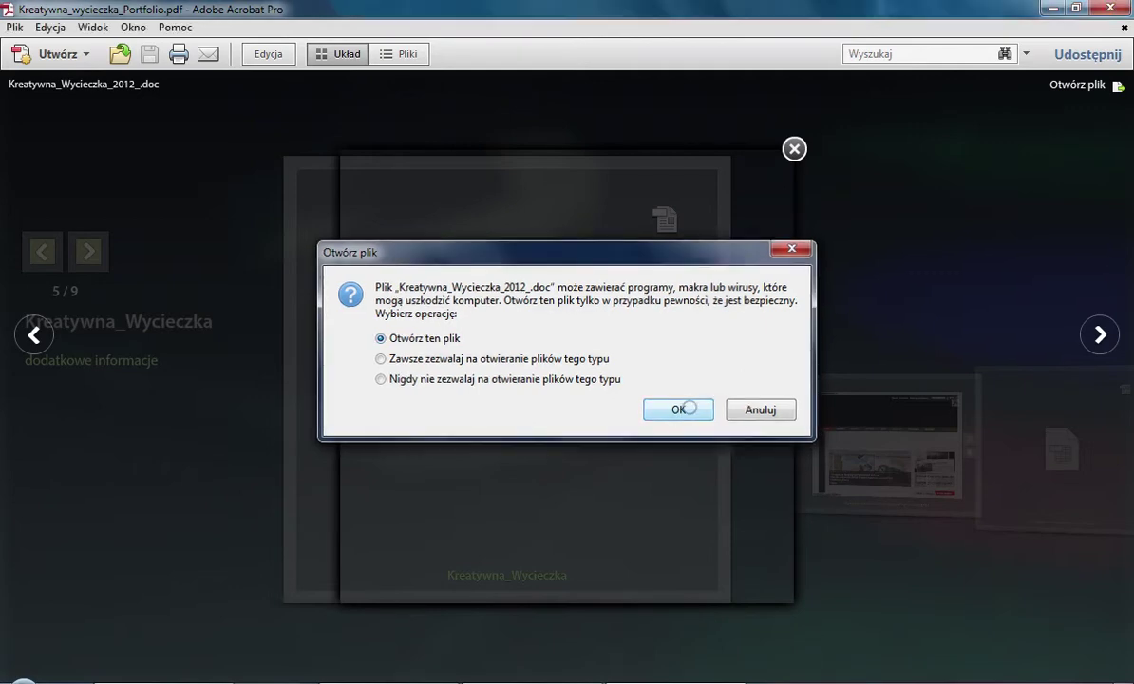
pyautogui.press('Return')
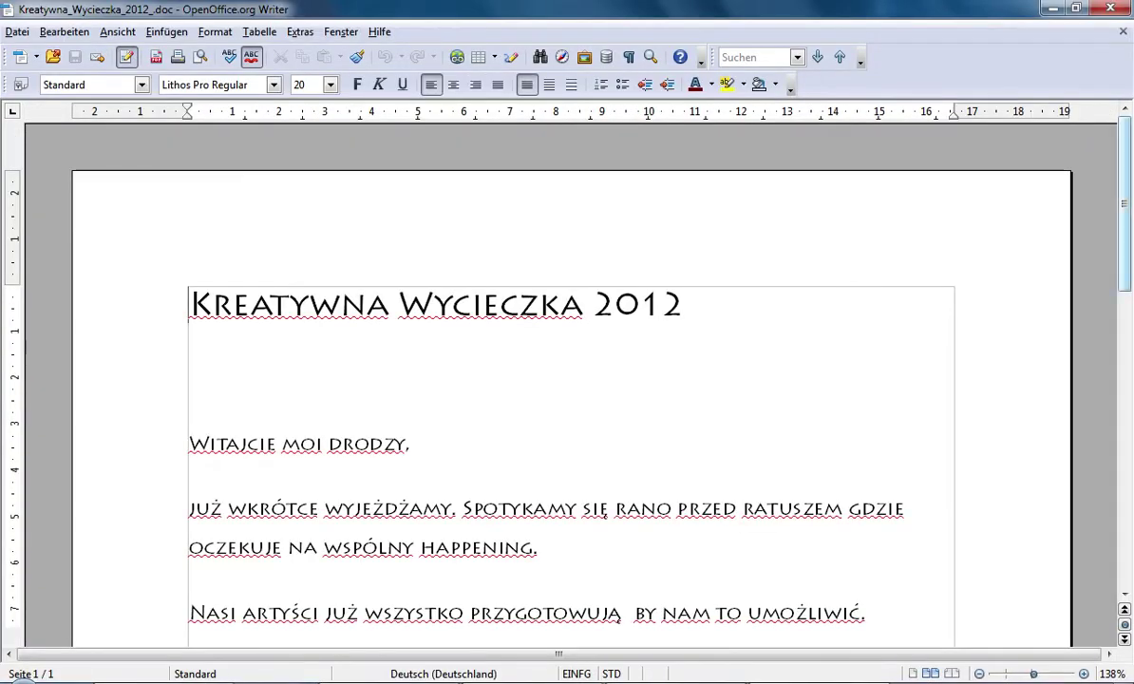
# Read through the Kreatywna Wycieczka 2012 letter and close the document to return to the portfolio.
pyautogui.scroll(-3, 570, 380)
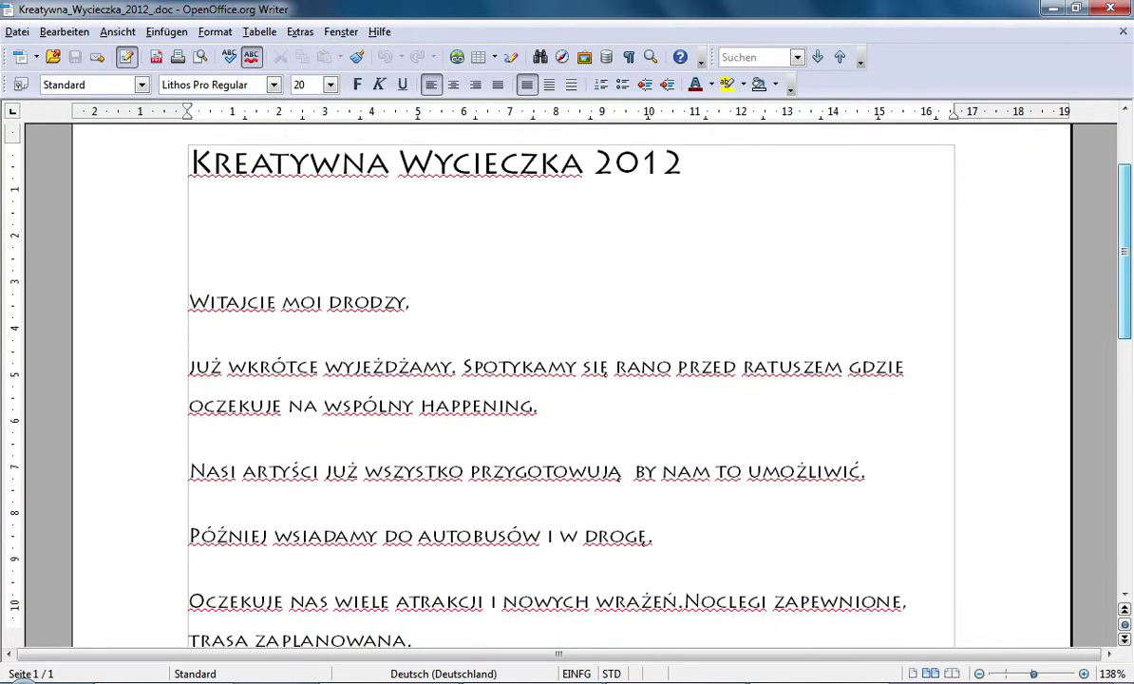
pyautogui.scroll(1, 570, 380)
pyautogui.scroll(-1, 570, 380)
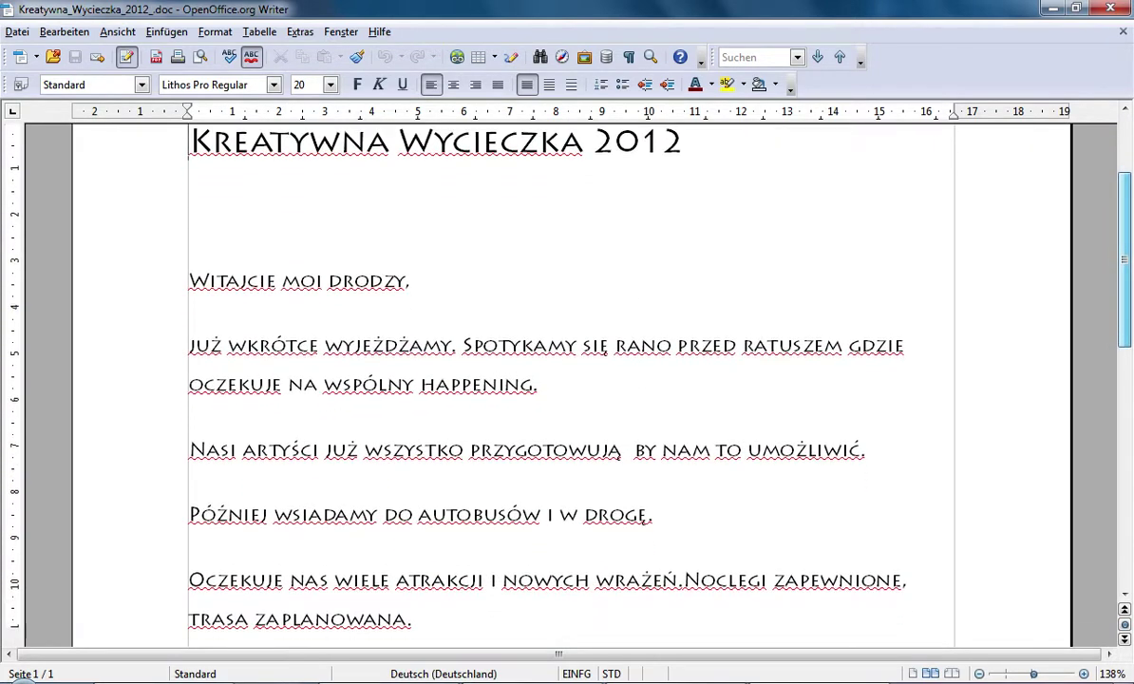
pyautogui.scroll(3, 570, 380)
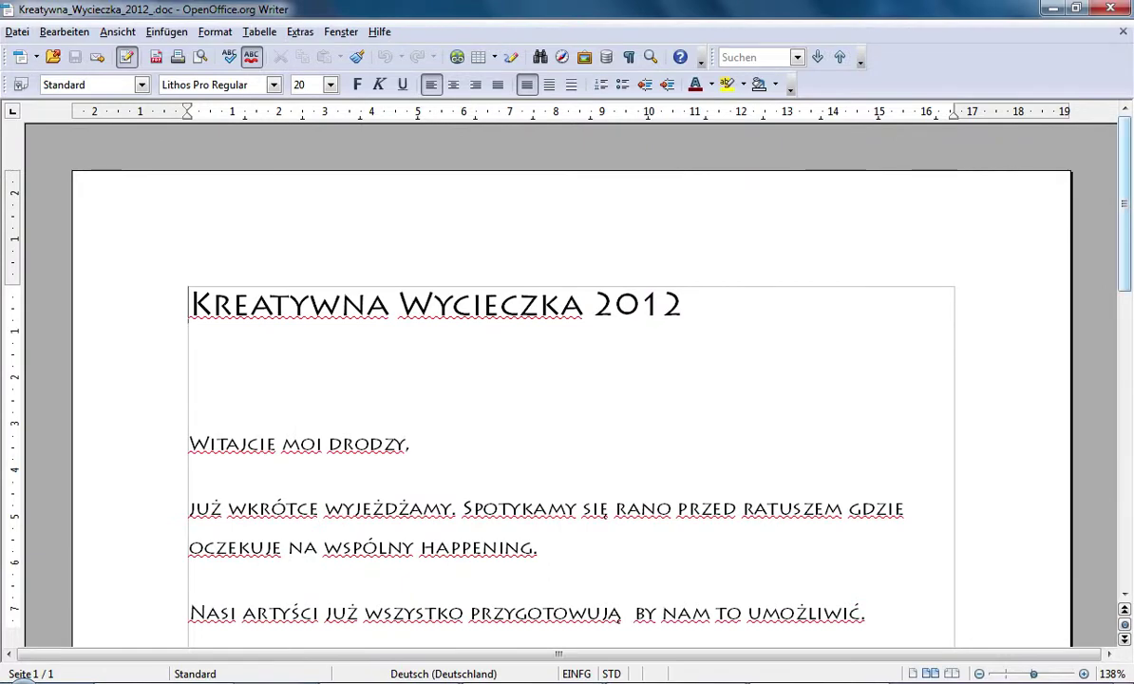
pyautogui.scroll(-10, 570, 380)
pyautogui.click(1109, 9)
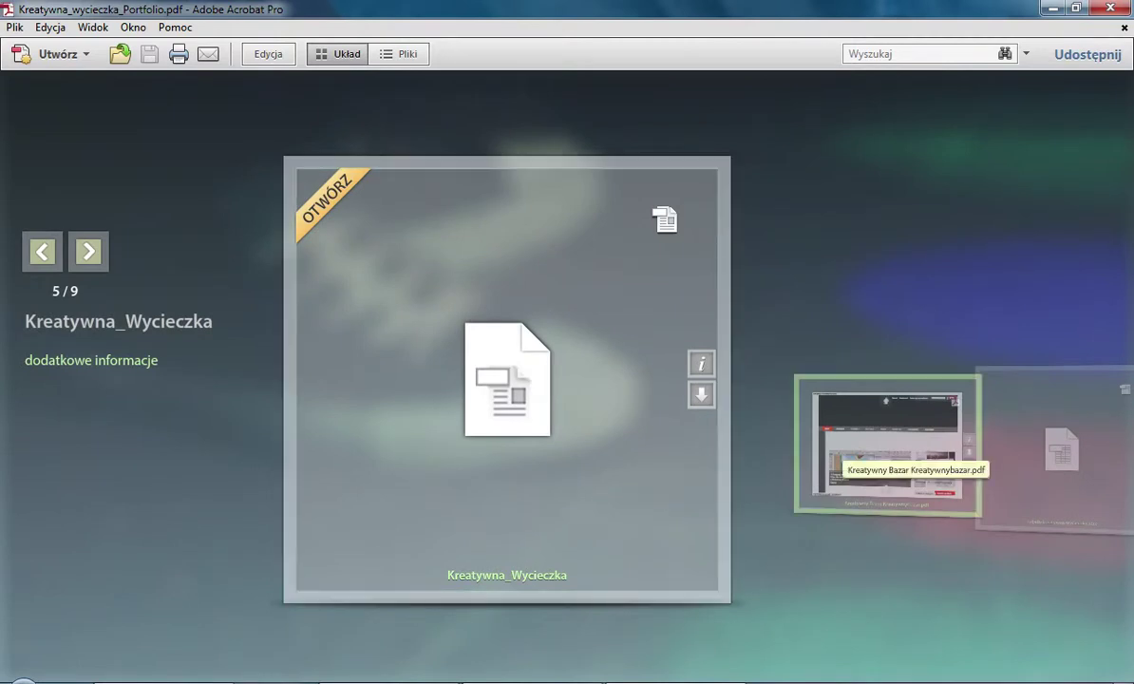
# Bring up the Kreatywny Bazar Kreatywnybazar.pdf card and leaf back and forth through its pages in the thumbnail.
pyautogui.click(855, 437)
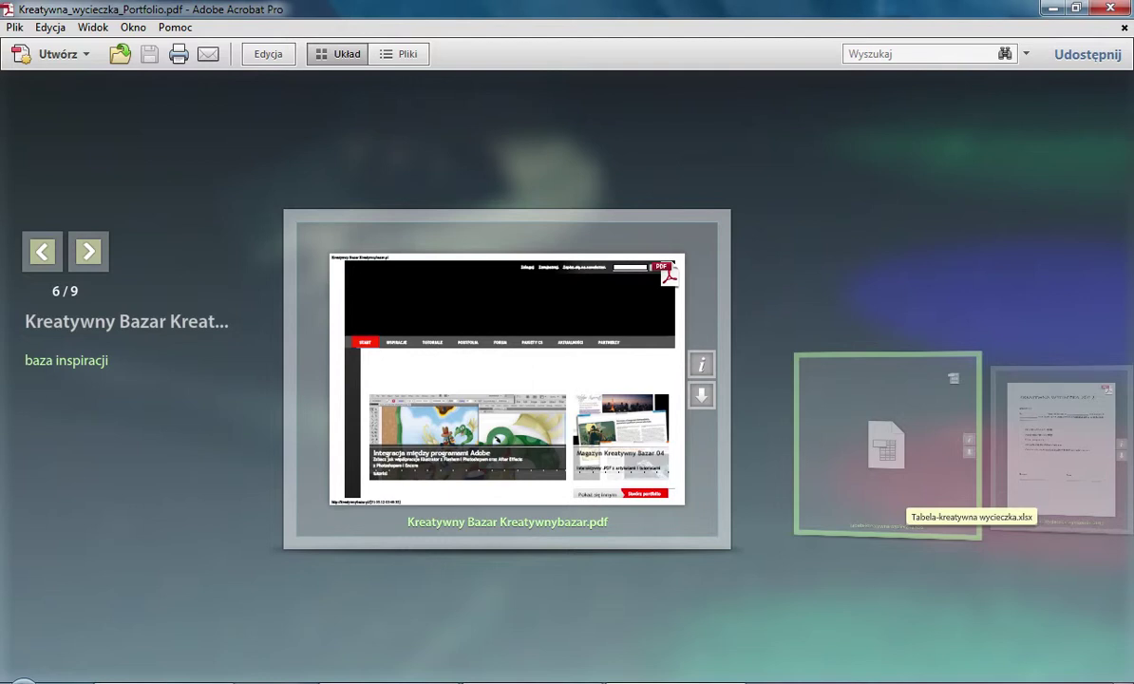
pyautogui.click(507, 484)
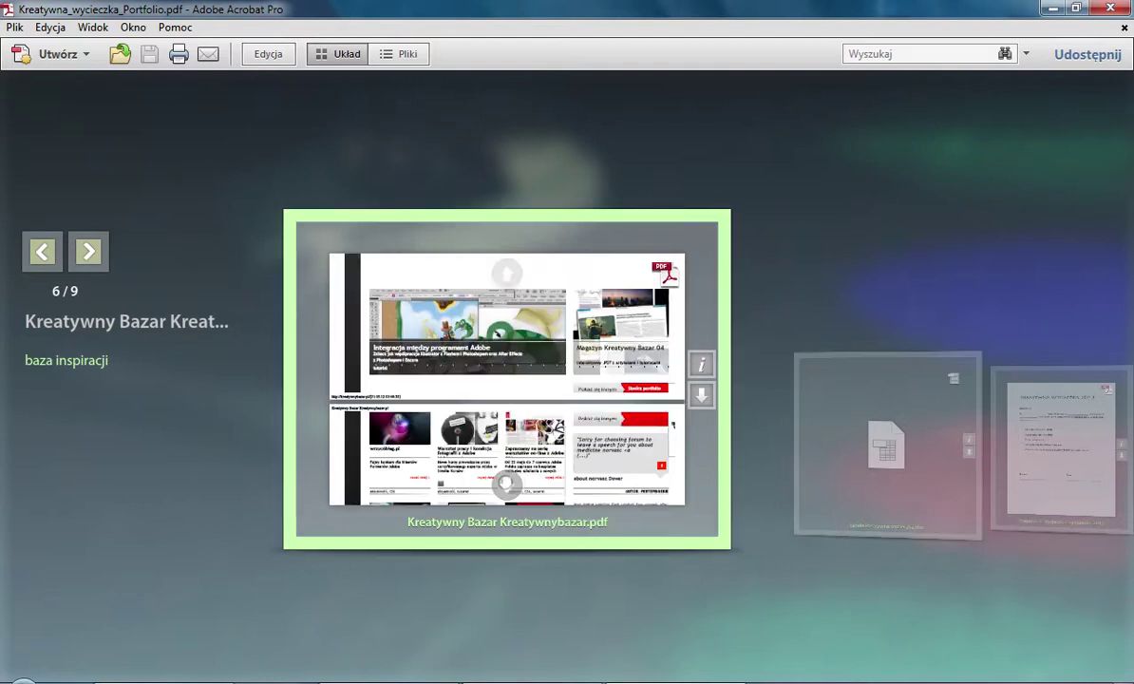
pyautogui.click(506, 485)
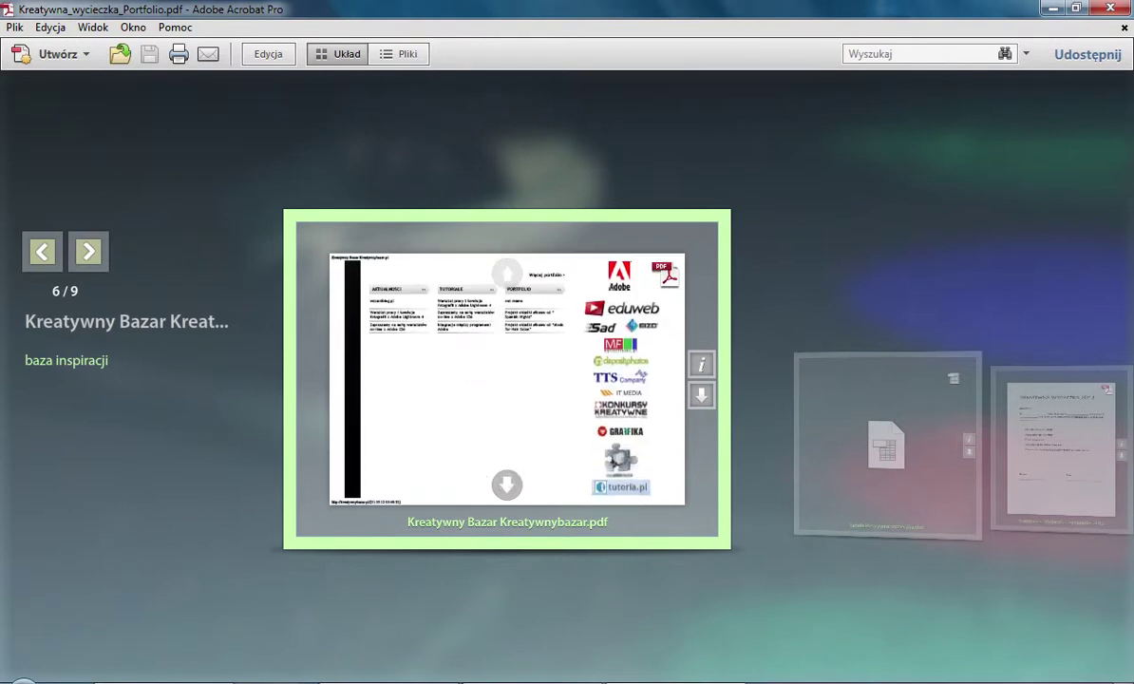
pyautogui.click(507, 273)
pyautogui.click(507, 273)
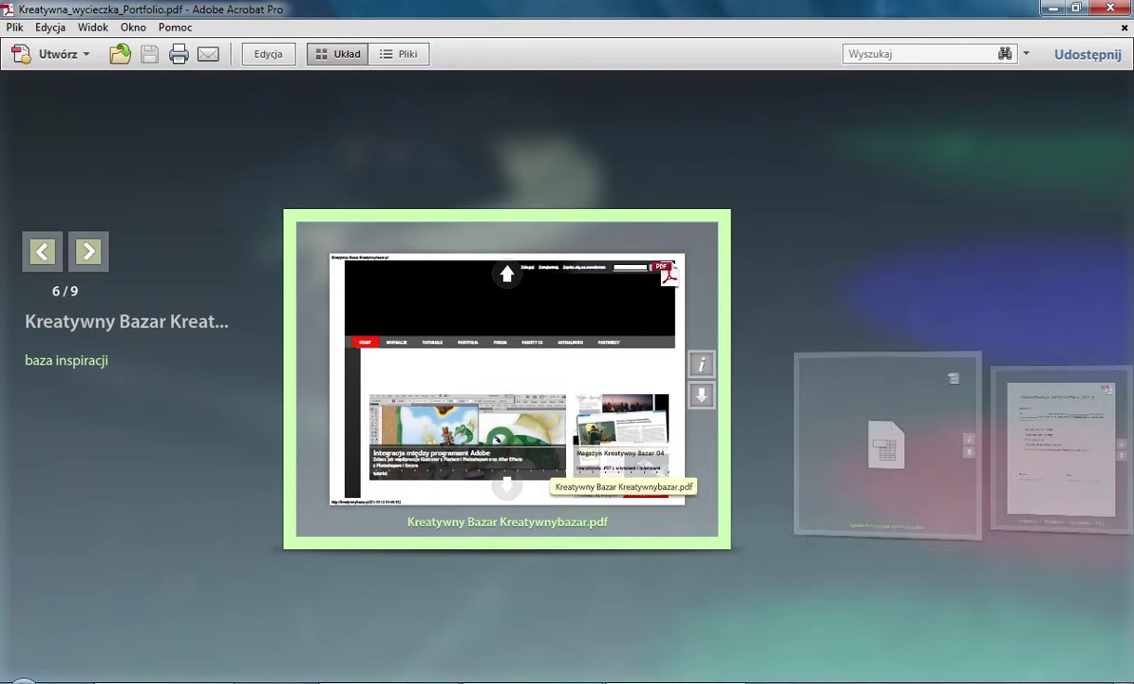
pyautogui.click(507, 482)
# Preview the Kreatywny Bazar PDF at full size, browse its first three pages, return to page 1 and close the preview.
pyautogui.click(480, 365)
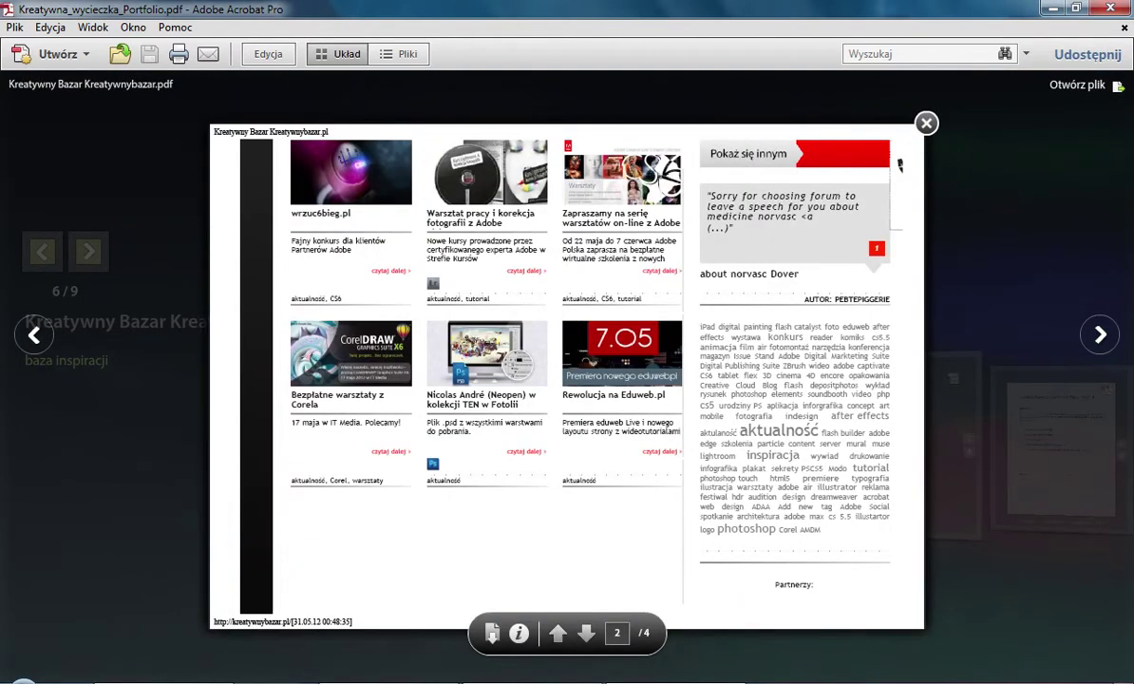
pyautogui.click(558, 632)
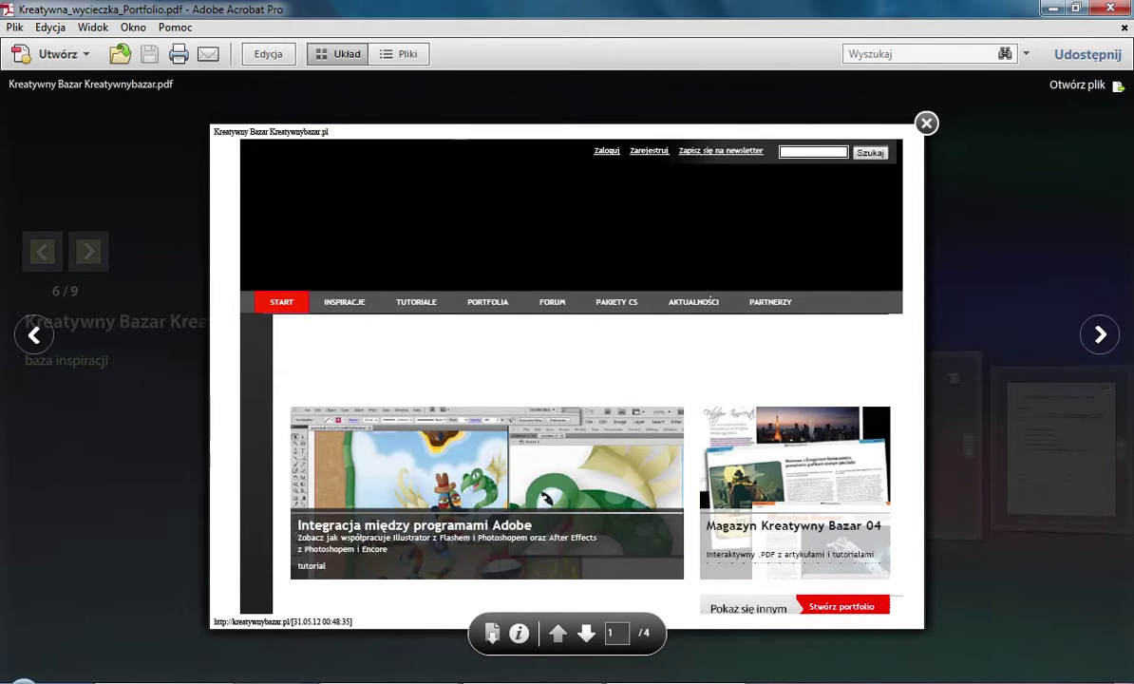
pyautogui.click(586, 634)
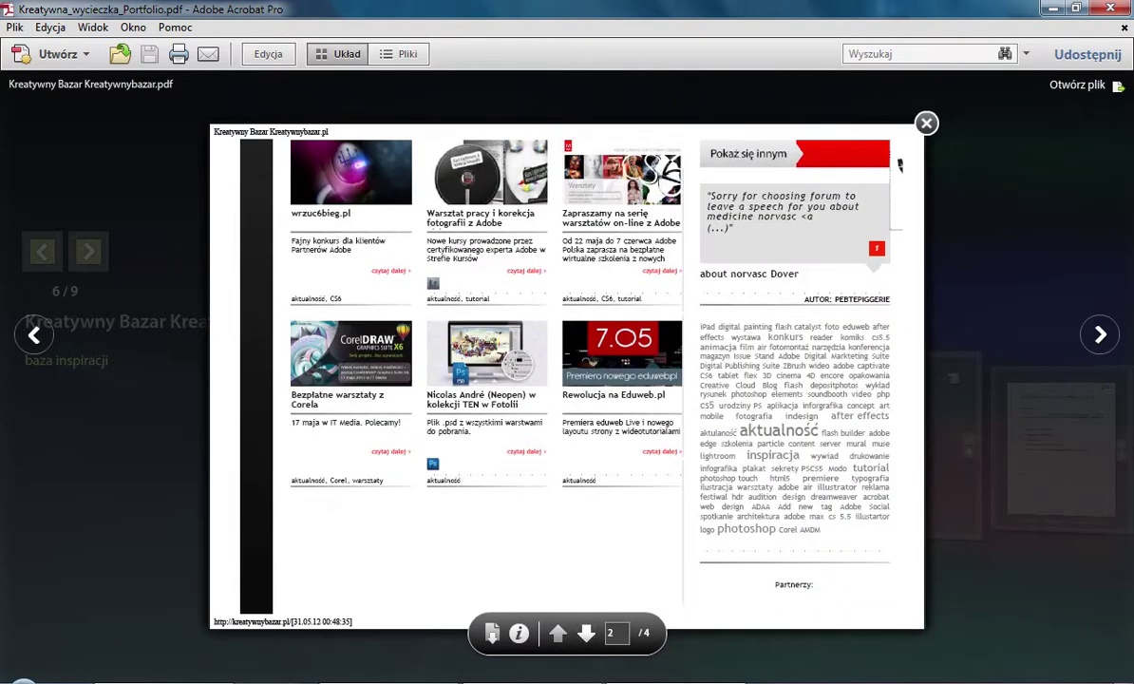
pyautogui.press('Down')
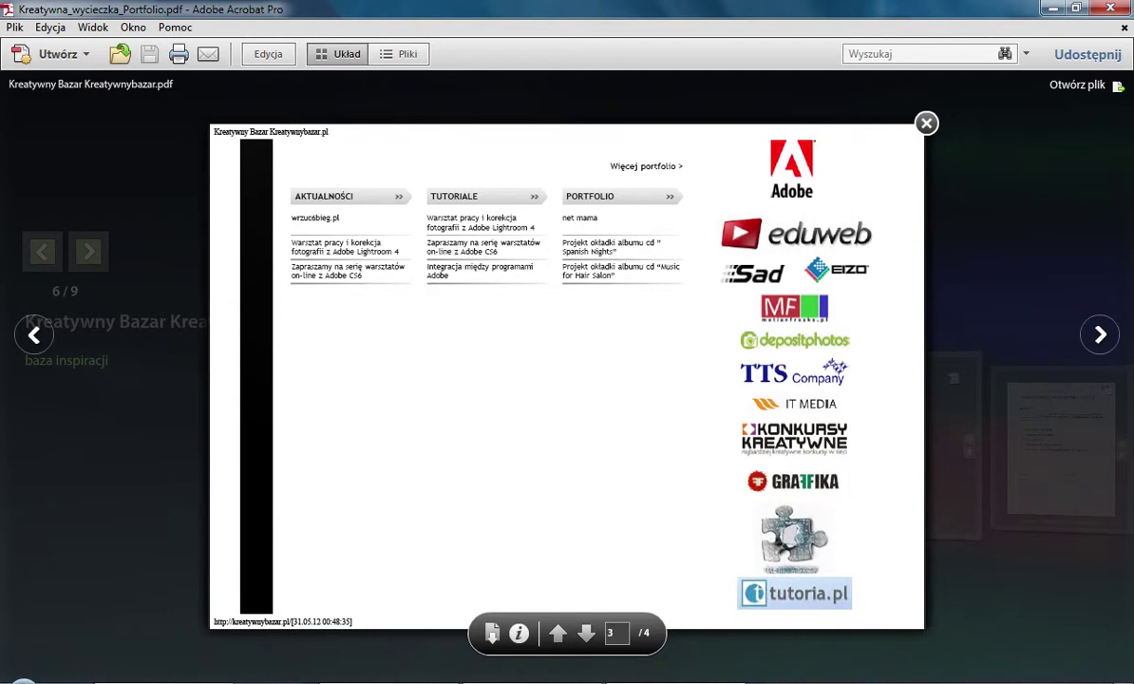
pyautogui.press('Up')
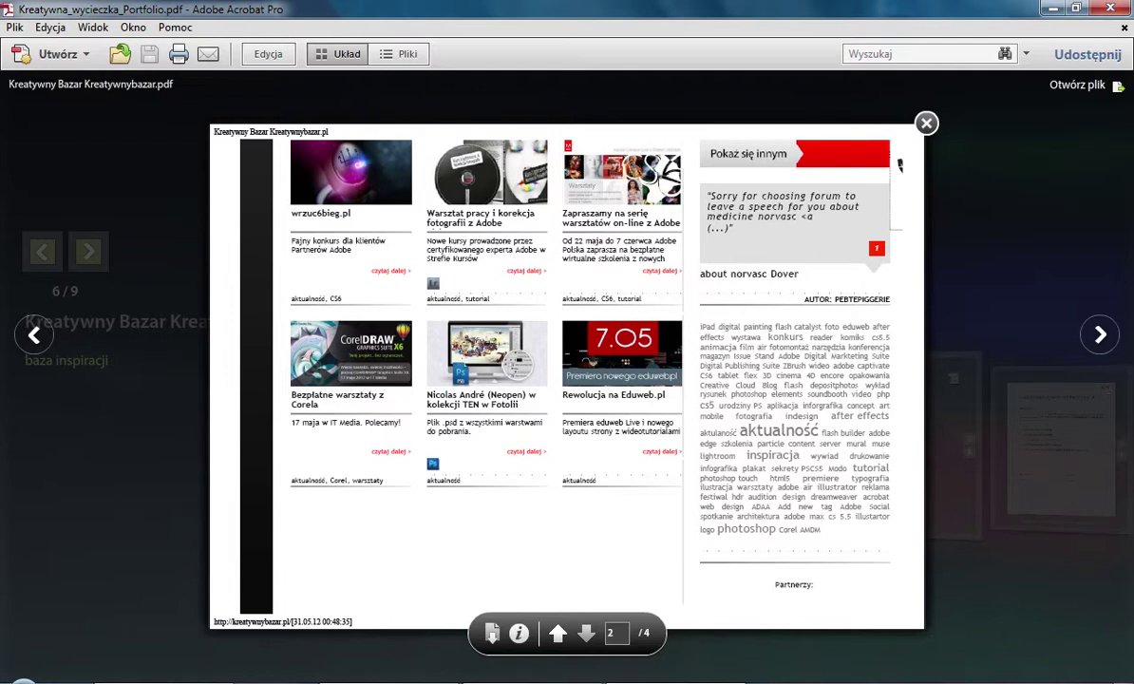
pyautogui.press('Up')
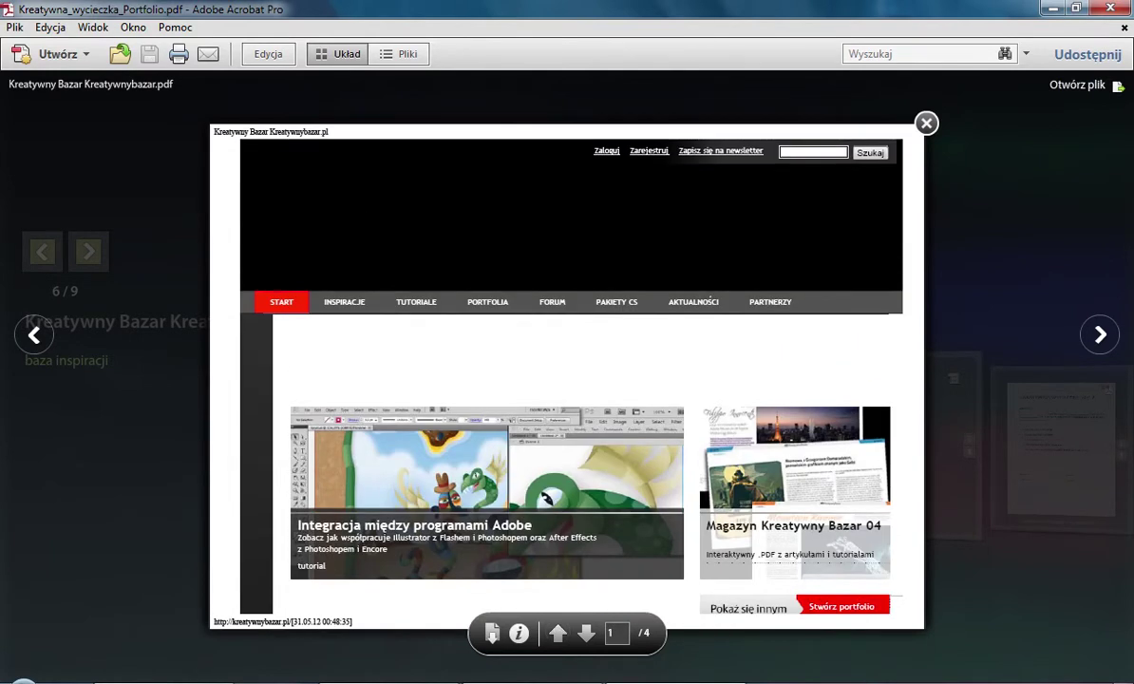
pyautogui.click(927, 124)
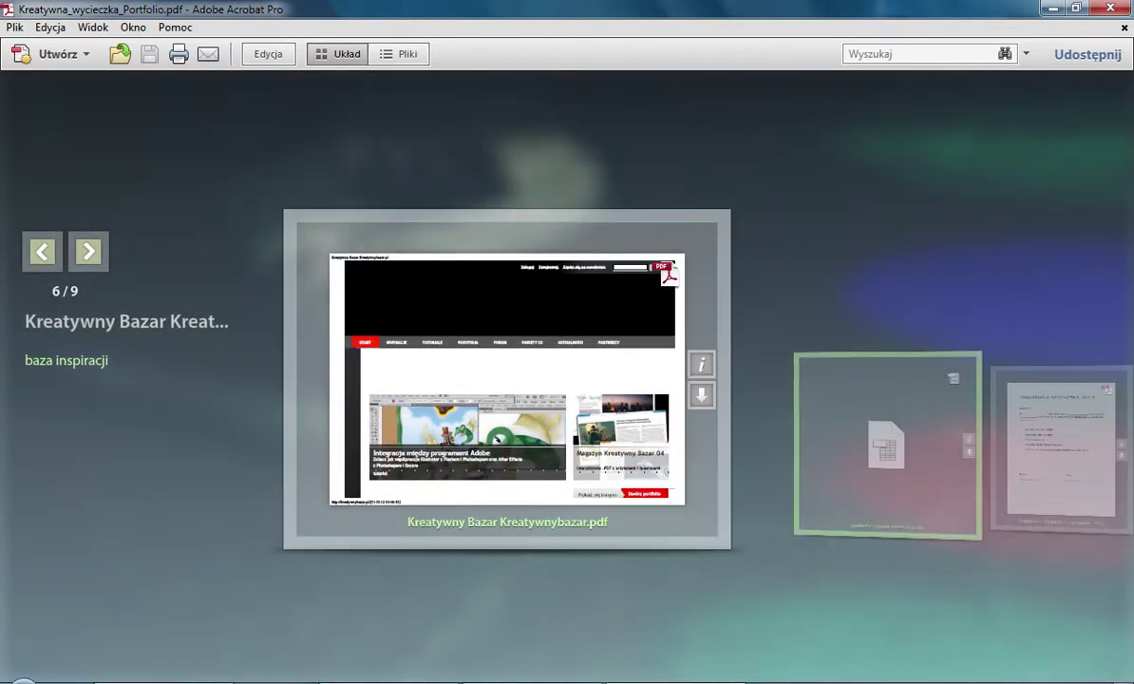
# Open Tabela-kreatywna wycieczka.xlsx in OpenOffice Calc to view its columns, then return to the portfolio and close the file preview.
pyautogui.click(888, 494)
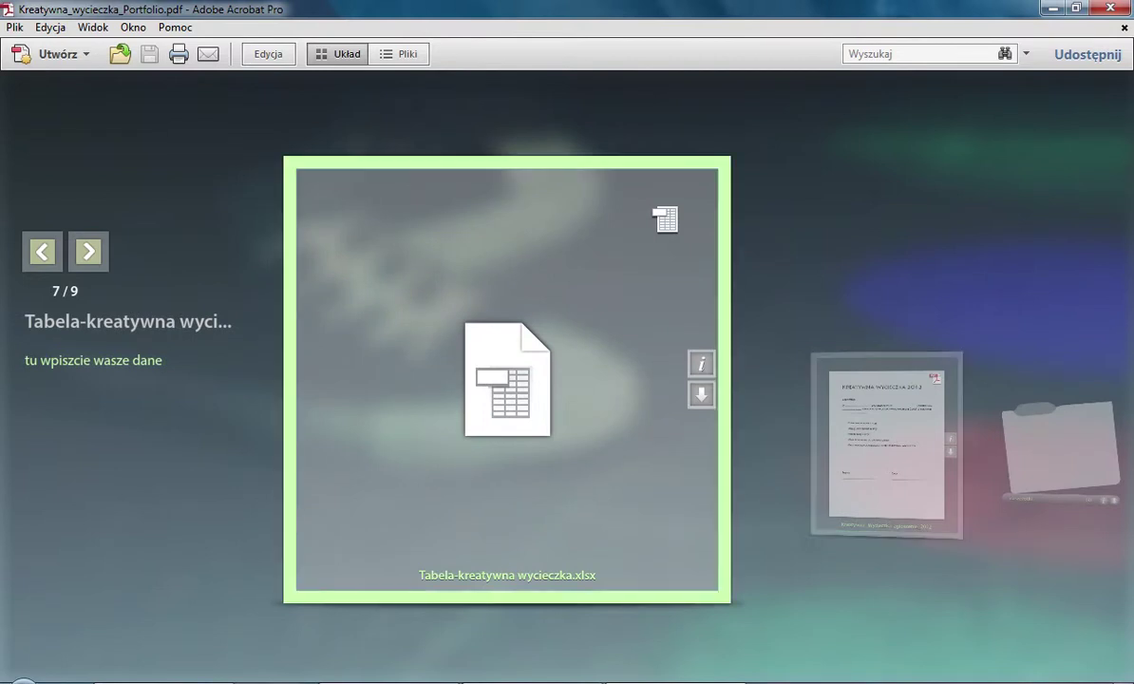
pyautogui.click(503, 378)
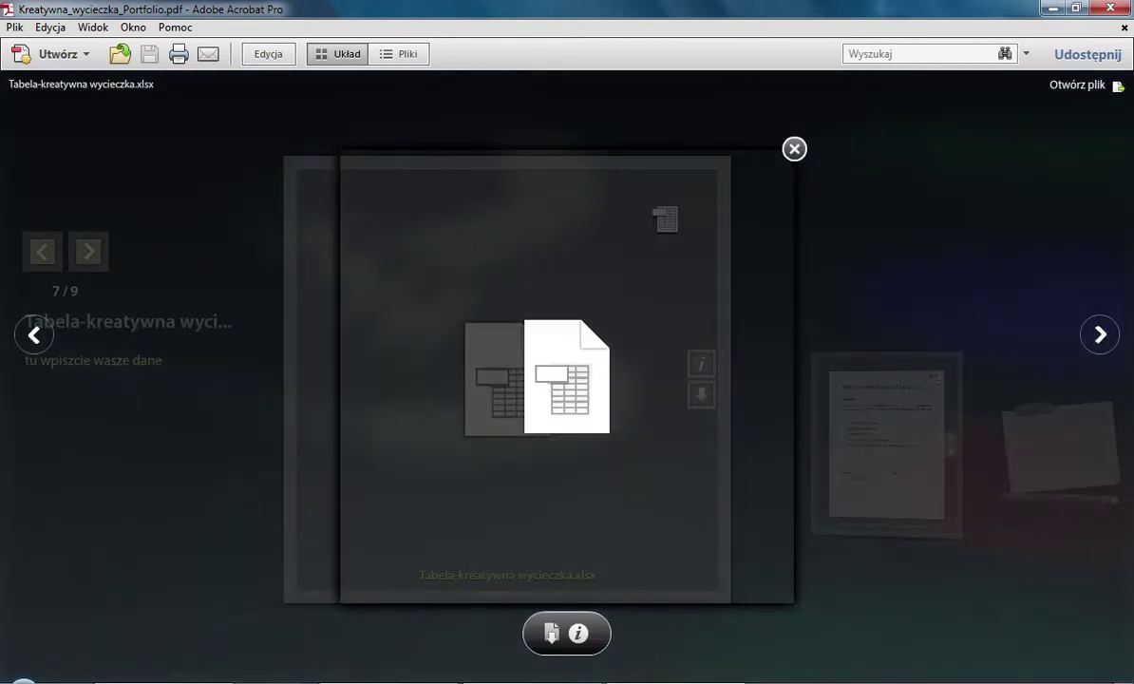
pyautogui.click(678, 409)
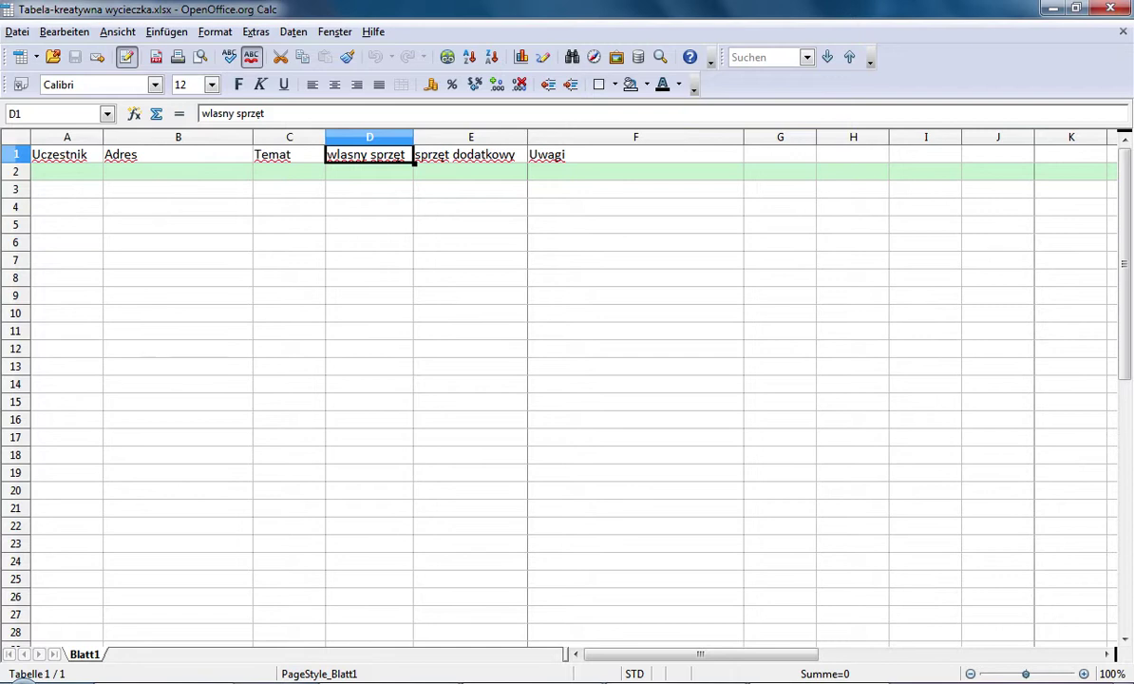
pyautogui.click(1051, 8)
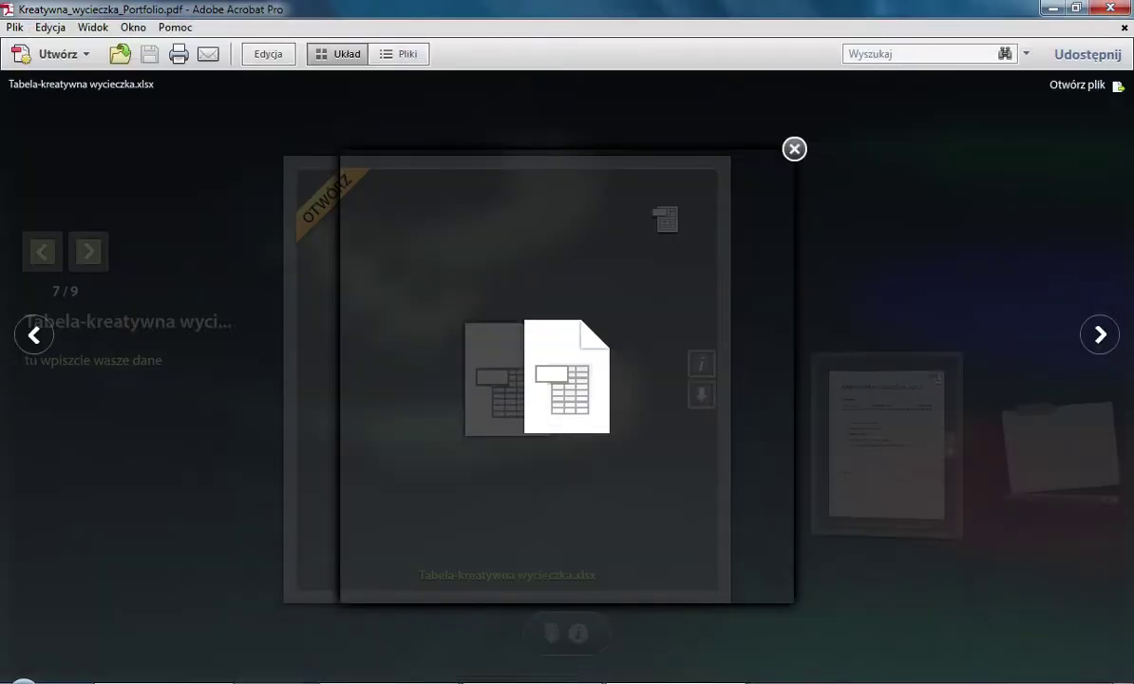
pyautogui.press('Escape')
# Go past the Kreatywna_Wycieczka_zgloszenie_2012 form to the nasze fotki folder and view its first three photos at full size.
pyautogui.click(889, 437)
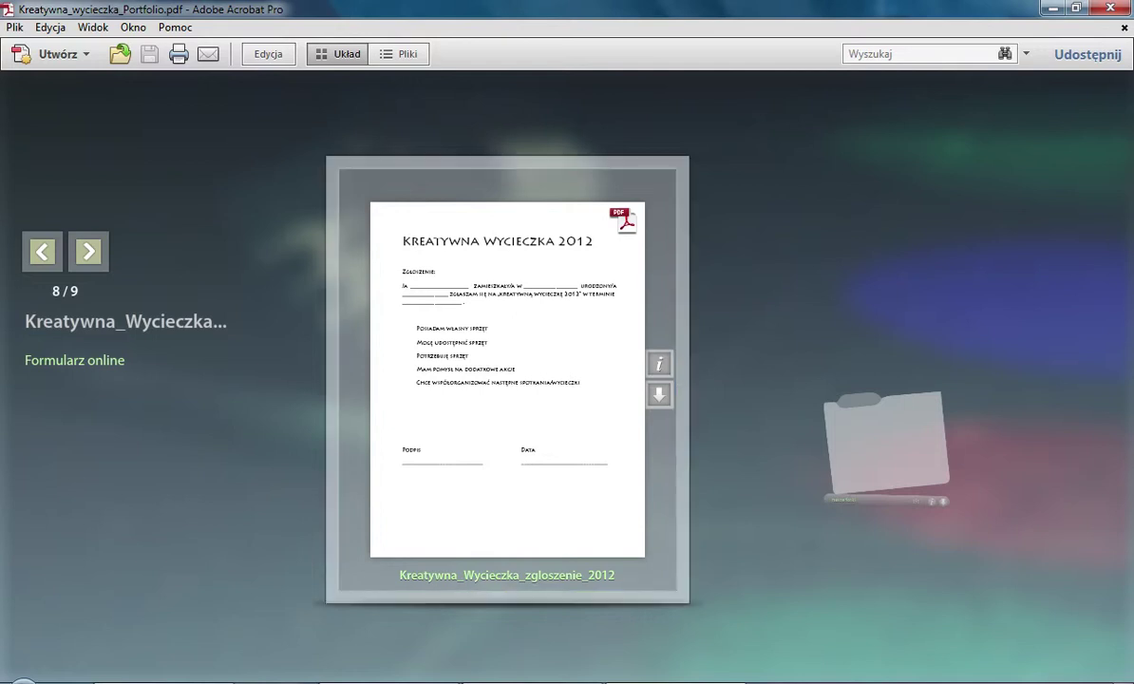
pyautogui.press('Right')
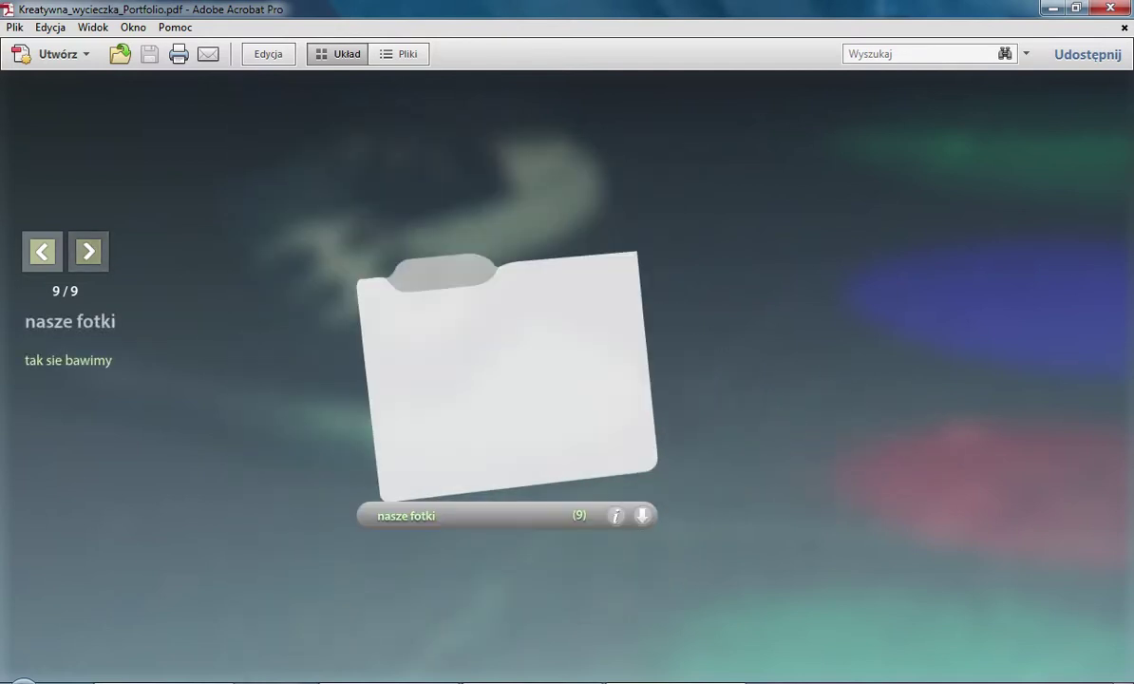
pyautogui.doubleClick(521, 366)
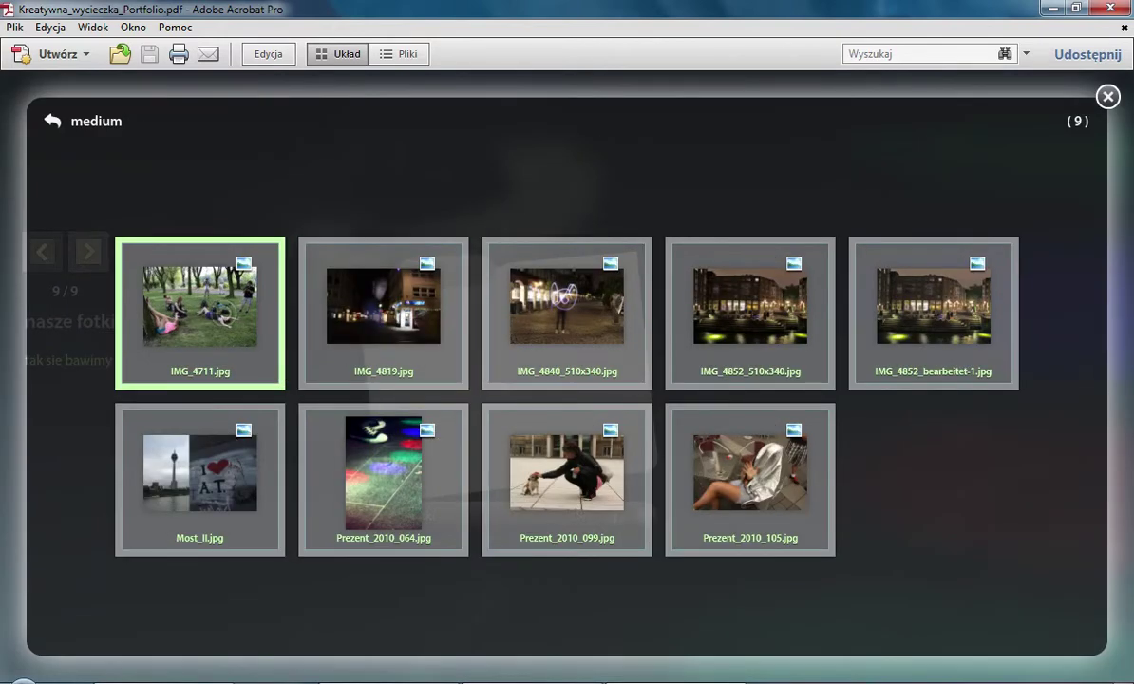
pyautogui.doubleClick(204, 288)
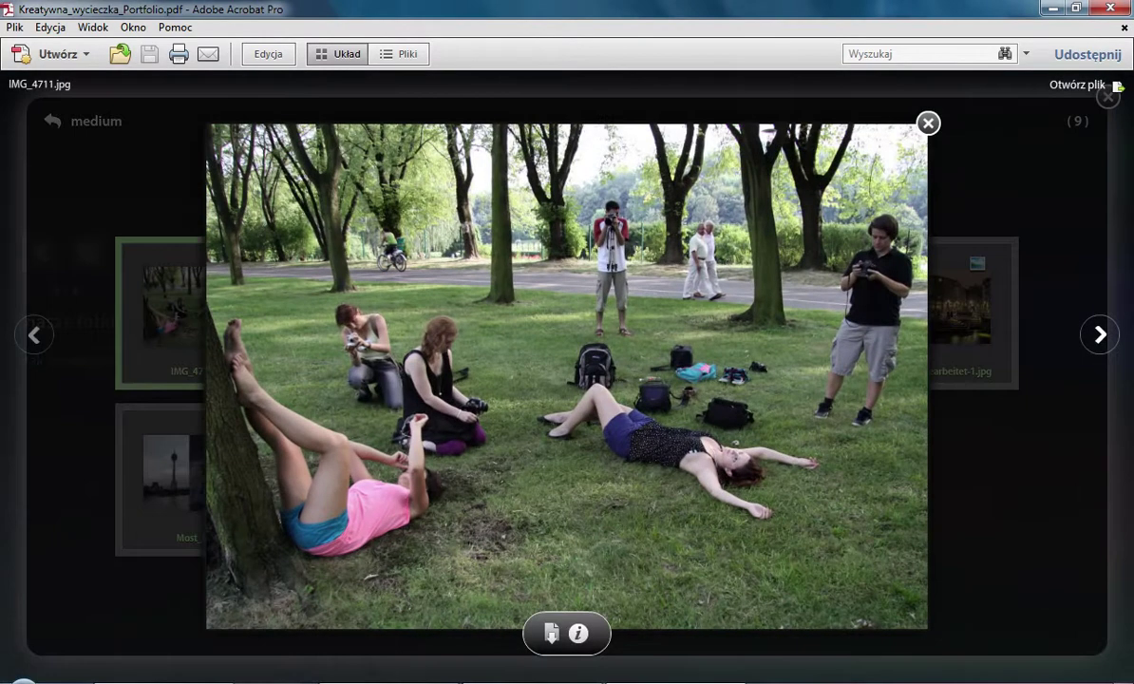
pyautogui.click(1098, 333)
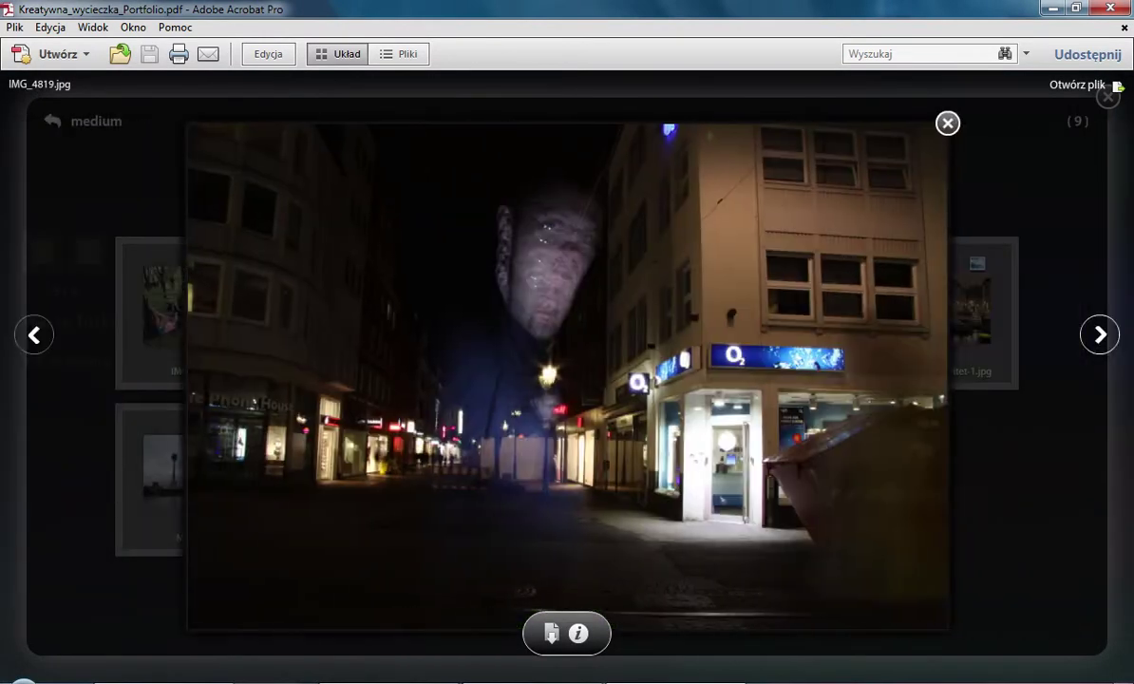
pyautogui.click(1099, 333)
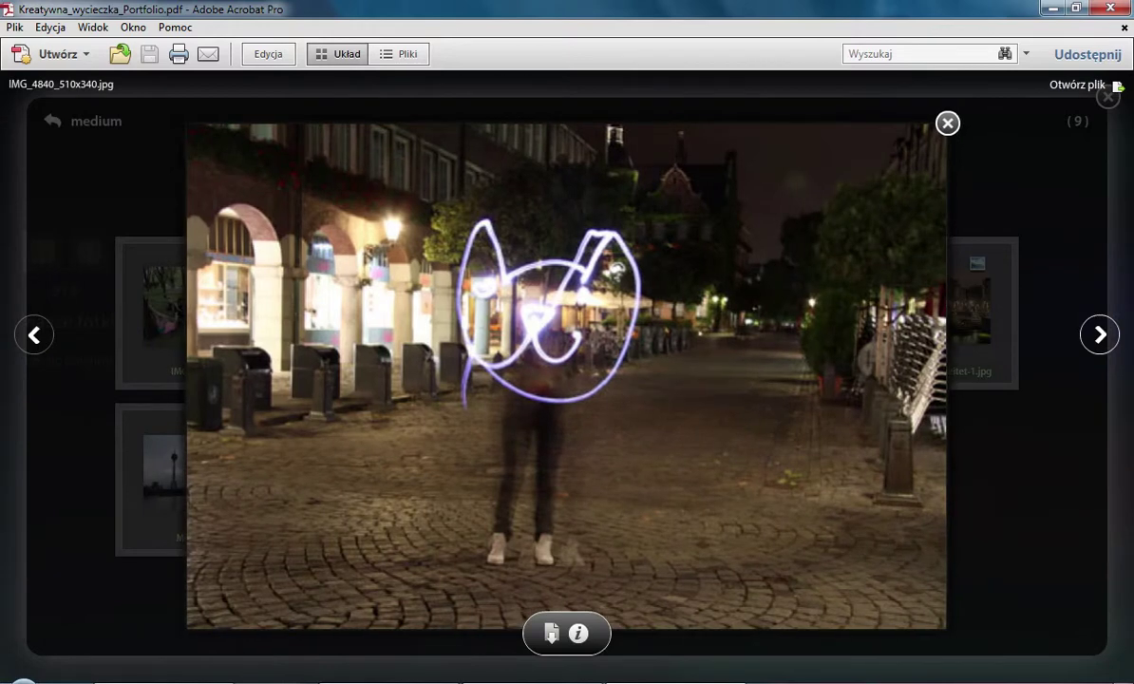
# View the following nasze fotki photos at full size, from IMG_4852_510x340.jpg as far as Most_II.jpg, and close the photo preview.
pyautogui.press('Right')
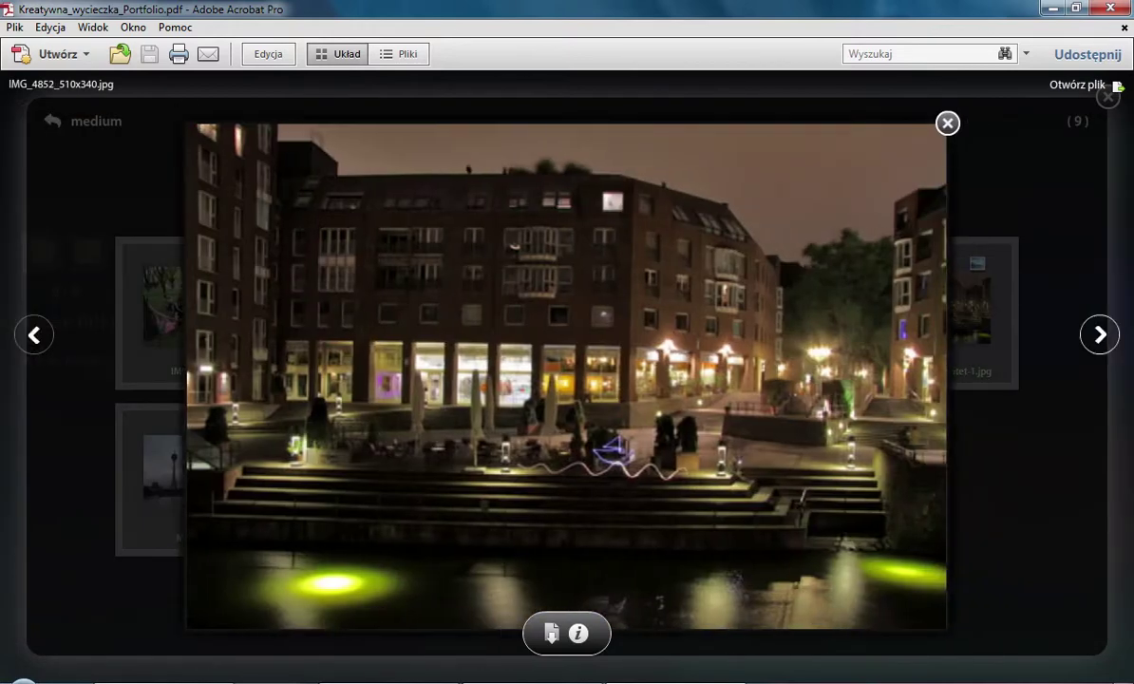
pyautogui.press('Right')
pyautogui.press('Right')
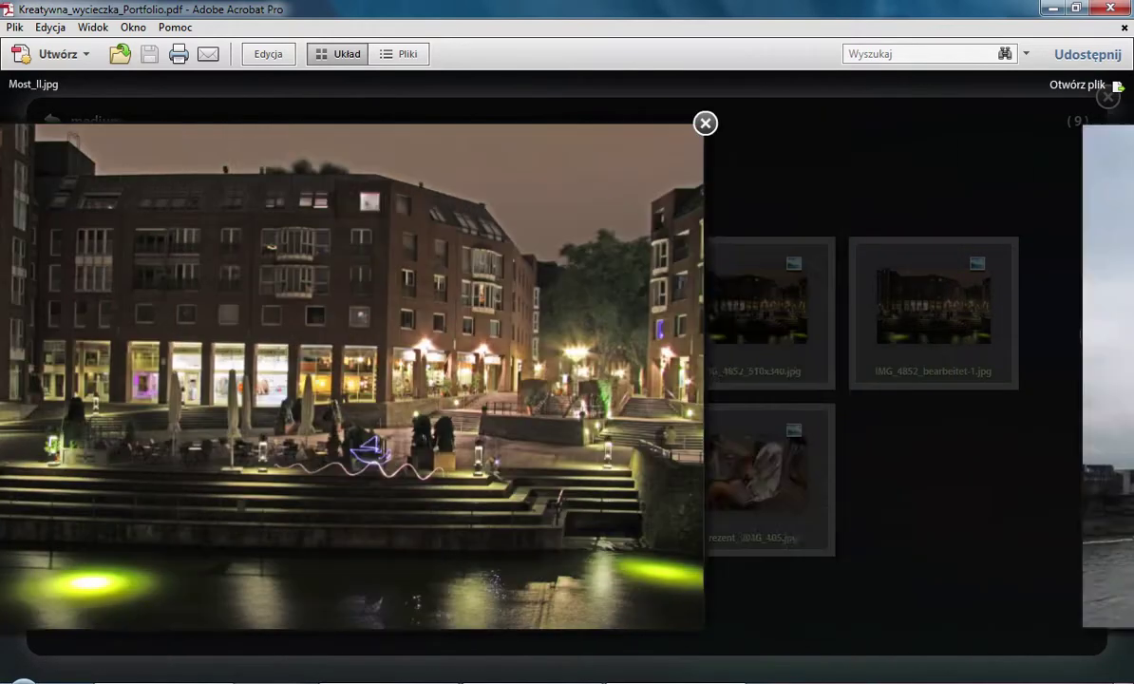
pyautogui.press('Escape')
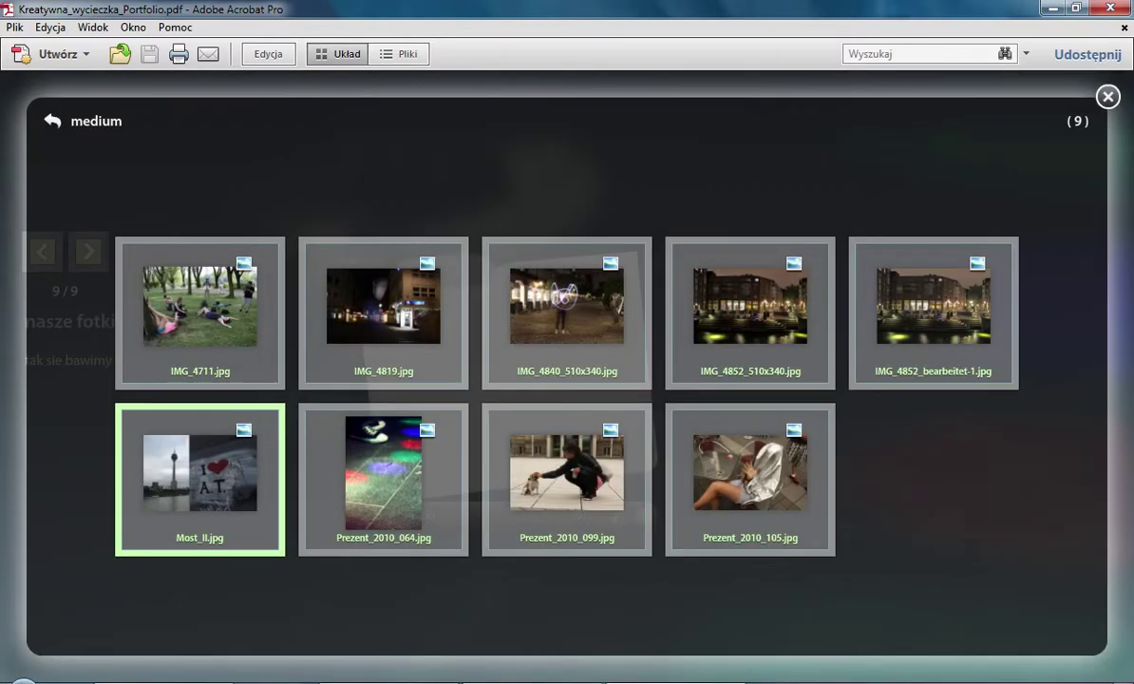
# Close the nasze fotki folder and go back through the portfolio cards to the first one, plakat.
pyautogui.press('Escape')
pyautogui.press('Left')
pyautogui.press('Left')
pyautogui.press('Left')
pyautogui.press('Left')
pyautogui.press('Left')
pyautogui.press('Left')
pyautogui.press('Left')
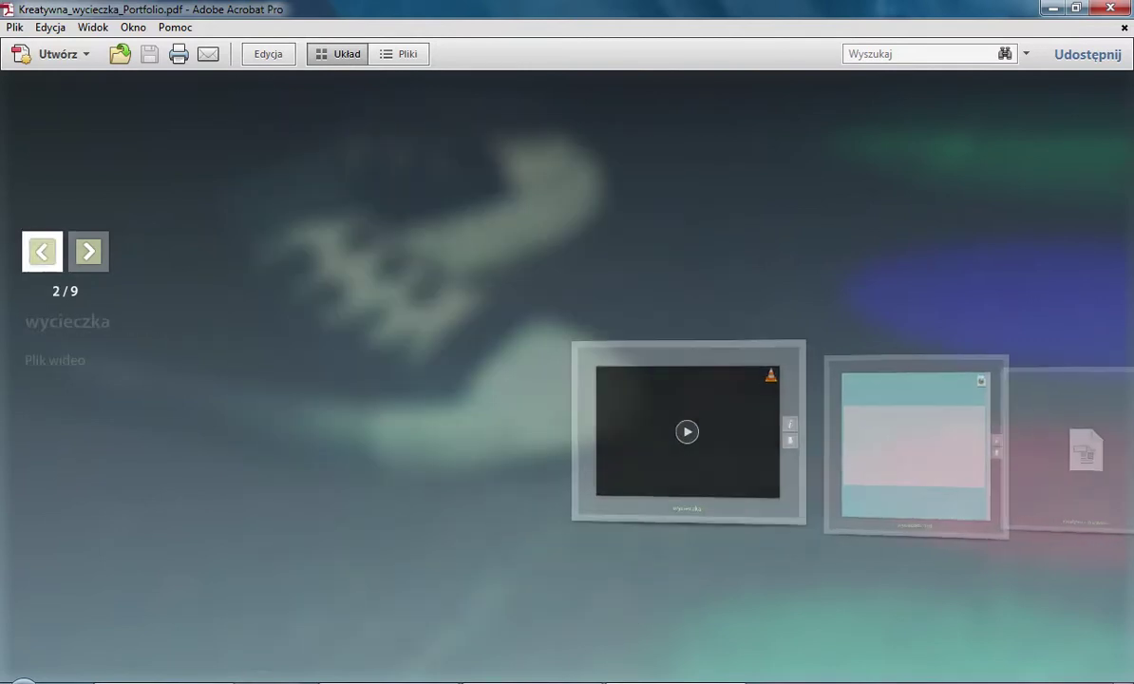
pyautogui.press('Left')
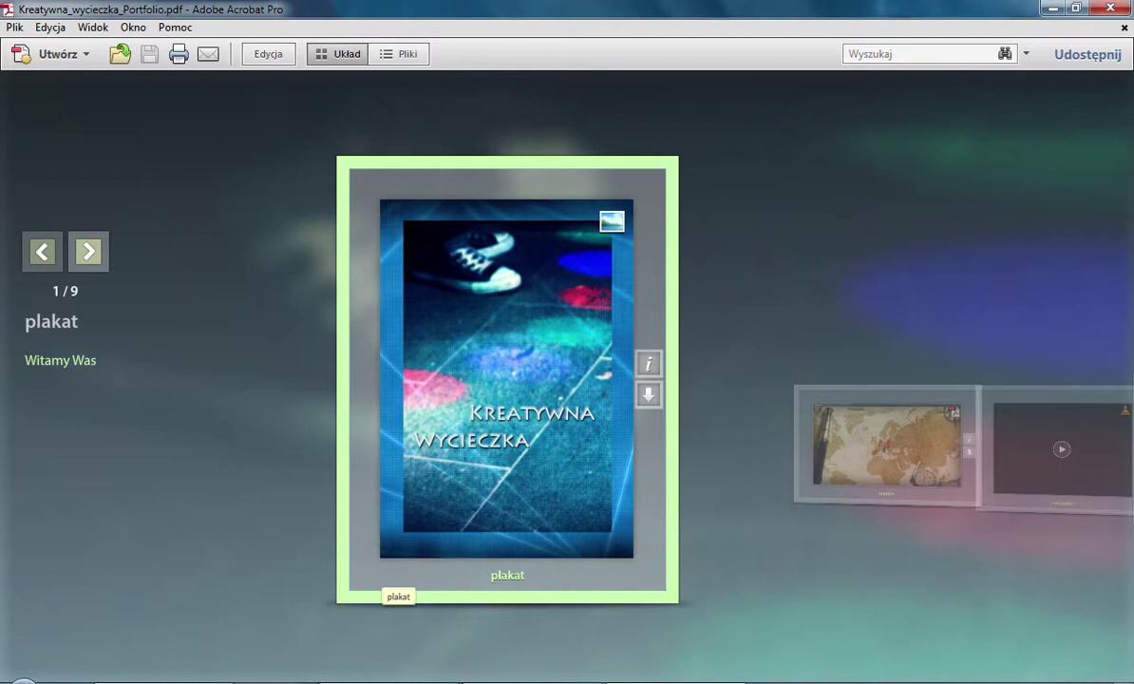
# Examine the portfolio's sharing options, comparing e-mail attachment with Adobe SendNow Online, and close them.
pyautogui.click(1087, 54)
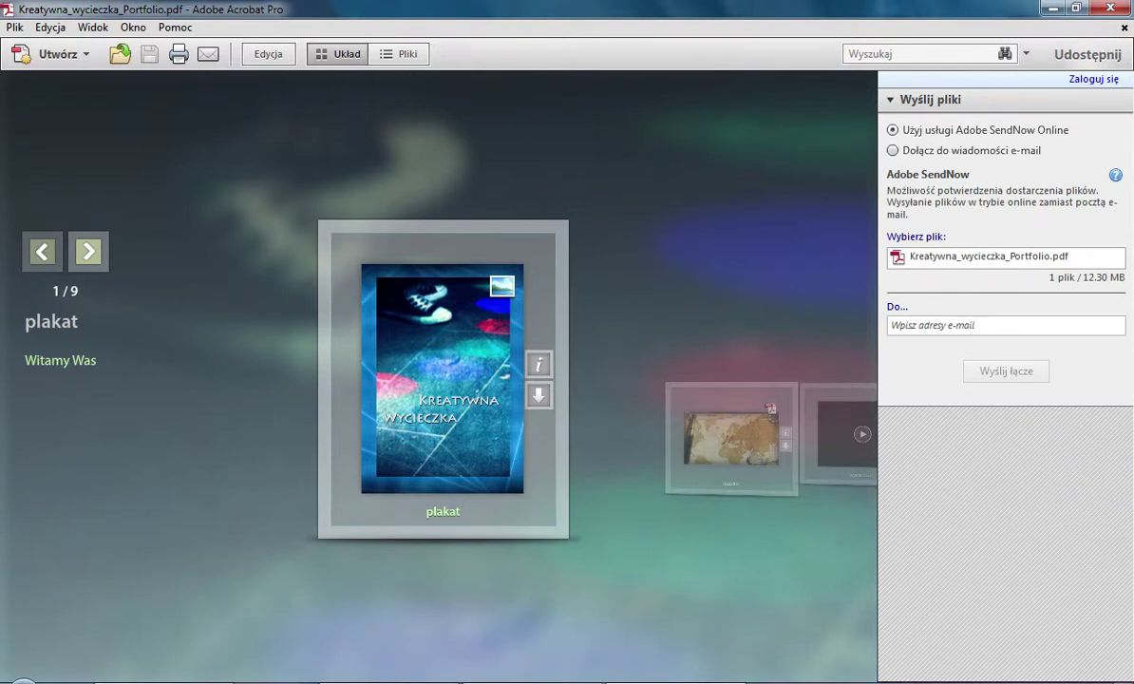
pyautogui.click(891, 150)
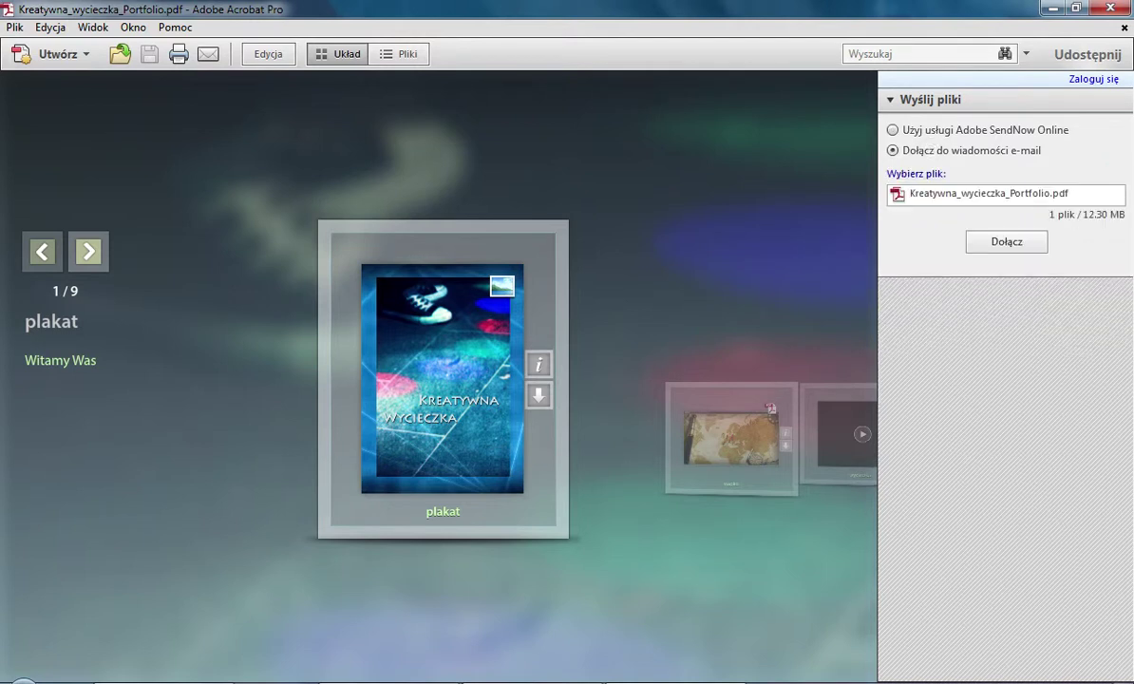
pyautogui.click(893, 129)
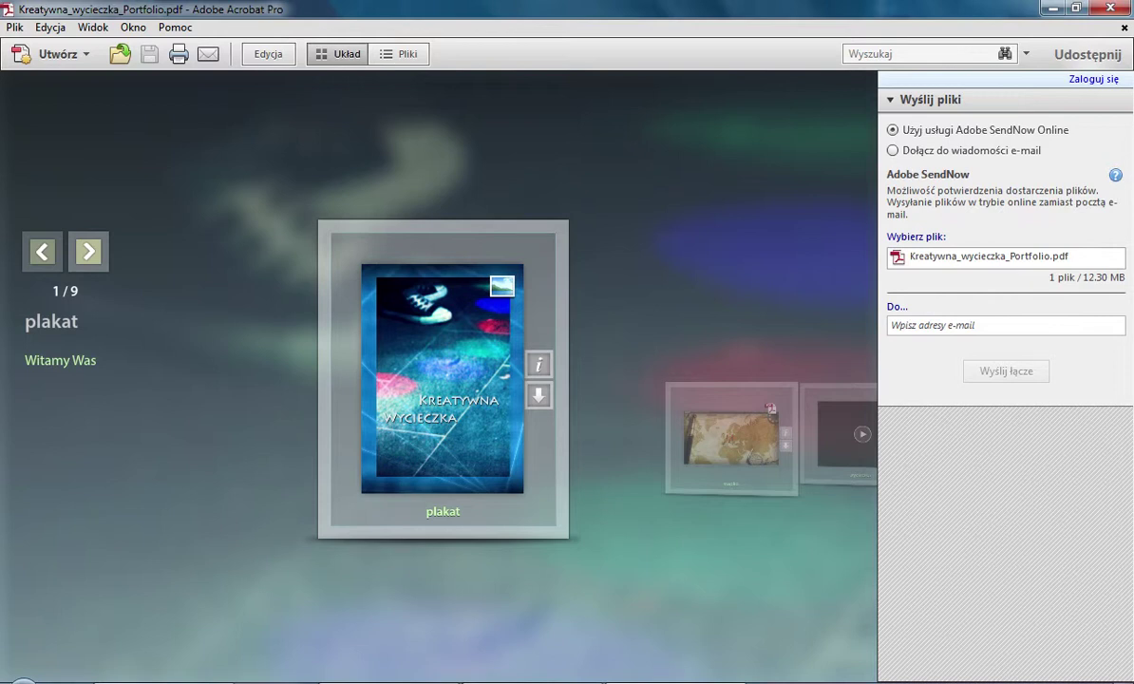
pyautogui.click(1087, 55)
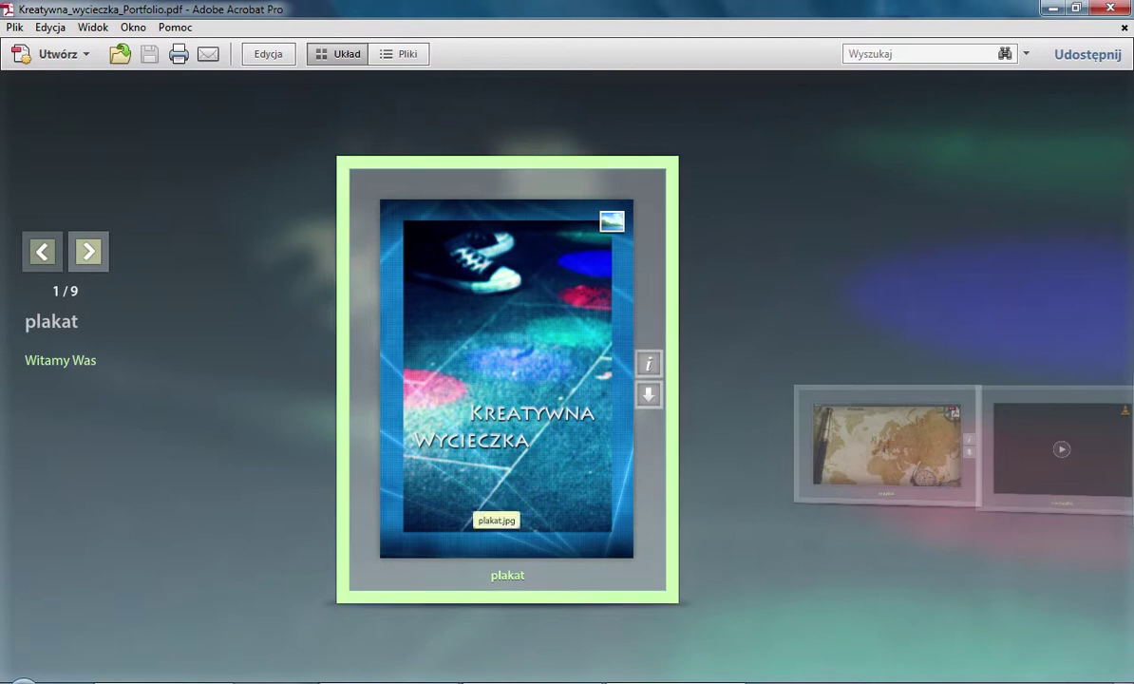
# Switch to Elements Organizer and import all nine photos from the katalog folder inside Kreatywna_wycieczka.
pyautogui.click(21, 676)
pyautogui.click(111, 520)
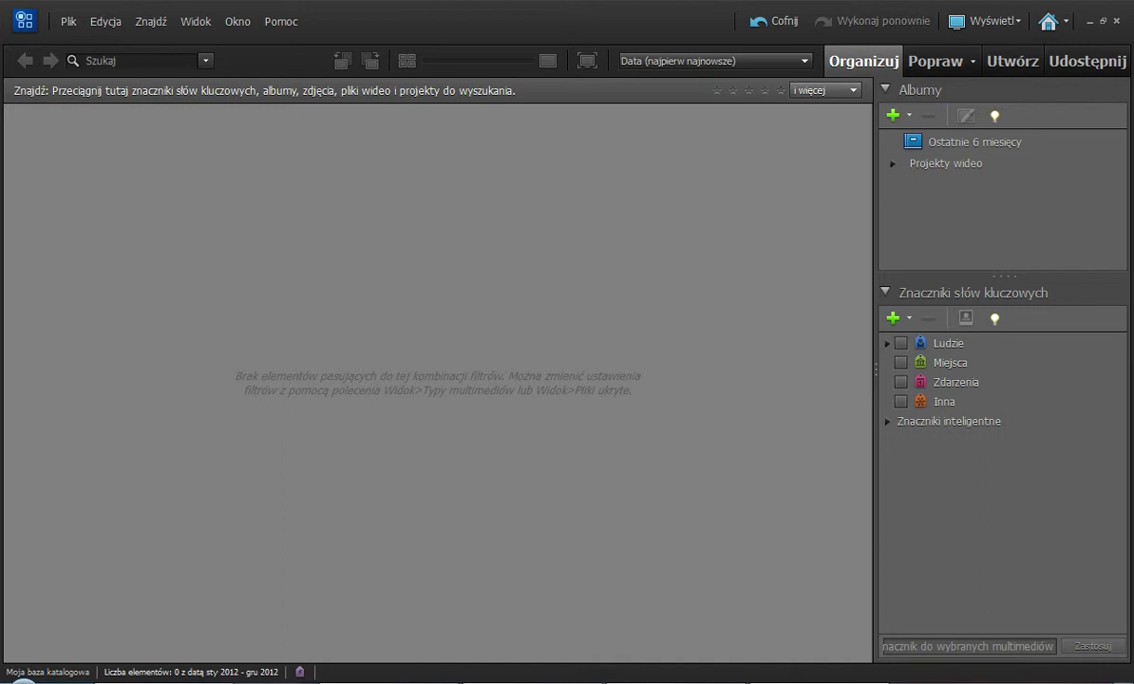
pyautogui.click(68, 21)
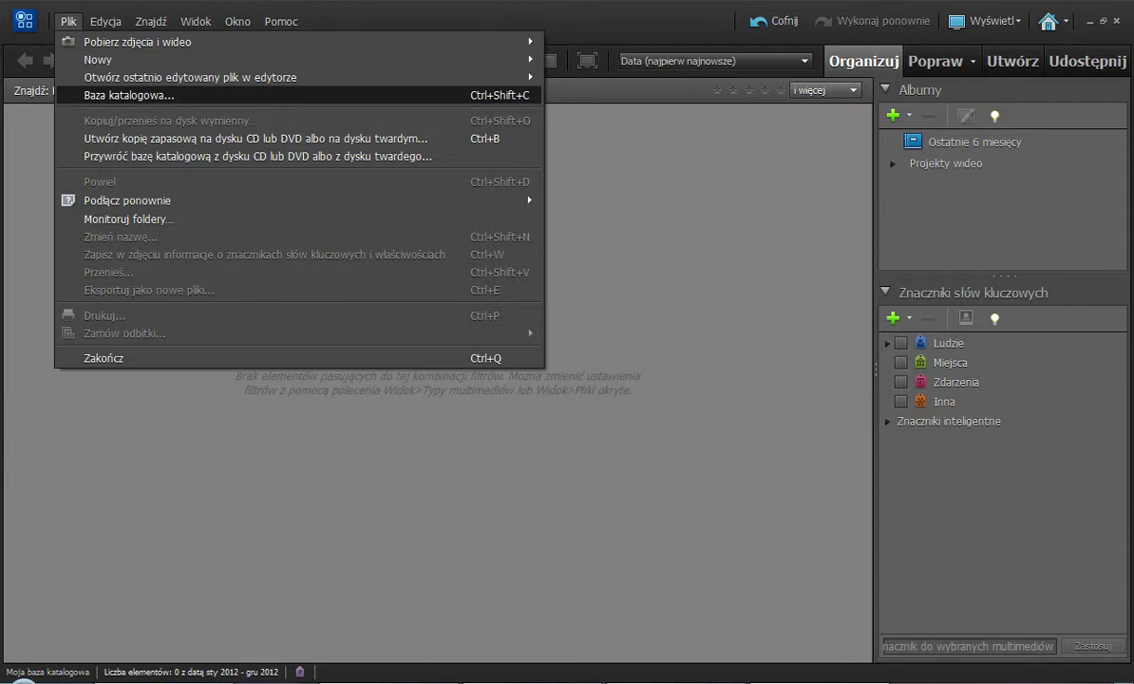
pyautogui.moveTo(137, 41)
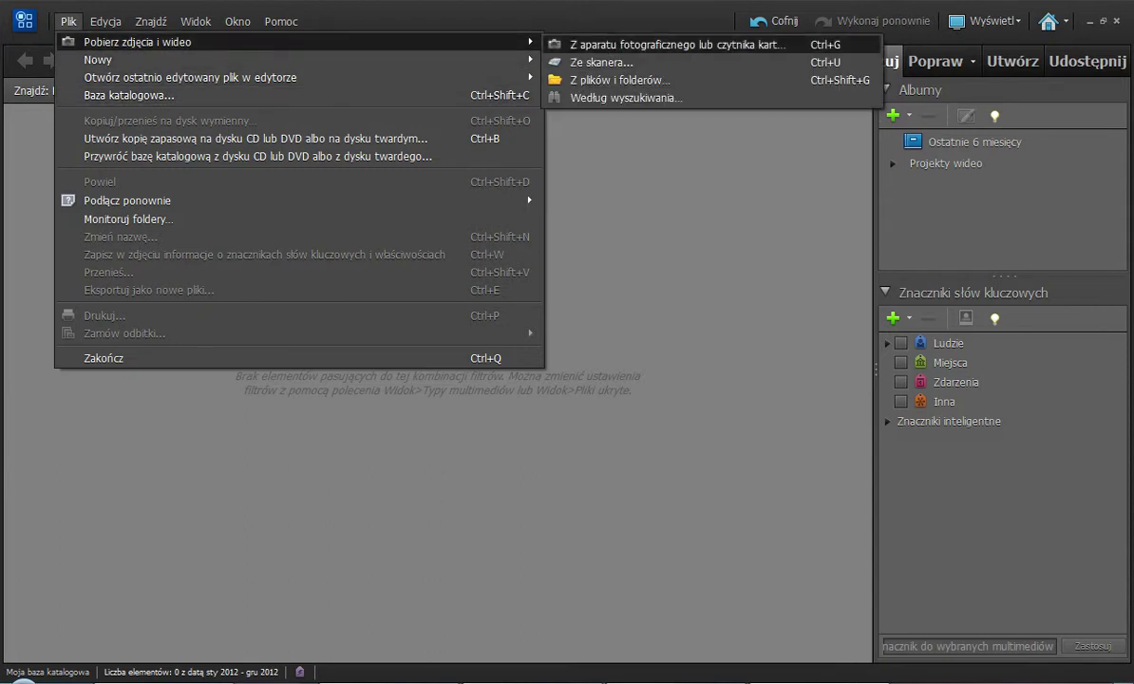
pyautogui.click(617, 79)
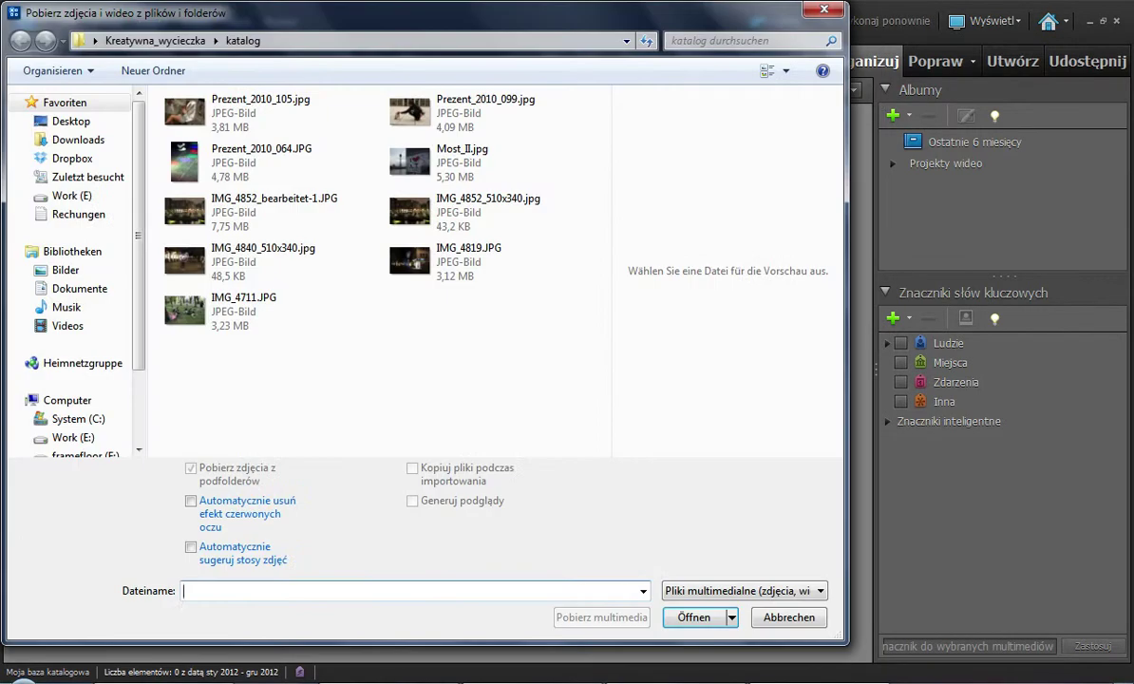
pyautogui.moveTo(525, 343); pyautogui.dragTo(166, 101)
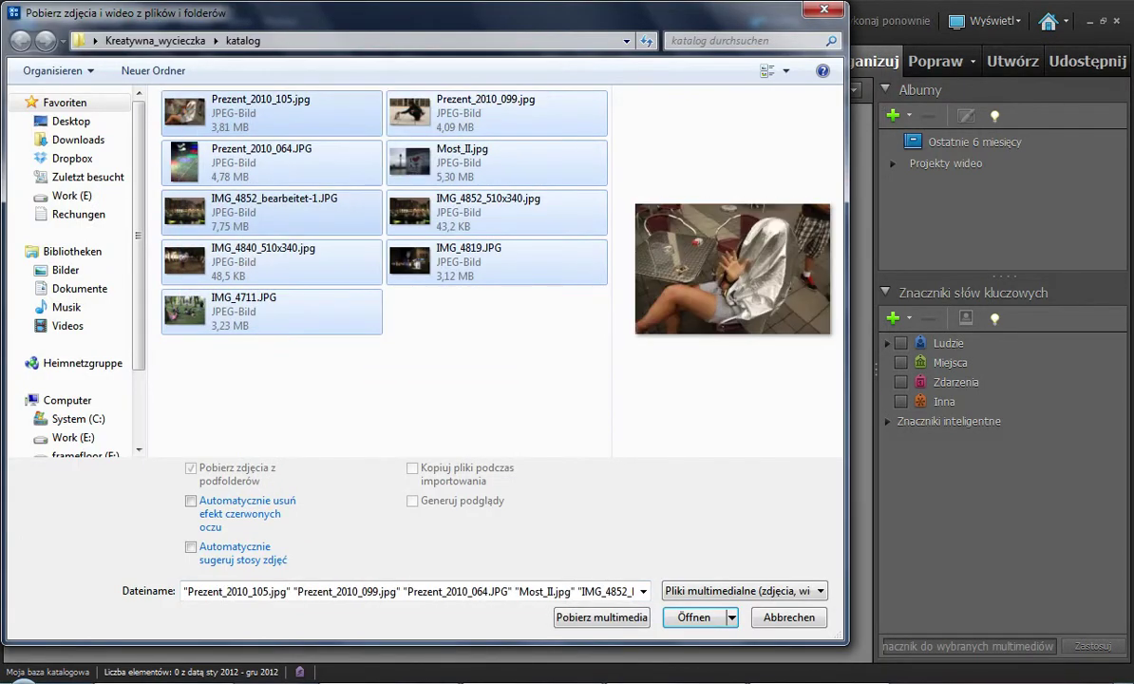
pyautogui.press('Return')
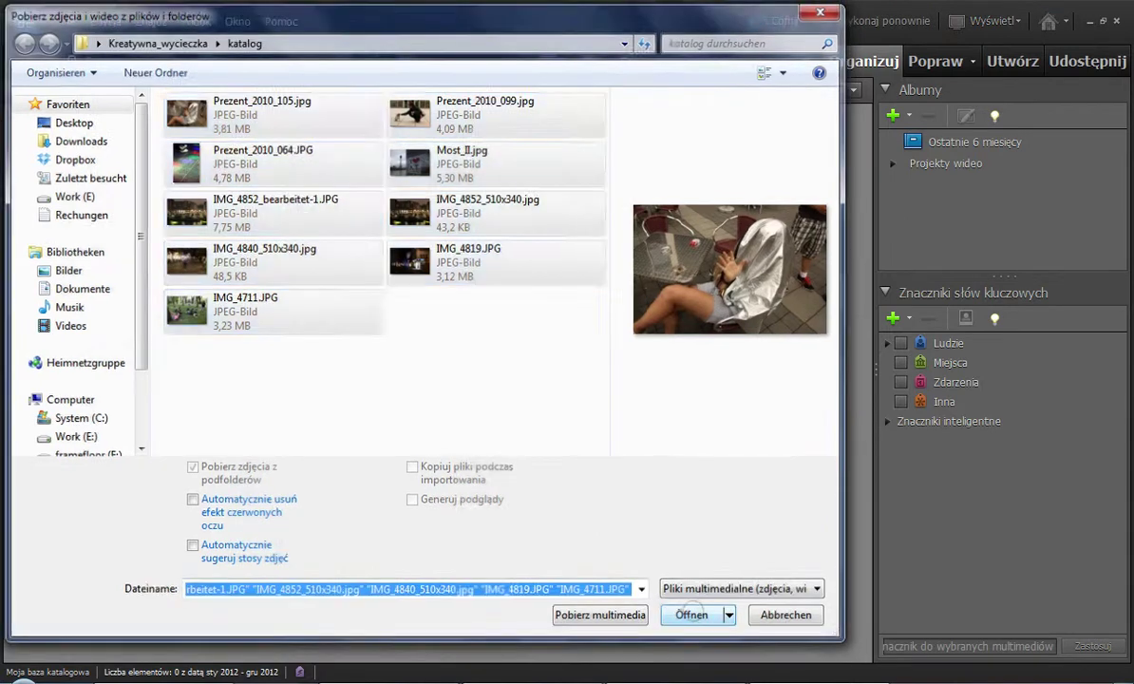
pyautogui.press('Return')
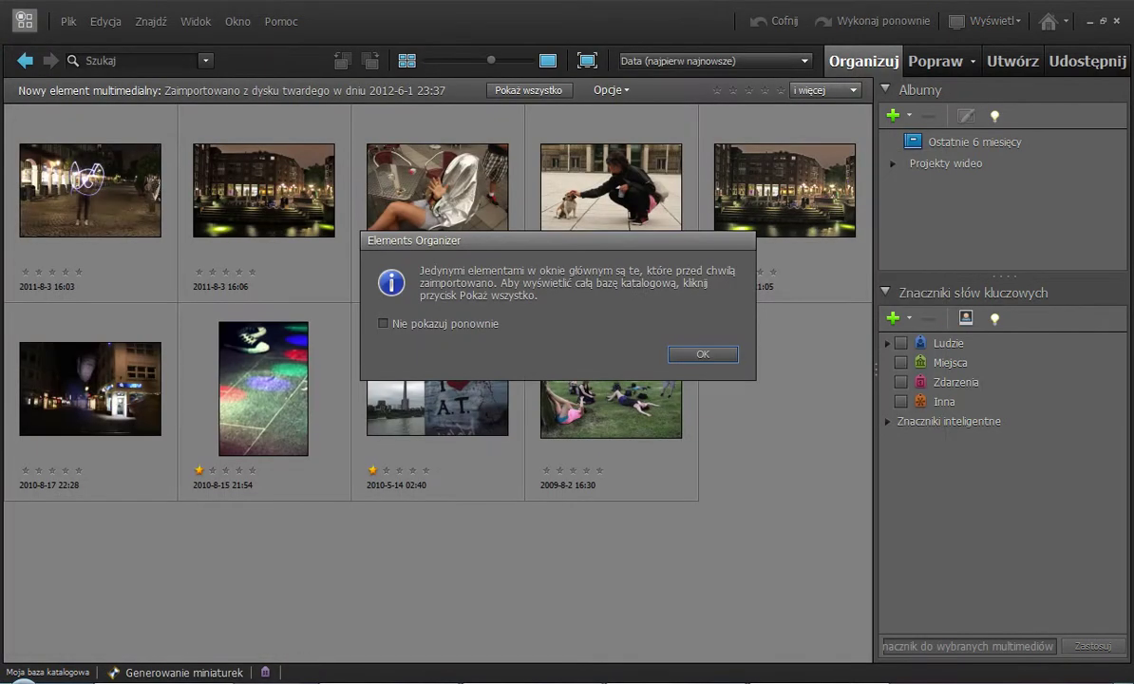
pyautogui.press('Return')
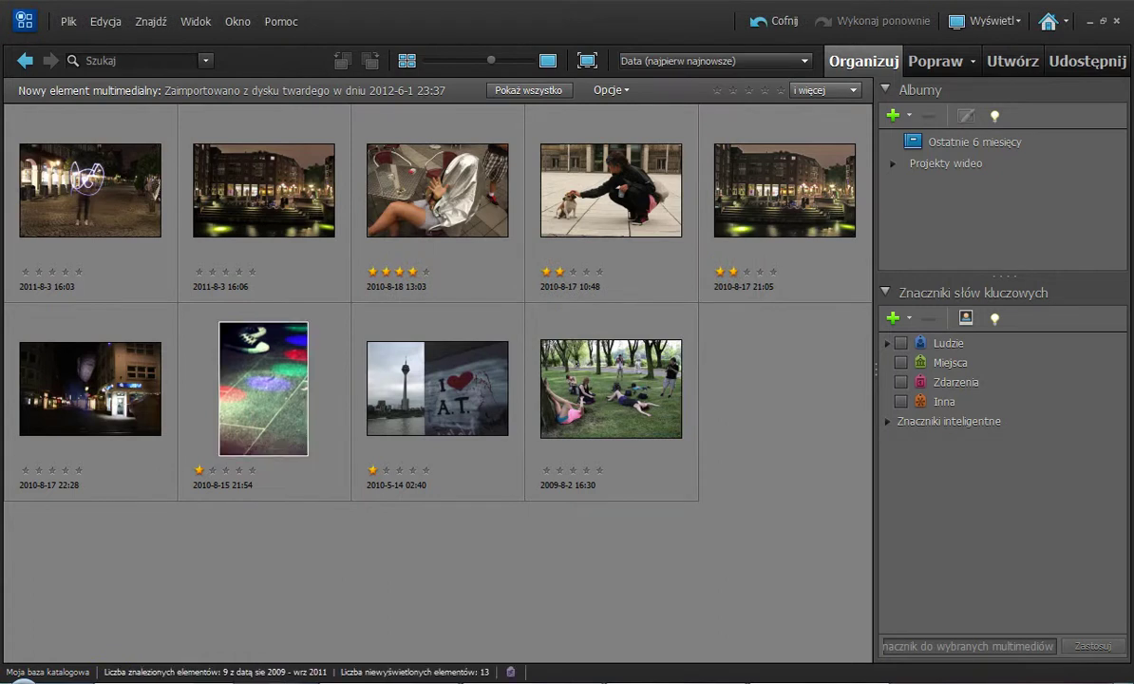
# Open the photo of the sneaker and coloured lights for full photo editing and apply the dark-blue background with light rays.
pyautogui.click(263, 389)
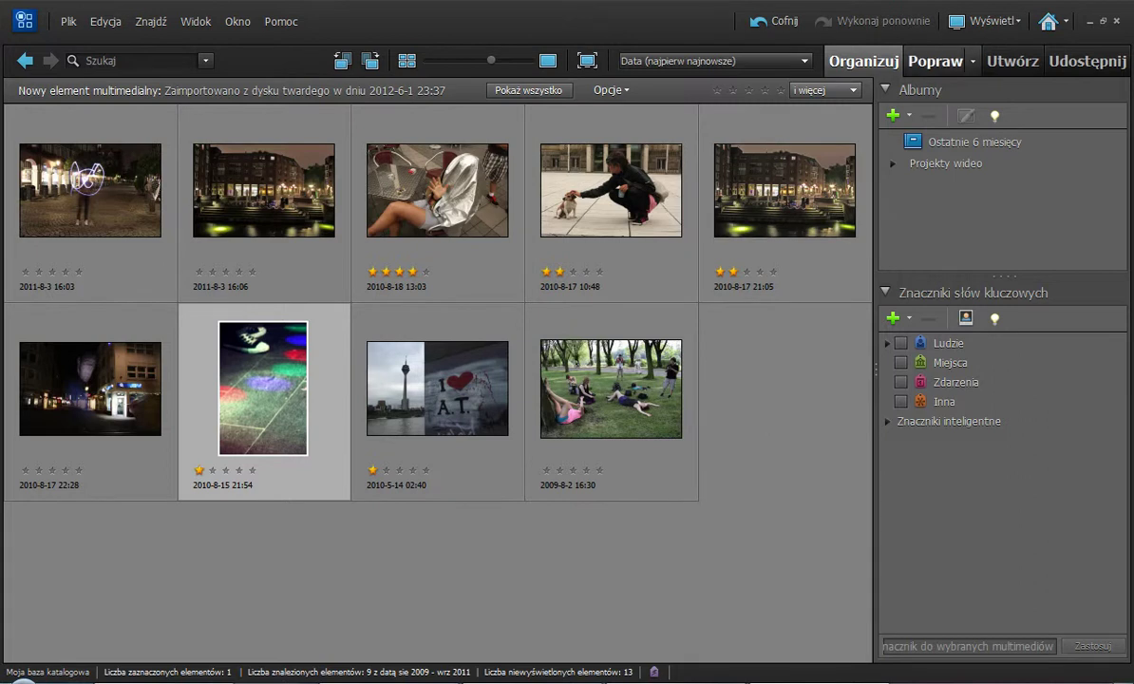
pyautogui.click(972, 61)
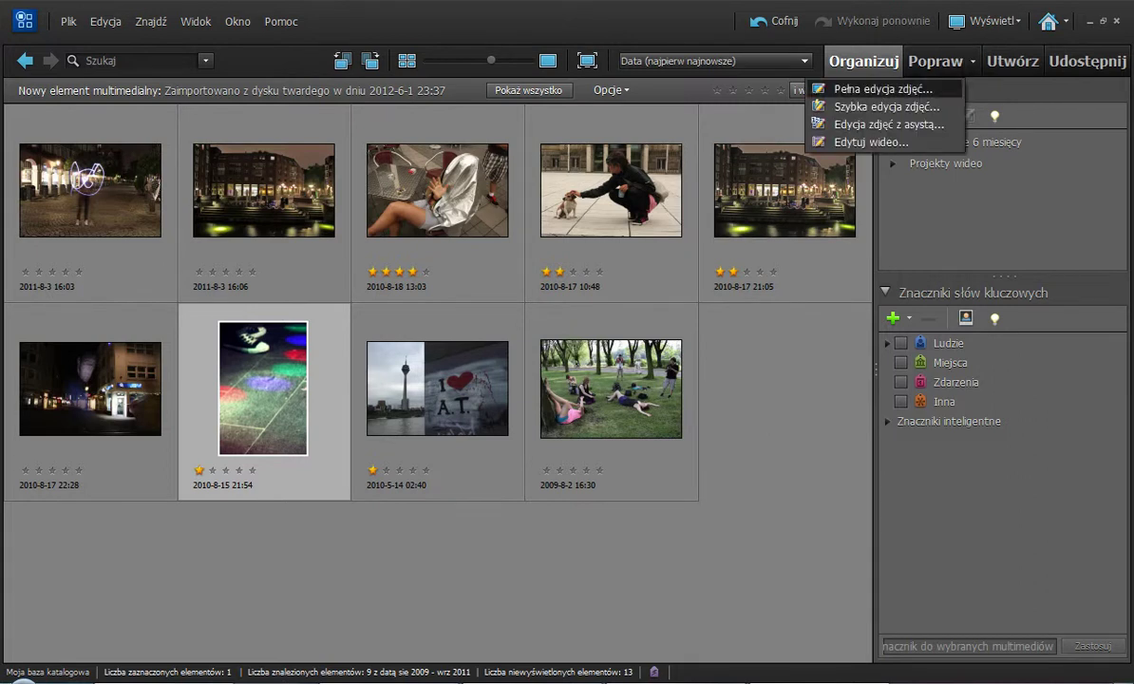
pyautogui.click(883, 89)
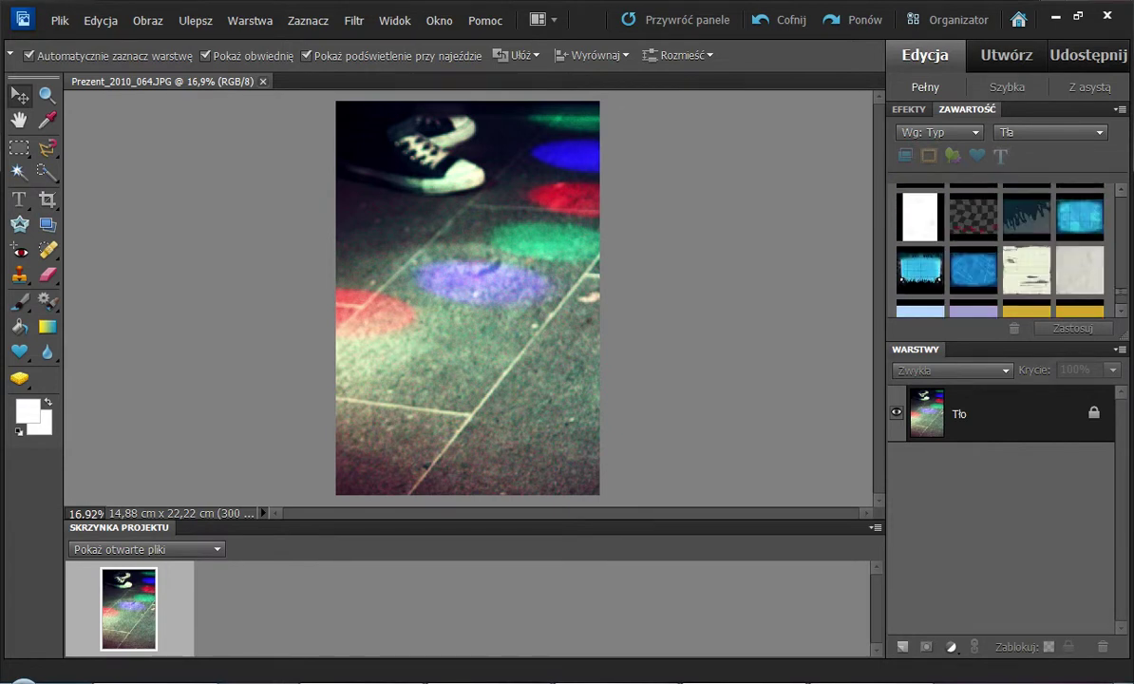
pyautogui.doubleClick(973, 270)
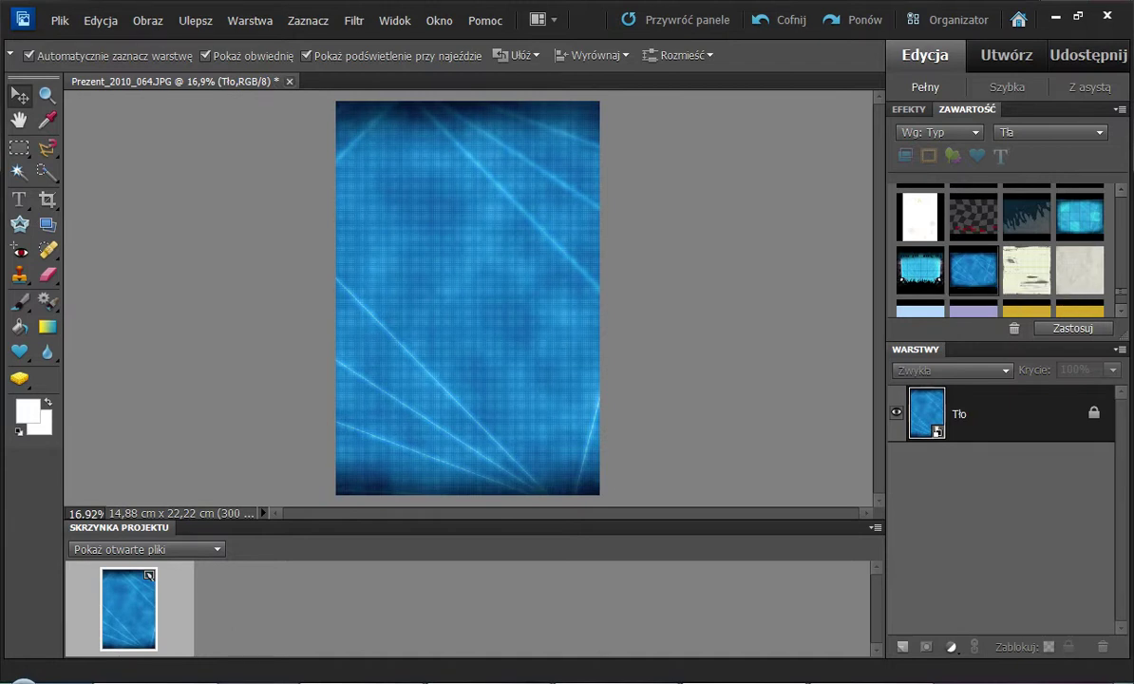
# Show the files selected in the Organizer, place Prezent_2010_064 on the blue background and enlarge it proportionally, leaving a narrow border all around.
pyautogui.click(145, 549)
pyautogui.click(142, 584)
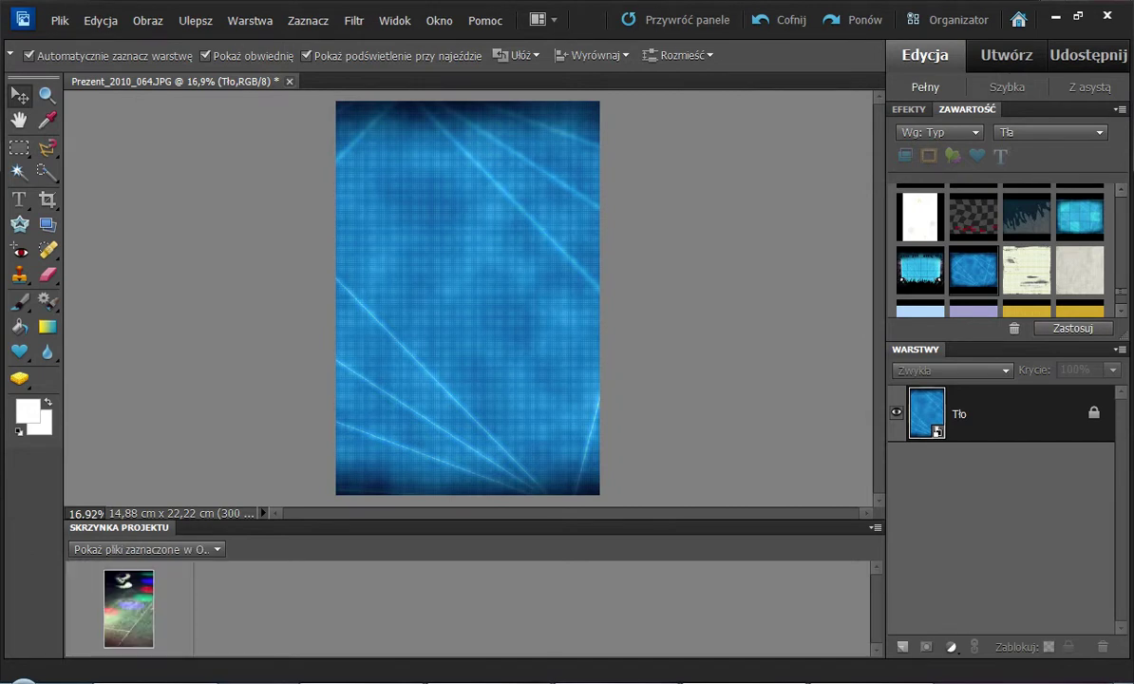
pyautogui.moveTo(129, 608); pyautogui.dragTo(439, 258)
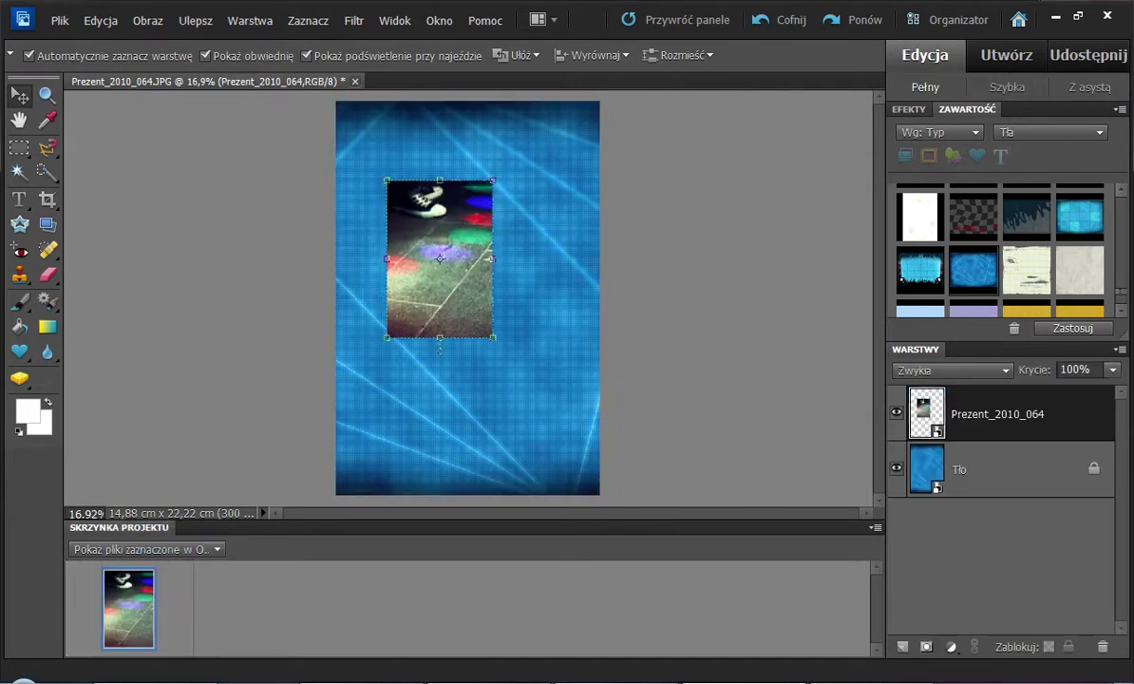
pyautogui.moveTo(386, 179); pyautogui.dragTo(352, 128)
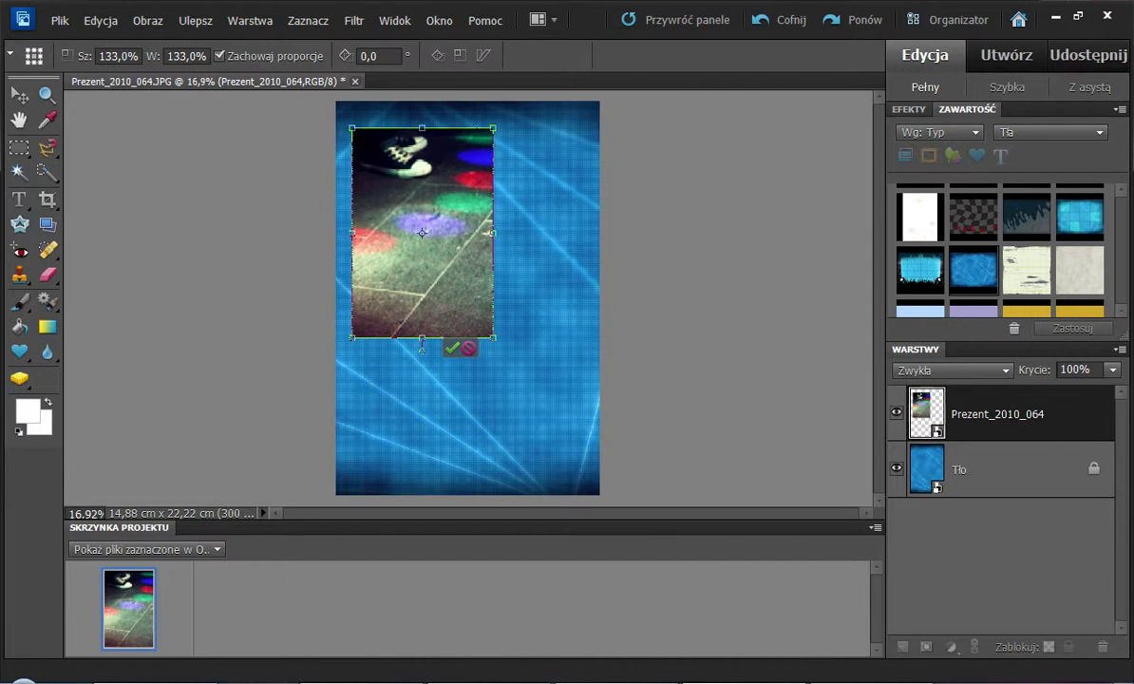
pyautogui.moveTo(492, 338); pyautogui.dragTo(582, 470)
pyautogui.press('Return')
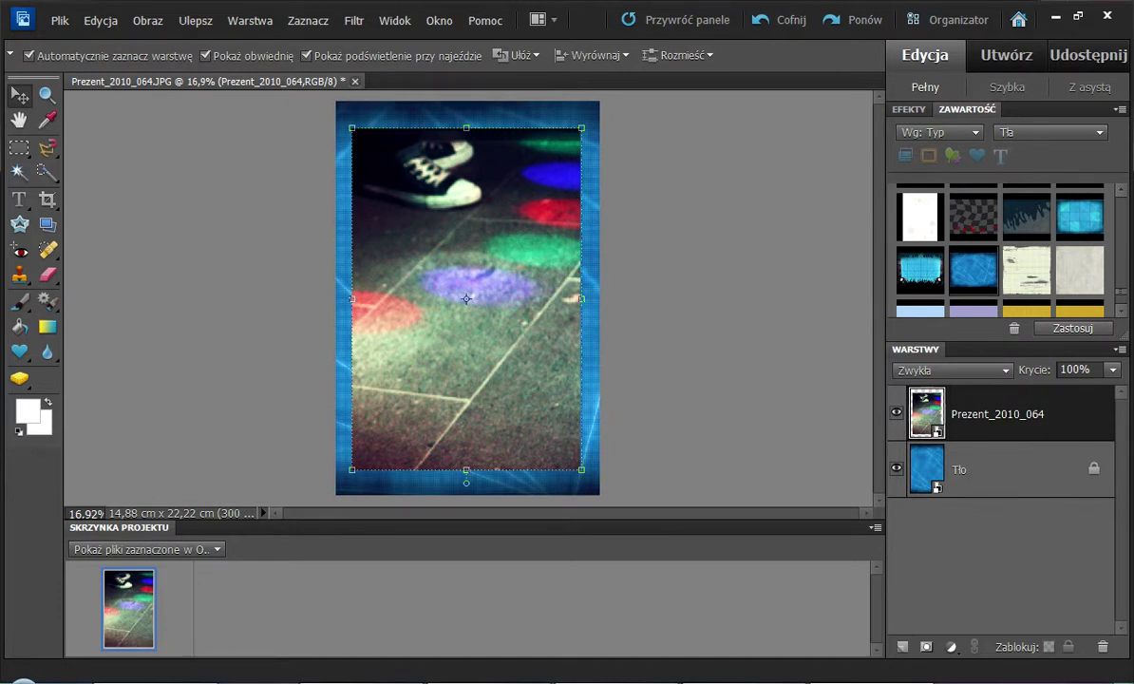
# Compare the Nakładka and Łagodne światło blending modes on the Prezent_2010_064 layer and settle on Ostre światło.
pyautogui.click(1112, 369)
pyautogui.moveTo(1112, 389)
pyautogui.mouseDown()
pyautogui.moveTo(1048, 390)
pyautogui.moveTo(1112, 390)
pyautogui.mouseUp()
pyautogui.click(950, 369)
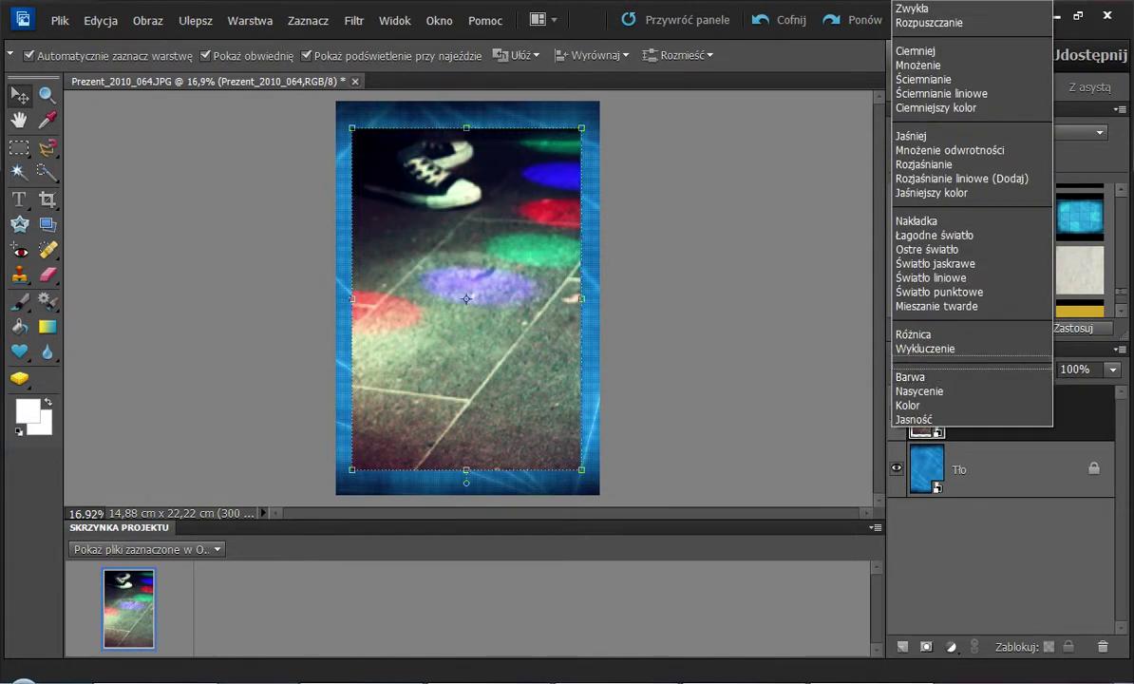
pyautogui.click(926, 220)
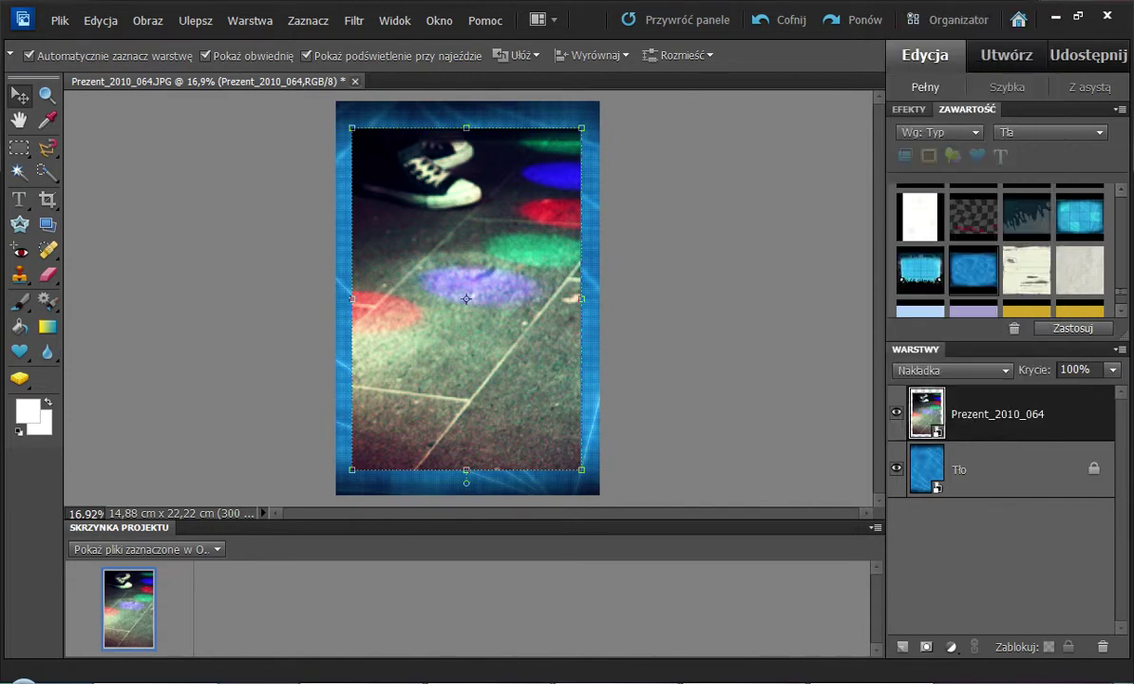
pyautogui.click(949, 370)
pyautogui.click(934, 234)
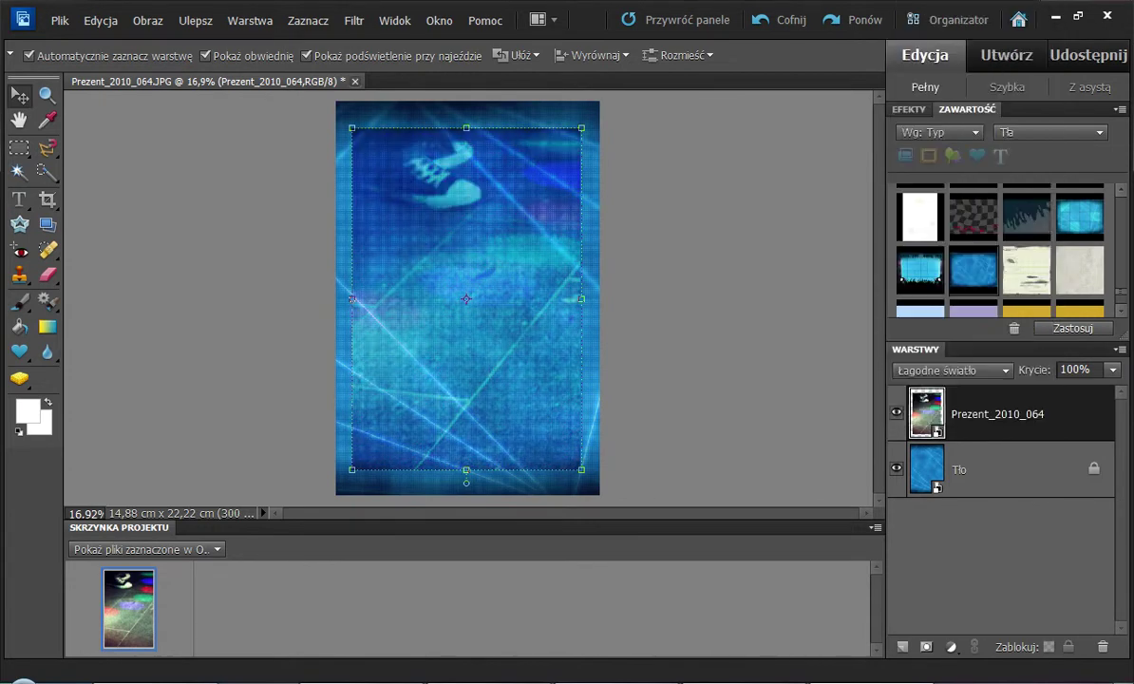
pyautogui.click(950, 369)
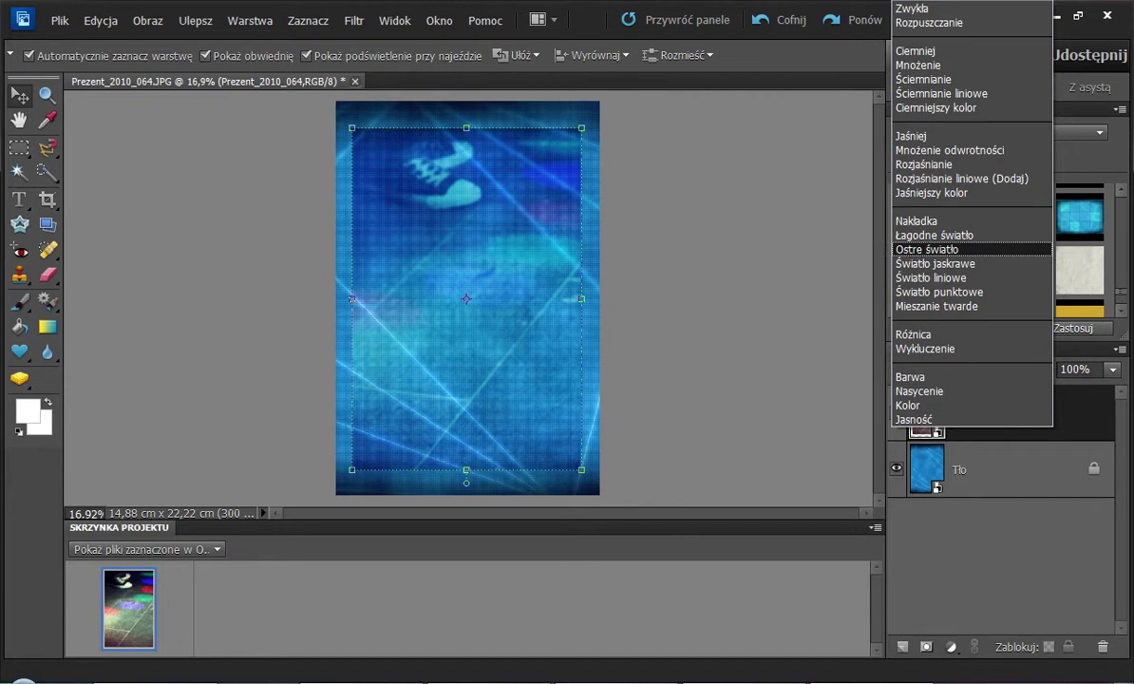
pyautogui.click(929, 249)
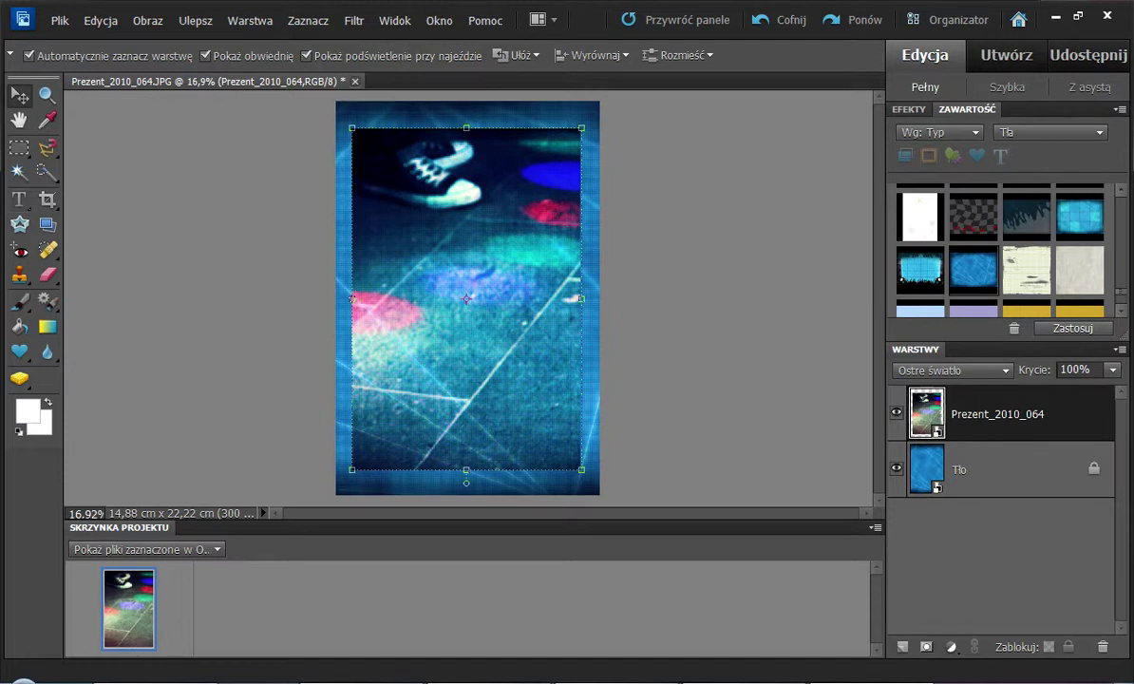
# Add the two-line title "Kreatywna Wycieczka" over the photo in white 48 pt Lithos Pro text.
pyautogui.press('t')
pyautogui.click(431, 334)
pyautogui.write('Kreat')
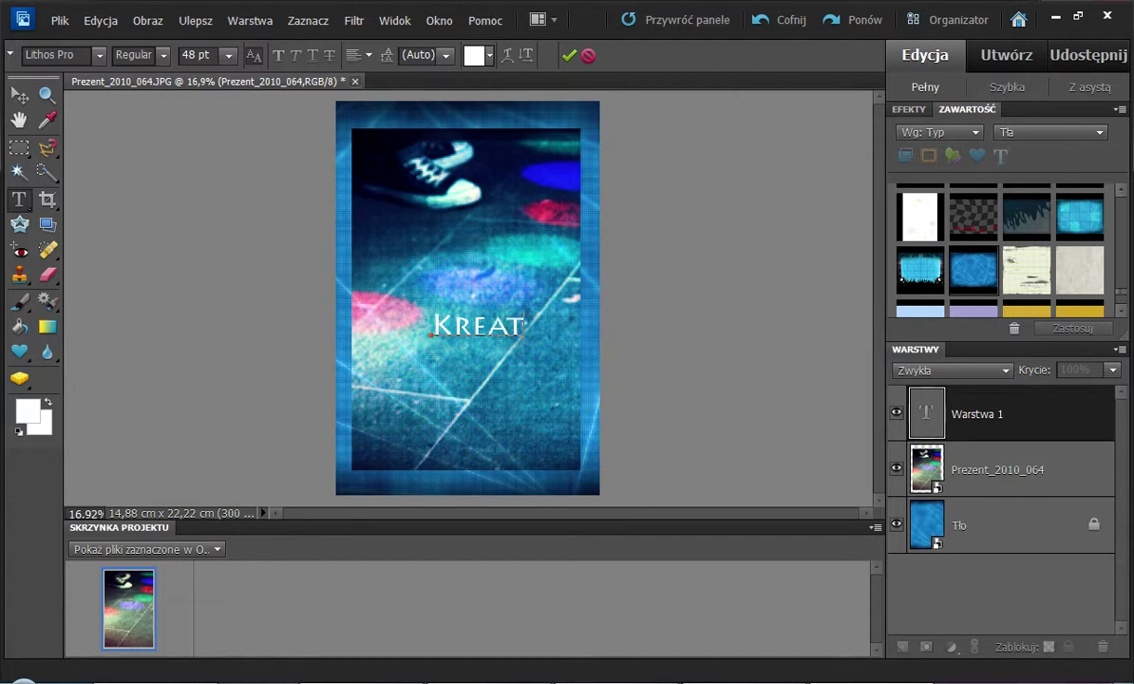
pyautogui.write('ywna ')
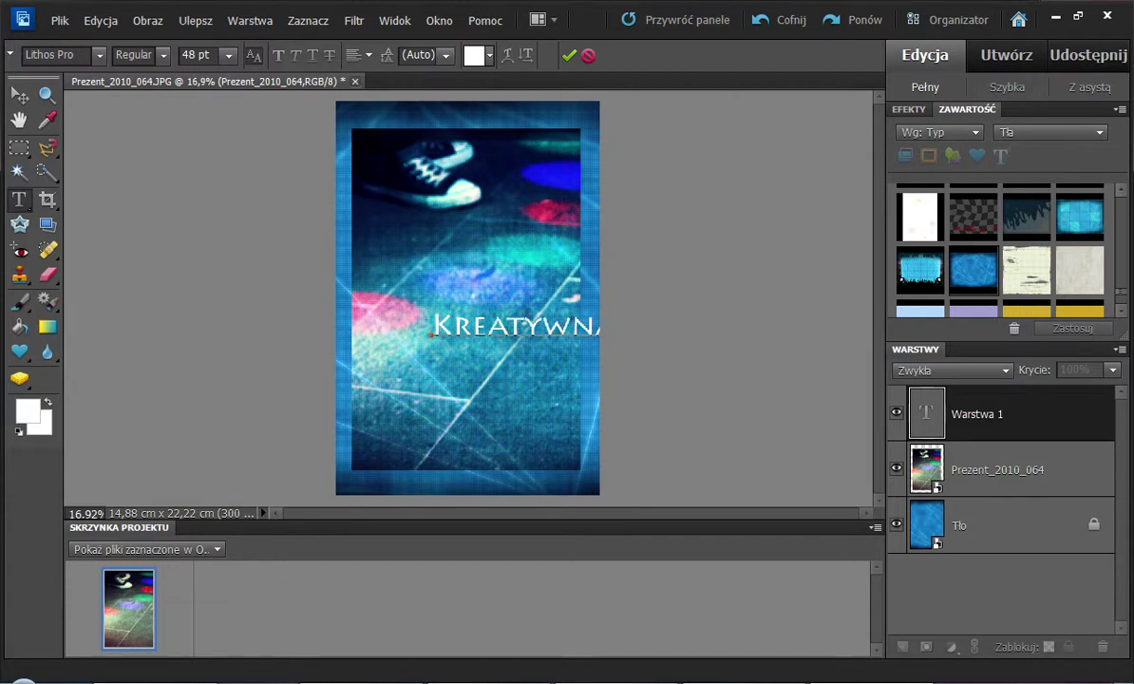
pyautogui.write('Wycieczka')
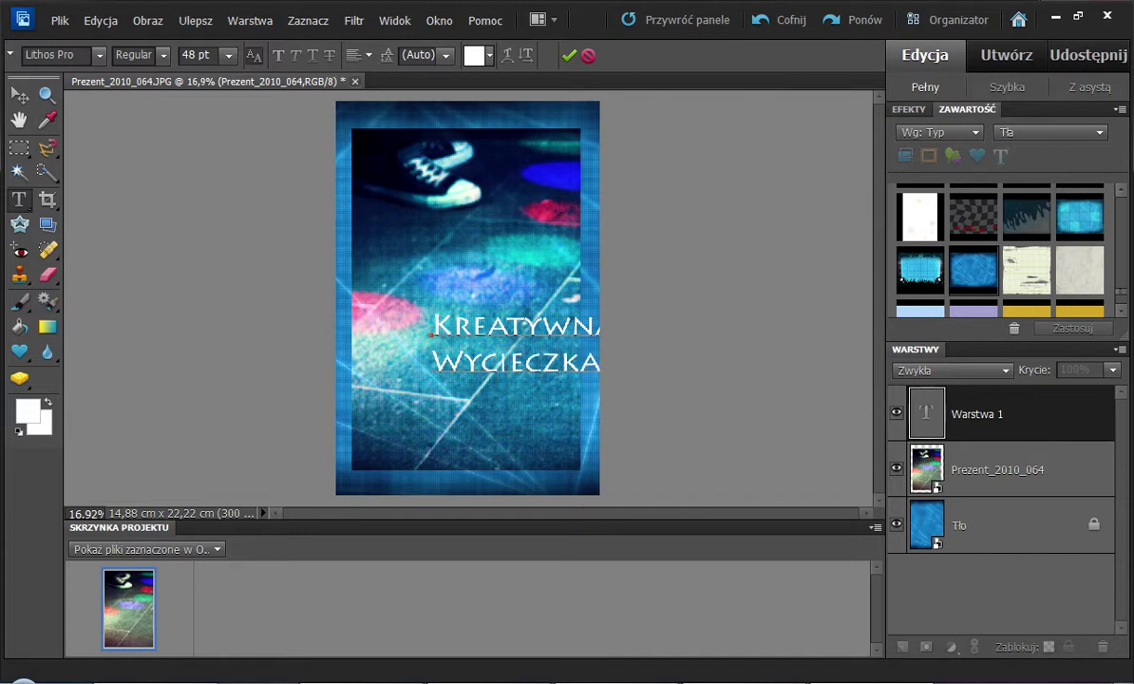
# Indent the title's first line, move the text so both lines fit within the lower half of the photo, and commit it.
pyautogui.click(432, 325)
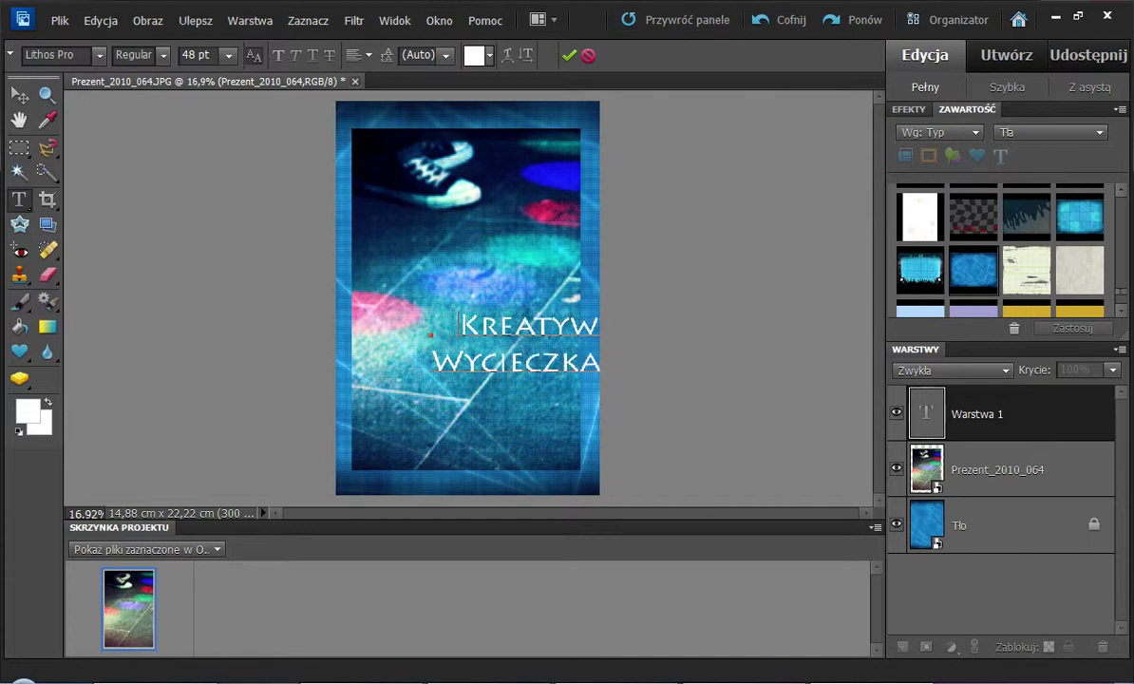
pyautogui.moveTo(430, 335); pyautogui.dragTo(364, 354)
pyautogui.hotkey('ctrl', 'Return')
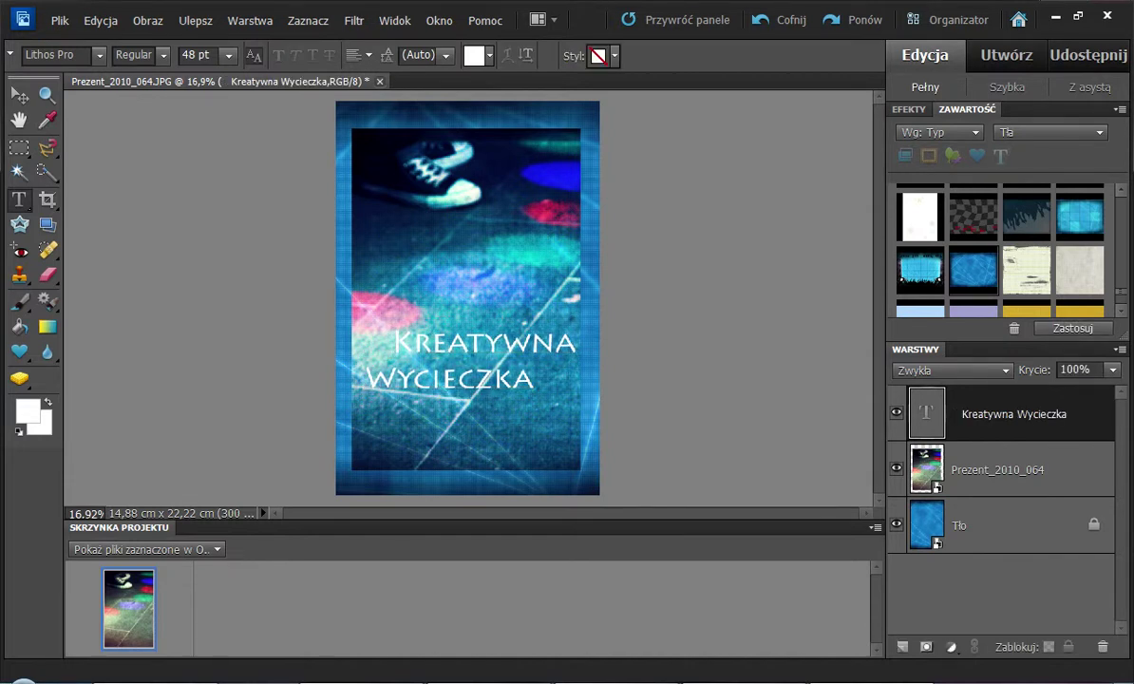
# Apply the first "Proste" layer style to the Kreatywna Wycieczka title text.
pyautogui.moveTo(393, 342); pyautogui.dragTo(535, 379)
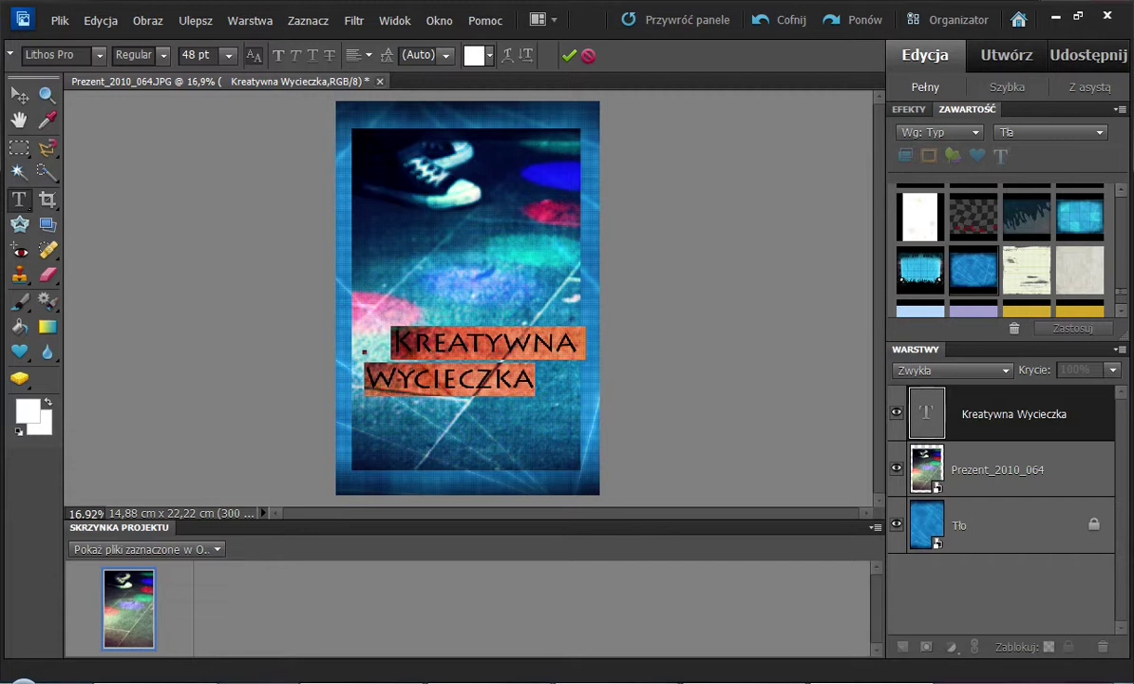
pyautogui.hotkey('ctrl', 'Return')
pyautogui.click(614, 55)
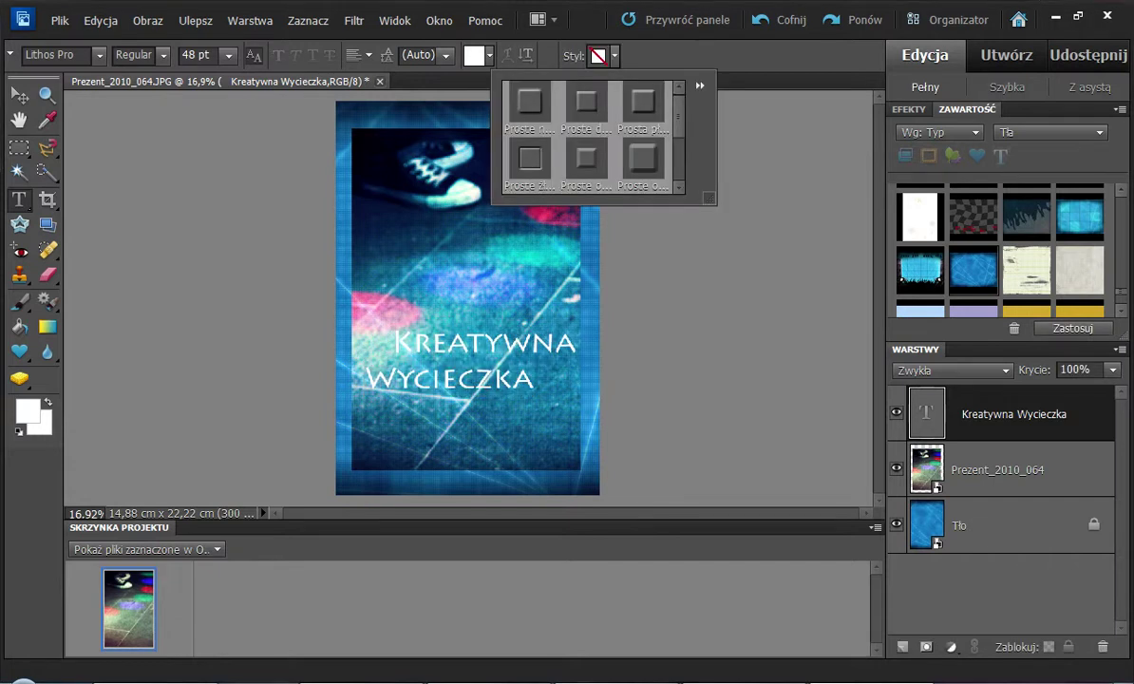
pyautogui.click(700, 86)
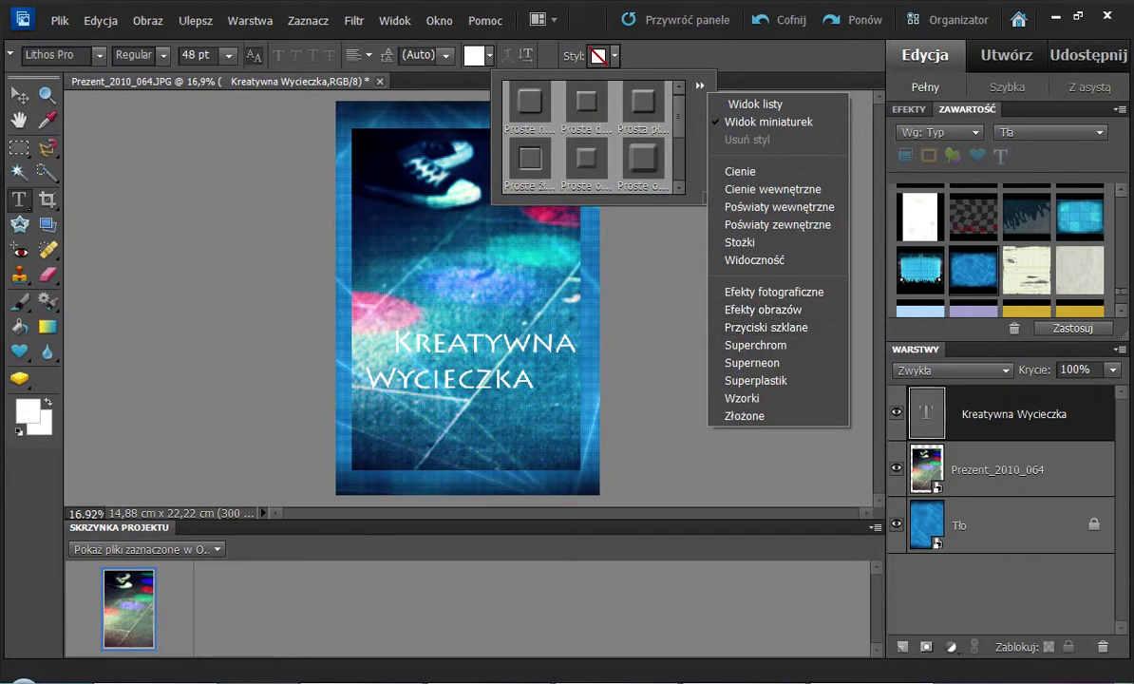
pyautogui.click(529, 107)
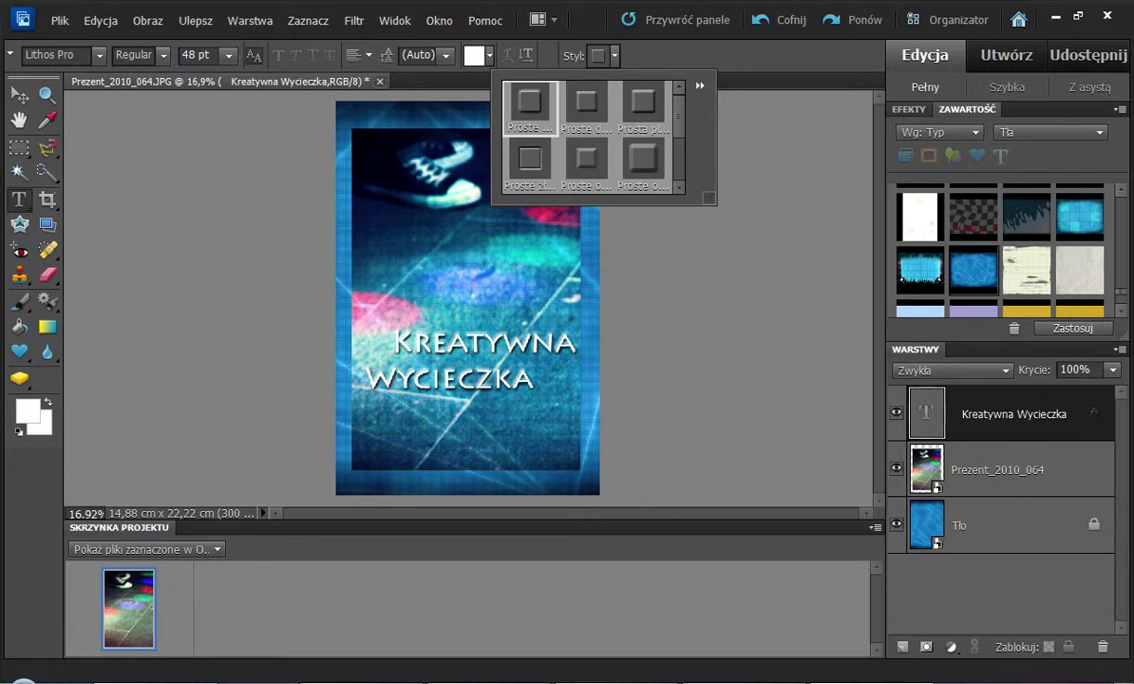
pyautogui.click(700, 85)
pyautogui.press('Escape')
pyautogui.press('Escape')
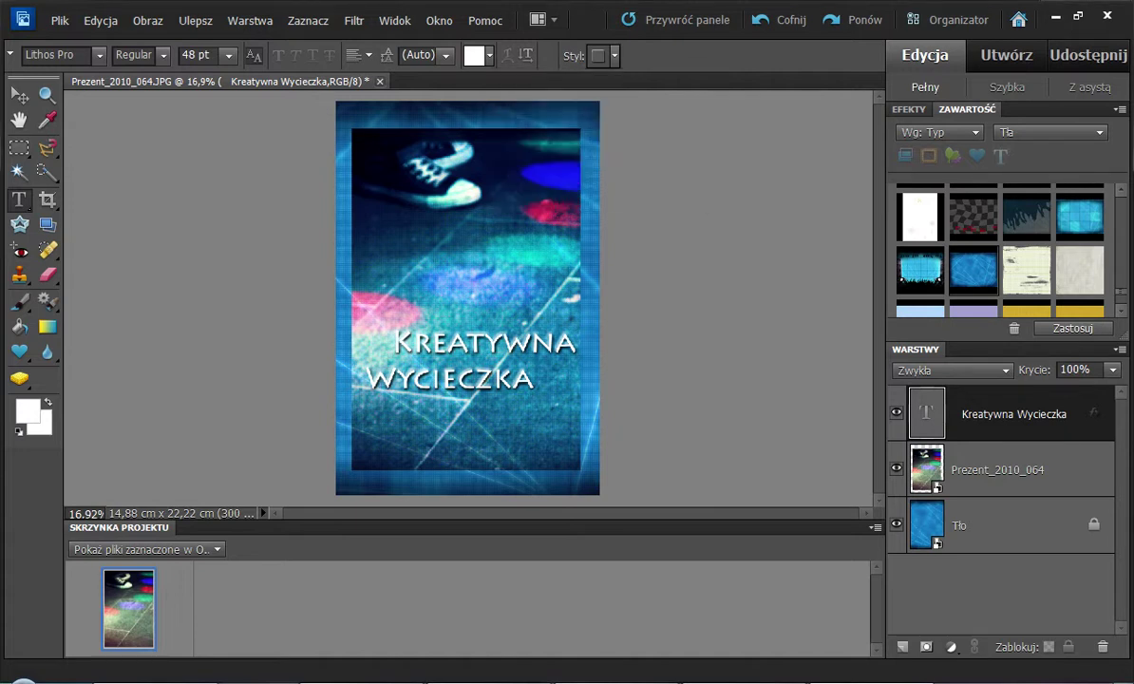
# Save the poster as plakat_nowy.psd in the Dodatkowe folder of Kreatywna_wycieczka, keeping its layers and the version set with the original.
pyautogui.click(59, 20)
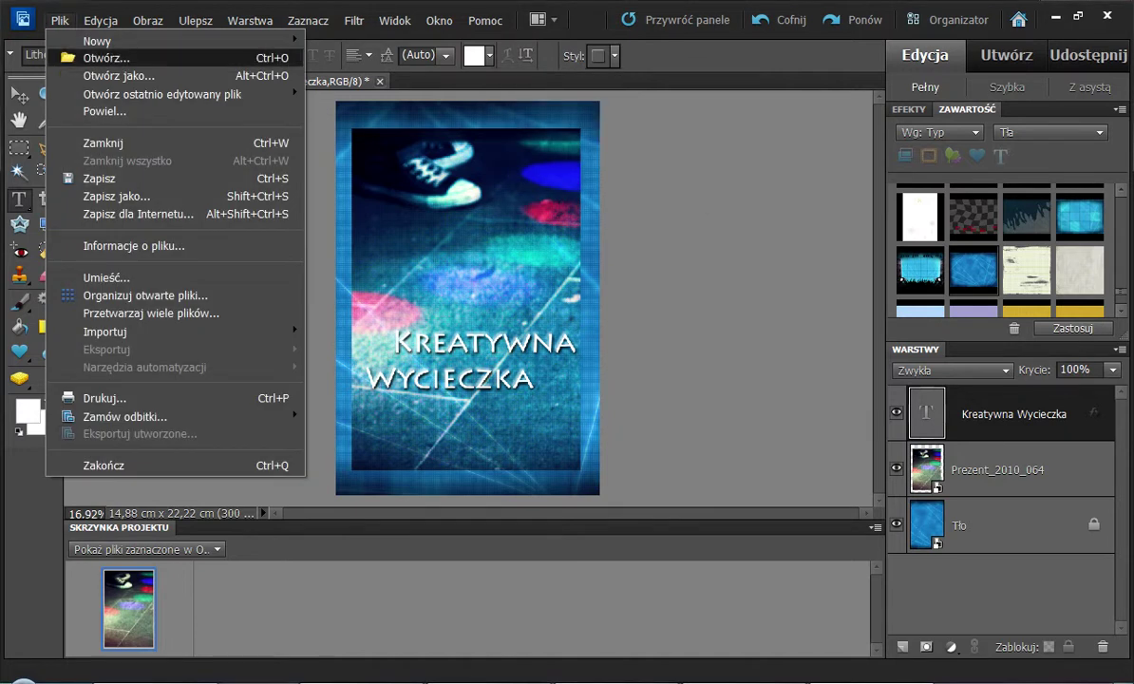
pyautogui.click(116, 196)
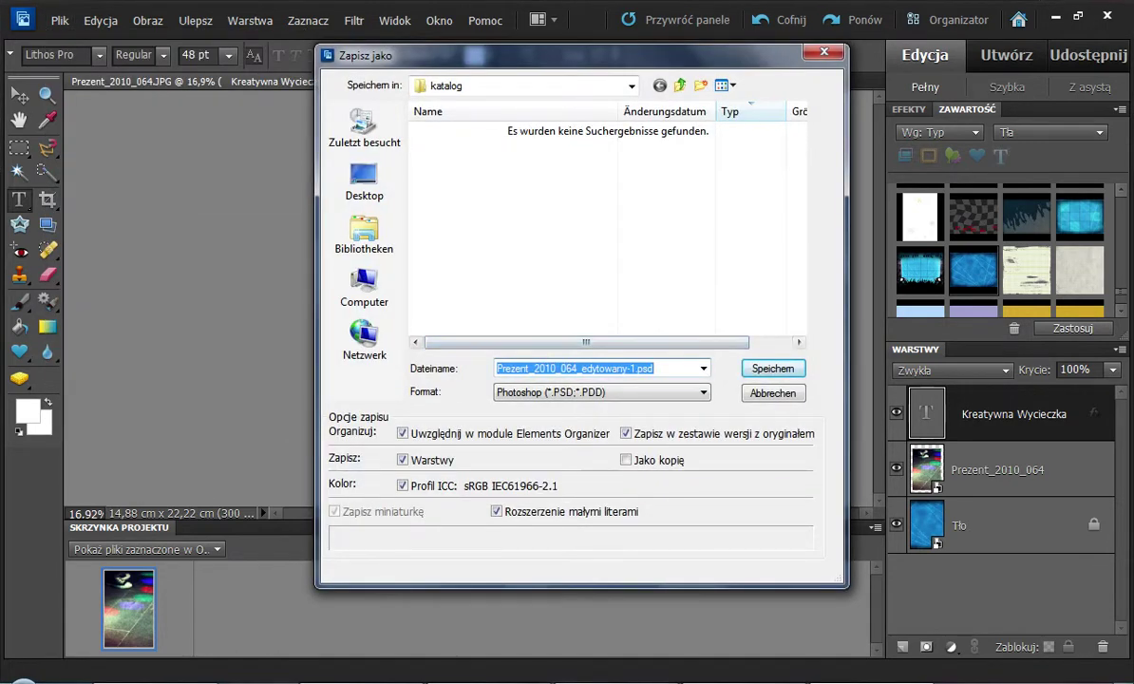
pyautogui.click(589, 86)
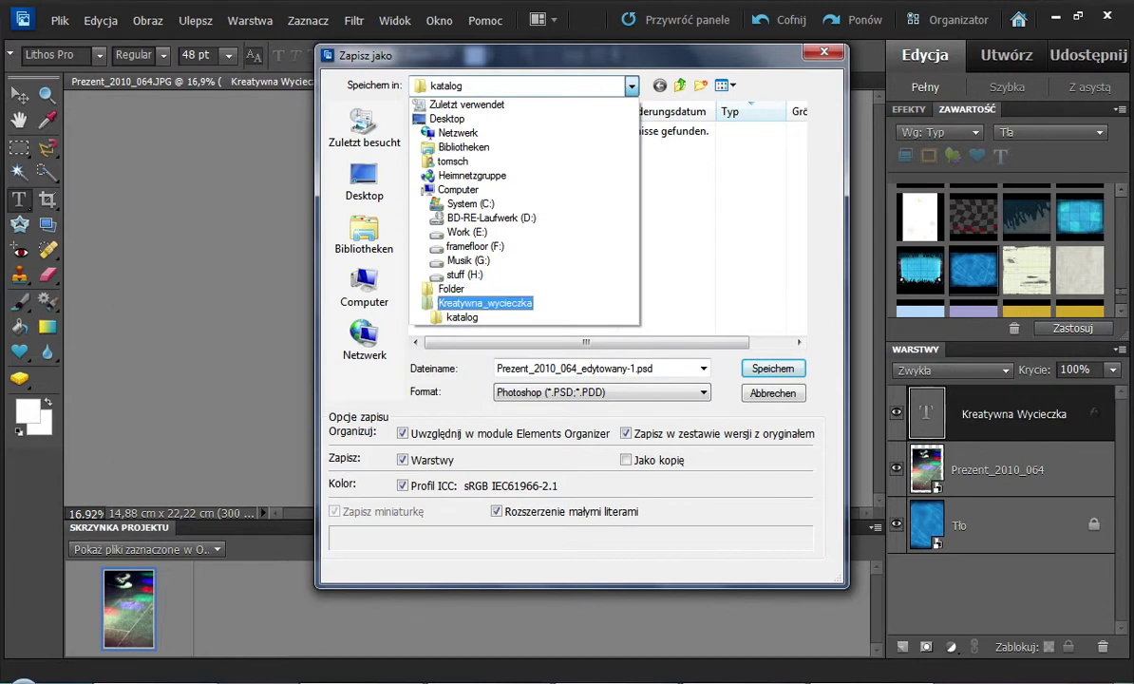
pyautogui.click(484, 302)
pyautogui.doubleClick(458, 130)
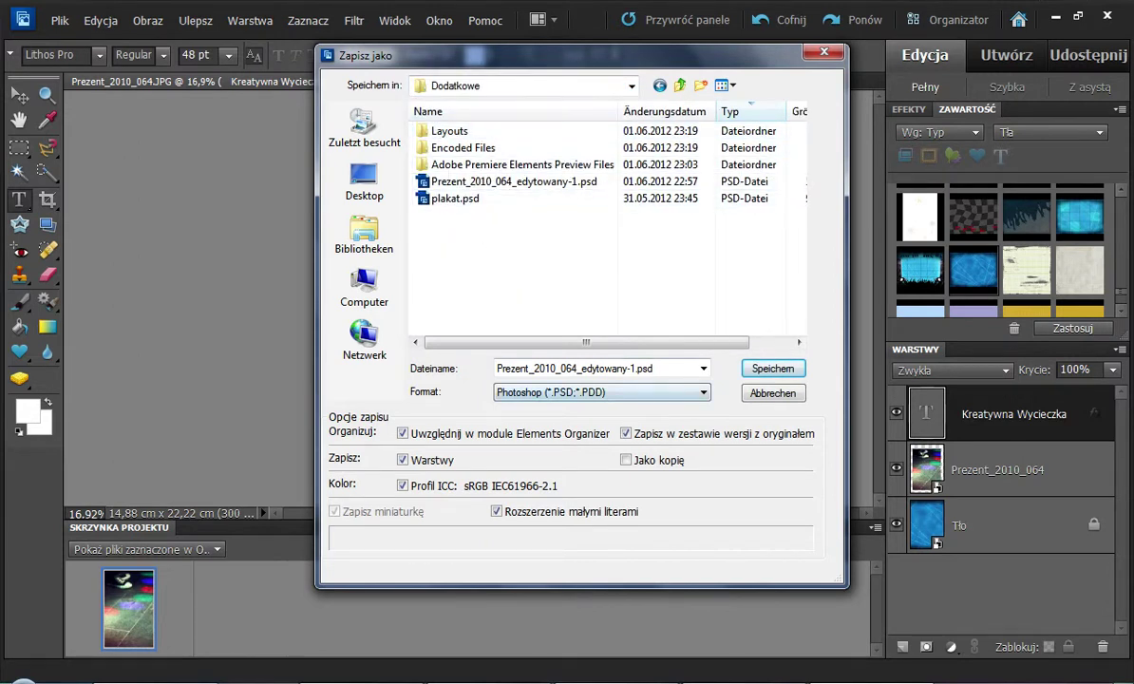
pyautogui.click(455, 198)
pyautogui.click(519, 368)
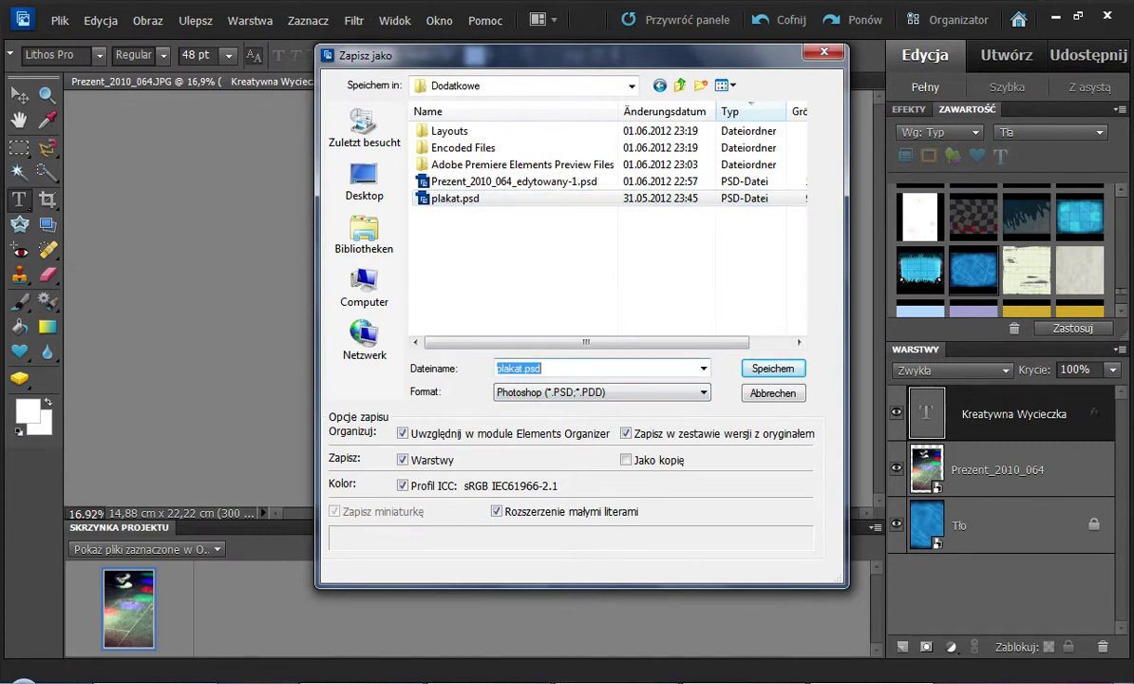
pyautogui.click(524, 368)
pyautogui.write('_no')
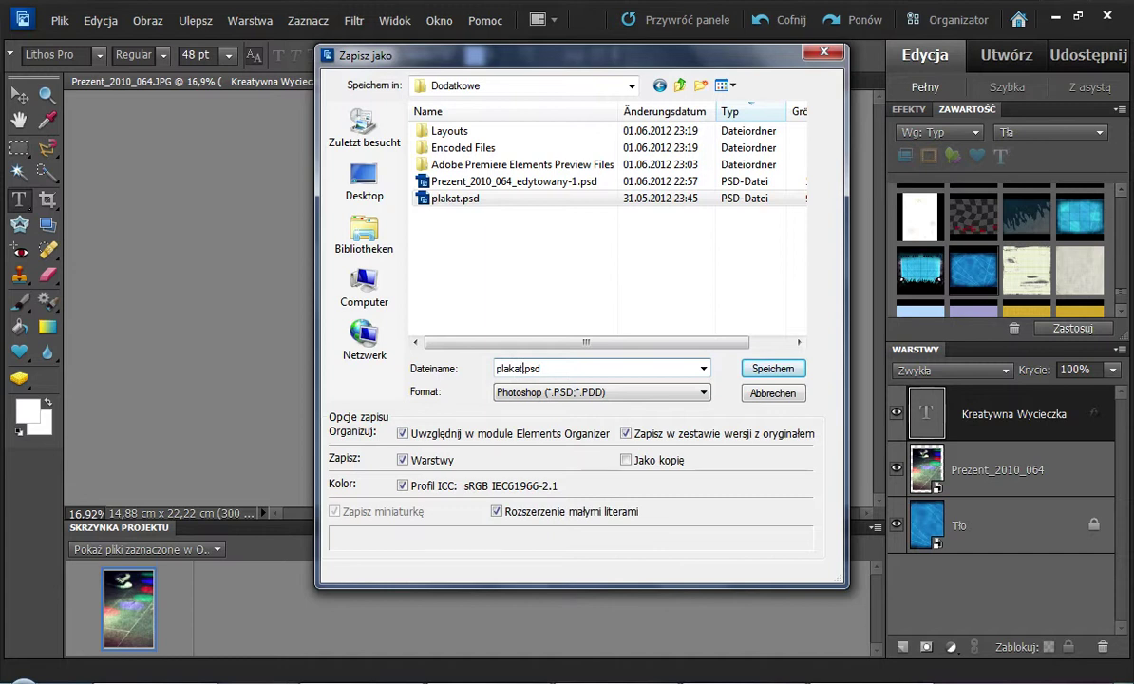
pyautogui.write('wy')
pyautogui.press('Return')
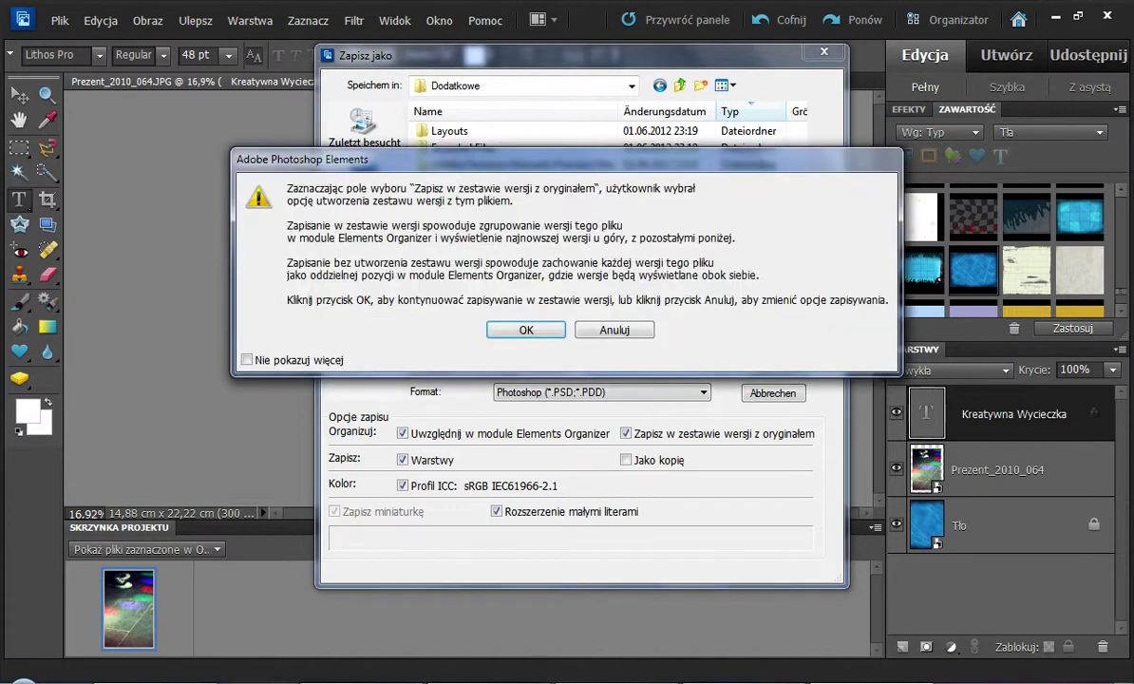
pyautogui.press('Return')
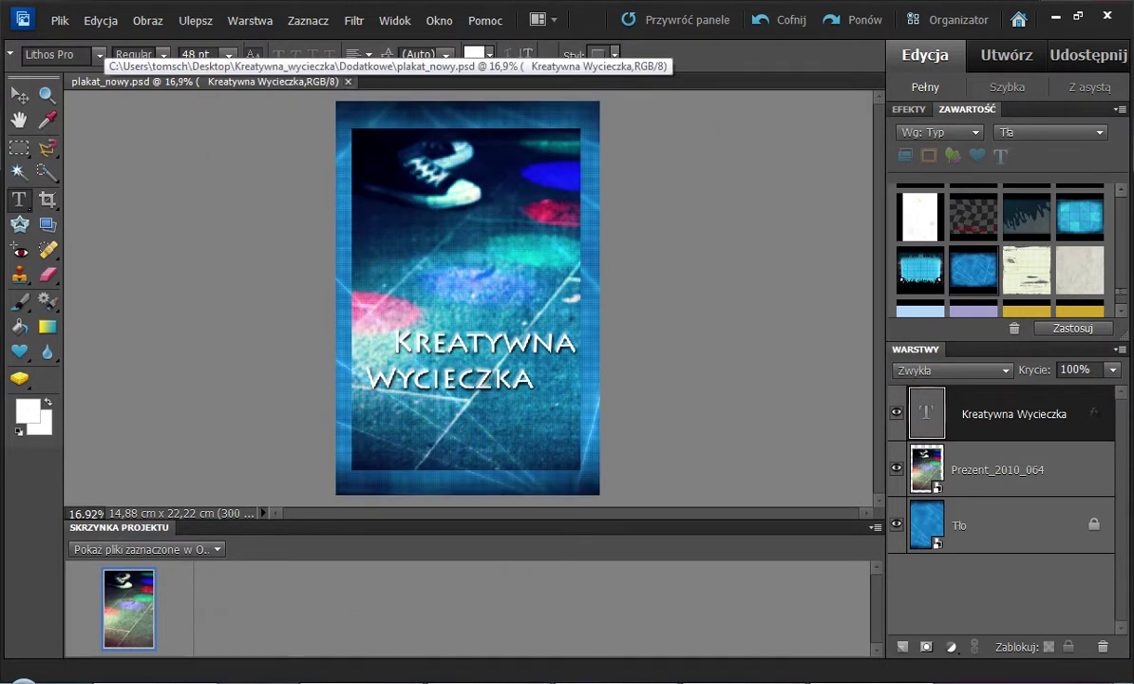
# Start a Save for Web export of the poster and scale the image to 25 percent with proportions kept.
pyautogui.click(59, 20)
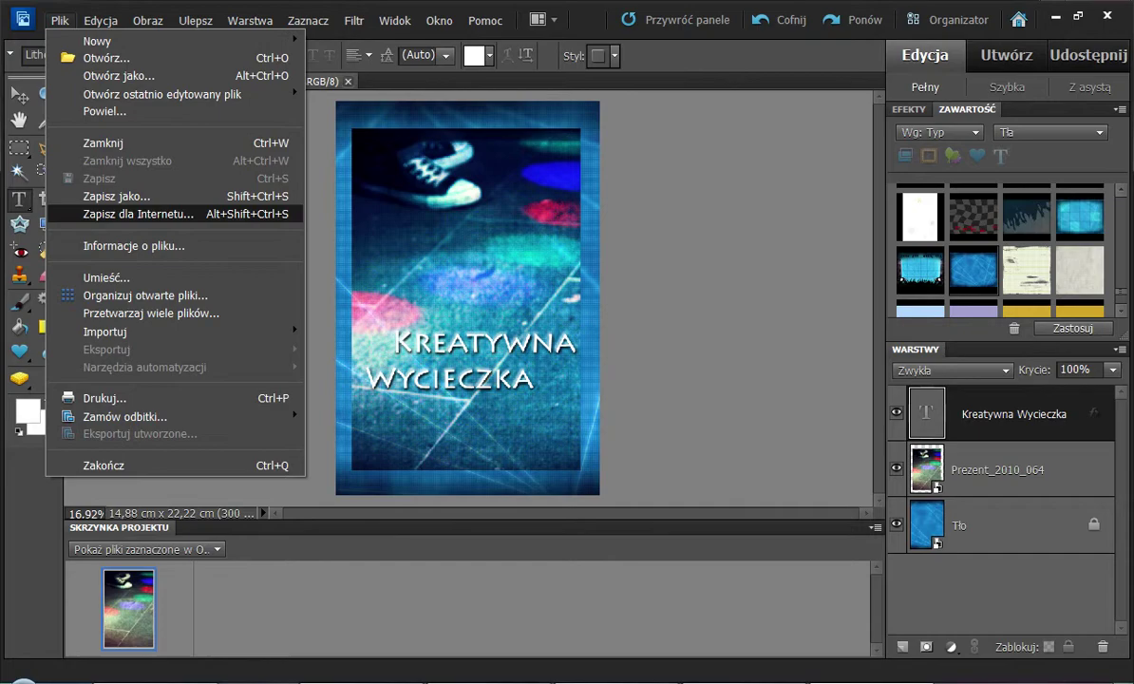
pyautogui.click(138, 214)
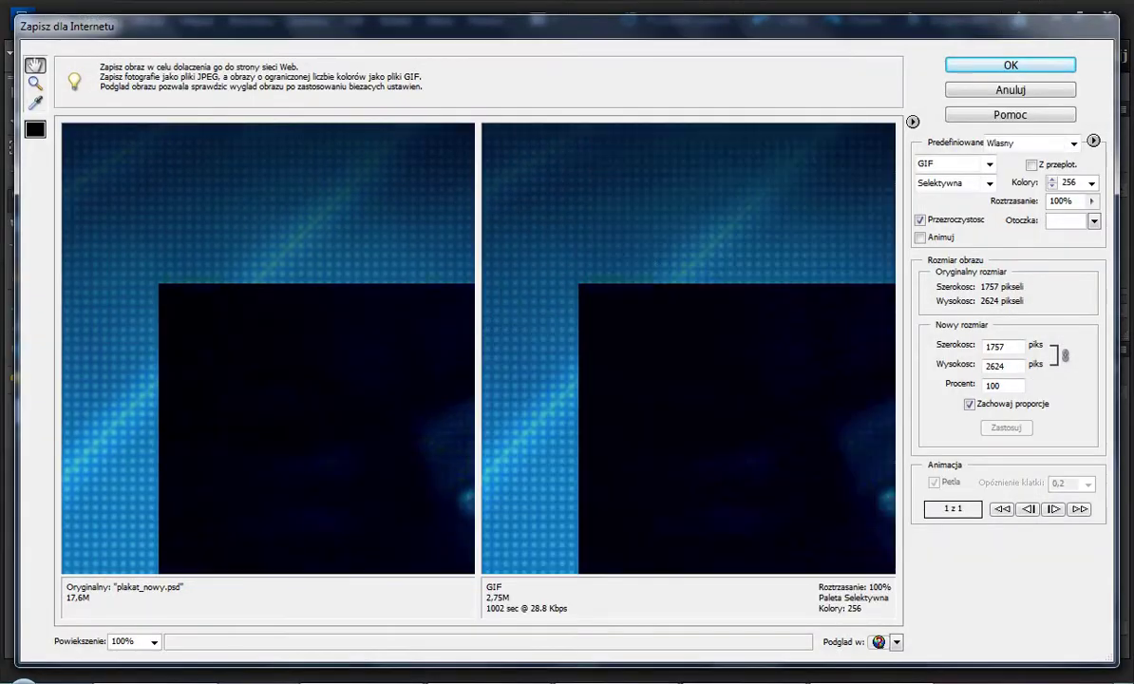
pyautogui.doubleClick(1000, 384)
pyautogui.write('24')
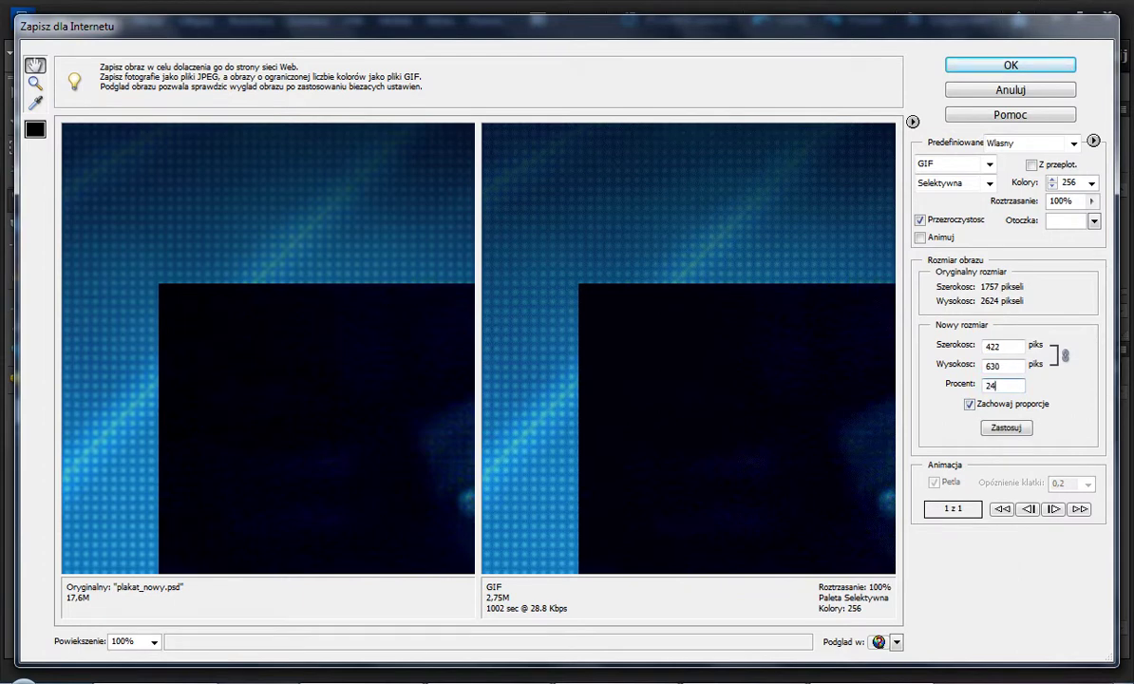
pyautogui.press('BackSpace')
pyautogui.write('5')
pyautogui.press('Return')
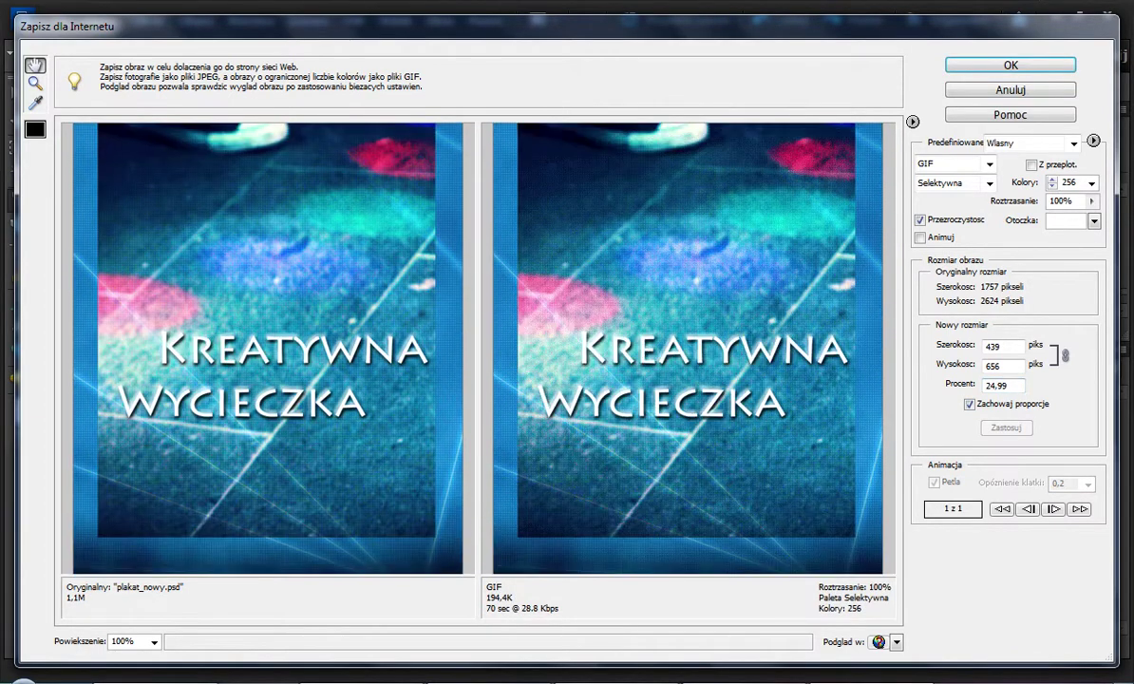
# Set the web export to high-quality progressive JPEG and save it as plakat_nowy.jpg in the Kreatywna_wycieczka folder.
pyautogui.moveTo(687, 347)
pyautogui.mouseDown()
pyautogui.moveTo(688, 378)
pyautogui.moveTo(687, 366)
pyautogui.mouseUp()
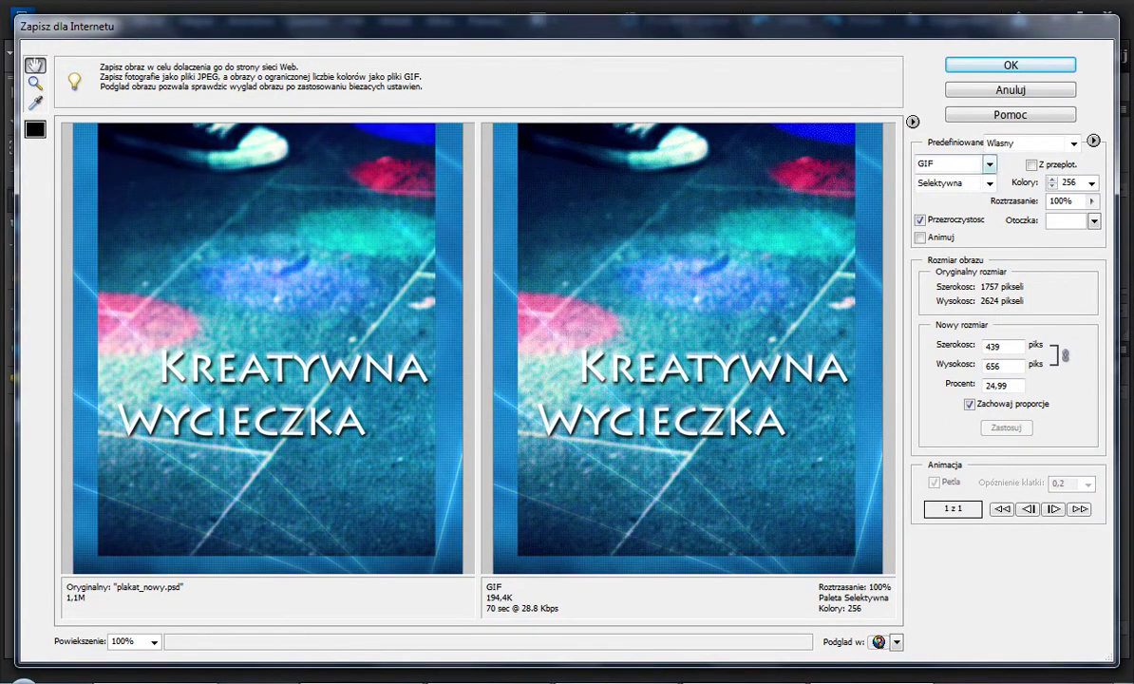
pyautogui.click(955, 163)
pyautogui.click(940, 190)
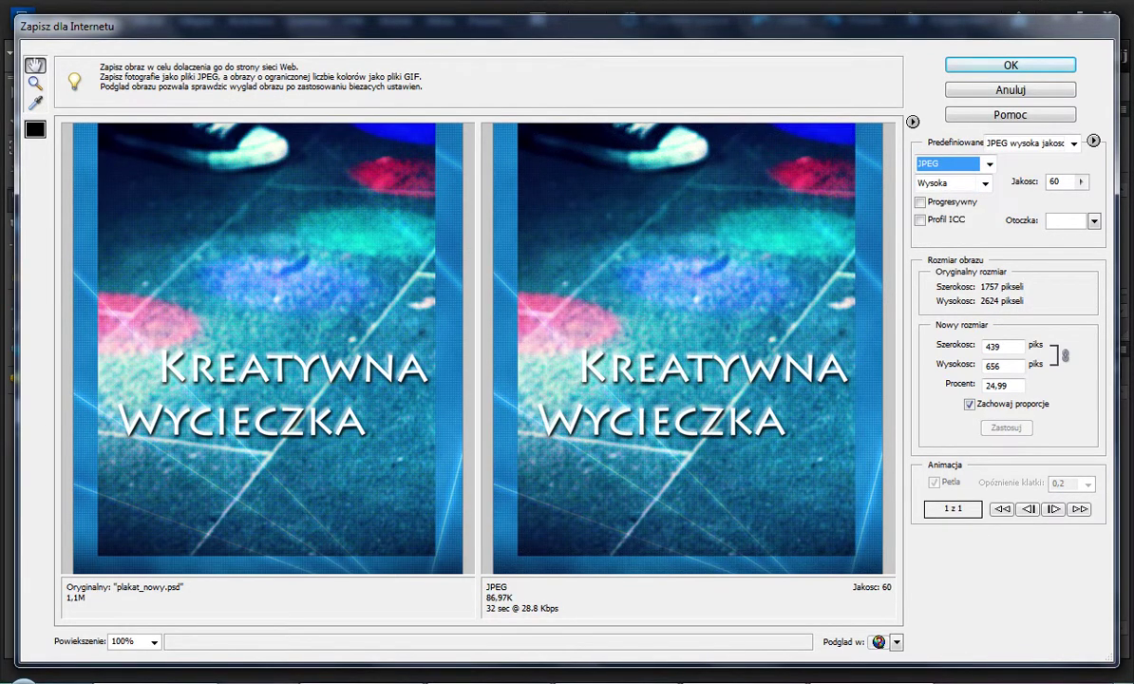
pyautogui.click(920, 201)
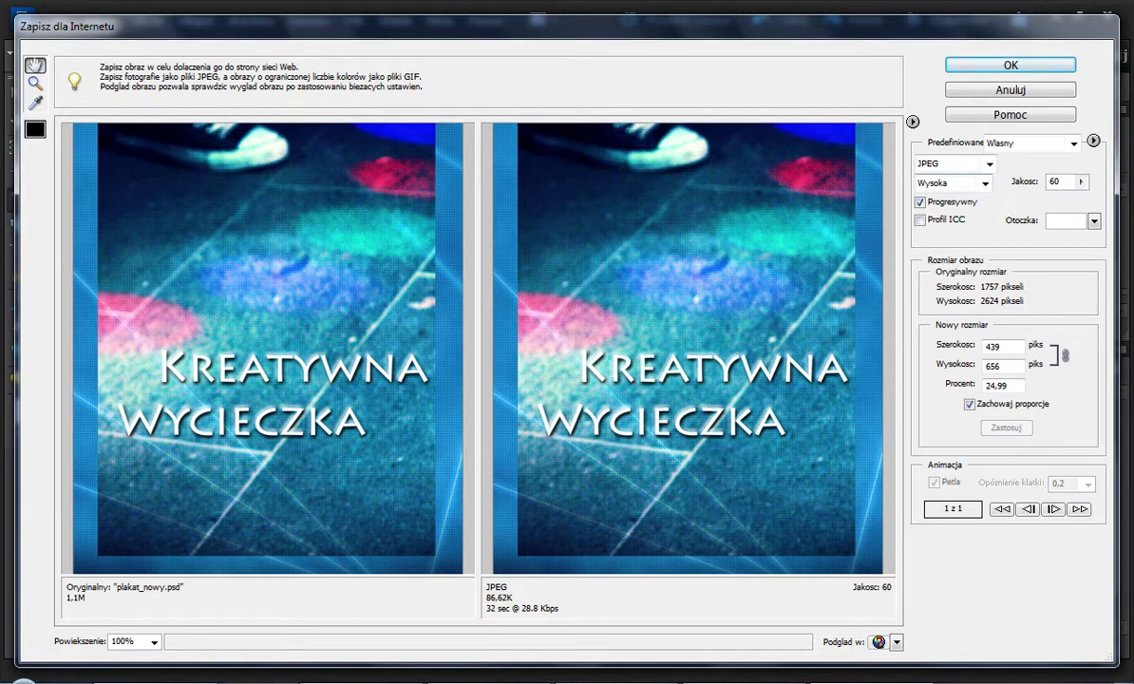
pyautogui.click(1010, 65)
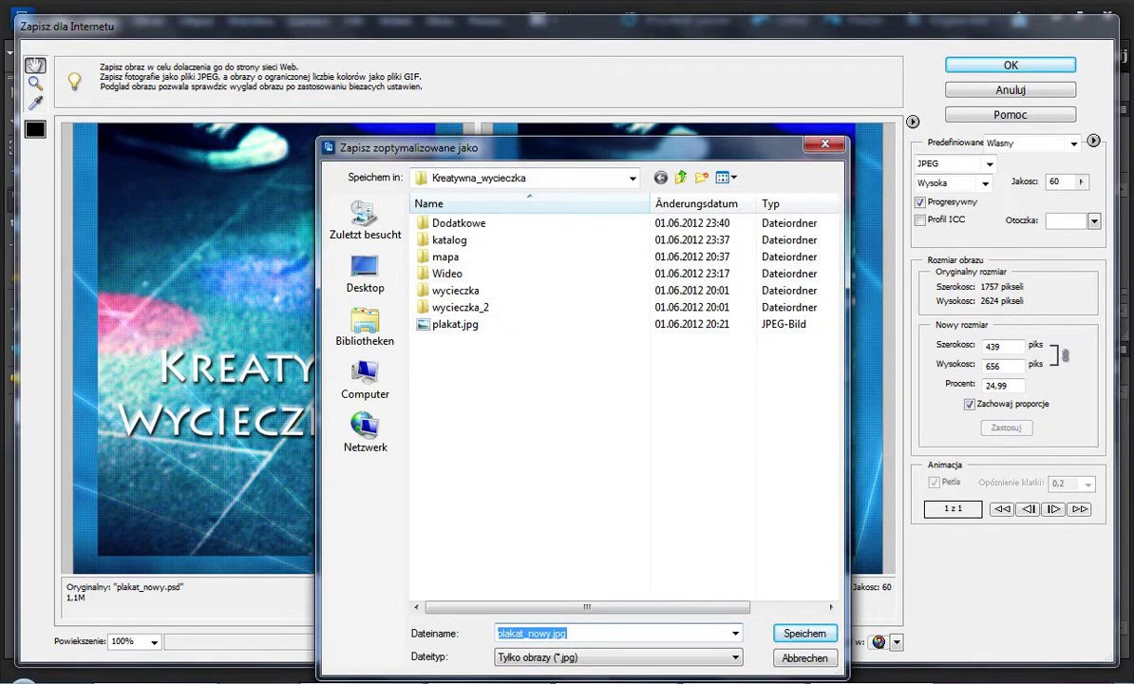
pyautogui.press('Return')
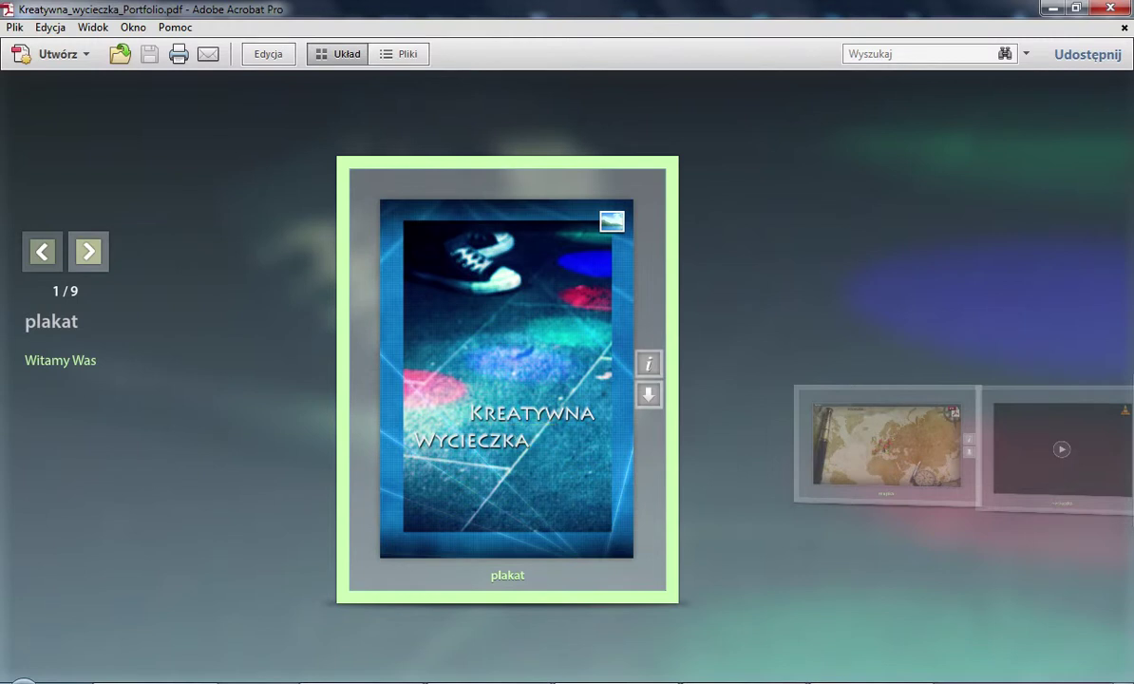
# In the Acrobat portfolio, advance from the plakat item to mapka and open its preview.
pyautogui.click(87, 251)
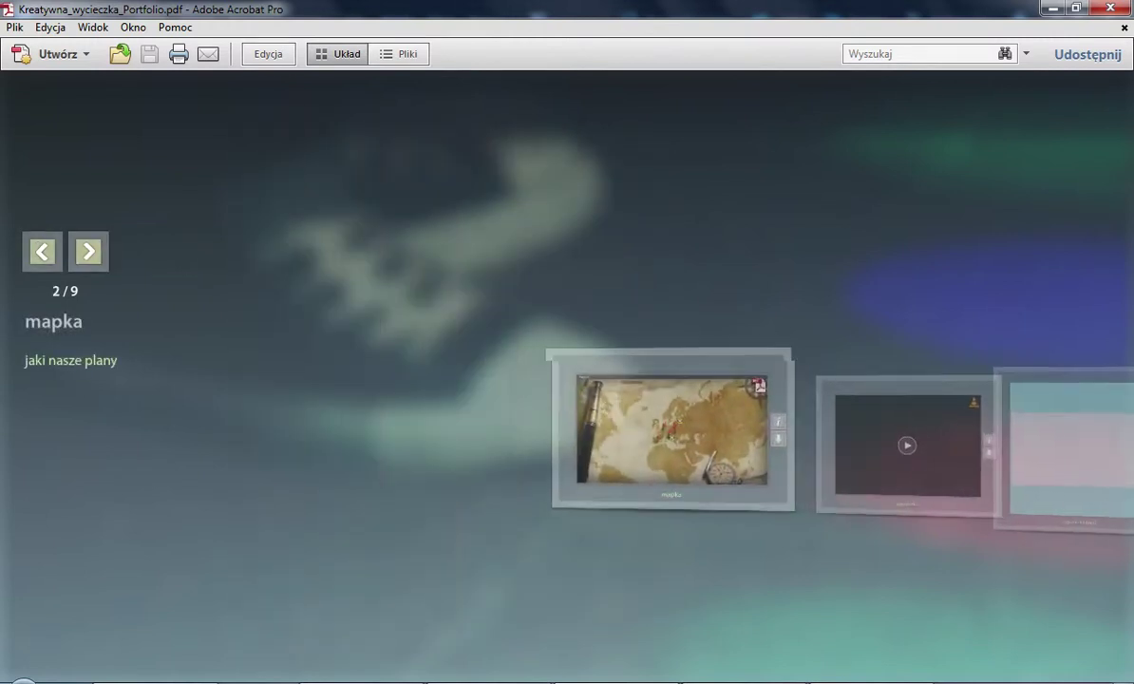
pyautogui.doubleClick(467, 335)
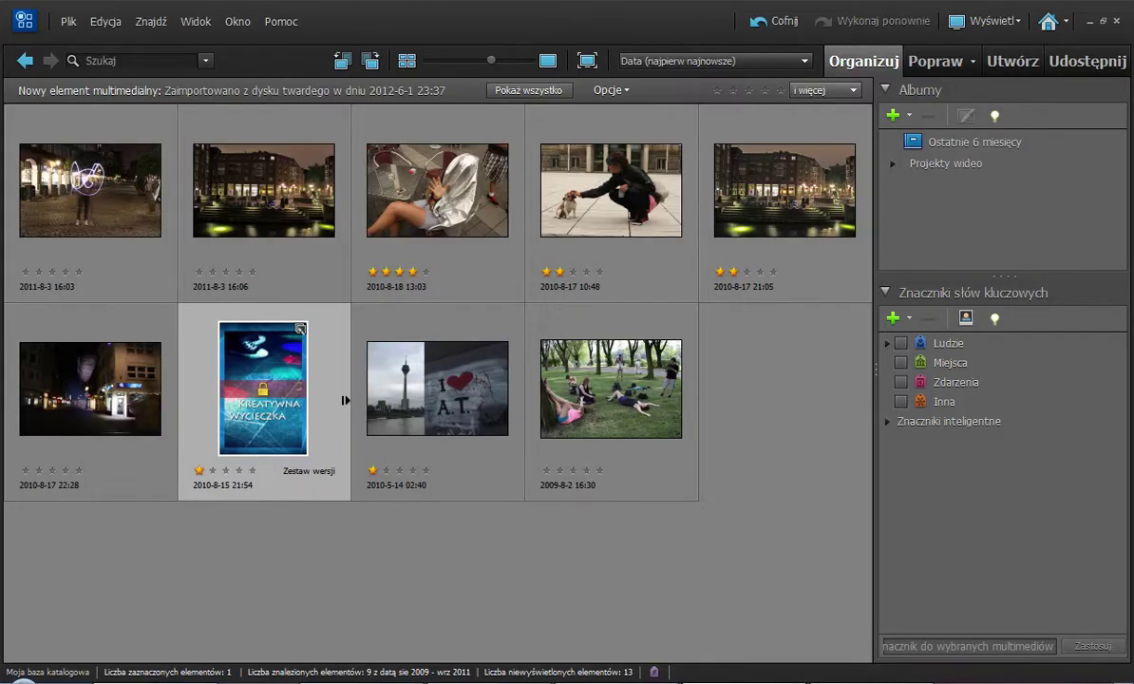
# In the Organizer, start a new online album from the park photo dated 2009-8-2, with export to the hard disk.
pyautogui.click(611, 388)
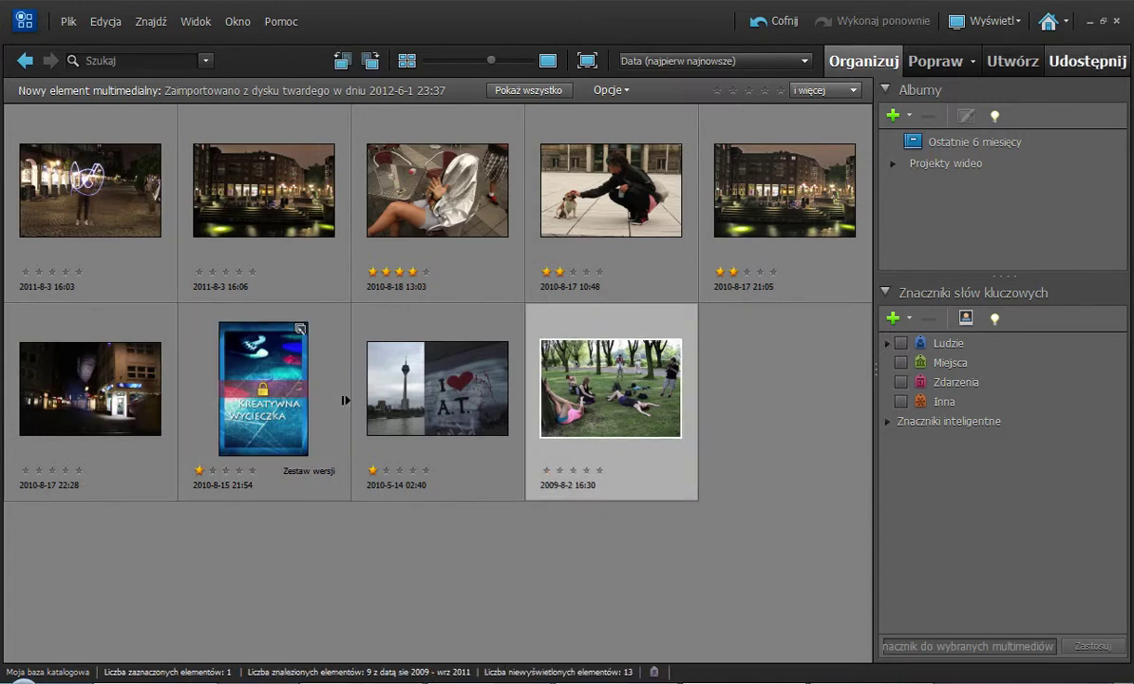
pyautogui.click(1087, 60)
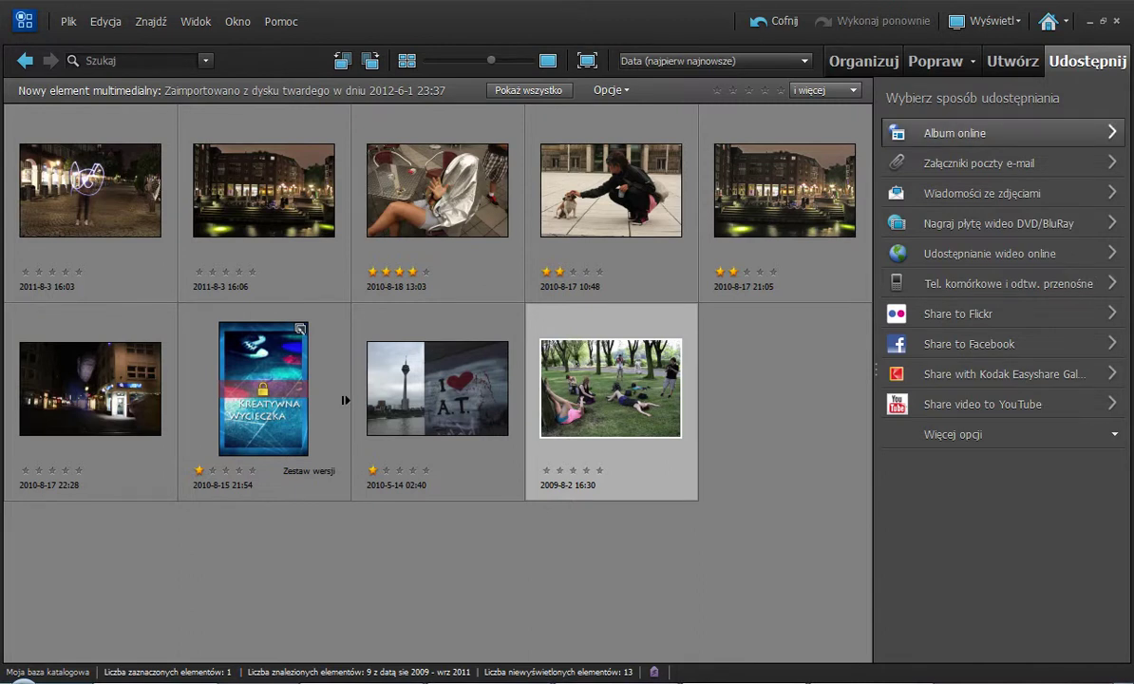
pyautogui.click(1004, 124)
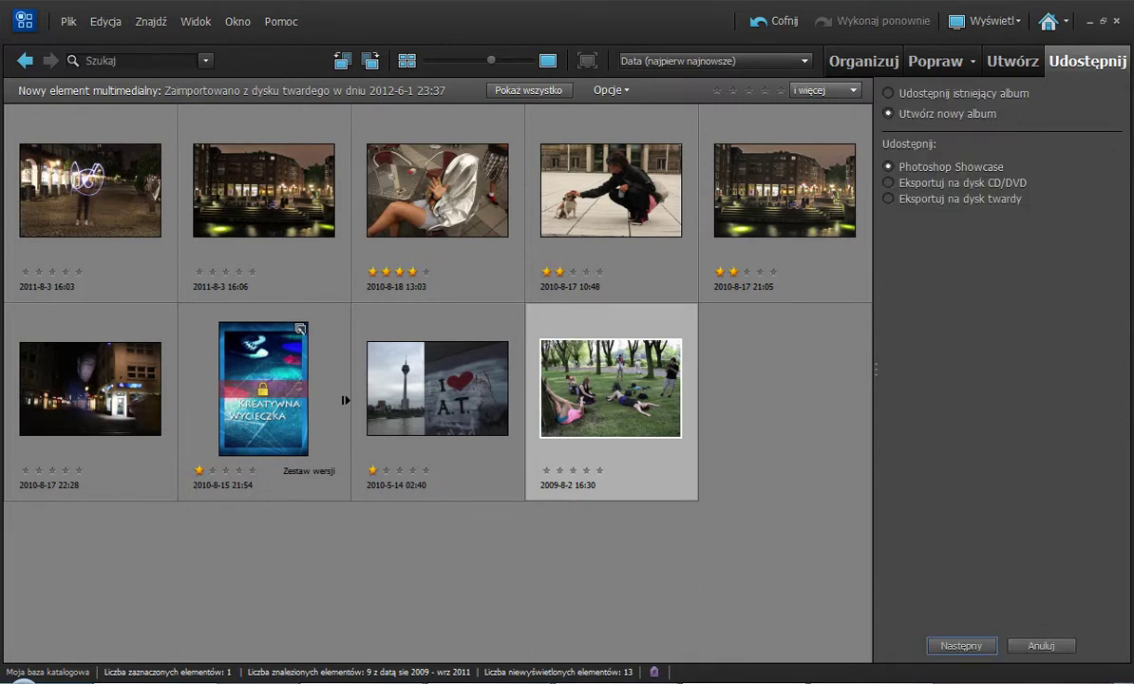
pyautogui.click(888, 199)
pyautogui.press('Return')
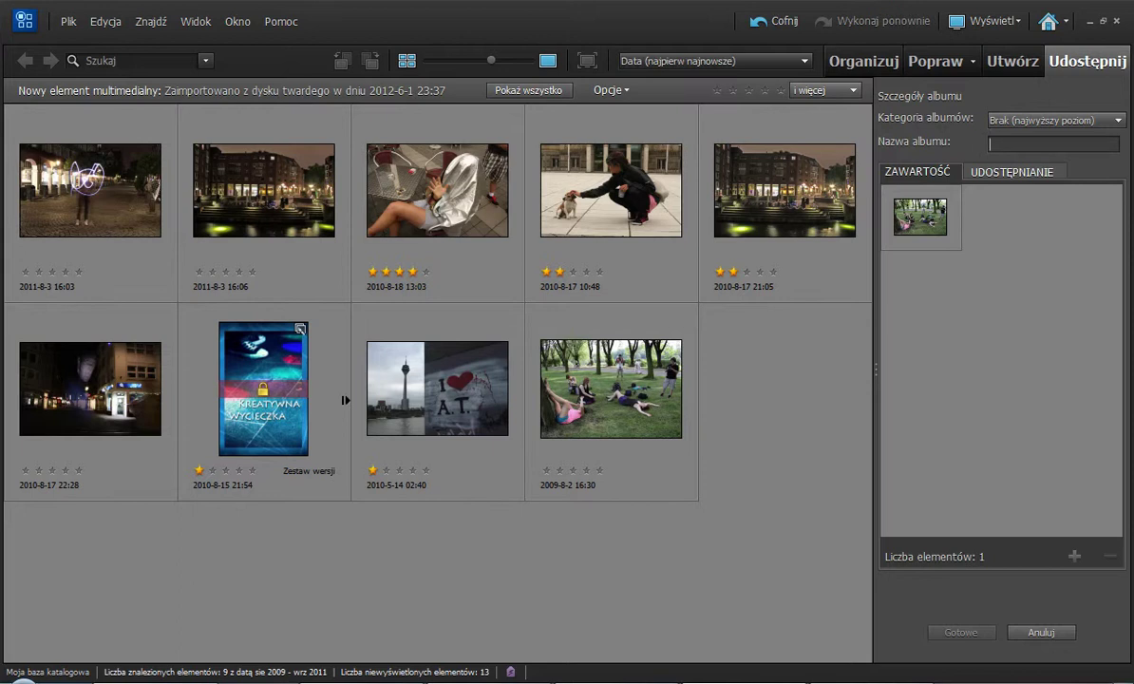
# Name the album "wycieczka kreatywna" and bring up its sharing settings with the template preview.
pyautogui.write('wycie')
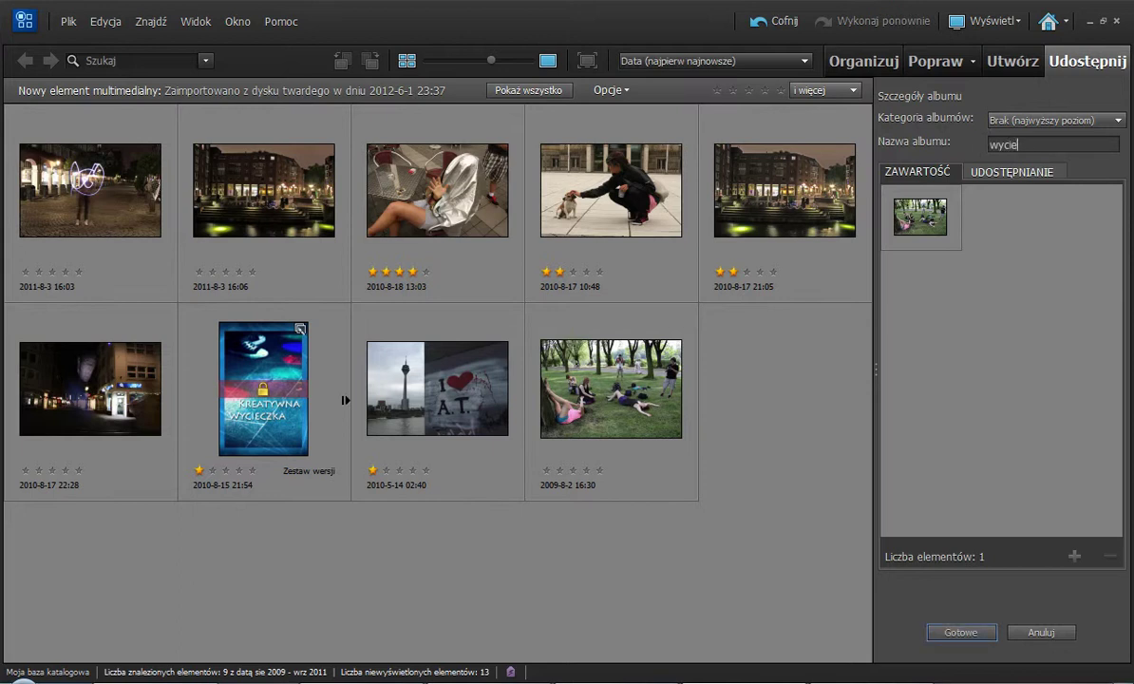
pyautogui.write('czka kreatywna')
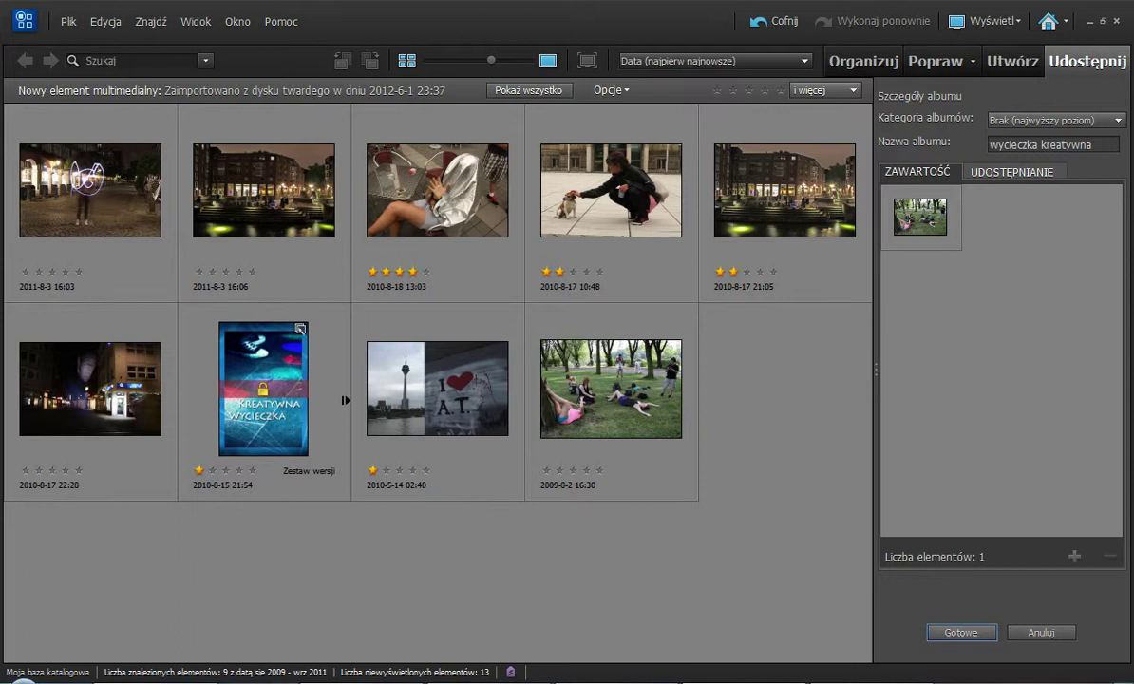
pyautogui.press('Return')
pyautogui.press('Return')
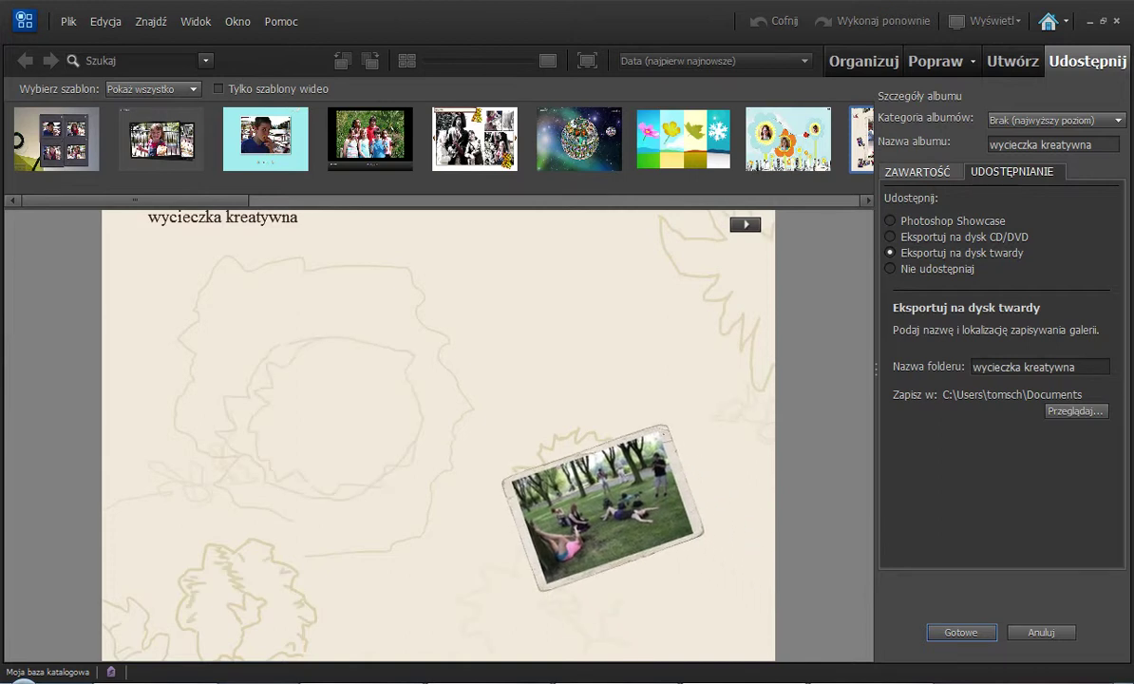
# Try the starry photo-sphere template on the album and choose another template from further along the template strip.
pyautogui.click(481, 133)
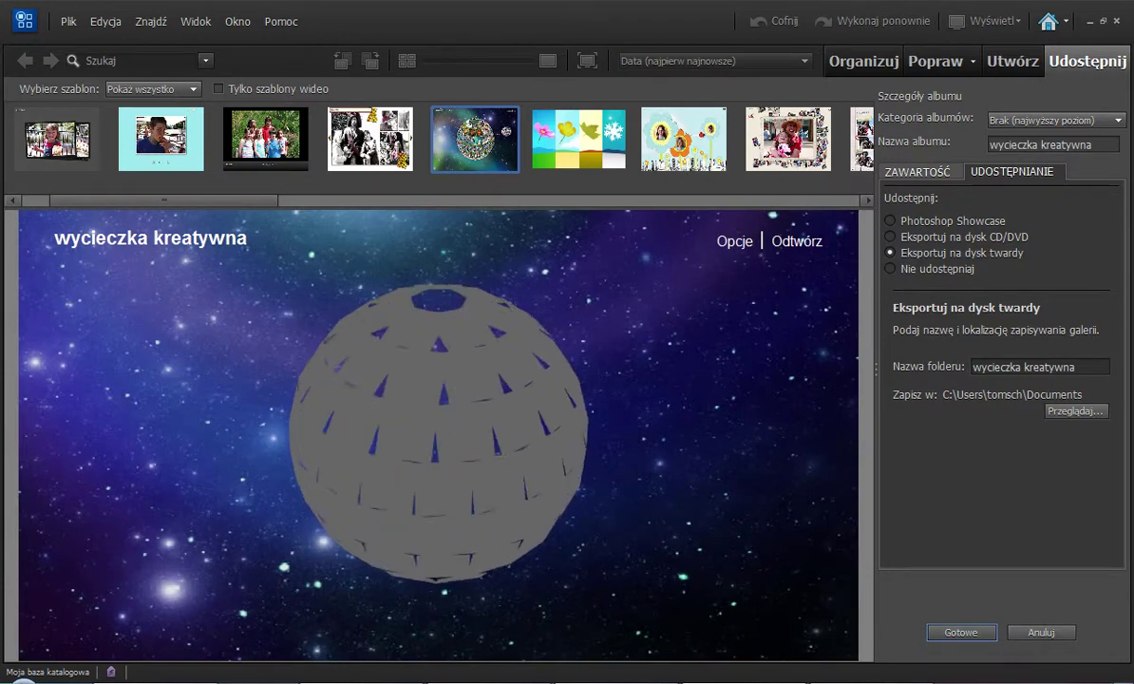
pyautogui.moveTo(163, 200); pyautogui.dragTo(742, 200)
pyautogui.doubleClick(812, 140)
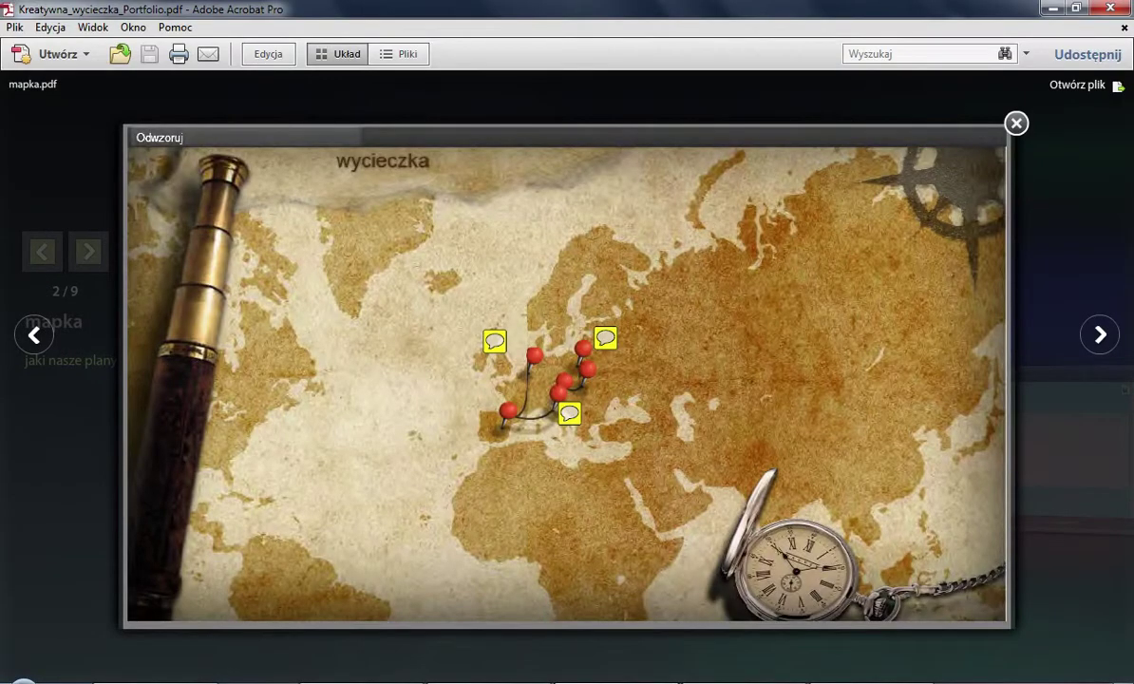
# Close the mapka preview and create a new PDF from the screenshot in the clipboard.
pyautogui.press('Escape')
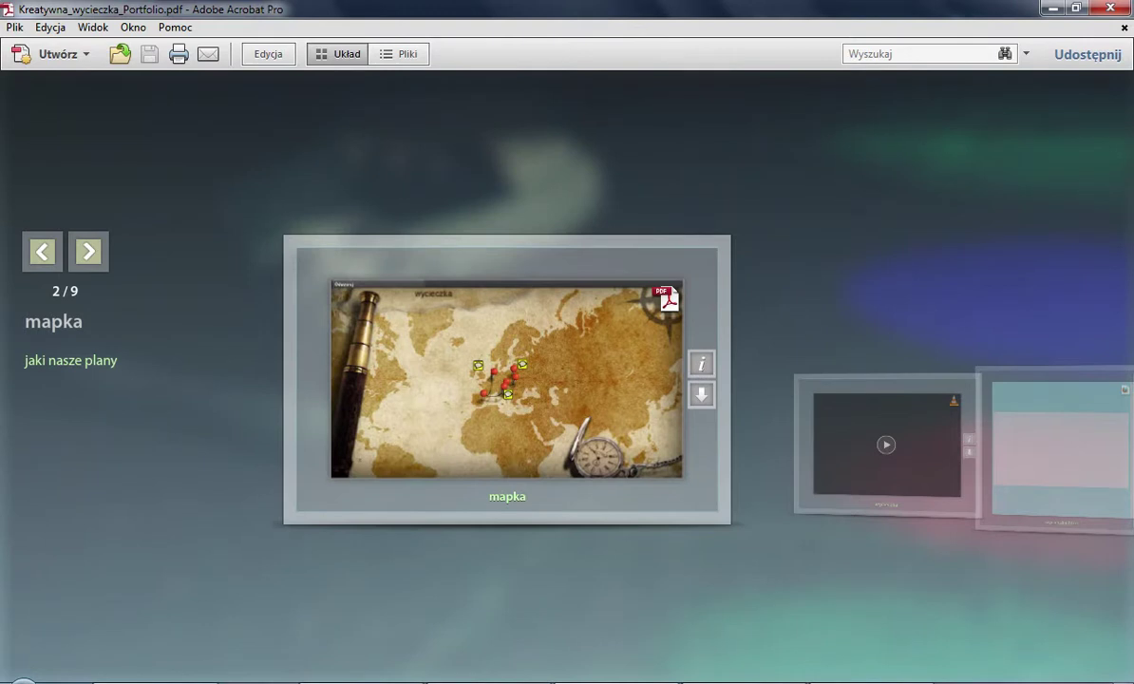
pyautogui.click(53, 54)
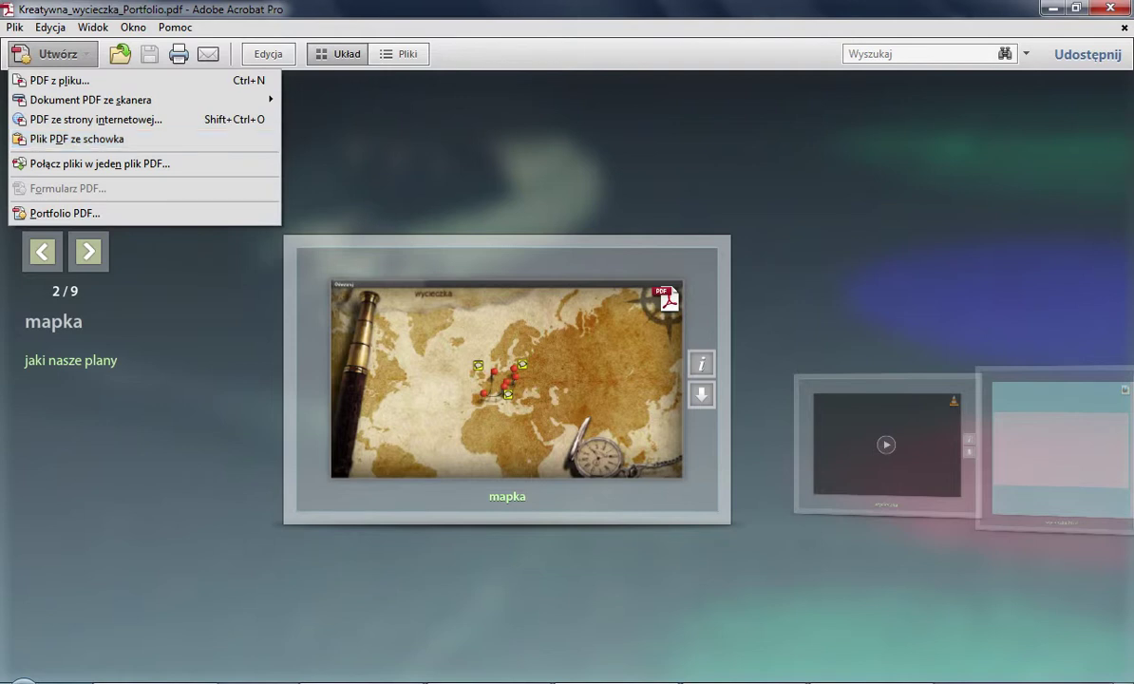
pyautogui.click(14, 28)
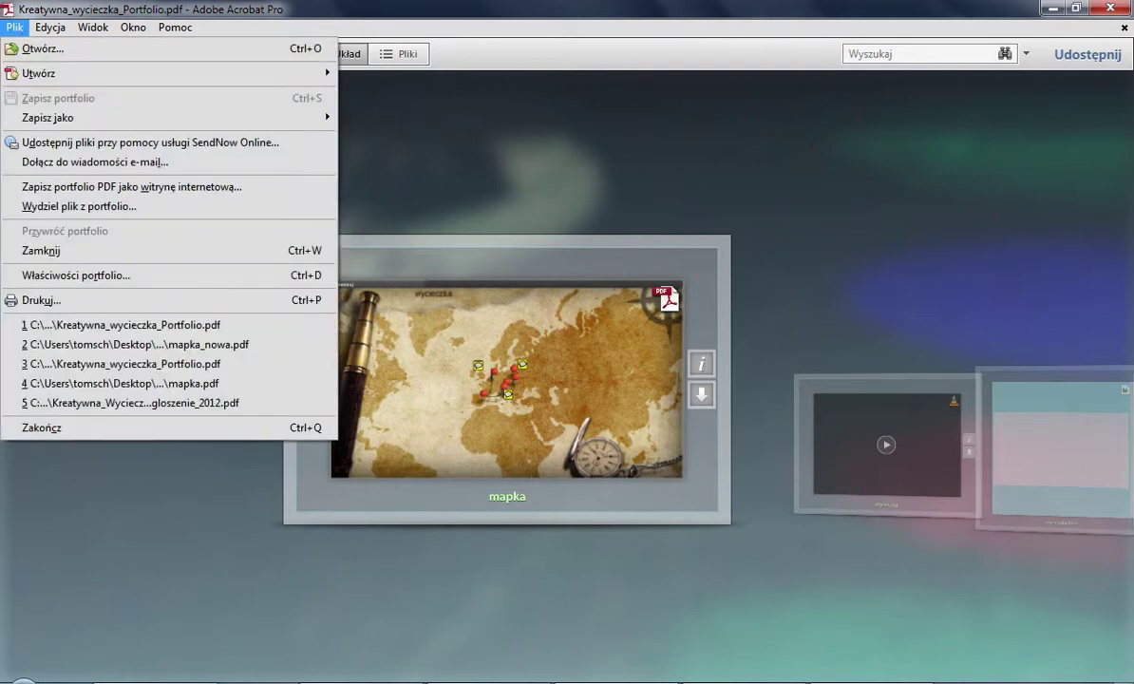
pyautogui.moveTo(167, 73)
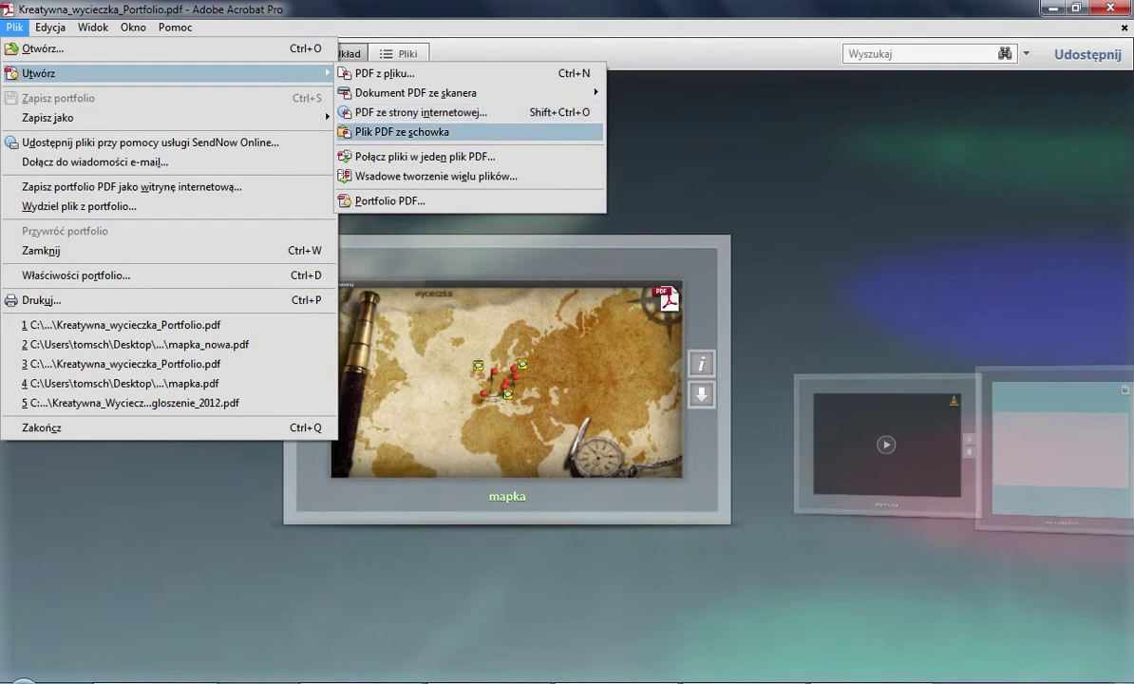
pyautogui.press('Return')
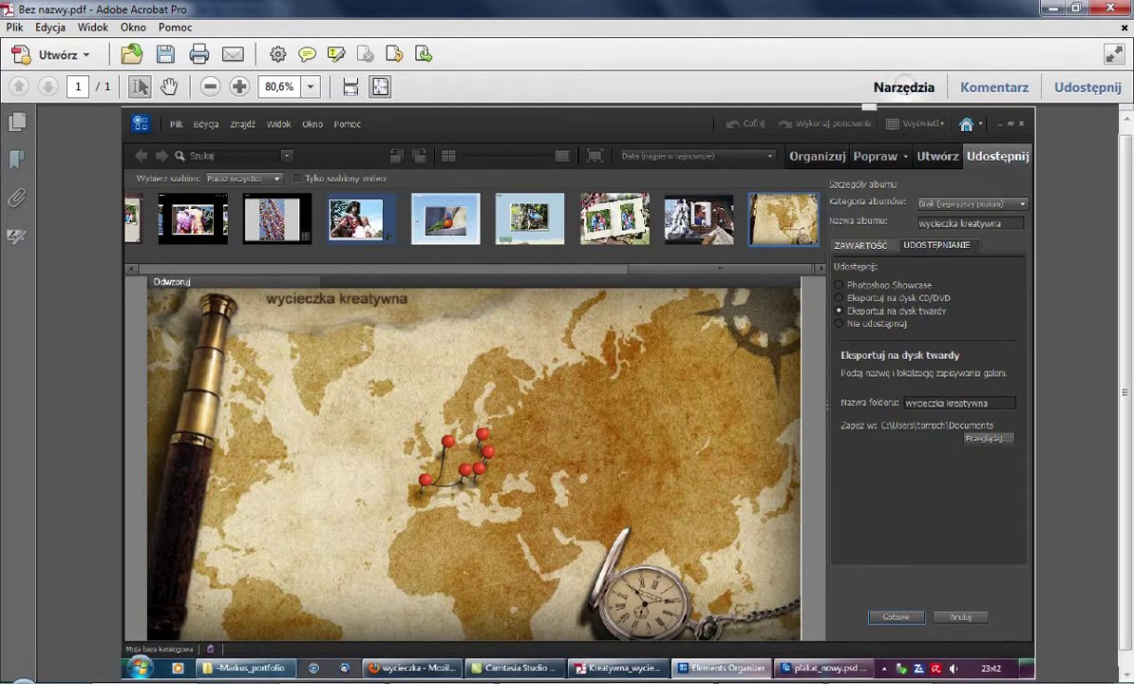
# Crop the page to the map preview, with margins of about 2.1 inches top, 0.5 bottom, 0.3 left and 3.0 right.
pyautogui.click(903, 87)
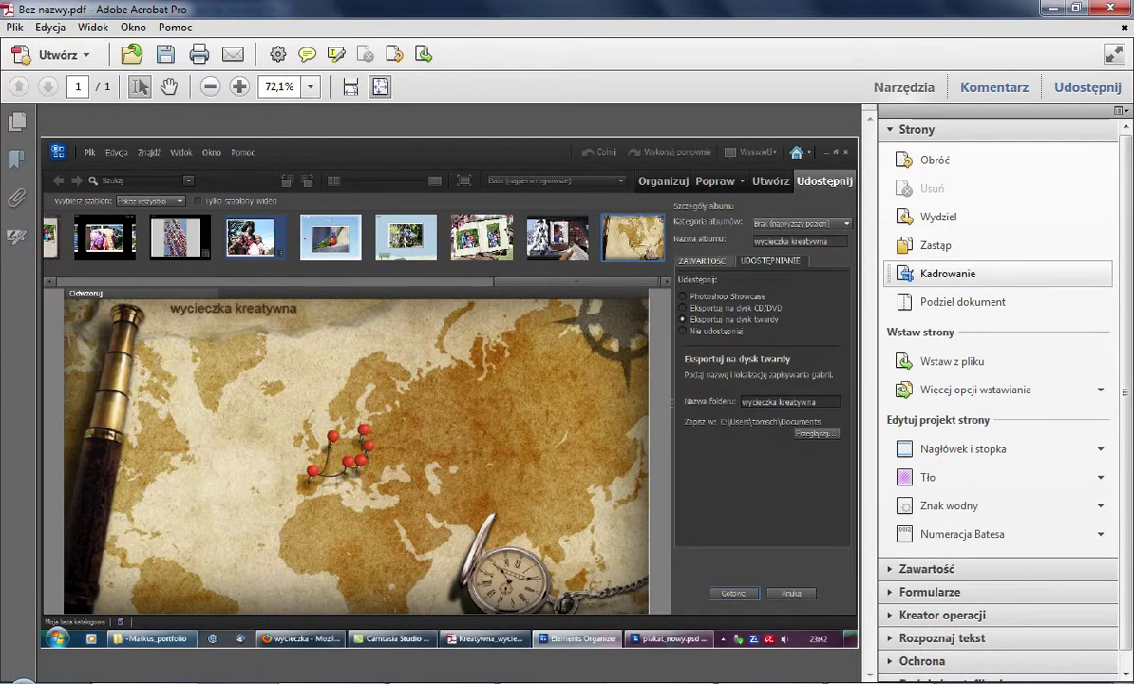
pyautogui.click(948, 273)
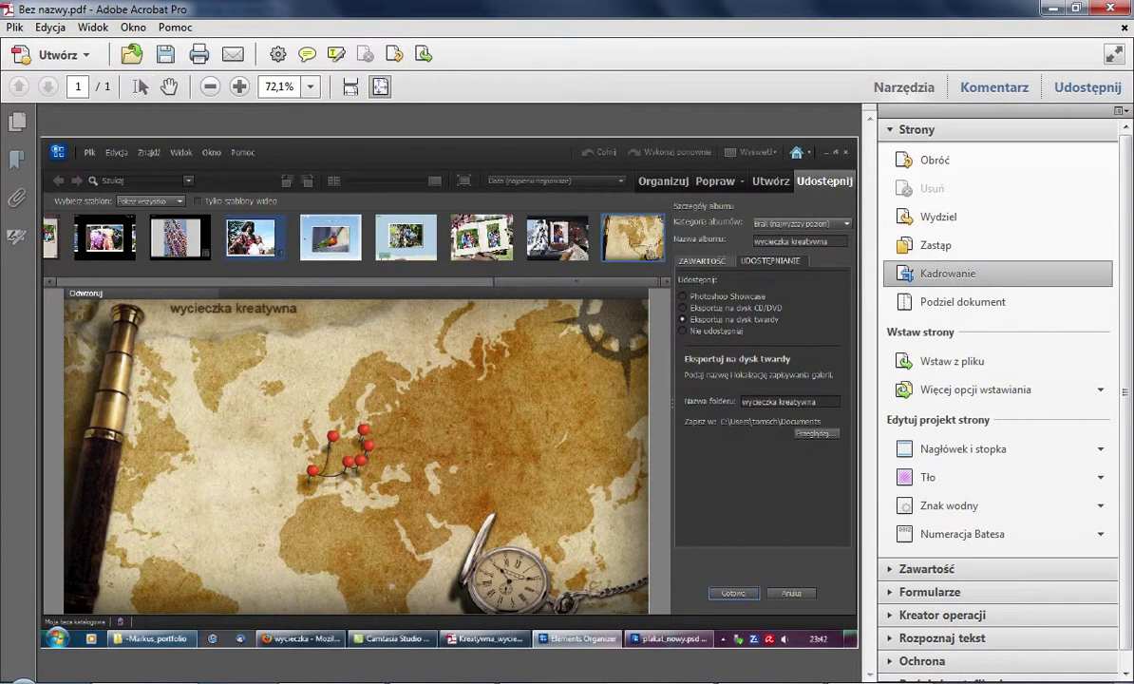
pyautogui.moveTo(63, 285); pyautogui.dragTo(649, 616)
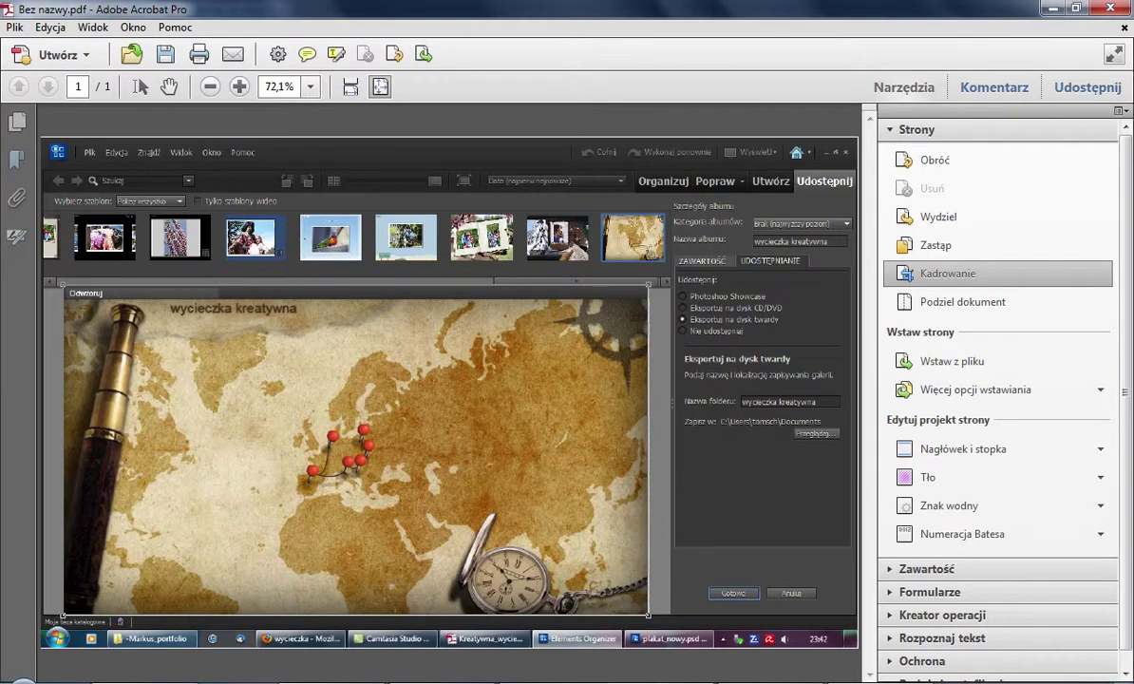
pyautogui.press('Return')
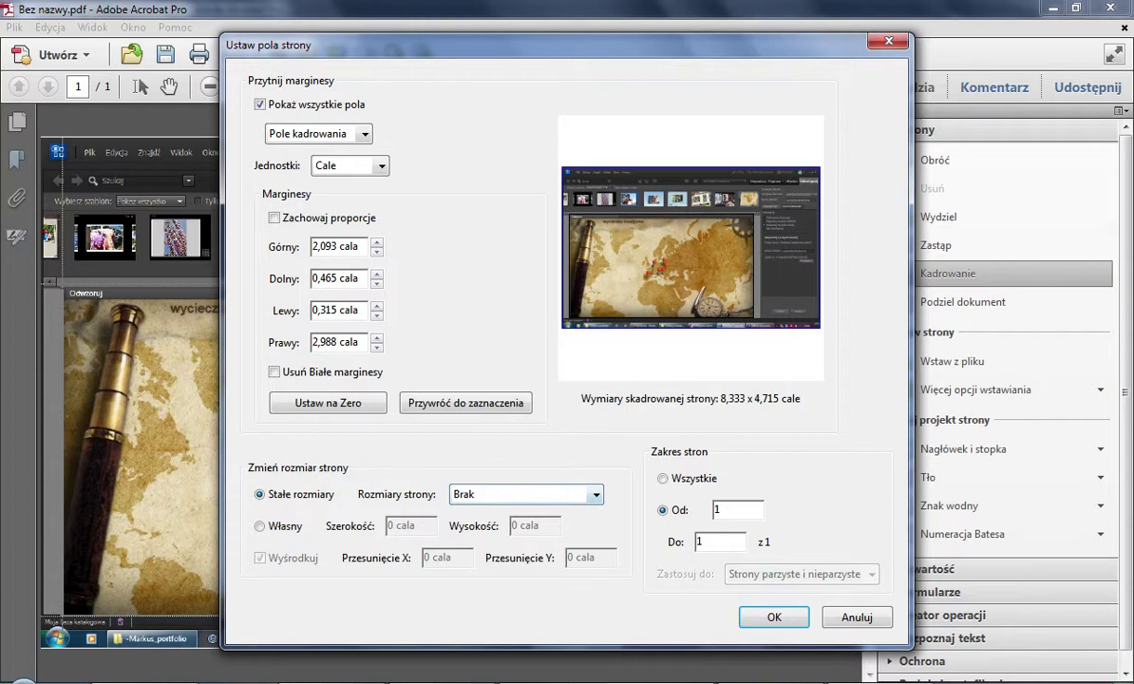
pyautogui.press('Return')
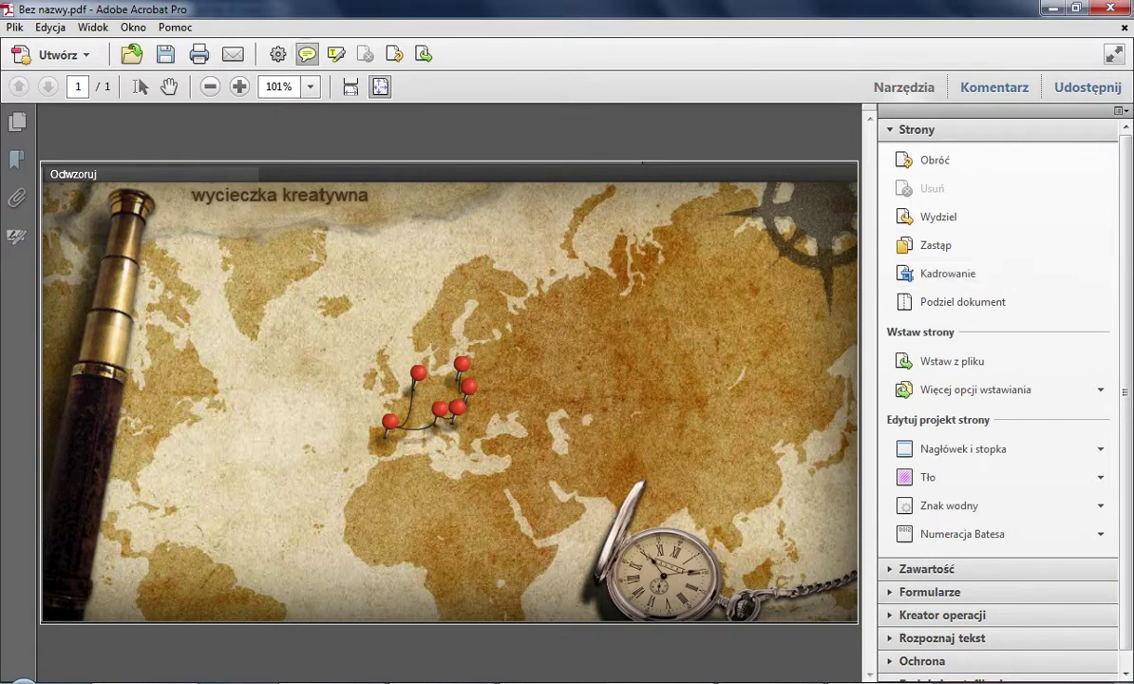
# Add a sticky note reading "tu startujemy" beside the northernmost red pin on the map.
pyautogui.click(465, 355)
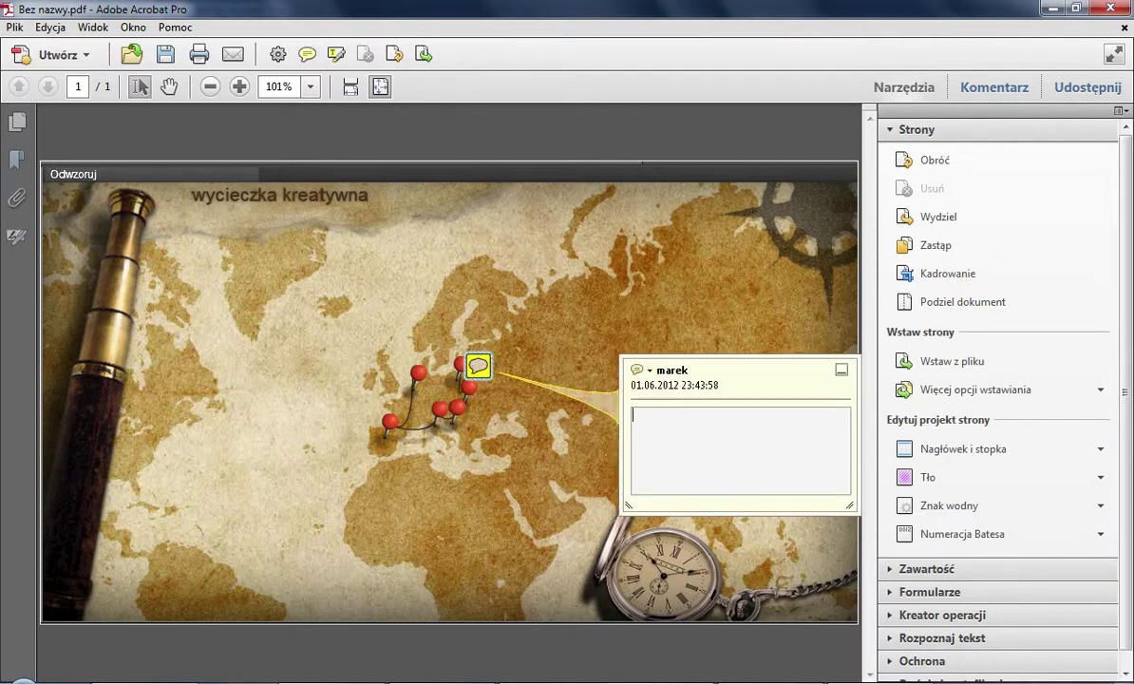
pyautogui.write('tu startujemy')
pyautogui.press('Escape')
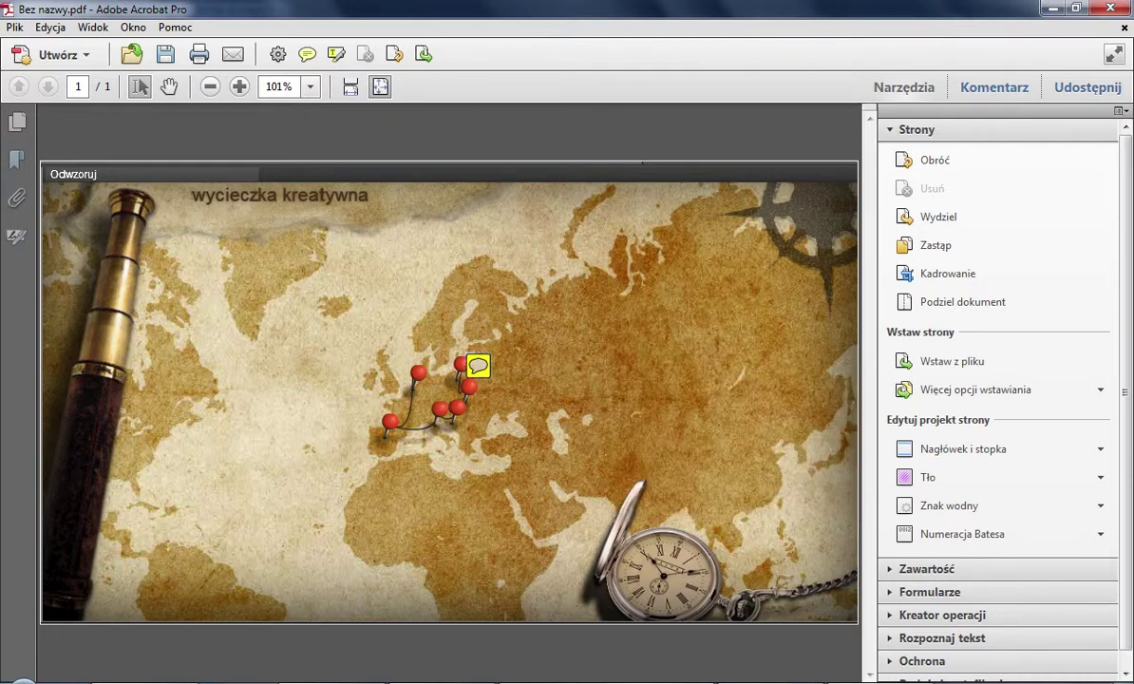
# Add a sticky note reading "plaza i slonce" by the southwesternmost pin and collapse its pop-up.
pyautogui.click(306, 54)
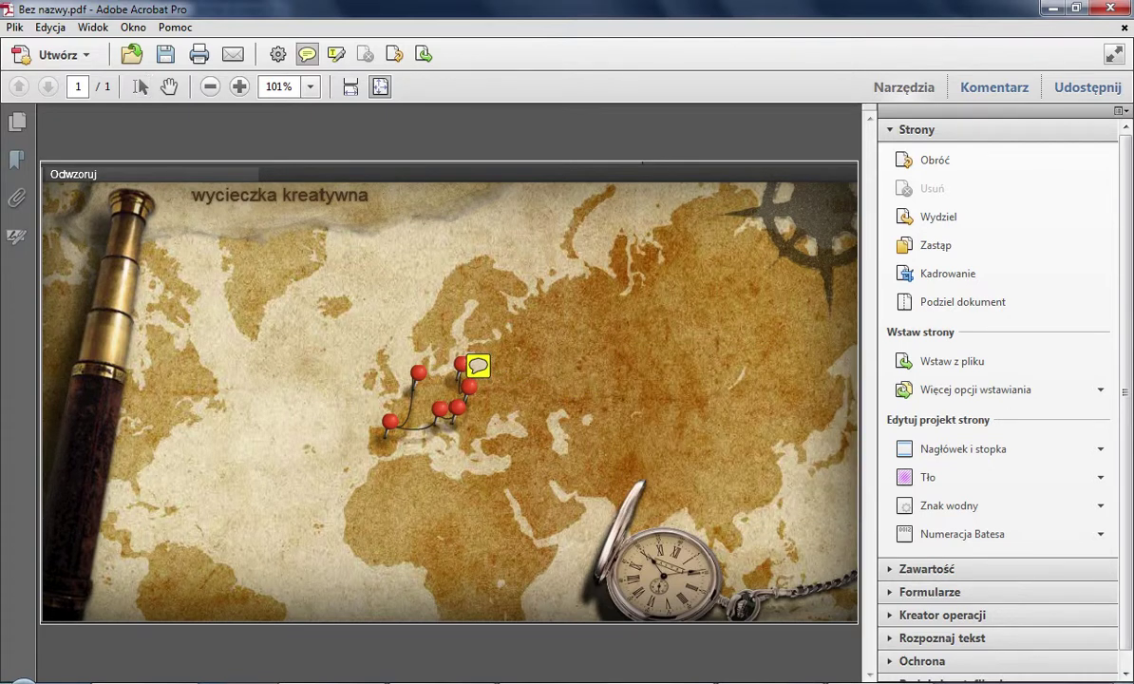
pyautogui.click(370, 448)
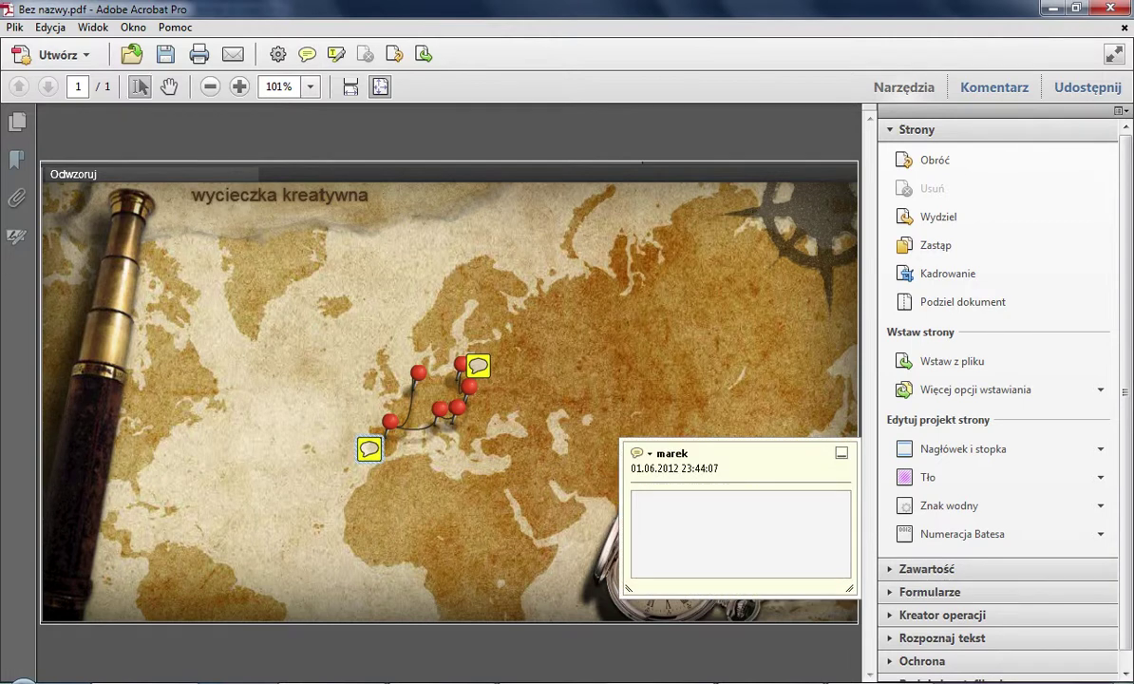
pyautogui.write('plaza')
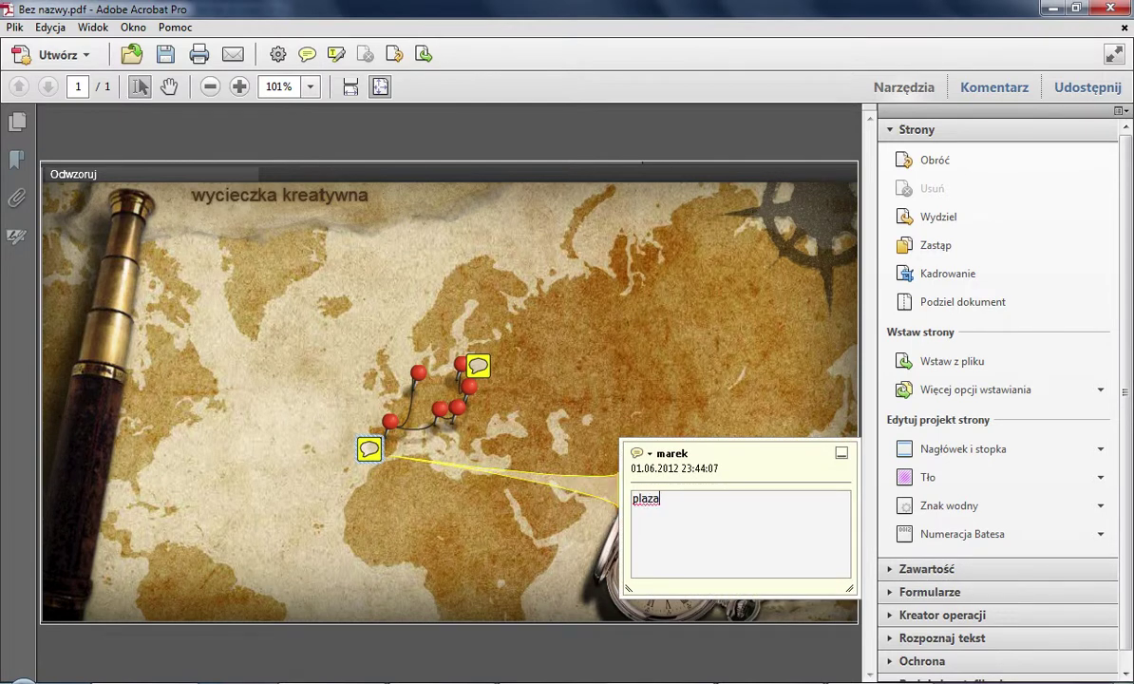
pyautogui.write(' i slonce')
pyautogui.click(841, 453)
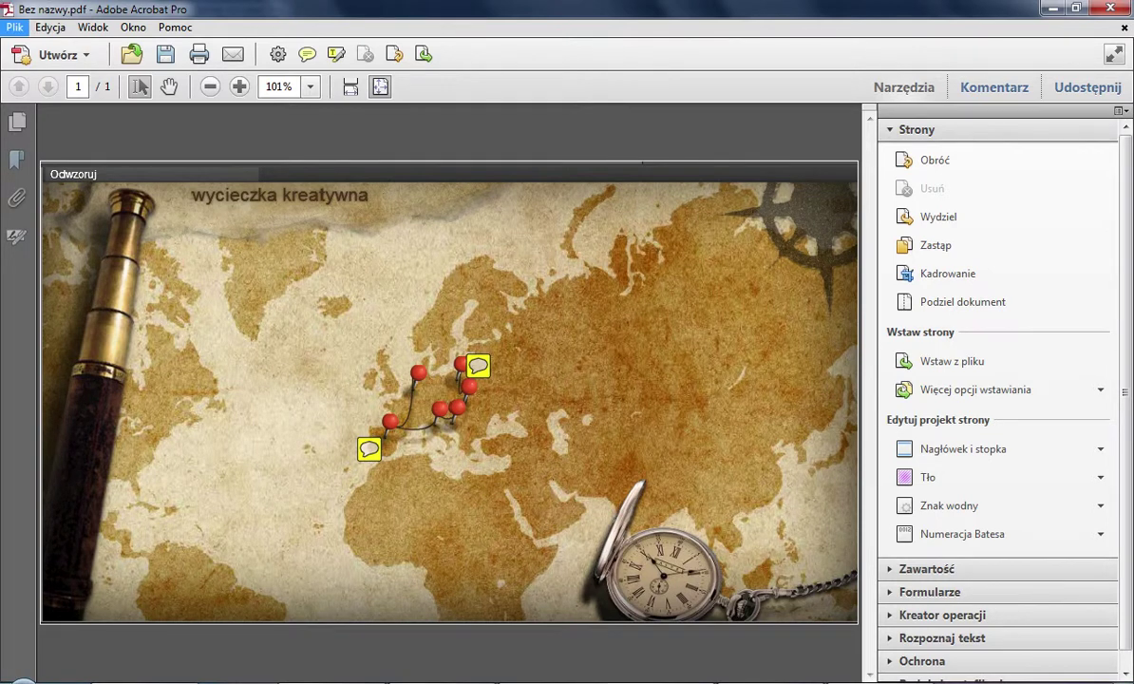
# Start saving the map as a reduced-size PDF, first storing it as mapka_nowa.pdf in the Kreatywna_wycieczka folder.
pyautogui.click(14, 27)
pyautogui.moveTo(47, 117)
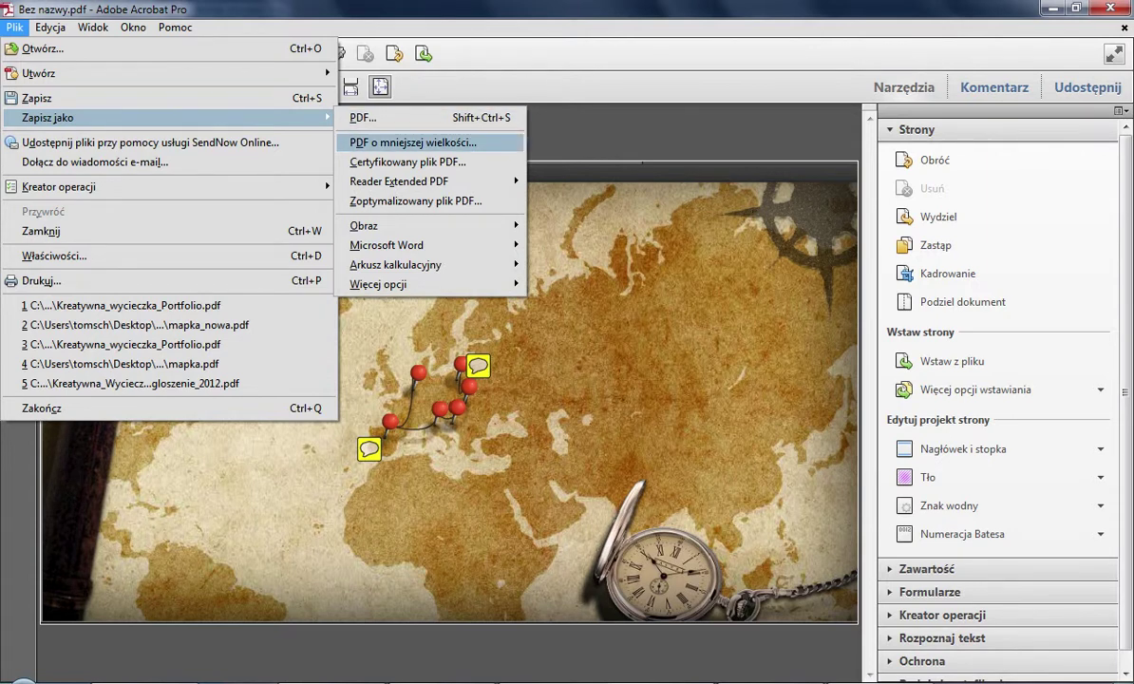
pyautogui.press('Return')
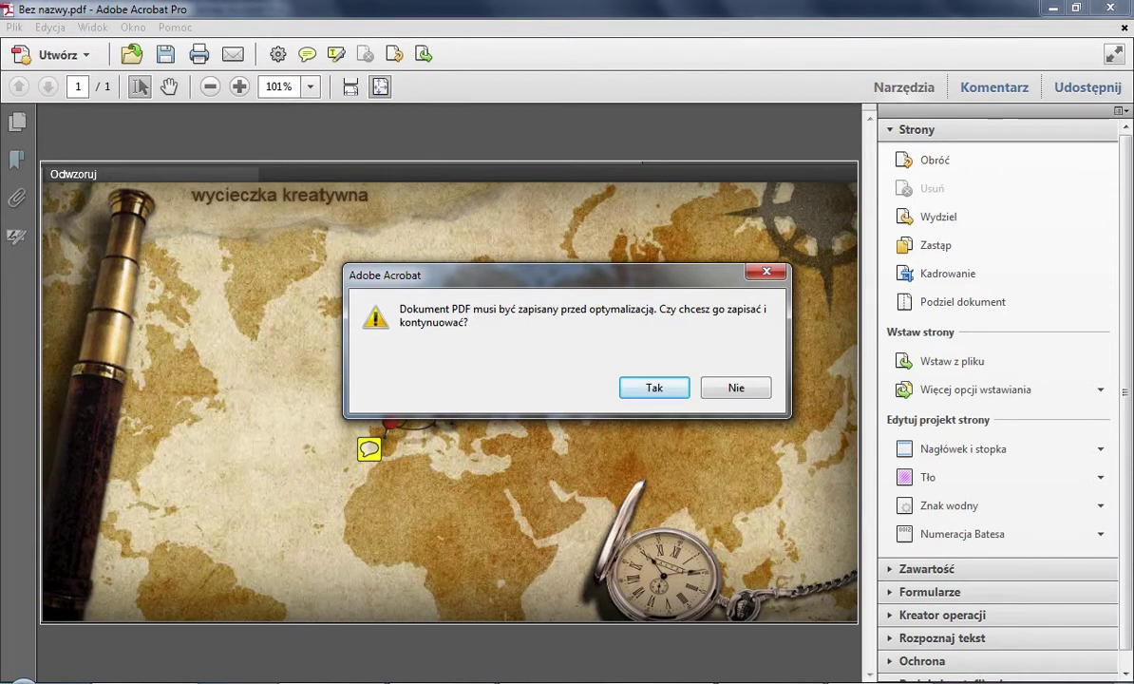
pyautogui.press('Return')
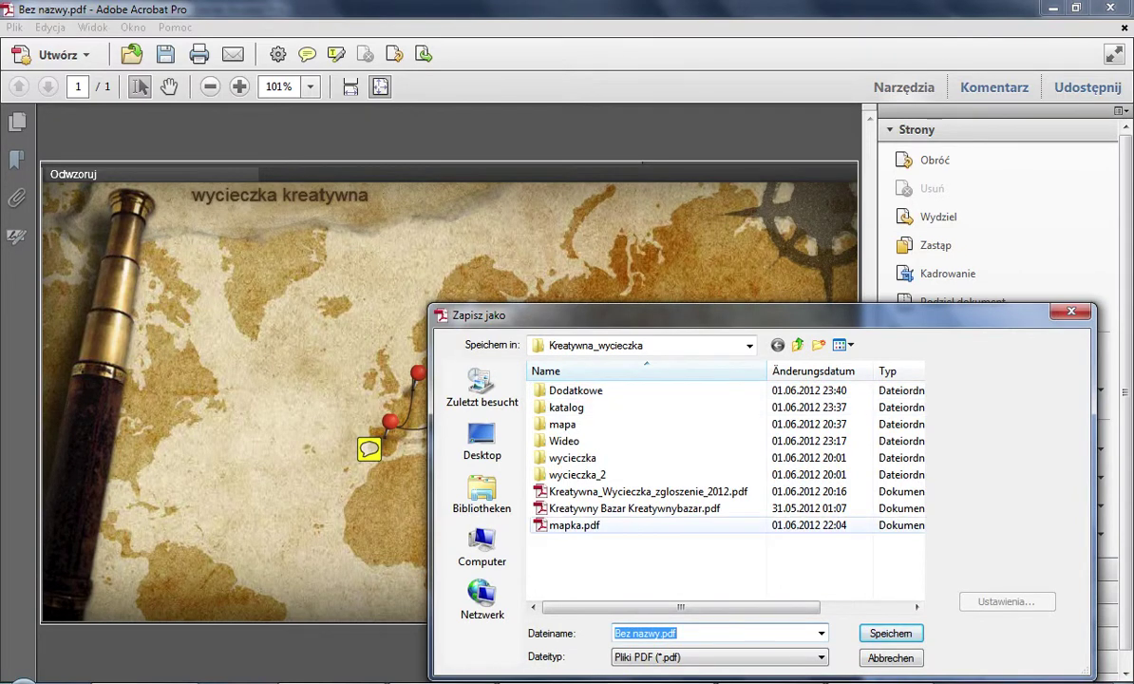
pyautogui.click(574, 525)
pyautogui.click(642, 633)
pyautogui.click(642, 633)
pyautogui.write('_no')
pyautogui.write('wa')
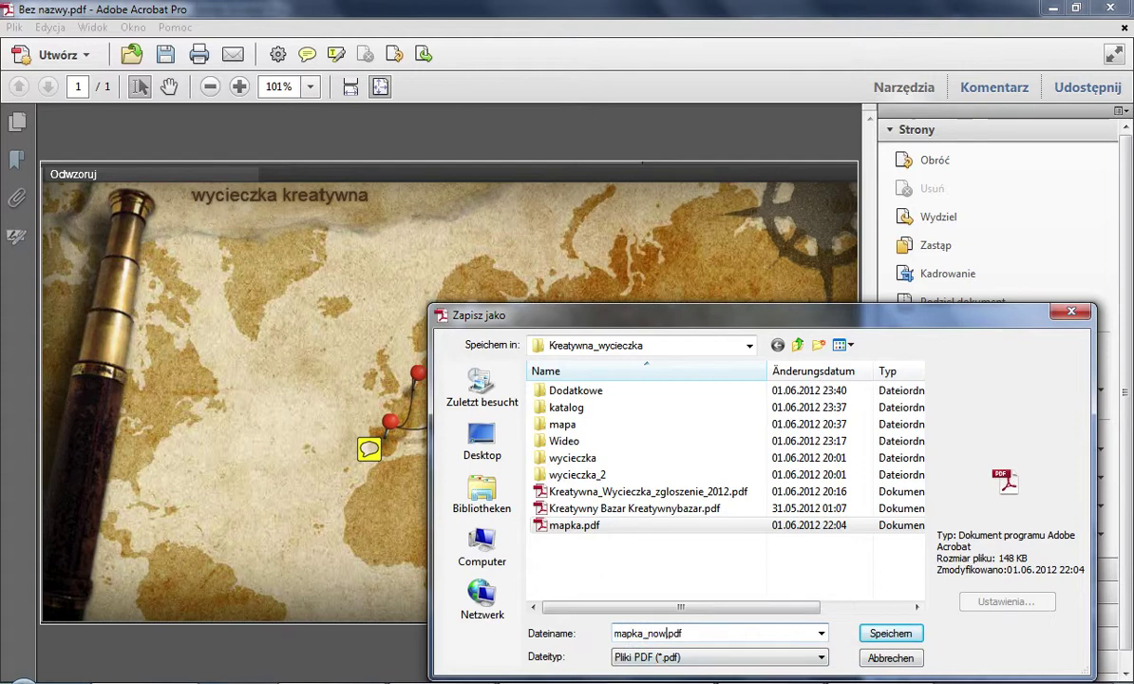
pyautogui.click(890, 633)
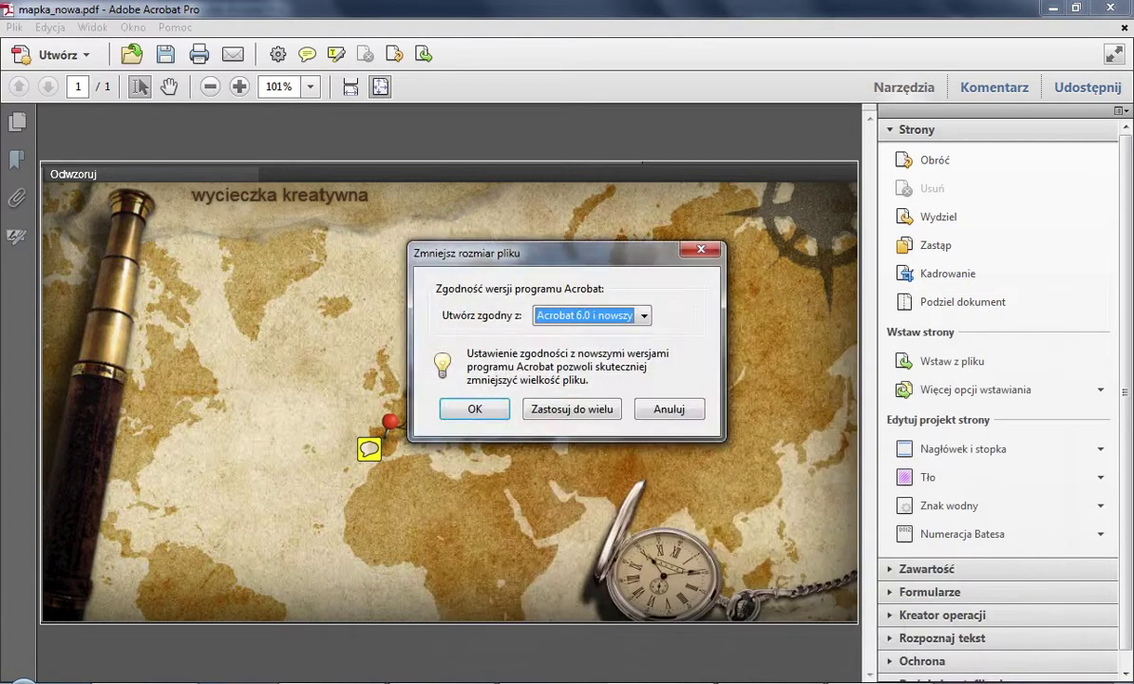
# Look through the Acrobat version compatibility options for the reduced file, keeping Acrobat 6.0 and newer.
pyautogui.click(643, 315)
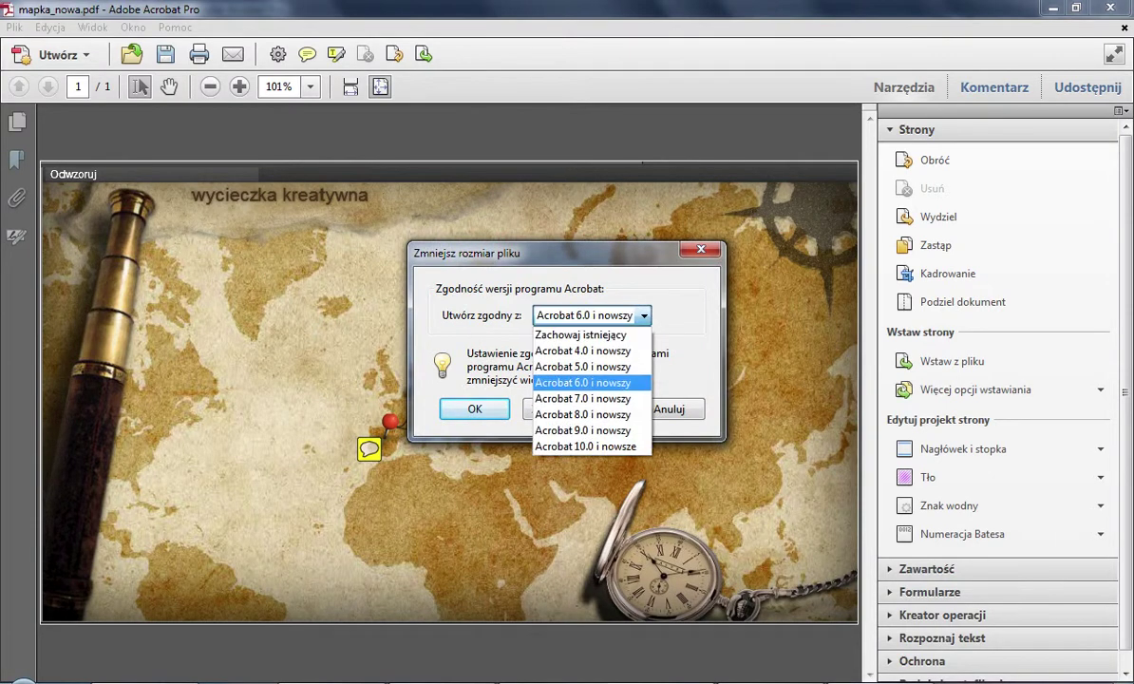
pyautogui.press('Up')
pyautogui.press('Up')
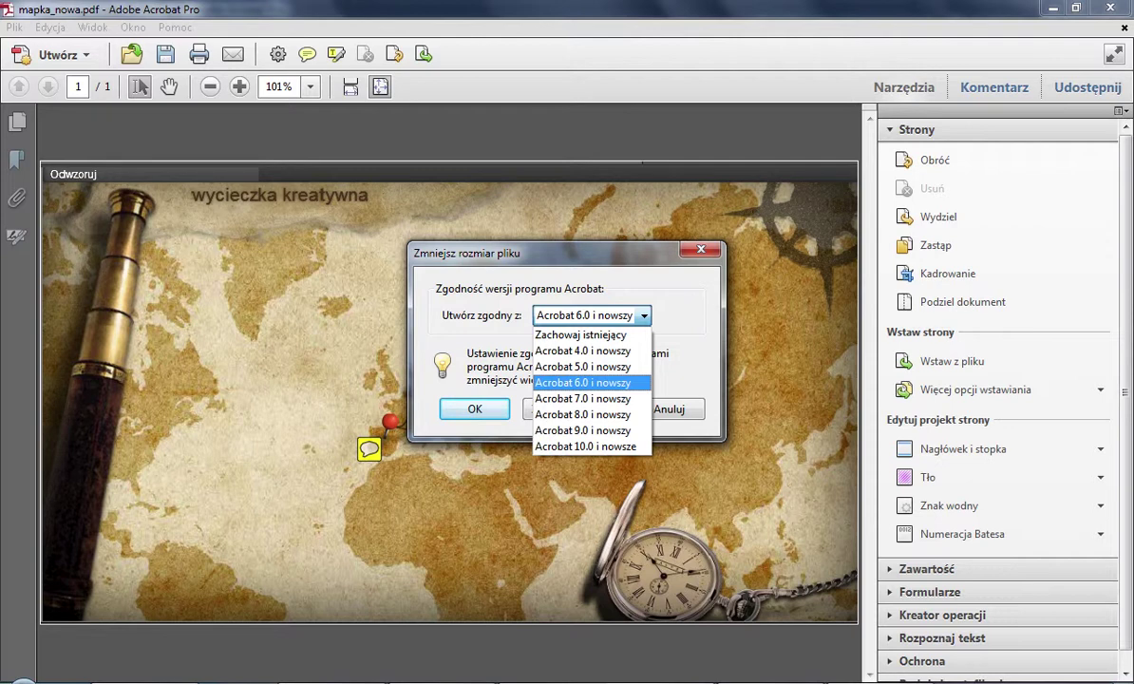
pyautogui.press('Return')
pyautogui.hotkey('alt', 'Down')
pyautogui.press('Down')
pyautogui.press('Down')
pyautogui.press('Down')
pyautogui.press('Down')
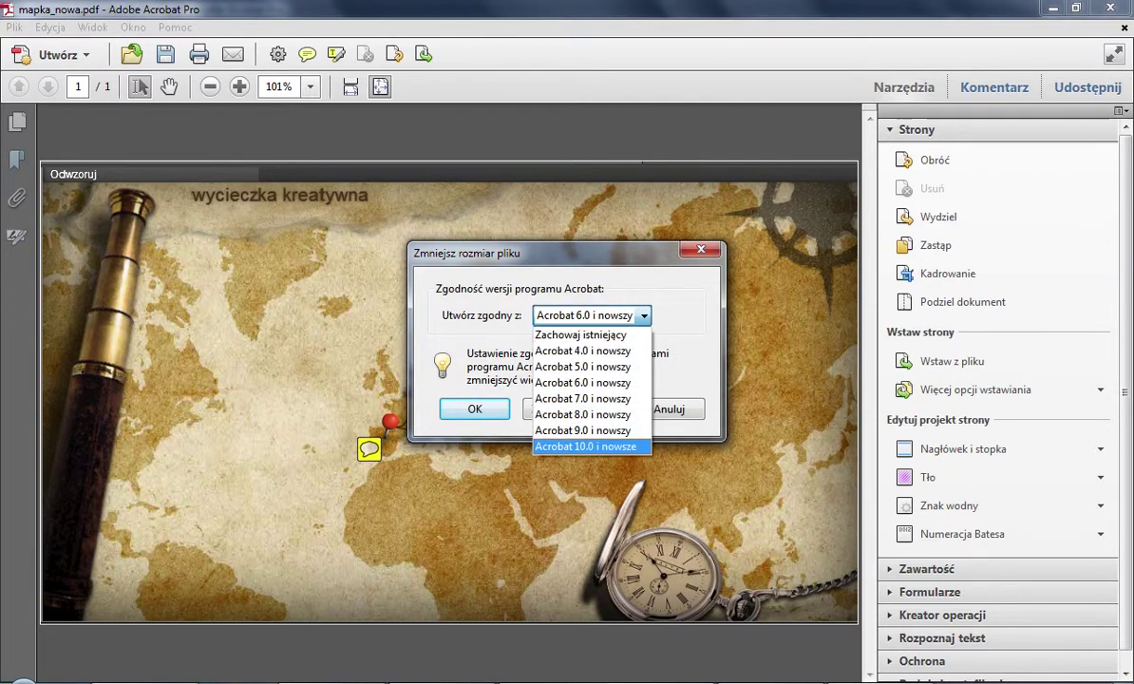
pyautogui.press('Up')
pyautogui.press('Up')
pyautogui.press('Up')
pyautogui.press('Up')
pyautogui.press('Return')
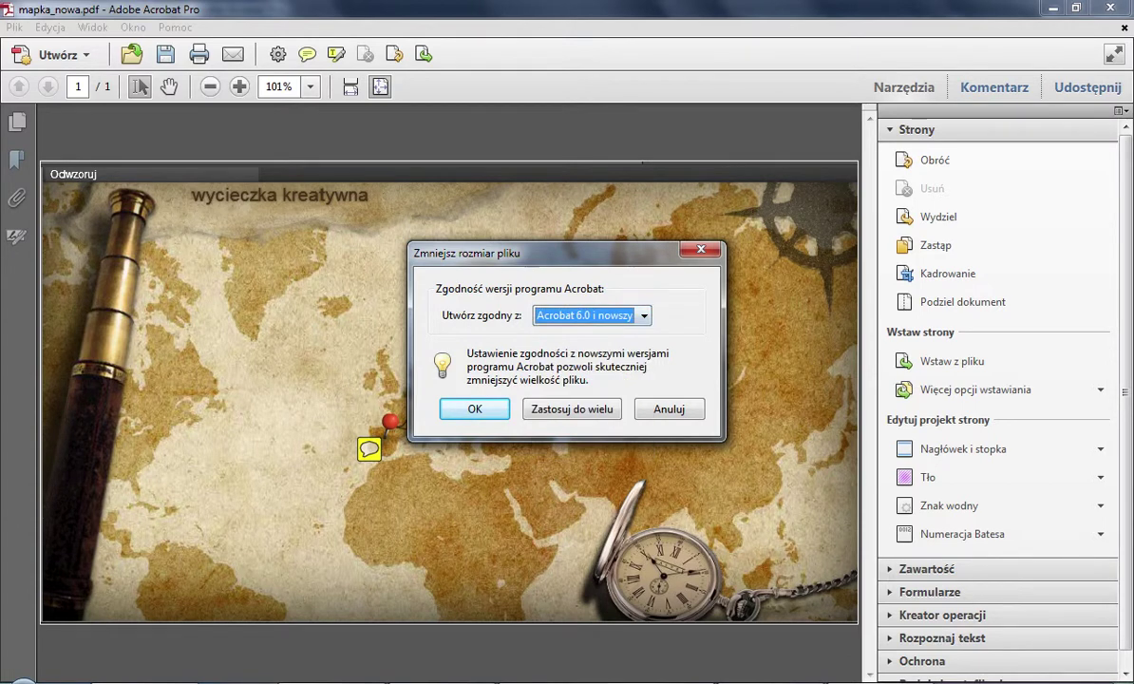
# Apply the file size reduction and save the result over the existing mapka_nowa.pdf.
pyautogui.press('Return')
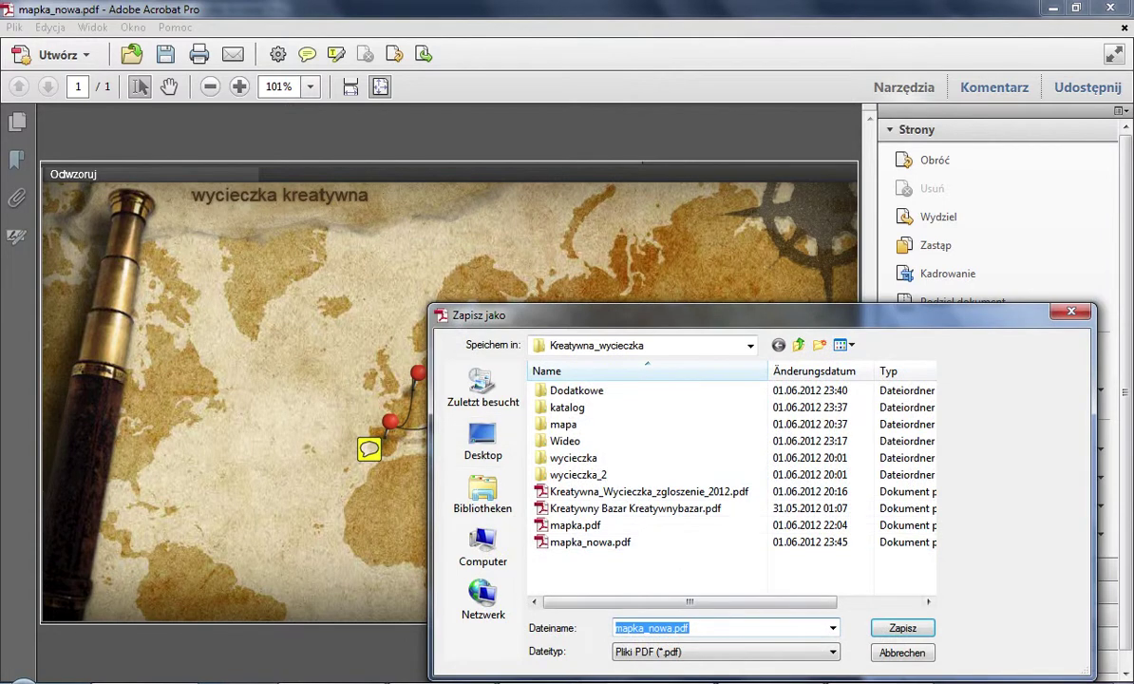
pyautogui.press('Return')
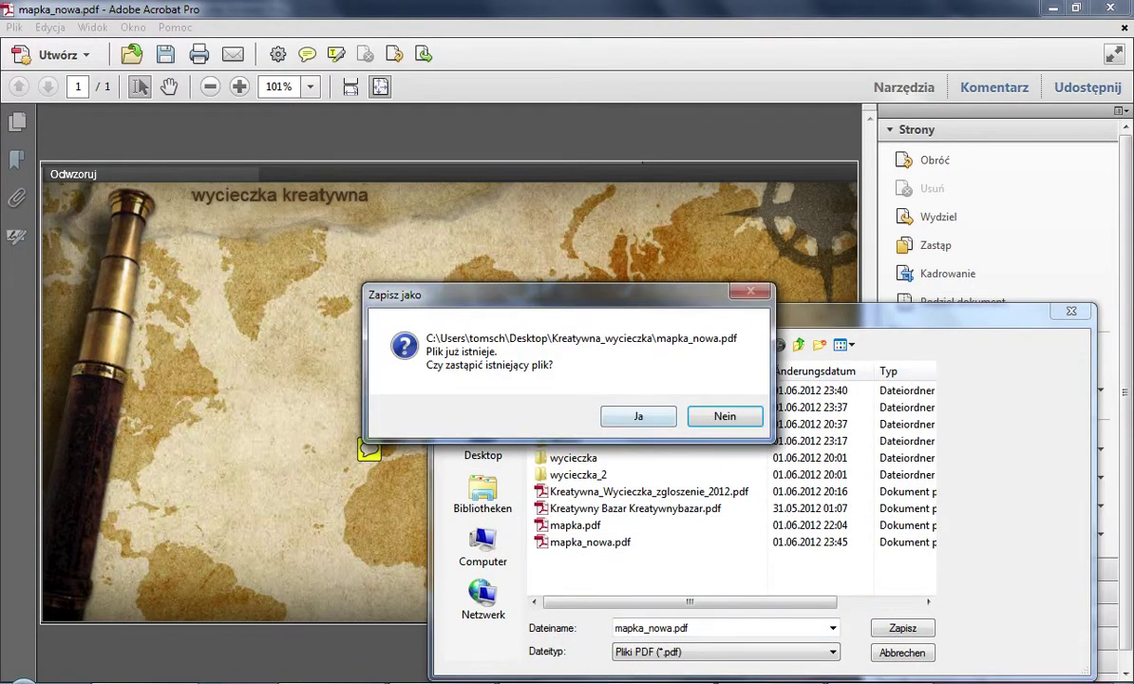
pyautogui.press('Return')
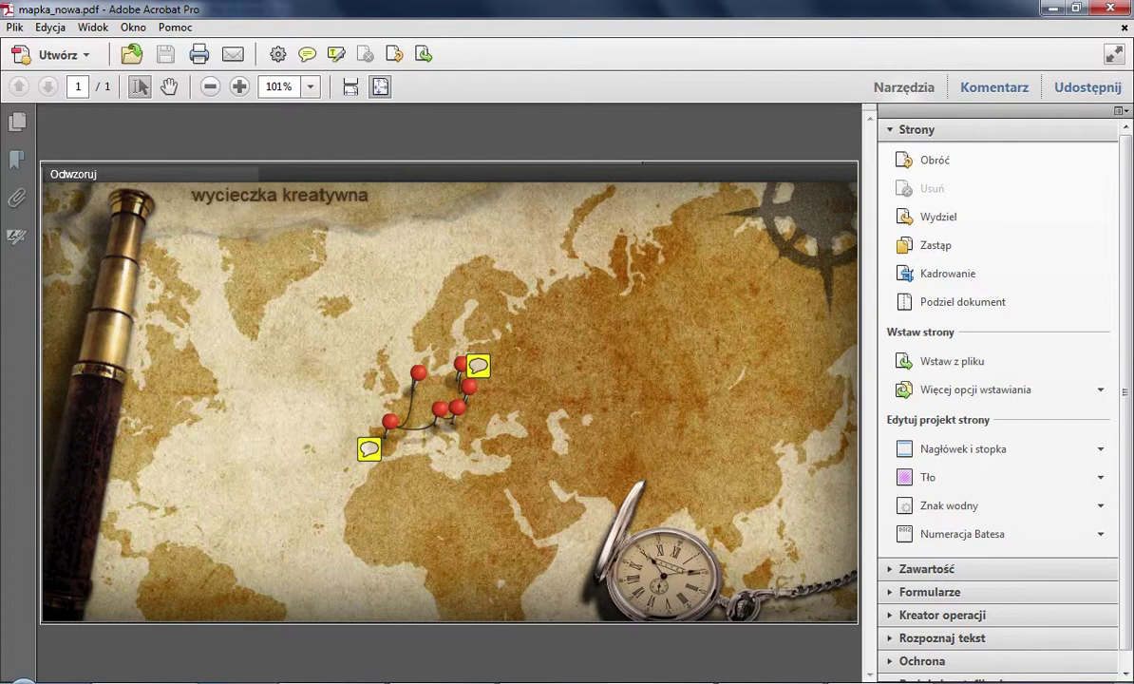
# Return to the Kreatywna_wycieczka portfolio, advance to the wycieczka video item and play it.
pyautogui.hotkey('alt', 'Tab')
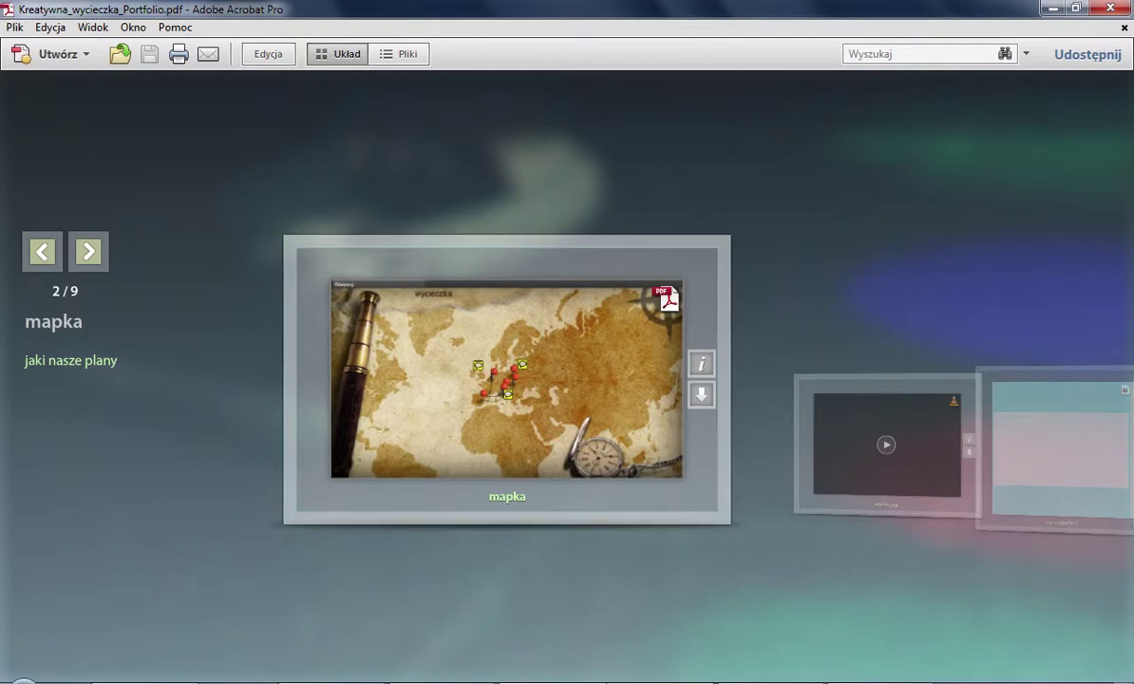
pyautogui.click(89, 251)
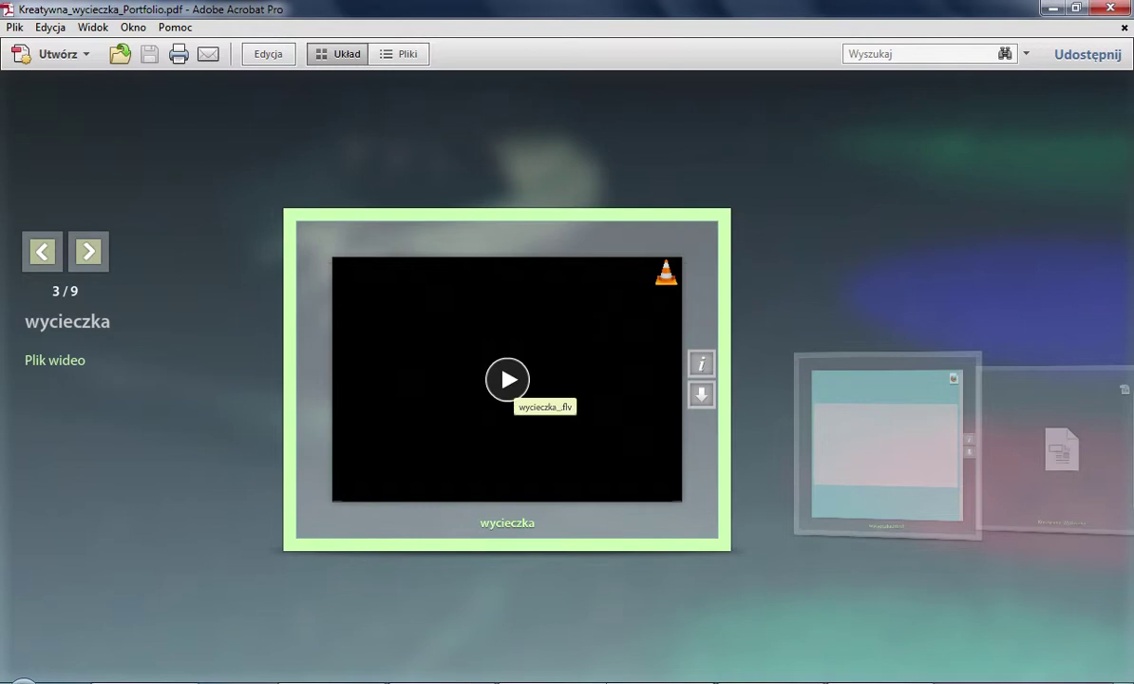
pyautogui.click(508, 380)
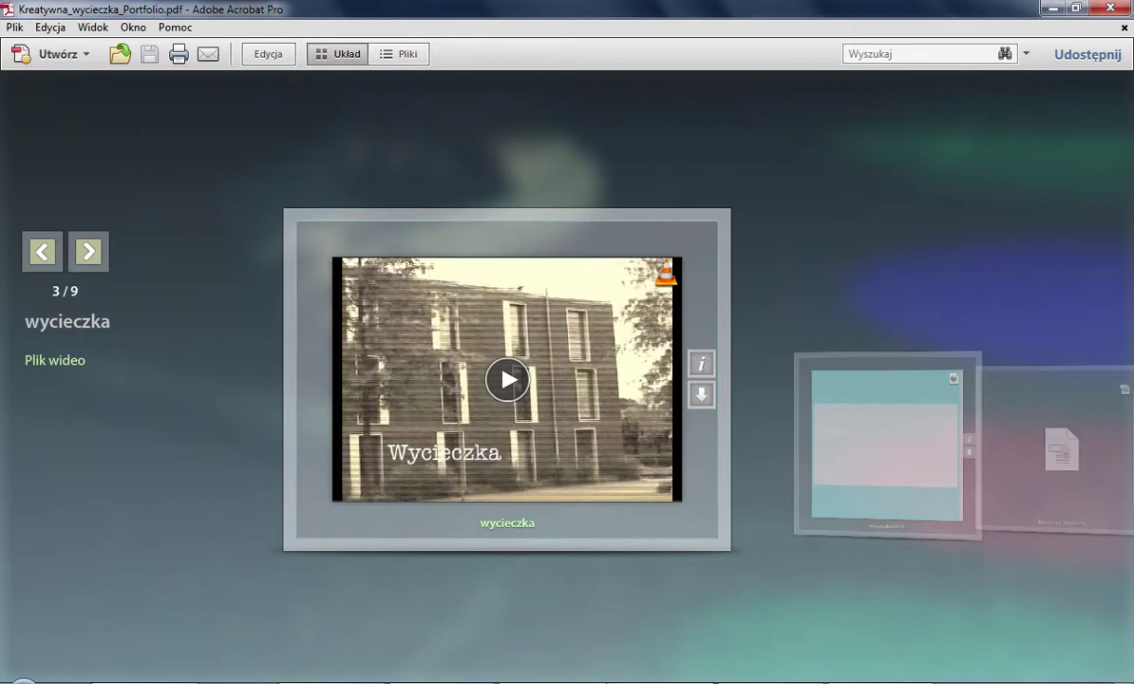
# Launch Adobe Premiere Elements 10 and bring up the settings for a new project.
pyautogui.press('super')
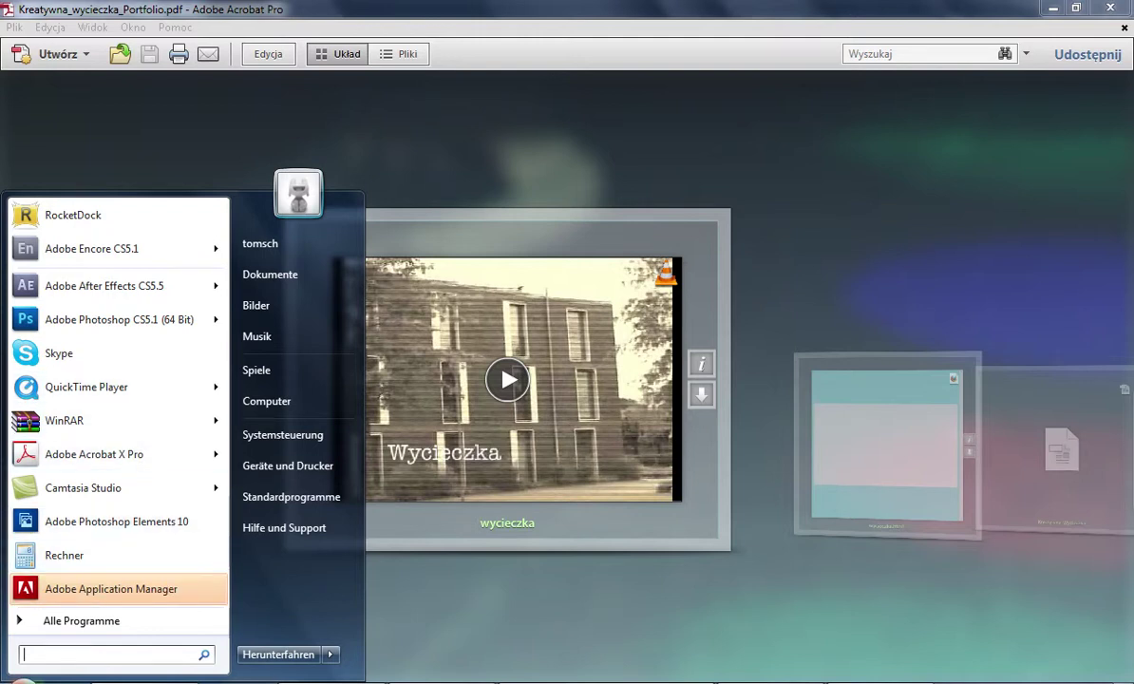
pyautogui.click(81, 620)
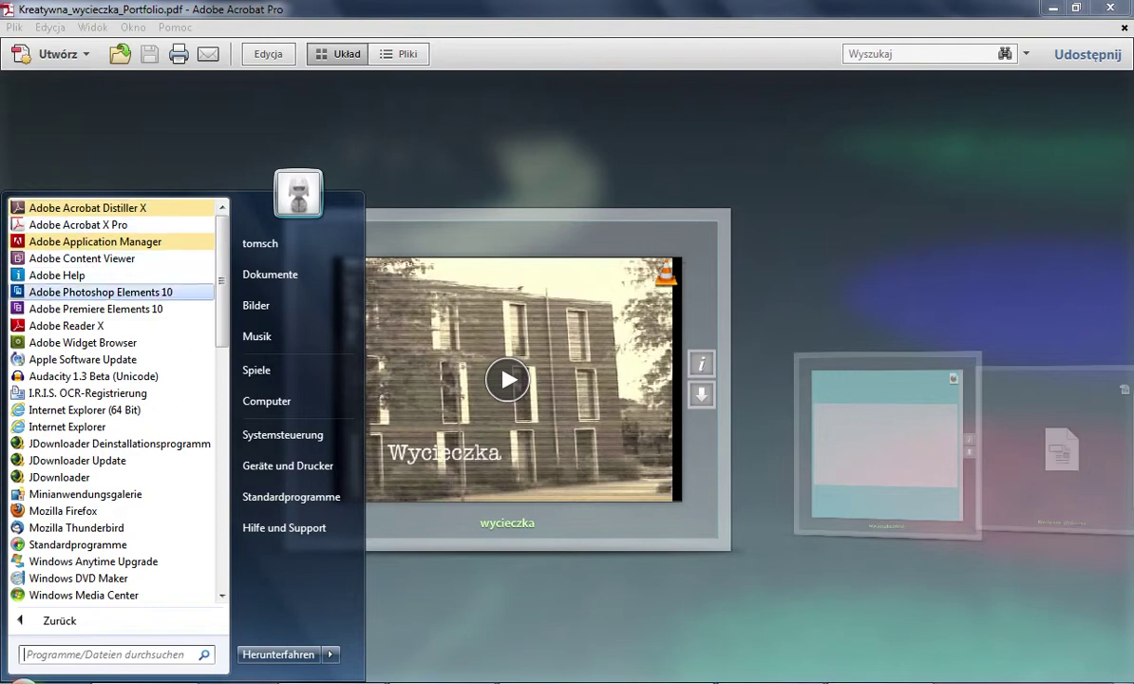
pyautogui.click(95, 308)
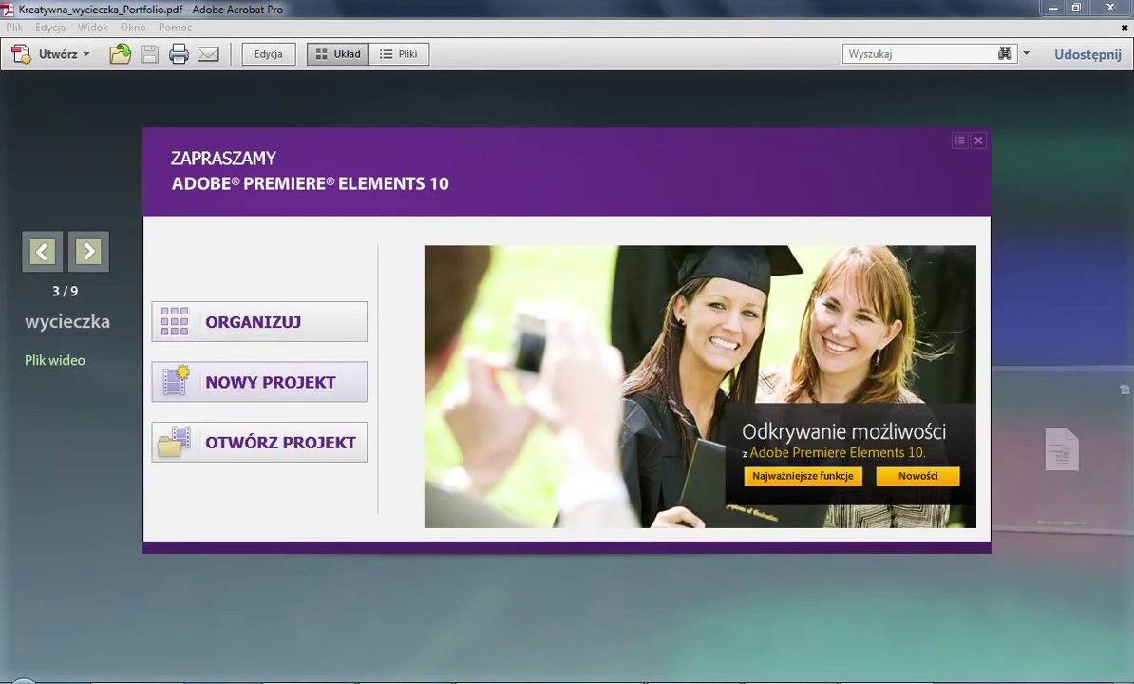
pyautogui.click(259, 382)
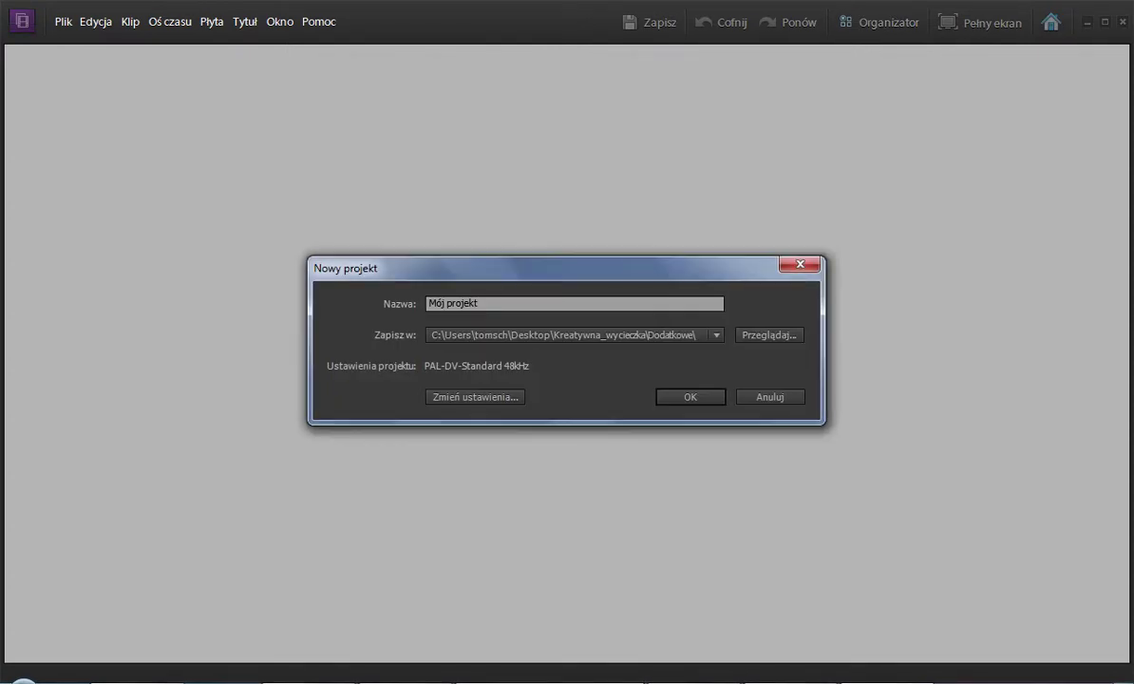
# Name the new project "kreatywna wycieczka" and create it with the preset folder and PAL-DV settings.
pyautogui.click(453, 303)
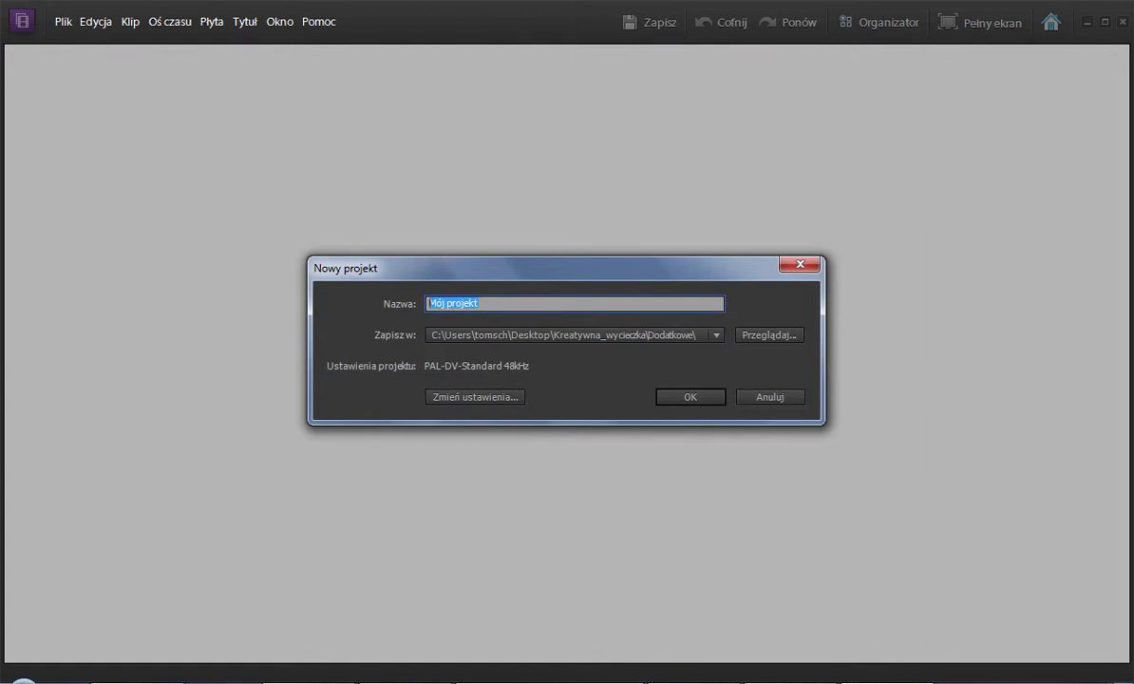
pyautogui.write('kreatywna wycieczka')
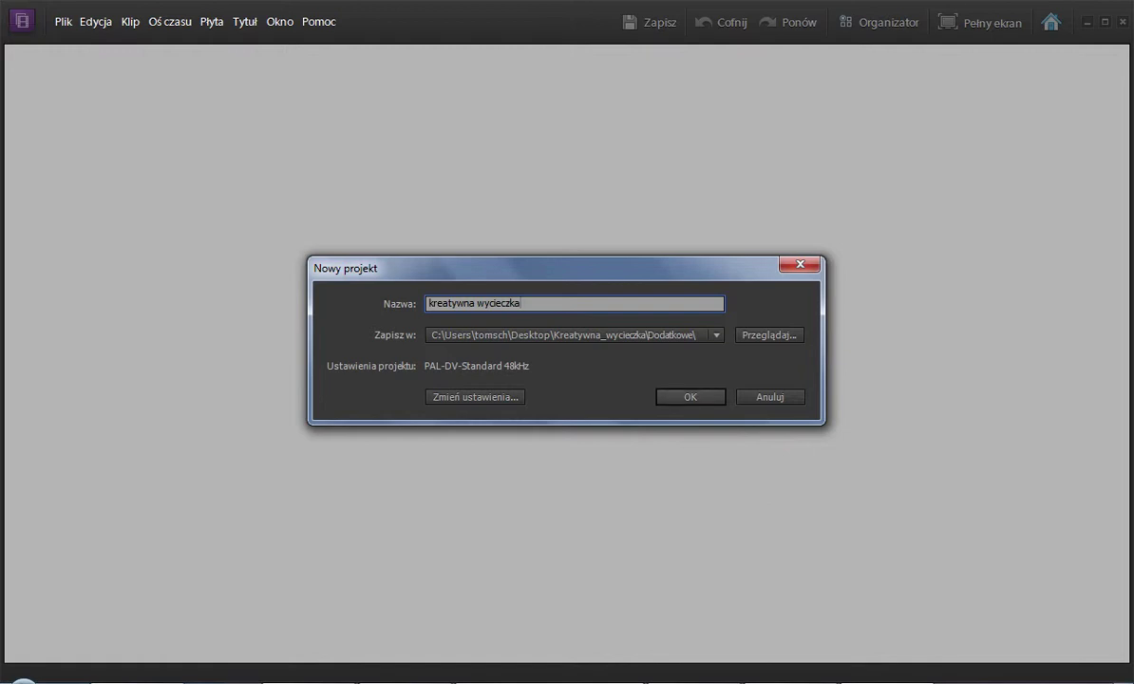
pyautogui.press('Return')
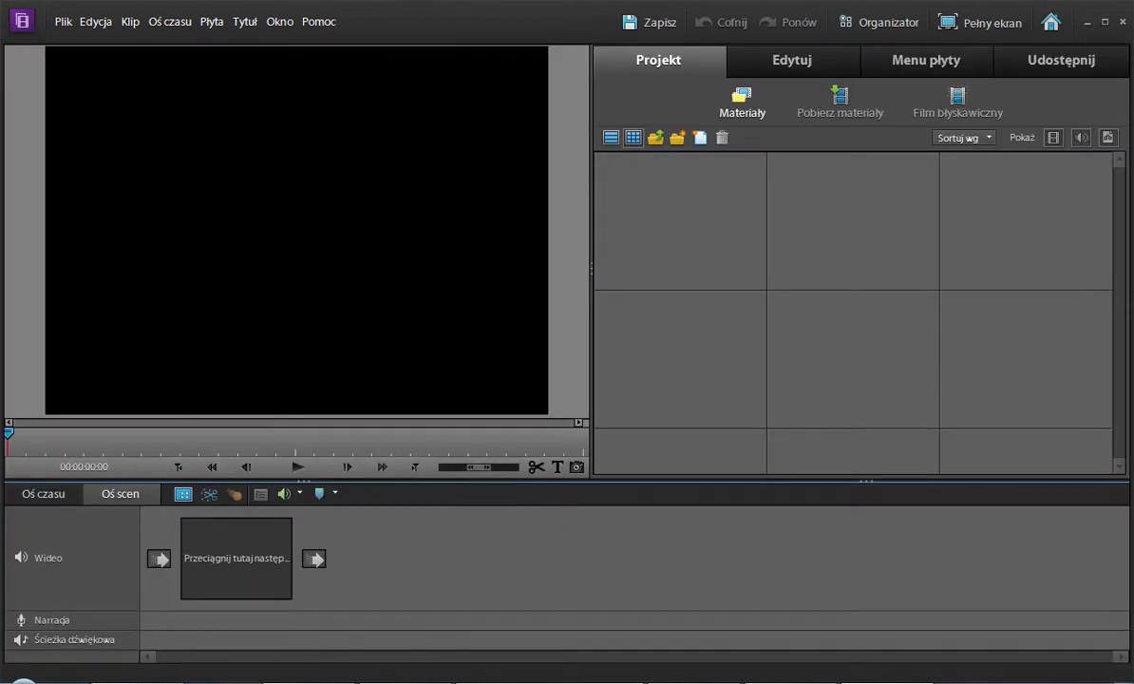
# Import all the clips in the Wideo folder from the hard drive into the project.
pyautogui.click(840, 99)
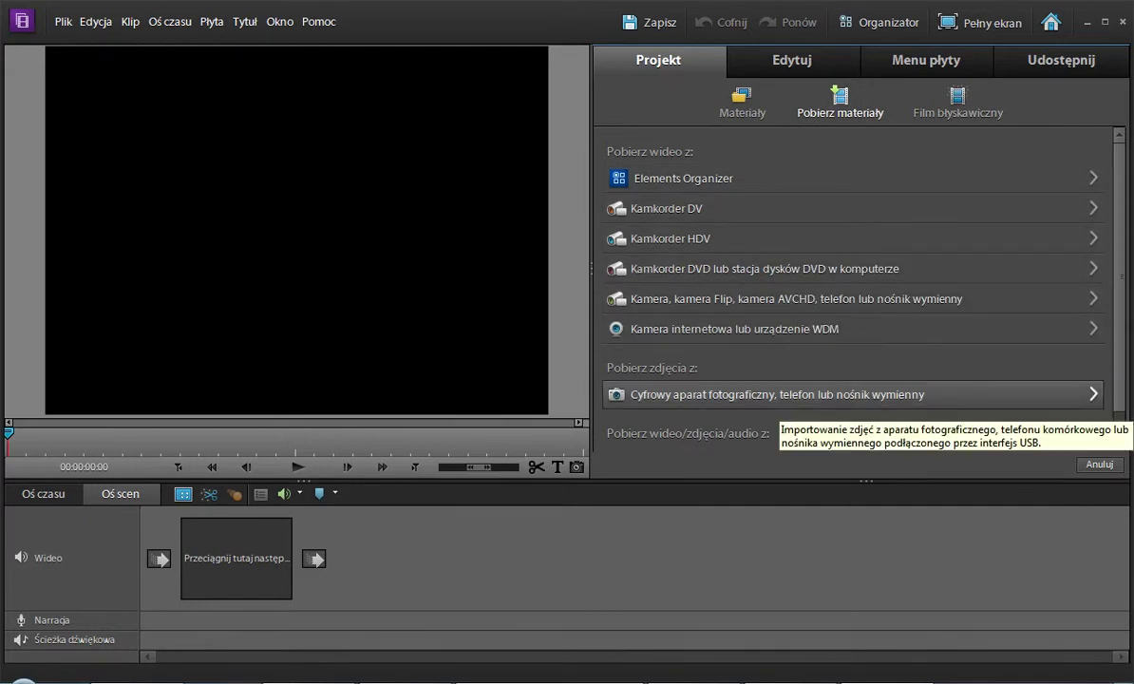
pyautogui.scroll(-1, 855, 285)
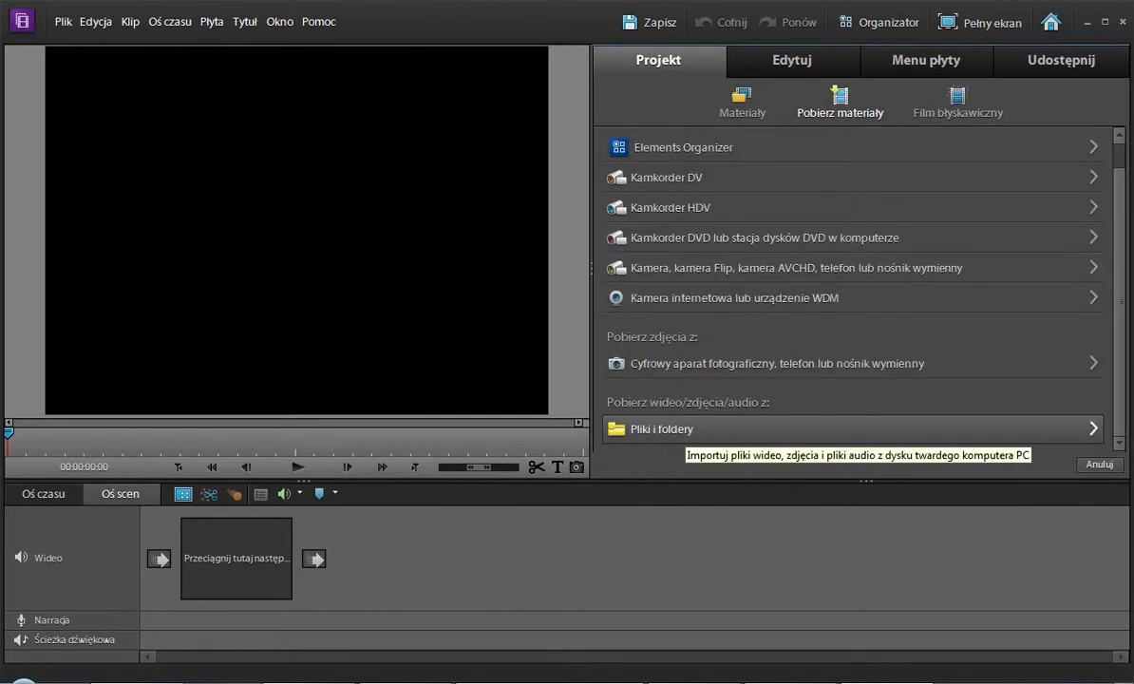
pyautogui.click(682, 429)
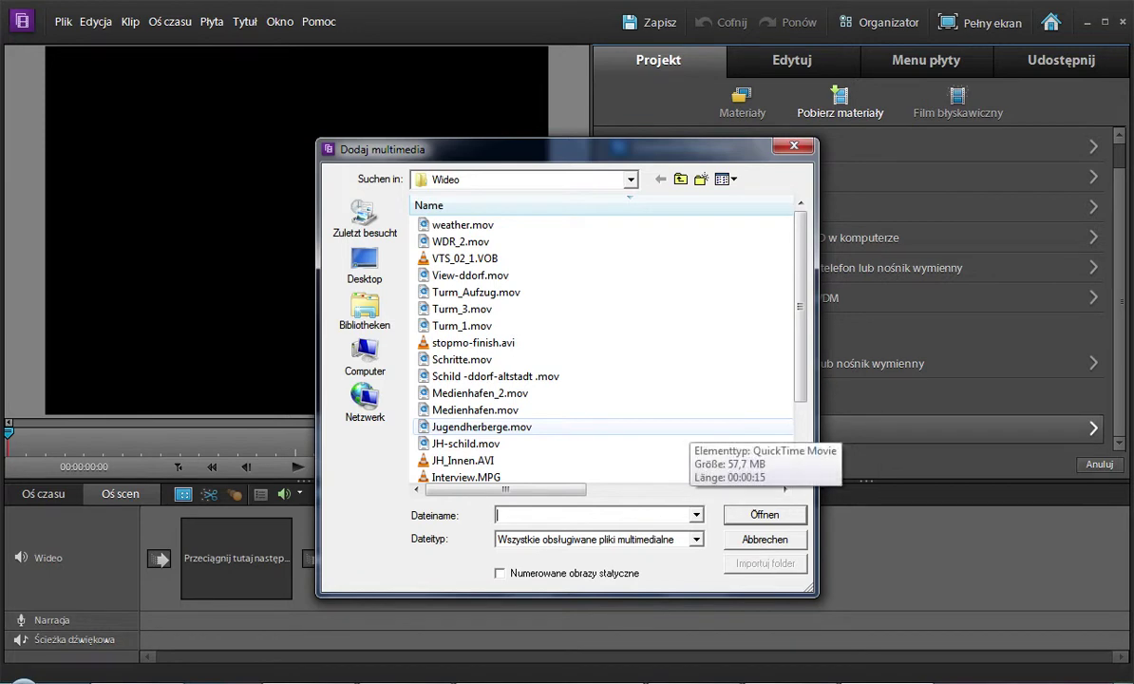
pyautogui.click(462, 225)
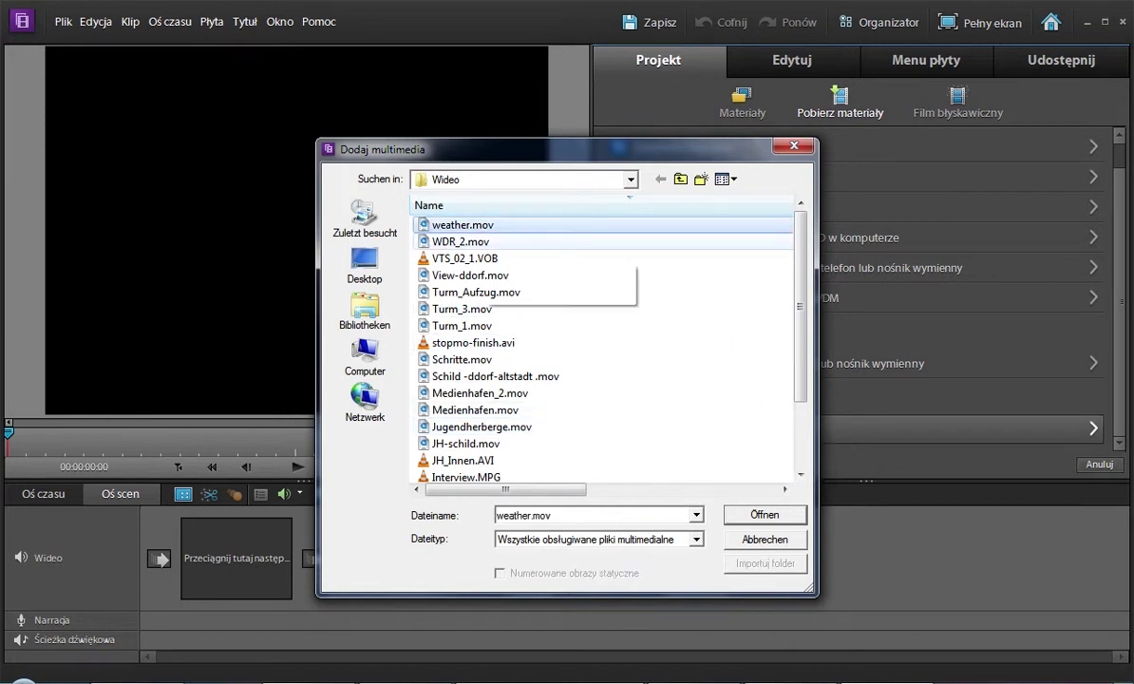
pyautogui.hotkey('ctrl', 'a')
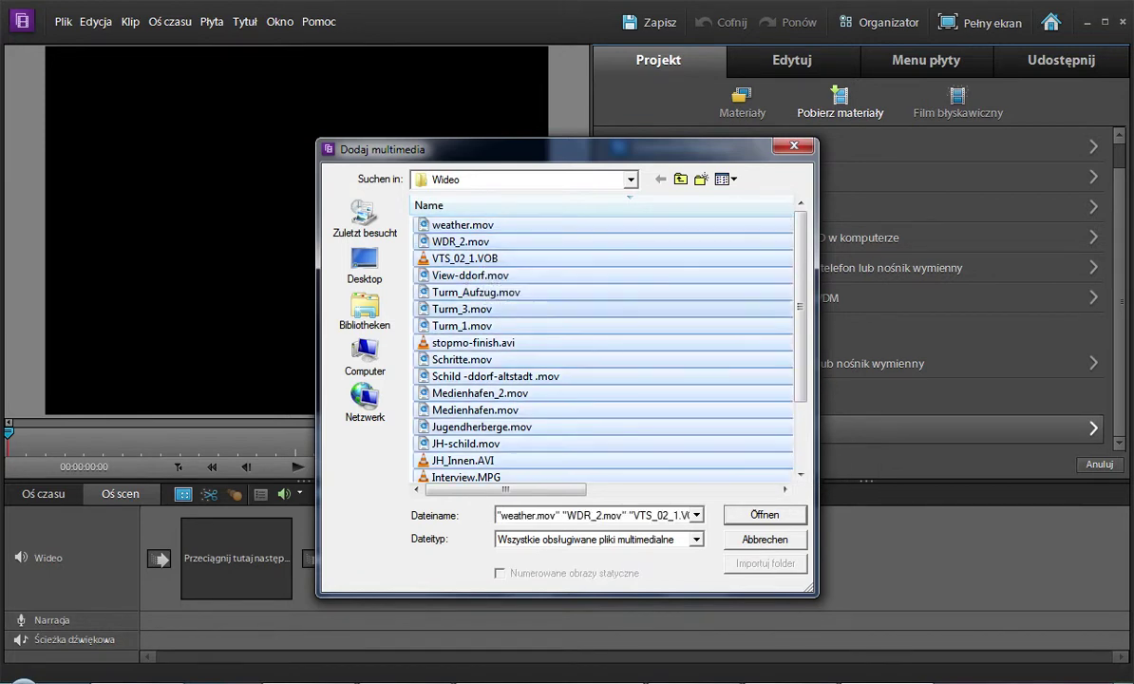
pyautogui.scroll(-2, 603, 350)
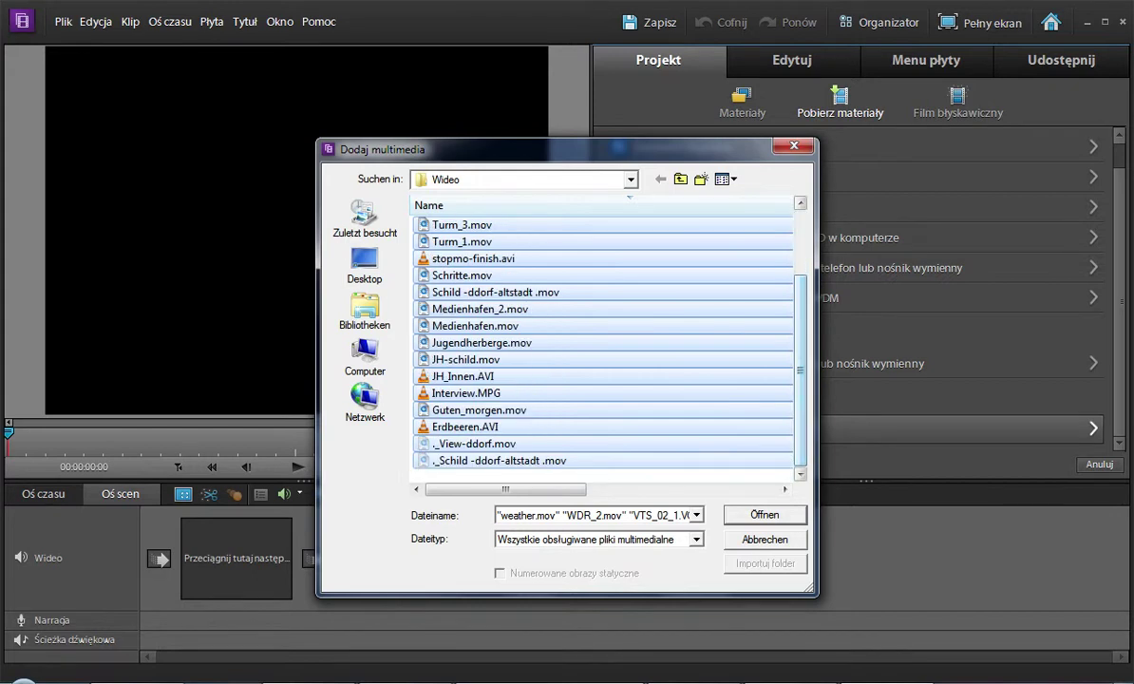
pyautogui.press('Return')
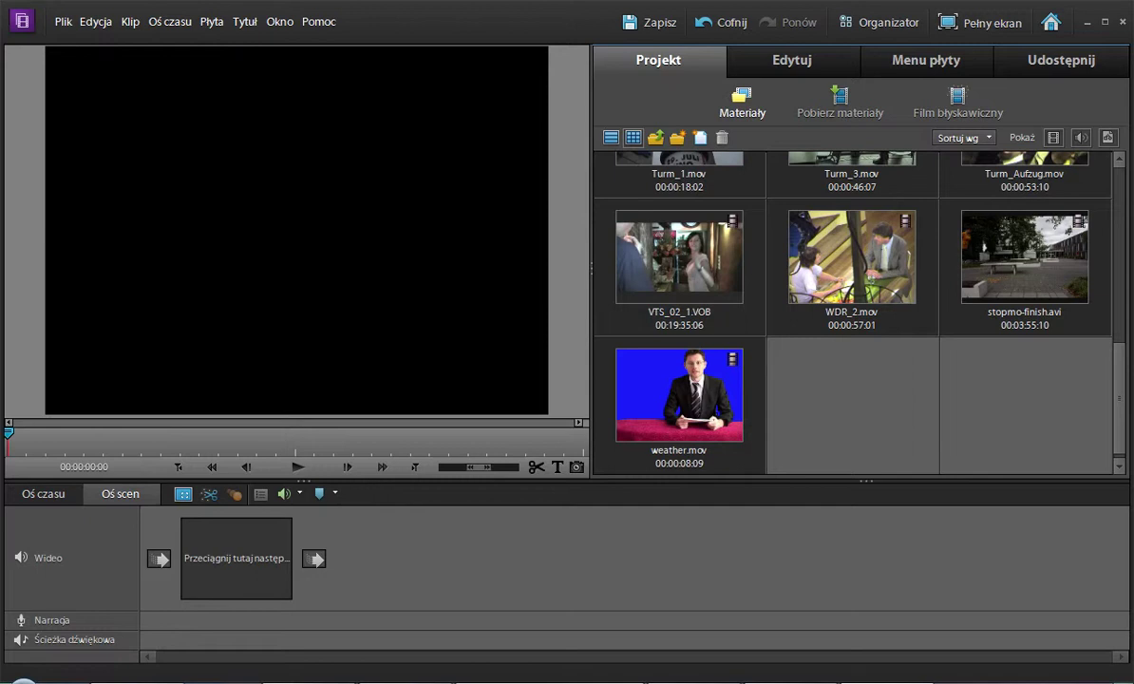
# Find VTS_02_1.VOB among the imported clips, preview it and go to the bus shot at about 00:18:40:12.
pyautogui.scroll(6, 852, 312)
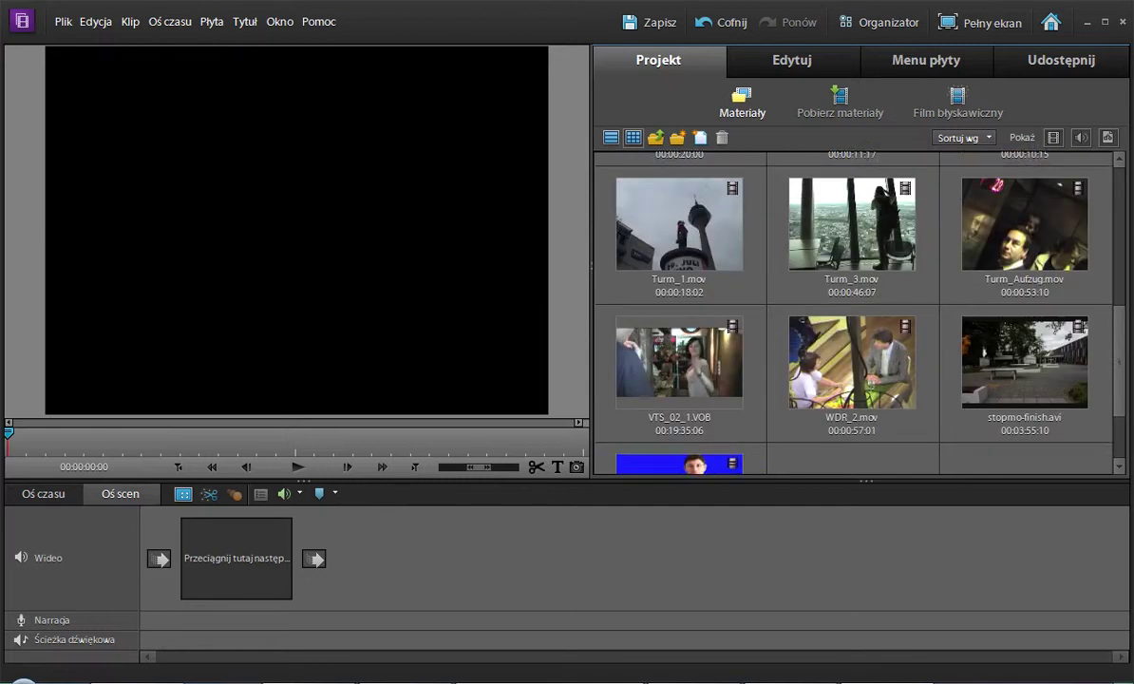
pyautogui.scroll(1, 853, 313)
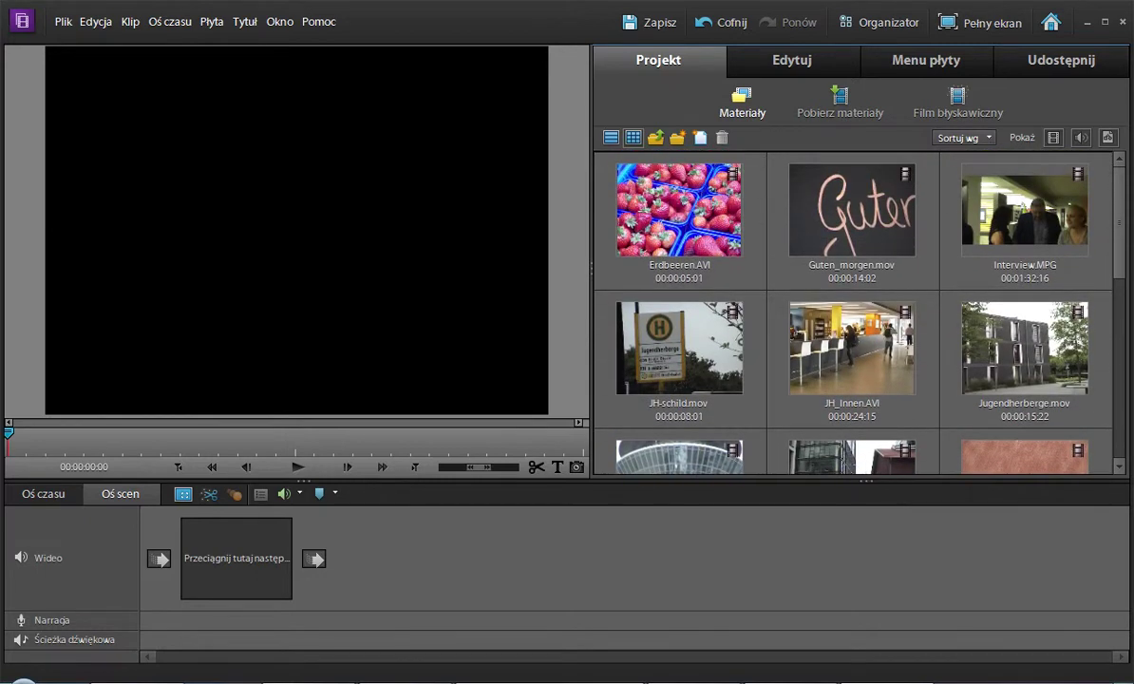
pyautogui.scroll(-8, 853, 314)
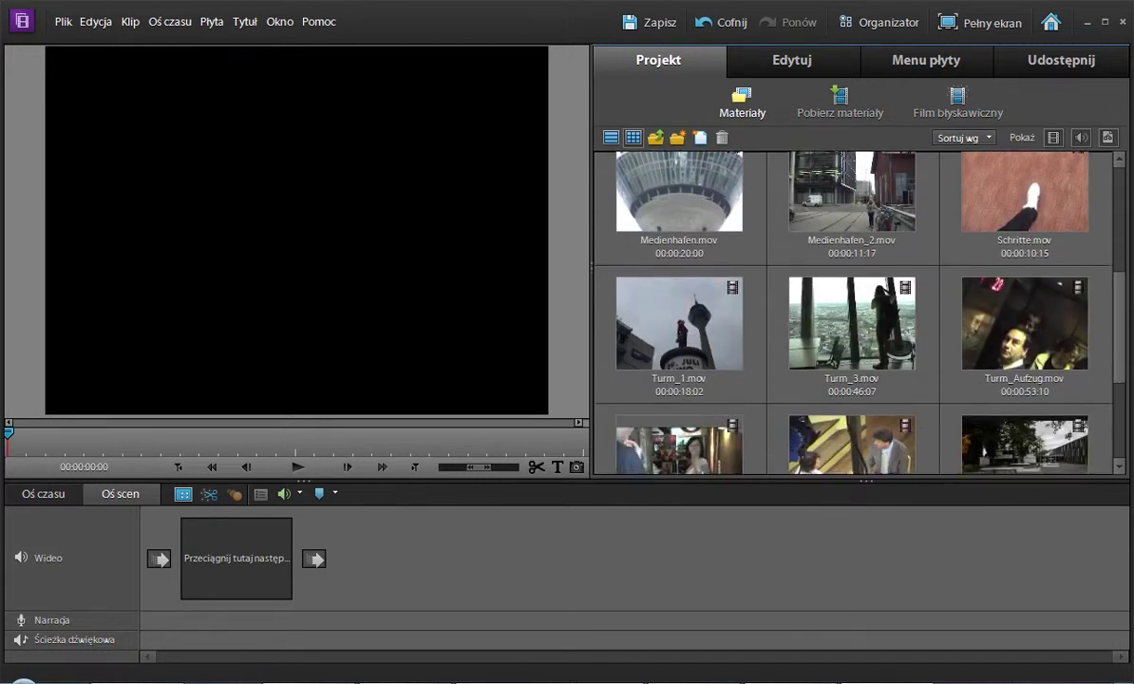
pyautogui.scroll(-1, 853, 313)
pyautogui.scroll(1, 852, 314)
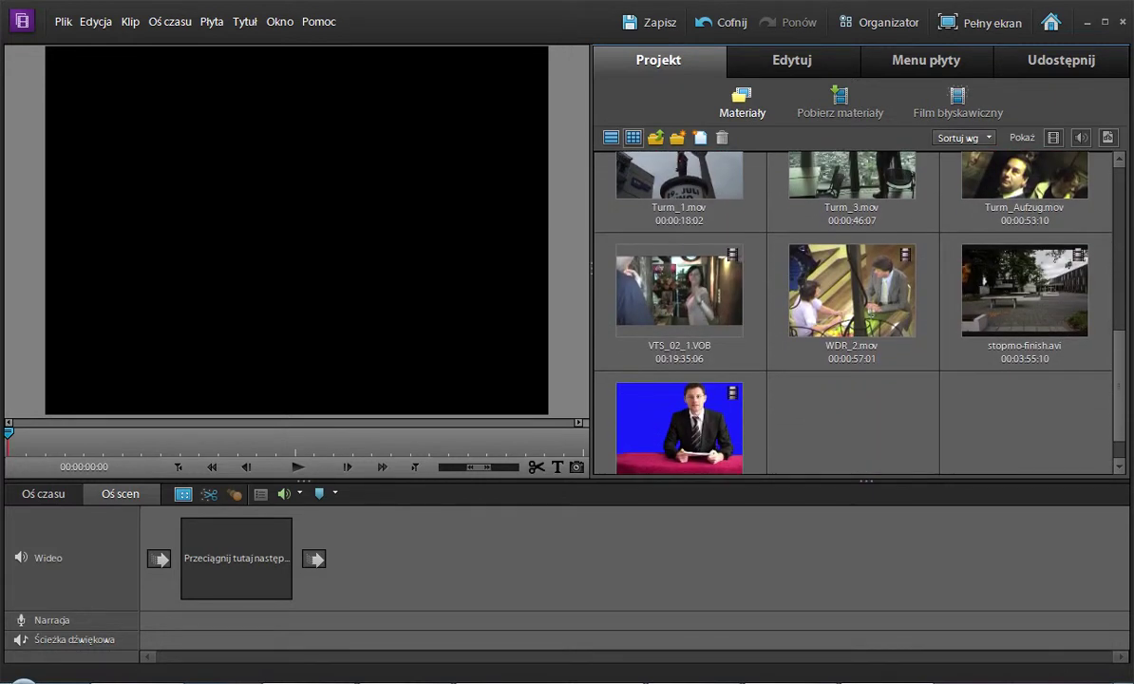
pyautogui.scroll(1, 852, 314)
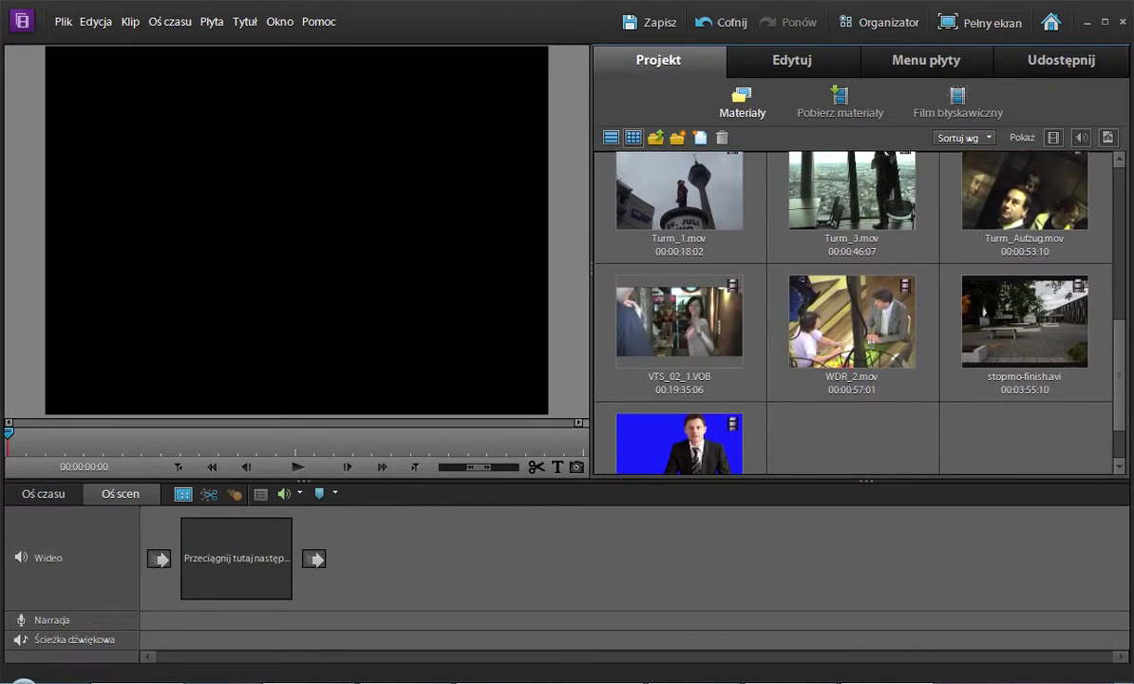
pyautogui.click(636, 297)
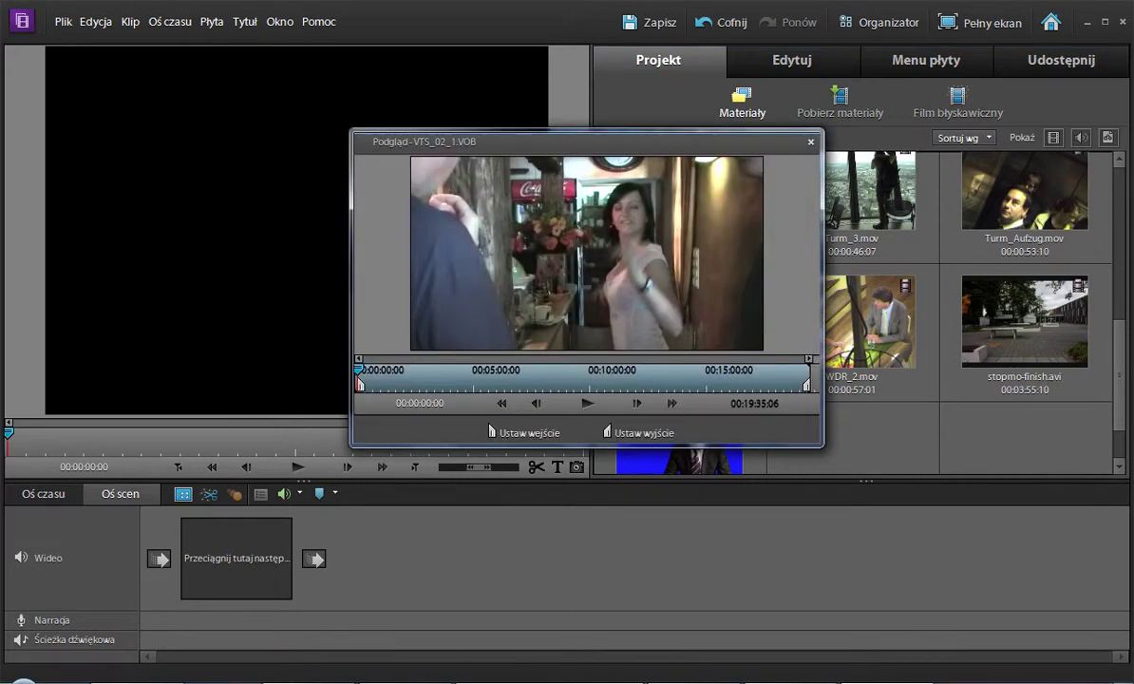
pyautogui.moveTo(359, 371); pyautogui.dragTo(792, 371)
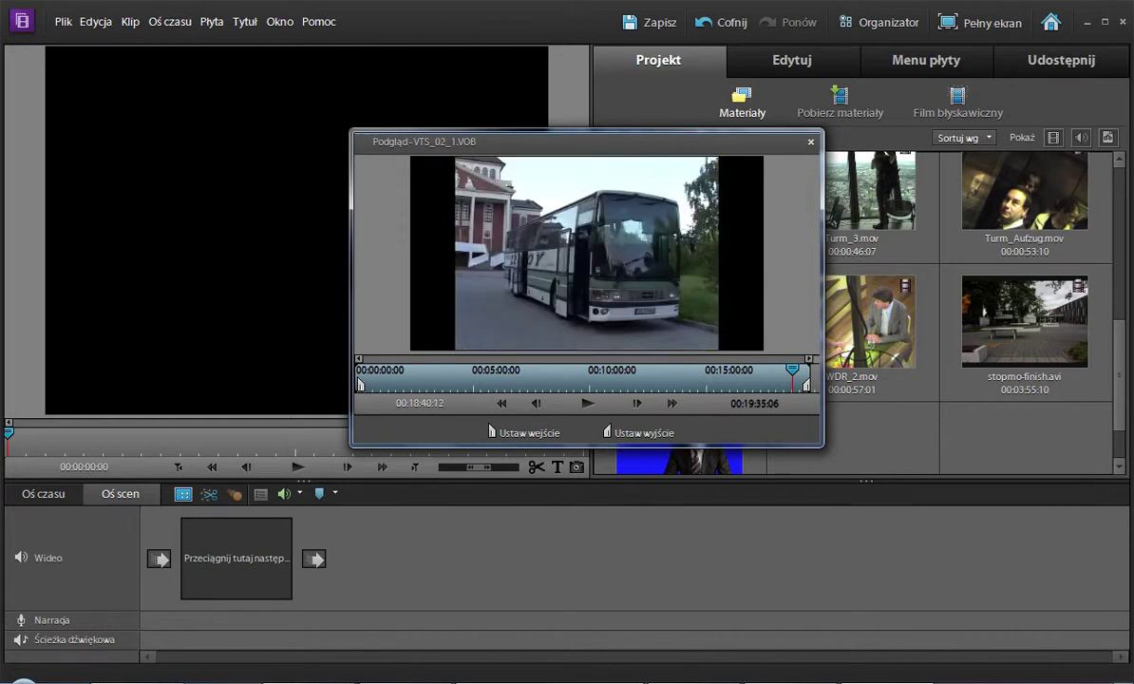
# Step back to the start of the bus shot and set the clip's in point at 00:18:39:23.
pyautogui.press('Left')
pyautogui.press('Left')
pyautogui.press('Left')
pyautogui.press('Left')
pyautogui.press('Left')
pyautogui.press('Left')
pyautogui.press('Left')
pyautogui.press('Left')
pyautogui.press('Left')
pyautogui.press('Left')
pyautogui.moveTo(792, 370); pyautogui.dragTo(791, 371)
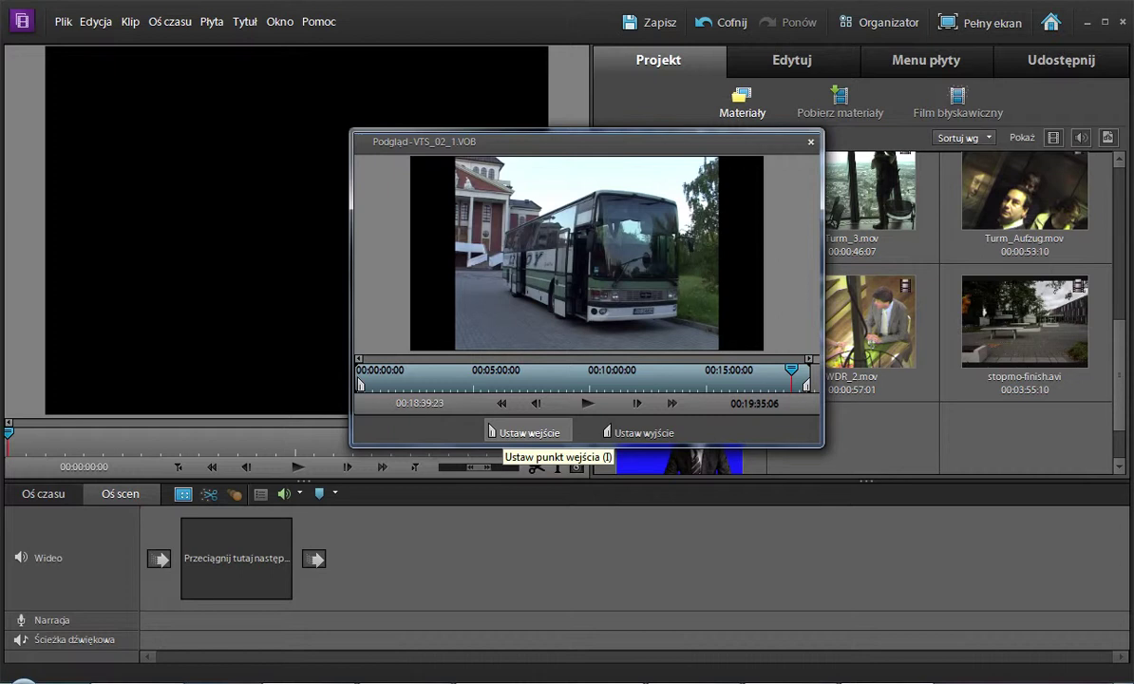
pyautogui.click(503, 432)
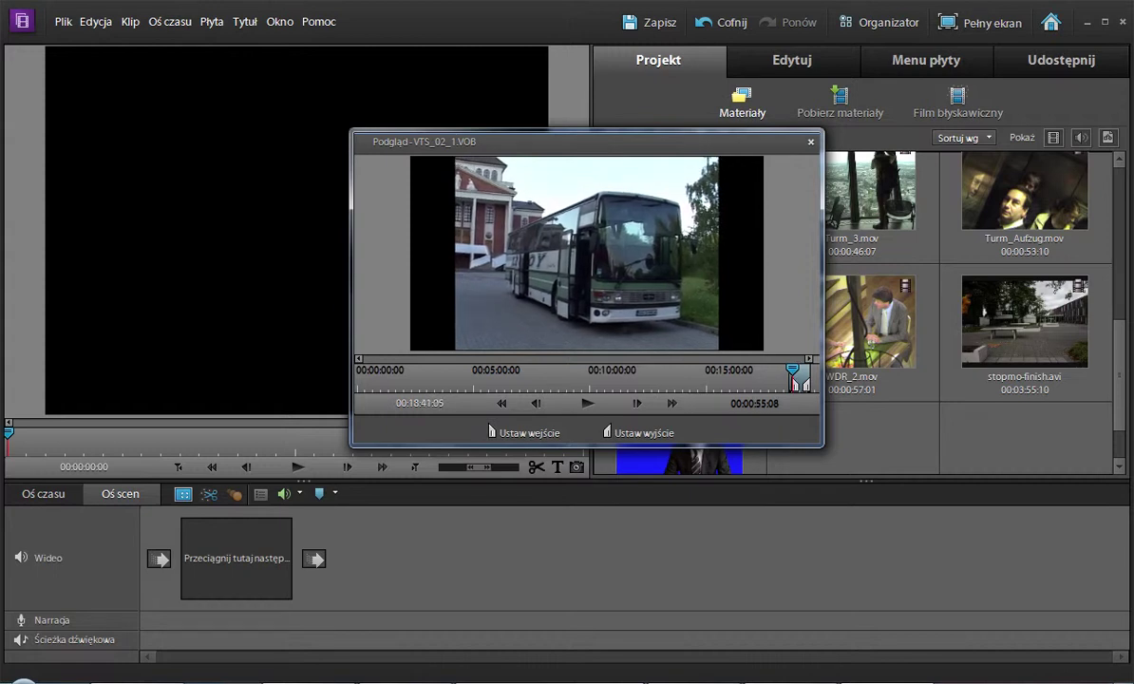
# Set the VTS_02_1.VOB out point at 00:18:41:18 and place the trimmed bus clip as the first scene.
pyautogui.press('Left')
pyautogui.press('Left')
pyautogui.press('Left')
pyautogui.press('Left')
pyautogui.press('Left')
pyautogui.press('Left')
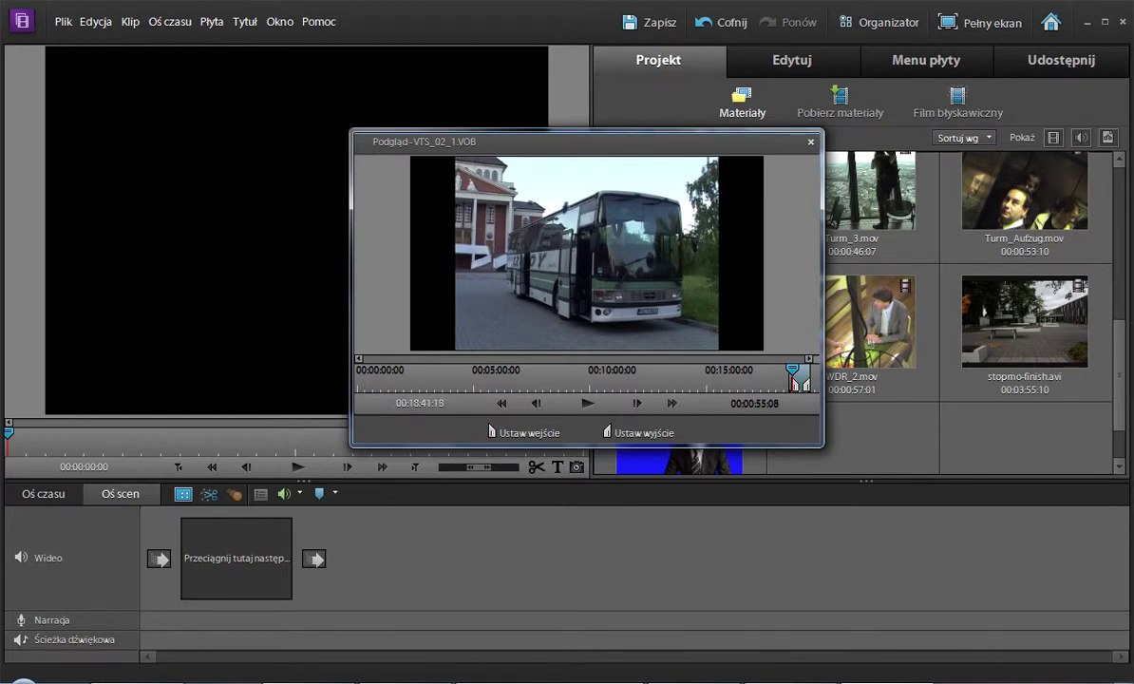
pyautogui.click(642, 433)
pyautogui.press('Escape')
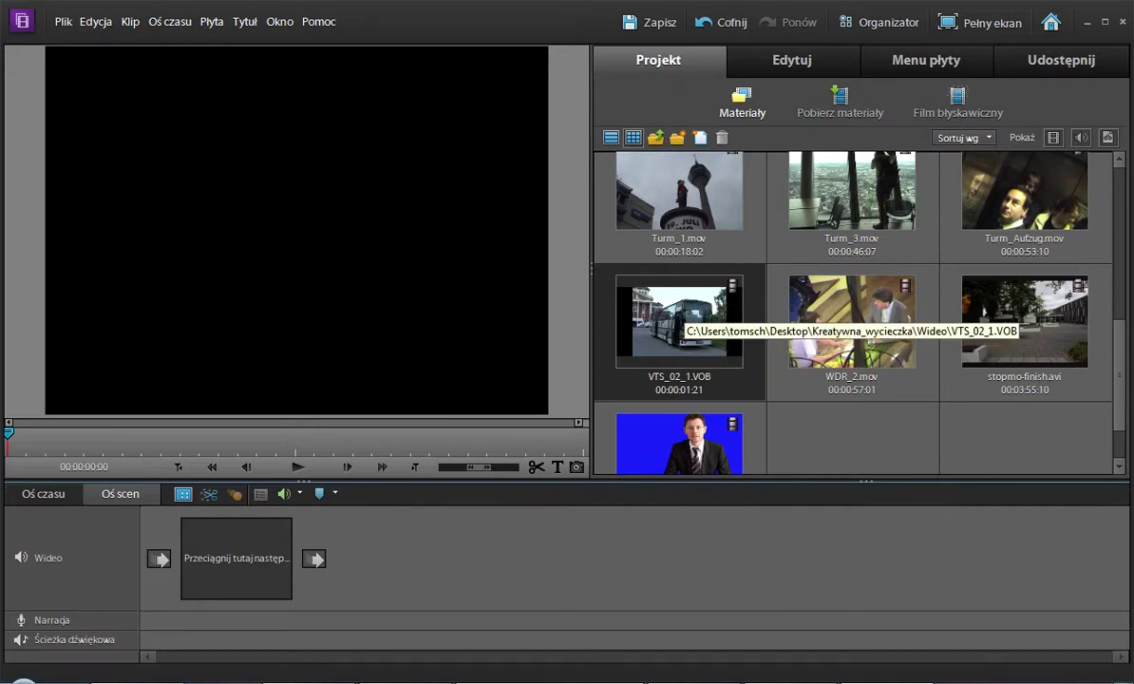
pyautogui.moveTo(679, 321); pyautogui.dragTo(236, 558)
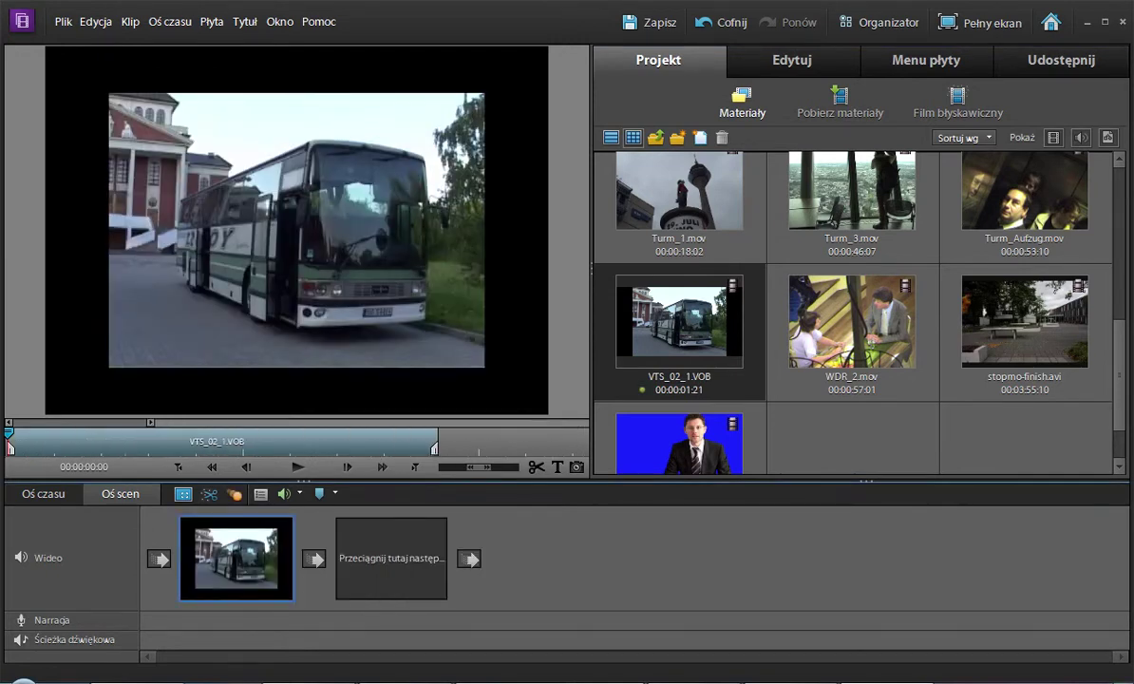
pyautogui.press('space')
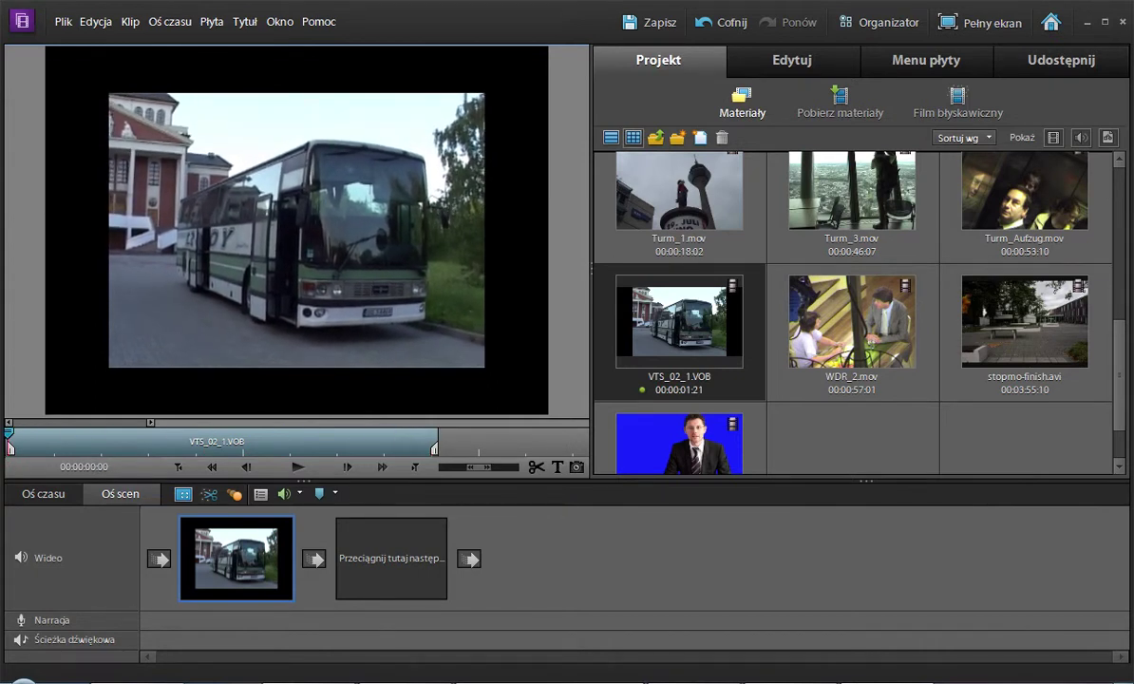
# Set the Jugendherberge.mov out point at 00:02:16:20 and place the trimmed clip as the second scene.
pyautogui.scroll(5, 853, 311)
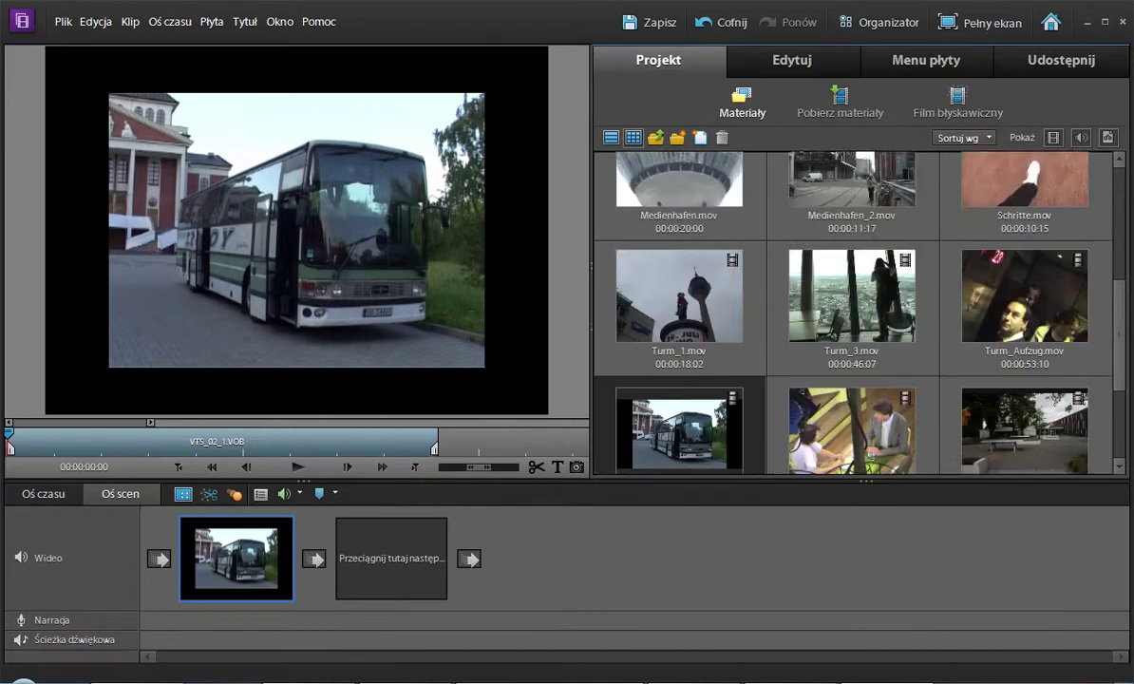
pyautogui.doubleClick(961, 329)
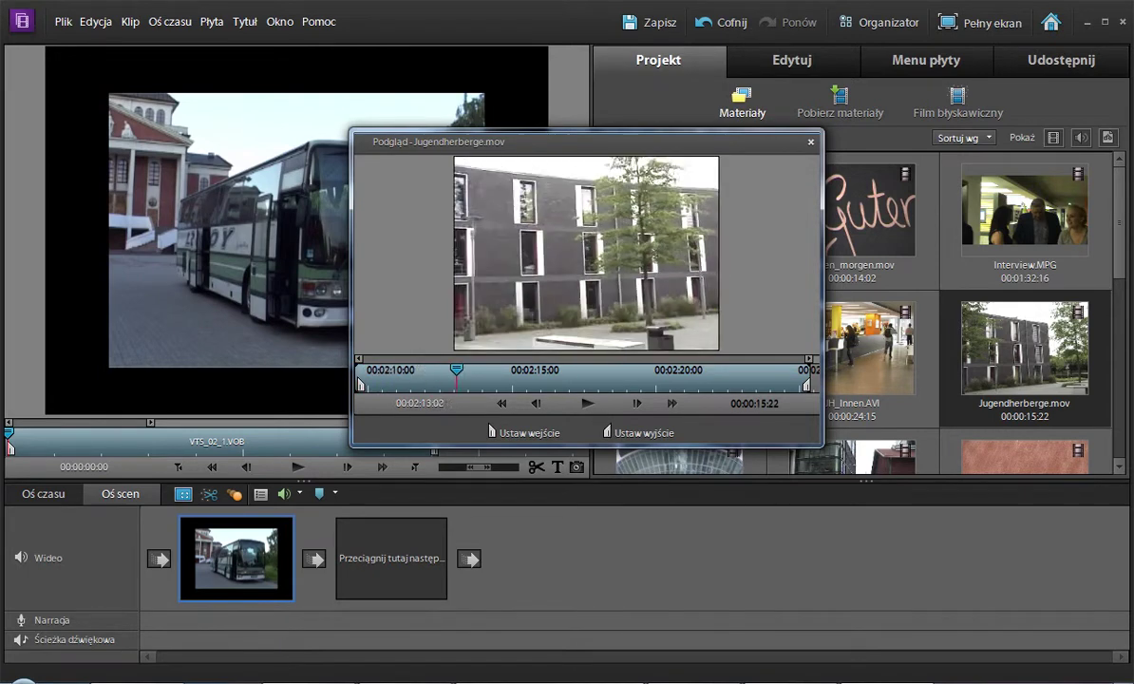
pyautogui.moveTo(618, 370); pyautogui.dragTo(564, 369)
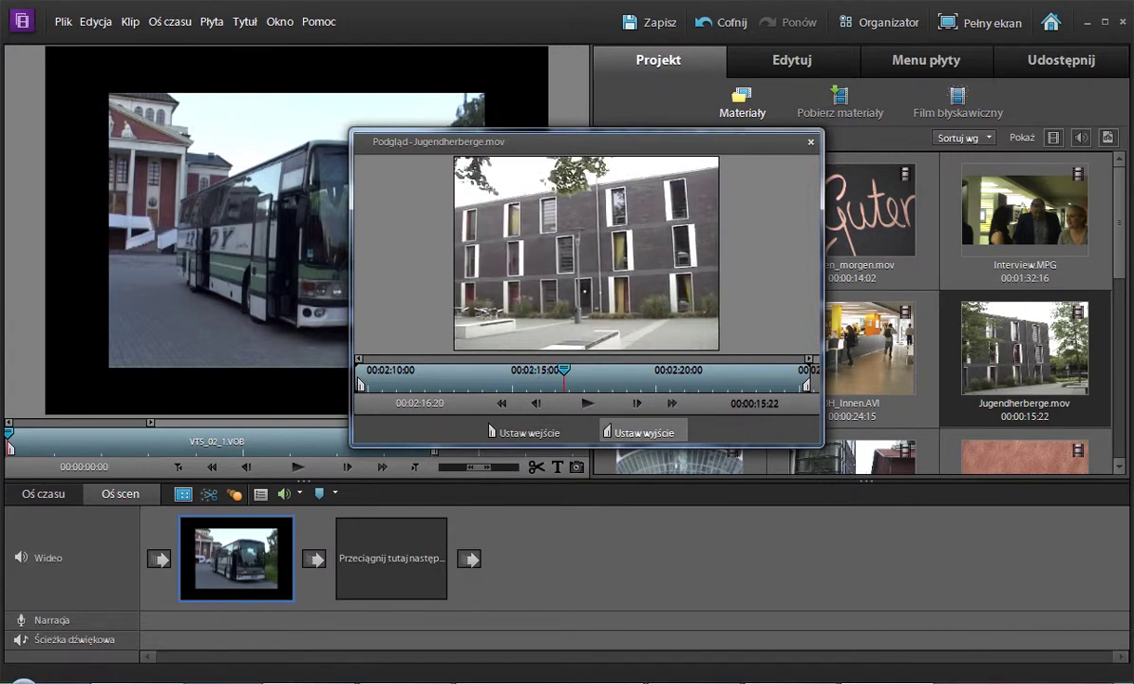
pyautogui.click(643, 433)
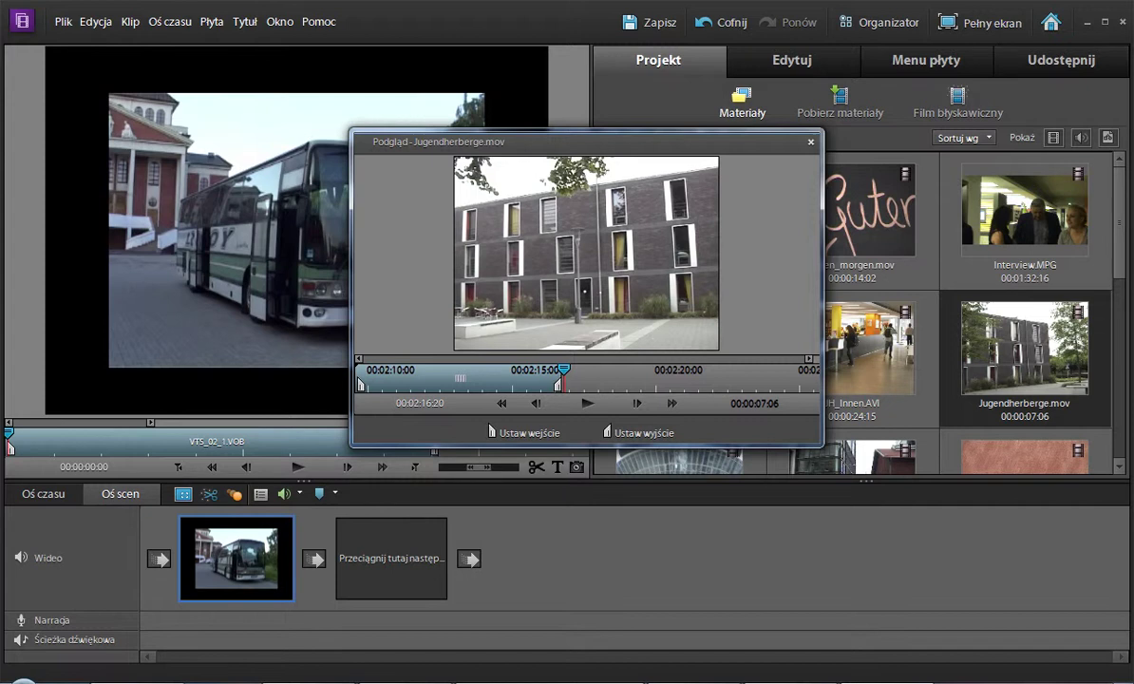
pyautogui.press('Escape')
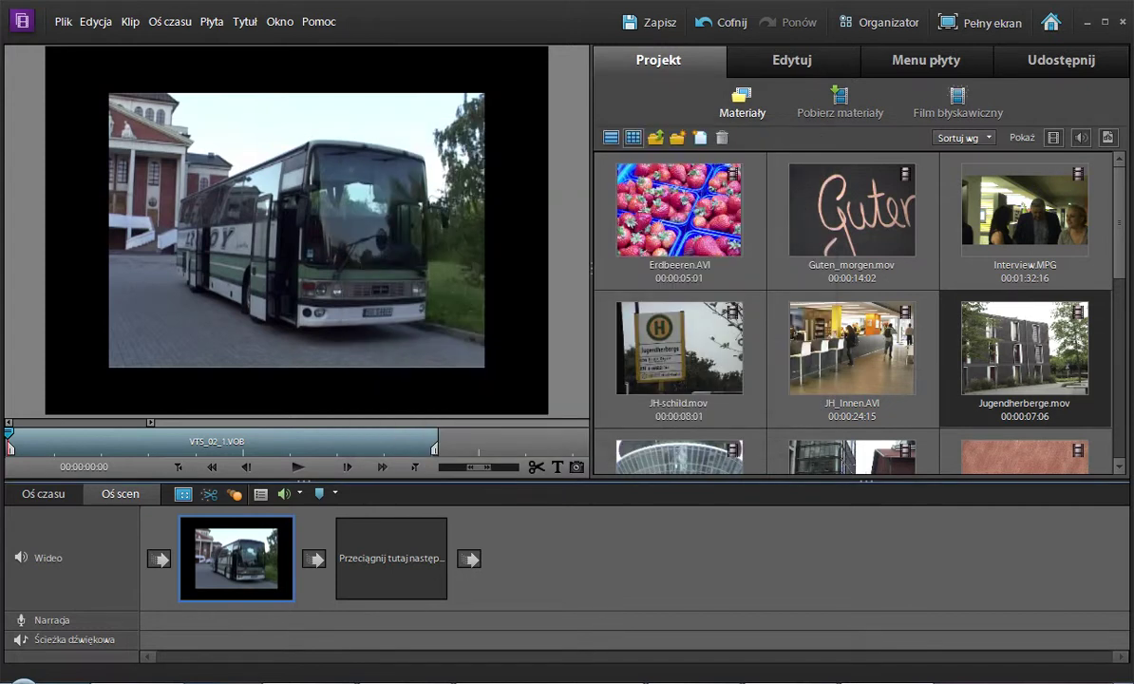
pyautogui.moveTo(1024, 348); pyautogui.dragTo(380, 551)
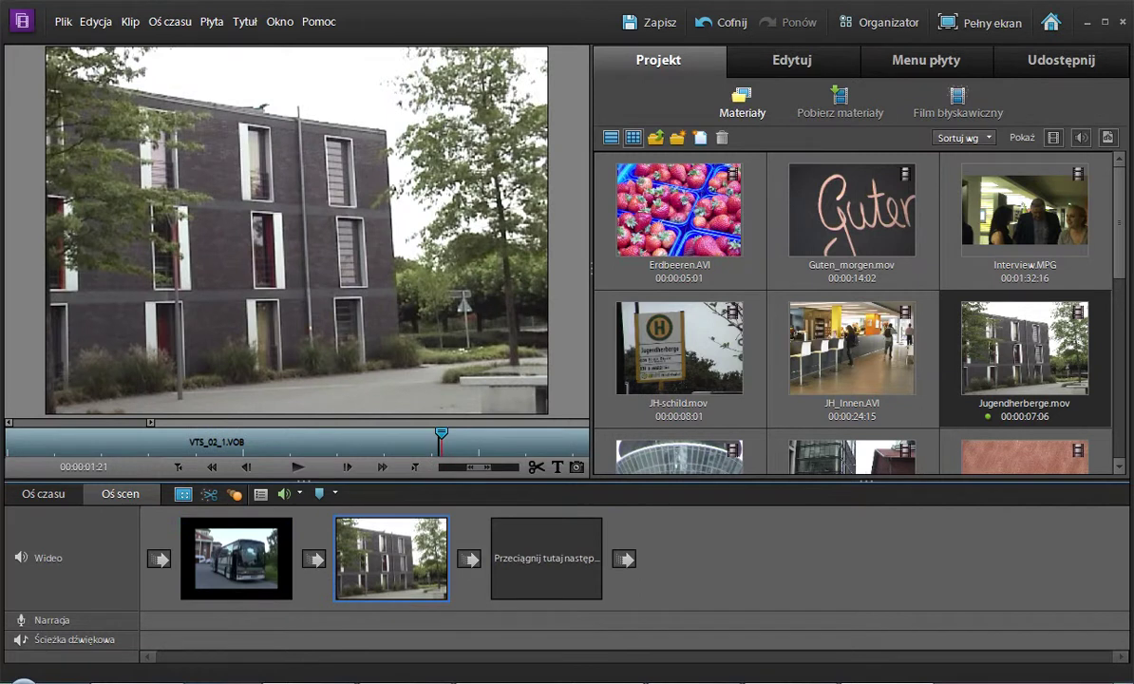
# Set the JH_Innen.AVI out point at 00:00:09:08 and place the trimmed clip as the third scene.
pyautogui.scroll(-2, 853, 313)
pyautogui.scroll(2, 853, 314)
pyautogui.doubleClick(792, 327)
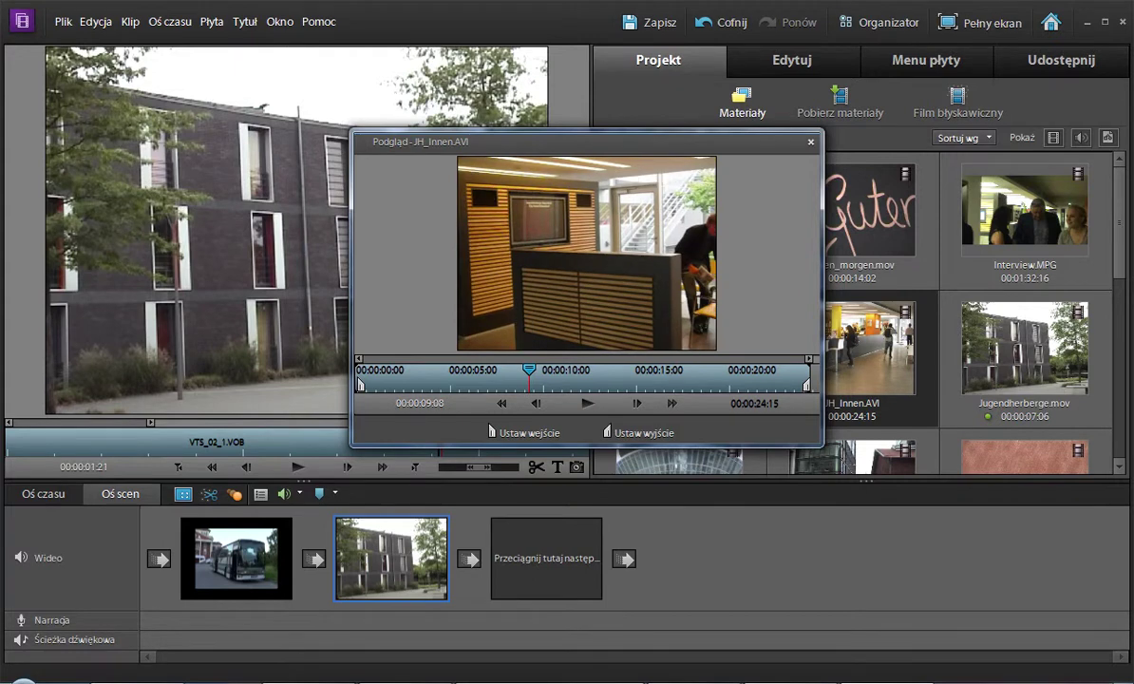
pyautogui.click(643, 432)
pyautogui.click(810, 142)
pyautogui.moveTo(852, 347); pyautogui.dragTo(546, 557)
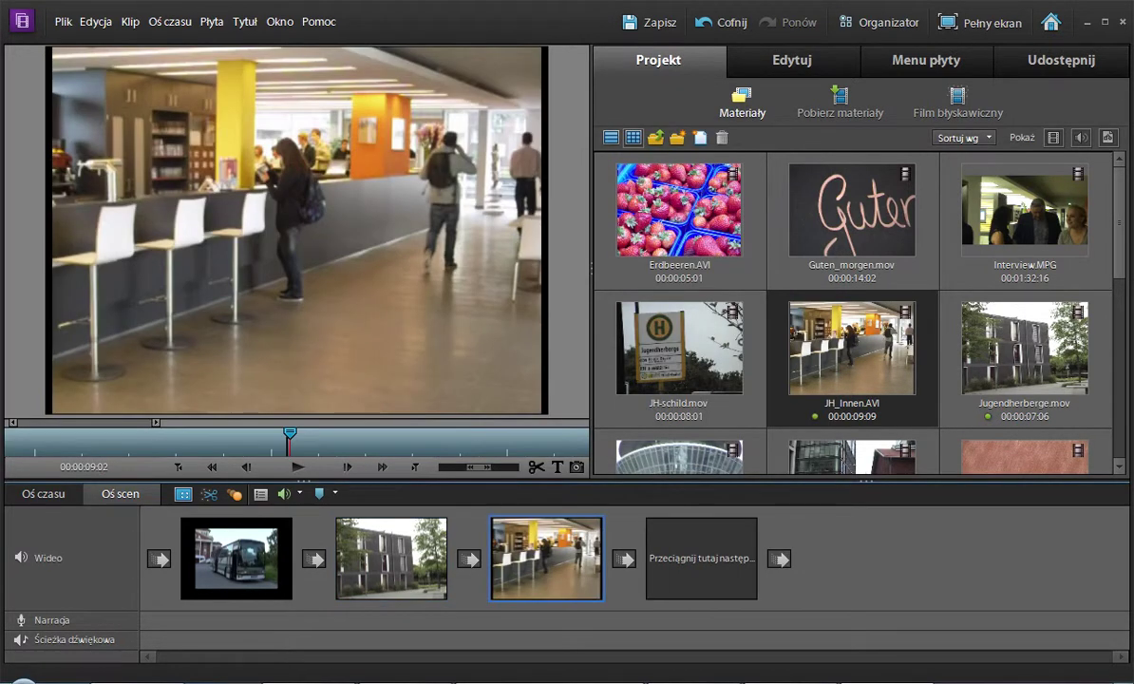
# Check the bus, building and lobby scenes in the monitor one after another.
pyautogui.click(220, 522)
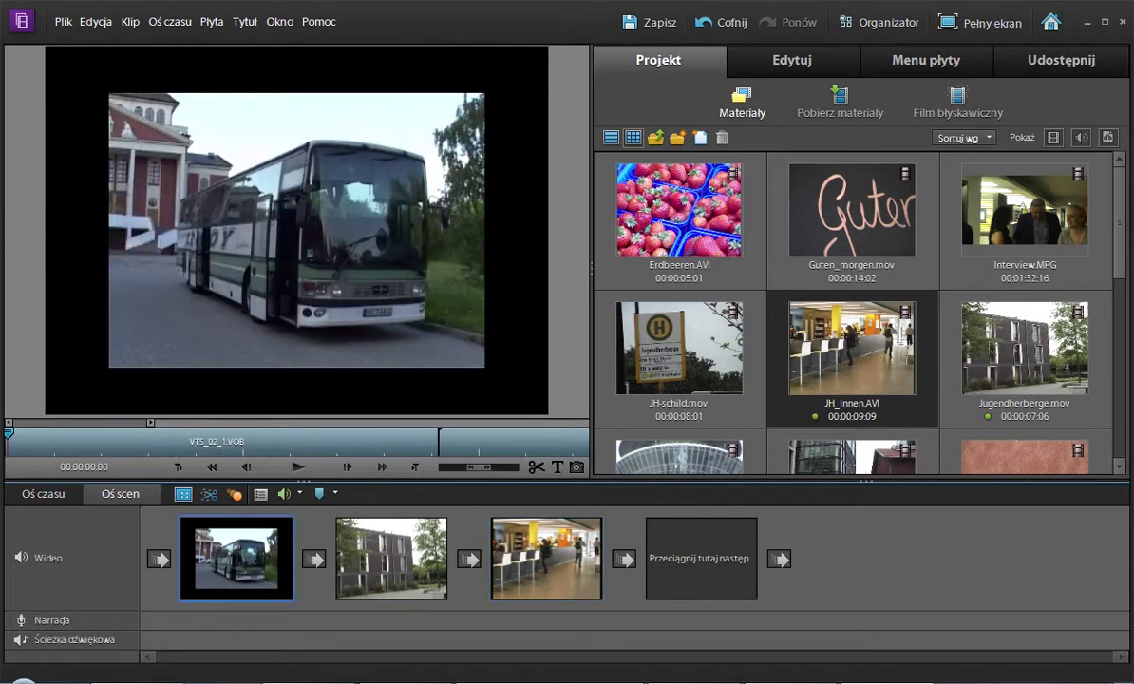
pyautogui.click(380, 557)
pyautogui.click(541, 556)
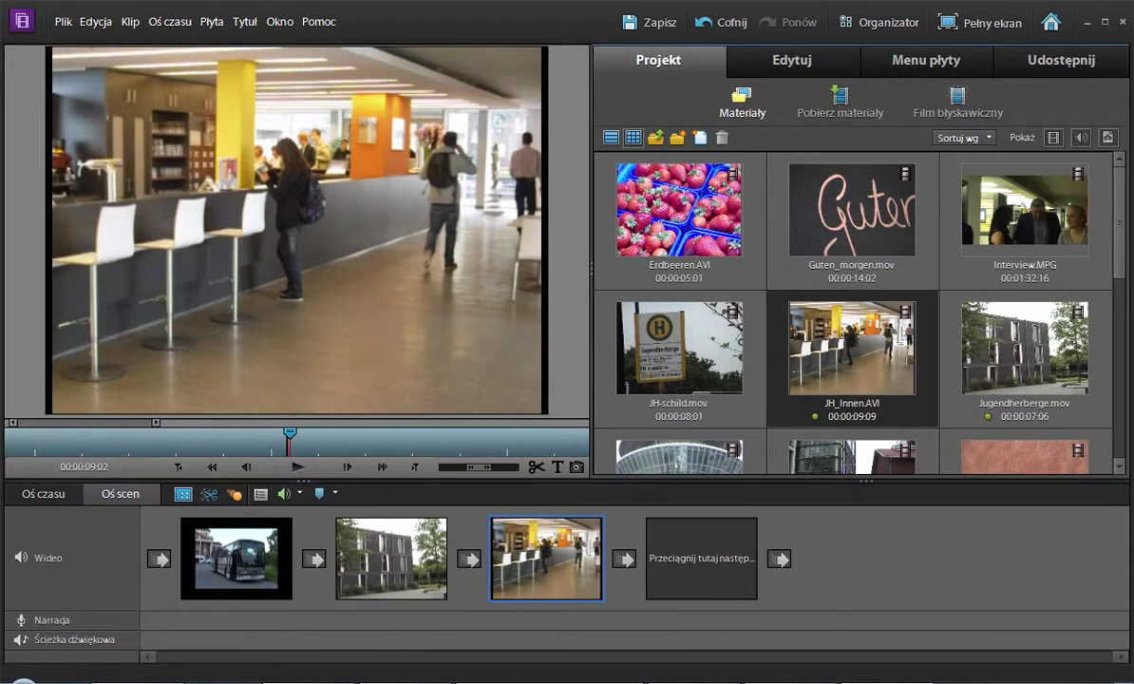
# Trim the start of Erdbeeren.AVI, set its out point at 00:00:03:24, and place the trimmed clip as the fourth scene.
pyautogui.doubleClick(679, 210)
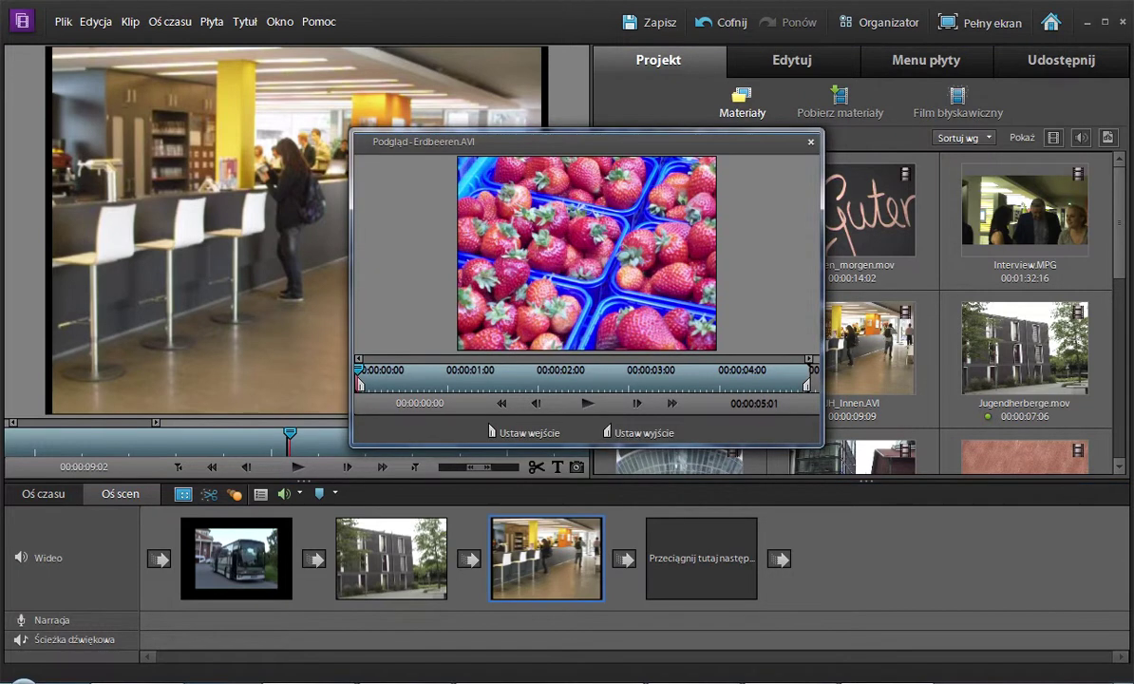
pyautogui.moveTo(359, 369); pyautogui.dragTo(701, 370)
pyautogui.click(514, 430)
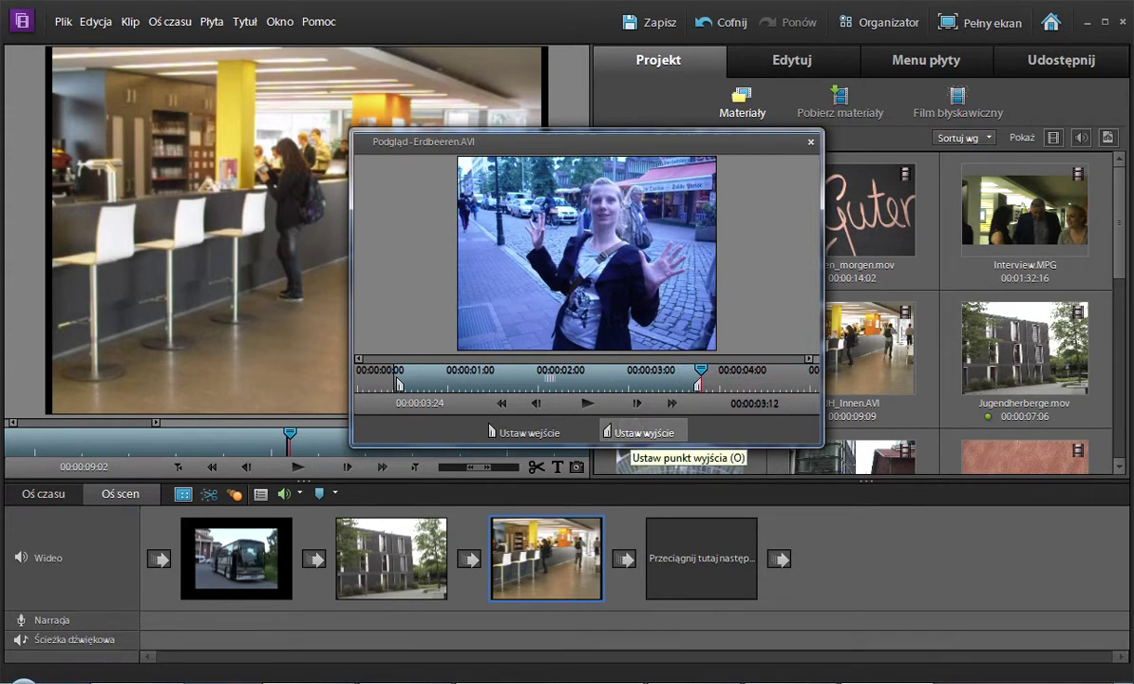
pyautogui.click(638, 432)
pyautogui.press('Escape')
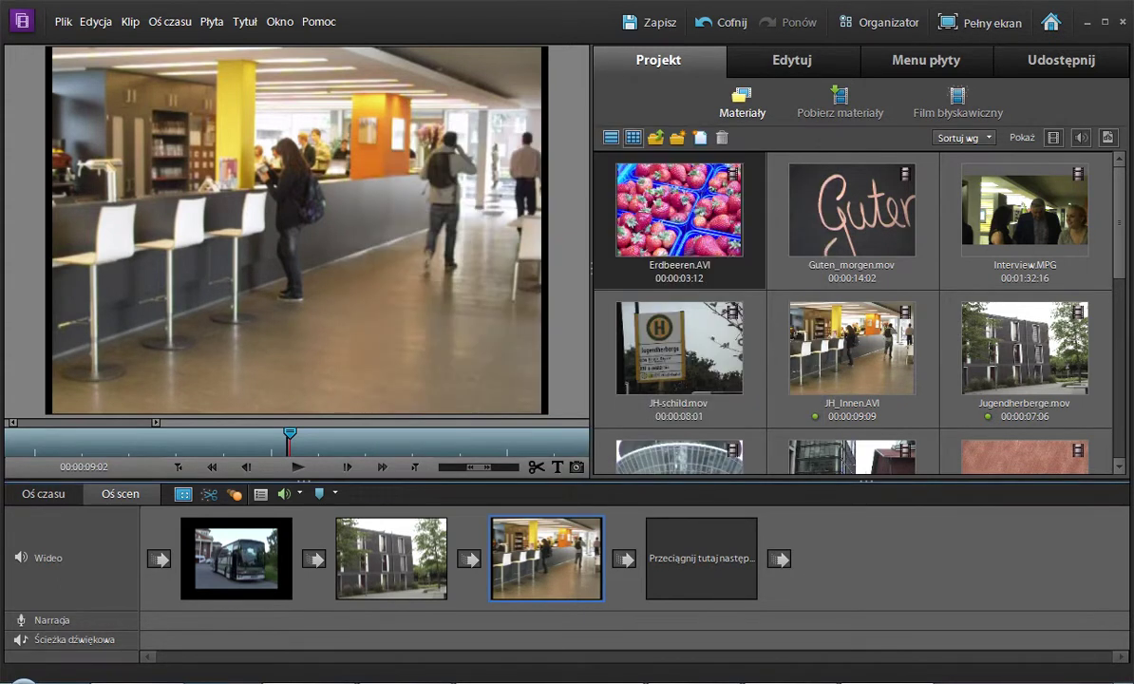
pyautogui.moveTo(679, 209); pyautogui.dragTo(701, 557)
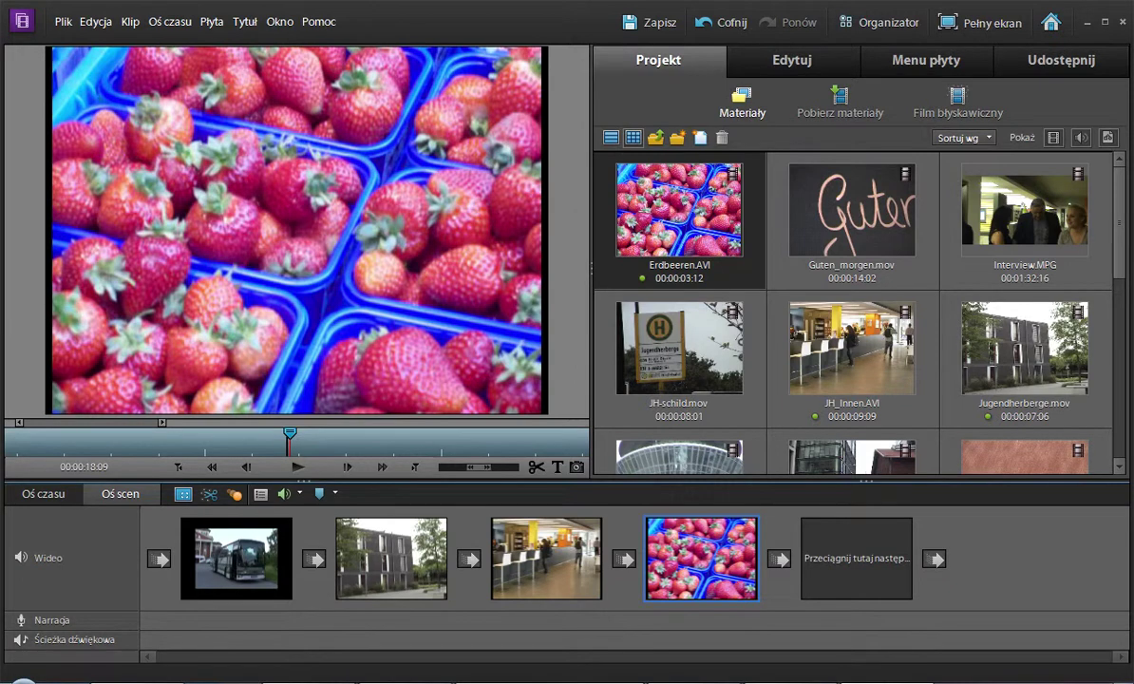
pyautogui.scroll(-2, 852, 313)
pyautogui.scroll(2, 852, 314)
pyautogui.scroll(-4, 852, 313)
pyautogui.scroll(4, 852, 314)
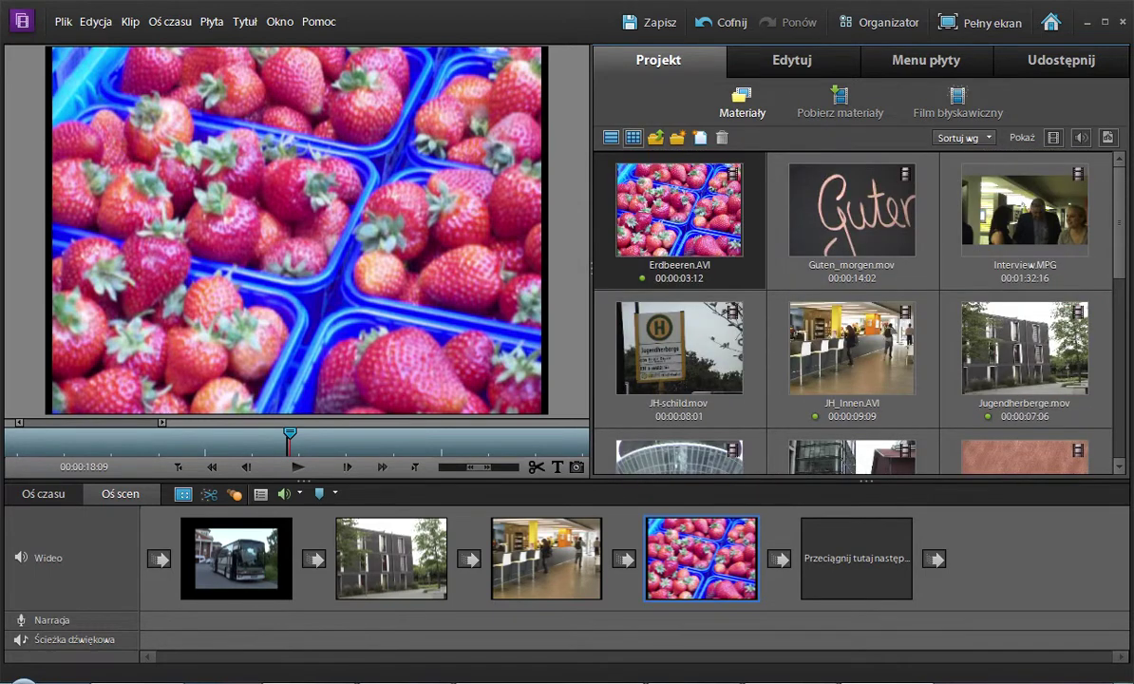
# Add a default title reading "Wycieczka" to the bus scene and place it in the lower-left part of the picture.
pyautogui.click(236, 557)
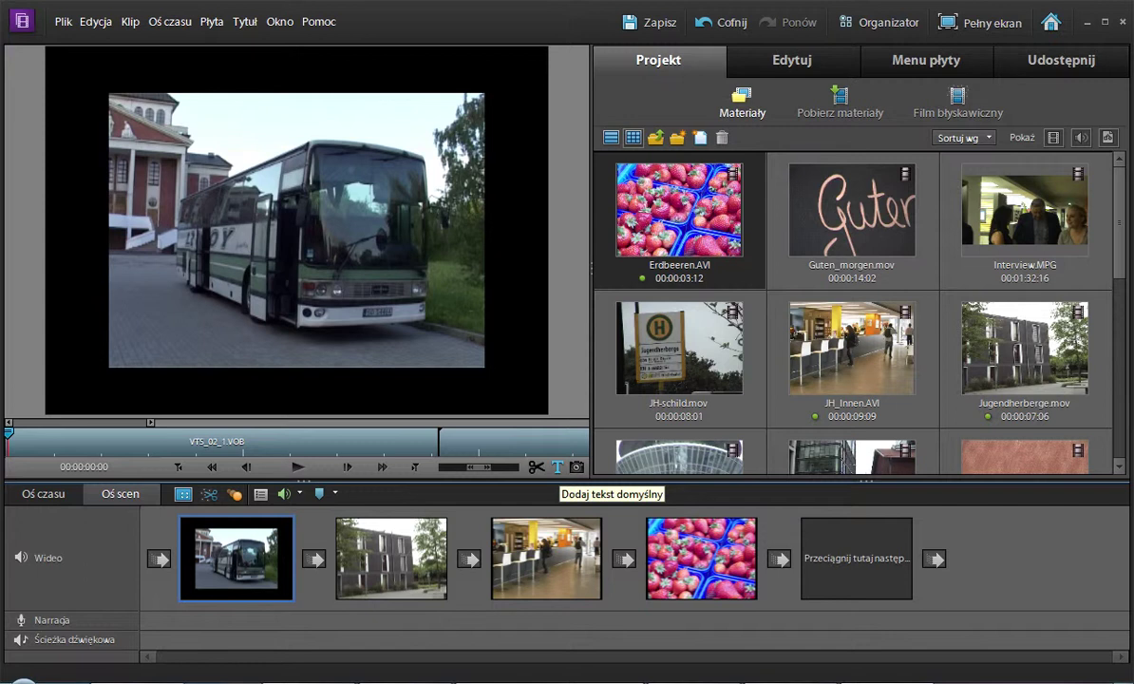
pyautogui.click(557, 466)
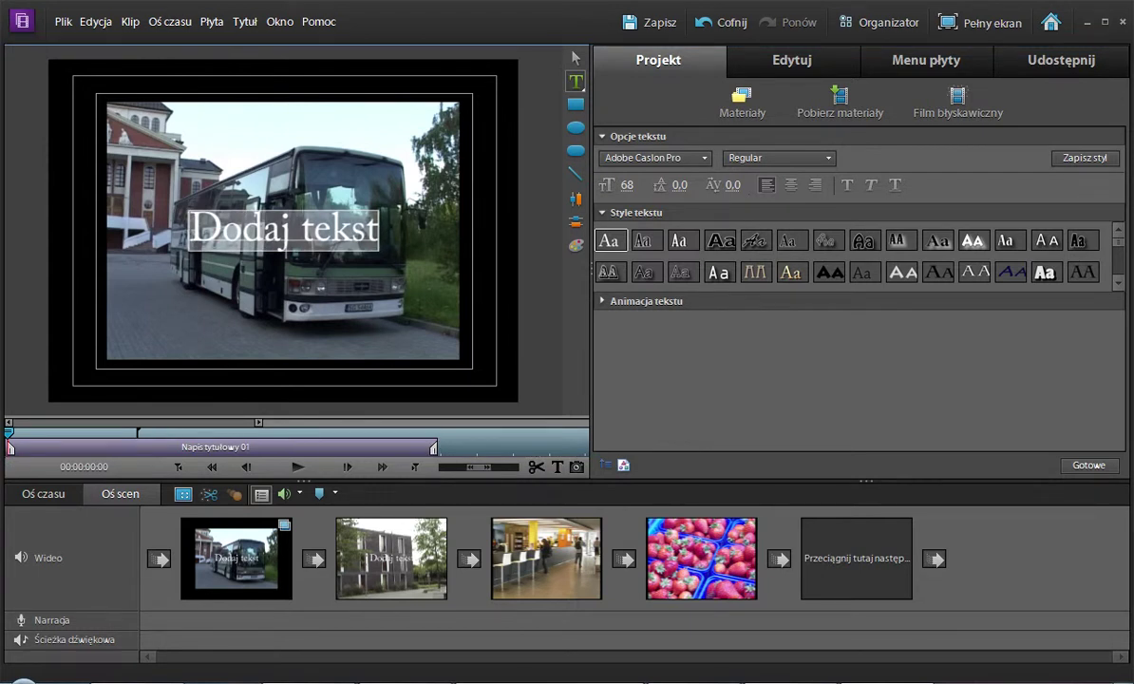
pyautogui.write('W')
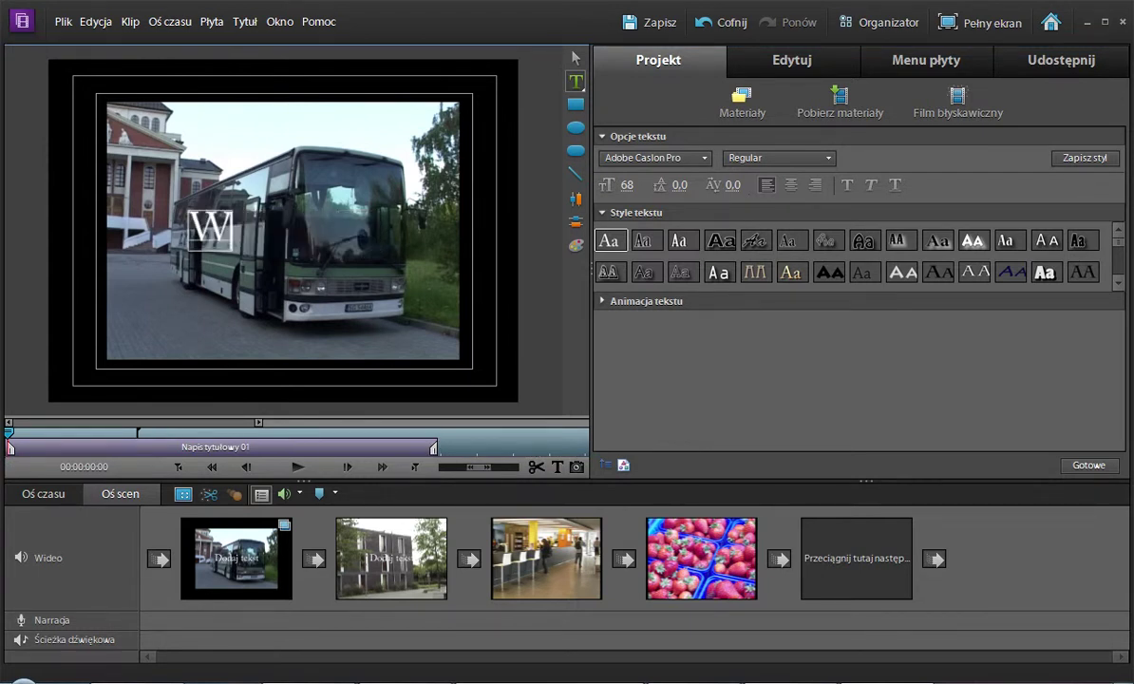
pyautogui.write('ycieczka')
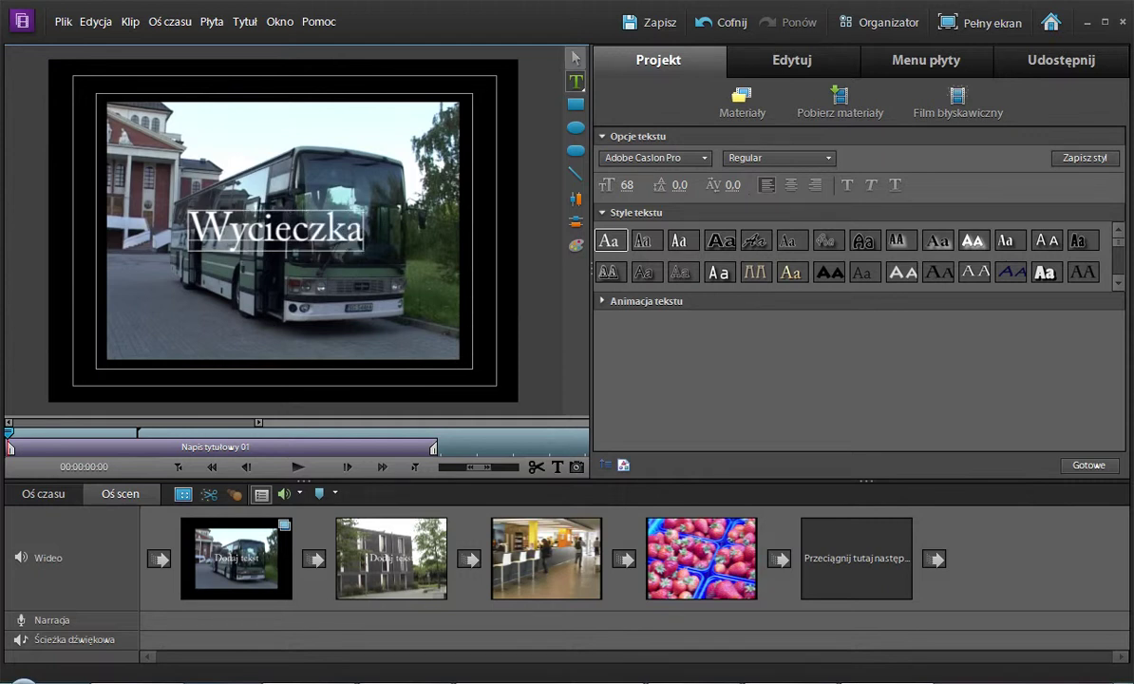
pyautogui.moveTo(228, 228); pyautogui.dragTo(156, 323)
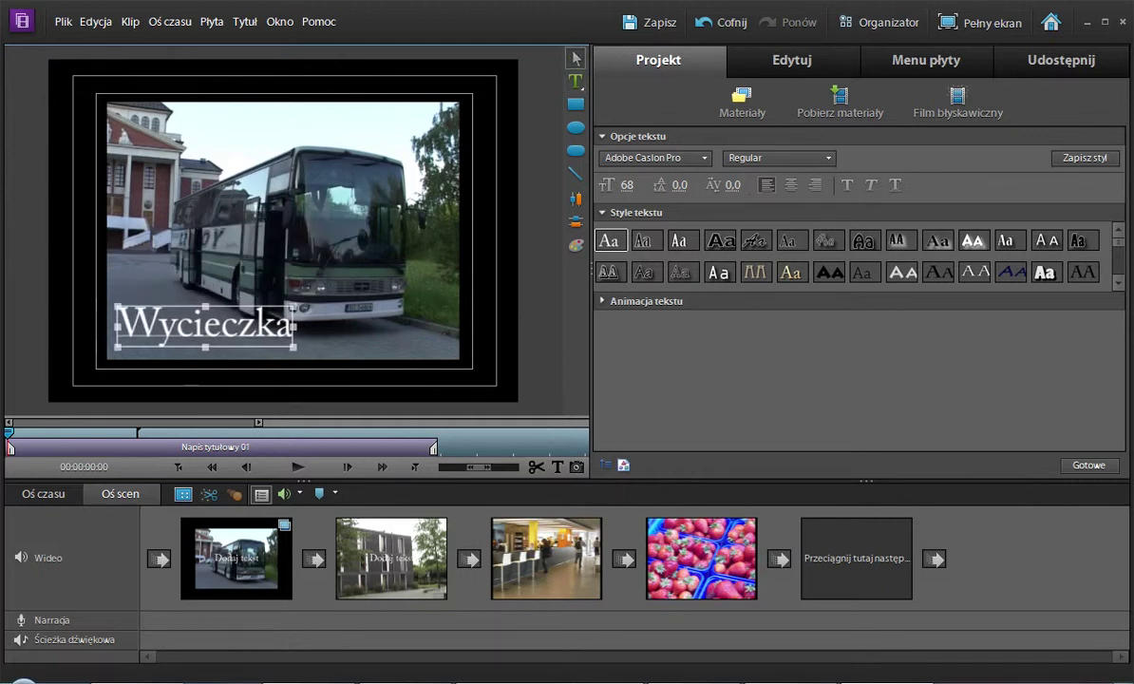
# Set the Wycieczka title's font to Lithos Pro and its size to 53, shifting the title slightly left.
pyautogui.click(653, 157)
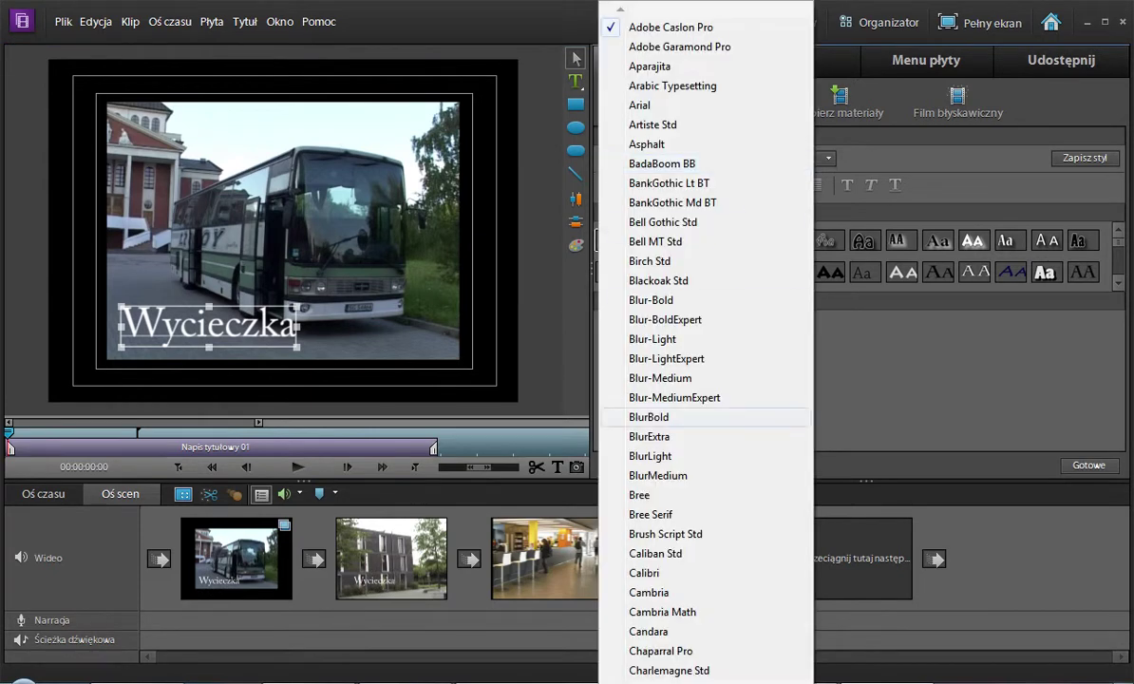
pyautogui.scroll(-15, 684, 665)
pyautogui.scroll(-20, 683, 665)
pyautogui.scroll(-17, 703, 592)
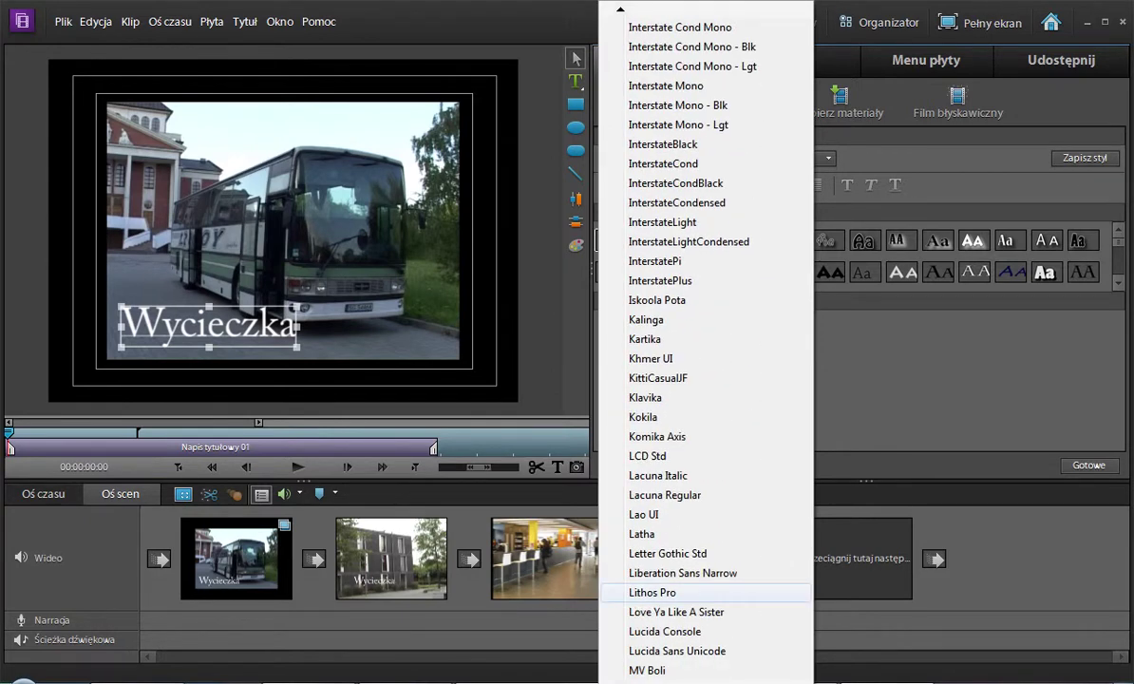
pyautogui.click(664, 592)
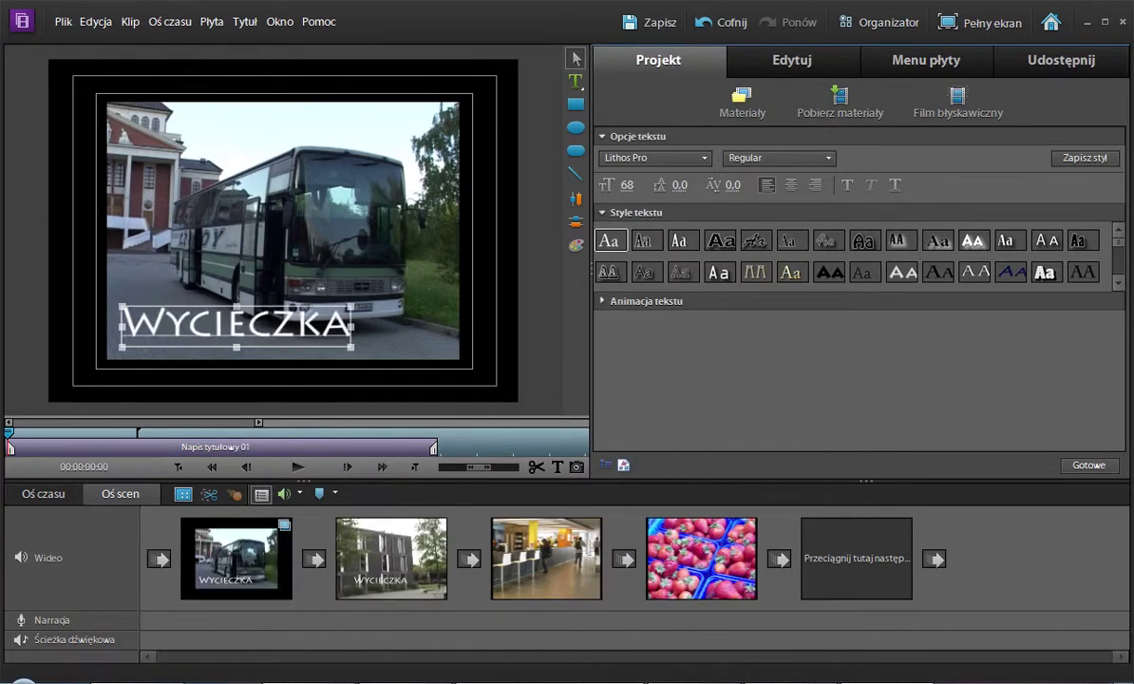
pyautogui.moveTo(236, 326); pyautogui.dragTo(229, 328)
pyautogui.moveTo(627, 185); pyautogui.dragTo(612, 186)
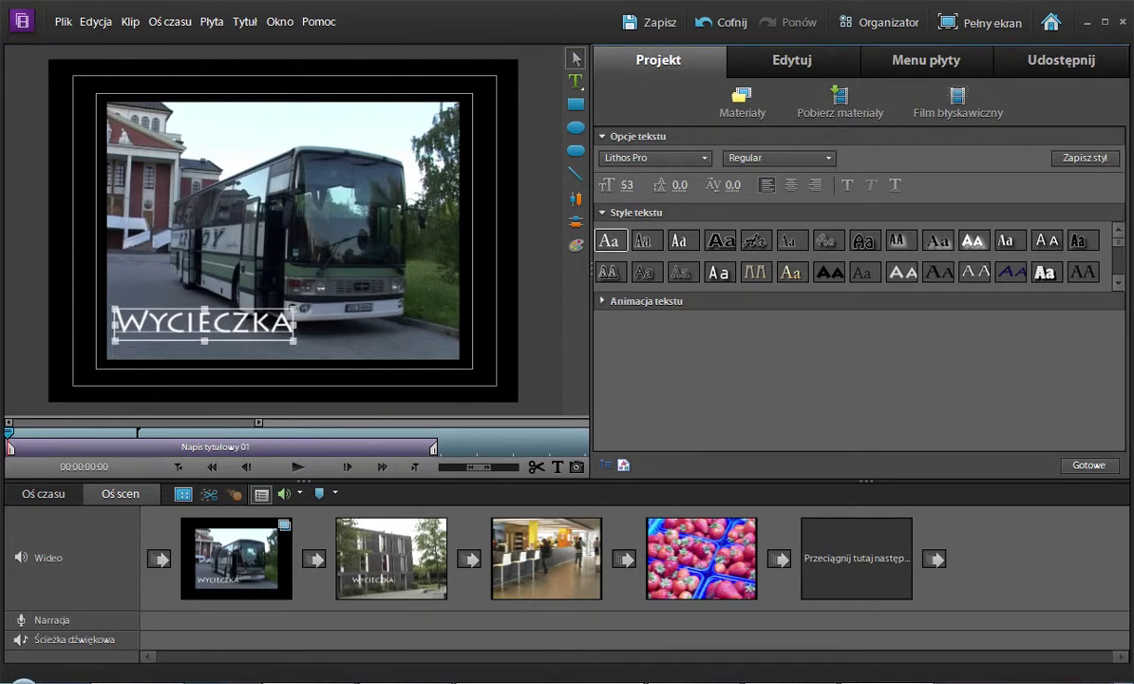
# Nudge the Wycieczka title downward, closer to the lower edge of the bus picture.
pyautogui.press('Down')
pyautogui.press('Down')
pyautogui.press('Down')
pyautogui.press('Down')
pyautogui.press('Down')
pyautogui.press('Down')
pyautogui.press('Down')
pyautogui.press('Down')
pyautogui.press('Down')
pyautogui.press('Down')
pyautogui.press('Down')
pyautogui.press('Down')
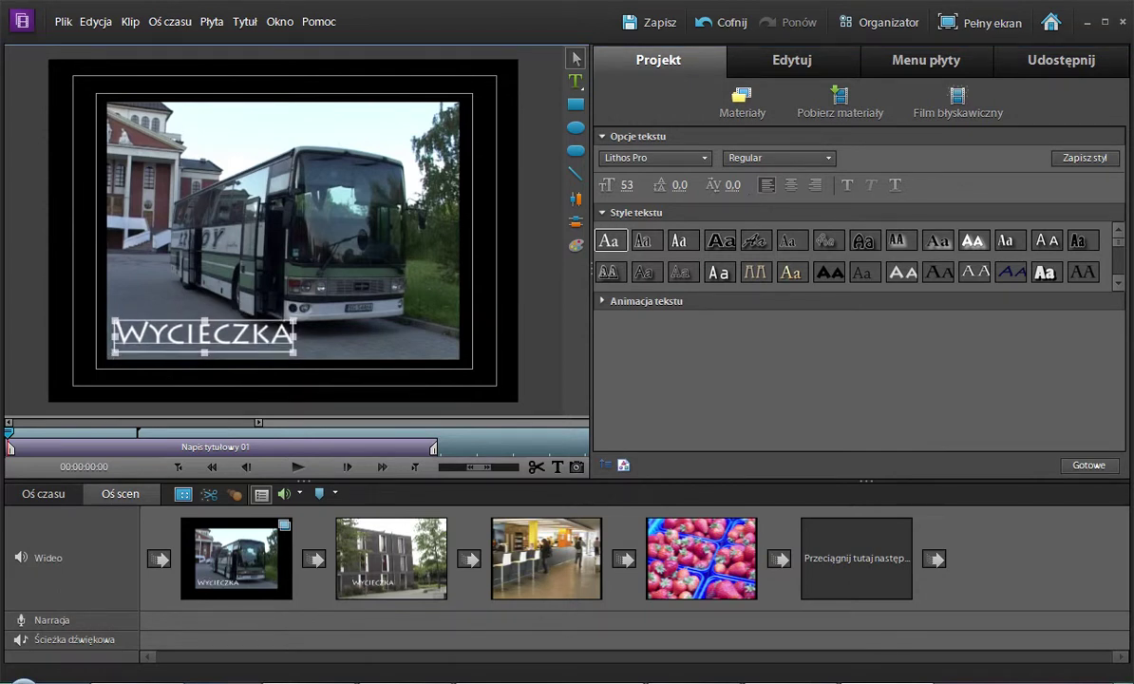
# Shorten the Wycieczka title to about half its length and preview it at 00:00:00:17 over the bus clip.
pyautogui.press('space')
pyautogui.moveTo(156, 434); pyautogui.dragTo(24, 434)
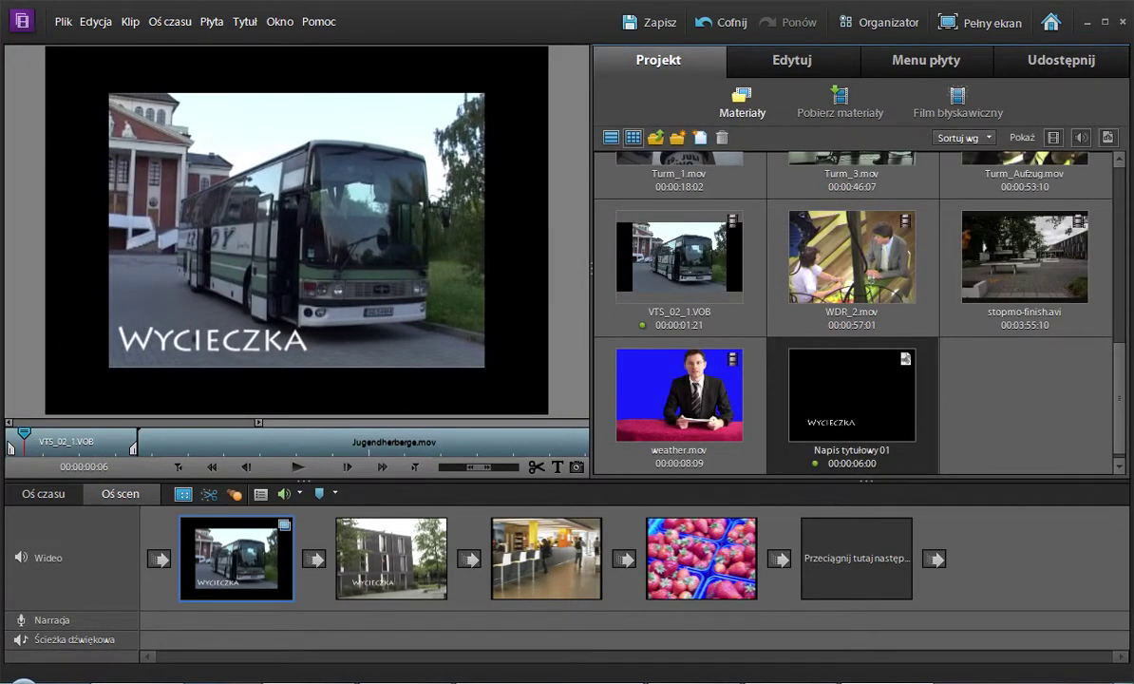
pyautogui.click(296, 230)
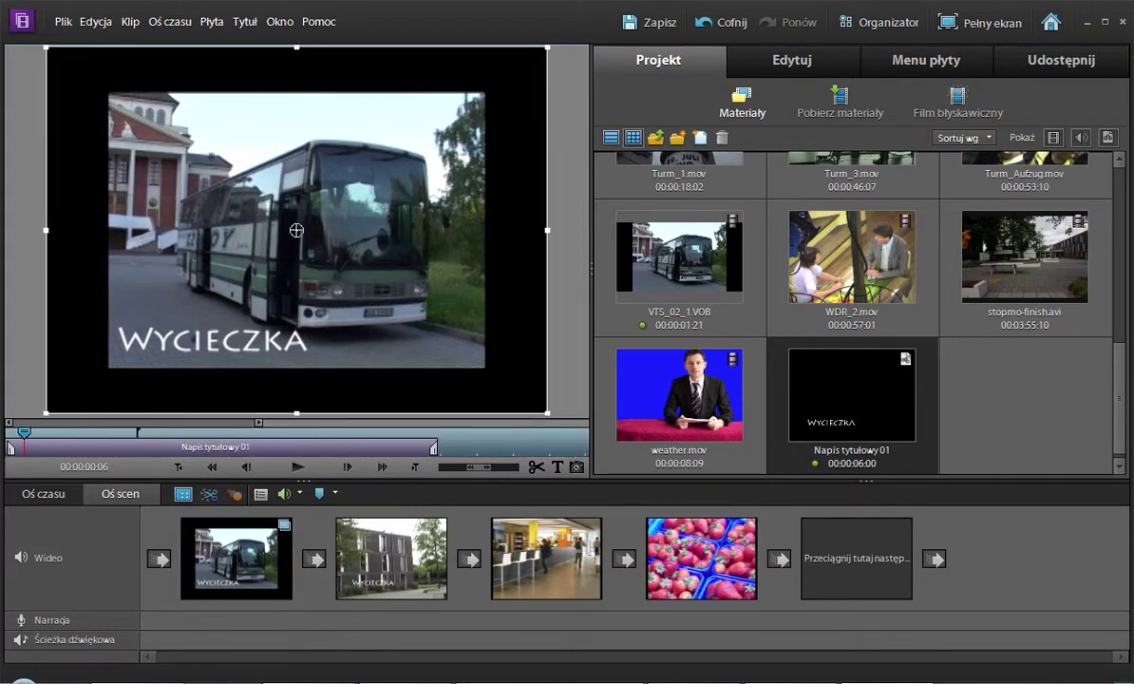
pyautogui.moveTo(433, 446); pyautogui.dragTo(231, 447)
pyautogui.moveTo(24, 433); pyautogui.dragTo(56, 433)
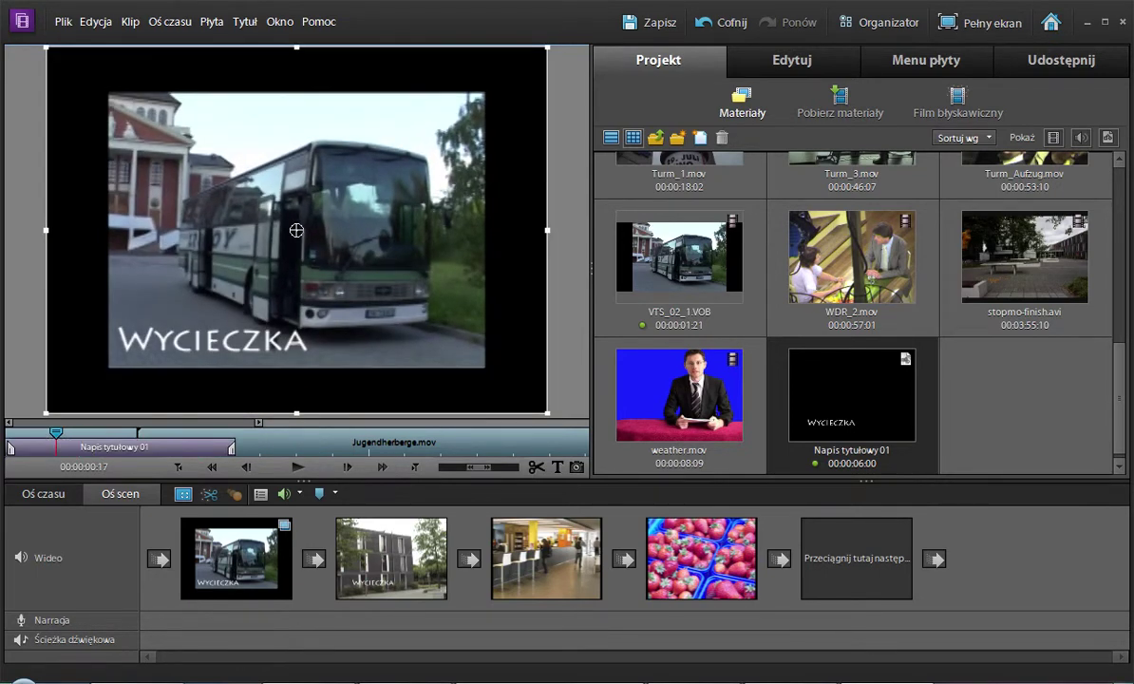
# Apply the Stary film video effect from the NewBlue — Wygląd filmu group to the Jugendherberge.mov scene.
pyautogui.click(390, 559)
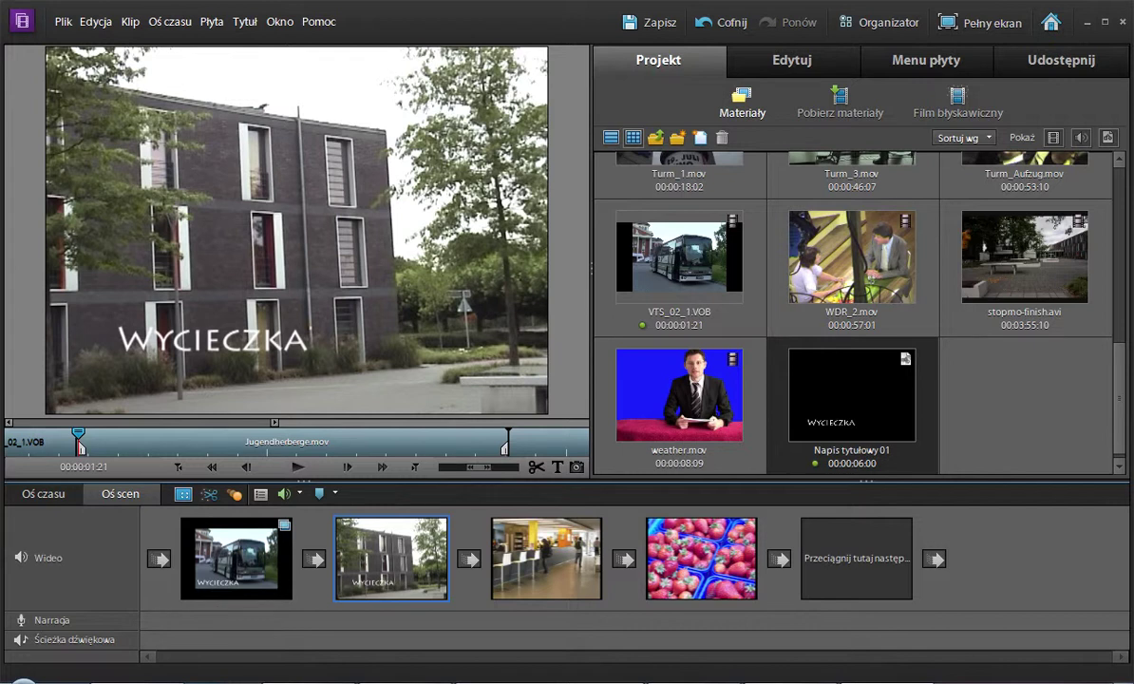
pyautogui.click(792, 62)
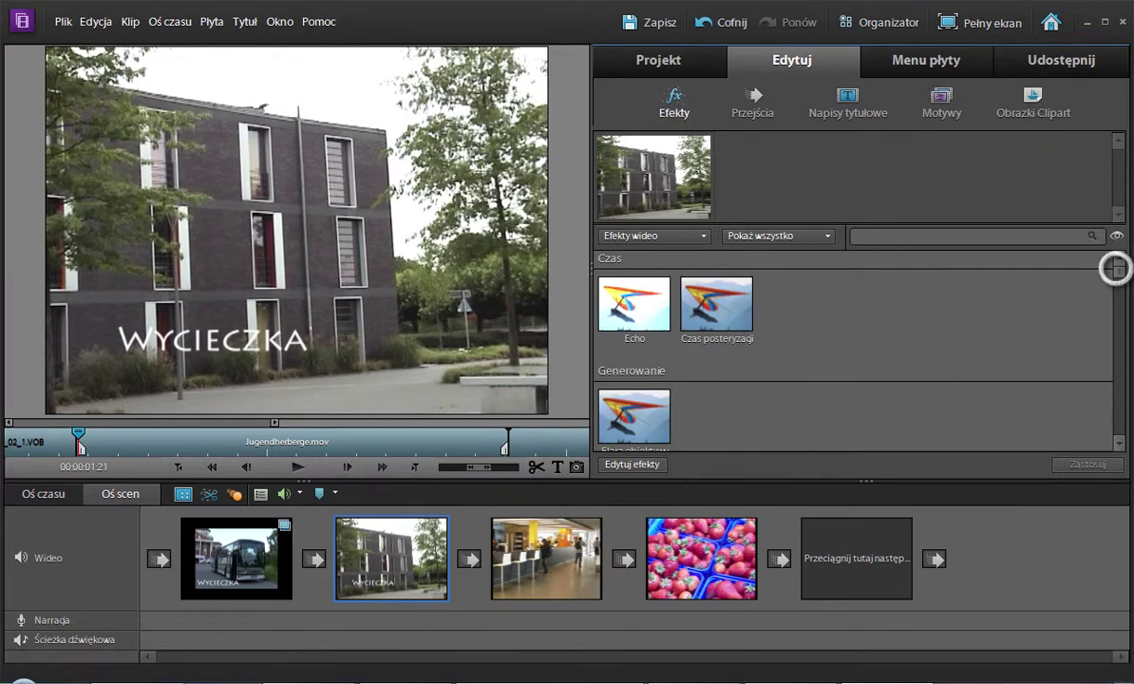
pyautogui.scroll(-6, 852, 351)
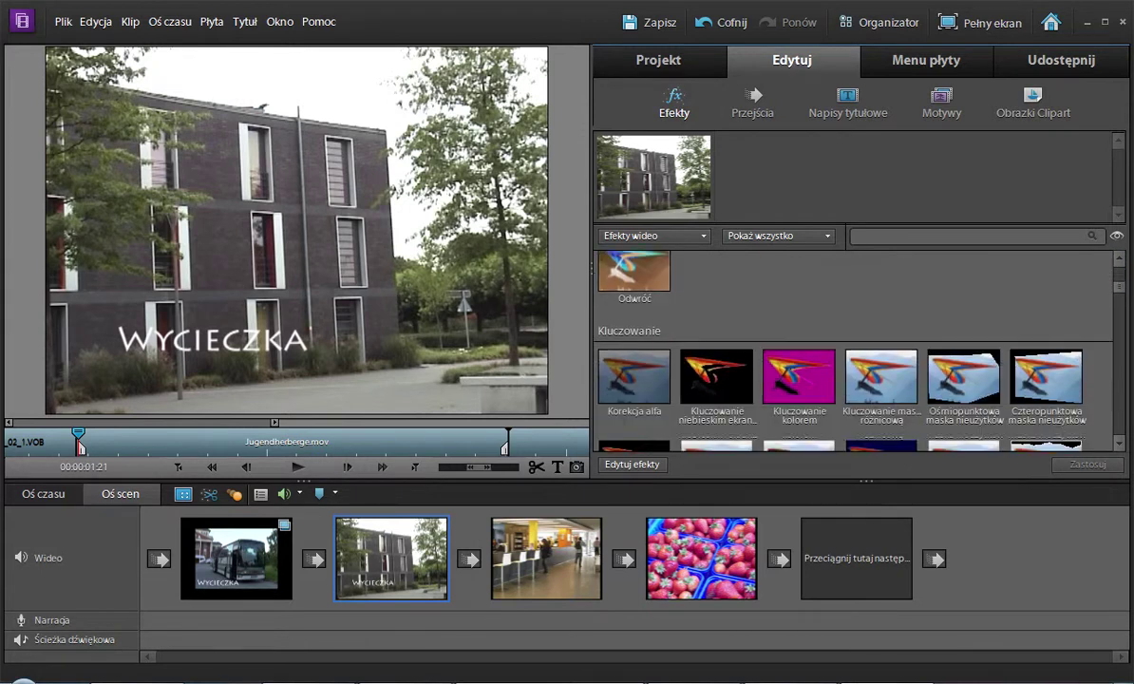
pyautogui.scroll(-8, 853, 342)
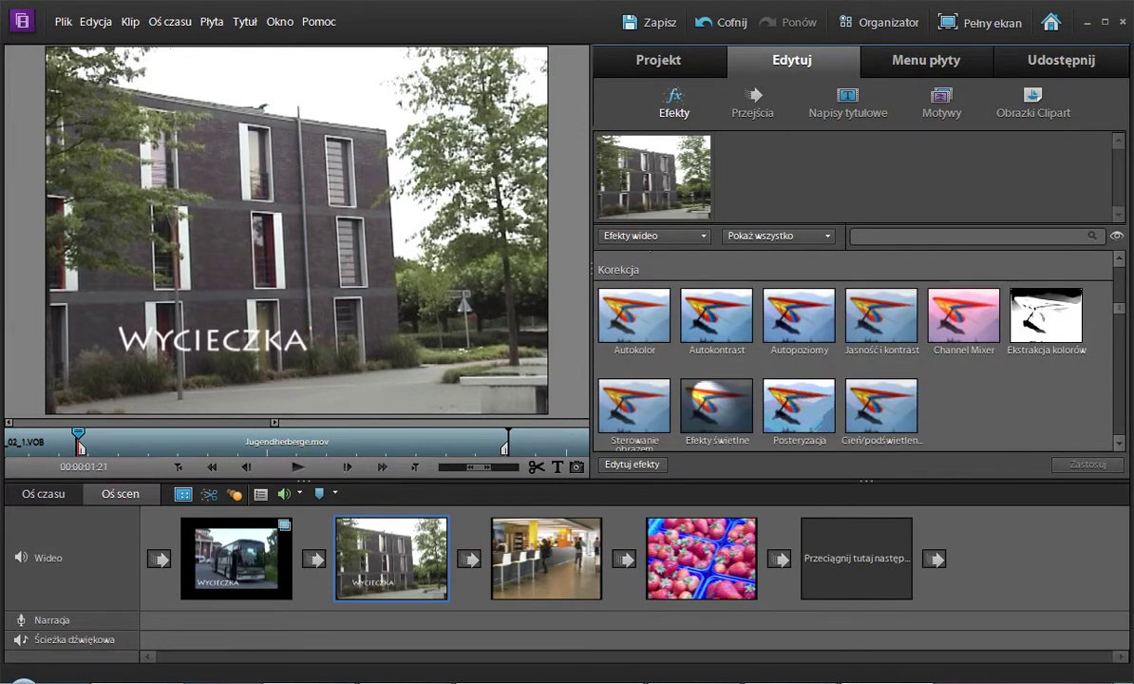
pyautogui.scroll(-8, 852, 342)
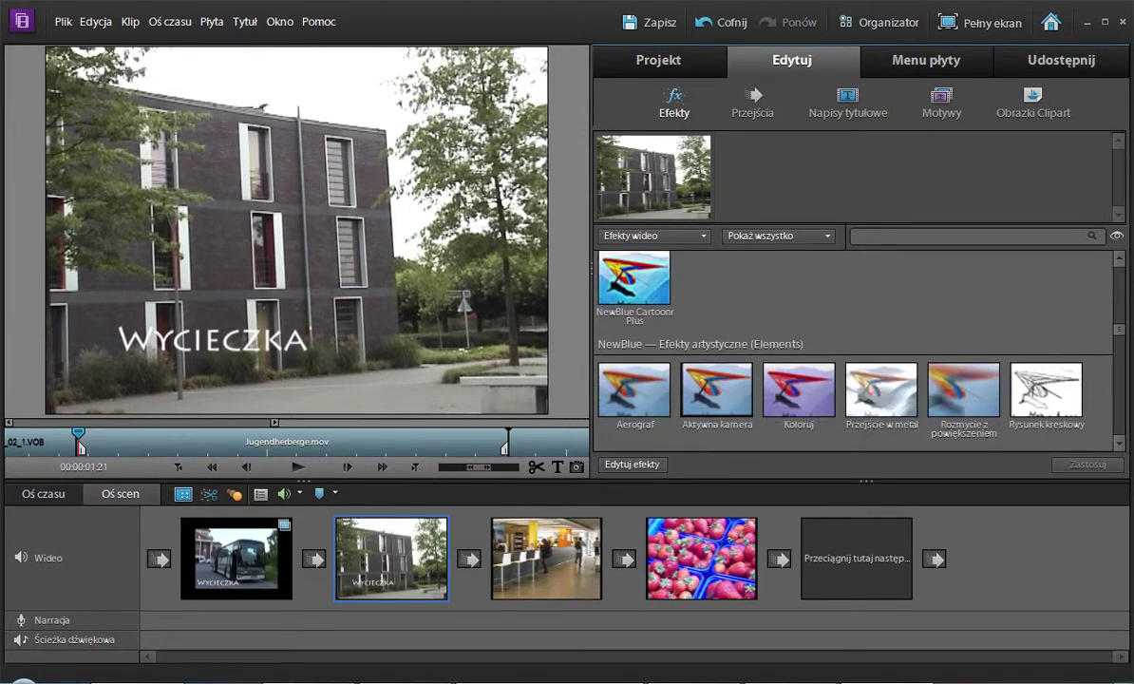
pyautogui.scroll(-8, 853, 342)
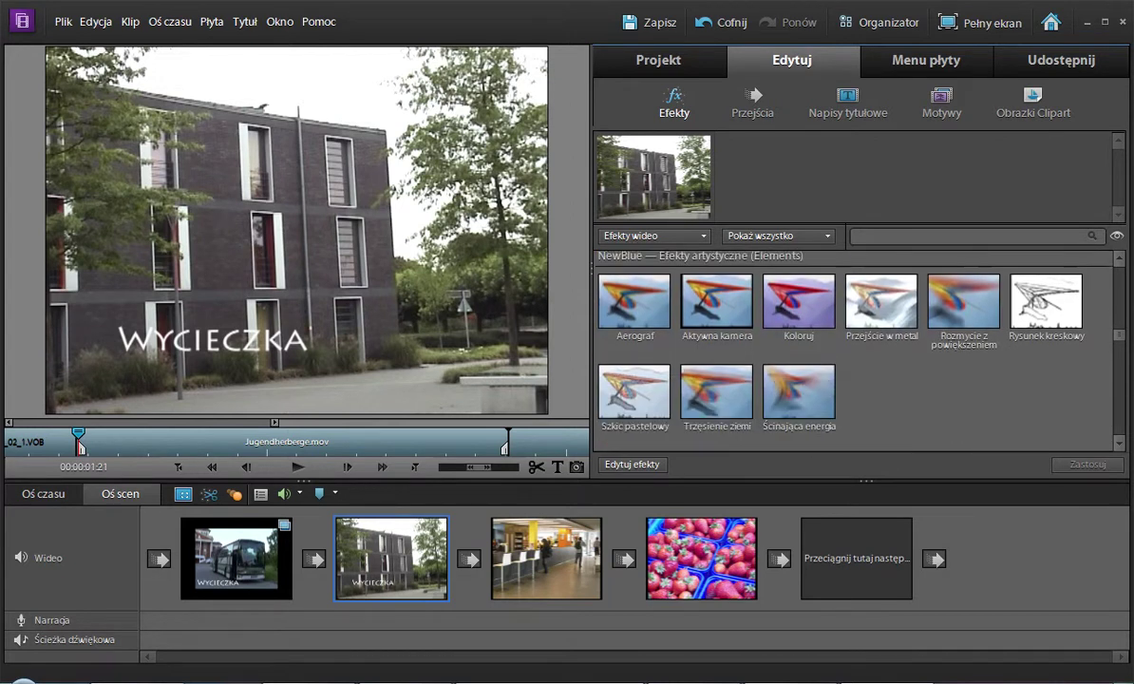
pyautogui.scroll(1, 853, 342)
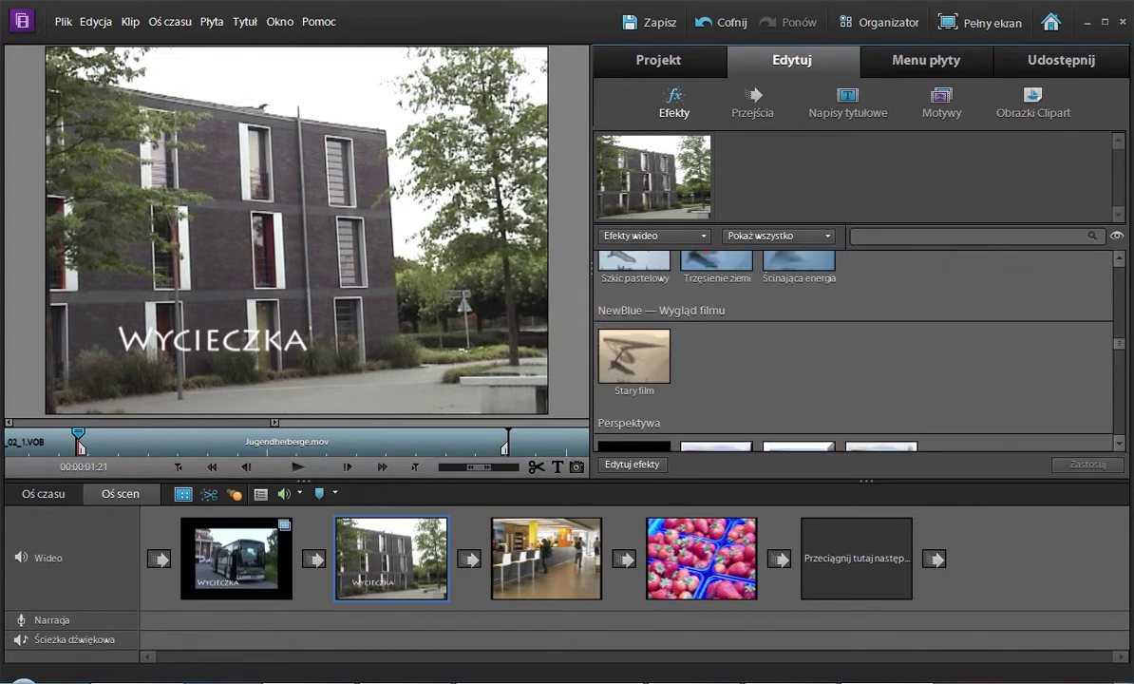
pyautogui.click(634, 357)
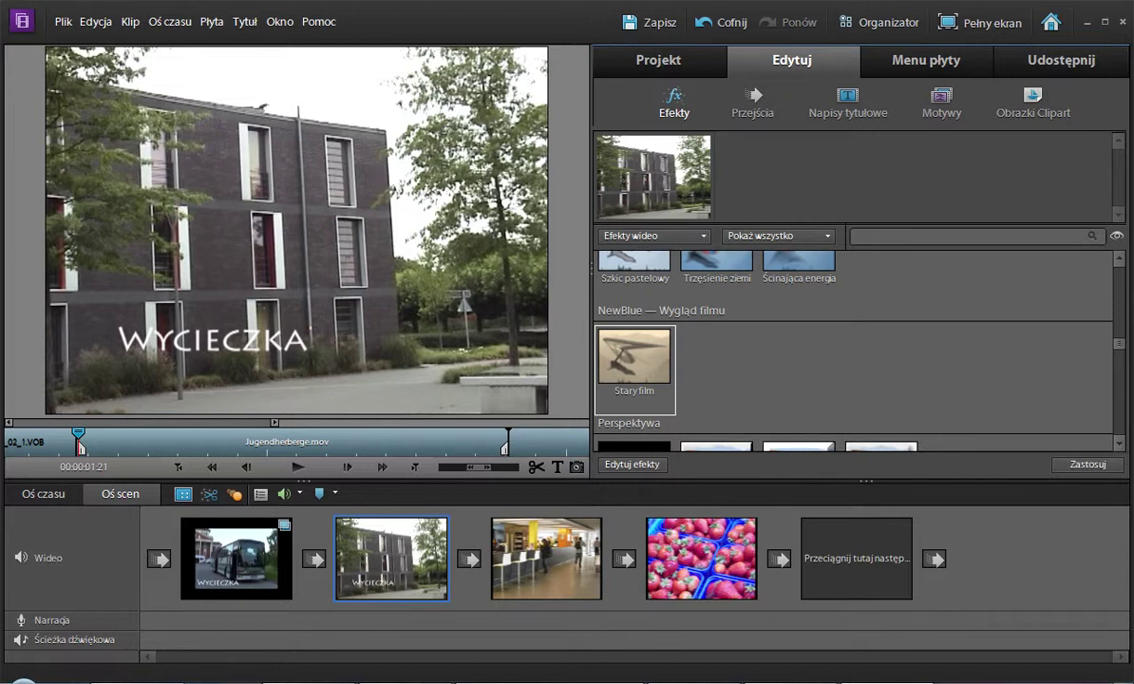
pyautogui.click(1082, 465)
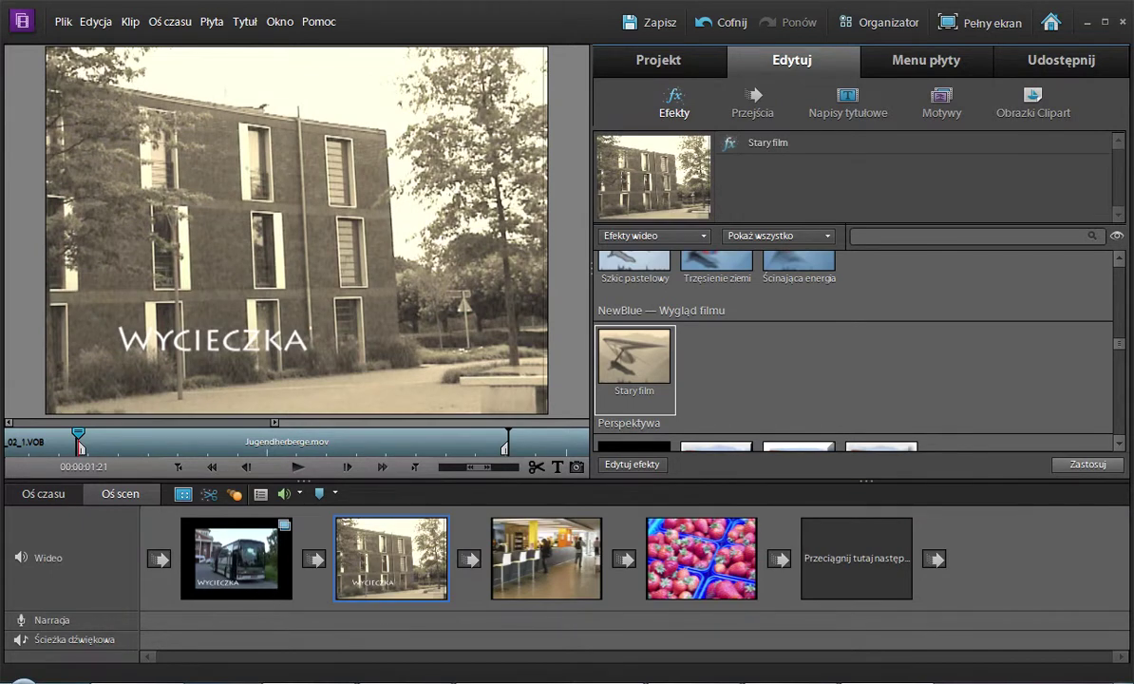
# Set the scene's Stary film effect to Uszkodzenie 59,0 %, Kolor — Sepia — Czerń i biel 70,6 % and Wahanie 4, and preview it.
pyautogui.moveTo(79, 434); pyautogui.dragTo(393, 434)
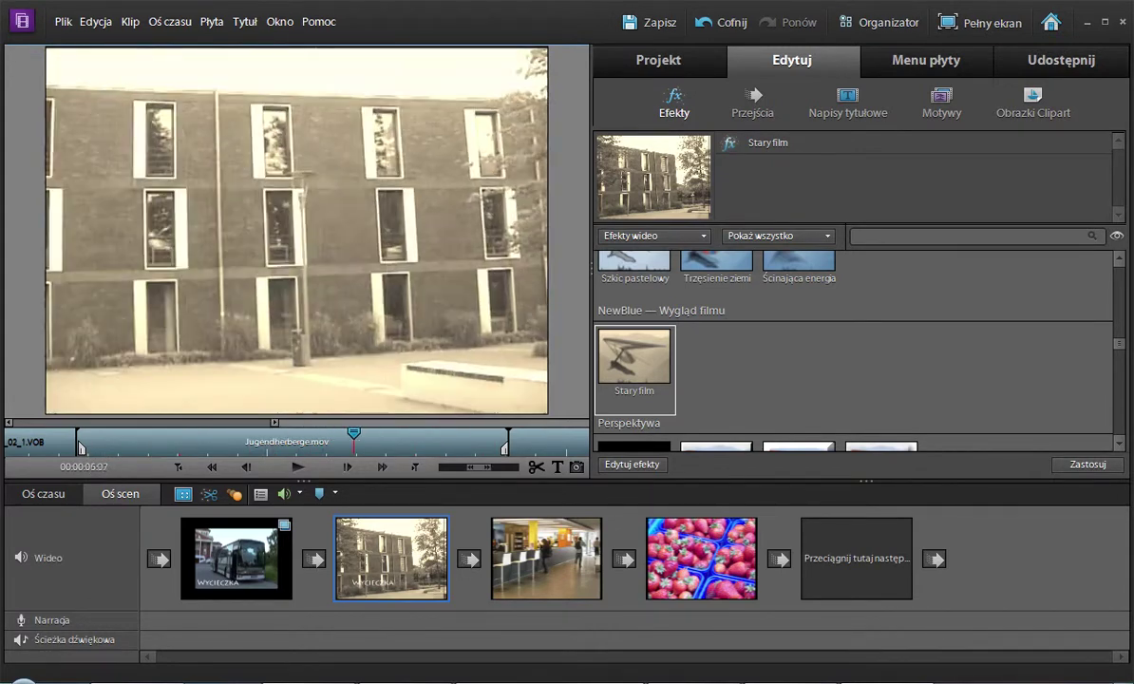
pyautogui.click(632, 465)
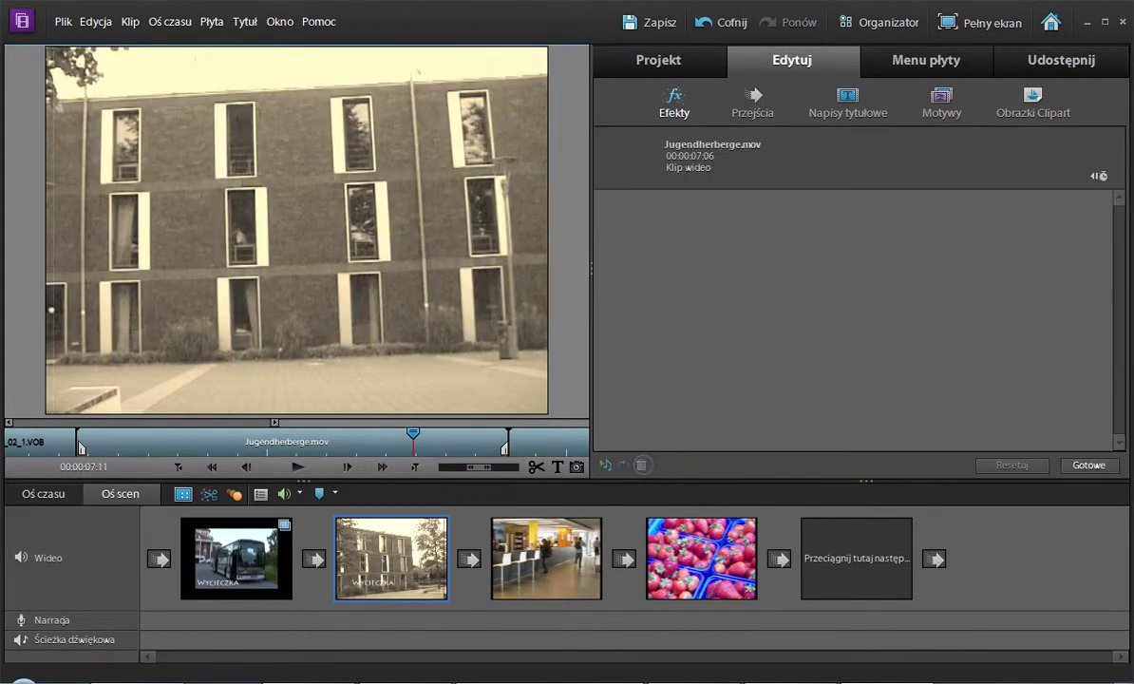
pyautogui.click(616, 235)
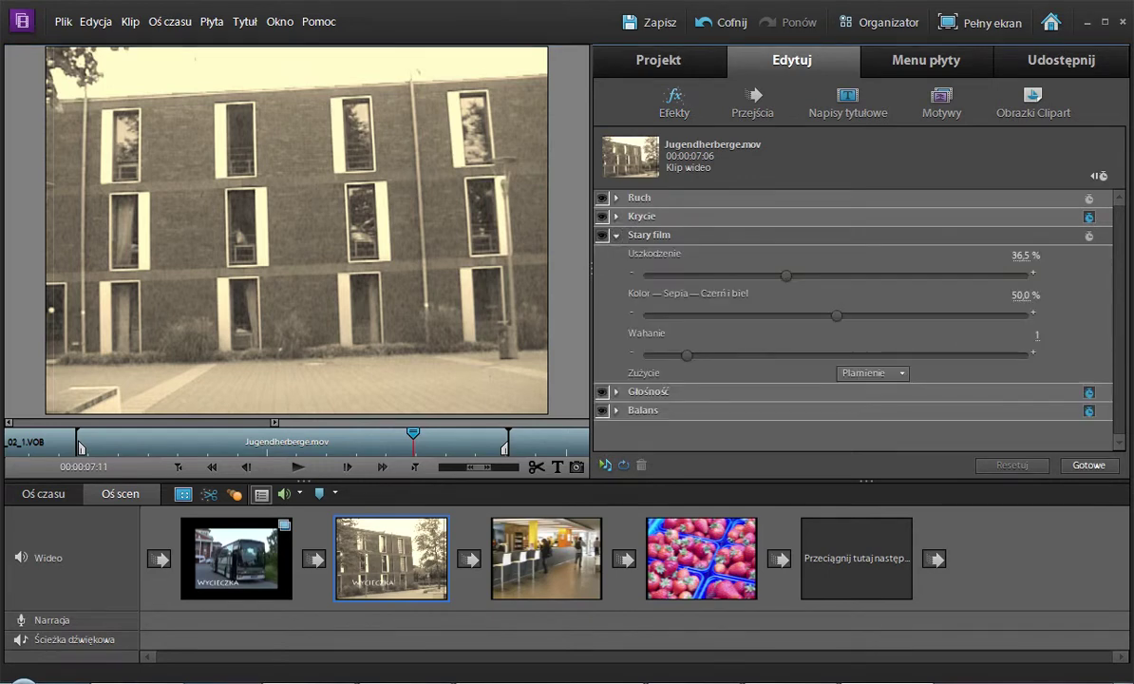
pyautogui.moveTo(785, 276); pyautogui.dragTo(870, 276)
pyautogui.moveTo(836, 316); pyautogui.dragTo(914, 315)
pyautogui.moveTo(687, 355); pyautogui.dragTo(802, 355)
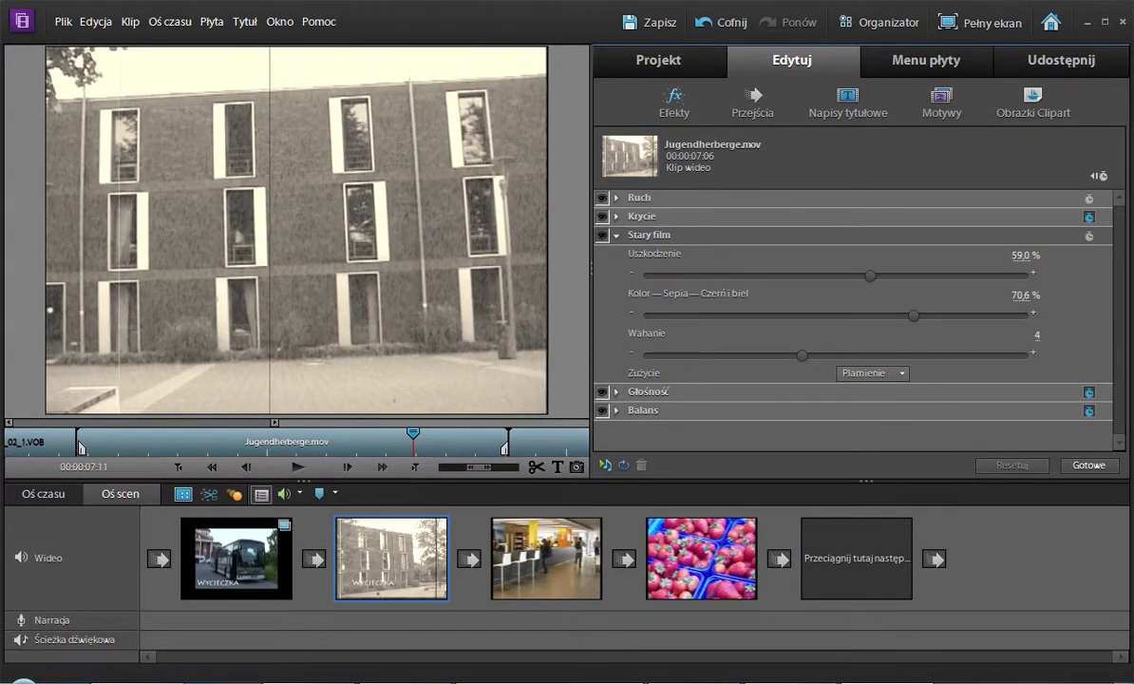
pyautogui.moveTo(413, 434); pyautogui.dragTo(174, 434)
pyautogui.click(616, 235)
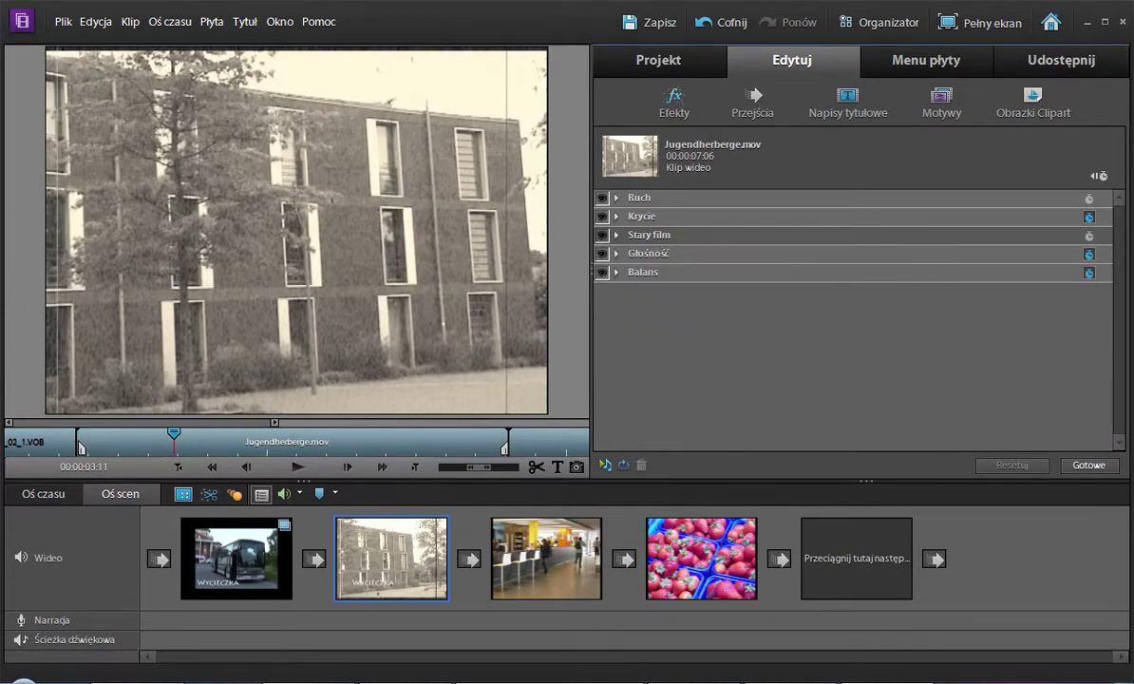
pyautogui.click(1089, 465)
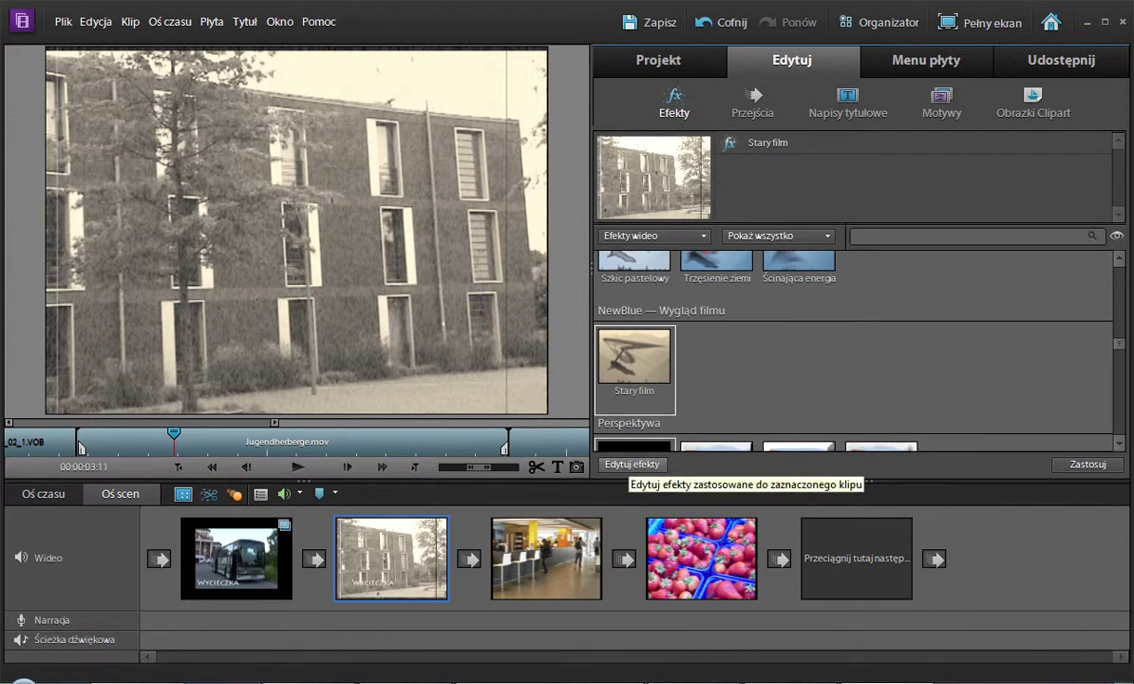
# Look through the remaining video effect groups, including Rozmycie i wyostrzenie, Scalanie wideo and Sterowanie obrazem.
pyautogui.scroll(-10, 855, 351)
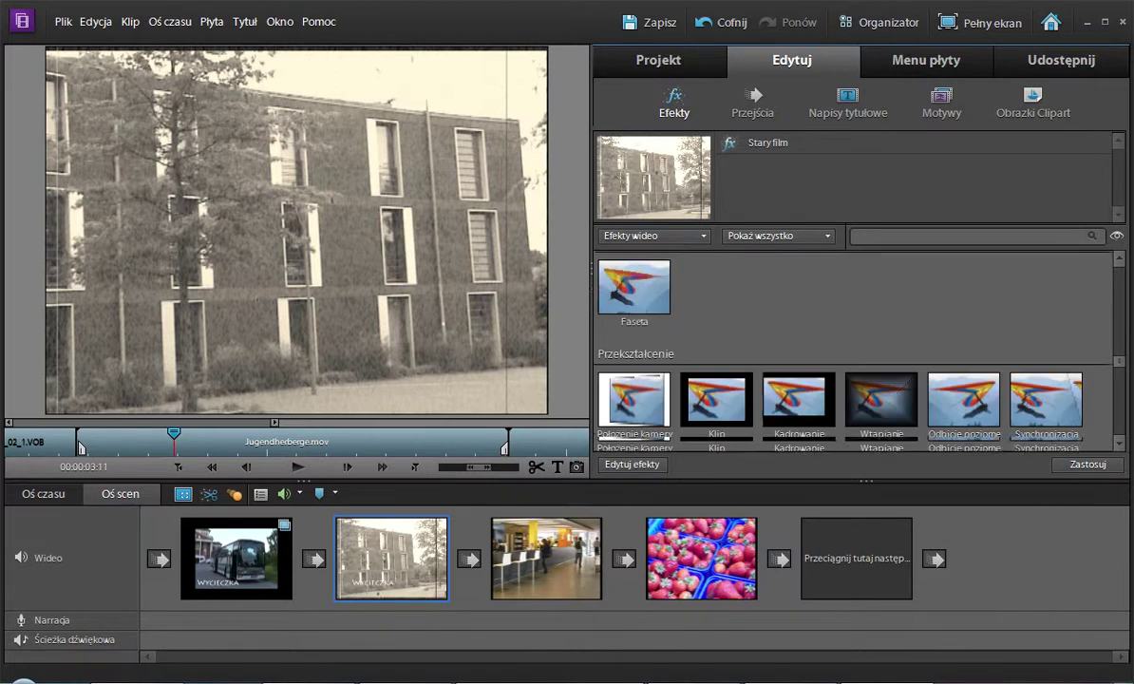
pyautogui.scroll(-10, 855, 346)
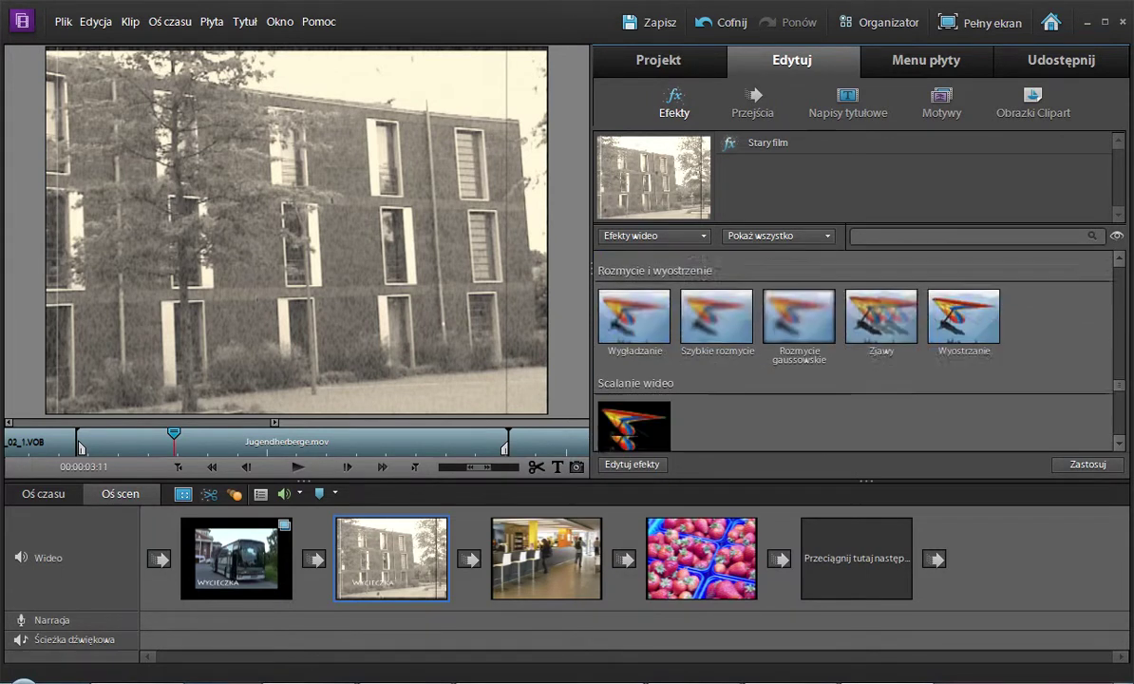
pyautogui.scroll(-5, 855, 351)
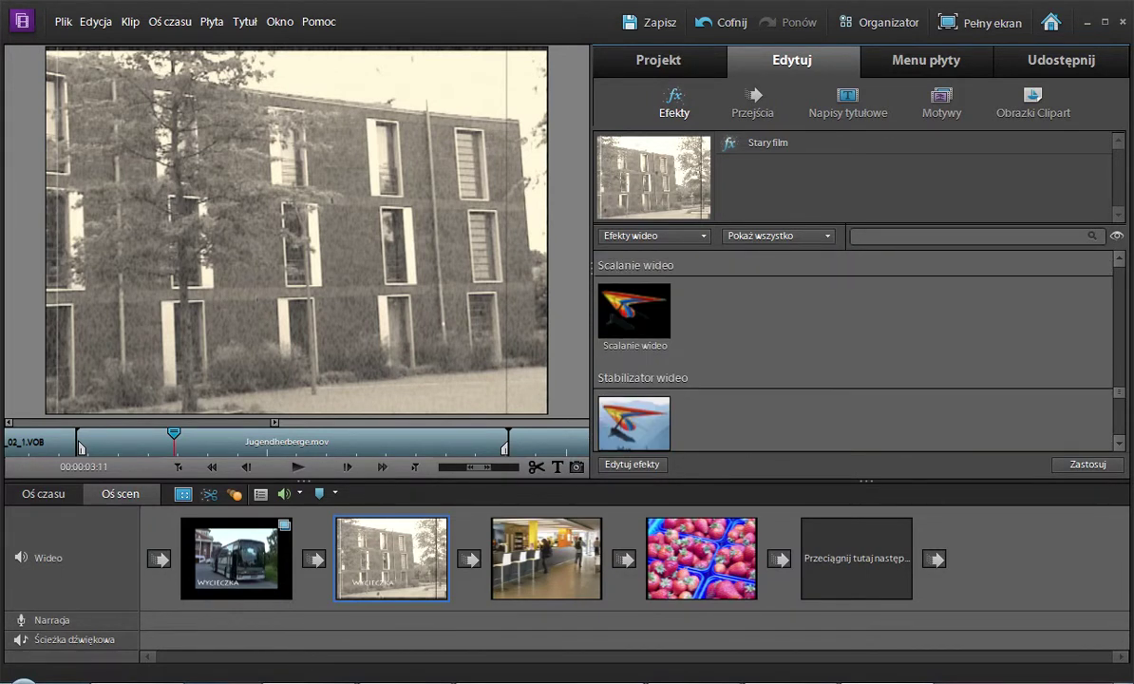
pyautogui.scroll(-8, 855, 351)
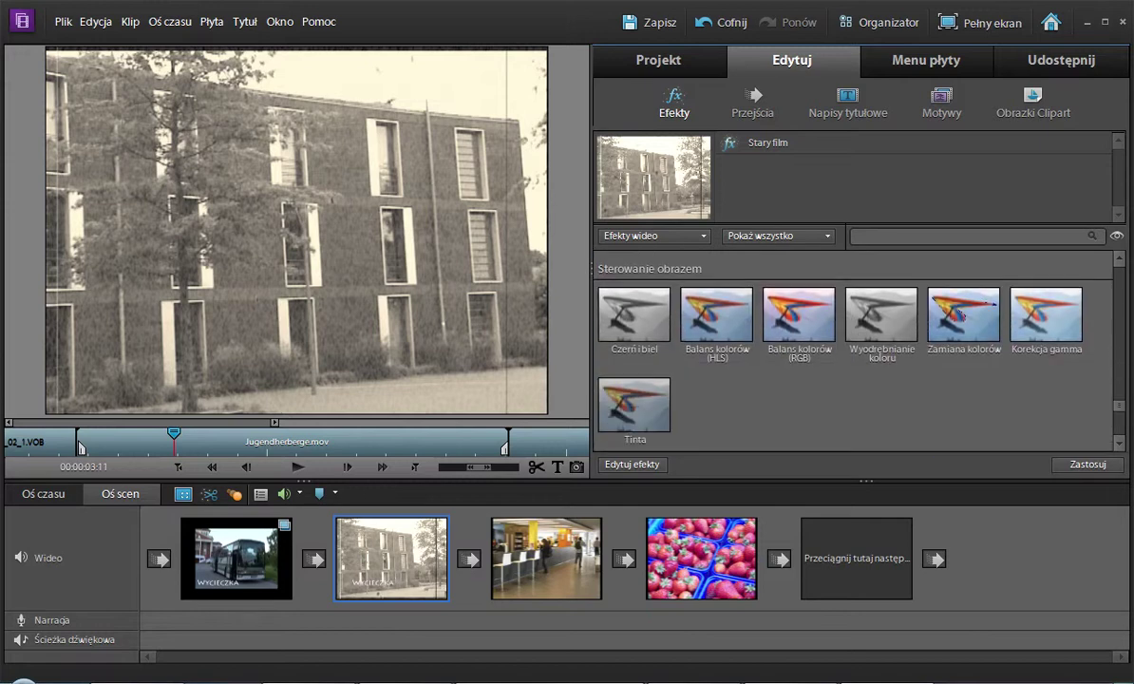
pyautogui.scroll(-8, 854, 351)
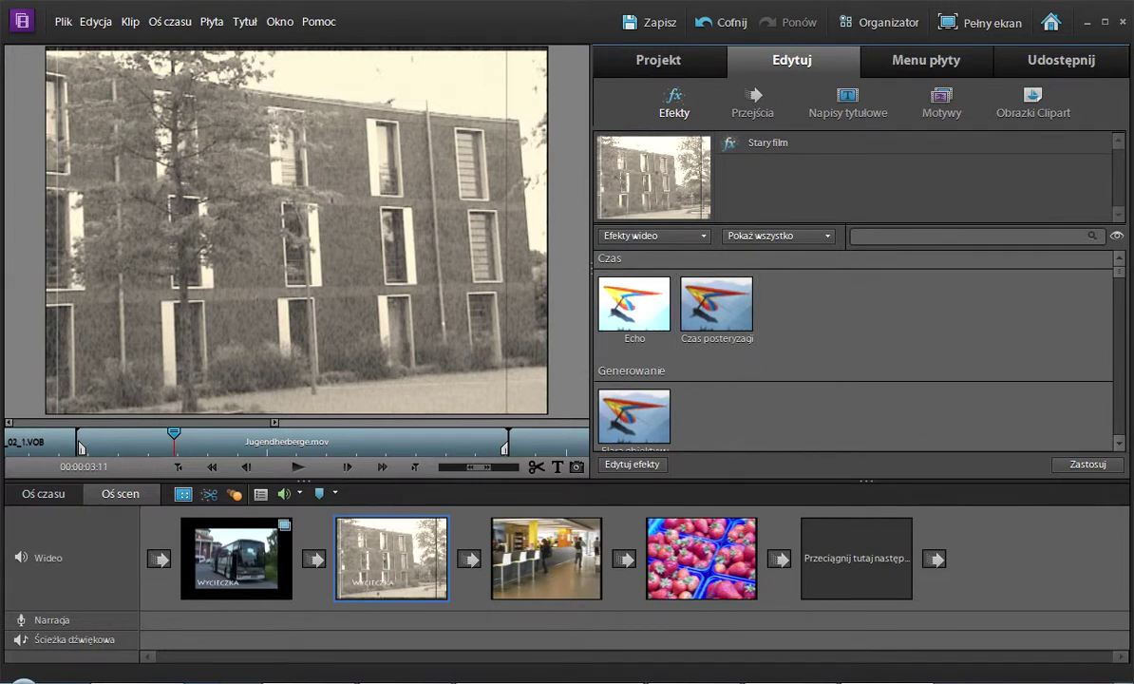
# Add the Eksplozja pudełka video transition between the JH_Innen.AVI and Erdbeeren.AVI scenes and play it back.
pyautogui.click(753, 103)
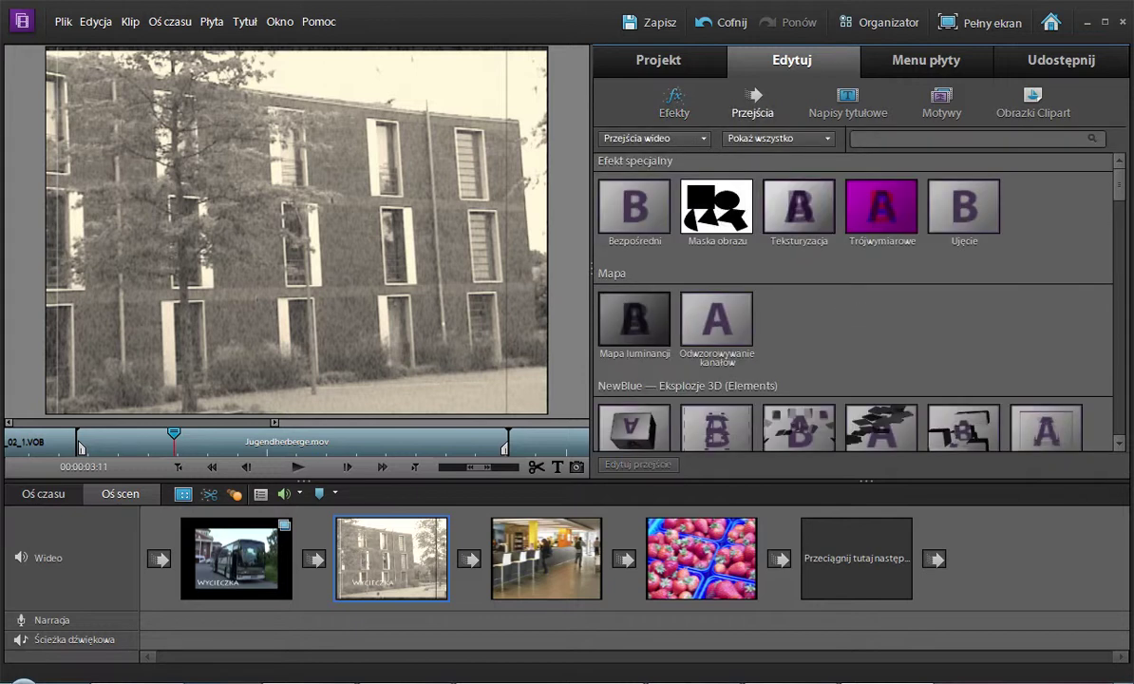
pyautogui.scroll(-3, 855, 304)
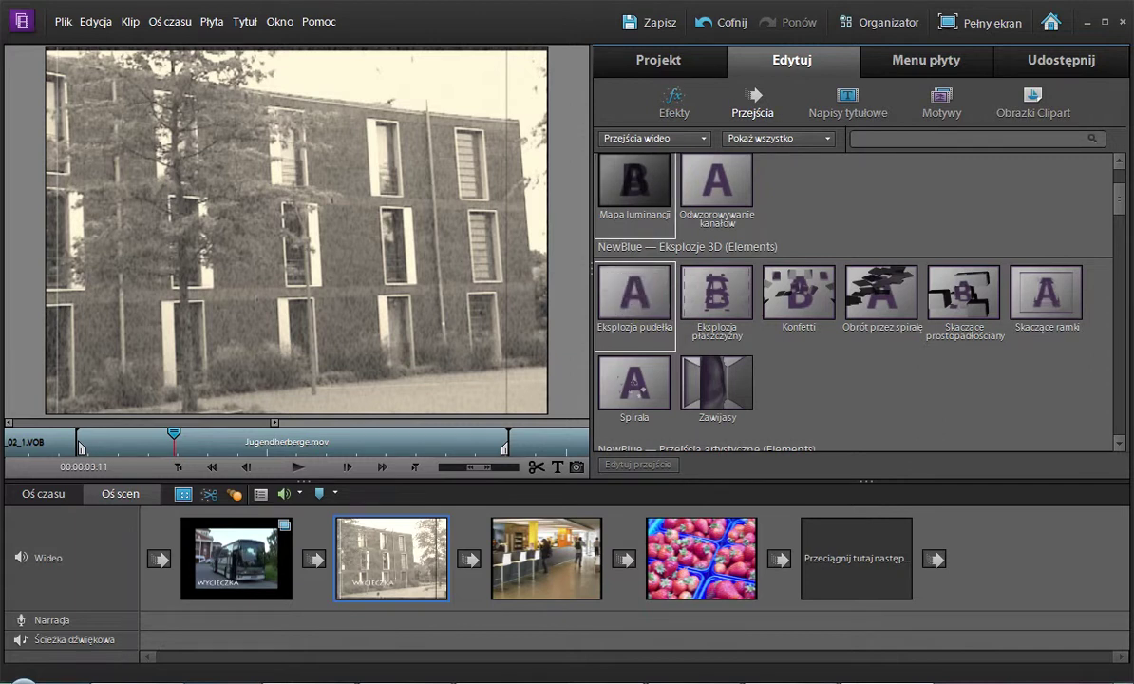
pyautogui.moveTo(635, 292); pyautogui.dragTo(623, 558)
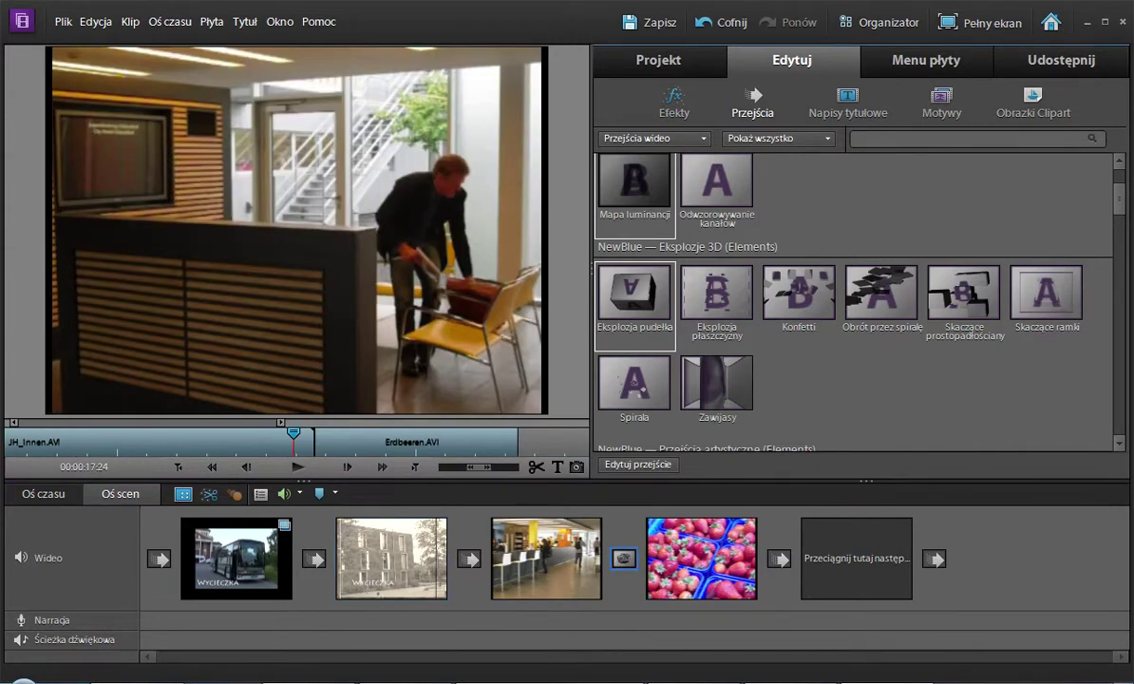
pyautogui.click(297, 466)
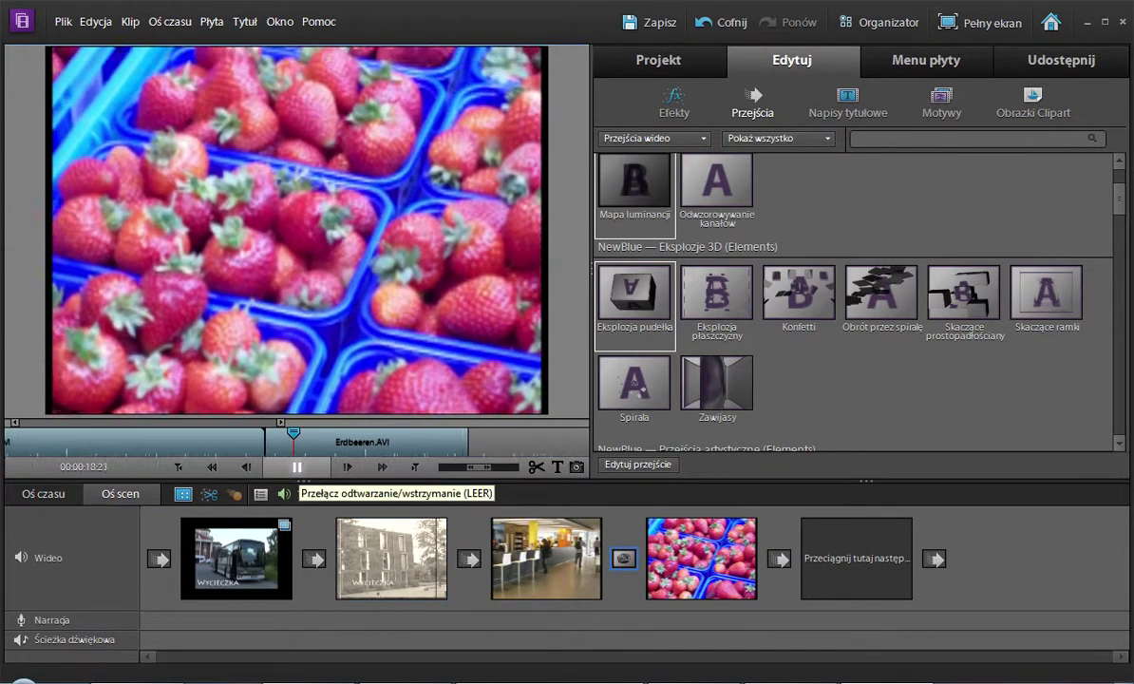
pyautogui.click(297, 467)
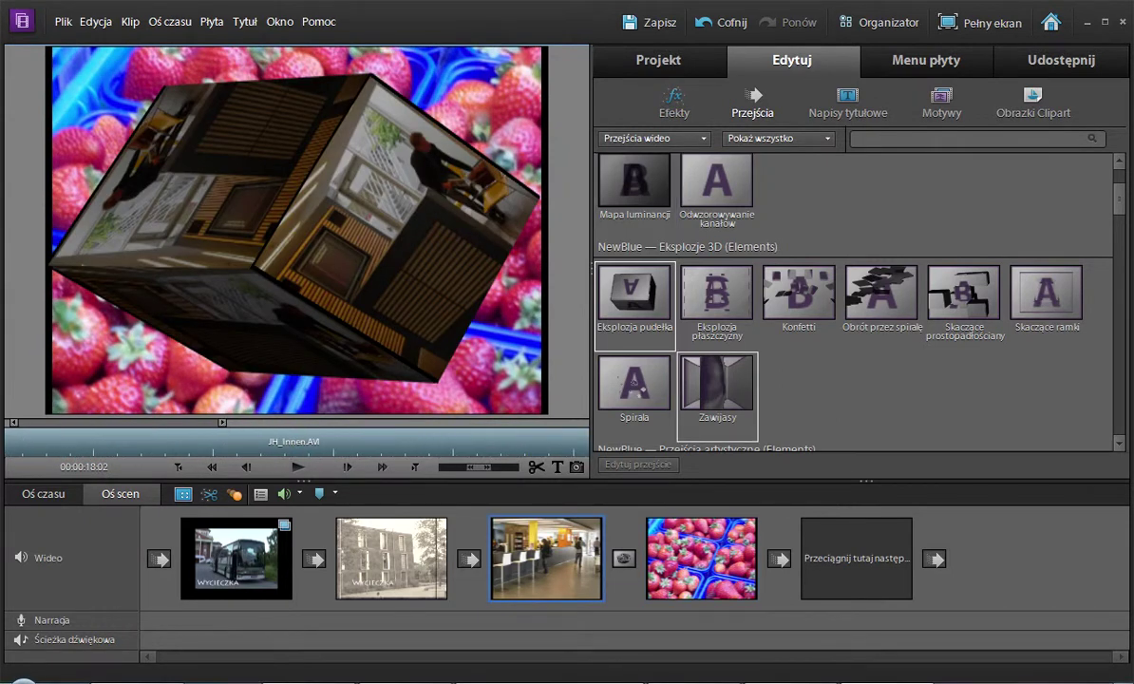
# Replace the transition between the JH_Innen.AVI and strawberry scenes with Zawijasy and check it in the preview.
pyautogui.moveTo(717, 383); pyautogui.dragTo(623, 559)
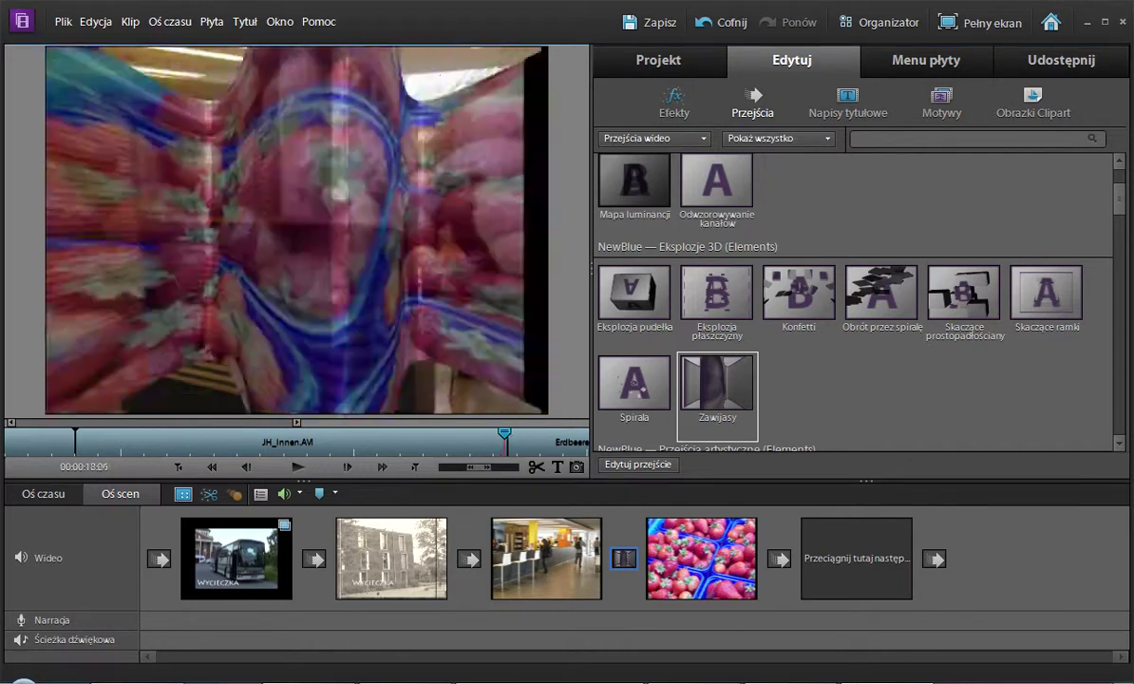
pyautogui.moveTo(491, 433)
pyautogui.mouseDown()
pyautogui.moveTo(515, 433)
pyautogui.moveTo(487, 433)
pyautogui.mouseUp()
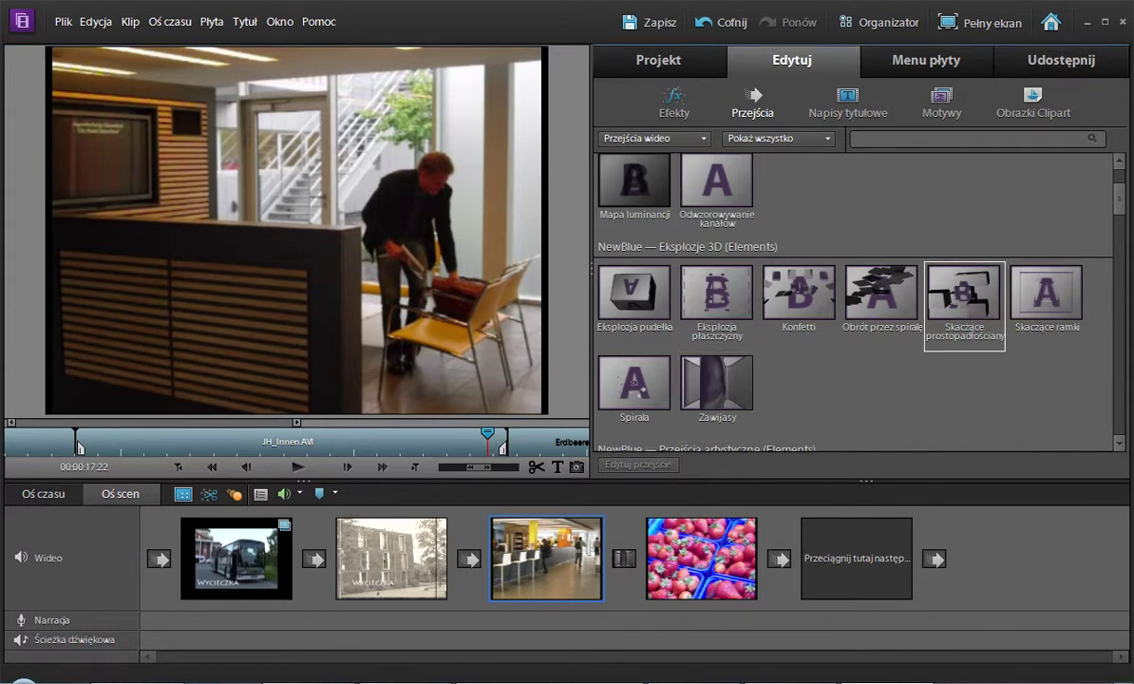
# Add the Skaczące prostopadłościany transition between the bus scene and the Jugendherberge.mov scene and play it back.
pyautogui.moveTo(964, 294); pyautogui.dragTo(313, 558)
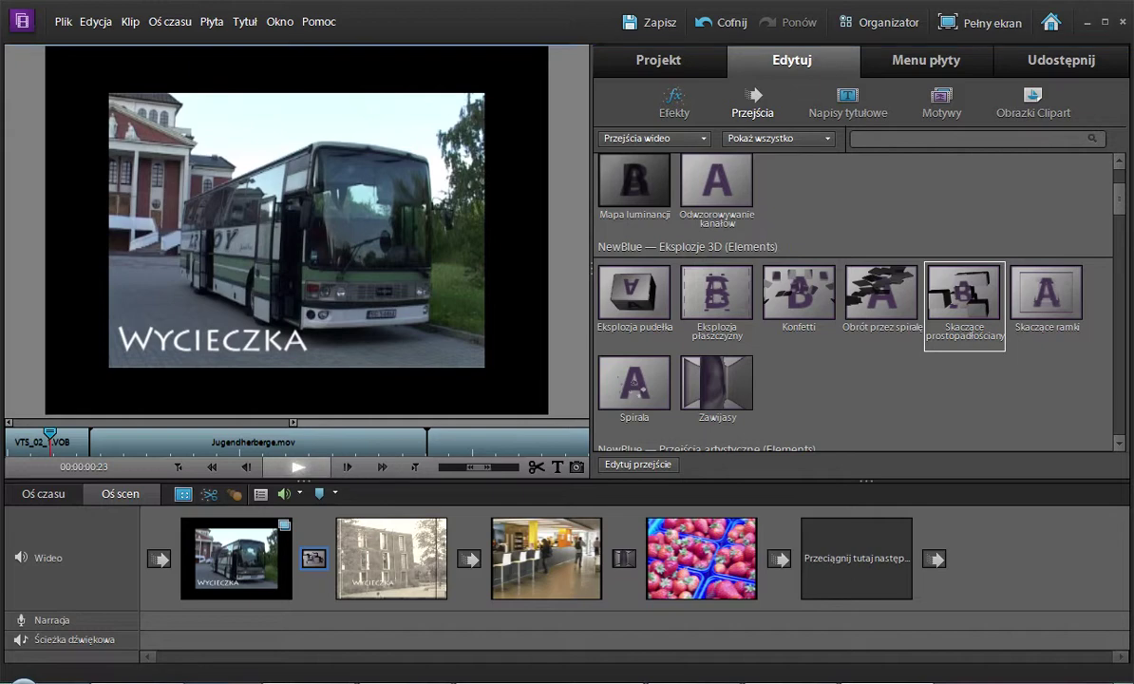
pyautogui.click(297, 467)
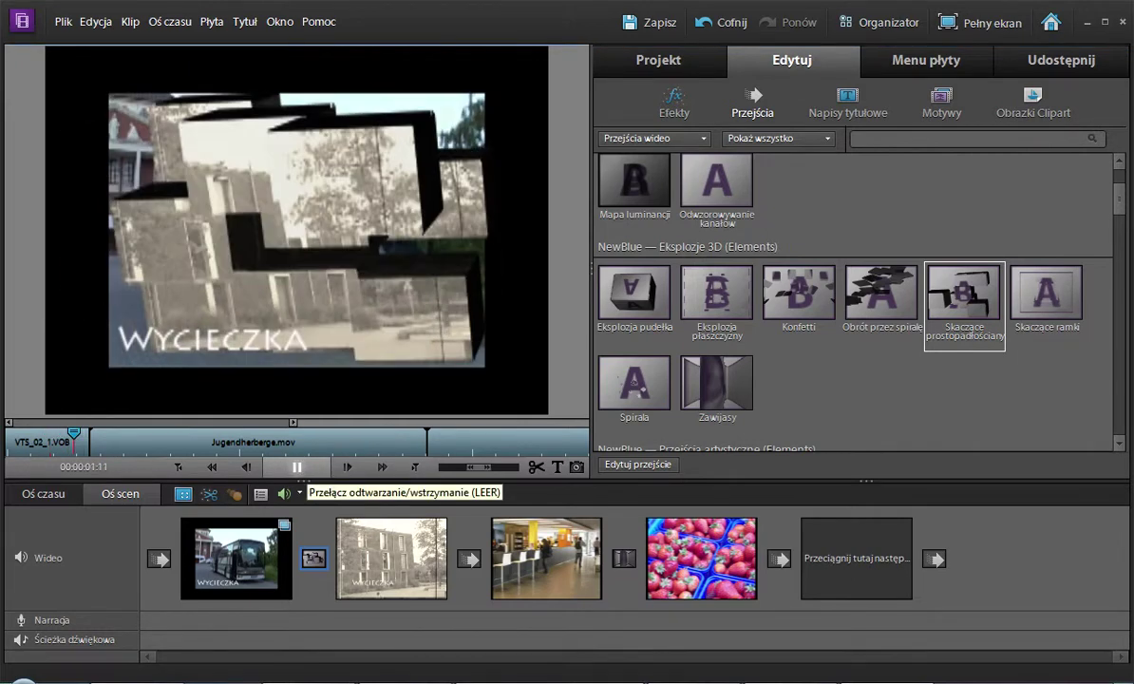
pyautogui.click(297, 467)
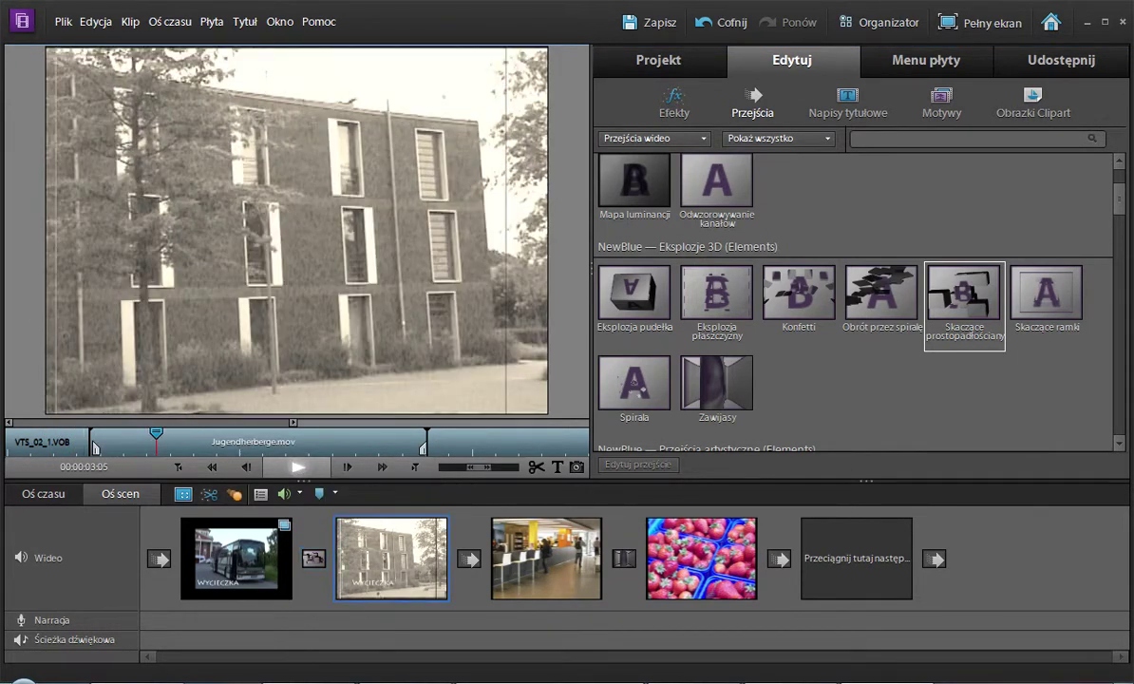
pyautogui.moveTo(95, 446); pyautogui.dragTo(80, 447)
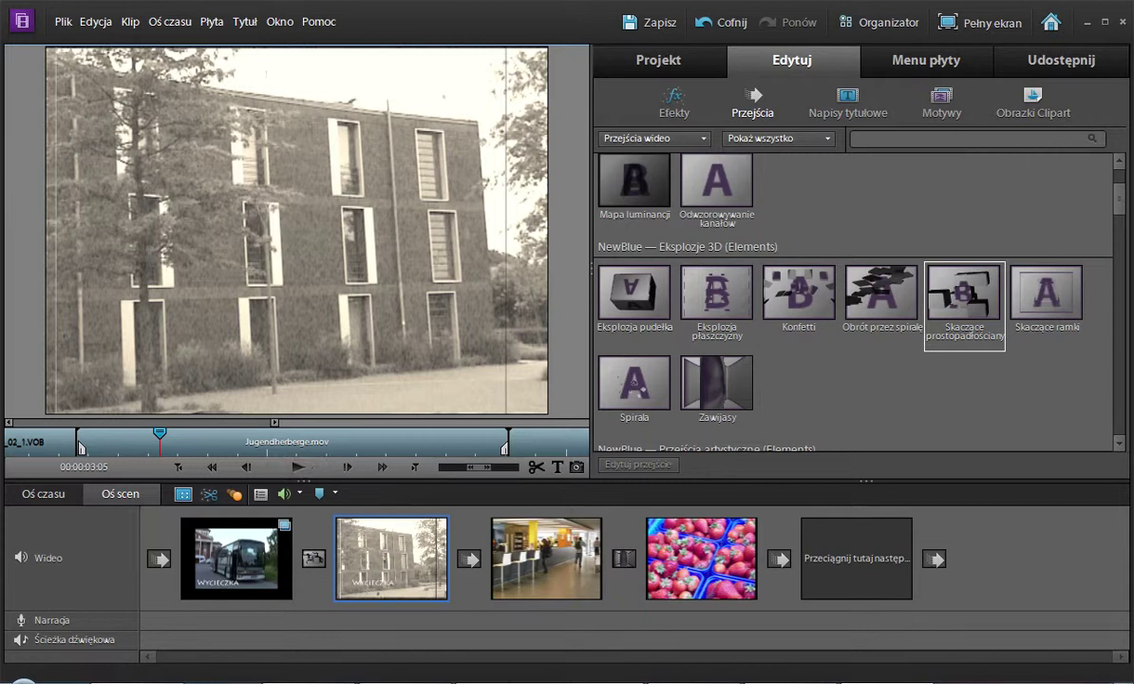
# Try to record a voice narration starting at 00:00:03:05 in the Jugendherberge.mov scene, and close the narration recorder.
pyautogui.click(299, 493)
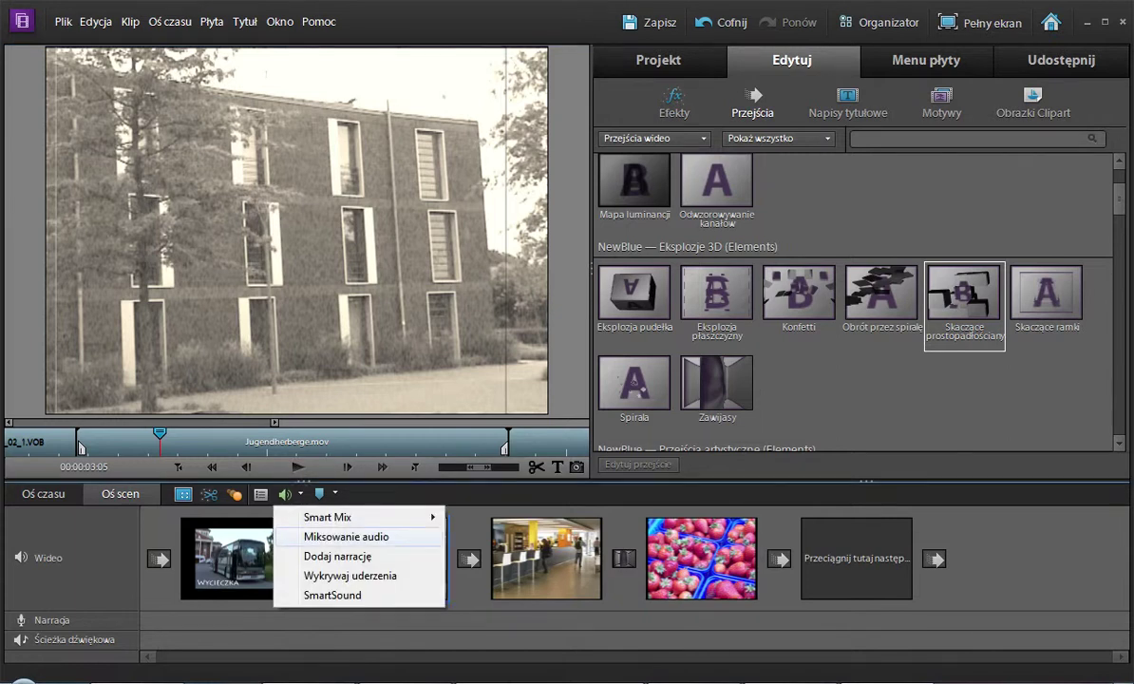
pyautogui.click(337, 556)
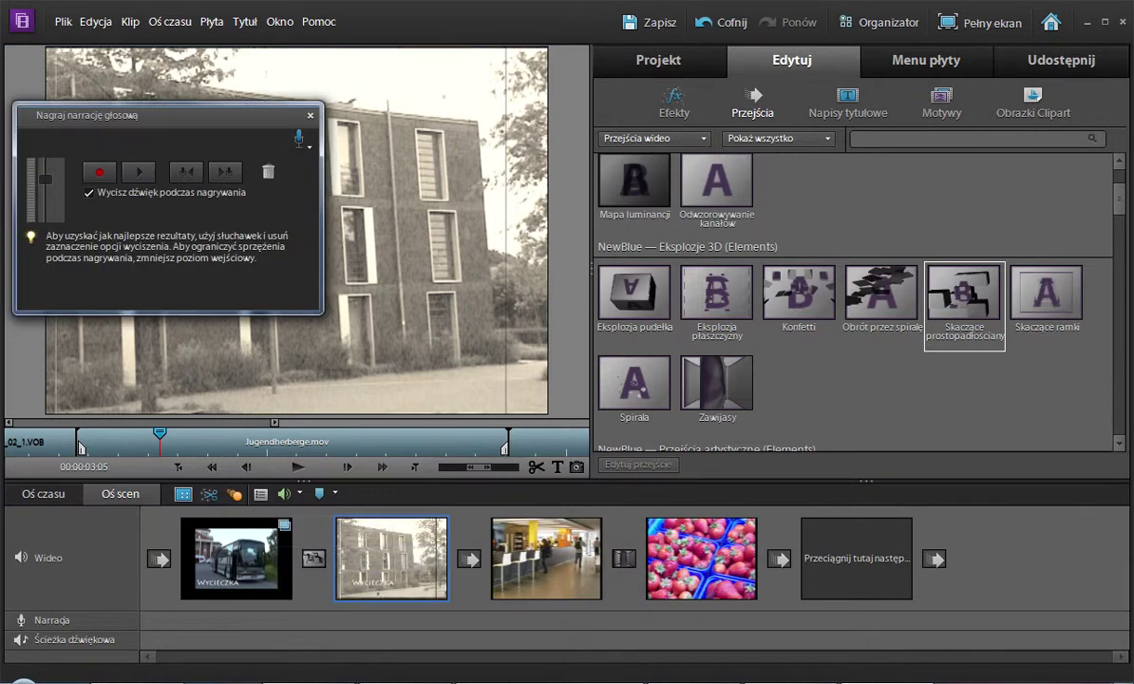
pyautogui.moveTo(164, 115); pyautogui.dragTo(358, 194)
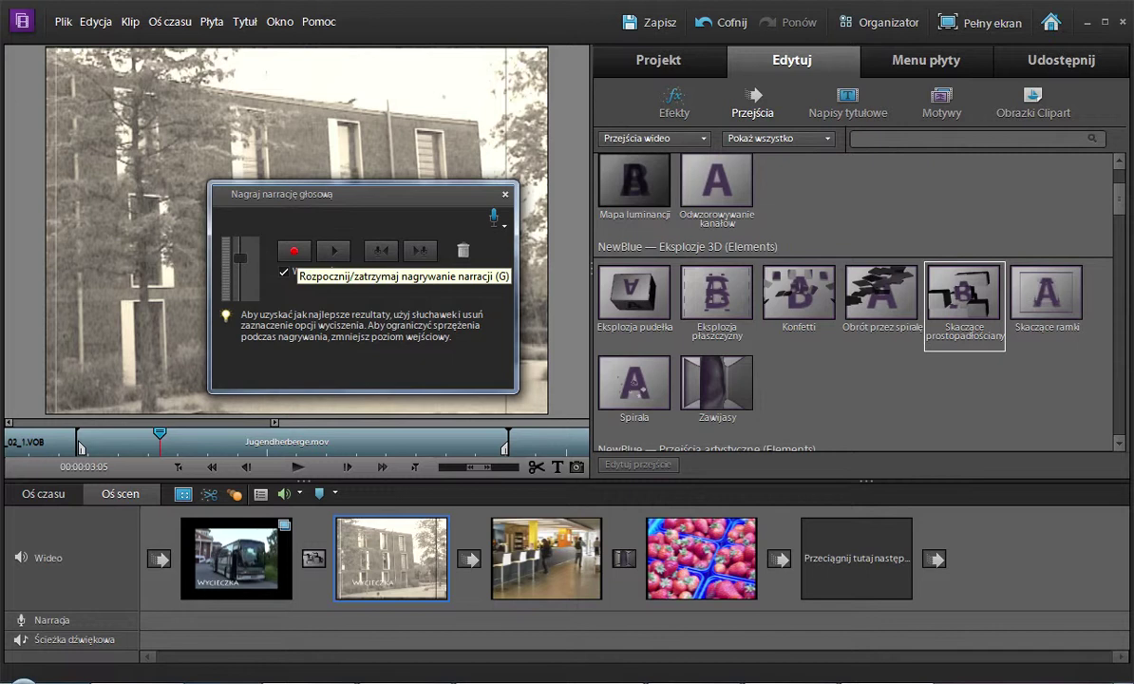
pyautogui.click(294, 252)
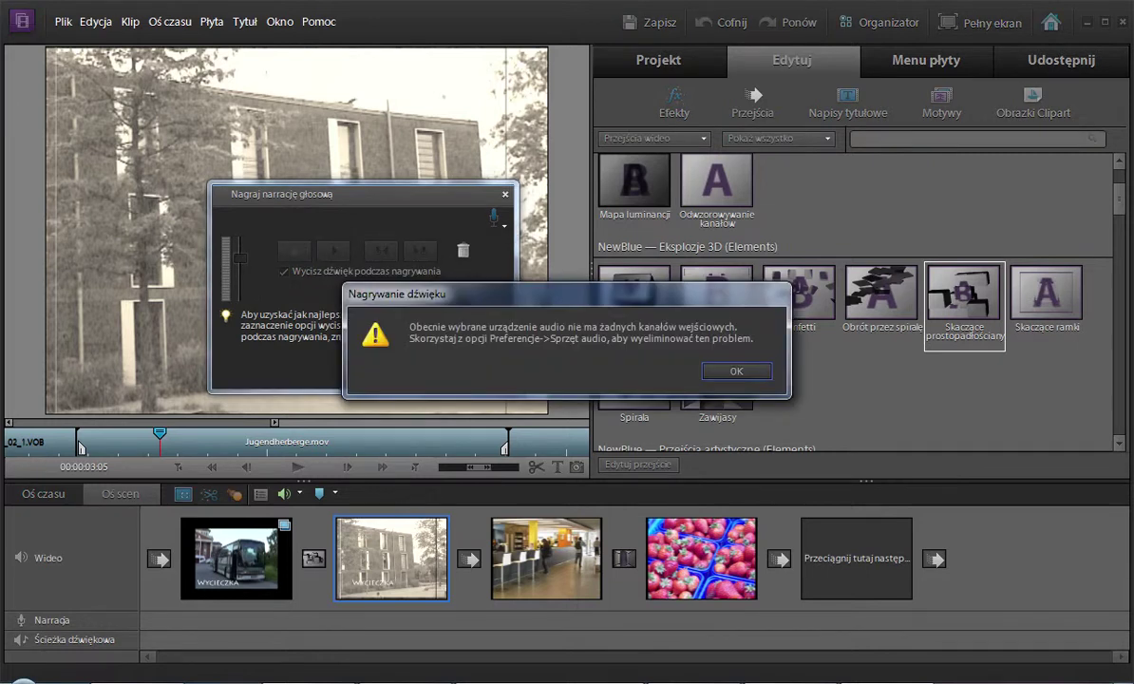
pyautogui.click(734, 371)
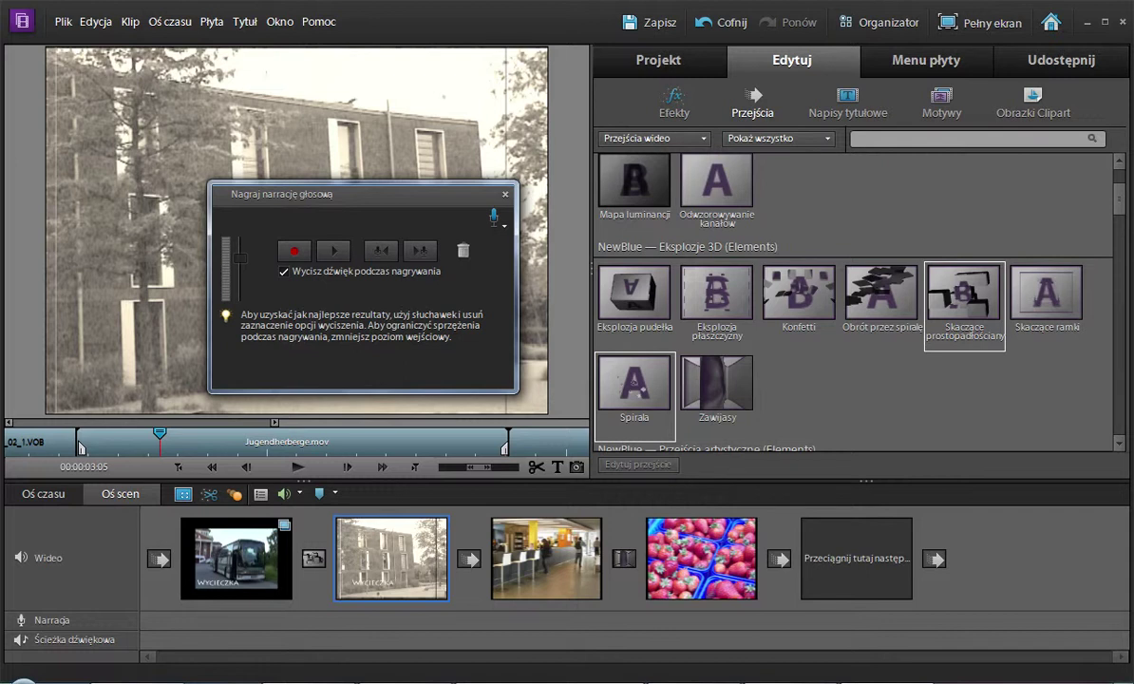
pyautogui.press('Escape')
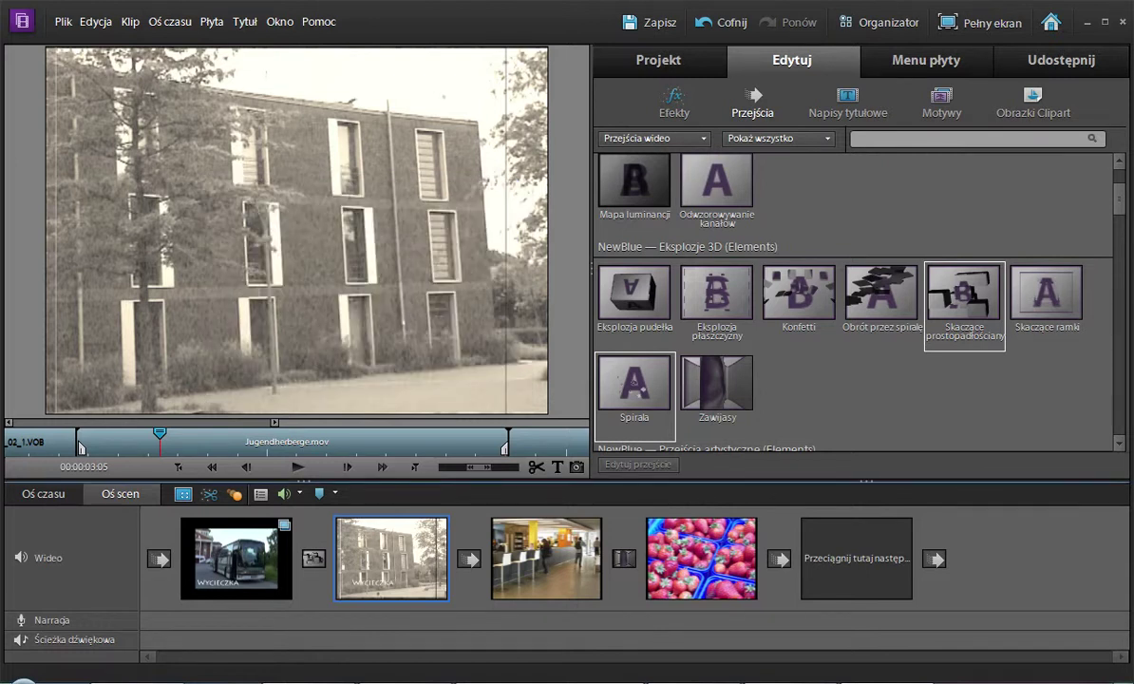
# Open the SmartSound music library and audition the Core Foundations tracks from Clear Vision through Global Vibes.
pyautogui.click(300, 493)
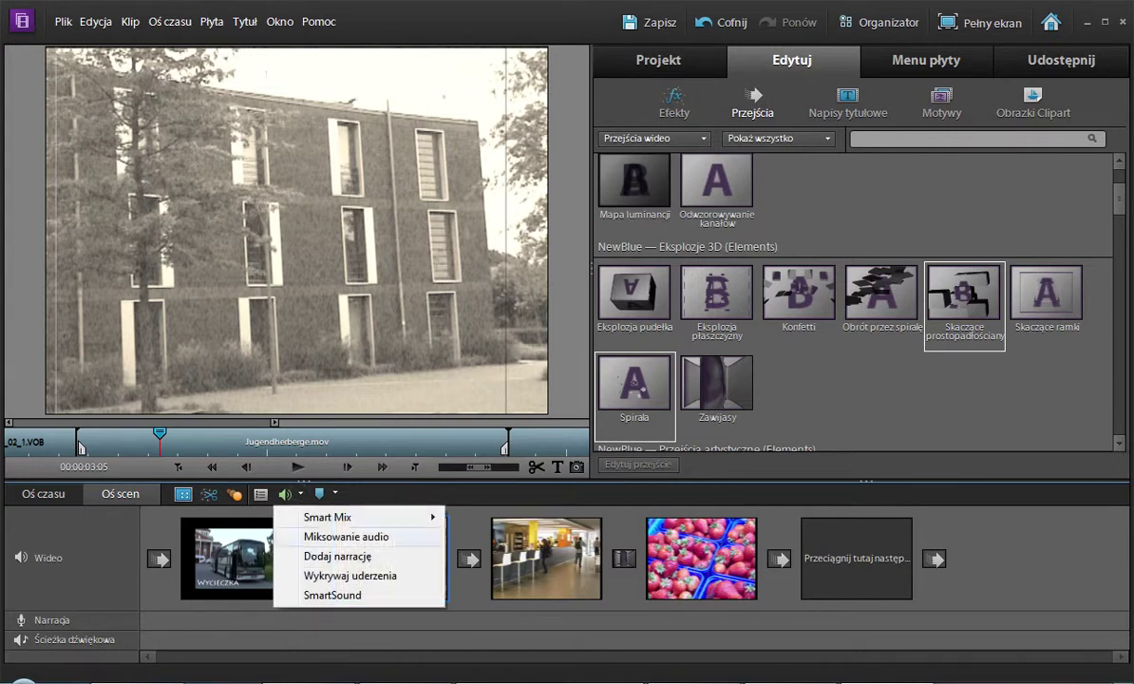
pyautogui.click(295, 556)
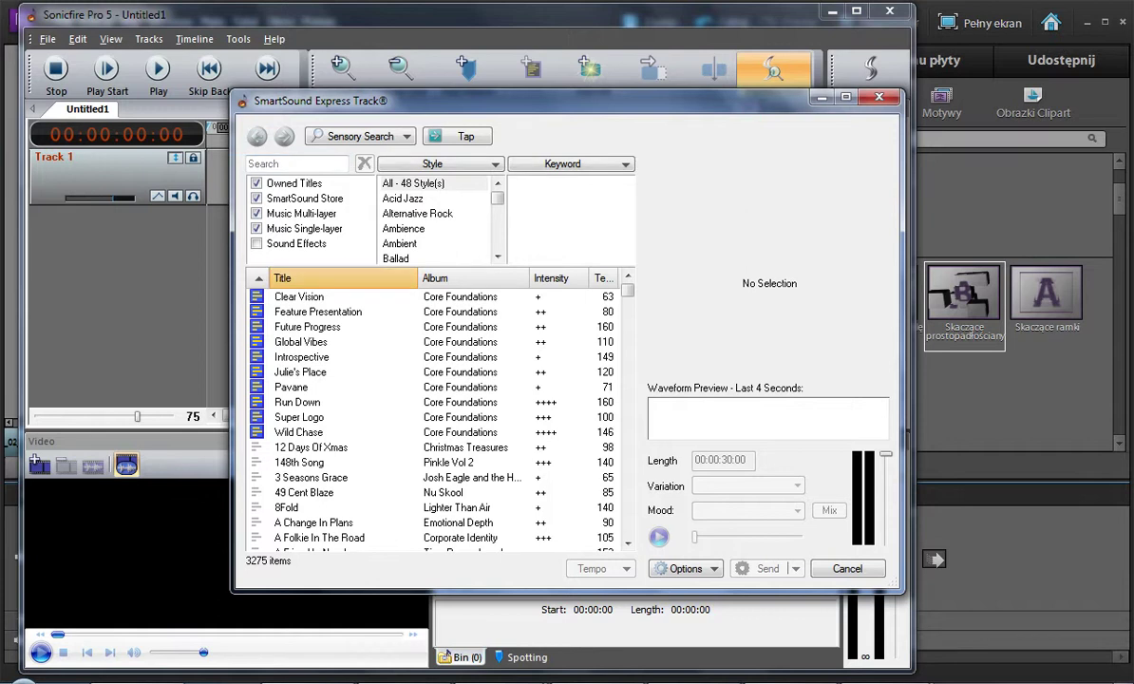
pyautogui.click(306, 296)
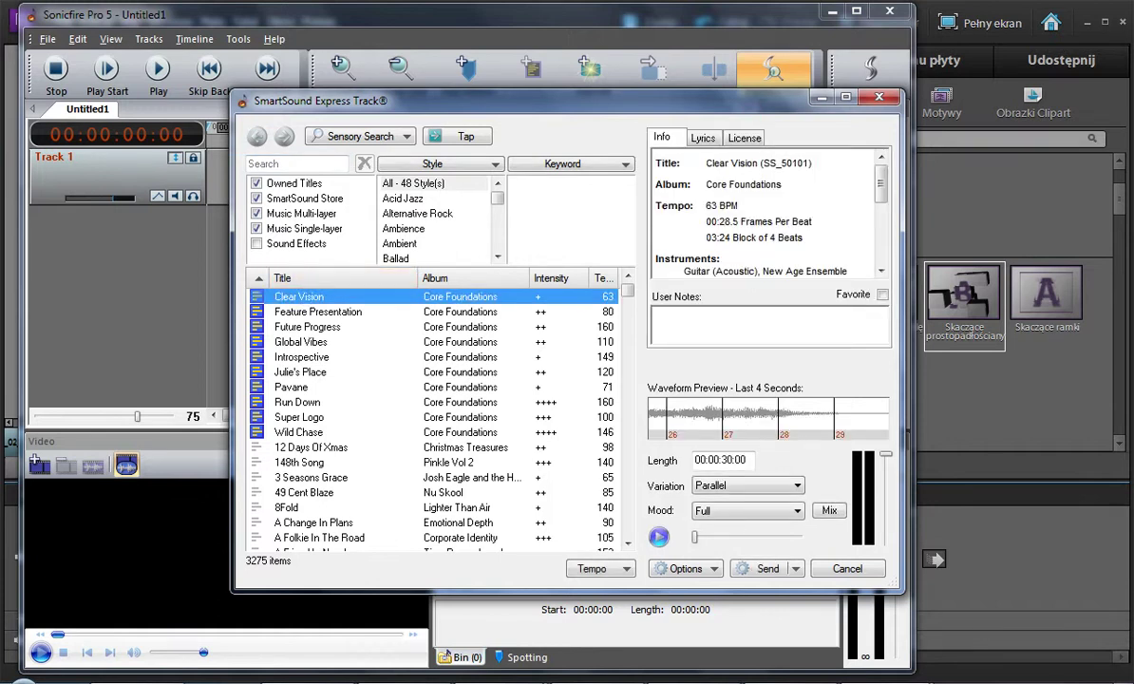
pyautogui.click(658, 536)
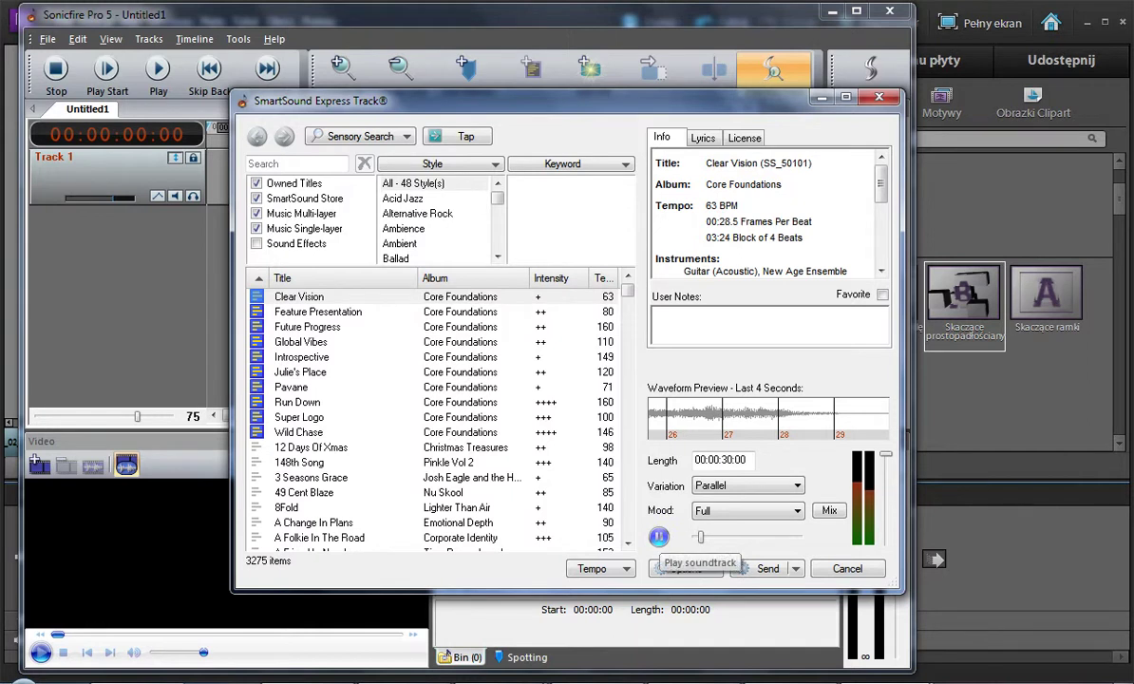
pyautogui.press('Down')
pyautogui.press('Down')
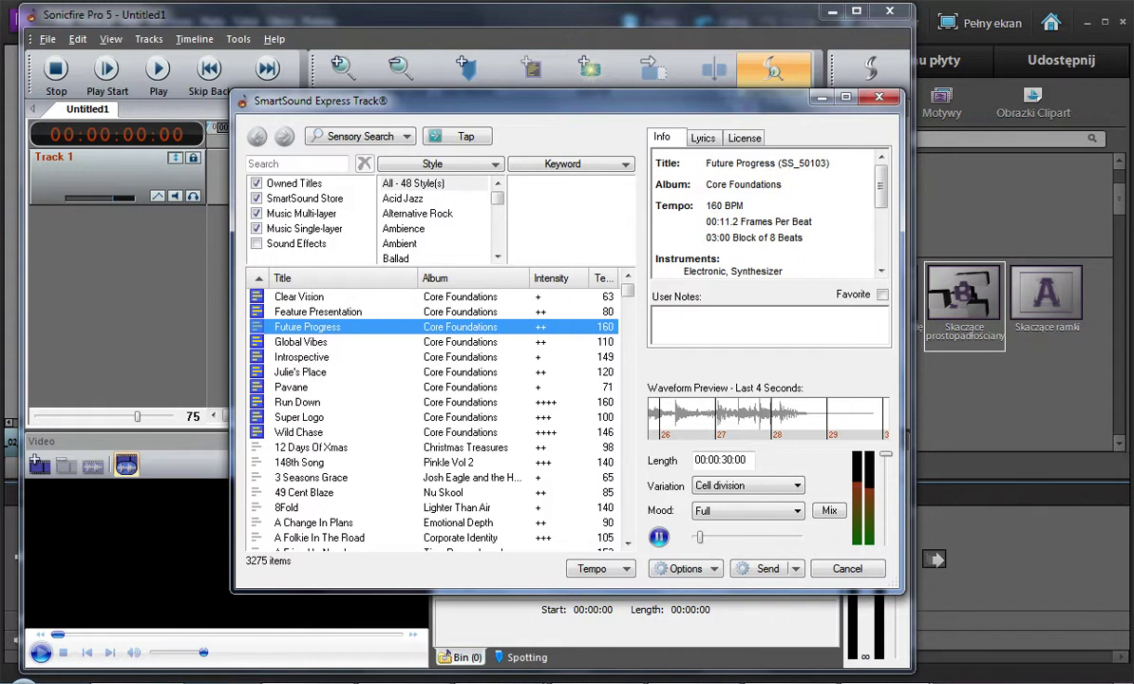
pyautogui.press('Down')
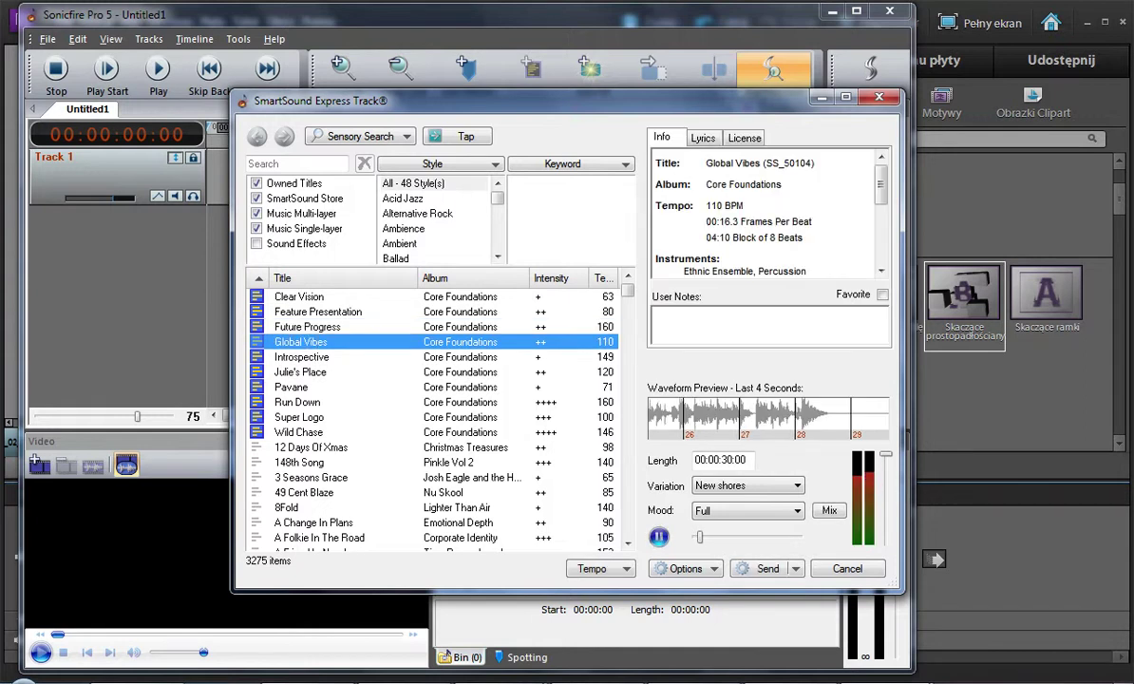
pyautogui.press('Down')
# Choose the Wild Chase track and set its length to 00:00:40:00 and its variation to Think fast.
pyautogui.click(298, 432)
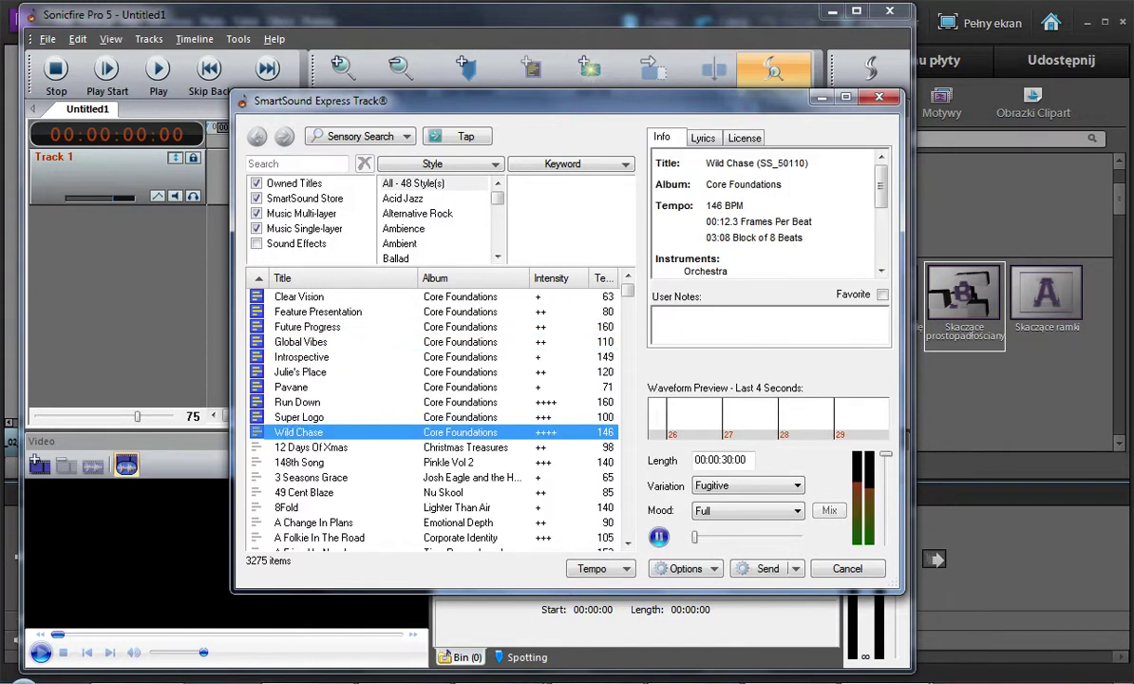
pyautogui.click(659, 537)
pyautogui.click(726, 460)
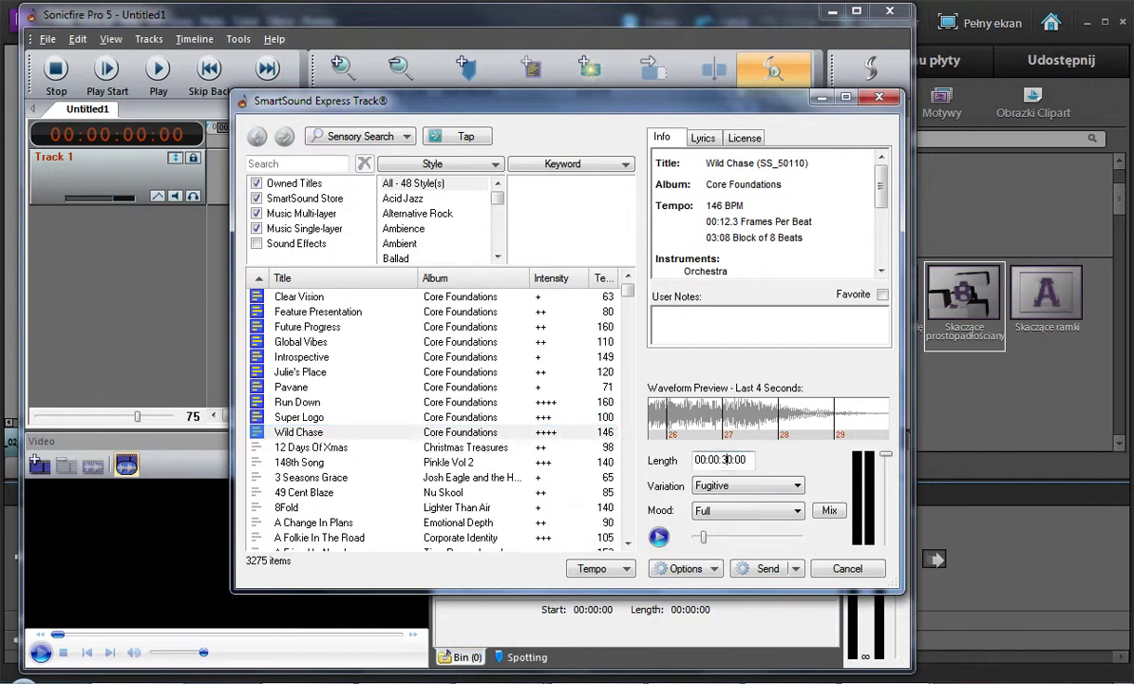
pyautogui.moveTo(727, 459); pyautogui.dragTo(718, 459)
pyautogui.write('4')
pyautogui.click(748, 486)
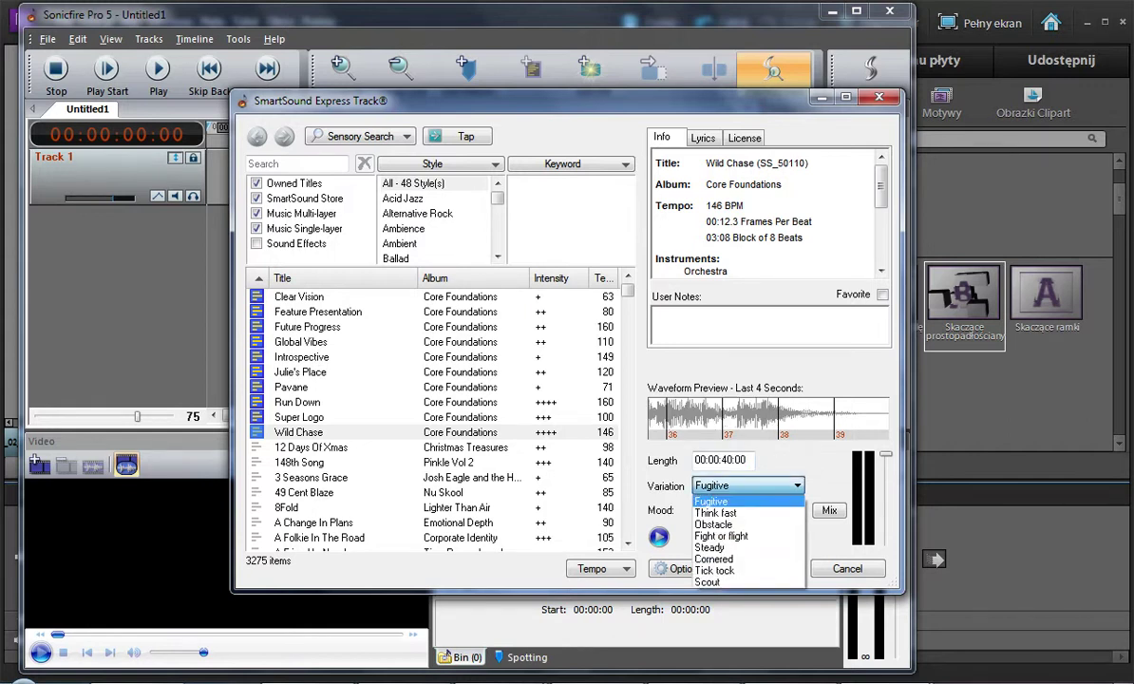
pyautogui.click(716, 513)
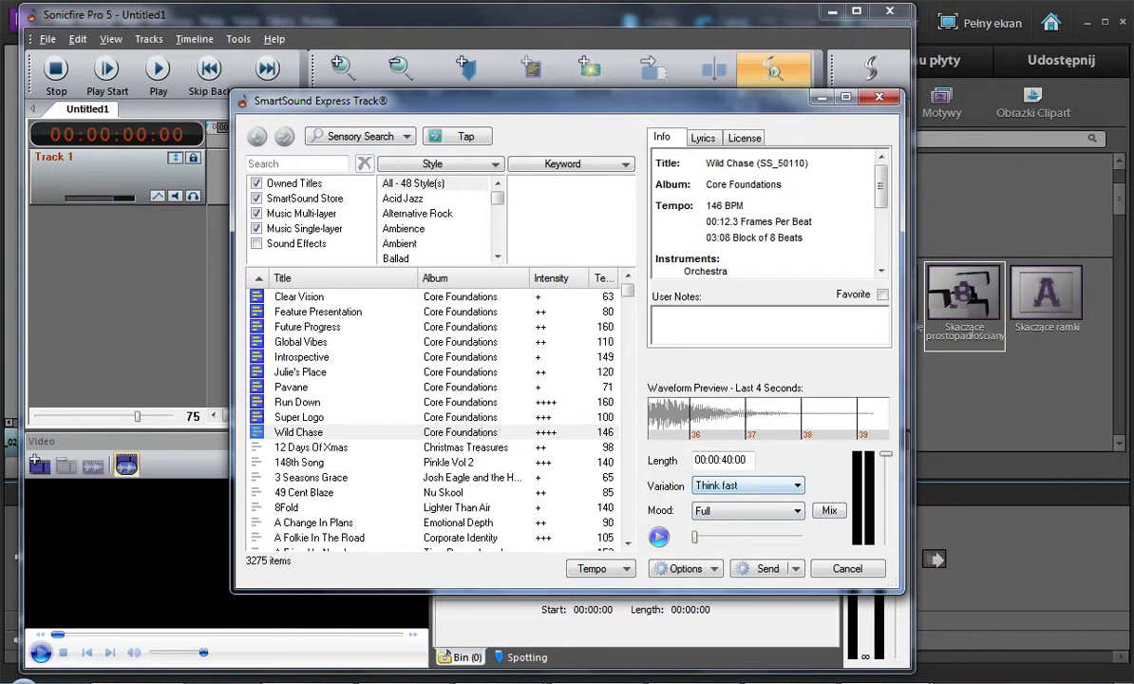
# Preview the Wild Chase soundtrack, send it to the Premiere Elements project, and play the movie with the music from near its beginning.
pyautogui.click(658, 537)
pyautogui.click(658, 537)
pyautogui.click(765, 568)
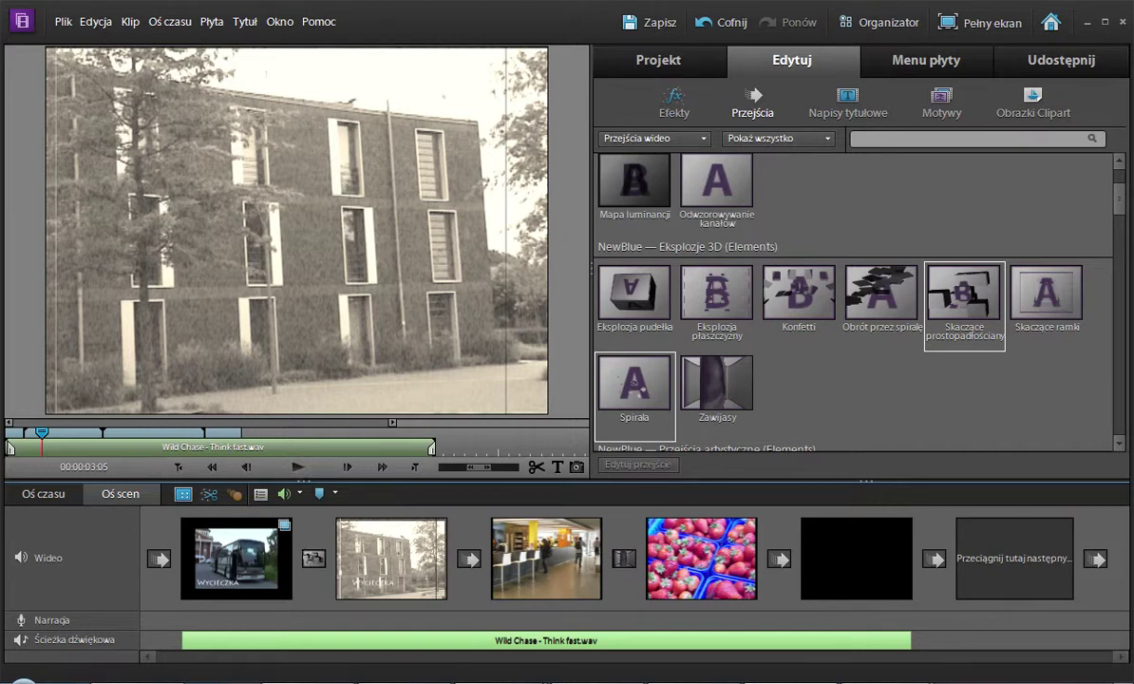
pyautogui.click(19, 433)
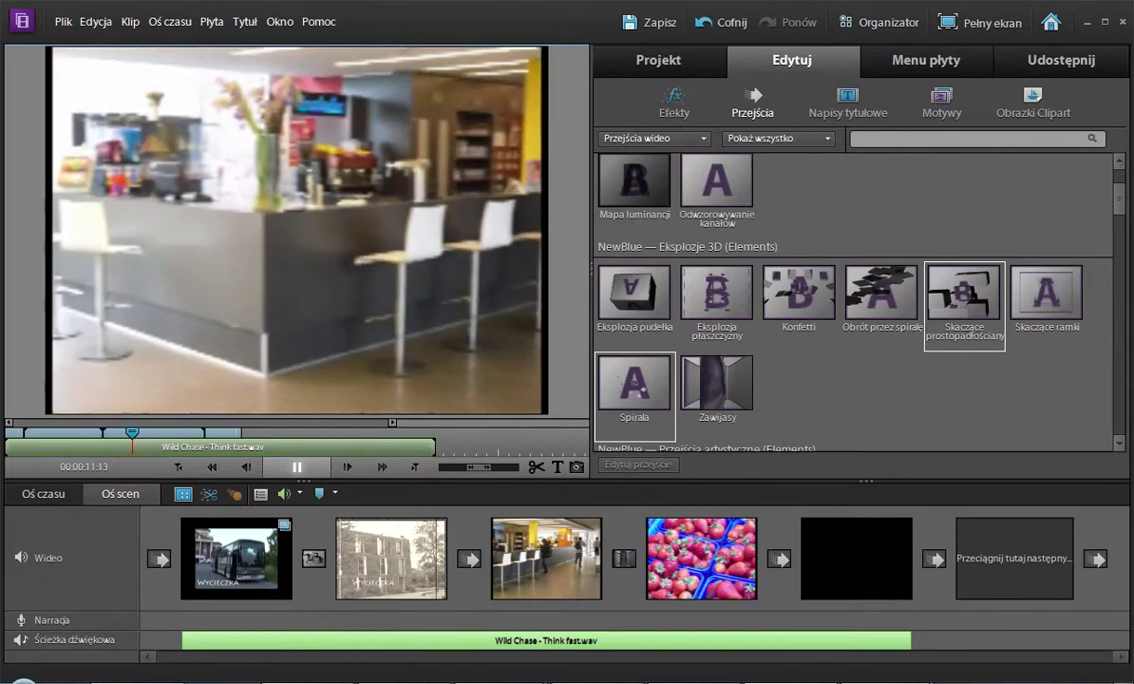
pyautogui.press('space')
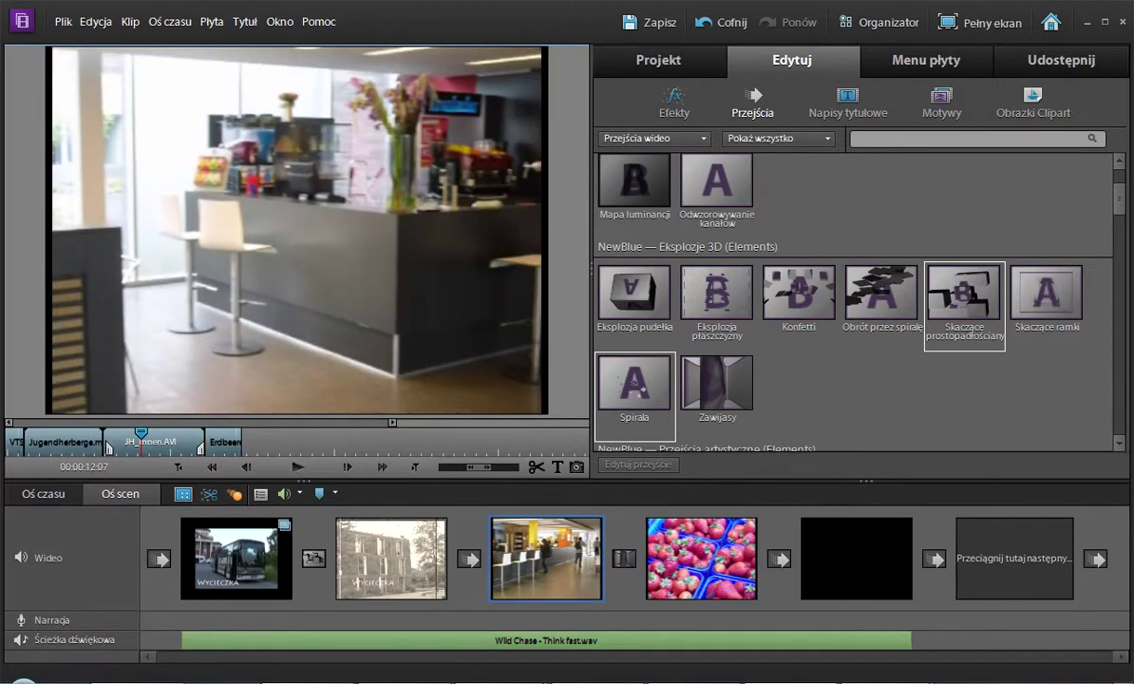
# Show the project's media and switch the movie from the scene view to the timeline.
pyautogui.click(659, 59)
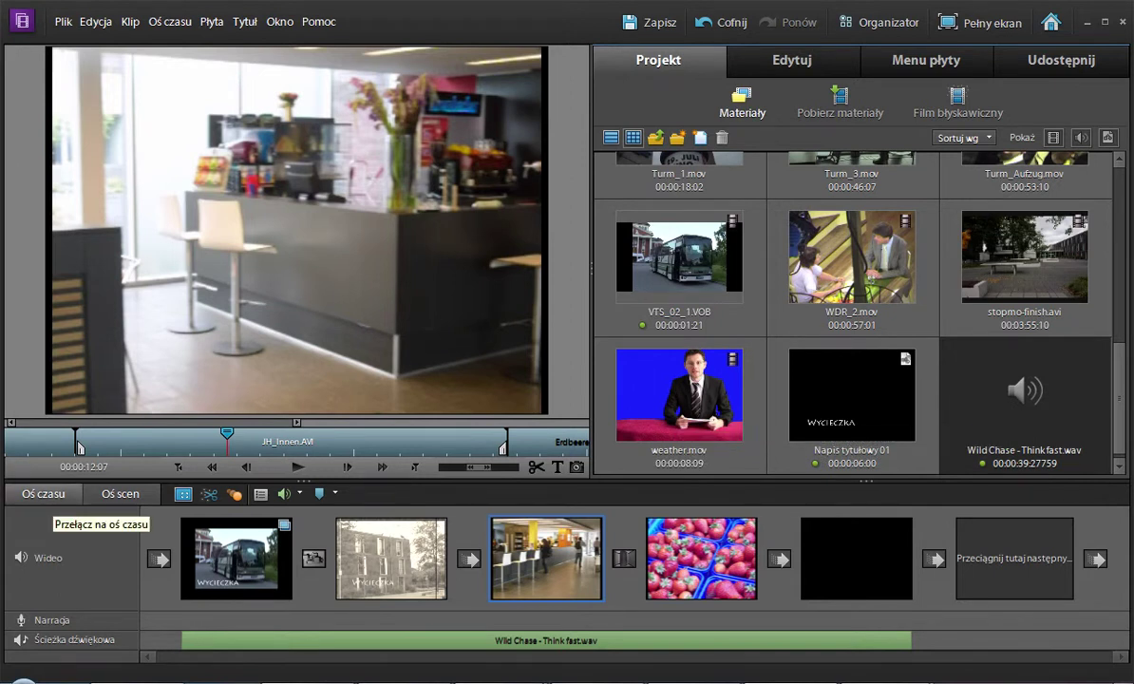
pyautogui.click(44, 492)
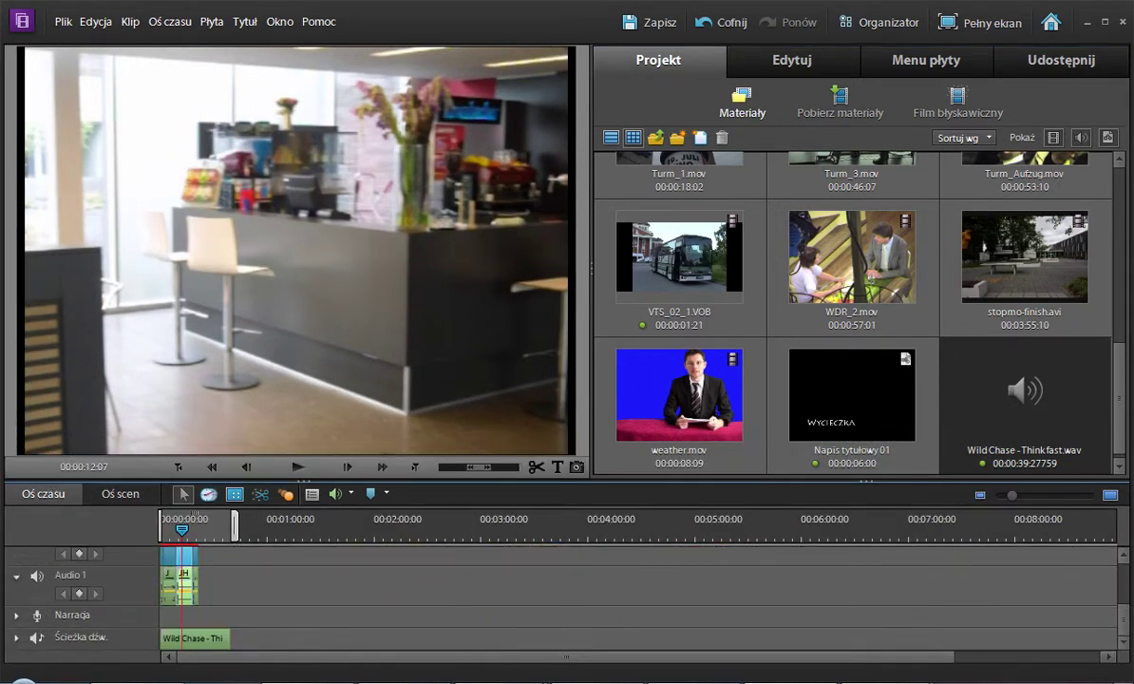
pyautogui.click(120, 492)
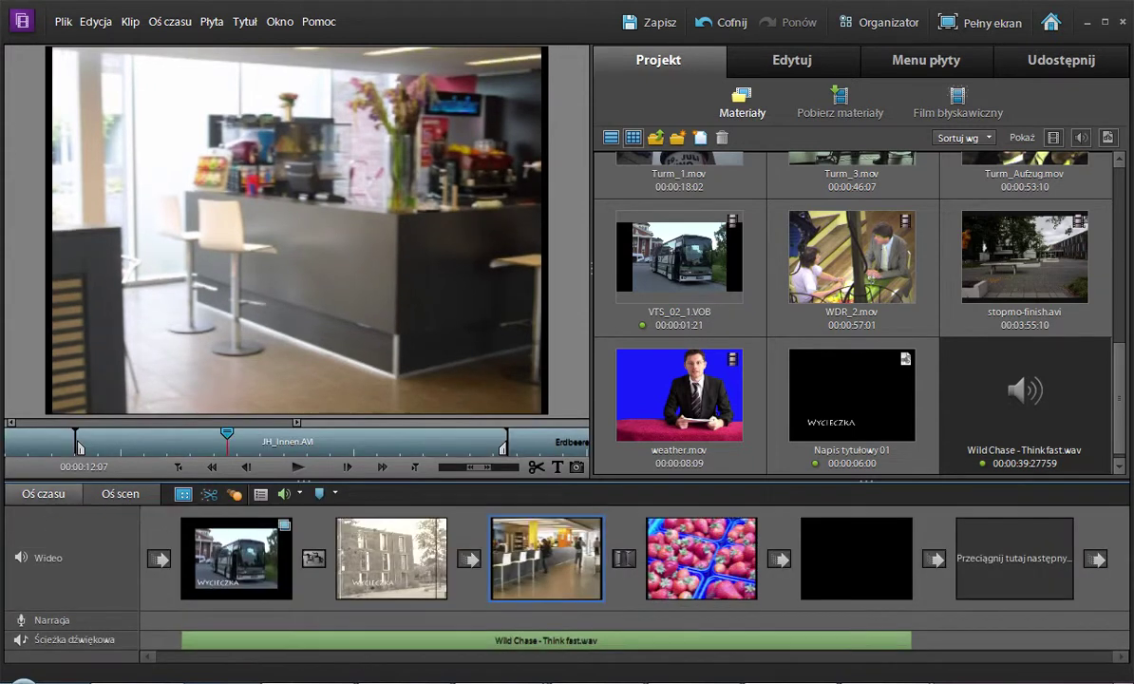
pyautogui.click(44, 493)
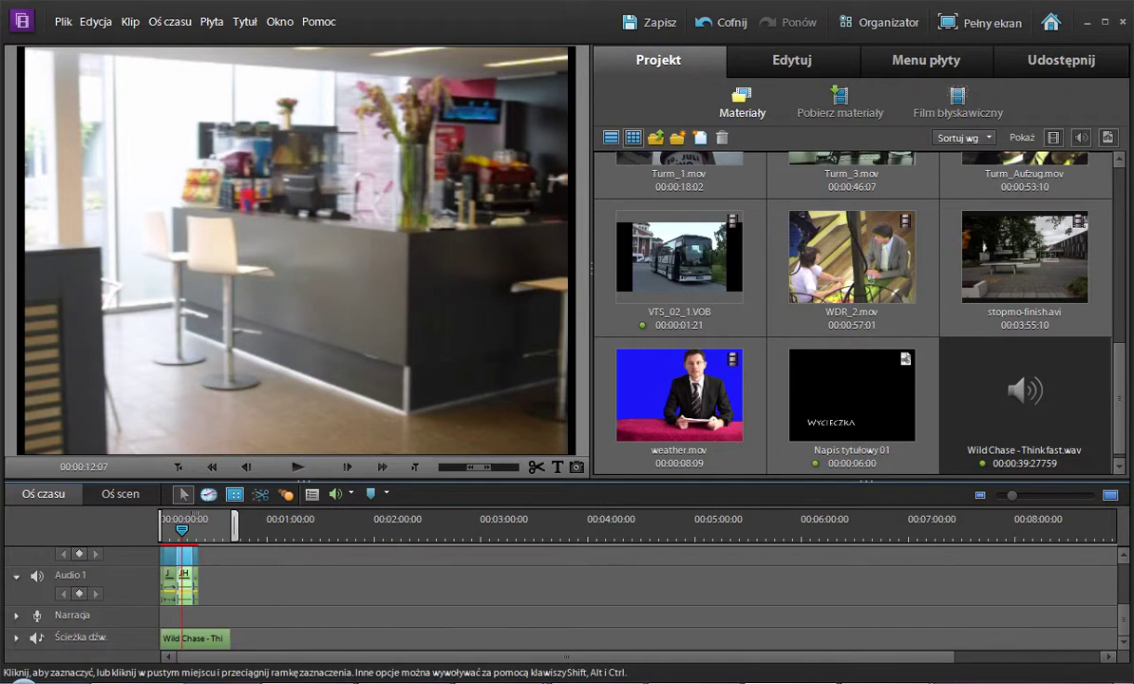
# Magnify the timeline and examine the movie's tracks from the soundtrack up to Wideo 3.
pyautogui.moveTo(1012, 495); pyautogui.dragTo(1062, 494)
pyautogui.press('-')
pyautogui.press('-')
pyautogui.press('-')
pyautogui.press('-')
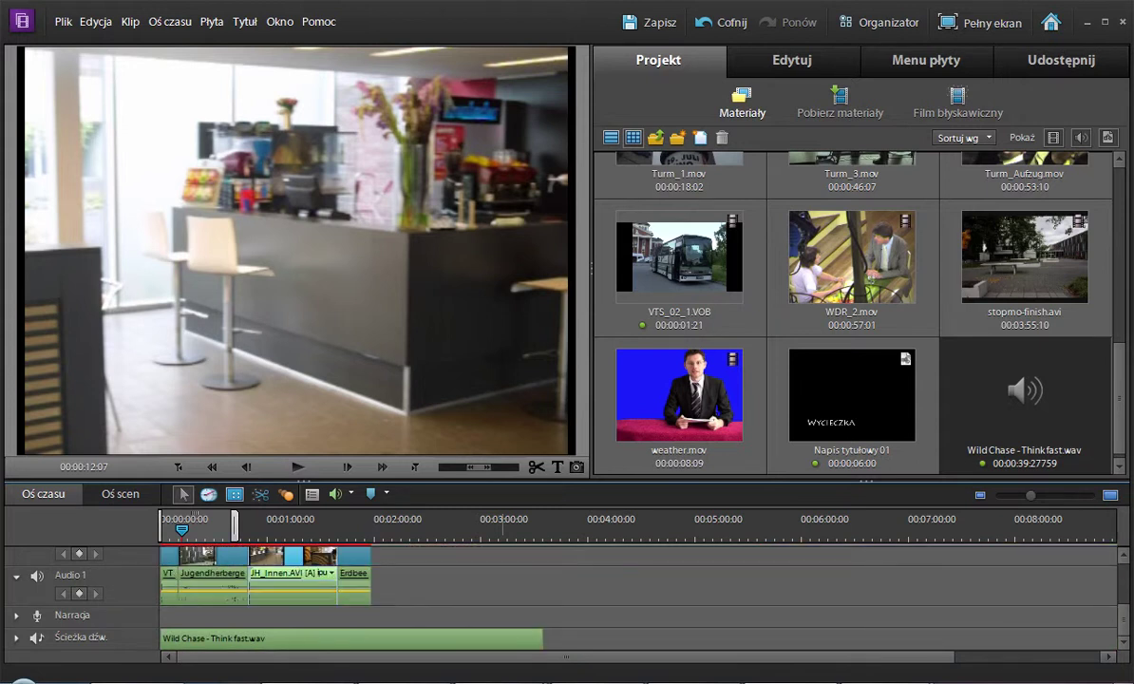
pyautogui.press('=')
pyautogui.press('=')
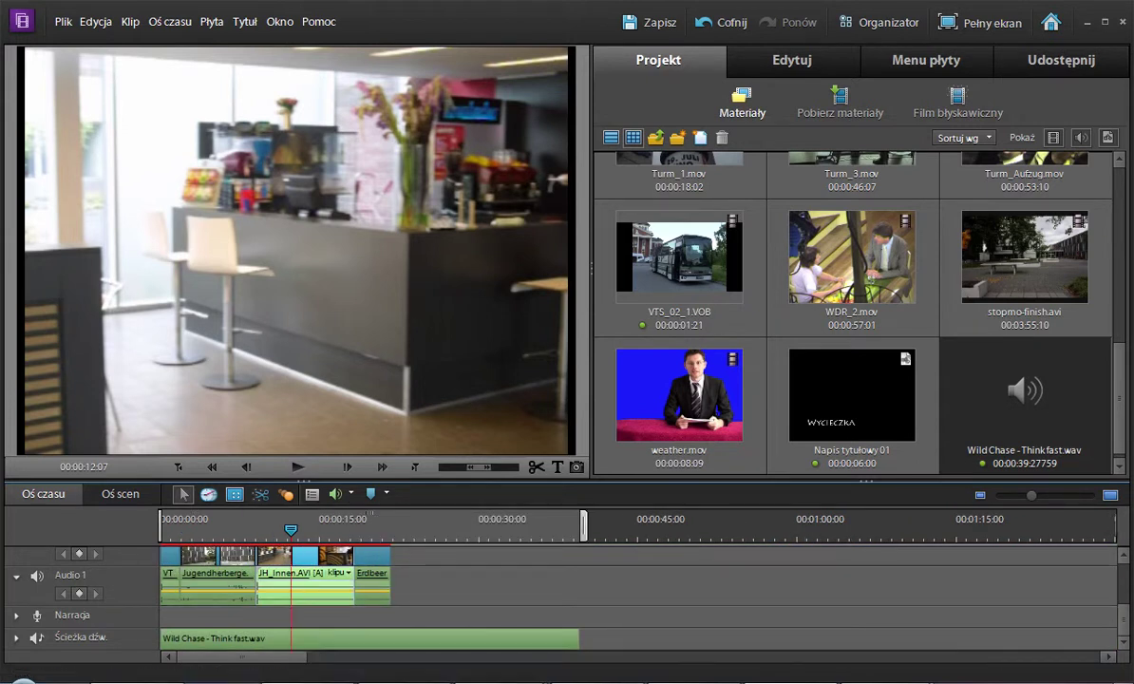
pyautogui.scroll(3, 570, 598)
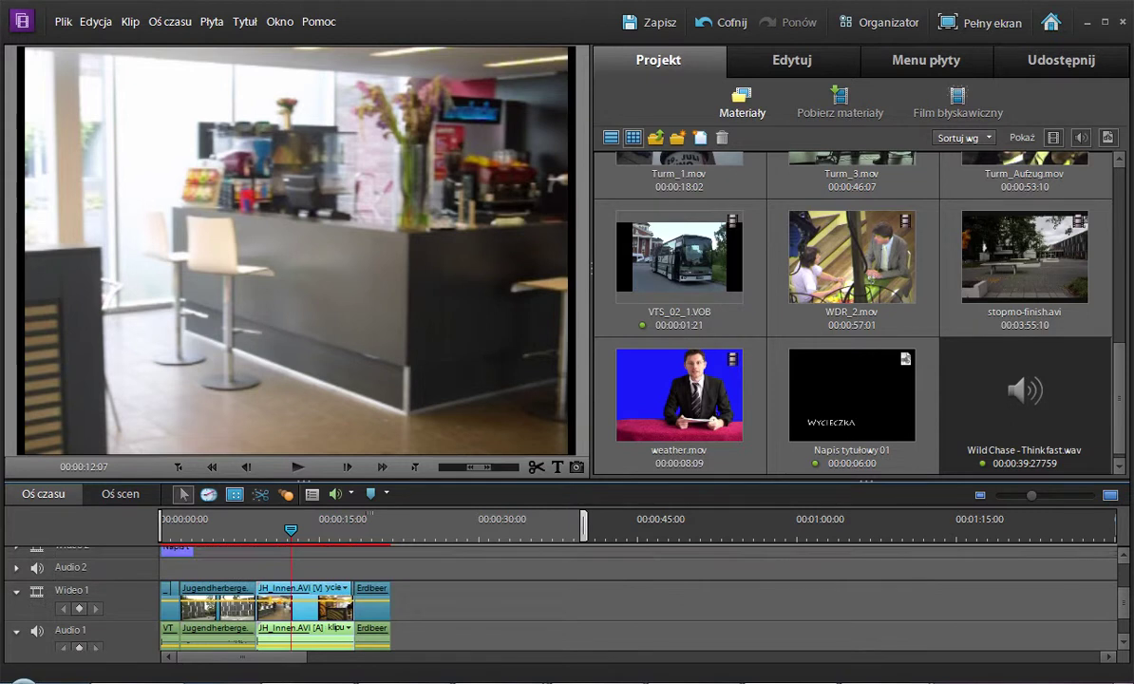
pyautogui.scroll(2, 638, 598)
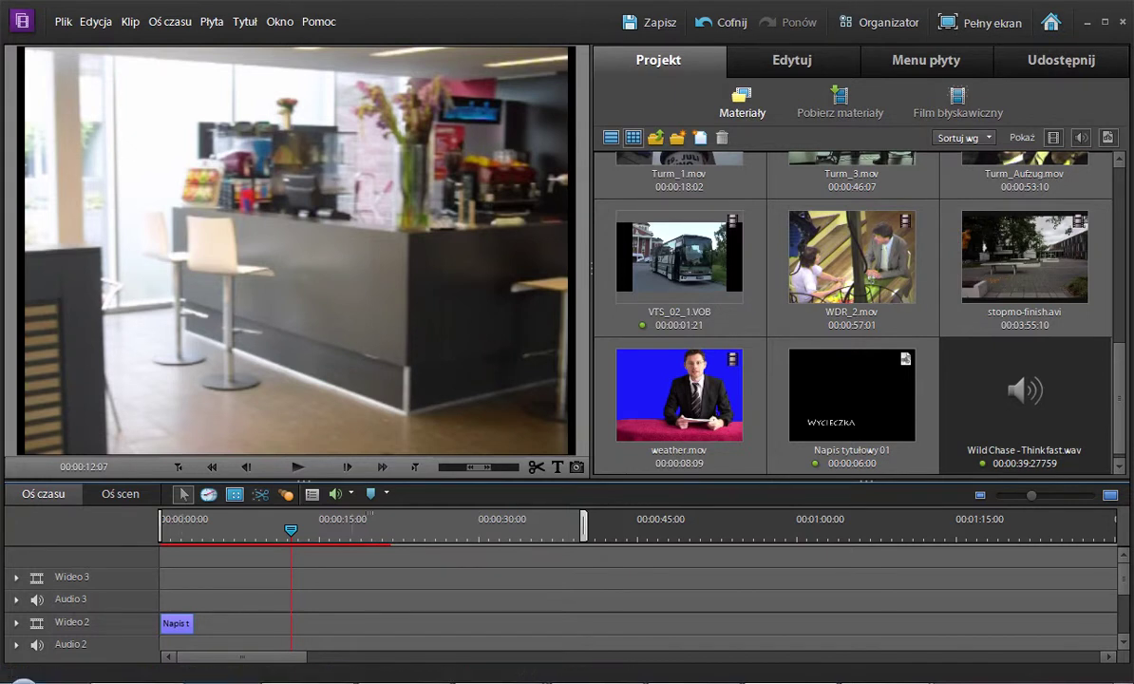
# Preview weather.mov and shorten its end so the clip lasts 00:00:05:13, closing the preview.
pyautogui.doubleClick(679, 394)
pyautogui.moveTo(359, 371); pyautogui.dragTo(621, 370)
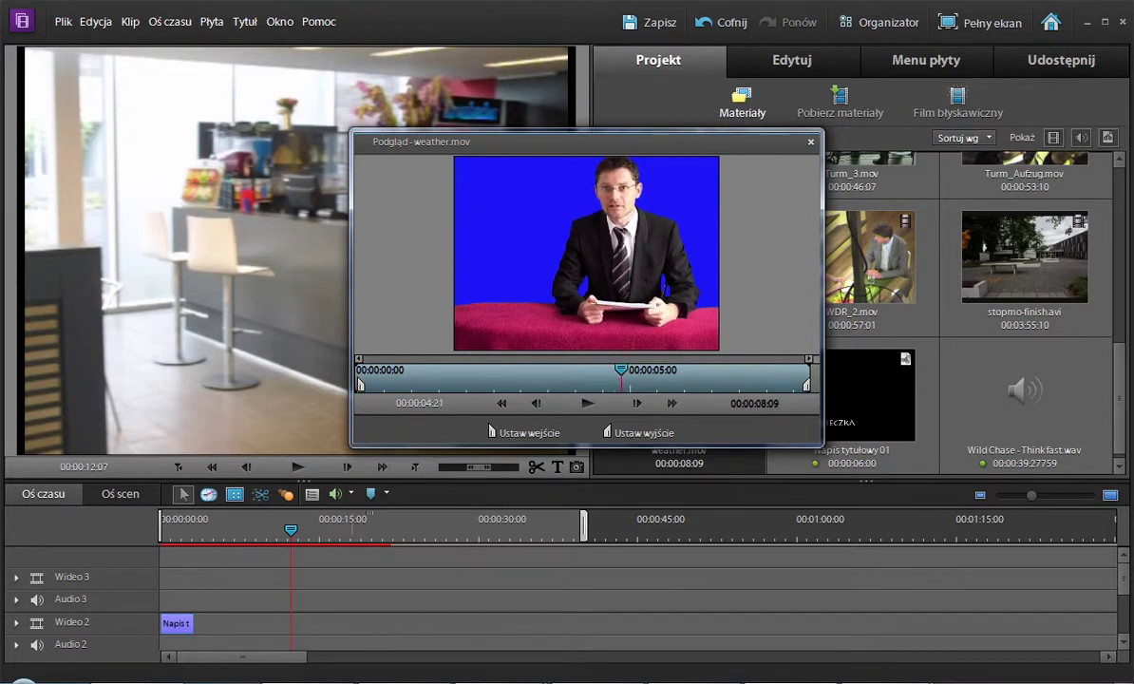
pyautogui.moveTo(806, 384); pyautogui.dragTo(651, 384)
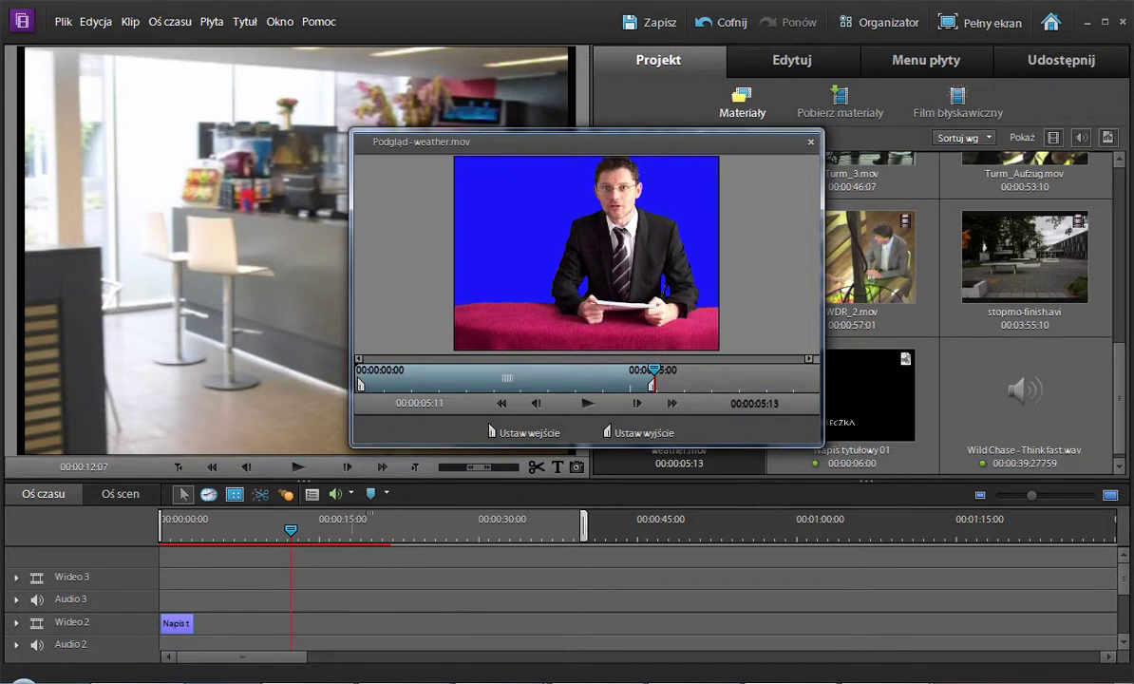
pyautogui.press('Escape')
# Place weather.mov on the Wideo 3 track at 00:00:01:21 and accept merging it with the video beneath.
pyautogui.moveTo(678, 394); pyautogui.dragTo(181, 580)
pyautogui.moveTo(180, 622); pyautogui.dragTo(181, 622)
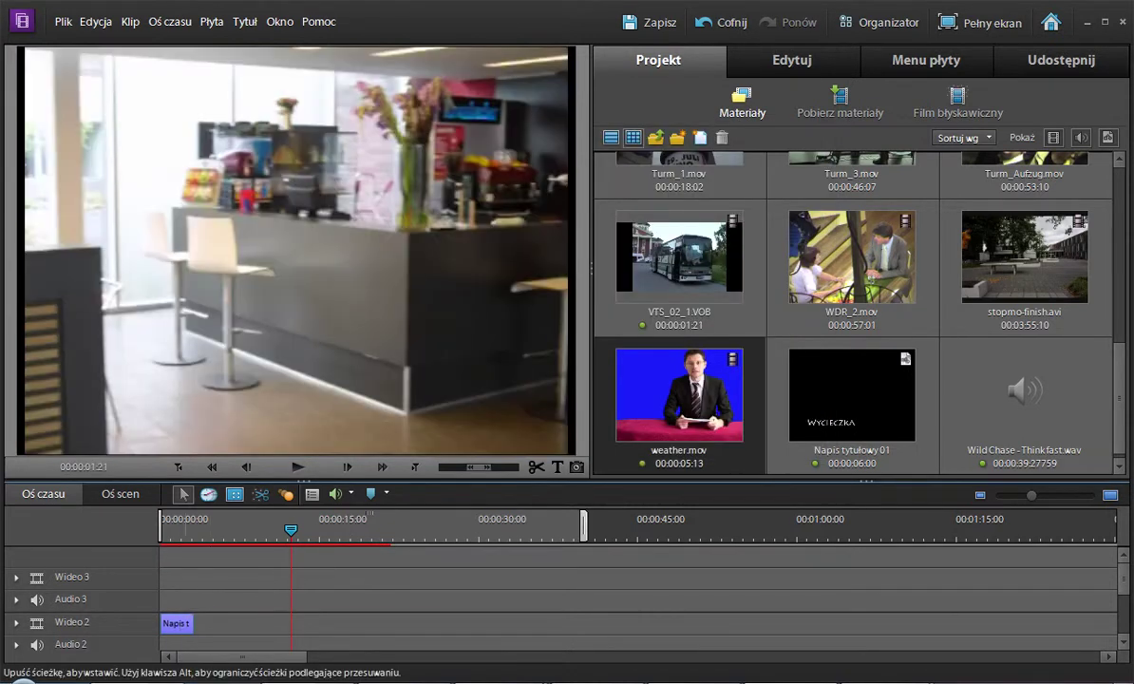
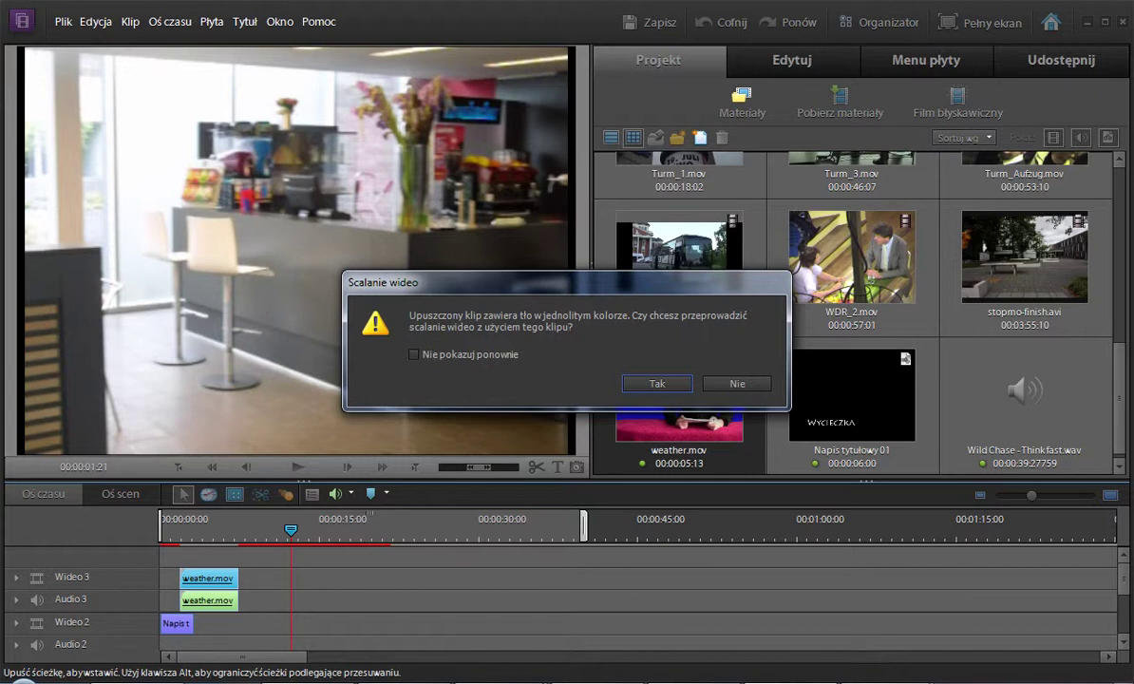
pyautogui.press('Return')
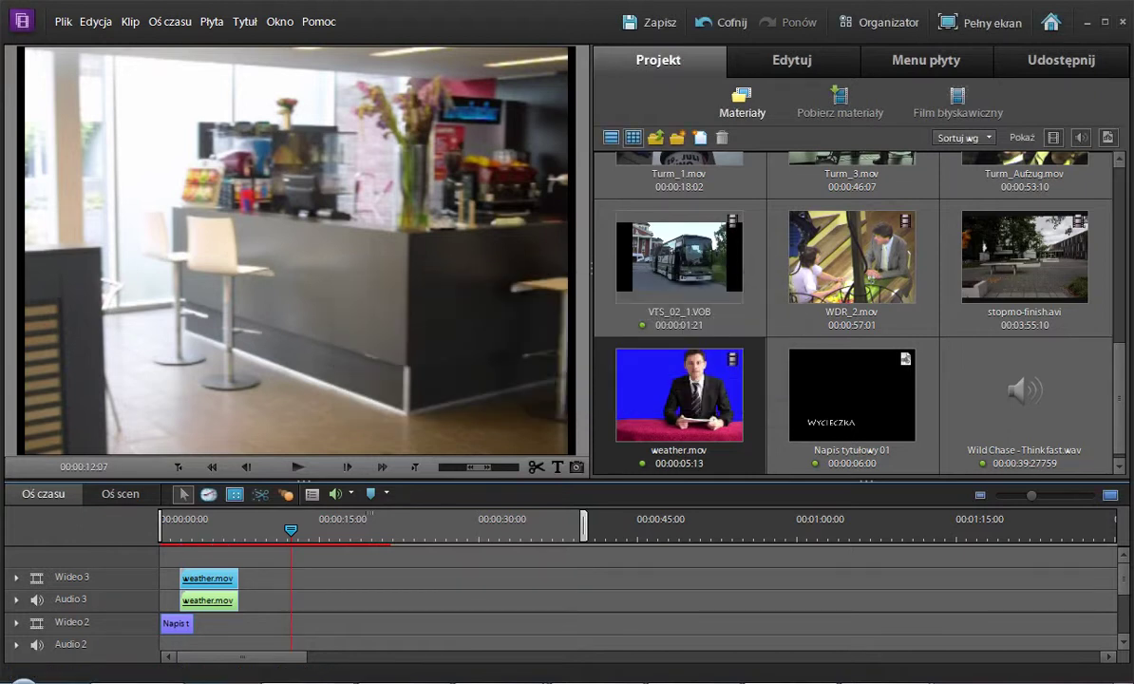
# Scale the weather.mov overlay to about half size, place it in the frame's lower-right corner, and check nearby frames.
pyautogui.click(210, 522)
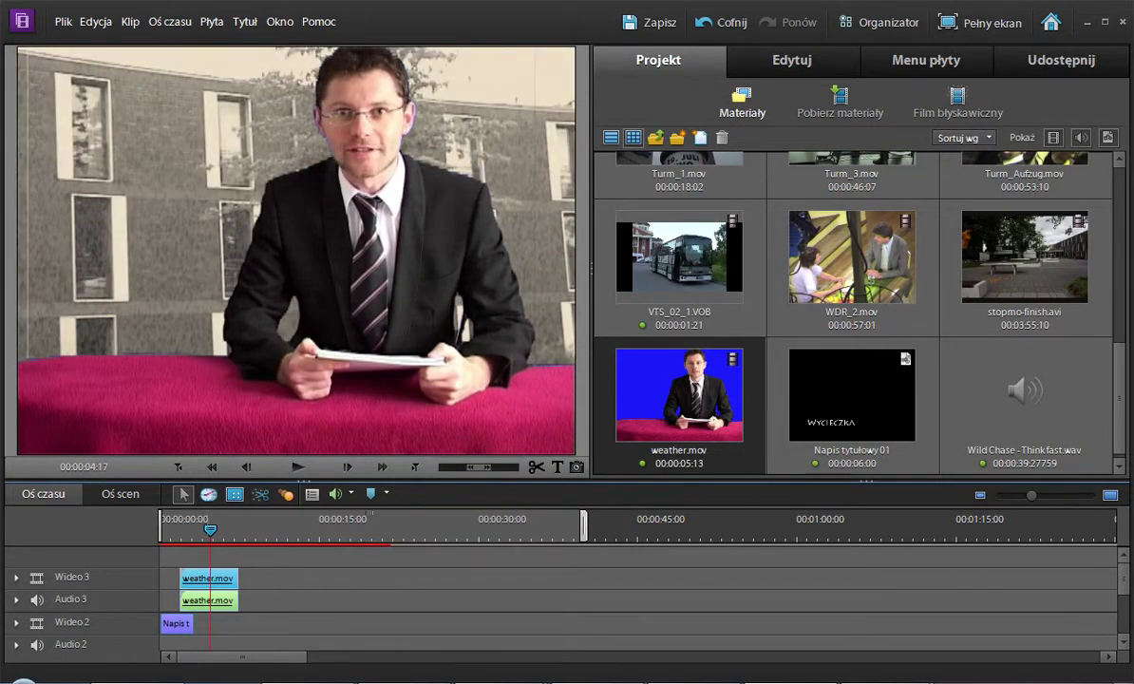
pyautogui.moveTo(210, 528)
pyautogui.mouseDown()
pyautogui.moveTo(169, 529)
pyautogui.moveTo(201, 529)
pyautogui.mouseUp()
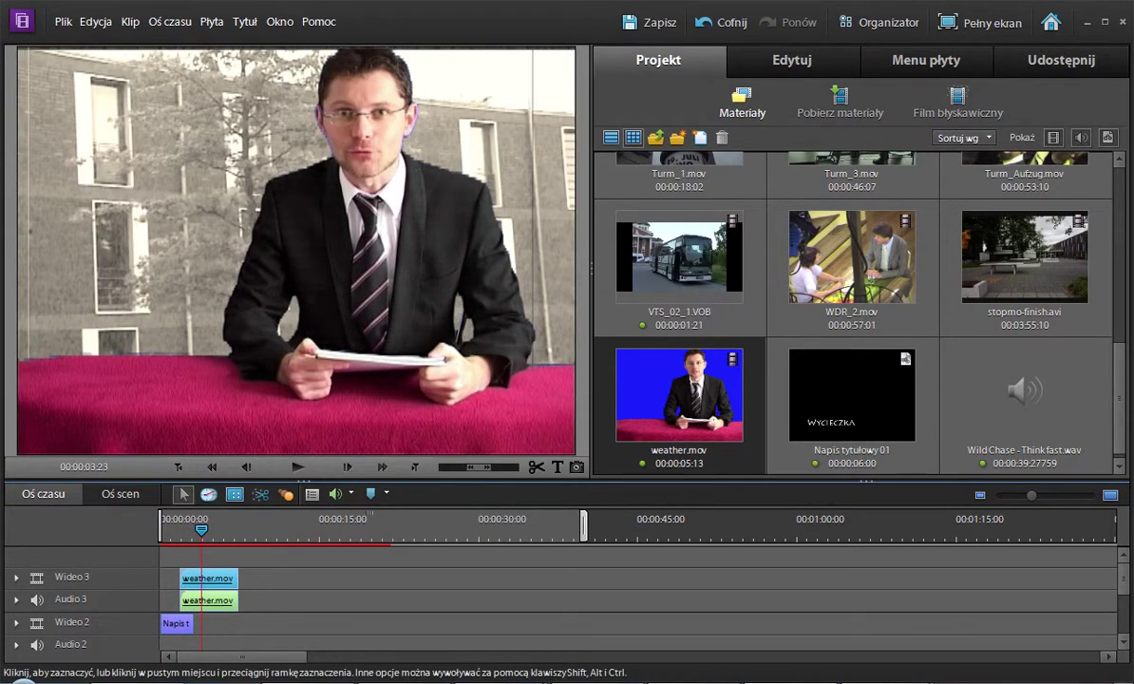
pyautogui.click(296, 249)
pyautogui.moveTo(573, 453); pyautogui.dragTo(441, 343)
pyautogui.moveTo(295, 250); pyautogui.dragTo(450, 369)
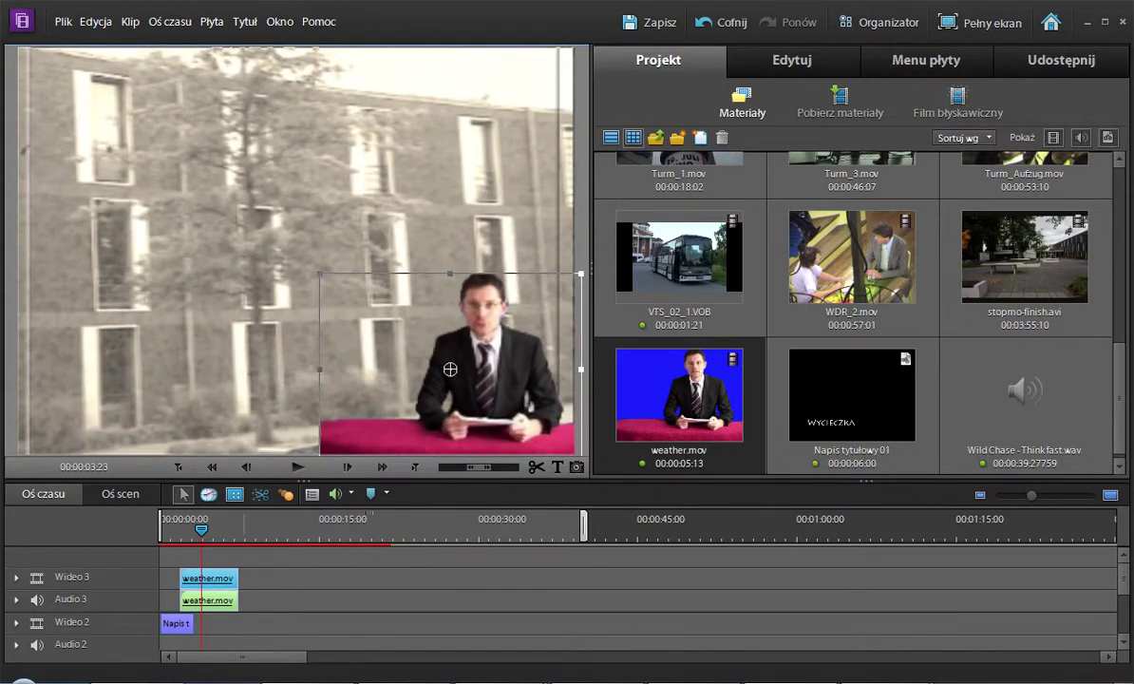
pyautogui.moveTo(201, 530)
pyautogui.mouseDown()
pyautogui.moveTo(185, 530)
pyautogui.moveTo(197, 530)
pyautogui.mouseUp()
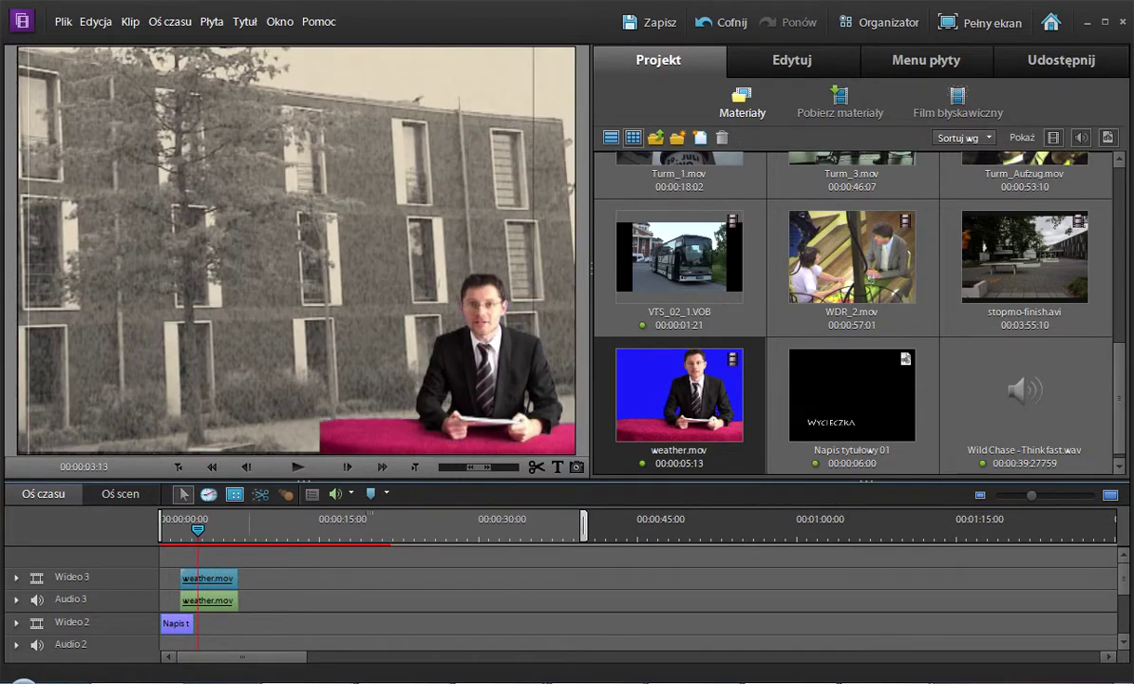
# Apply the Rozpuszczenie filmu transition to both ends of the weather.mov clip on Wideo 3.
pyautogui.click(792, 59)
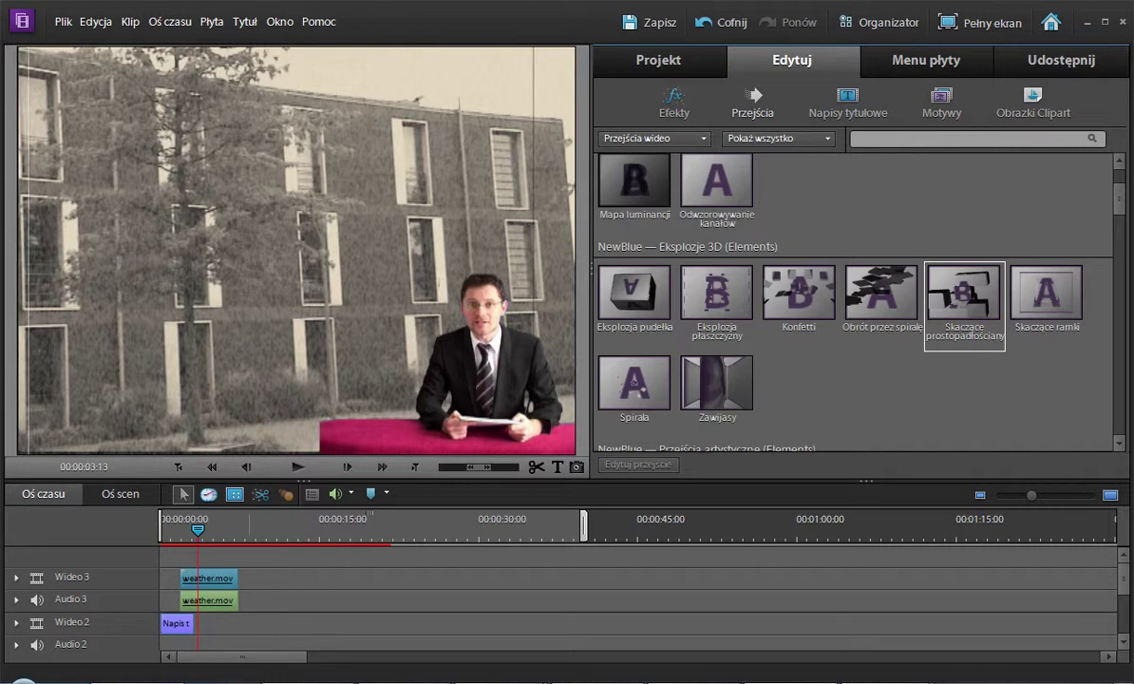
pyautogui.scroll(-6, 964, 304)
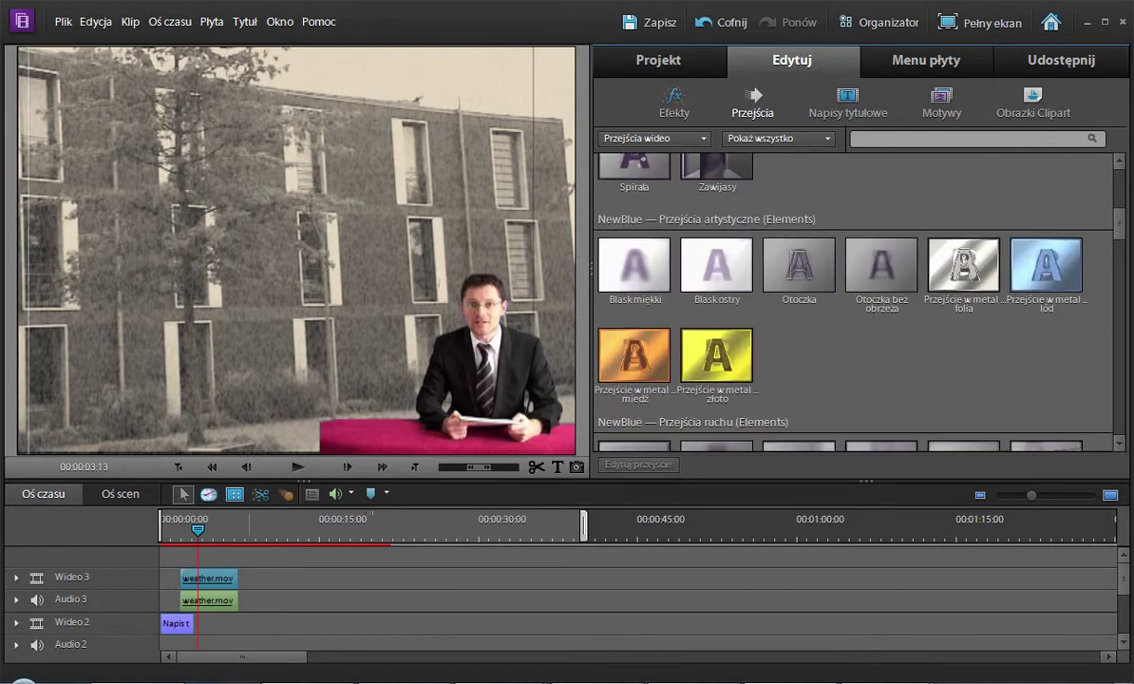
pyautogui.scroll(-10, 855, 304)
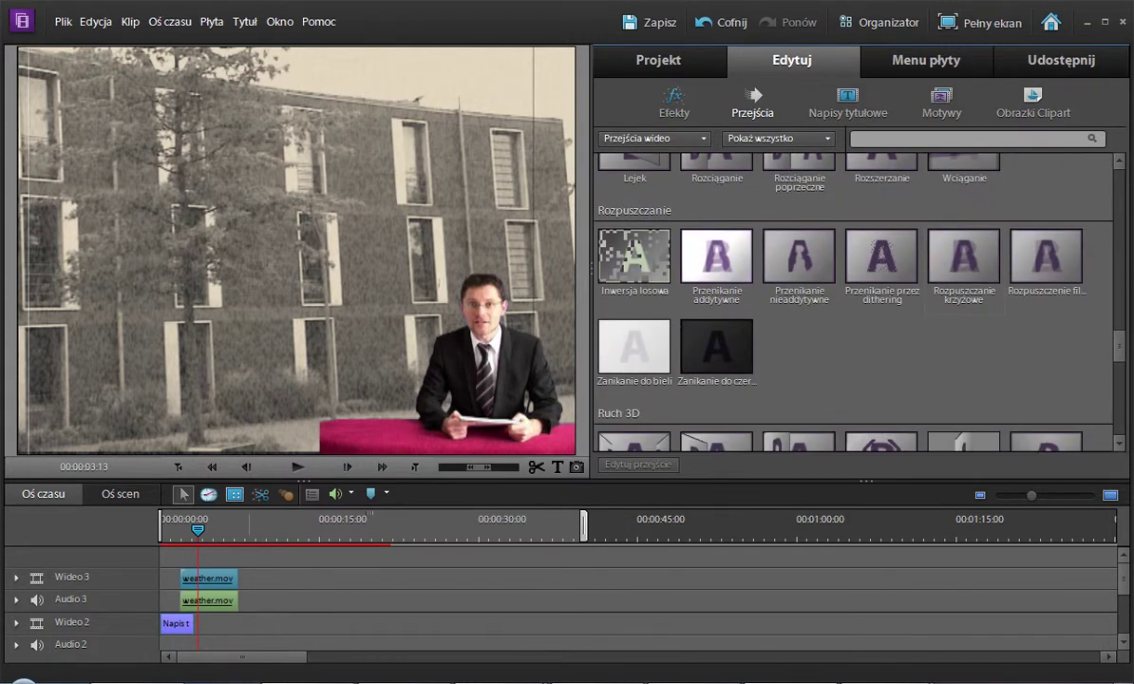
pyautogui.scroll(-1, 964, 266)
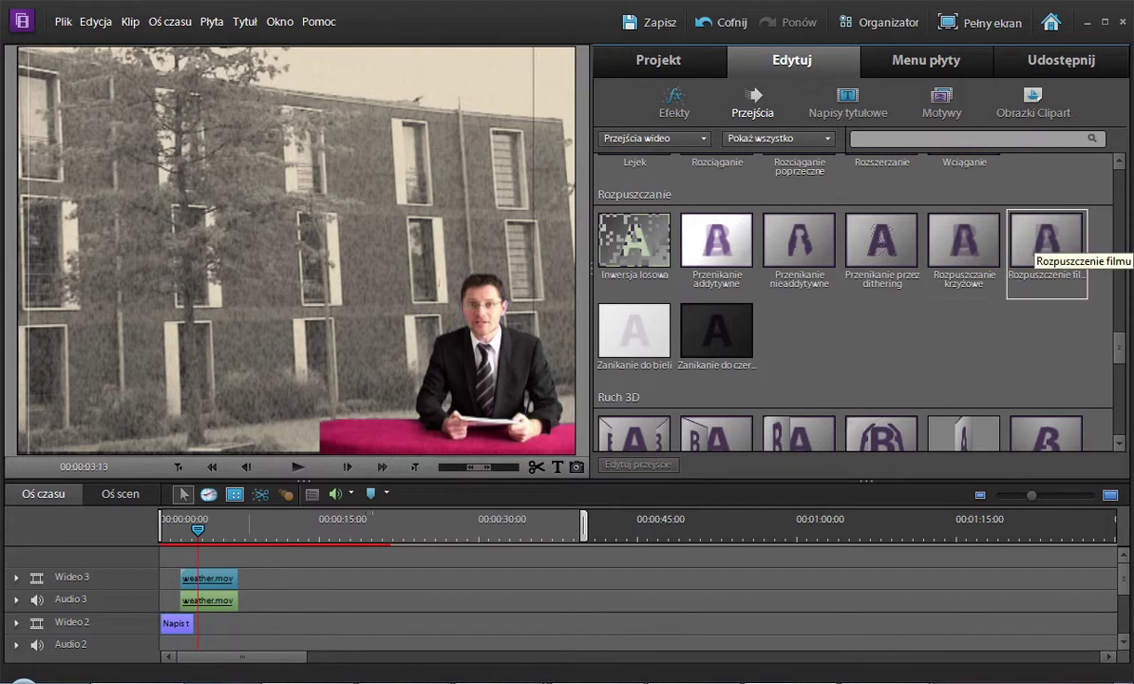
pyautogui.moveTo(1044, 241); pyautogui.dragTo(186, 577)
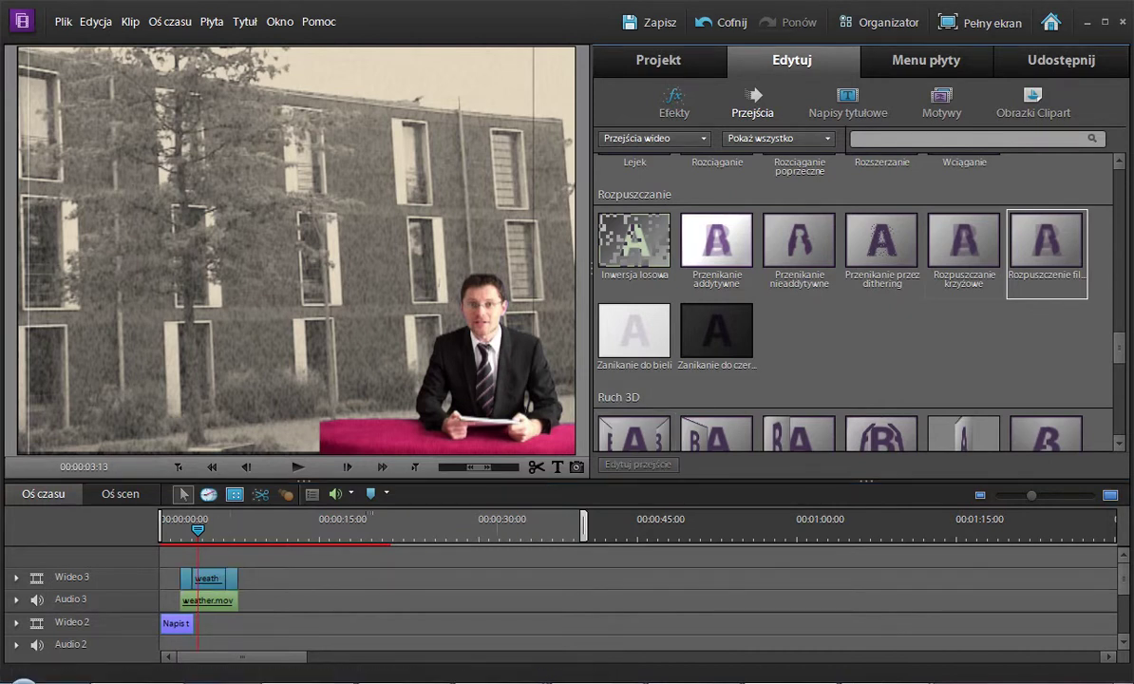
# Play the movie from 00:00:01:15 to about 00:00:06:09 to review the presenter overlay and its transitions.
pyautogui.click(178, 529)
pyautogui.moveTo(179, 529)
pyautogui.mouseDown()
pyautogui.moveTo(194, 529)
pyautogui.moveTo(177, 529)
pyautogui.mouseUp()
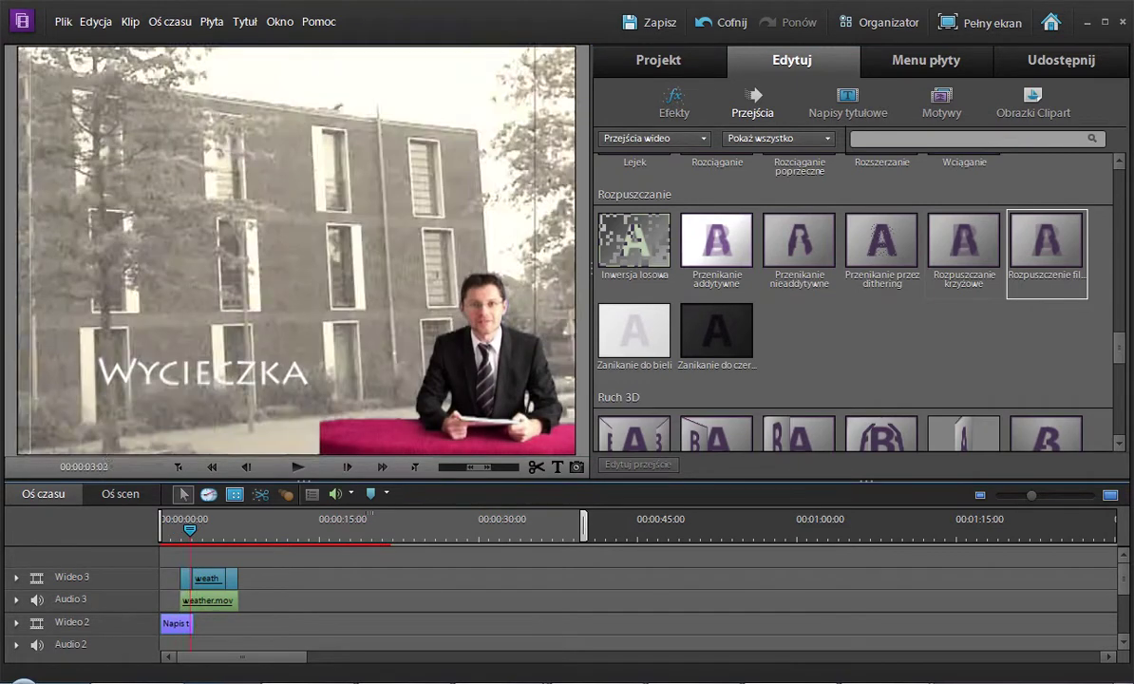
pyautogui.click(297, 466)
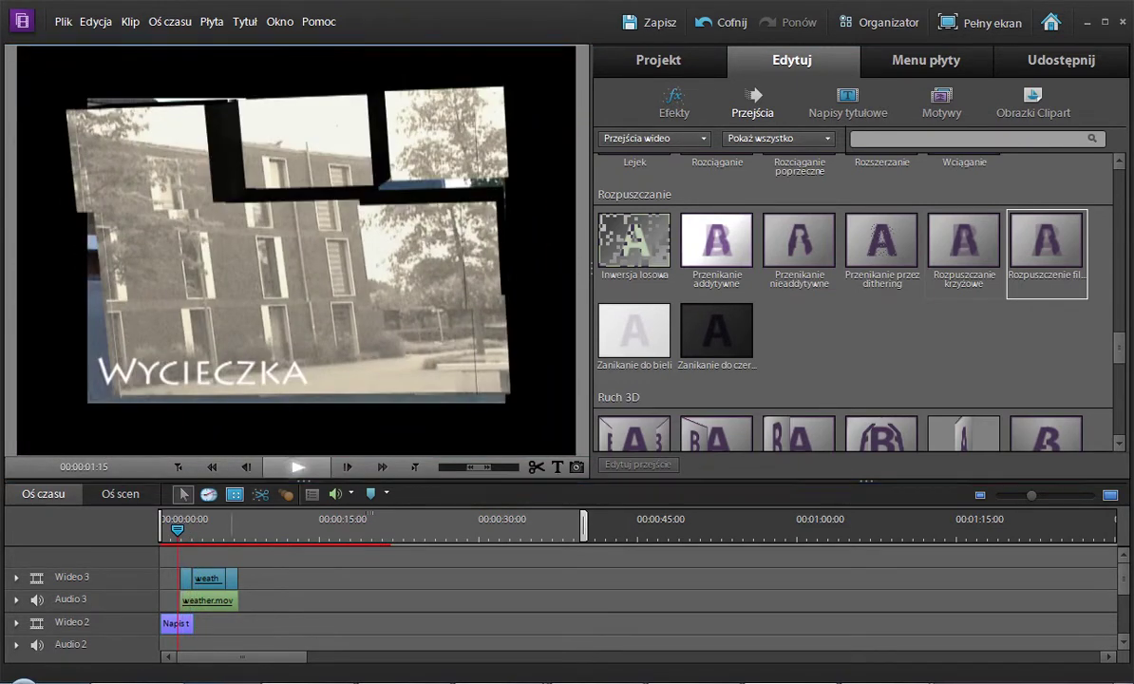
pyautogui.press('space')
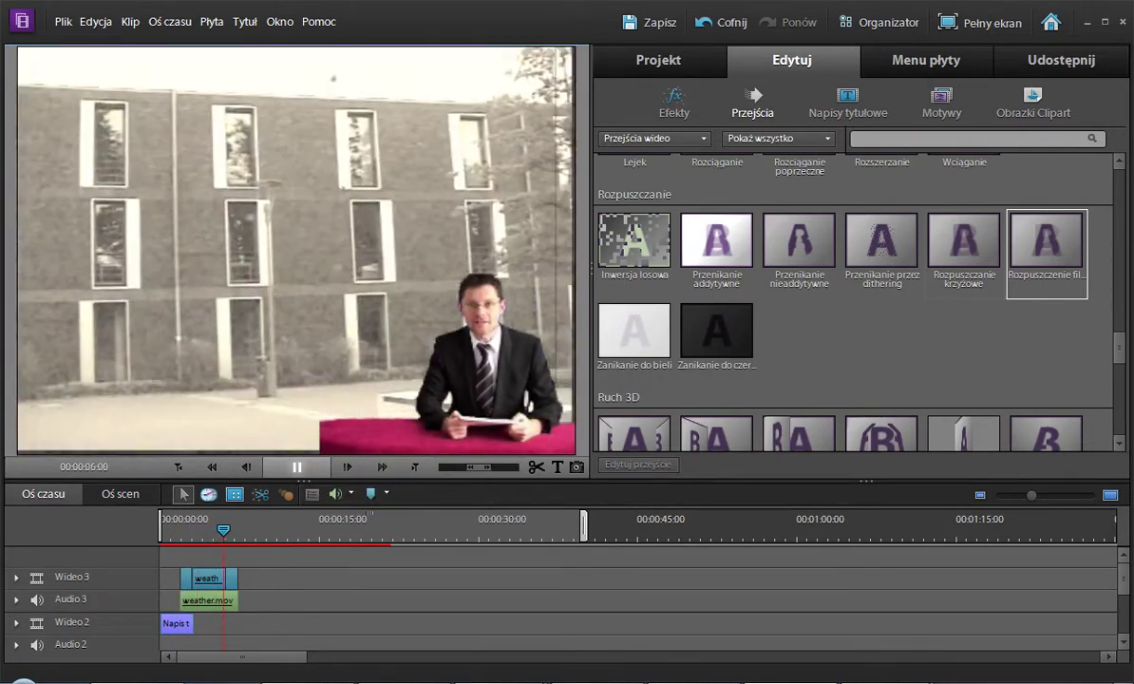
pyautogui.press('space')
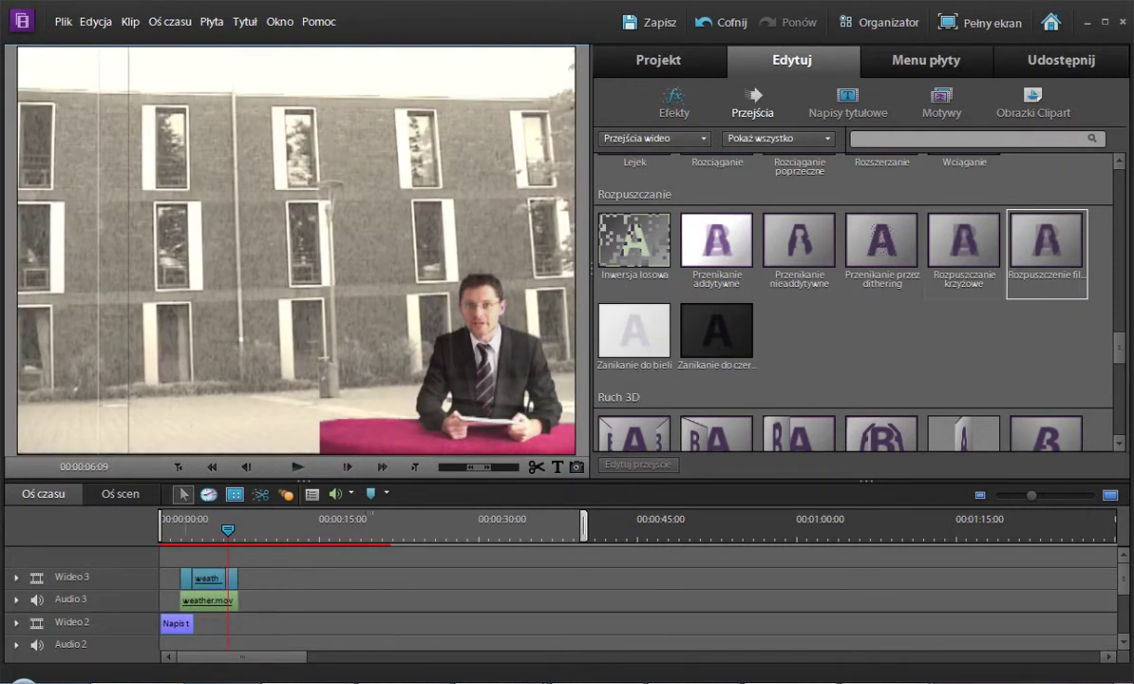
# Expand the Audio 3 track to show the weather.mov waveform and open the audio mixer.
pyautogui.click(16, 599)
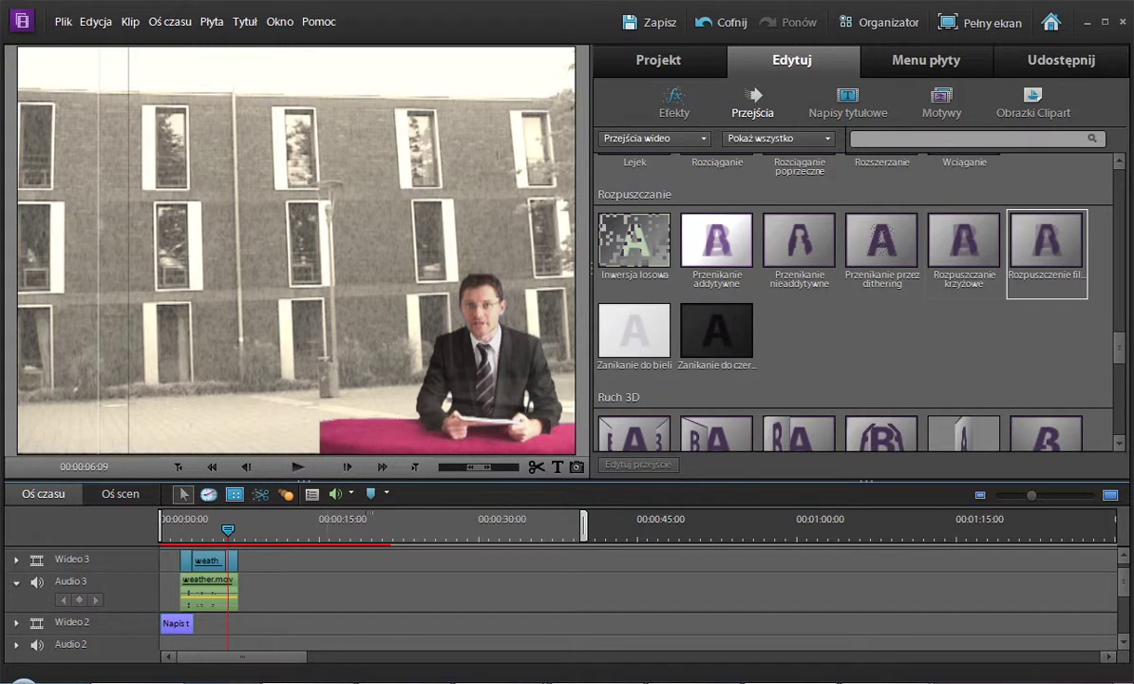
pyautogui.click(337, 493)
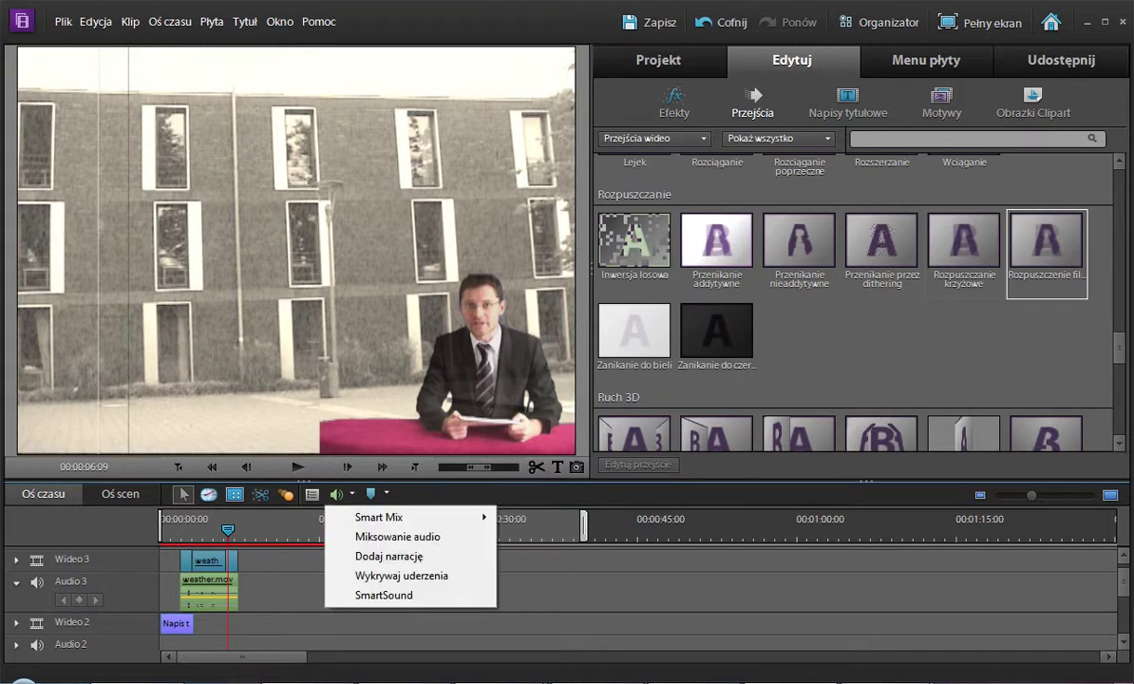
pyautogui.click(397, 536)
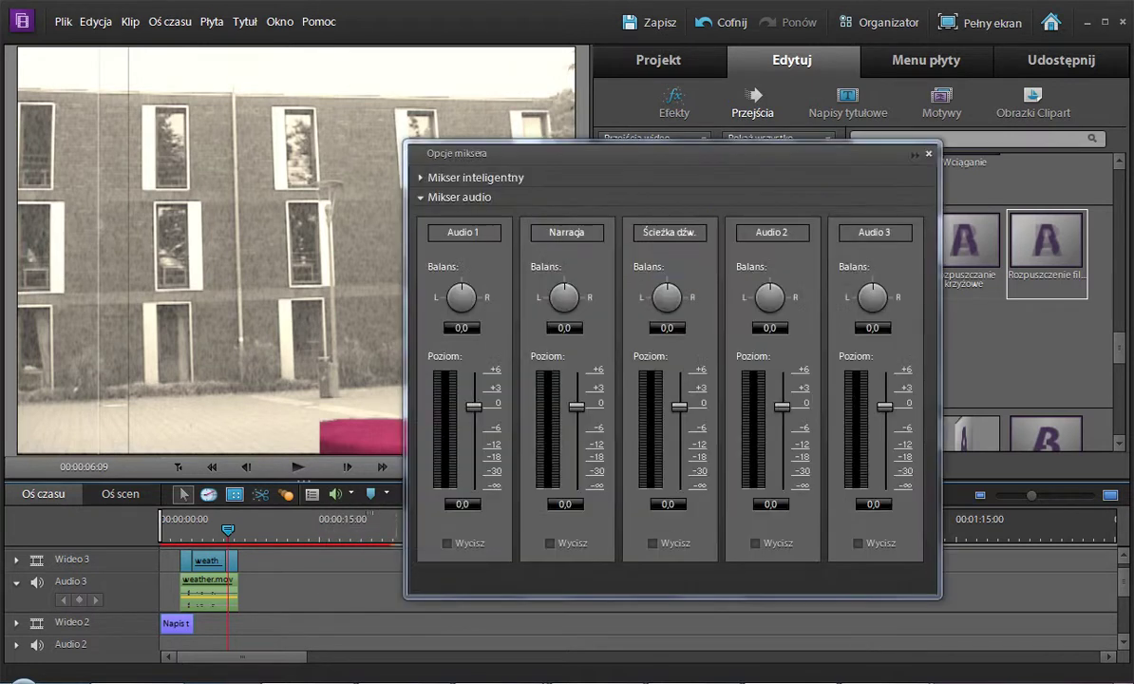
# Play the movie from about 00:00:04:02 to check the track levels in the audio mixer, and close the mixer.
pyautogui.moveTo(227, 529); pyautogui.dragTo(203, 529)
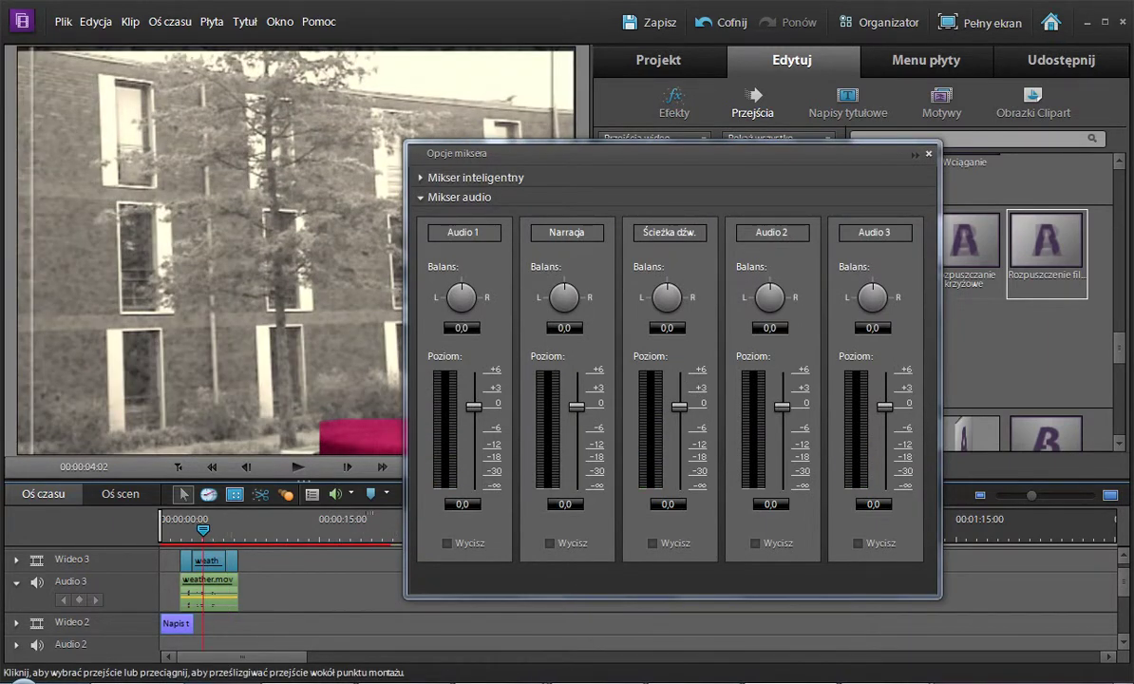
pyautogui.press('space')
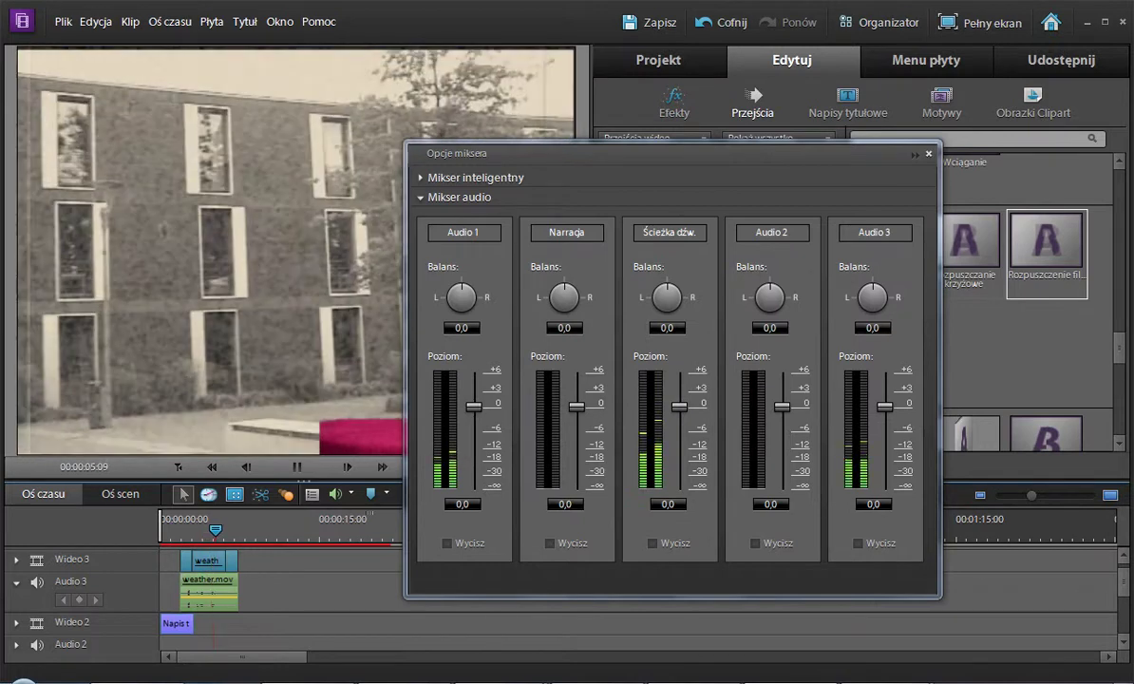
pyautogui.press('space')
pyautogui.press('Escape')
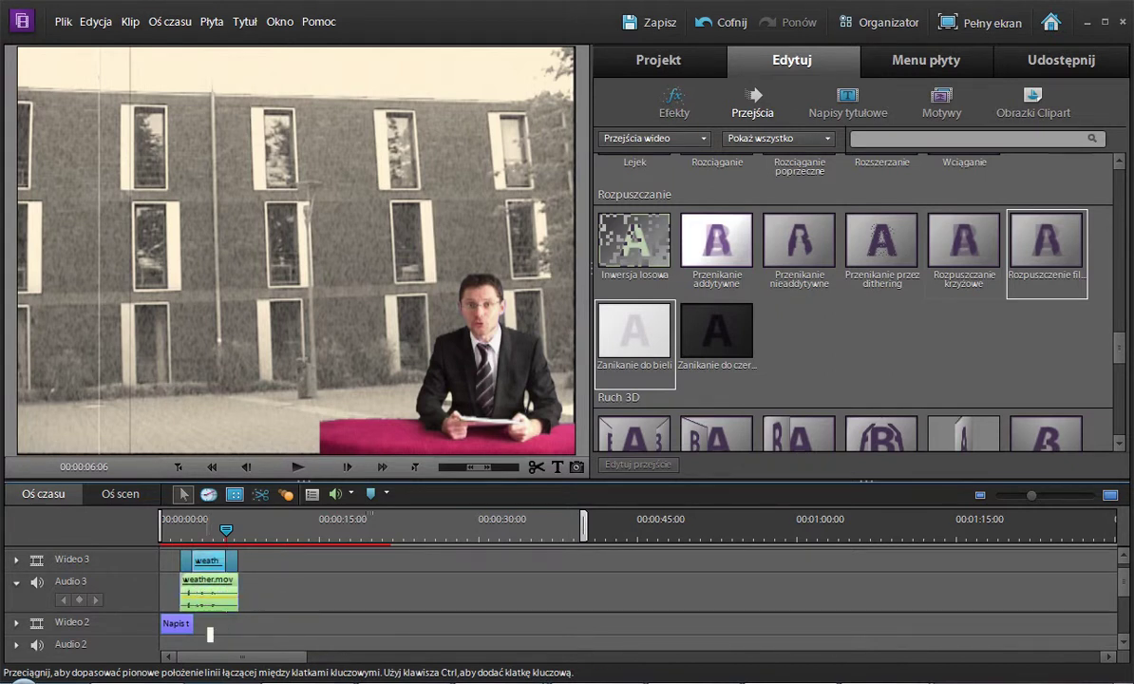
# Lower the volume line of the weather.mov clip on Audio 3 and play the movie from about 00:00:01:13.
pyautogui.moveTo(226, 530); pyautogui.dragTo(176, 530)
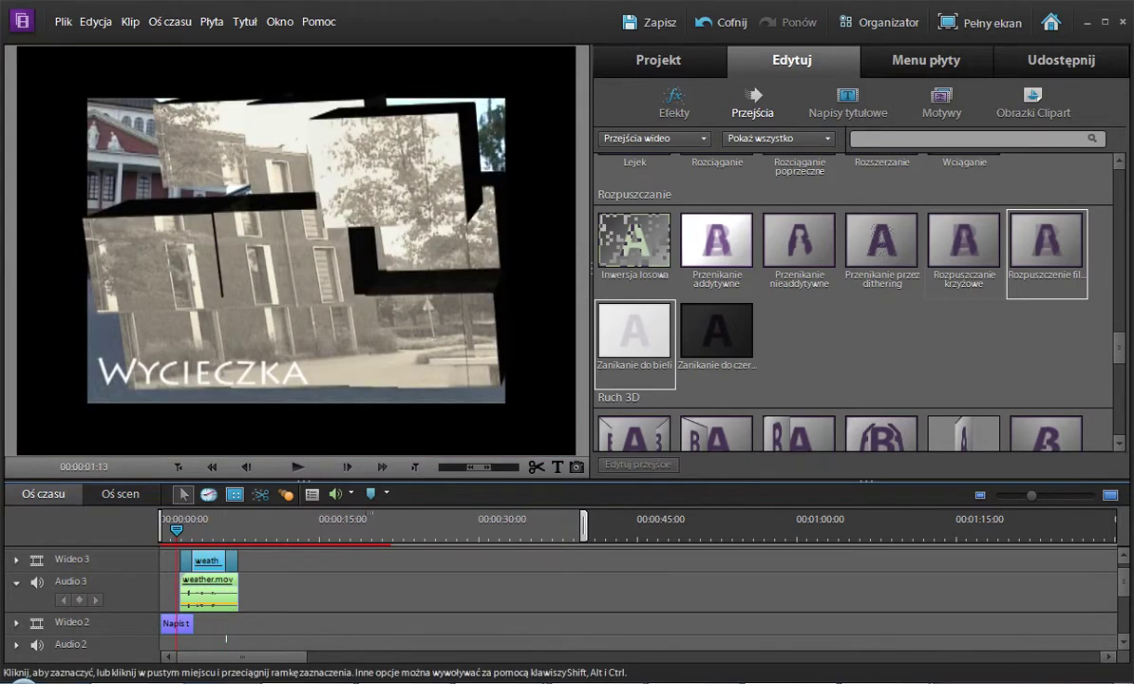
pyautogui.press('space')
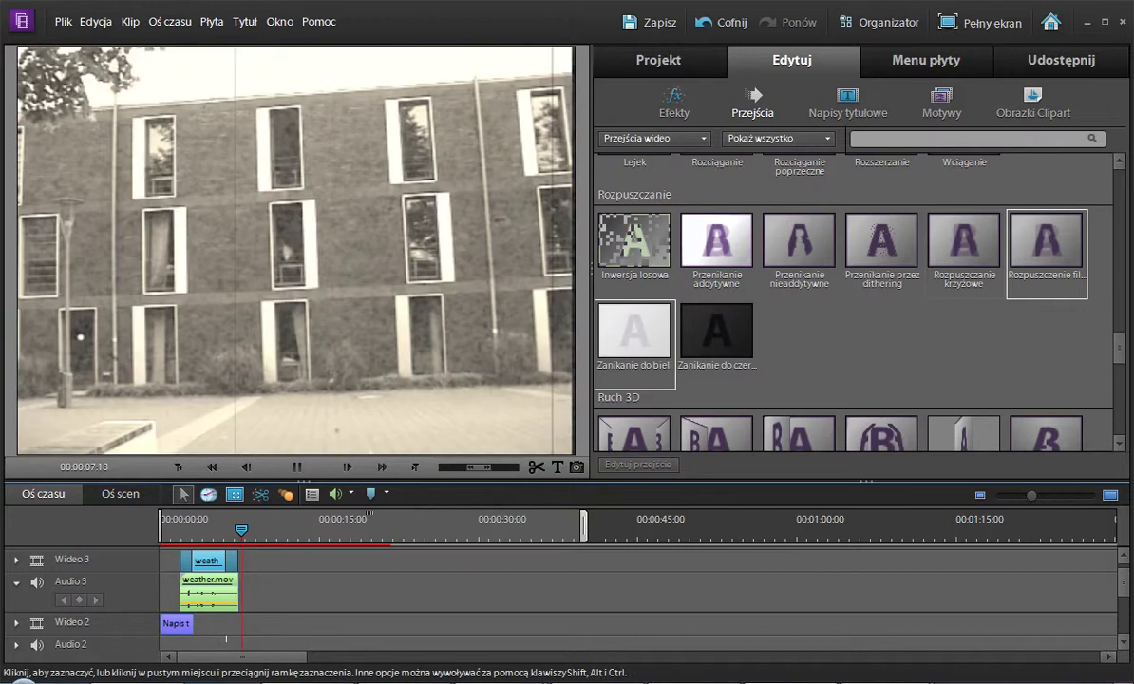
pyautogui.press('space')
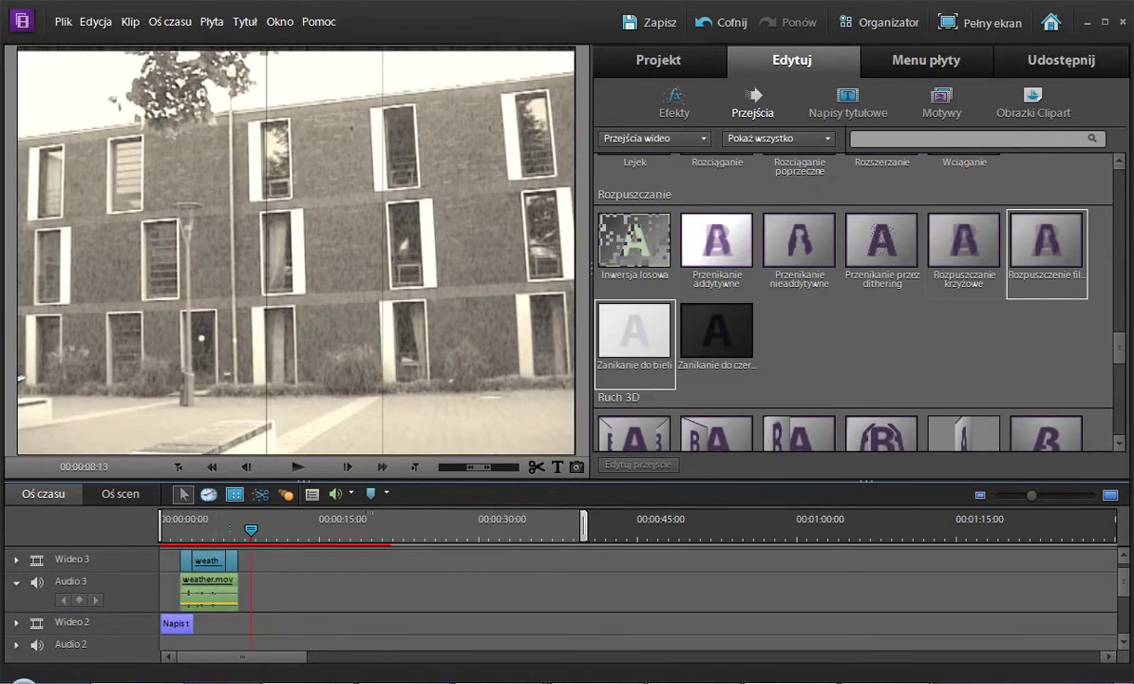
# Shorten the work area to end just after the last video clip, and move the playhead to 00:00:19:07.
pyautogui.scroll(-5, 636, 598)
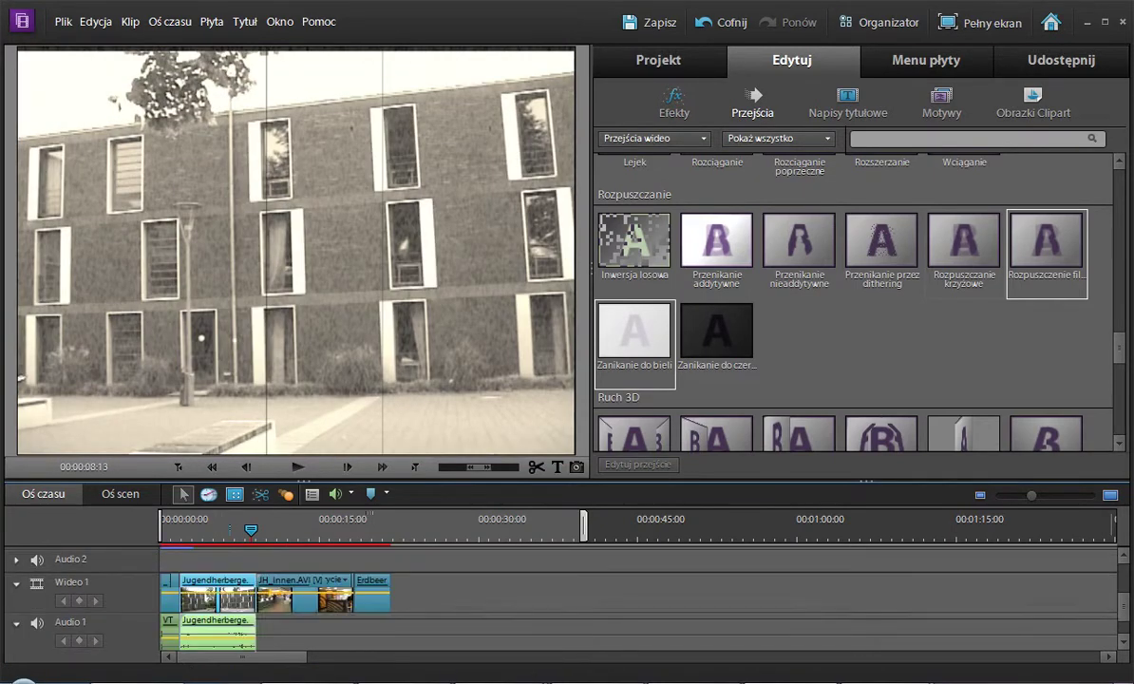
pyautogui.scroll(-2, 636, 599)
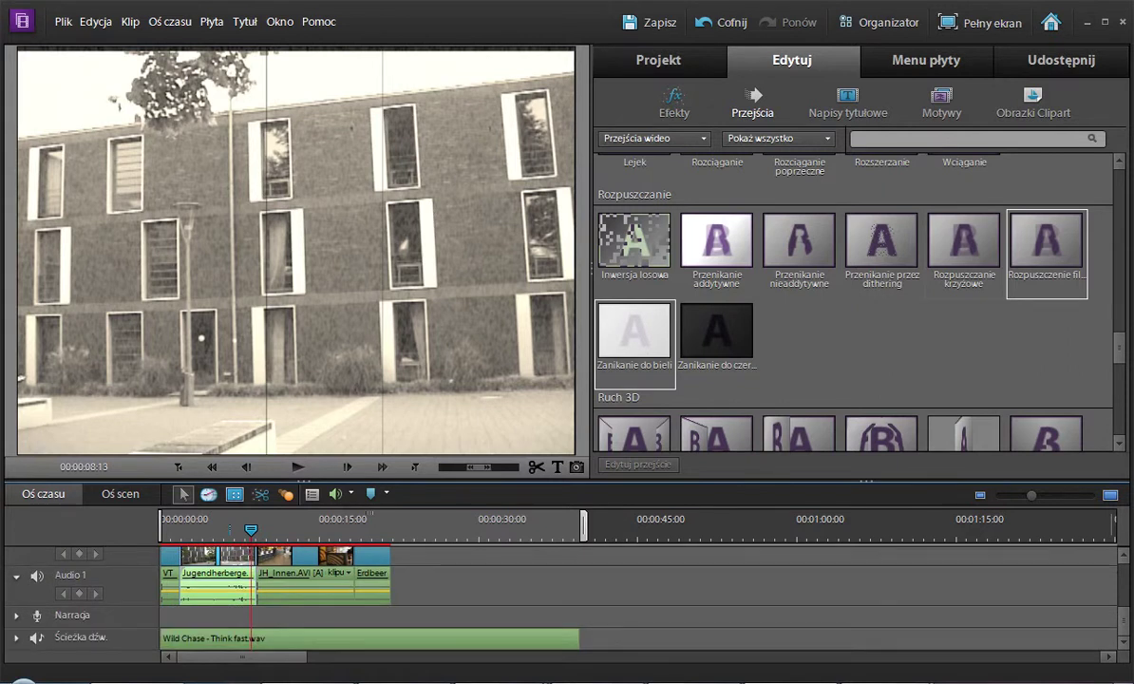
pyautogui.moveTo(582, 528)
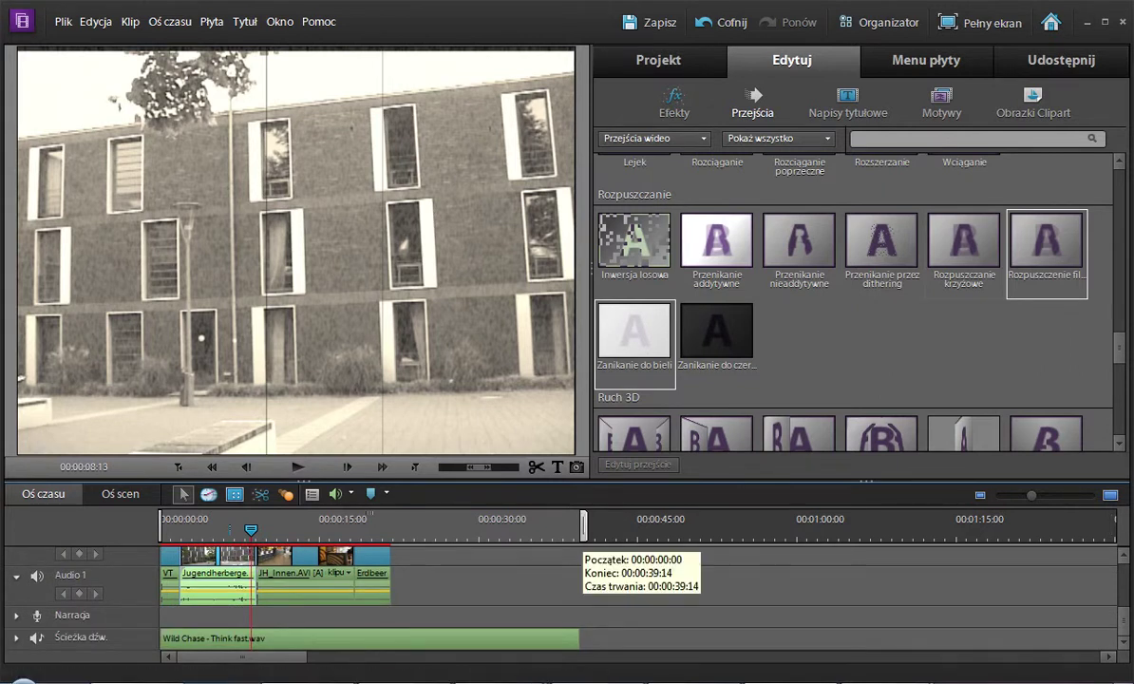
pyautogui.moveTo(582, 521); pyautogui.dragTo(395, 521)
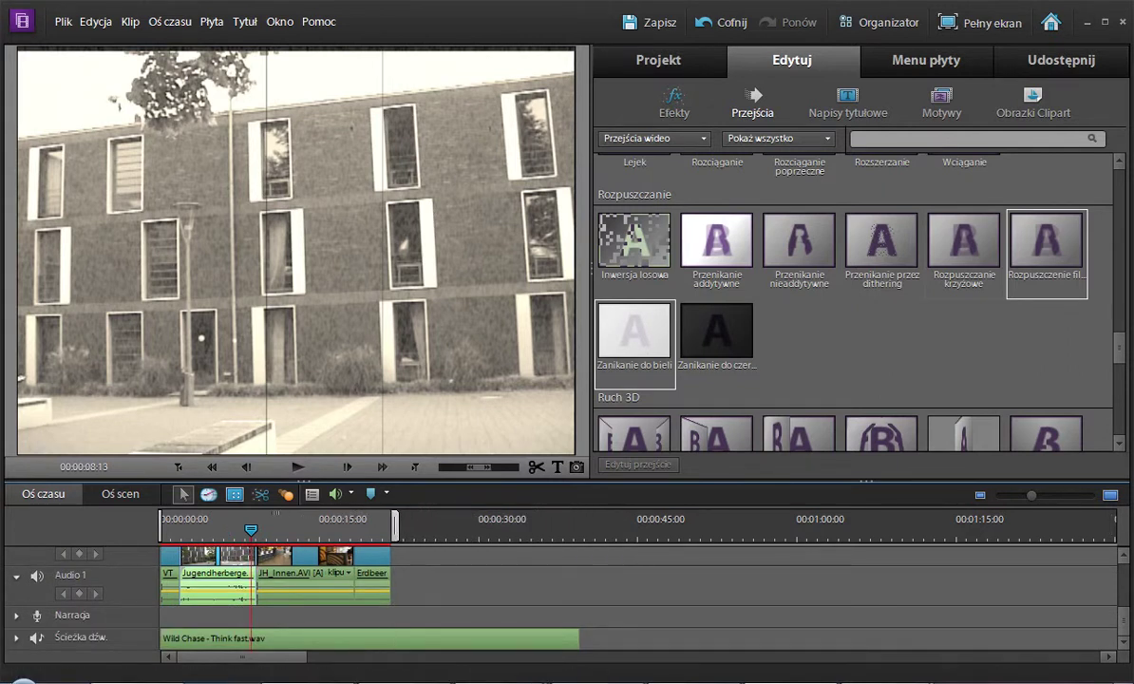
pyautogui.moveTo(251, 529); pyautogui.dragTo(364, 529)
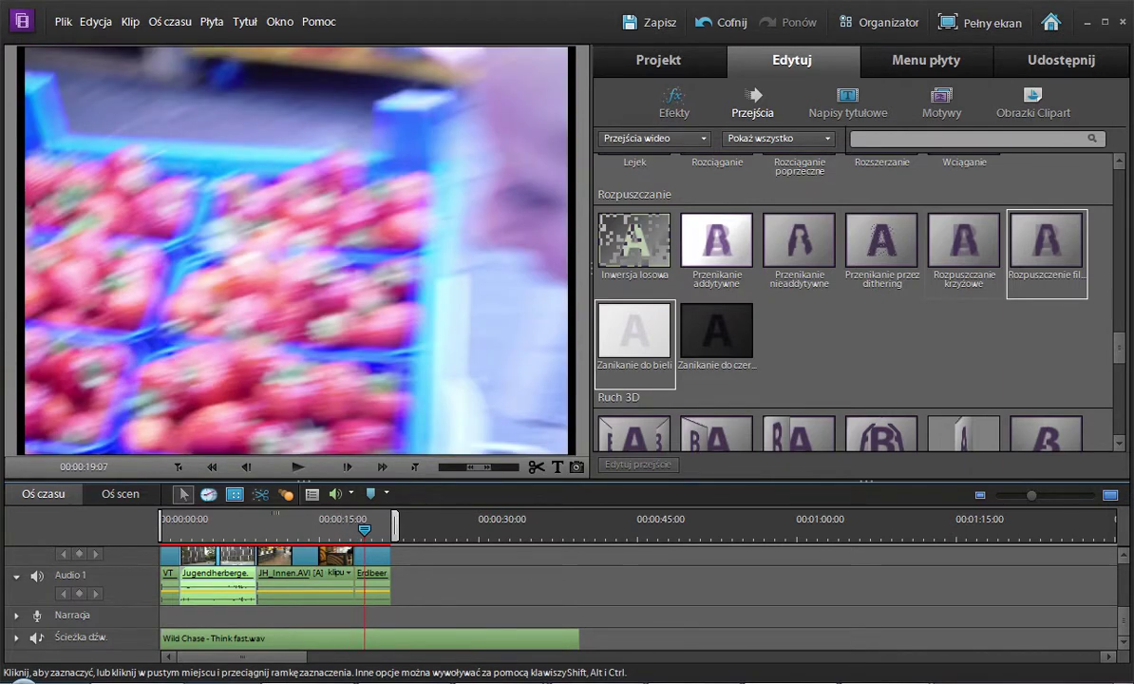
# Examine the online sharing settings for Facebook and YouTube, including the Facebook presets, and return to the list of sharing options.
pyautogui.click(1061, 60)
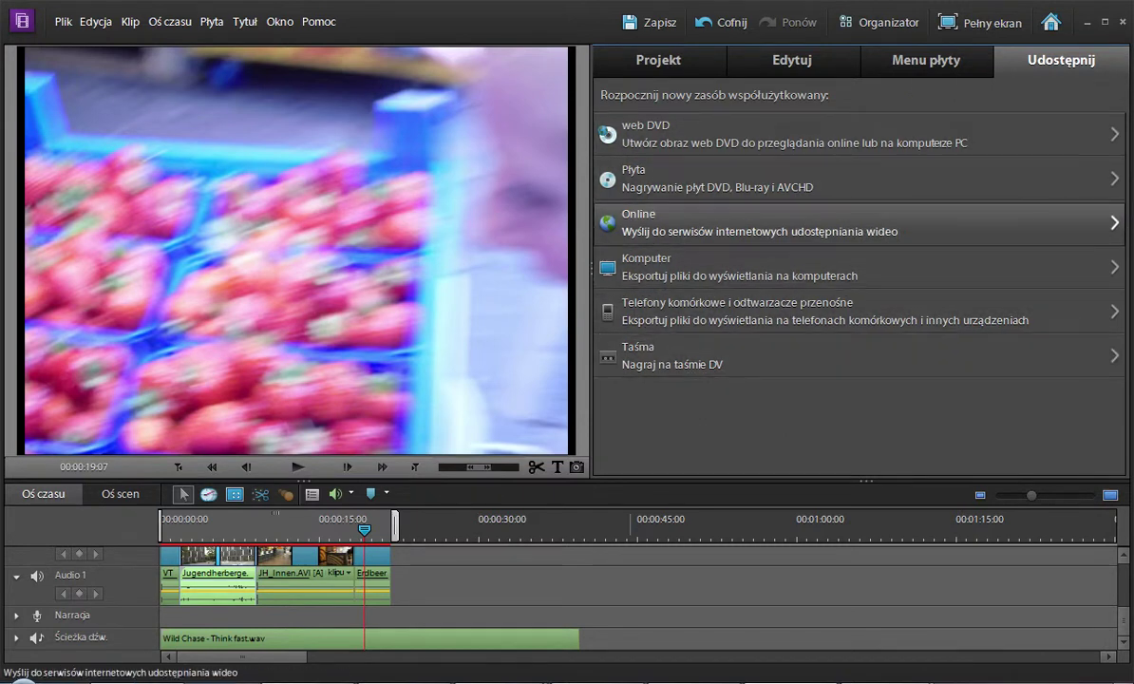
pyautogui.click(665, 222)
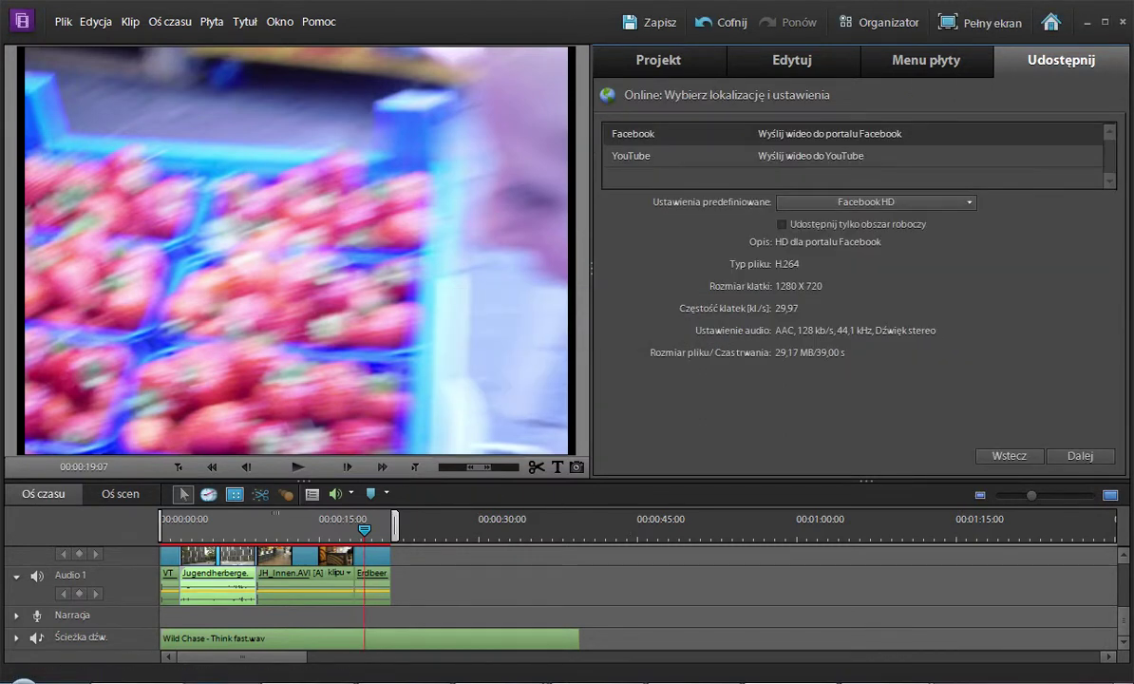
pyautogui.click(874, 202)
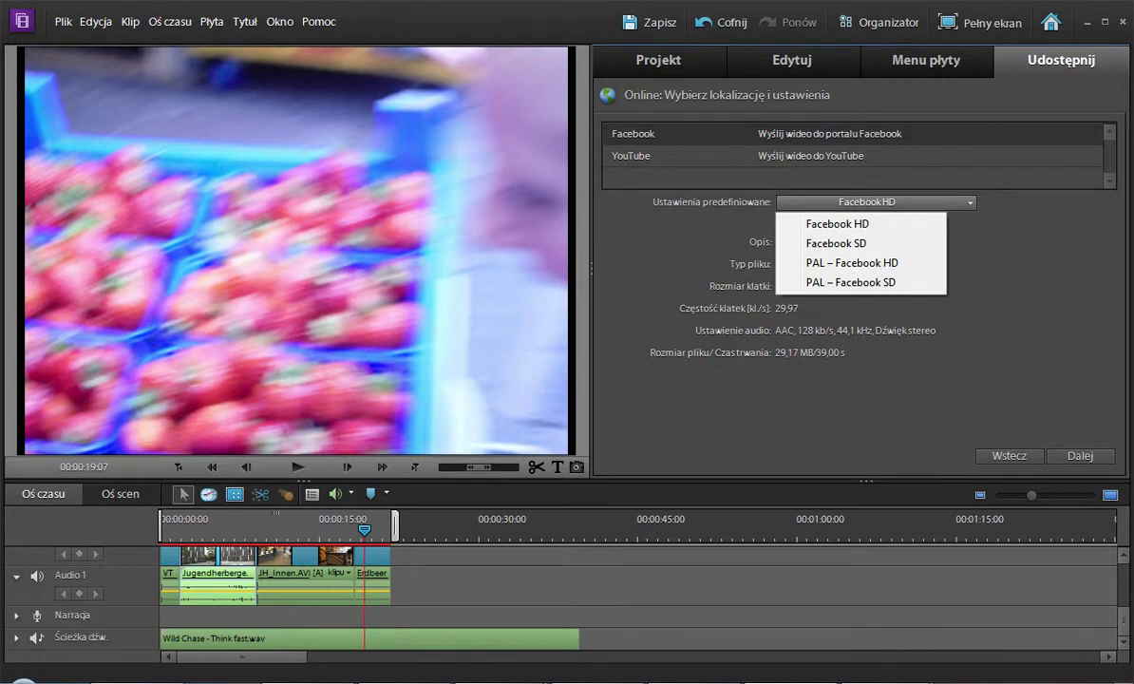
pyautogui.click(790, 156)
pyautogui.click(798, 156)
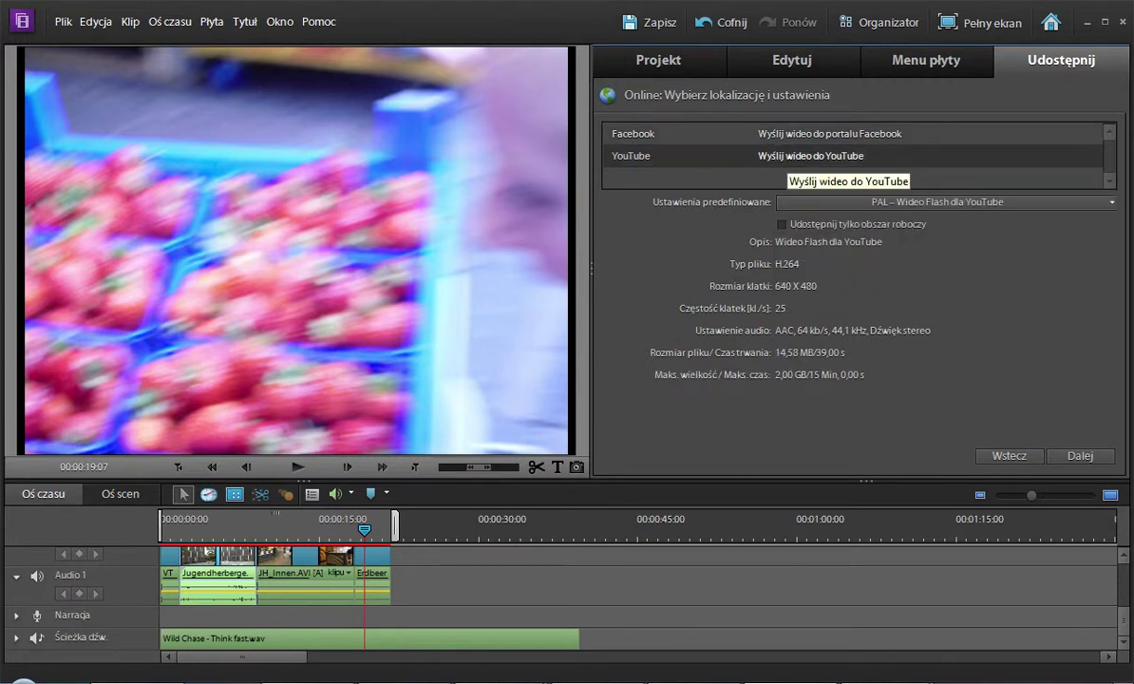
pyautogui.click(788, 134)
pyautogui.click(788, 155)
pyautogui.click(788, 134)
pyautogui.click(788, 156)
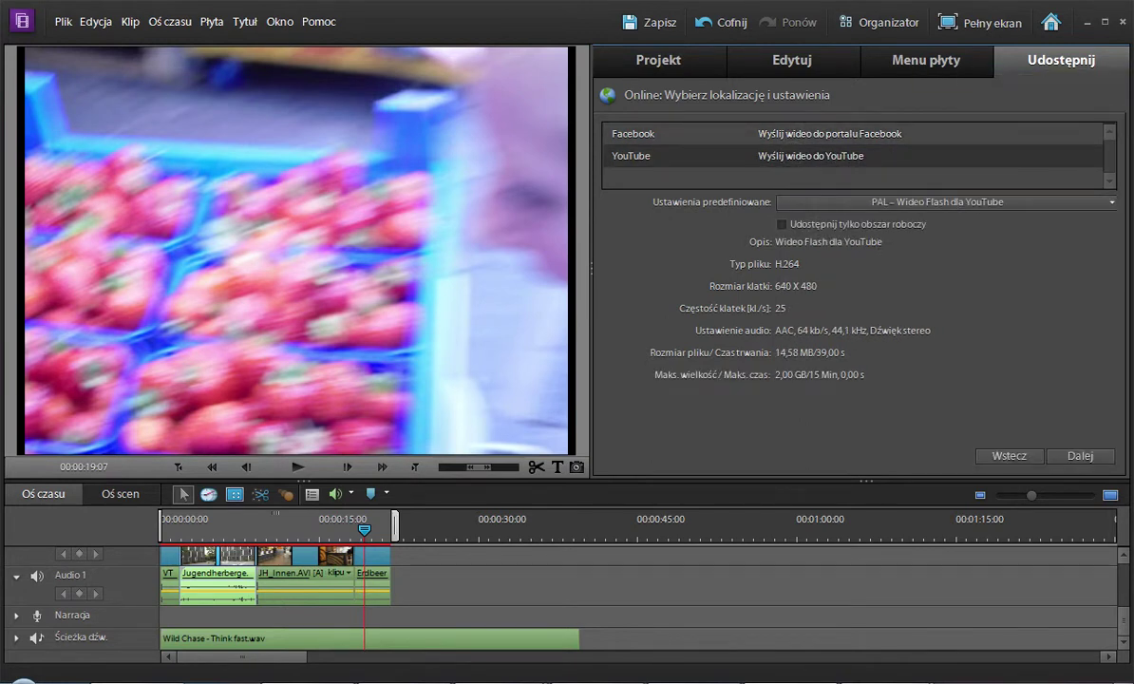
pyautogui.click(1009, 456)
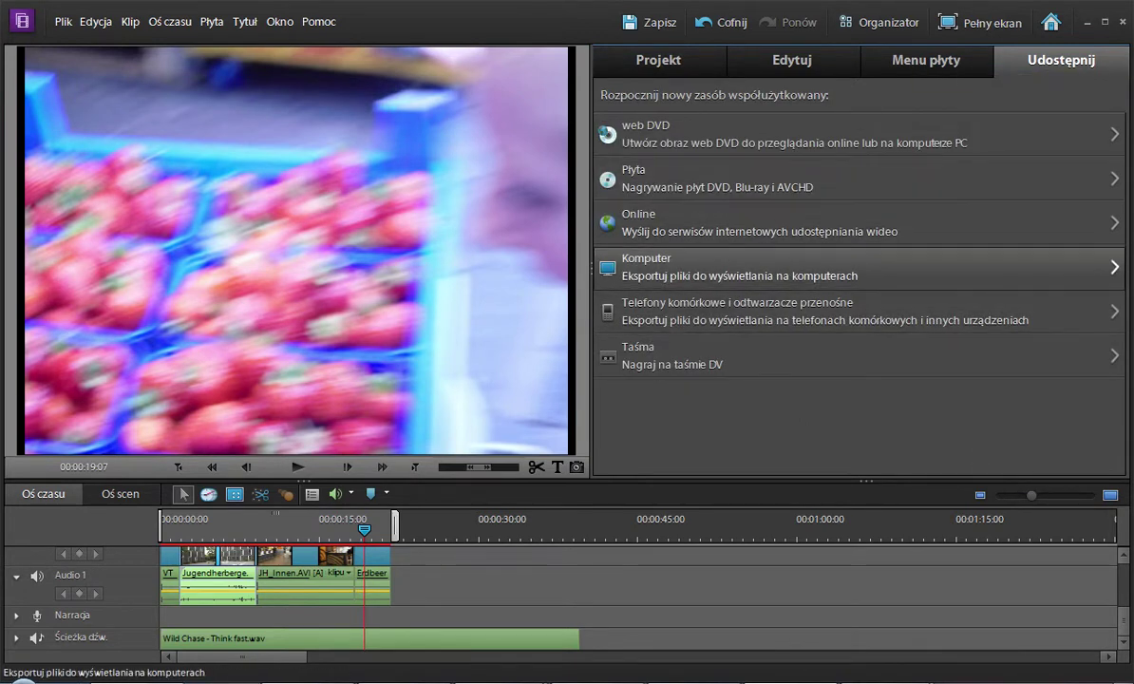
# Set up a computer export as Adobe Flash video with the "FLV — średni internetowy, źródło PAL" preset, limited to the work area.
pyautogui.click(836, 266)
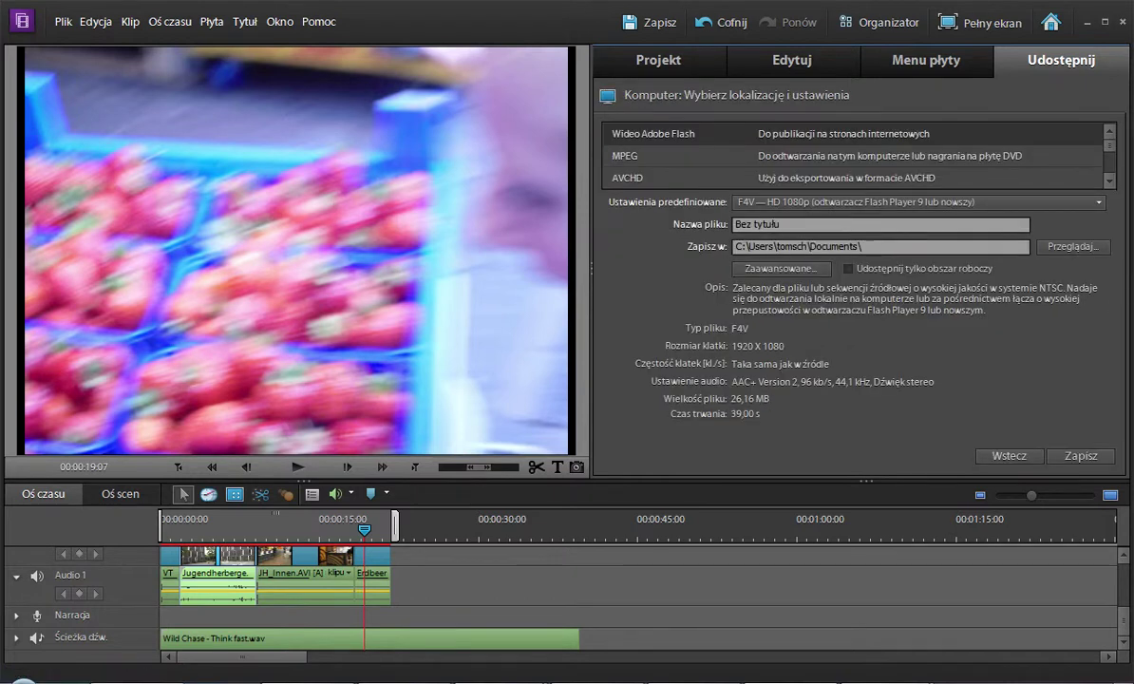
pyautogui.scroll(-5, 852, 155)
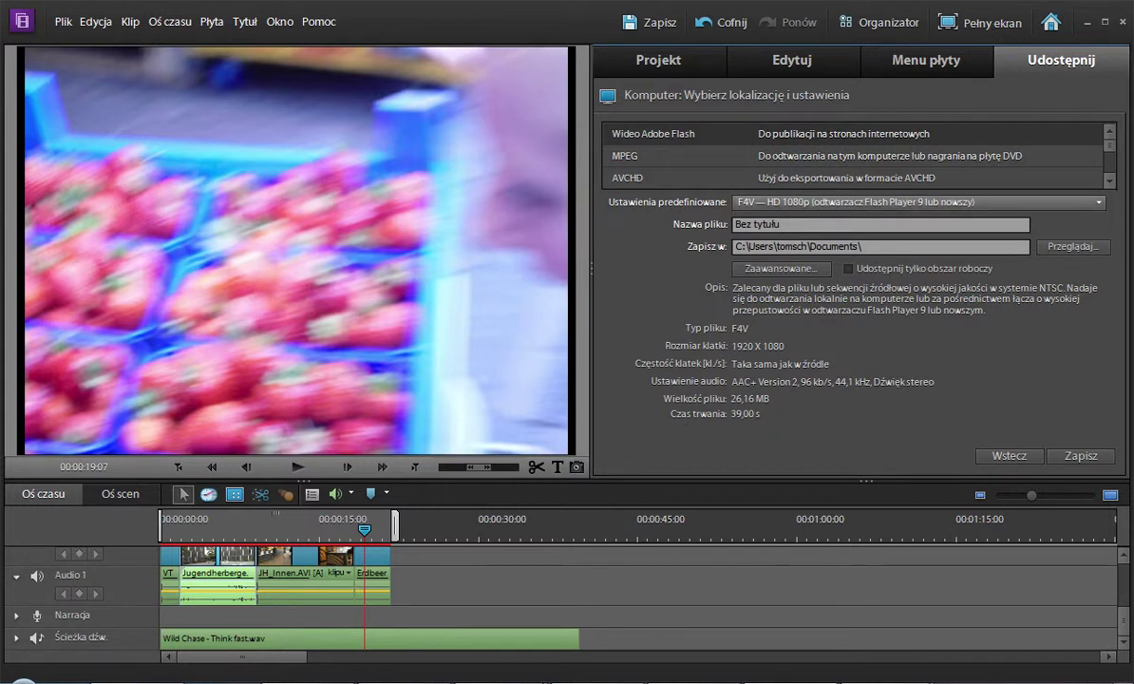
pyautogui.click(826, 202)
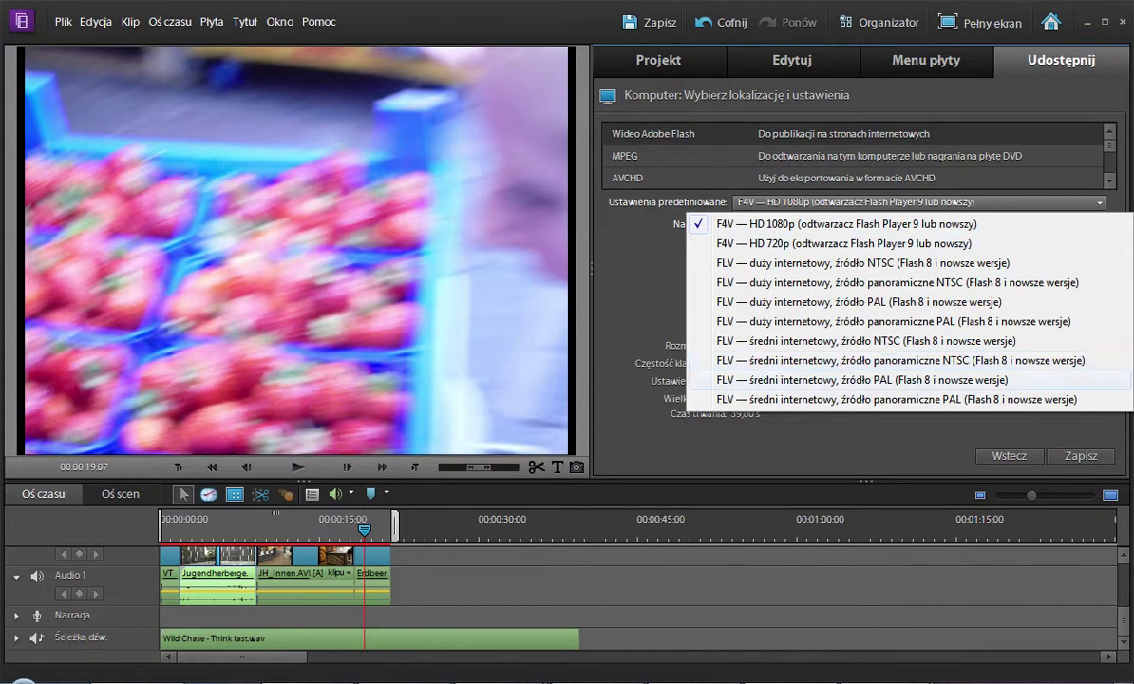
pyautogui.click(855, 378)
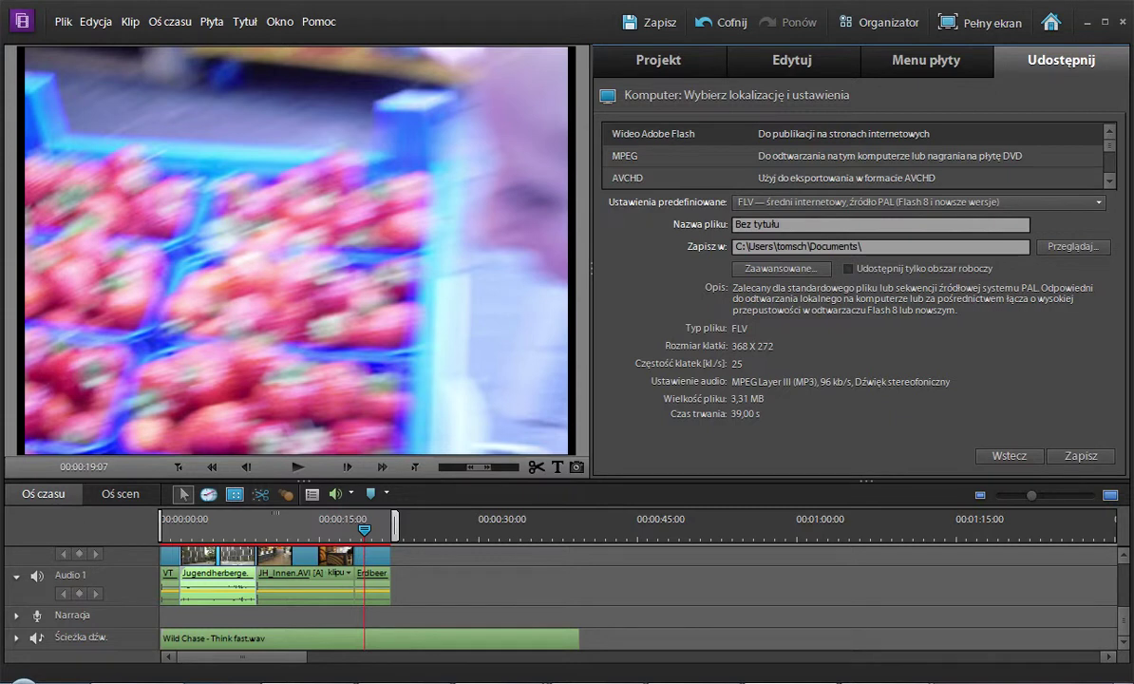
pyautogui.click(848, 268)
# Export the video under the file name wycieczka_kreatywna into the Kreatywna_wycieczka folder on the desktop.
pyautogui.tripleClick(736, 224)
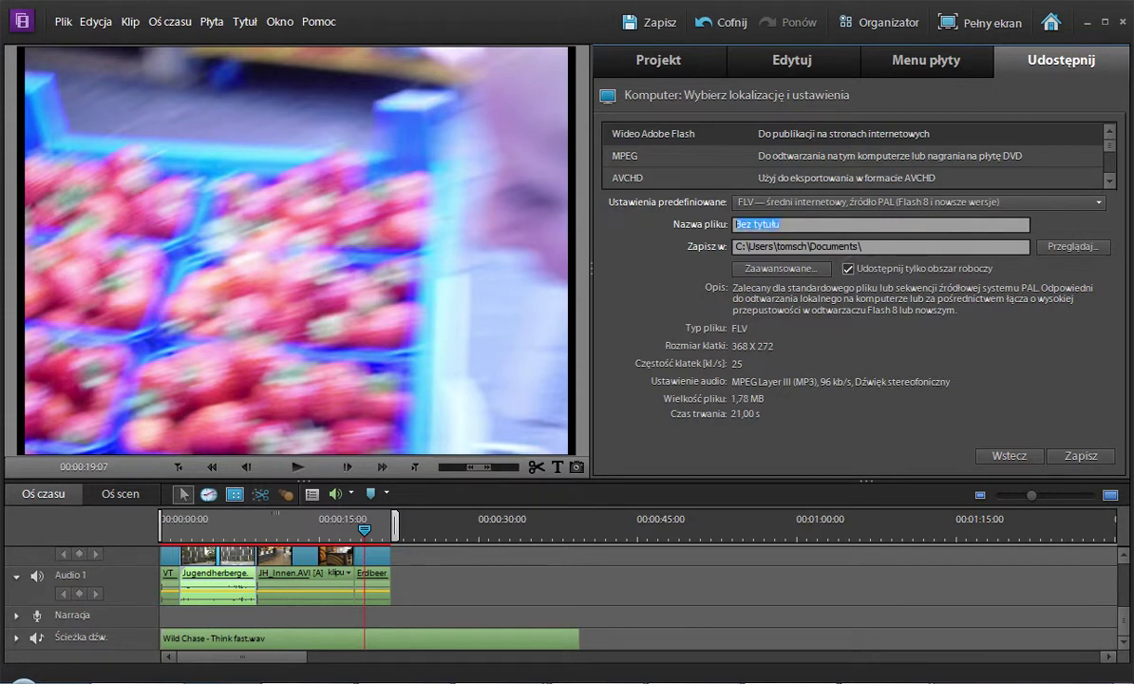
pyautogui.write('wycieczka_kreatywna')
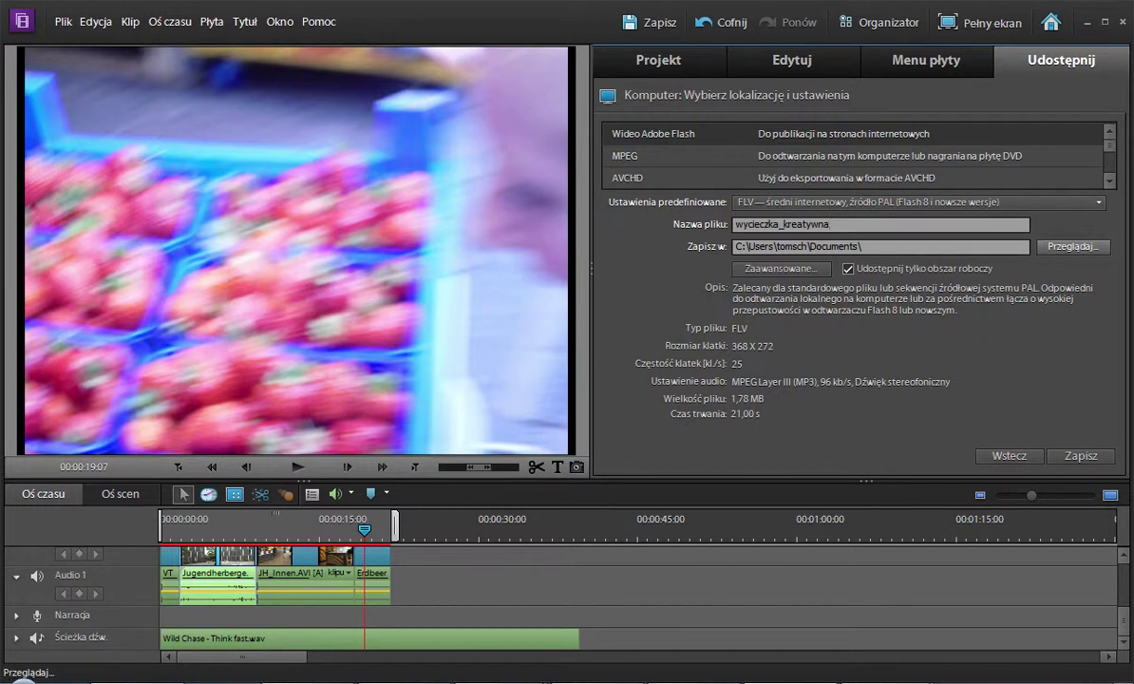
pyautogui.click(1071, 247)
pyautogui.click(525, 416)
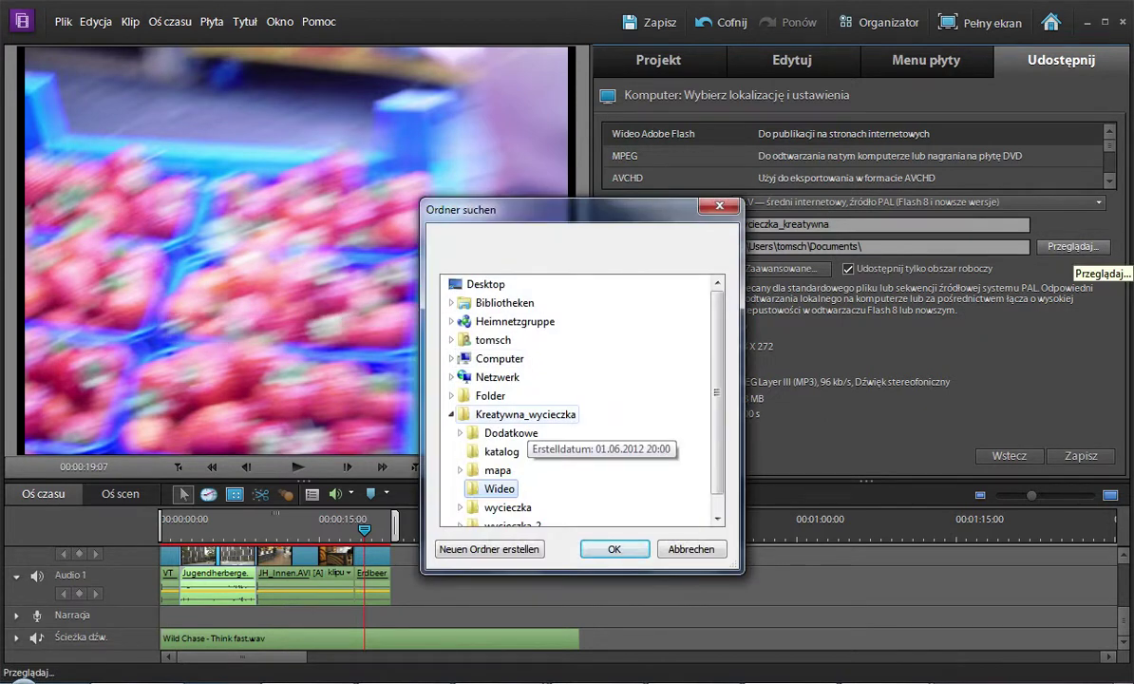
pyautogui.click(614, 549)
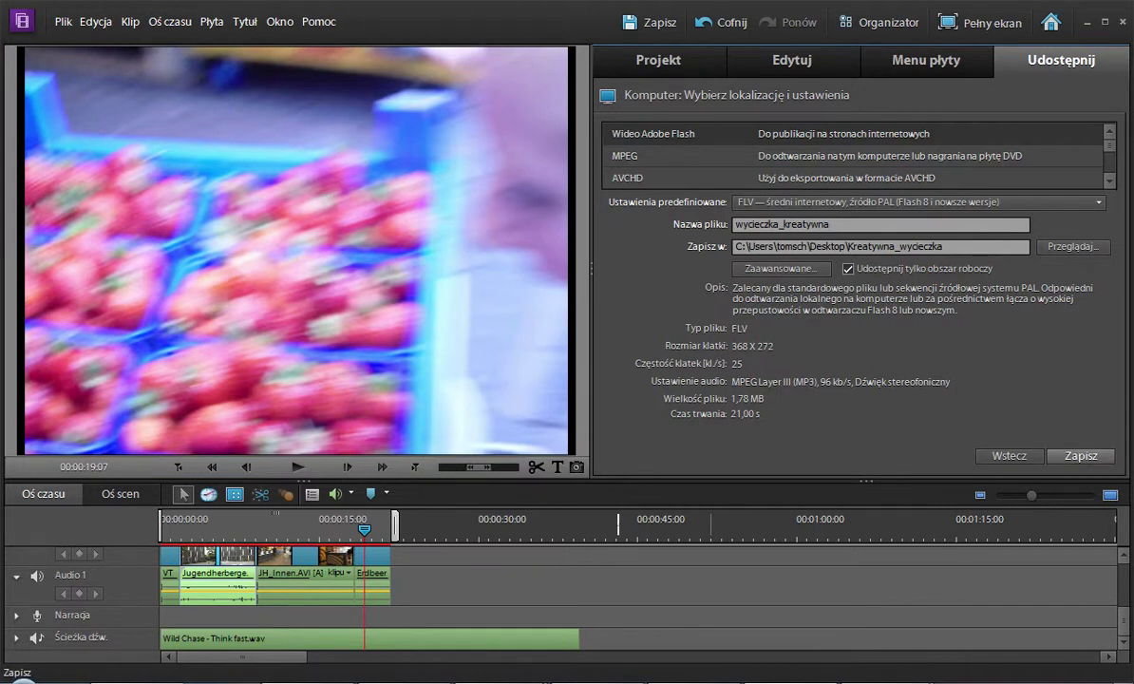
pyautogui.click(1081, 455)
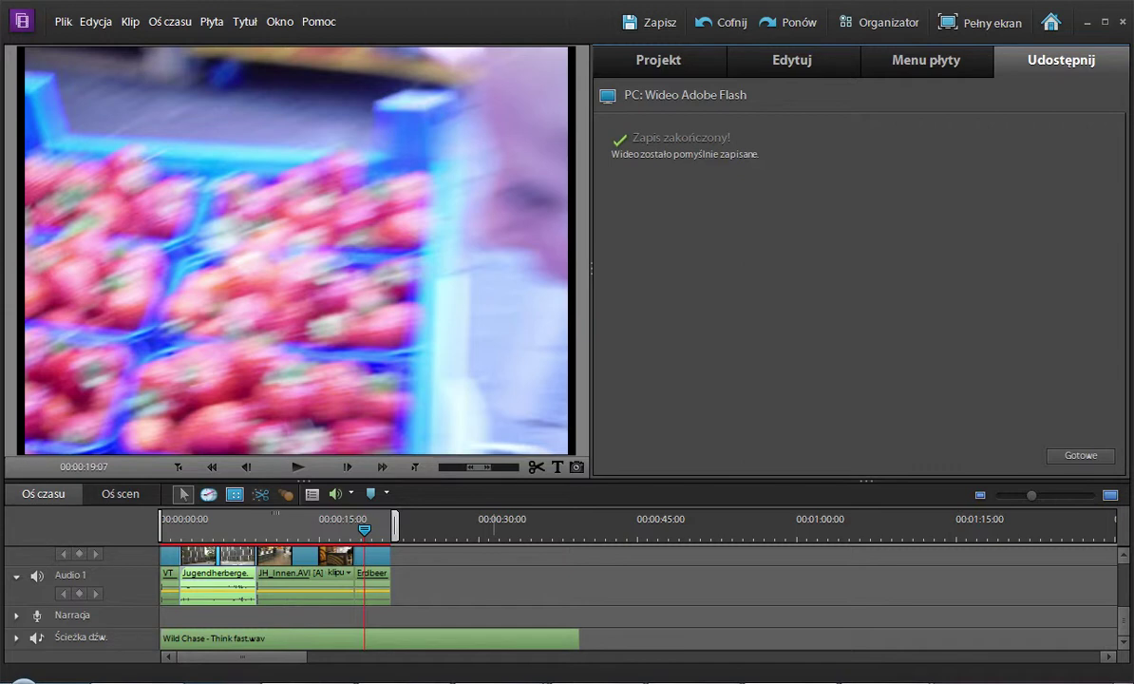
# Open the exported wycieczka_kreatywna.flv from the Kreatywna_wycieczka folder in Windows Explorer to watch it.
pyautogui.moveTo(199, 676)
pyautogui.click(325, 599)
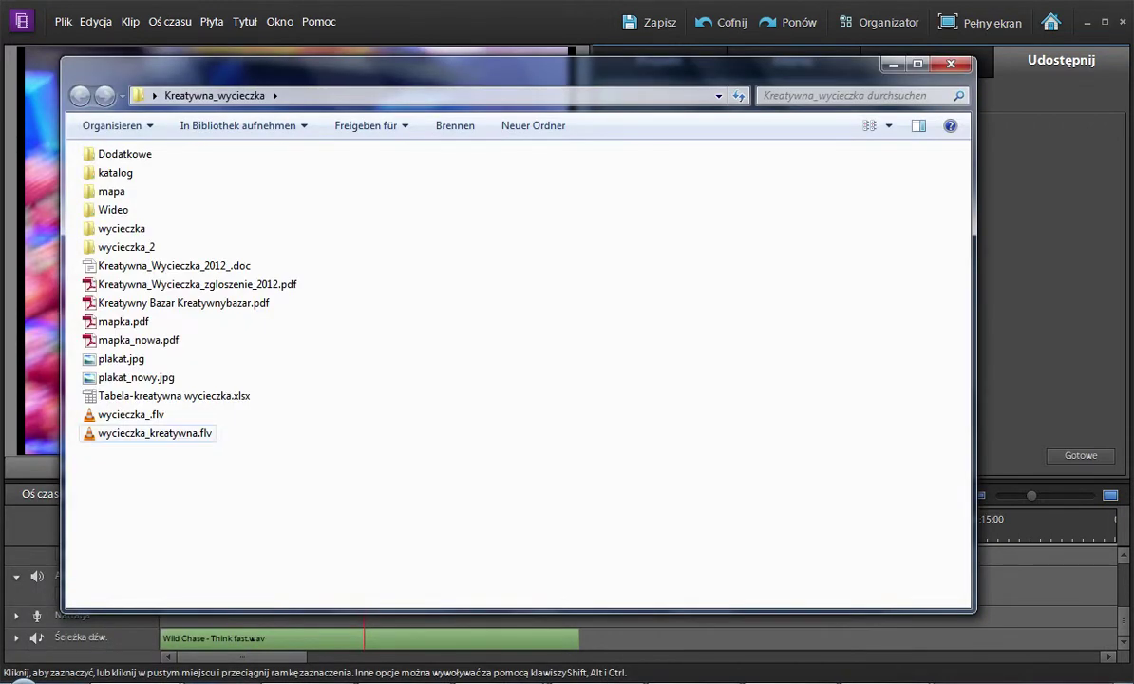
pyautogui.click(147, 433)
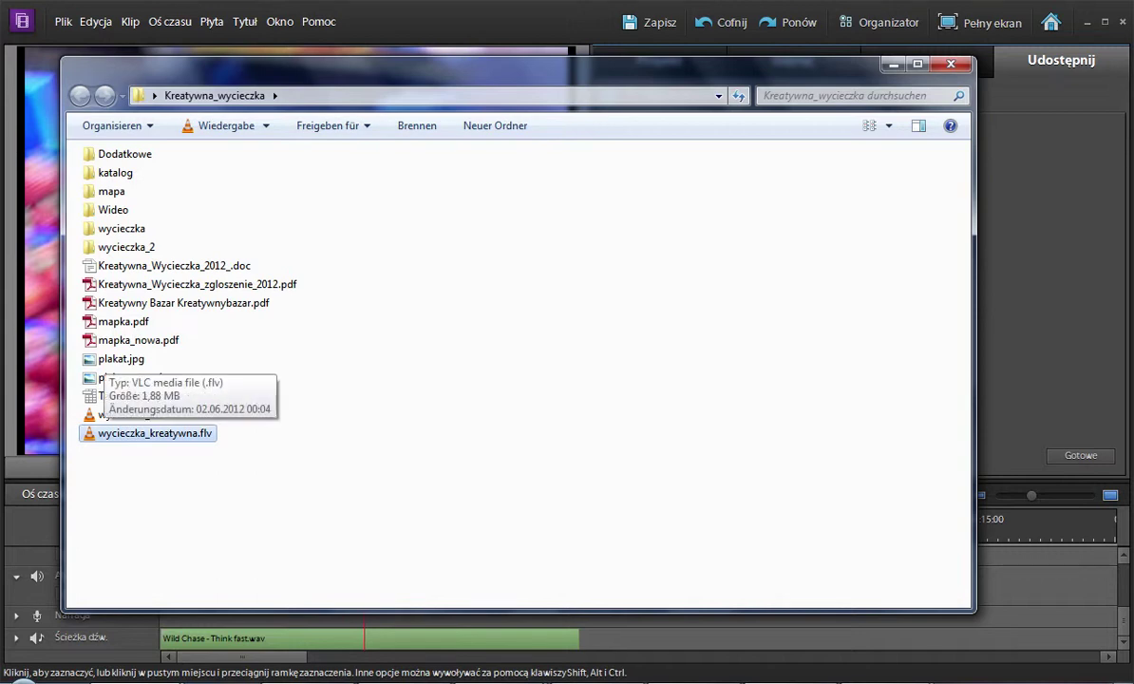
pyautogui.press('Return')
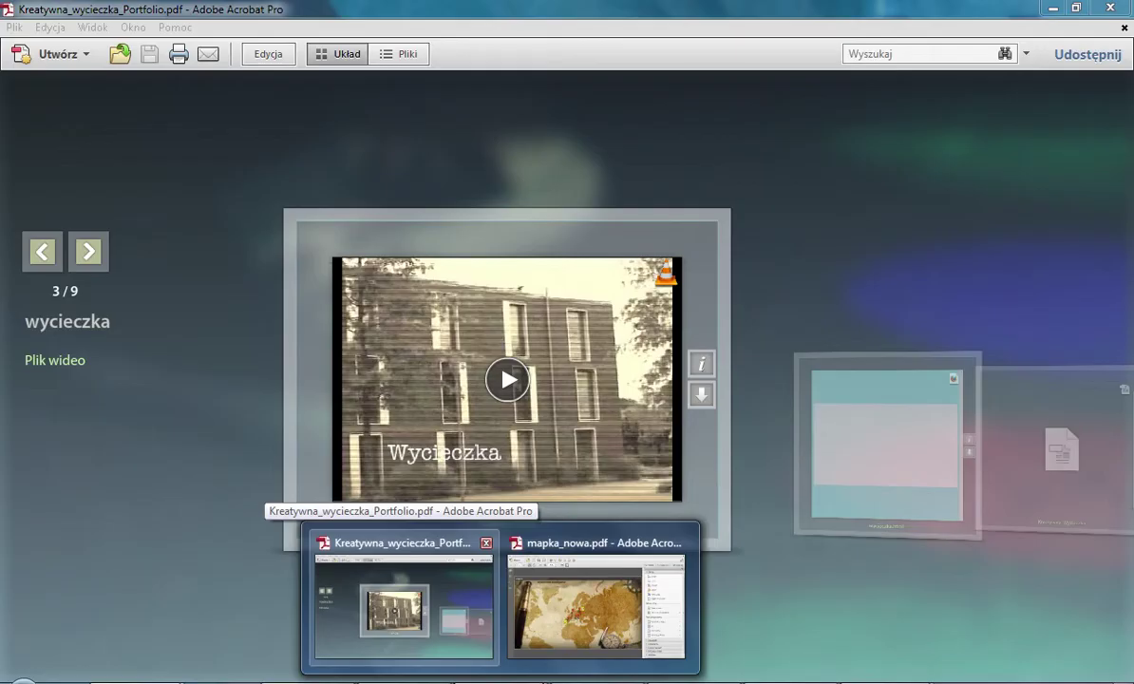
# Switch to Kreatywna_wycieczka_Portfolio.pdf in Adobe Acrobat Pro and view the wycieczka video and the item after it.
pyautogui.click(403, 605)
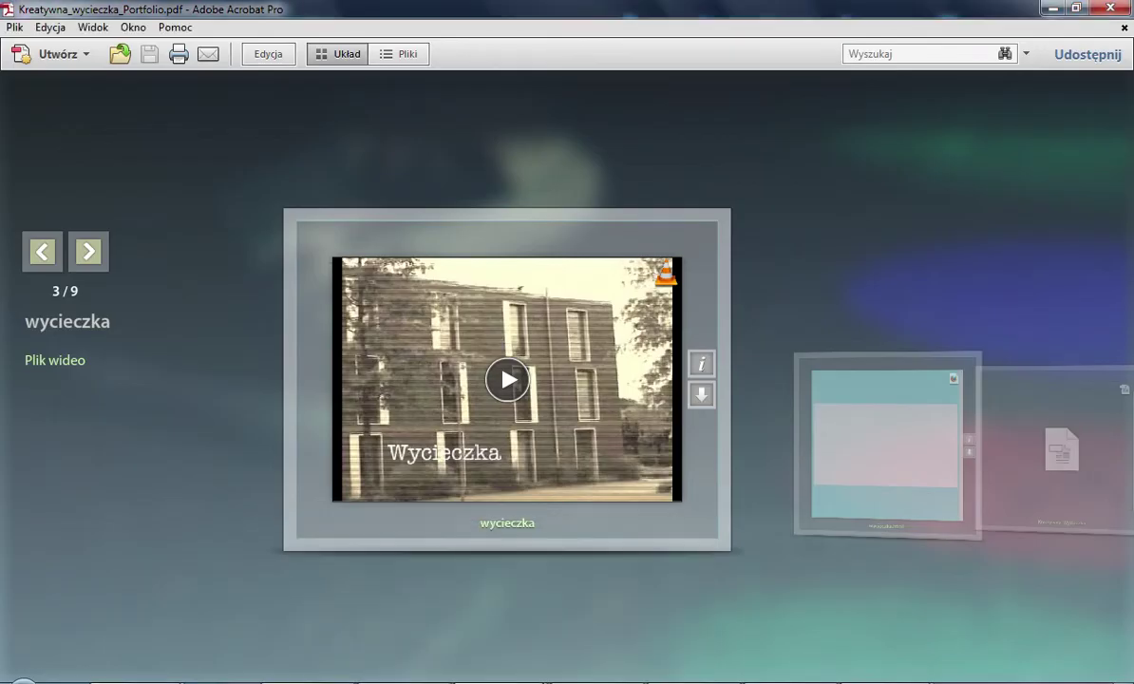
pyautogui.moveTo(581, 385)
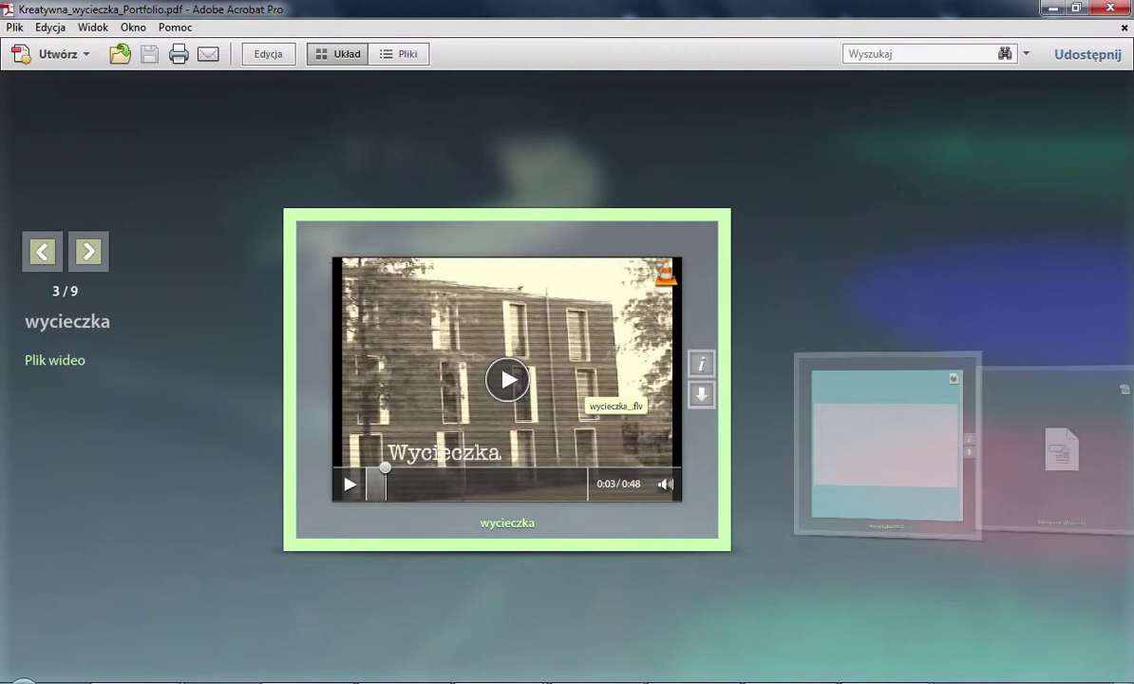
pyautogui.click(904, 375)
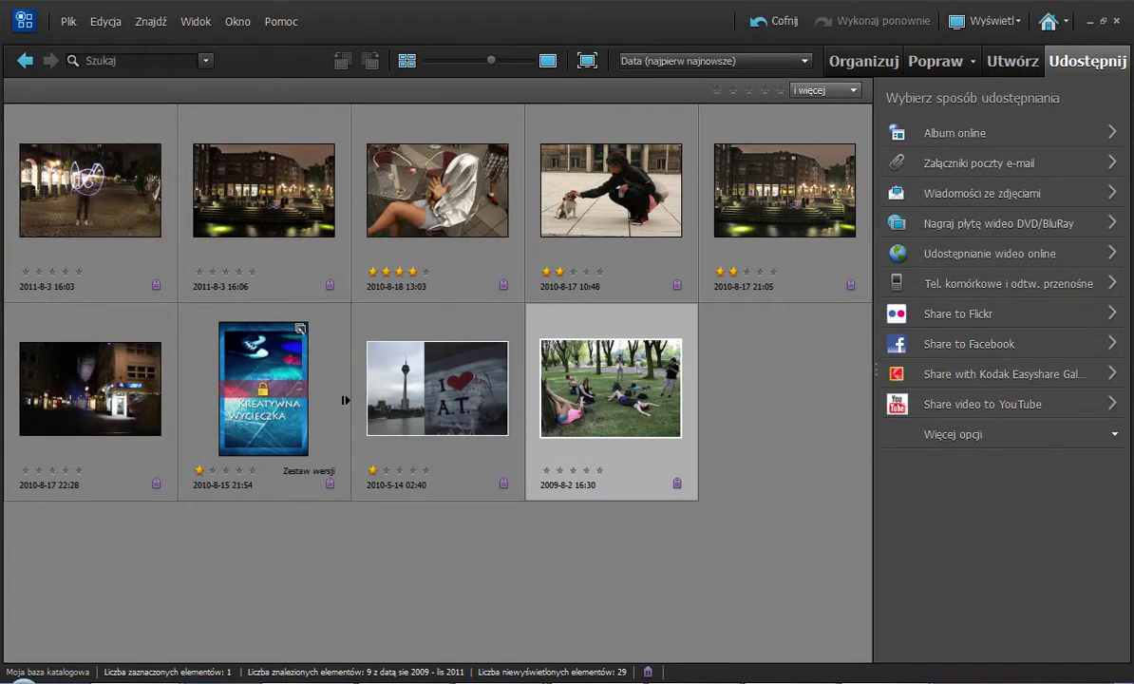
# In Elements Organizer, select all photos except the Kreatywna Wycieczka poster and start sharing them as an online album.
pyautogui.moveTo(804, 527); pyautogui.dragTo(66, 109)
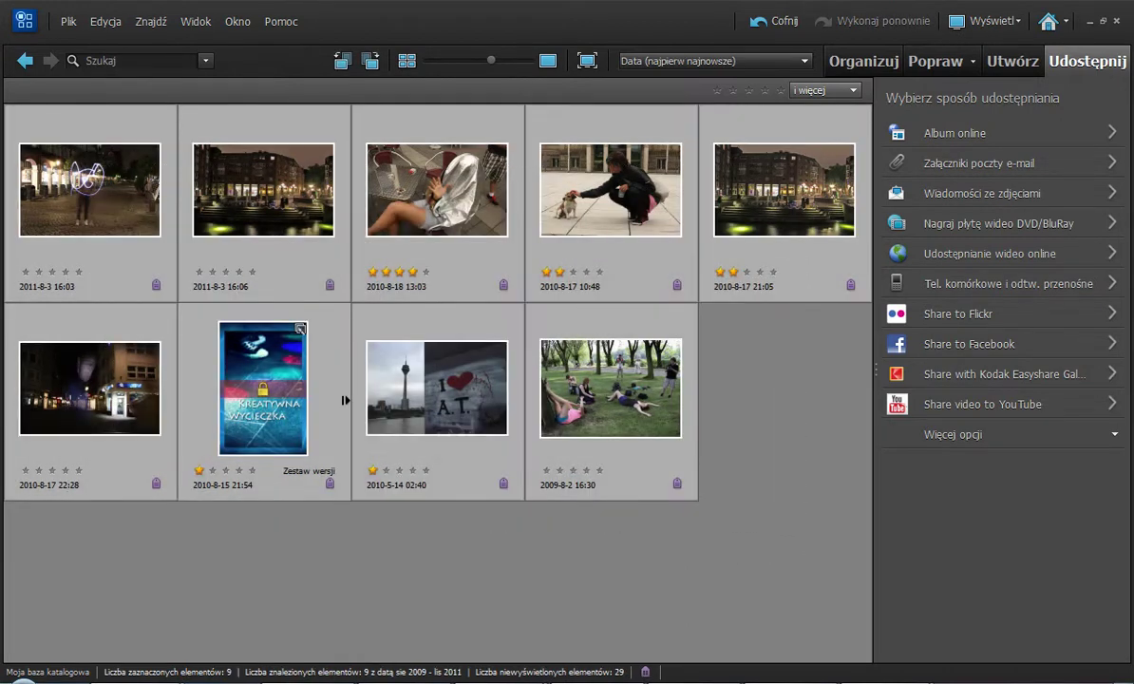
pyautogui.keyDown('ctrl'); pyautogui.click(263, 389); pyautogui.keyUp('ctrl')
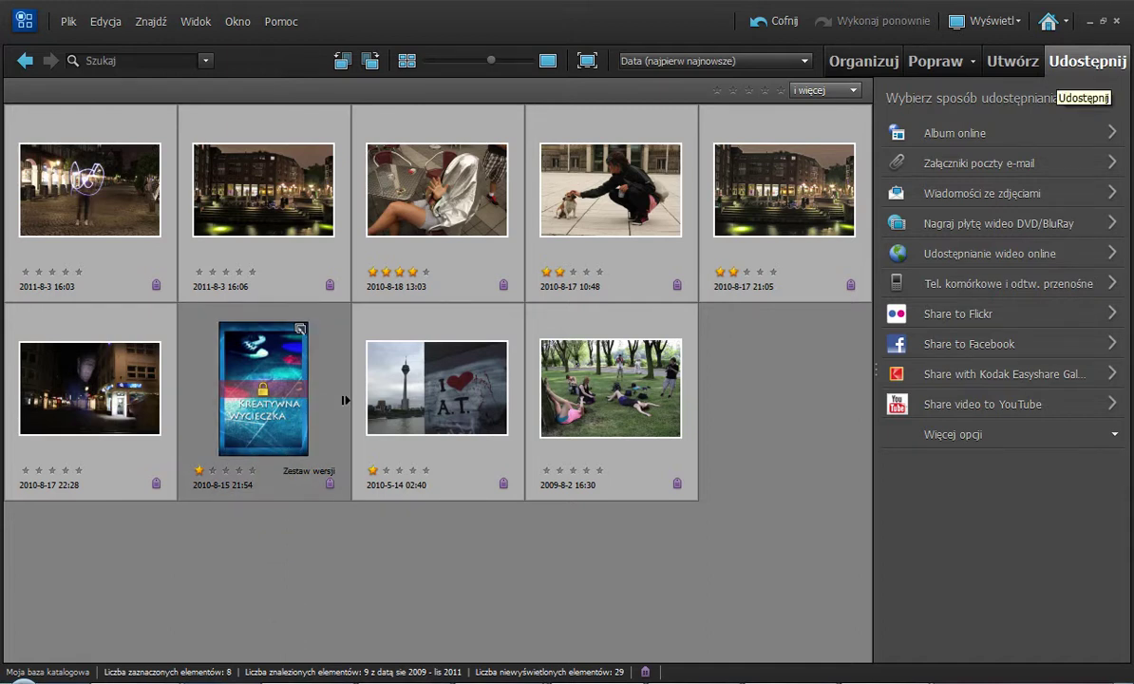
pyautogui.click(936, 134)
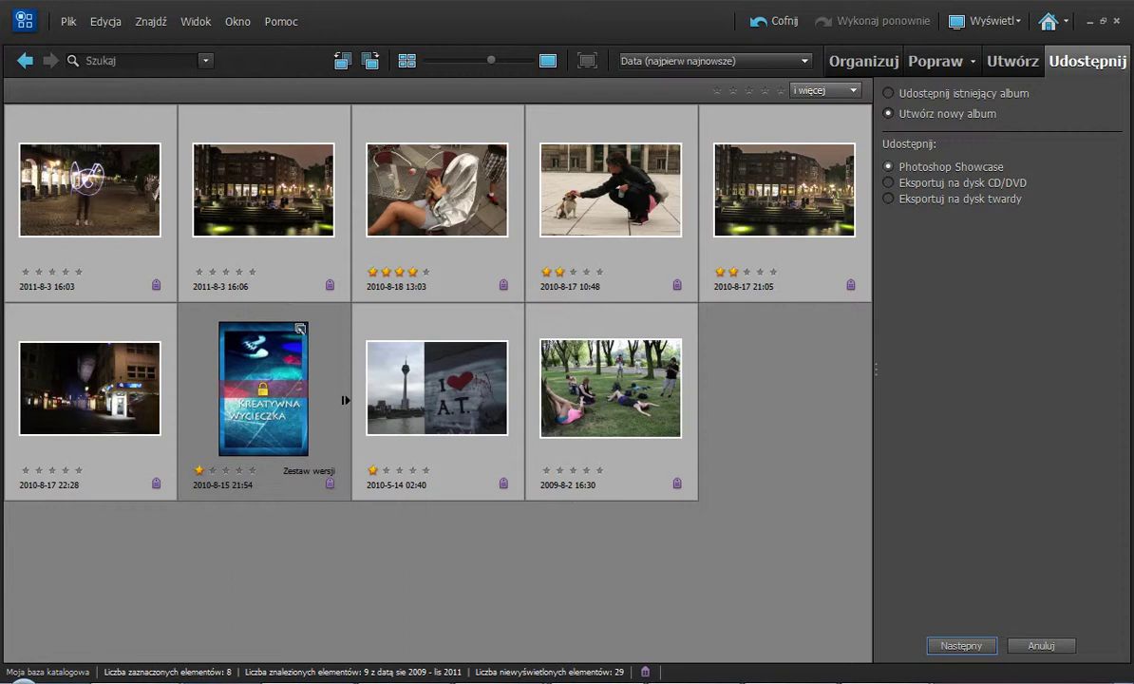
# Create a new online album named kreatywna_wycieczka from the selected photos, with Photoshop Showcase as the sharing destination.
pyautogui.click(961, 645)
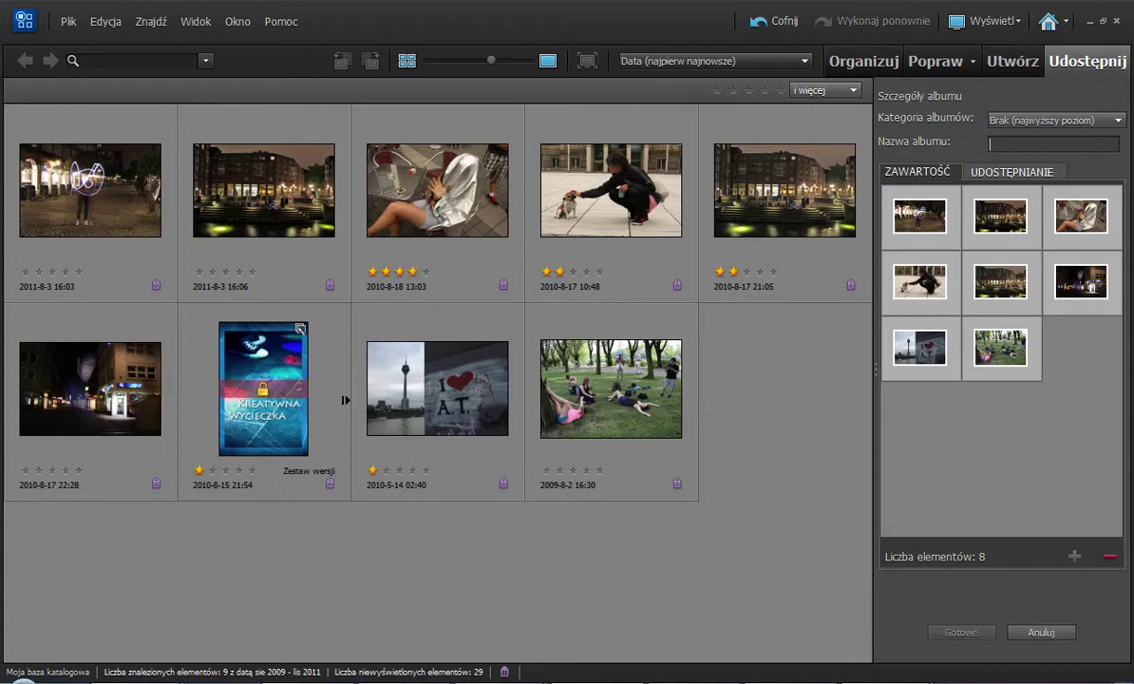
pyautogui.write('kreatywna_wy')
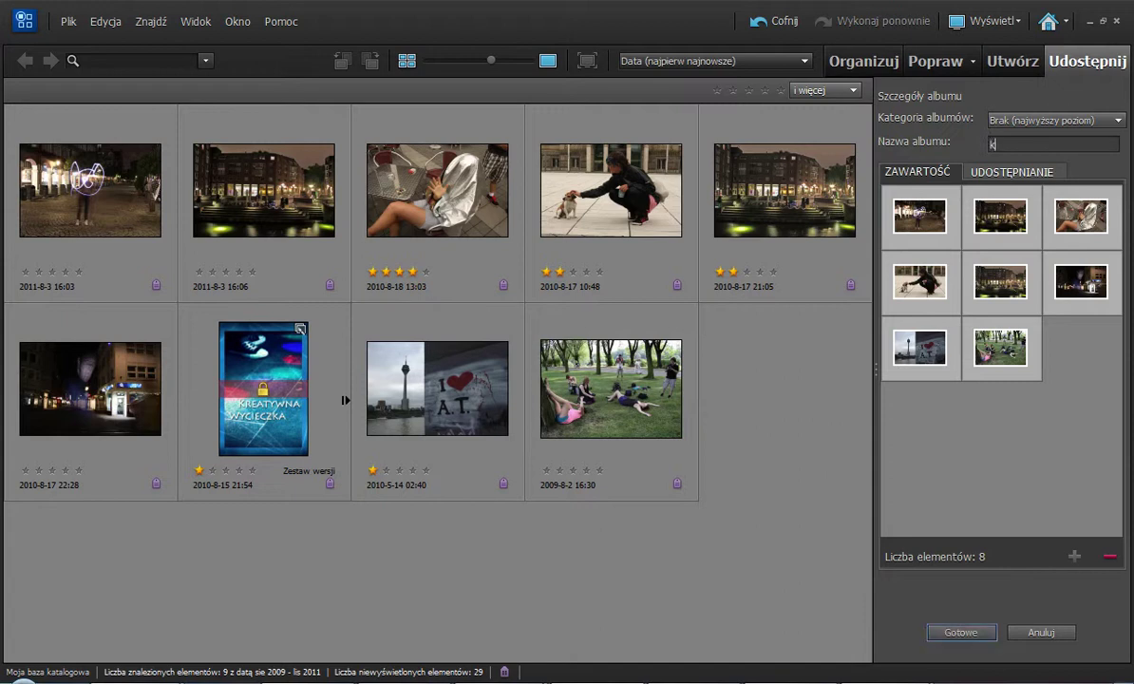
pyautogui.write('cieczka')
pyautogui.press('Return')
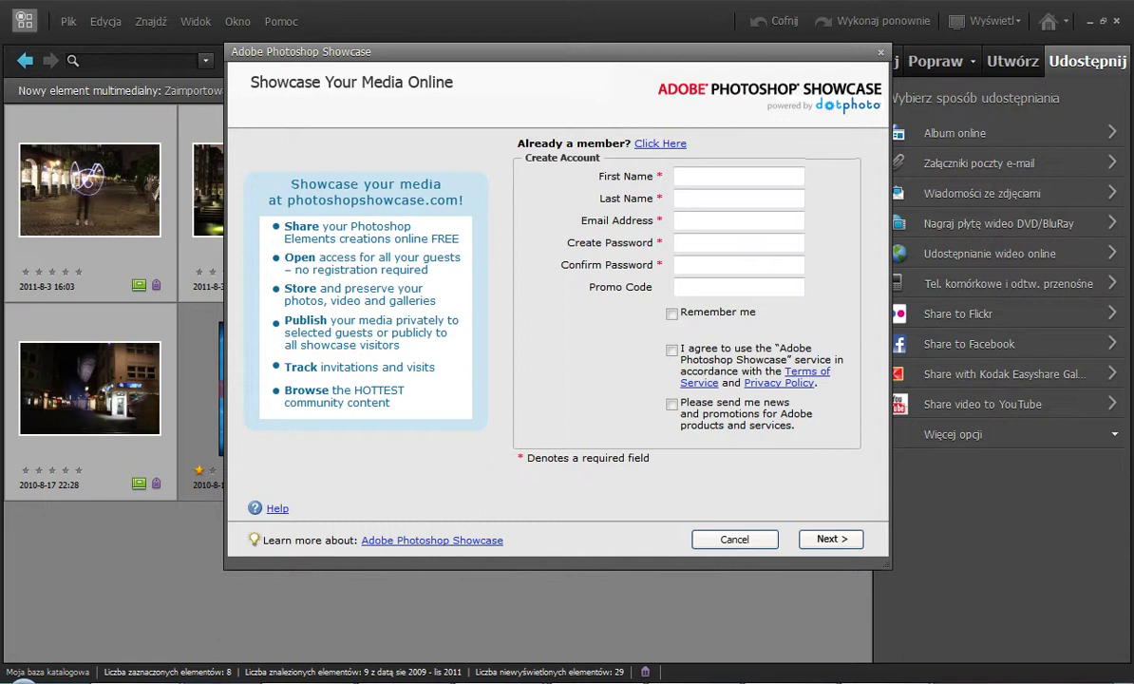
# Read the Photoshop Showcase benefits about free sharing, open guest access and media storage, and cancel the account sign-up.
pyautogui.moveTo(310, 238); pyautogui.dragTo(454, 239)
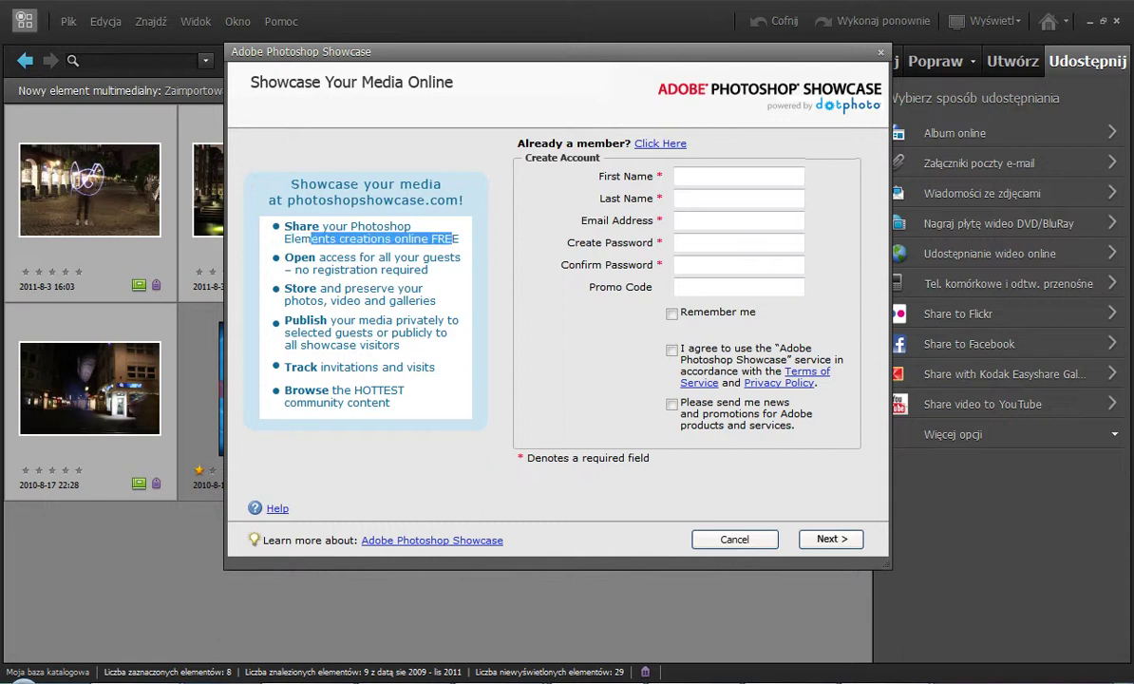
pyautogui.moveTo(311, 257); pyautogui.dragTo(429, 270)
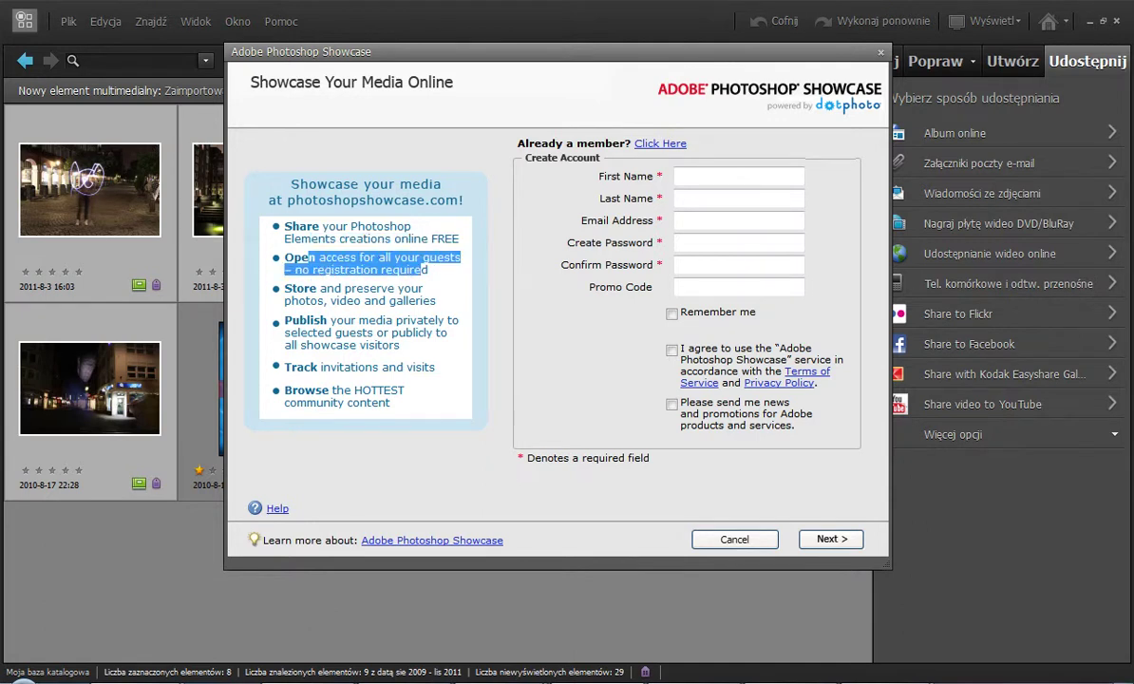
pyautogui.moveTo(310, 289); pyautogui.dragTo(353, 289)
pyautogui.click(353, 289)
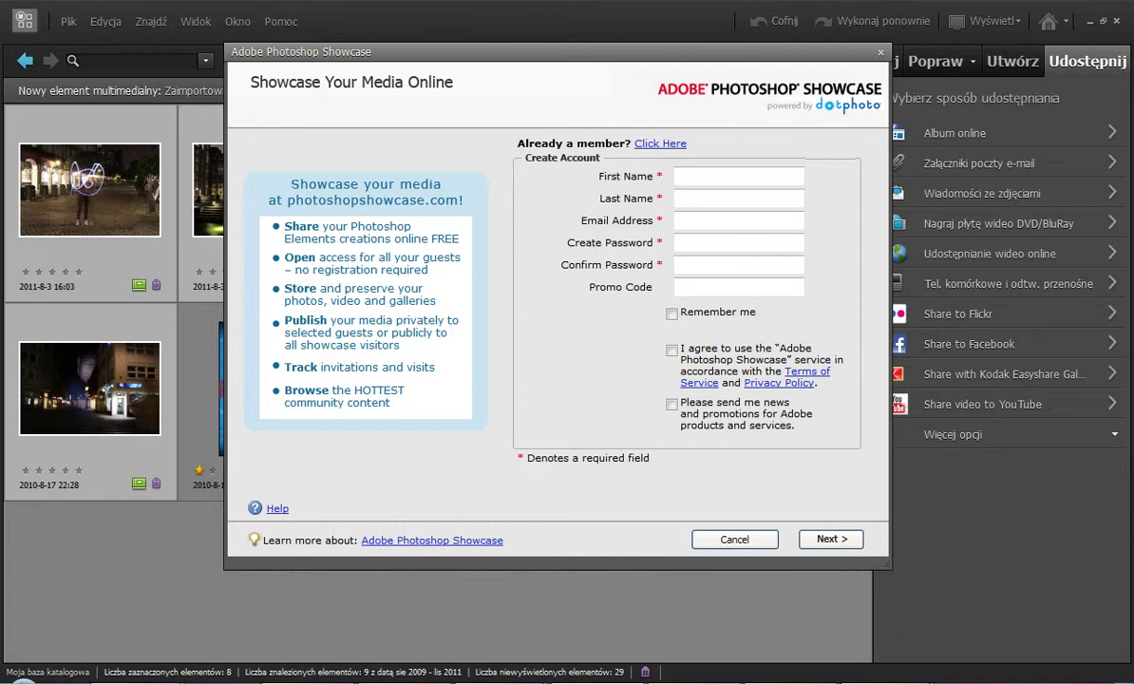
pyautogui.click(734, 539)
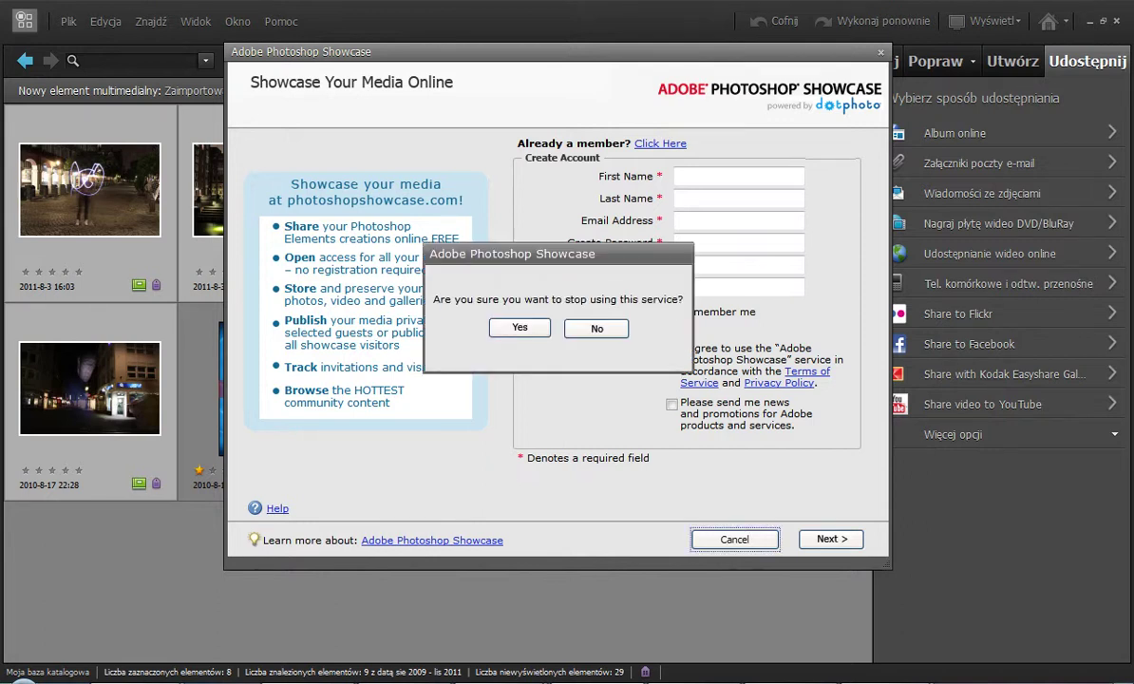
pyautogui.click(520, 327)
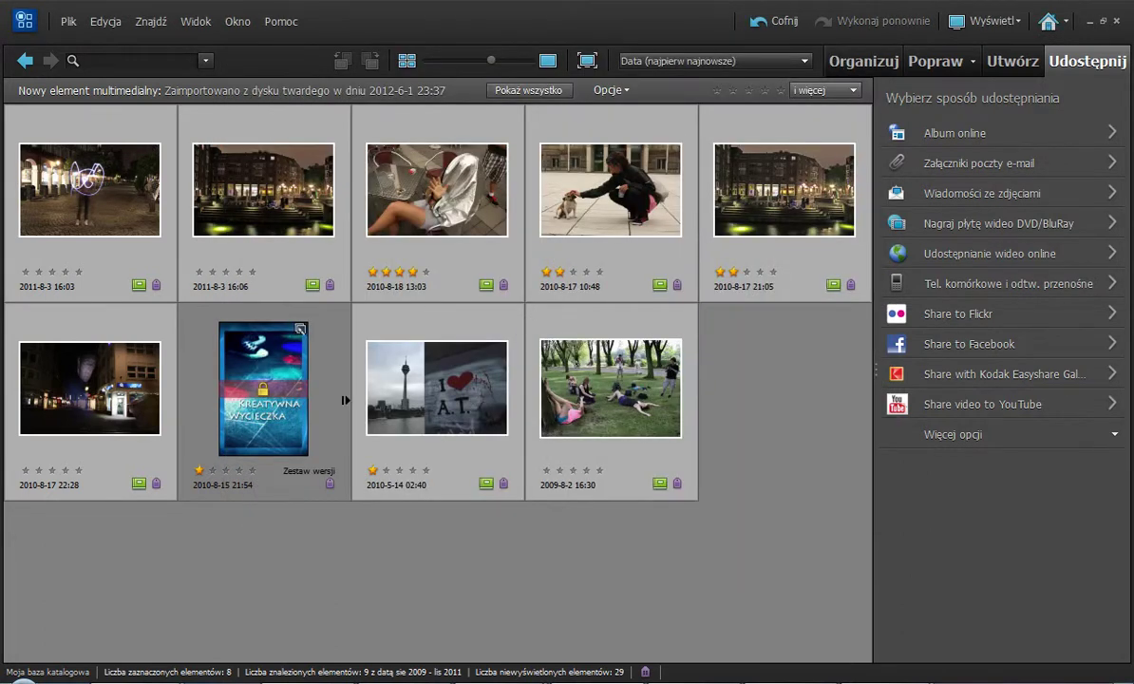
# Start sharing the existing kreatywna_wycieczka album as an online album with export to the hard disk.
pyautogui.click(954, 133)
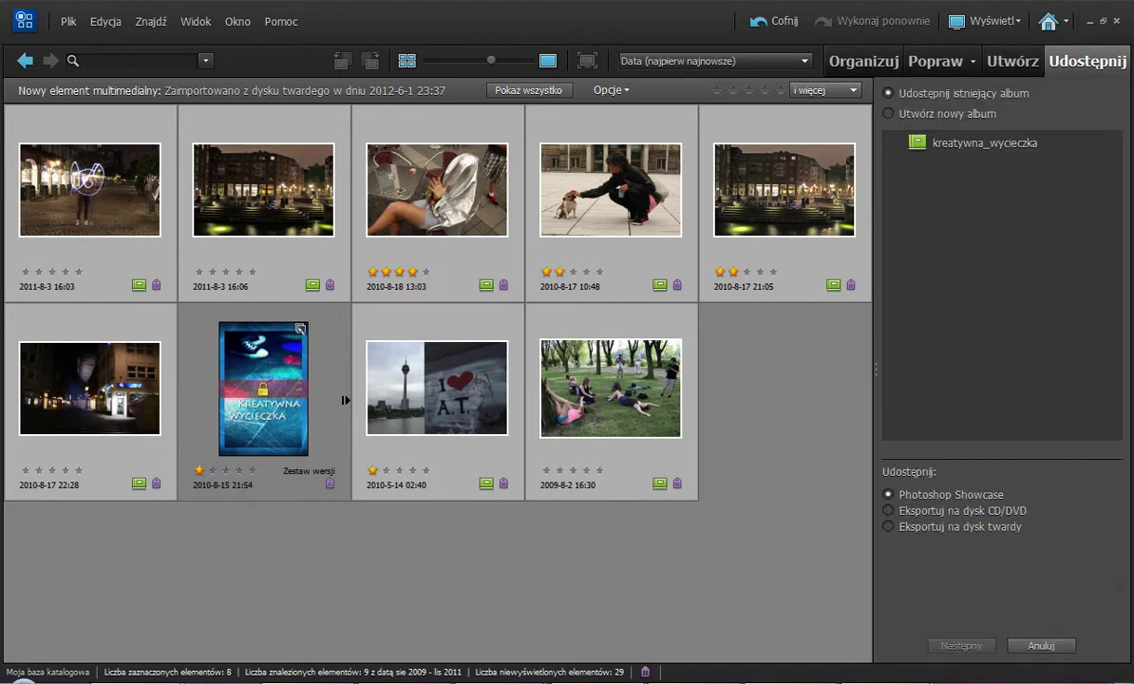
pyautogui.click(977, 144)
pyautogui.click(977, 143)
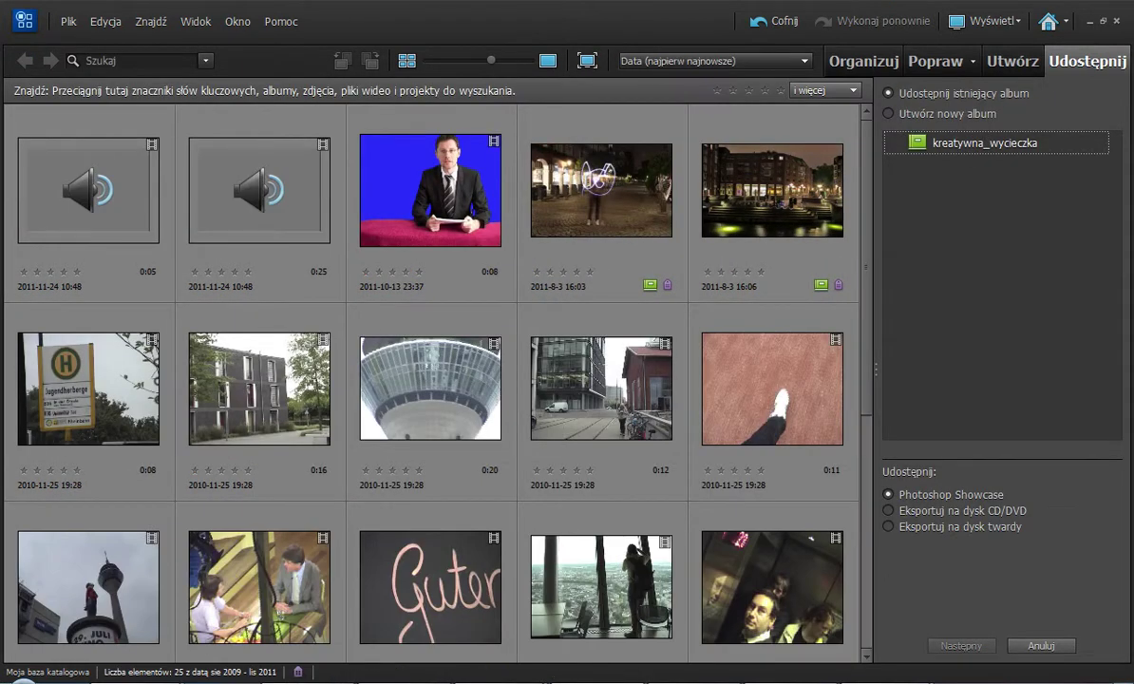
pyautogui.click(977, 143)
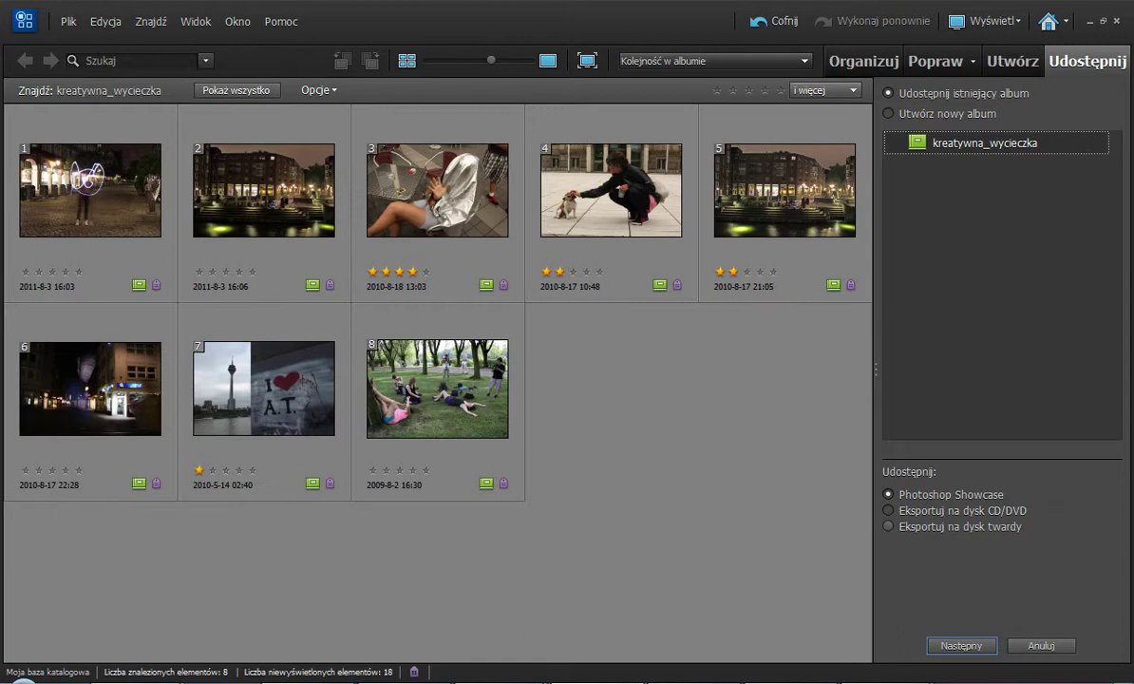
pyautogui.click(888, 526)
pyautogui.click(960, 645)
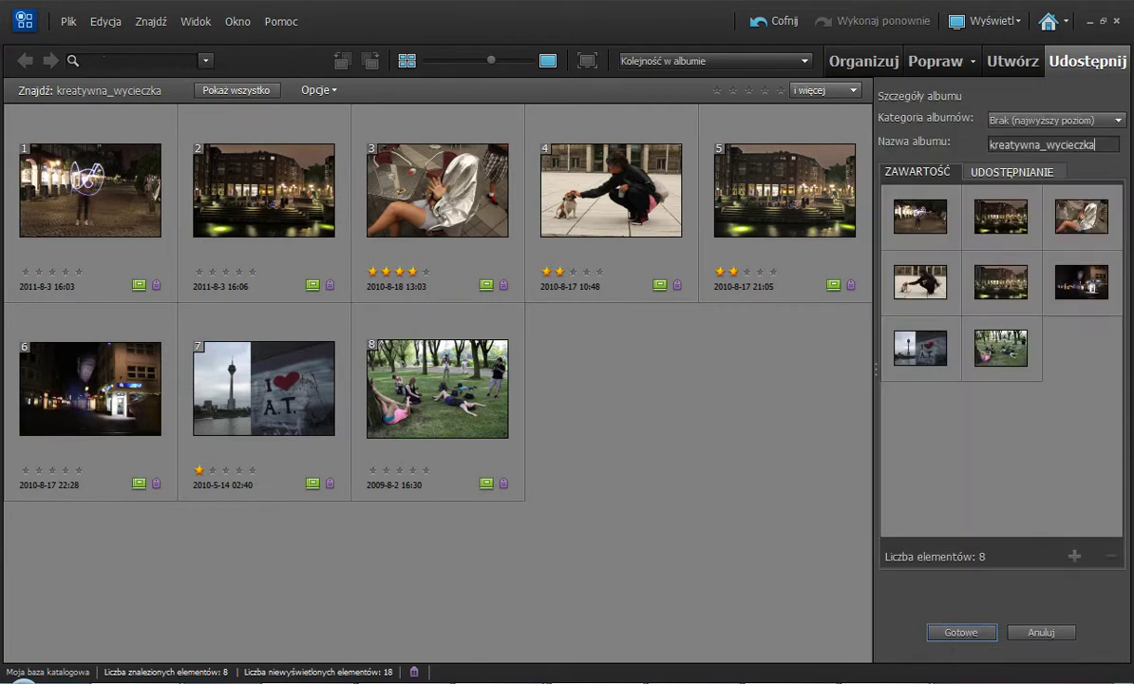
# Apply the road-trip gallery template with the car window and roadside billboard to the kreatywna_wycieczka album.
pyautogui.press('Return')
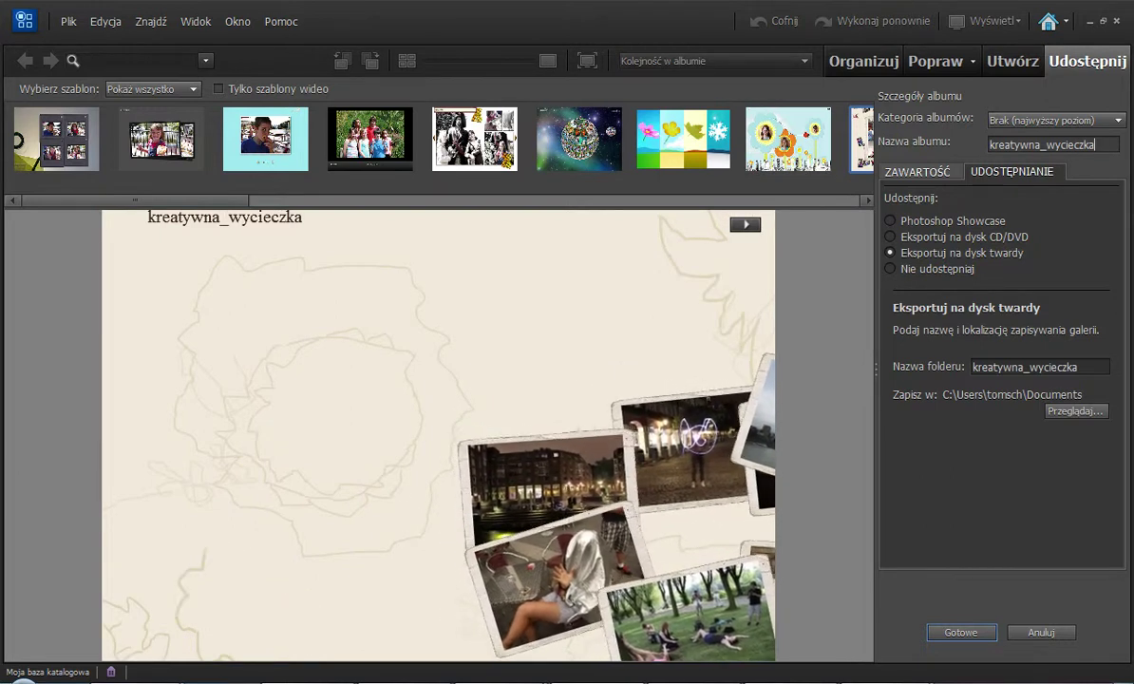
pyautogui.moveTo(135, 201); pyautogui.dragTo(424, 200)
pyautogui.hscroll(3, 437, 139)
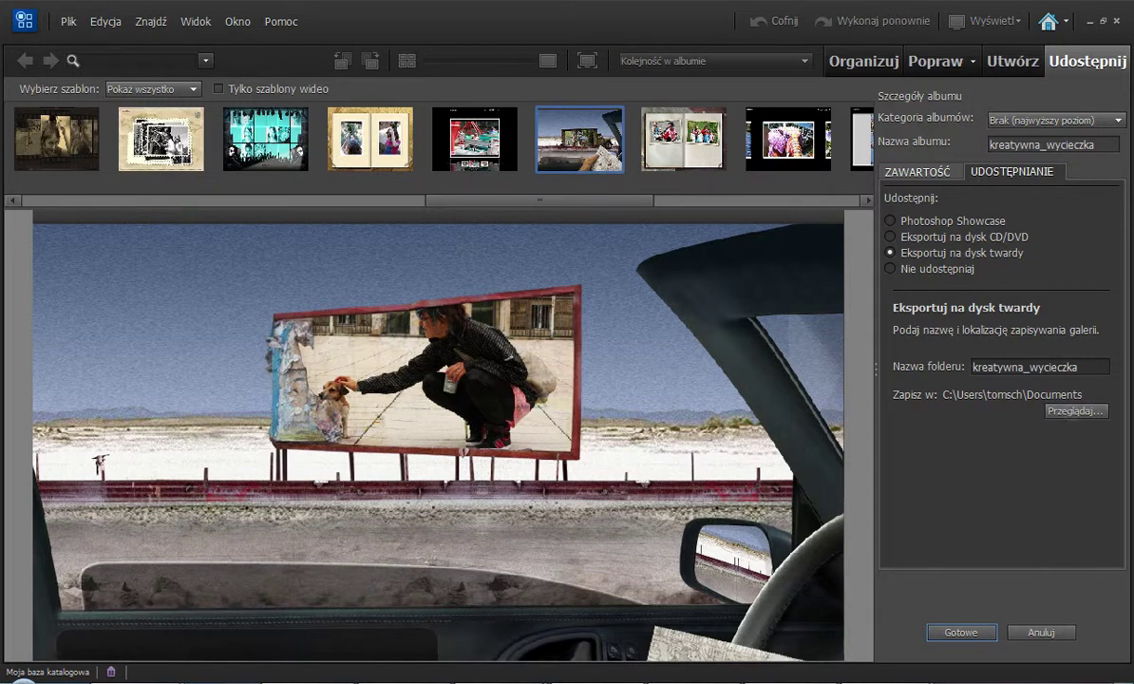
# Export the album to a new folder, naming it _online, inside the Kreatywna_wycieczka folder on the desktop.
pyautogui.click(1076, 410)
pyautogui.scroll(-5, 581, 399)
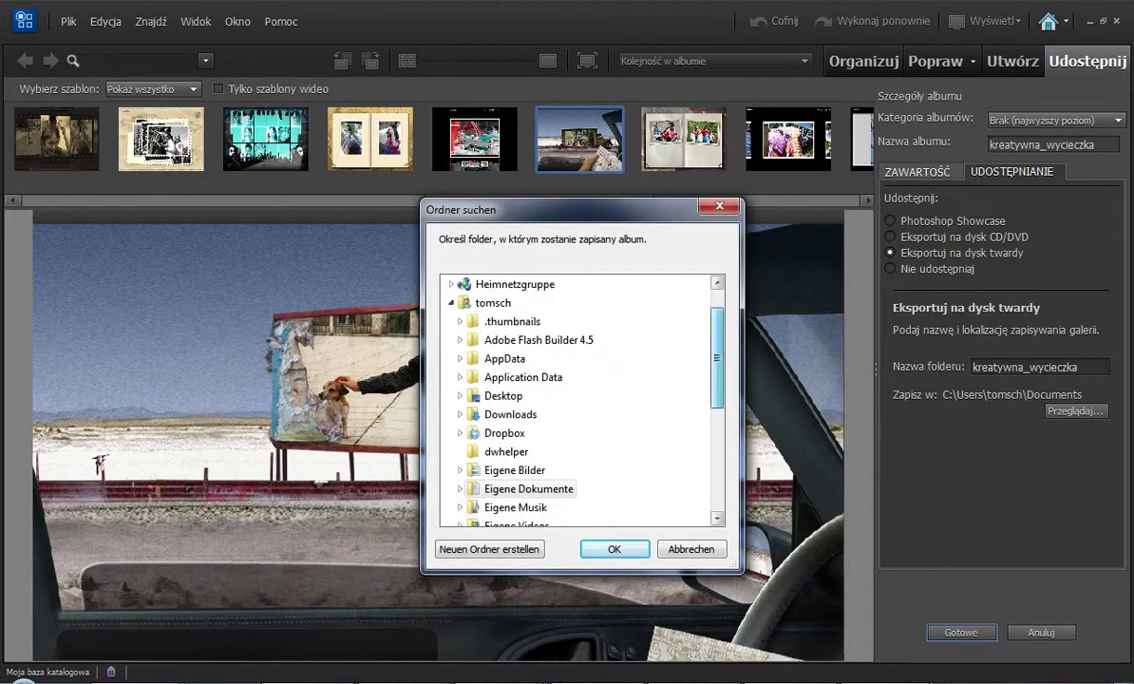
pyautogui.moveTo(717, 459); pyautogui.dragTo(717, 340)
pyautogui.click(503, 433)
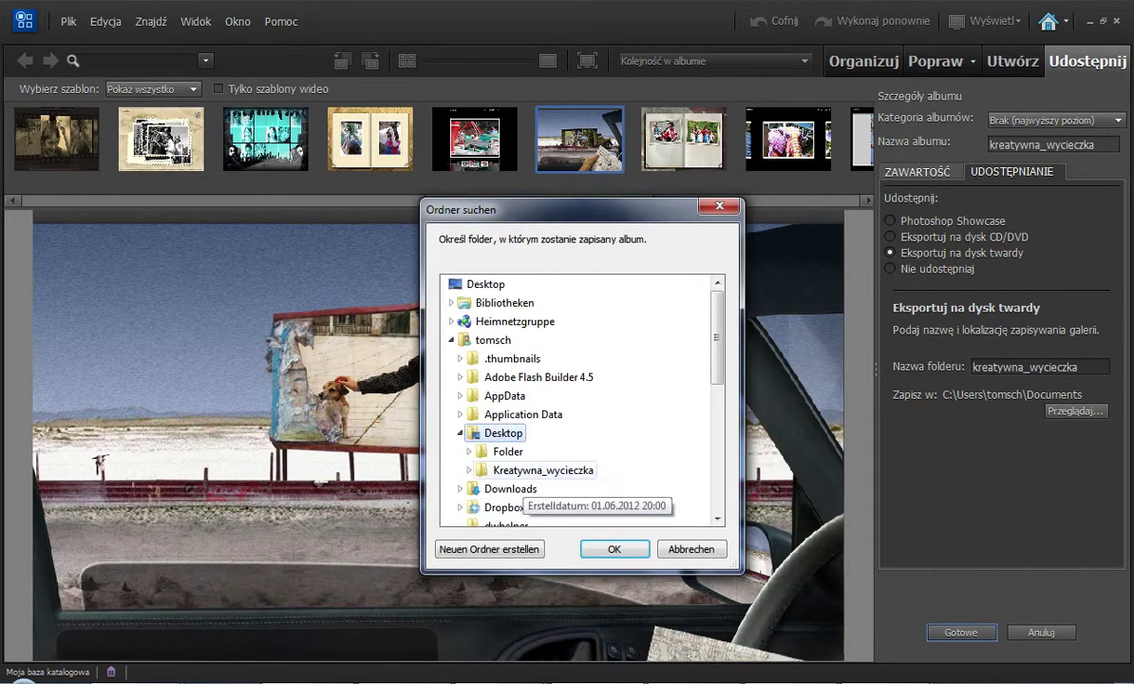
pyautogui.click(534, 471)
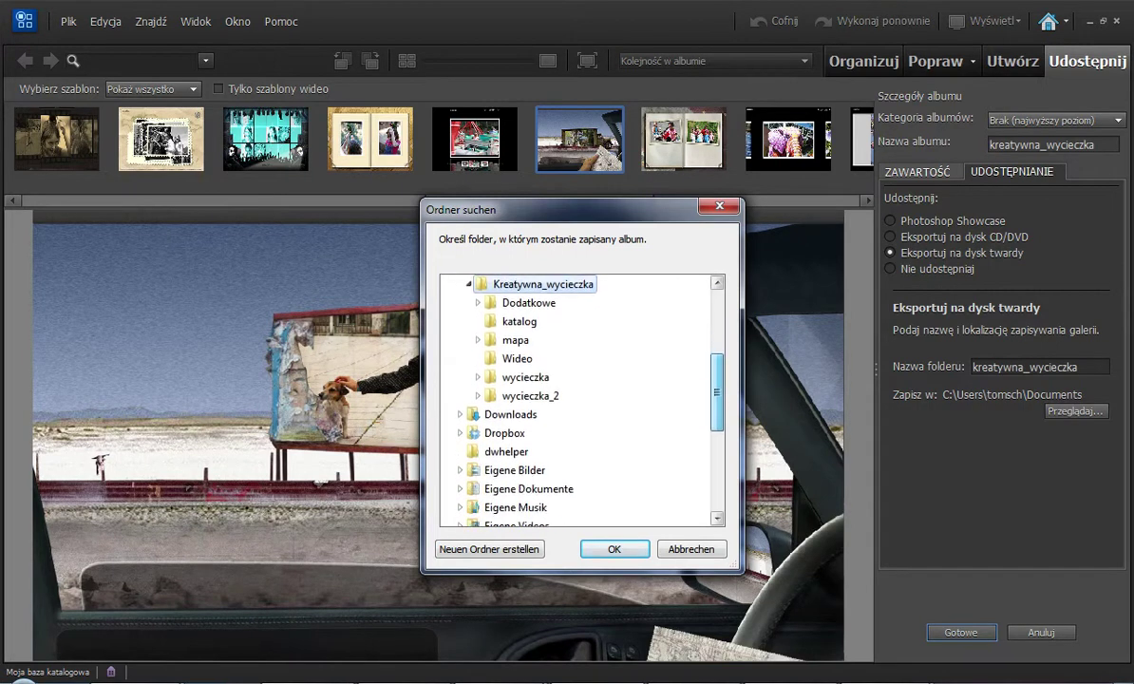
pyautogui.click(489, 549)
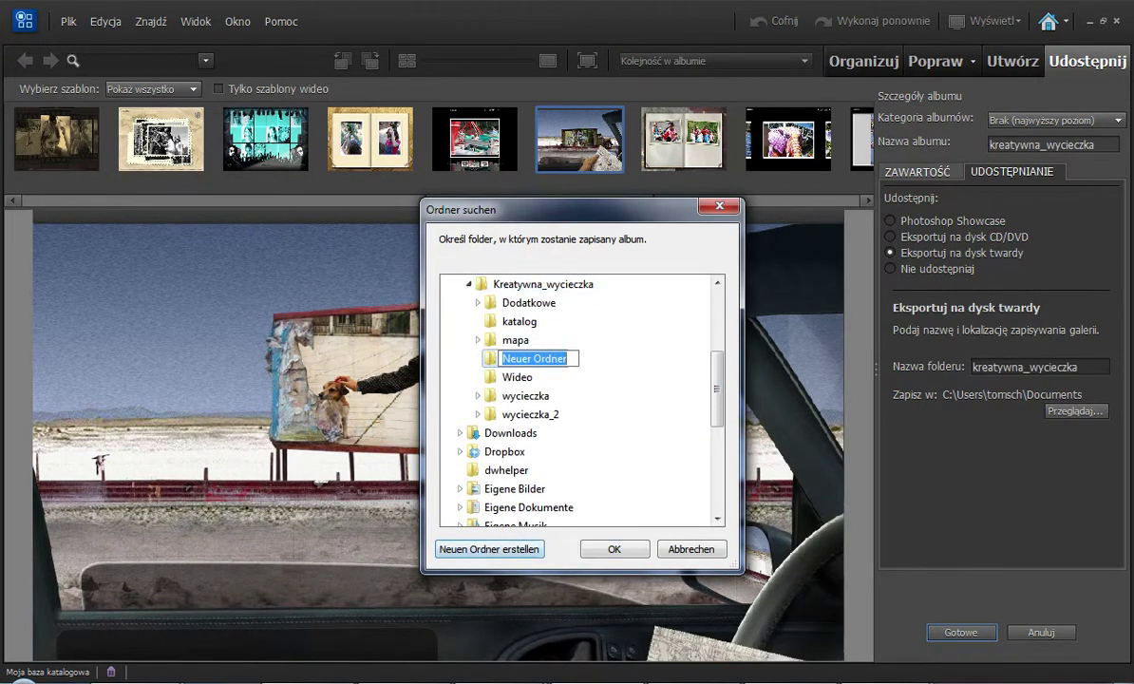
pyautogui.write('_online')
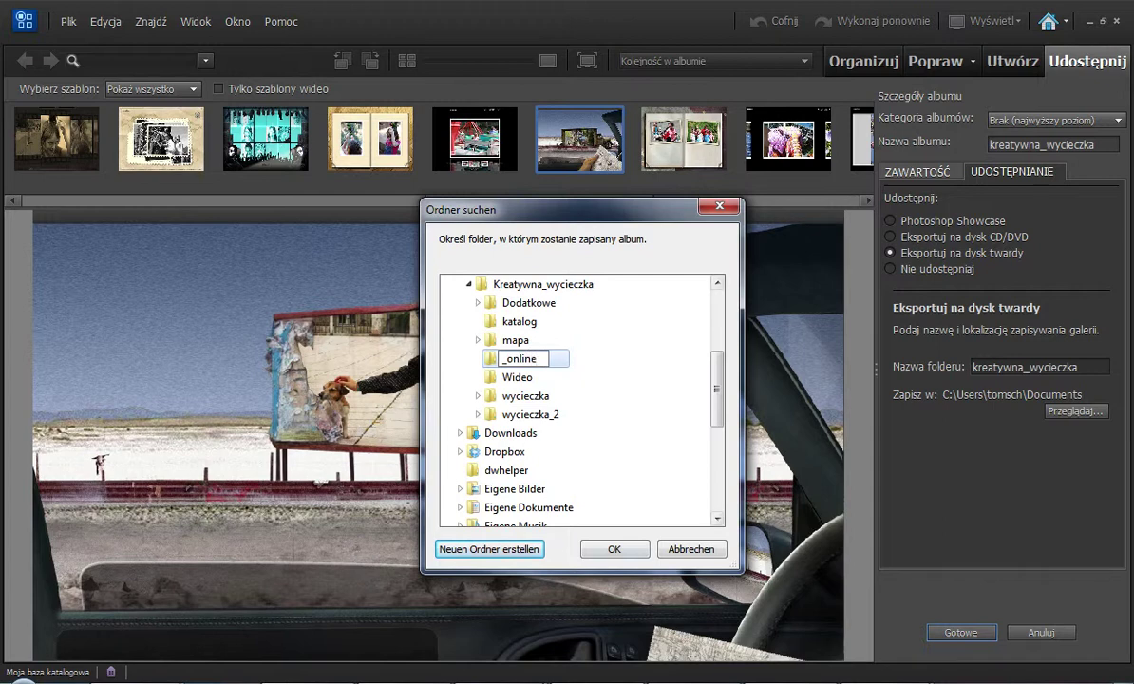
pyautogui.press('Return')
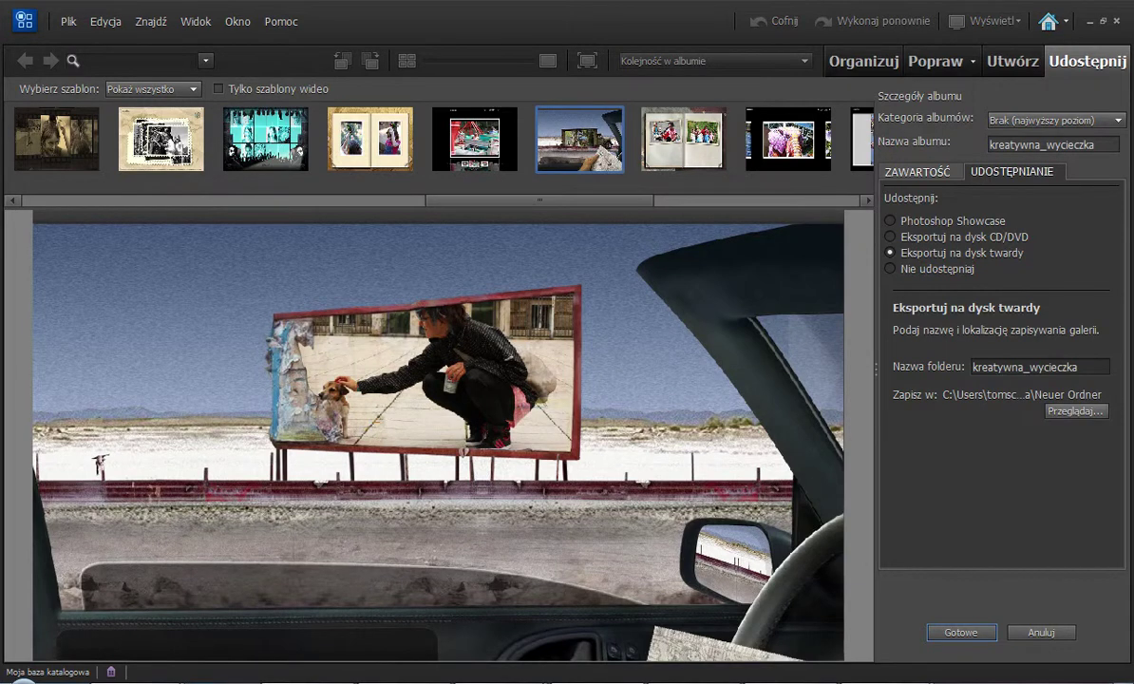
pyautogui.press('Return')
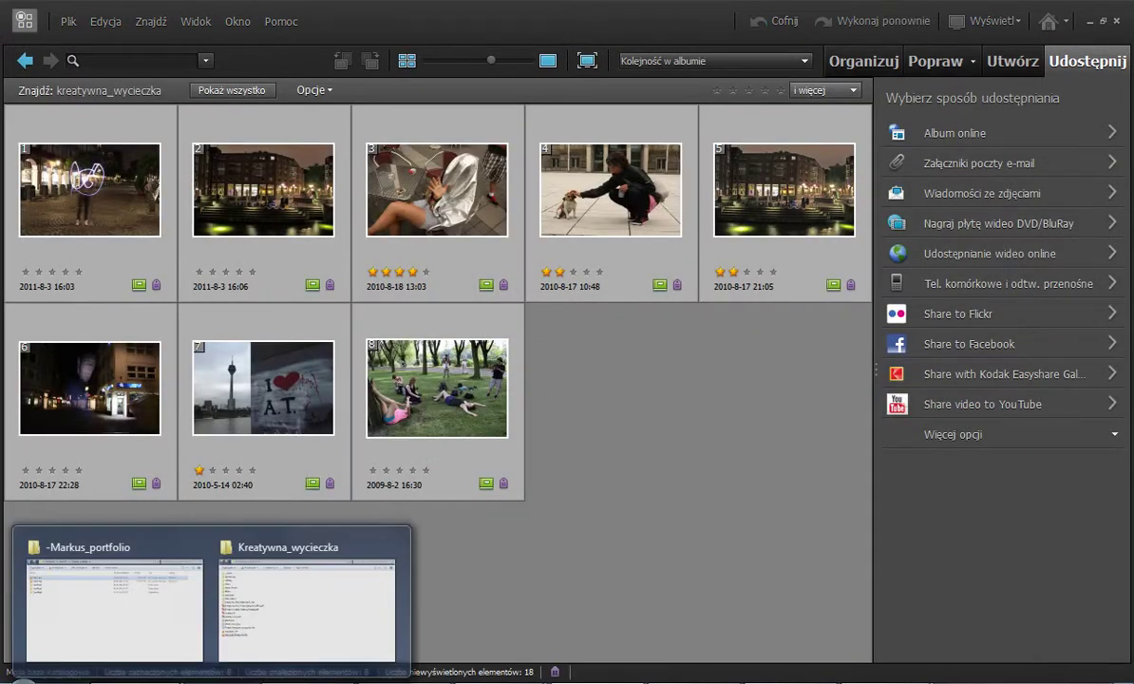
# In Windows Explorer, check the _online folder, open index.html from Neuer Ordner/kreatywna_wycieczka to watch the gallery in Firefox, and close its tab.
pyautogui.click(304, 594)
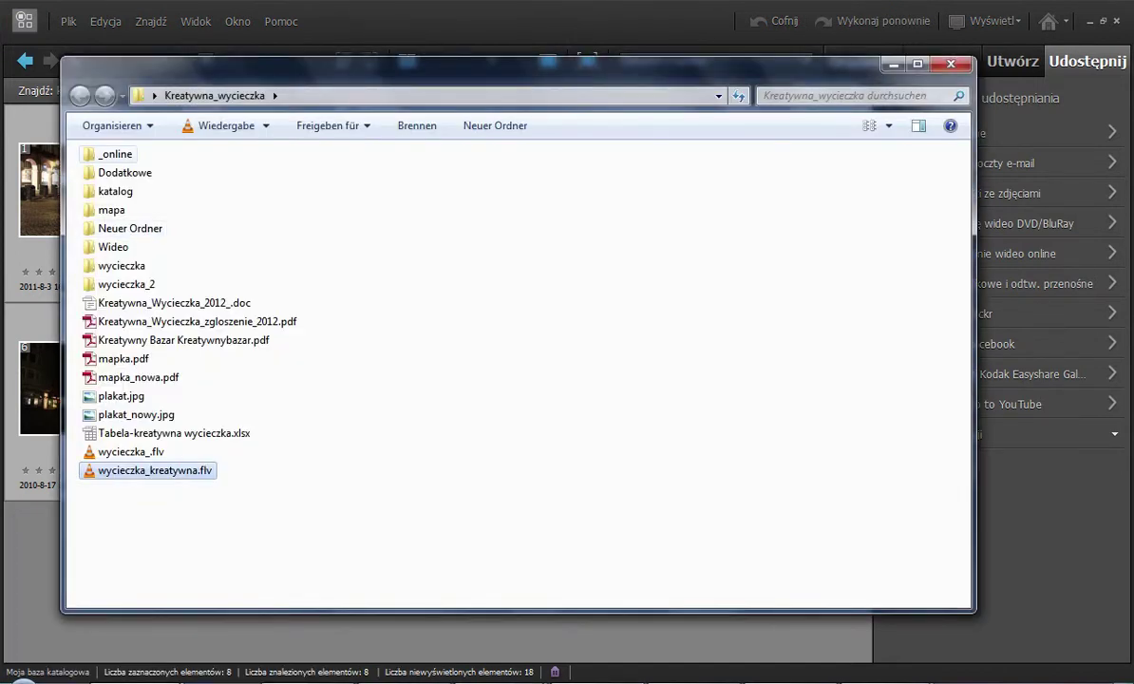
pyautogui.doubleClick(115, 153)
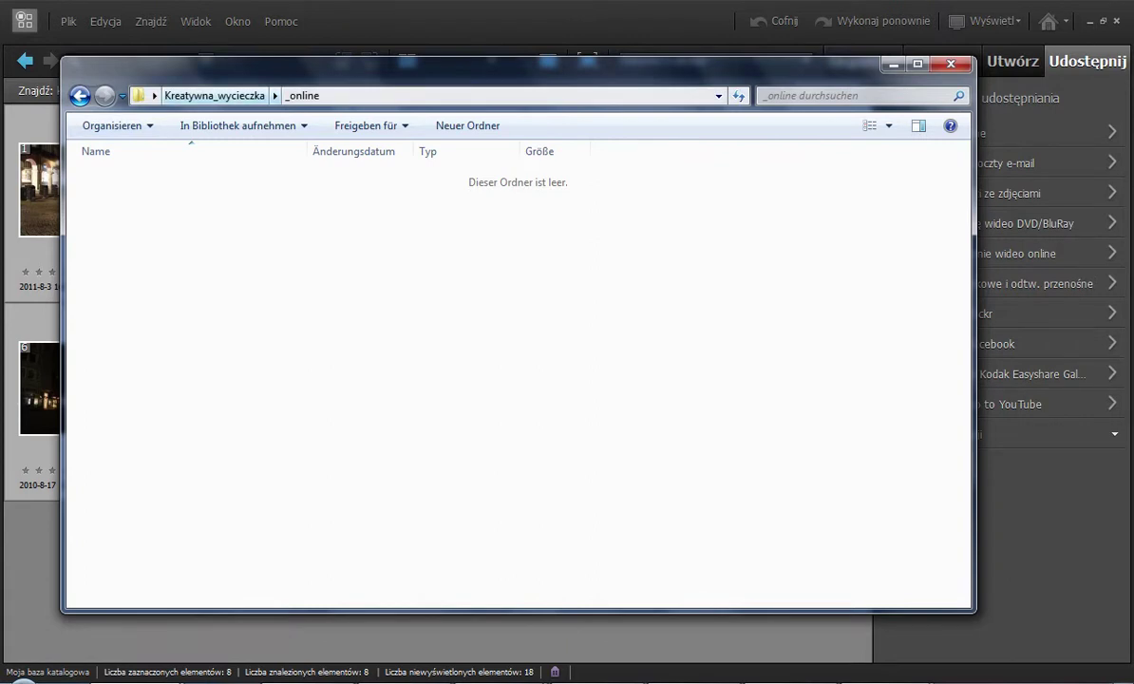
pyautogui.press('BackSpace')
pyautogui.doubleClick(105, 231)
pyautogui.doubleClick(88, 175)
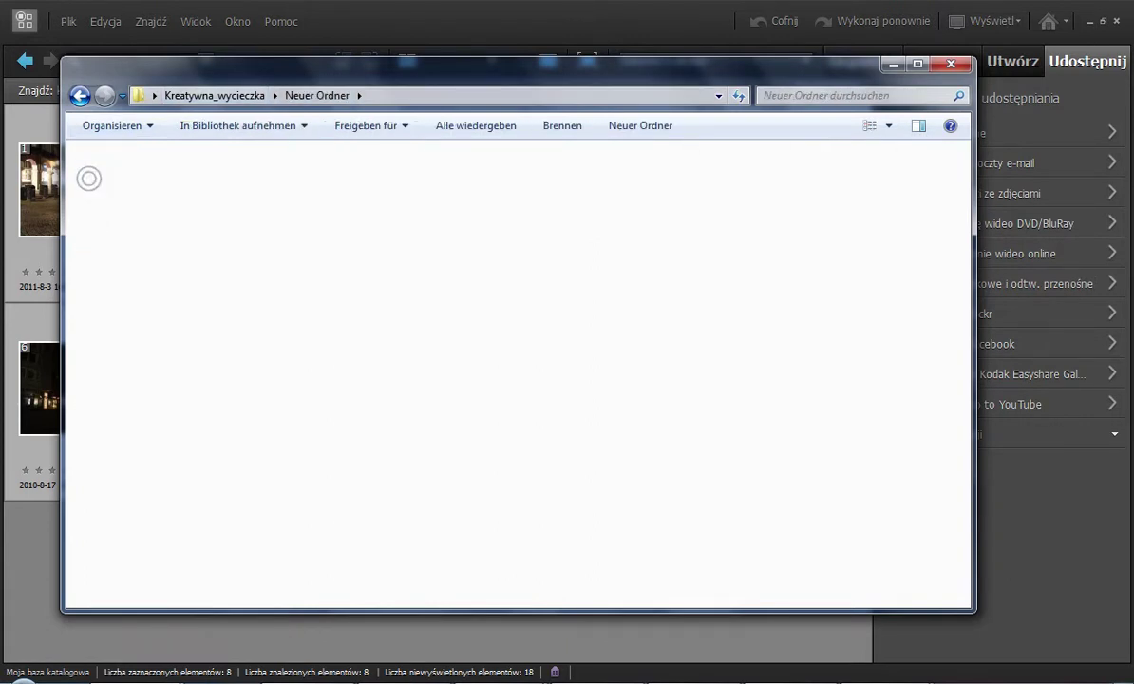
pyautogui.doubleClick(125, 213)
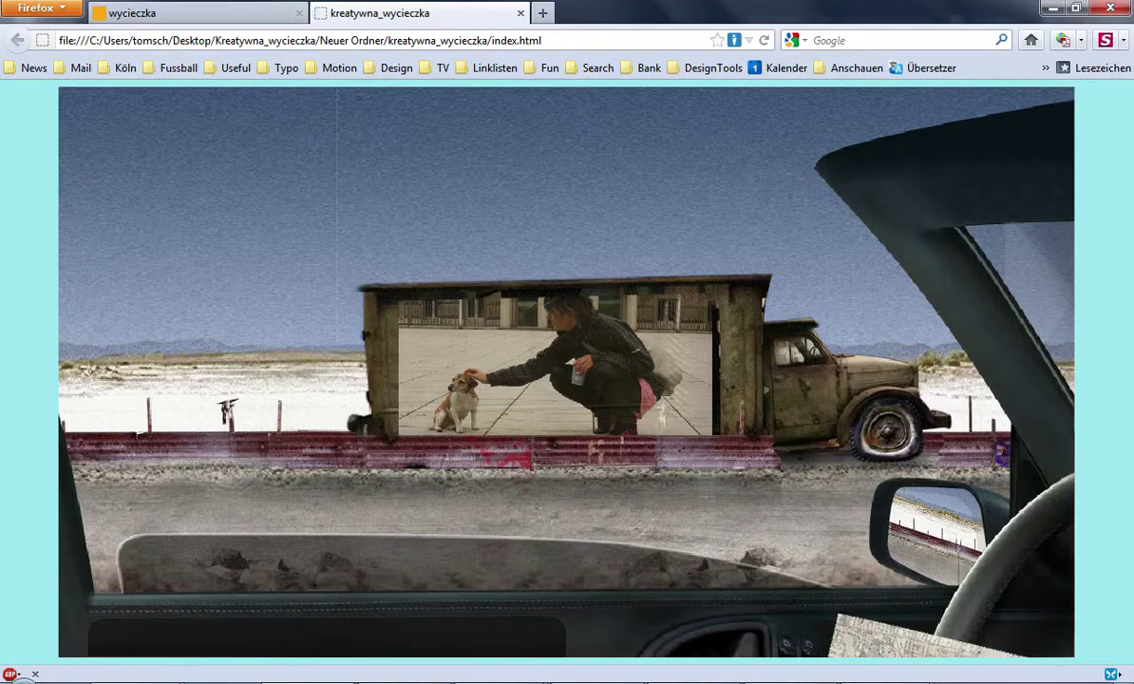
pyautogui.click(520, 13)
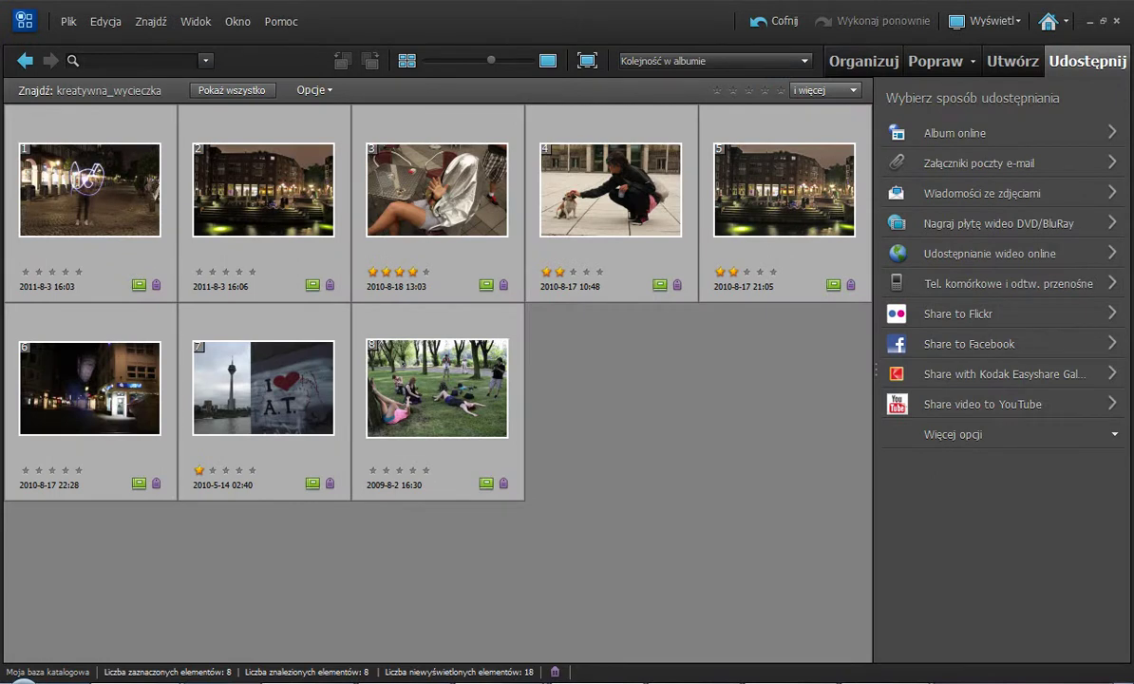
# Switch to Kreatywna_wycieczka_Portfolio.pdf in Adobe Acrobat Pro and view the portfolio items from wycieczka.html through Tabela-kreatywna wycieczka.xlsx.
pyautogui.moveTo(499, 679)
pyautogui.click(418, 570)
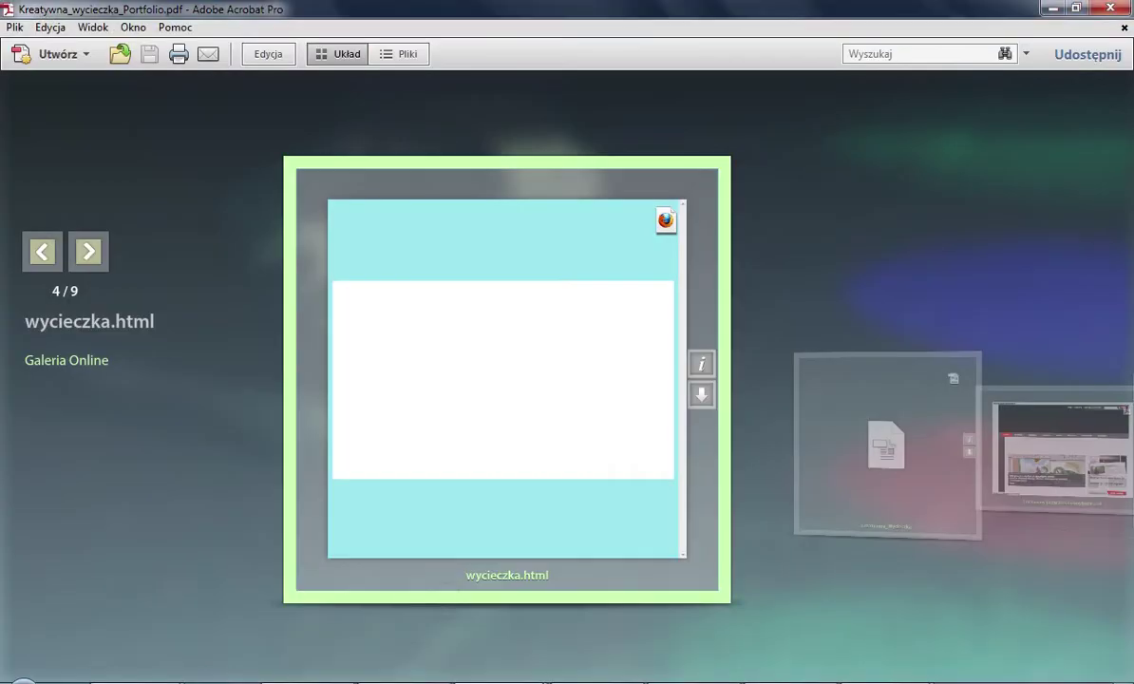
pyautogui.click(886, 444)
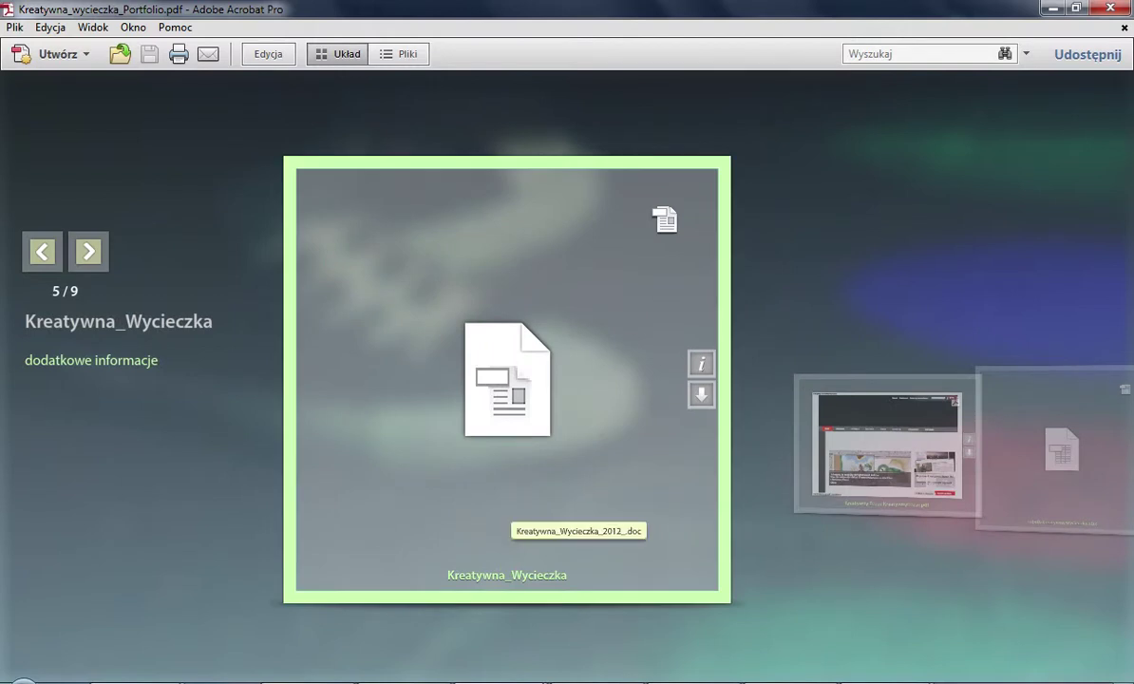
pyautogui.click(888, 446)
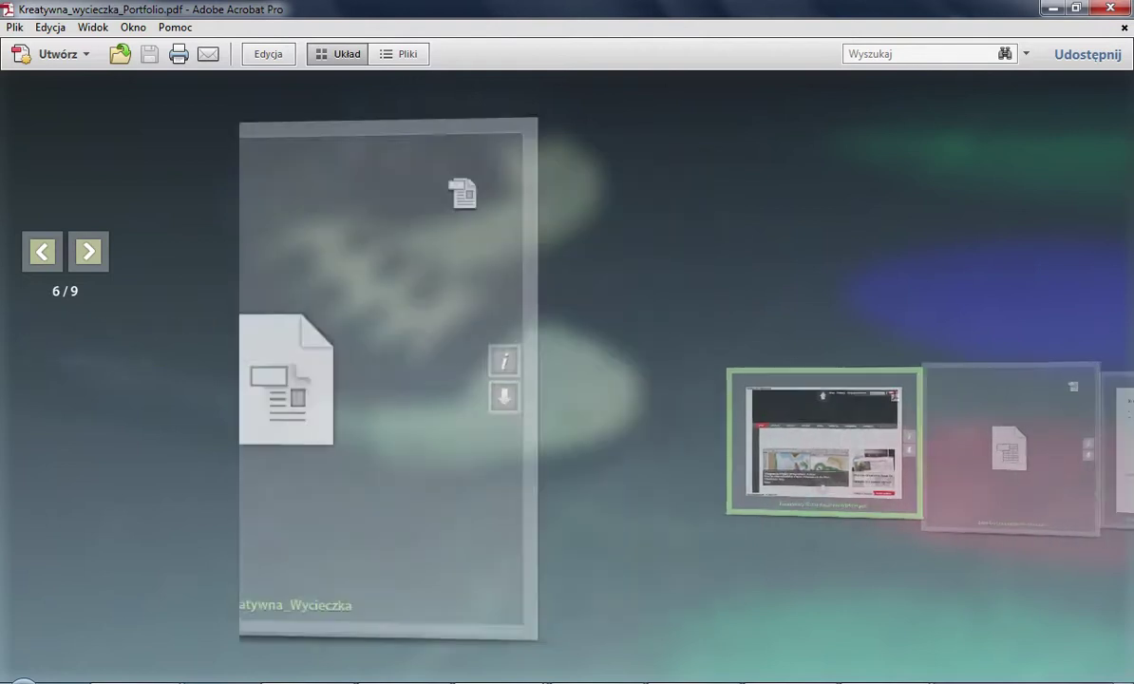
pyautogui.click(900, 438)
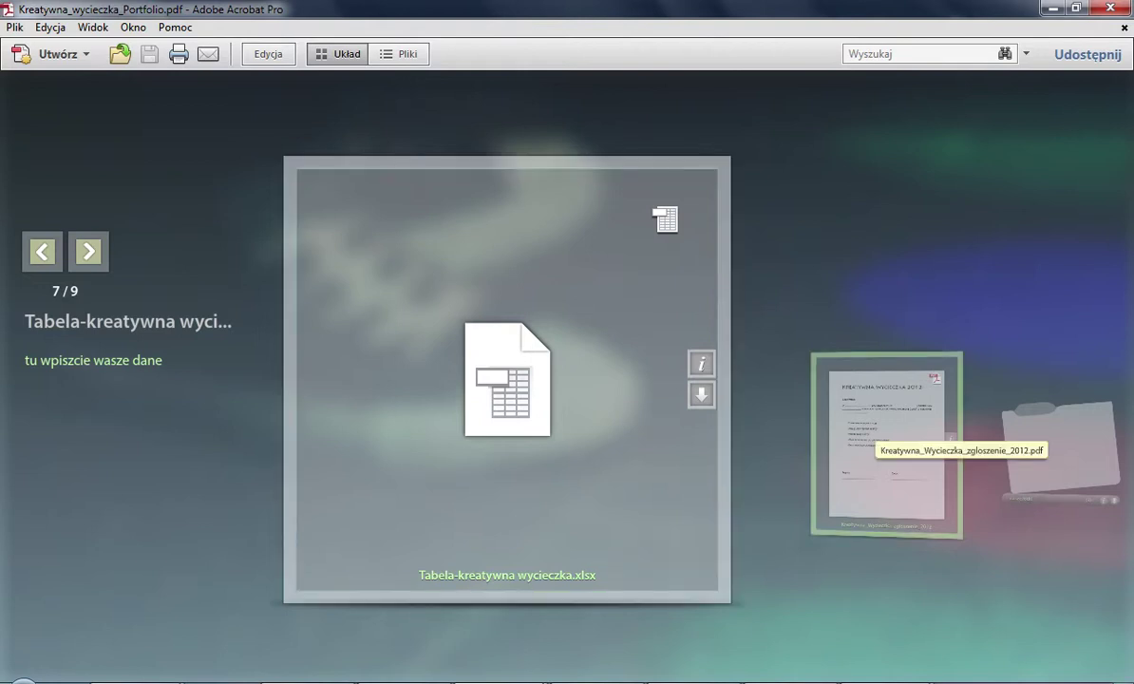
# Preview the Kreatywna_Wycieczka_zgloszenie_2012.pdf application form enlarged in the portfolio and close the preview.
pyautogui.click(883, 444)
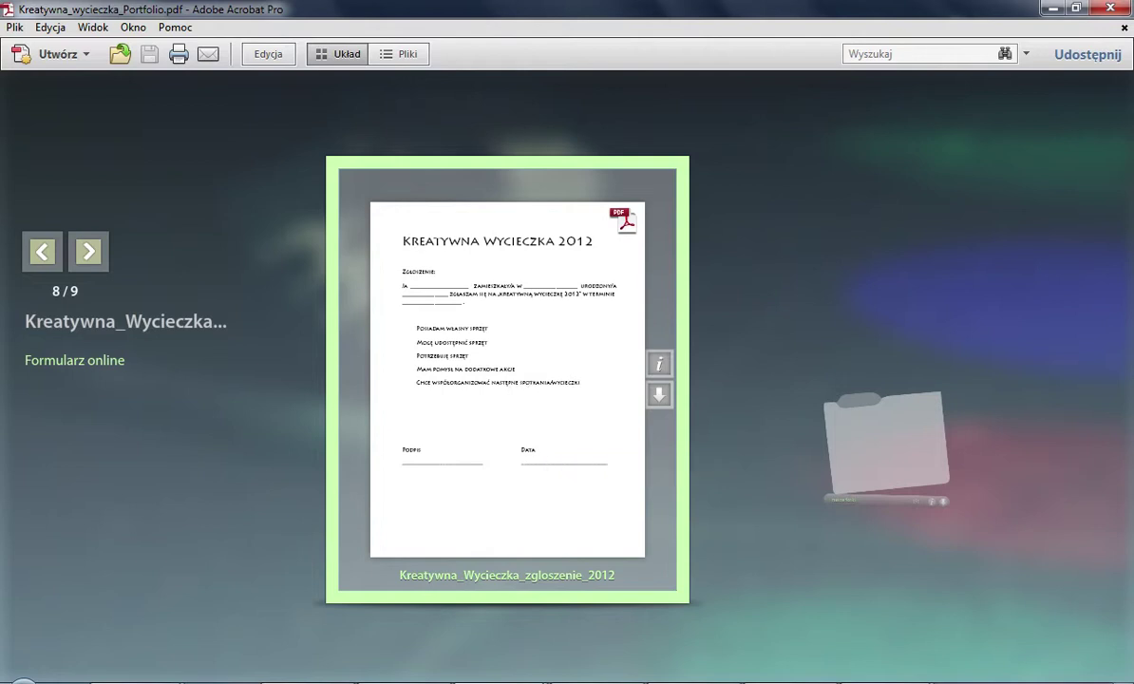
pyautogui.doubleClick(515, 366)
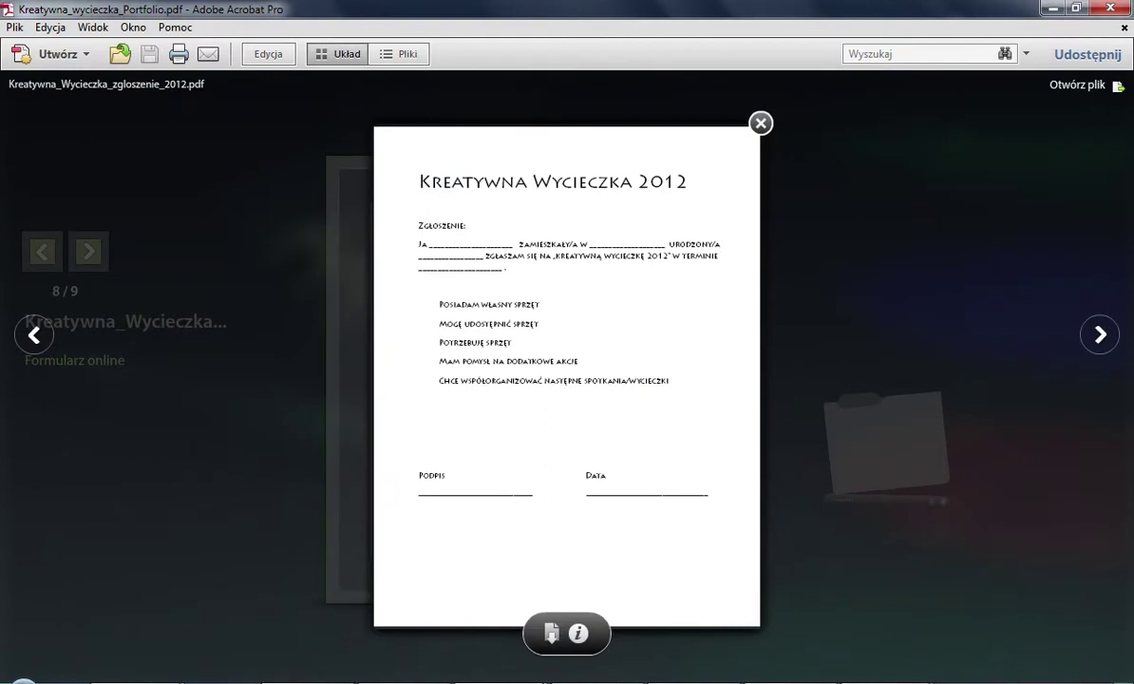
pyautogui.press('Escape')
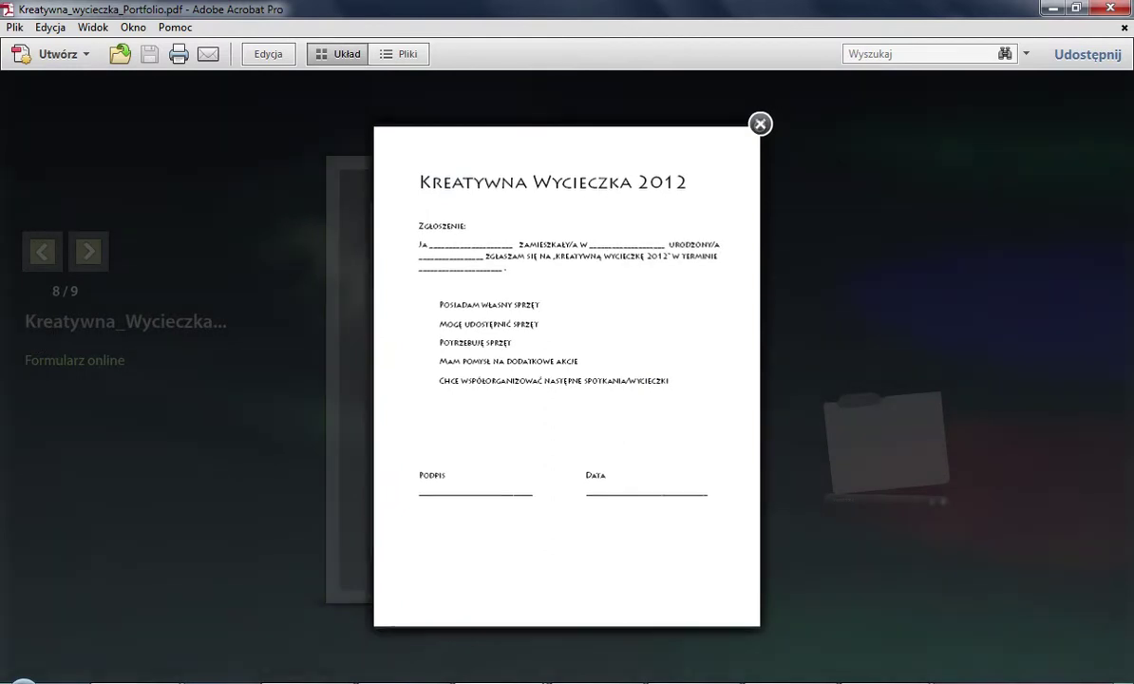
# Switch to the kreatywna_wycieczka window in Windows Explorer and go to the Dodatkowe folder inside Kreatywna_wycieczka.
pyautogui.click(189, 680)
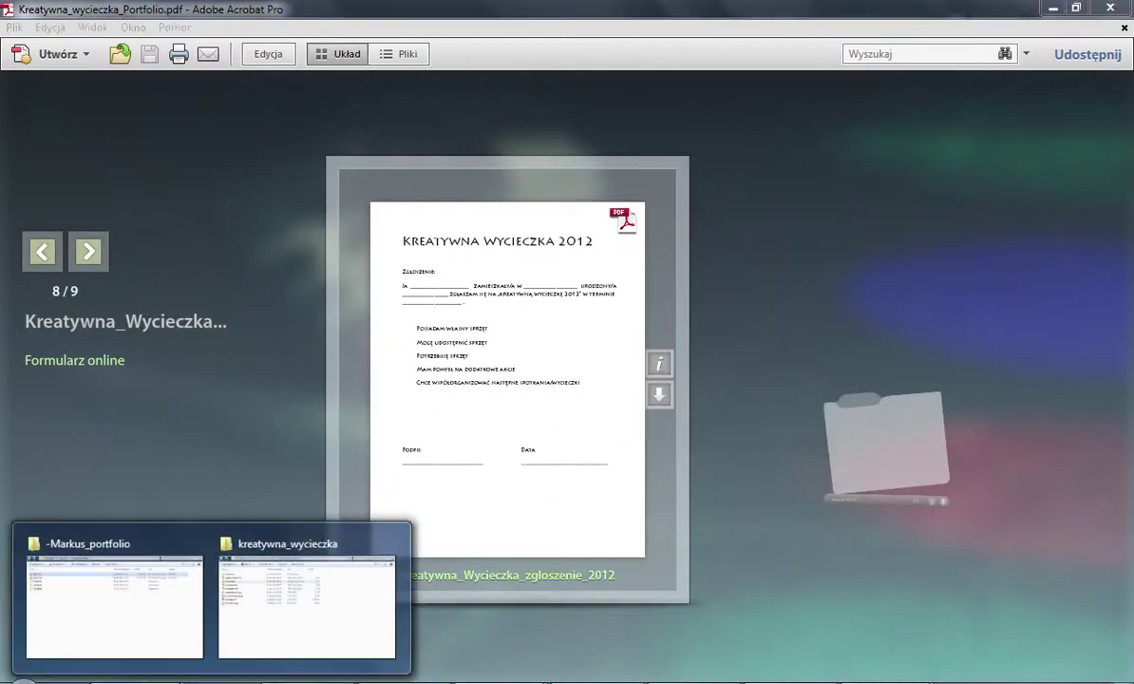
pyautogui.click(294, 602)
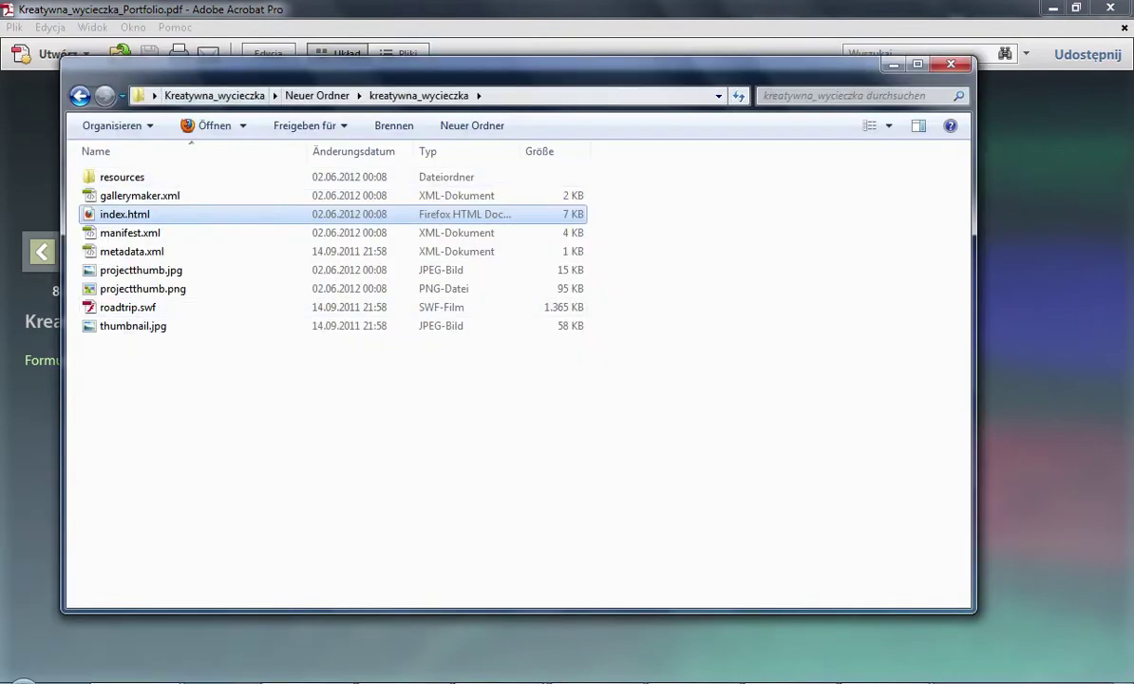
pyautogui.click(196, 95)
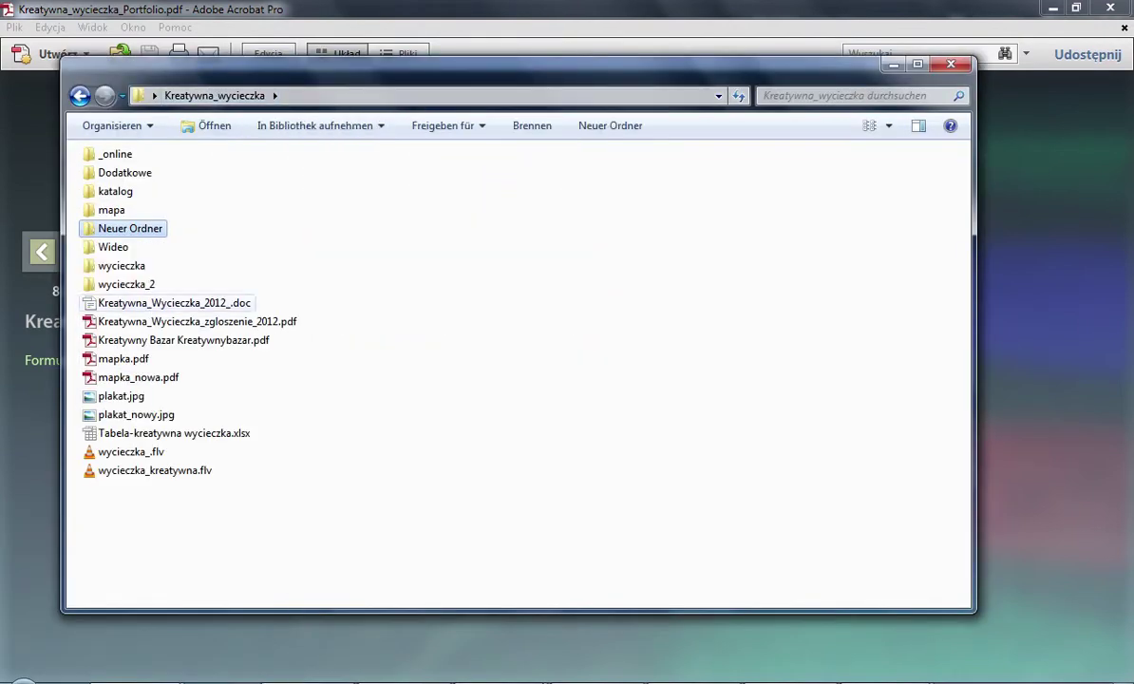
pyautogui.click(174, 302)
pyautogui.doubleClick(125, 172)
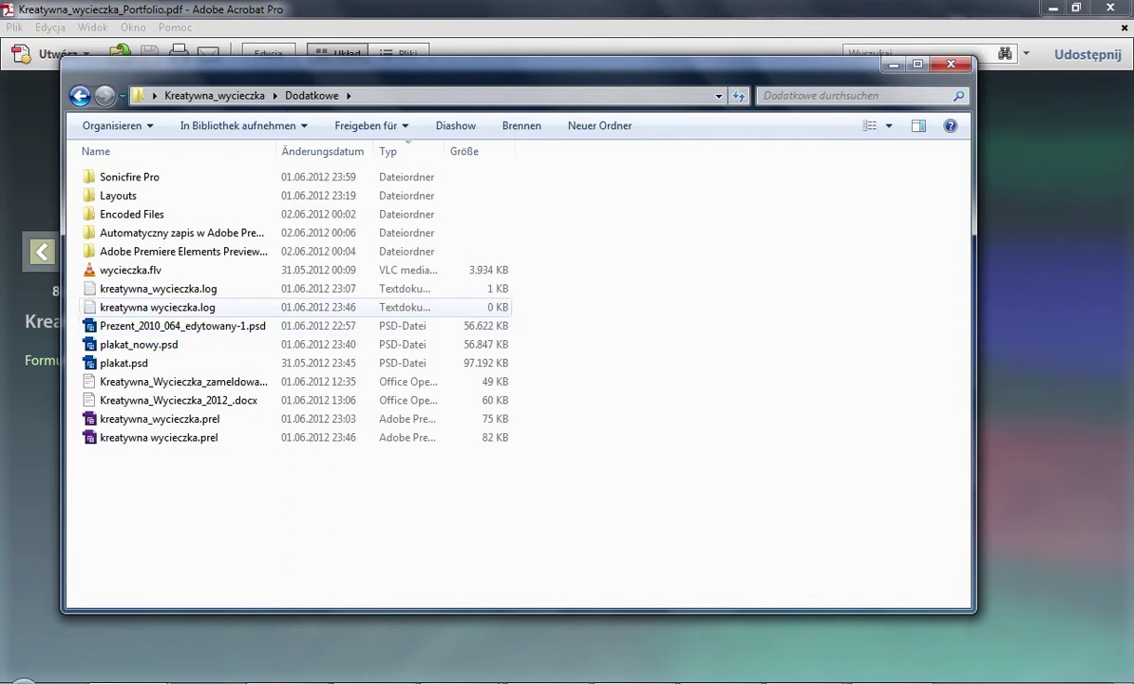
# Open Kreatywna_Wycieczka_zameldowanie_2012.docx in WordPad, look through the application form text, and close the document.
pyautogui.click(120, 400)
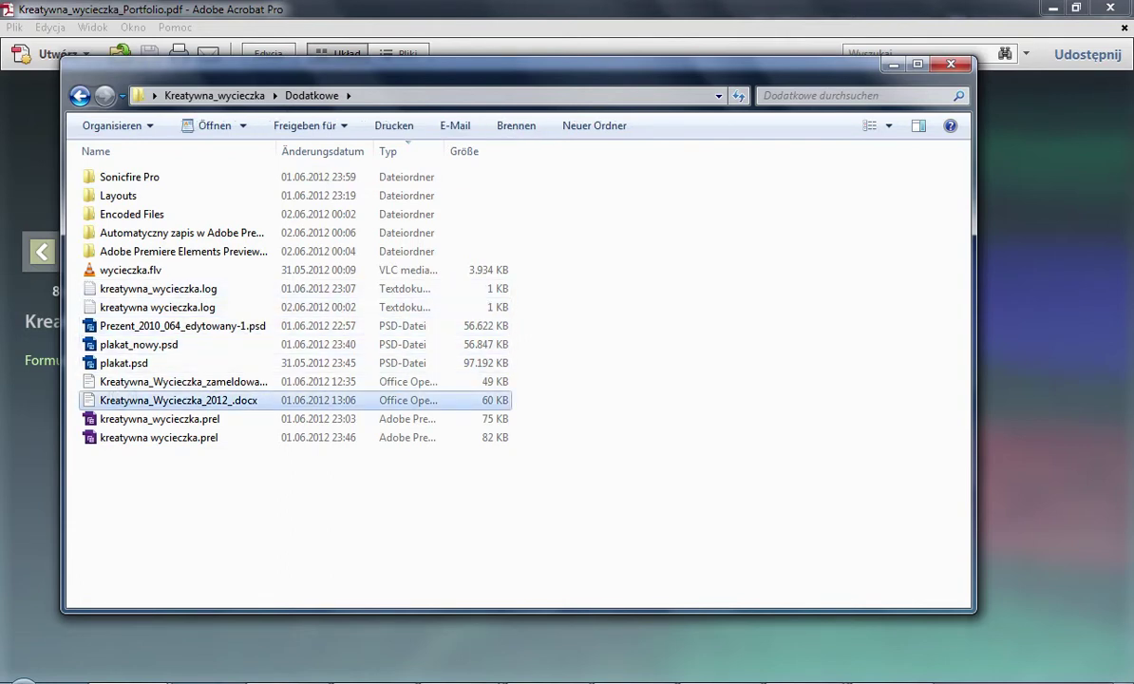
pyautogui.click(120, 381)
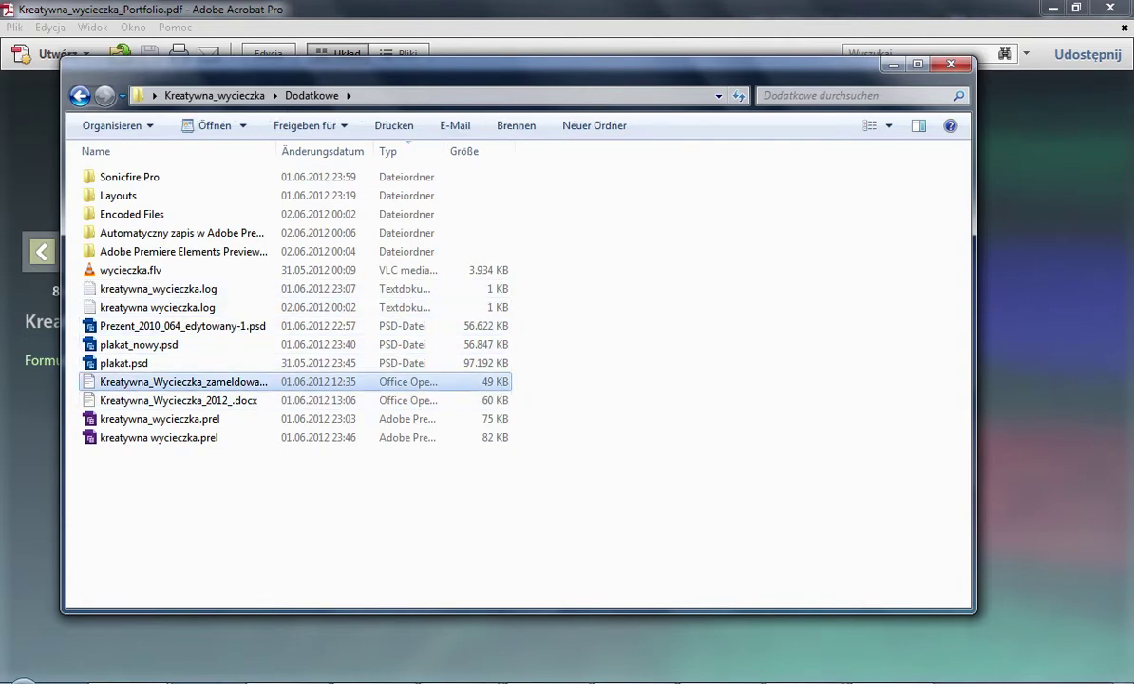
pyautogui.press('Return')
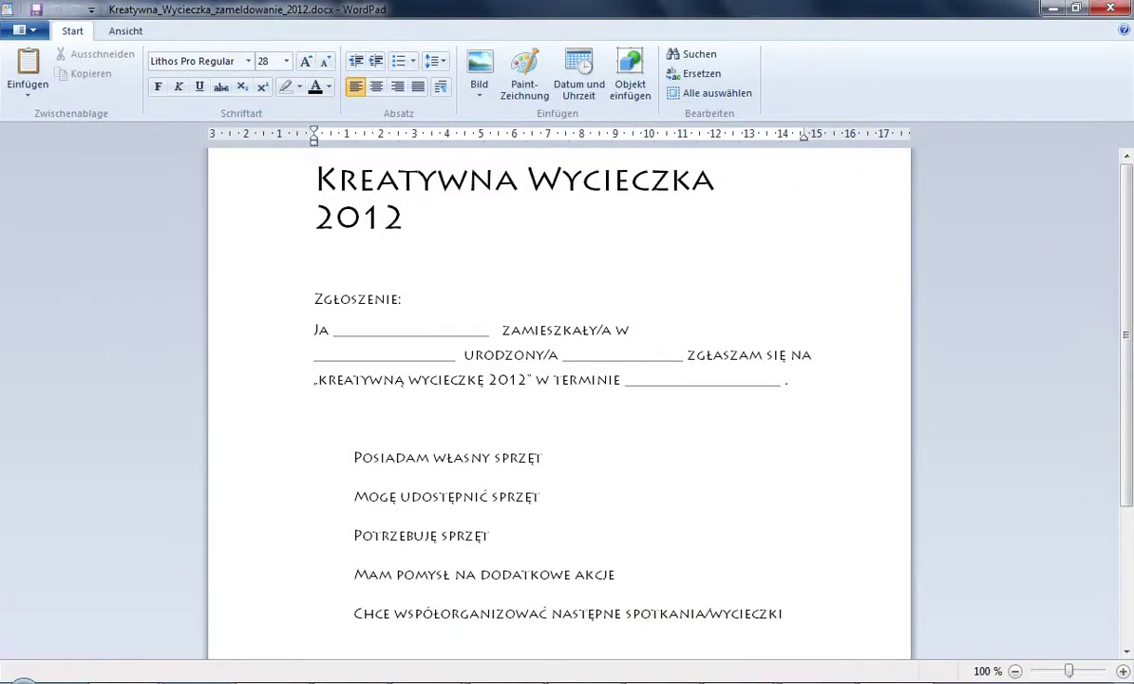
pyautogui.click(1076, 8)
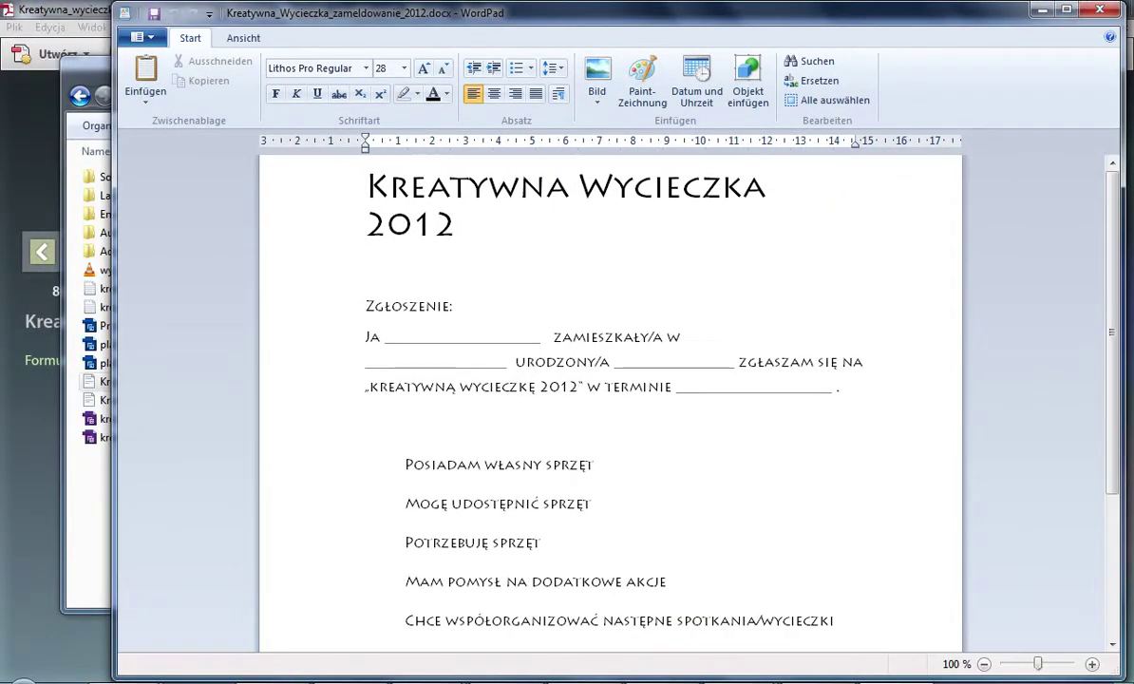
pyautogui.moveTo(1111, 332); pyautogui.dragTo(1111, 371)
pyautogui.scroll(-3, 607, 399)
pyautogui.scroll(5, 608, 399)
pyautogui.click(1098, 9)
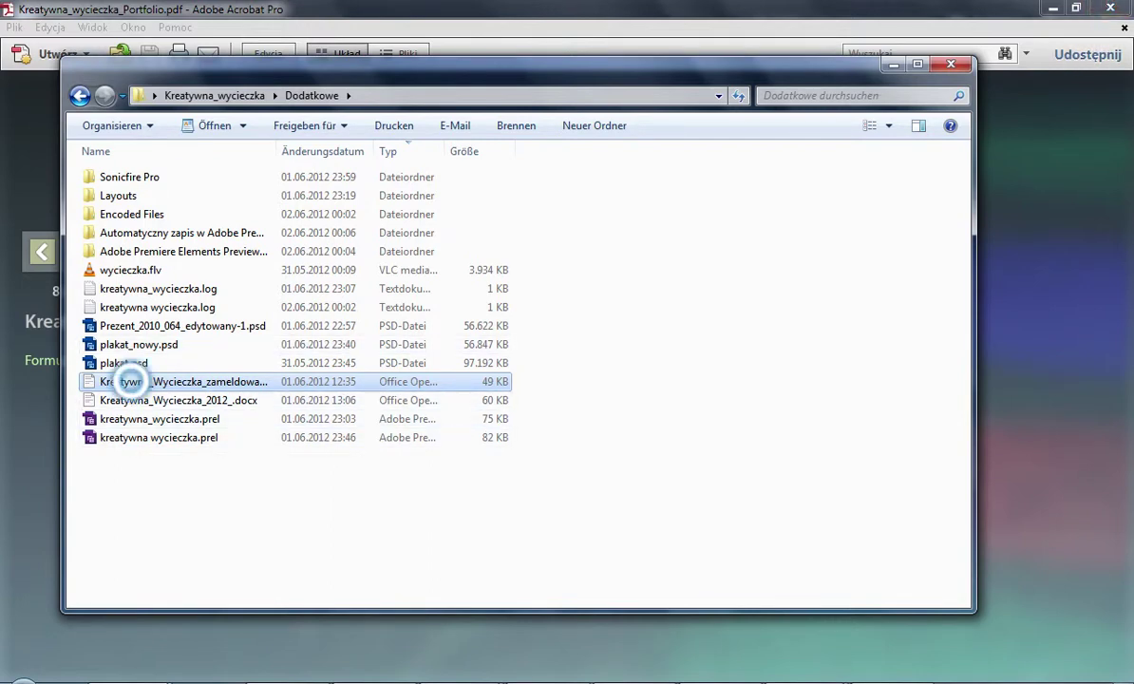
pyautogui.rightClick(133, 381)
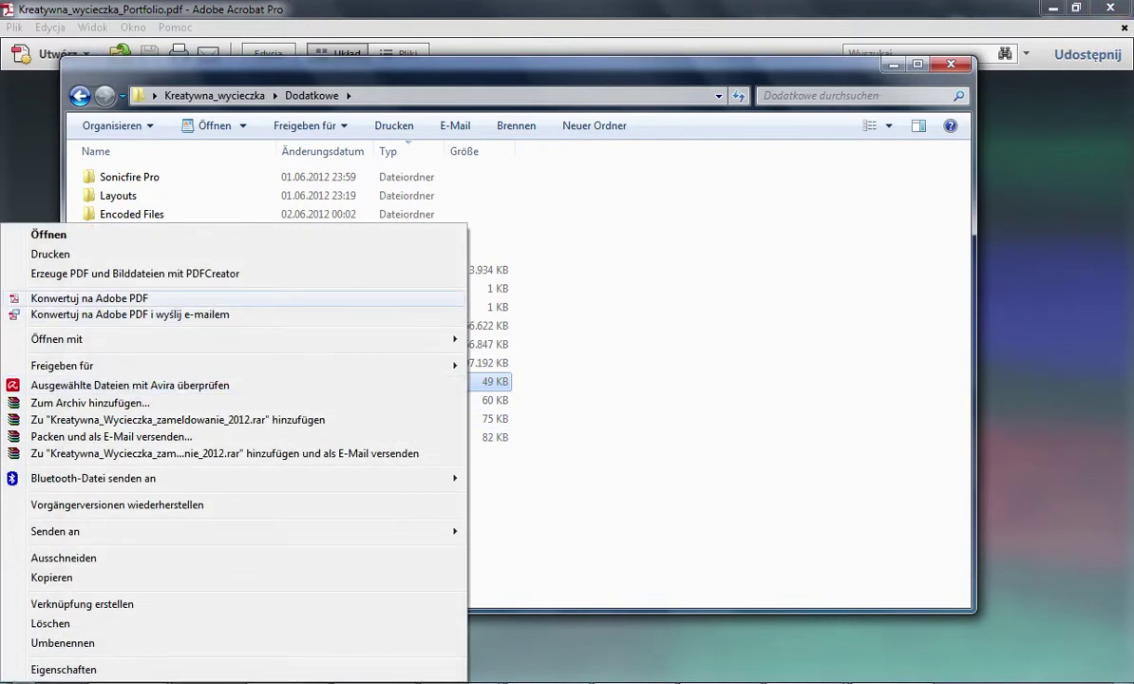
pyautogui.click(89, 299)
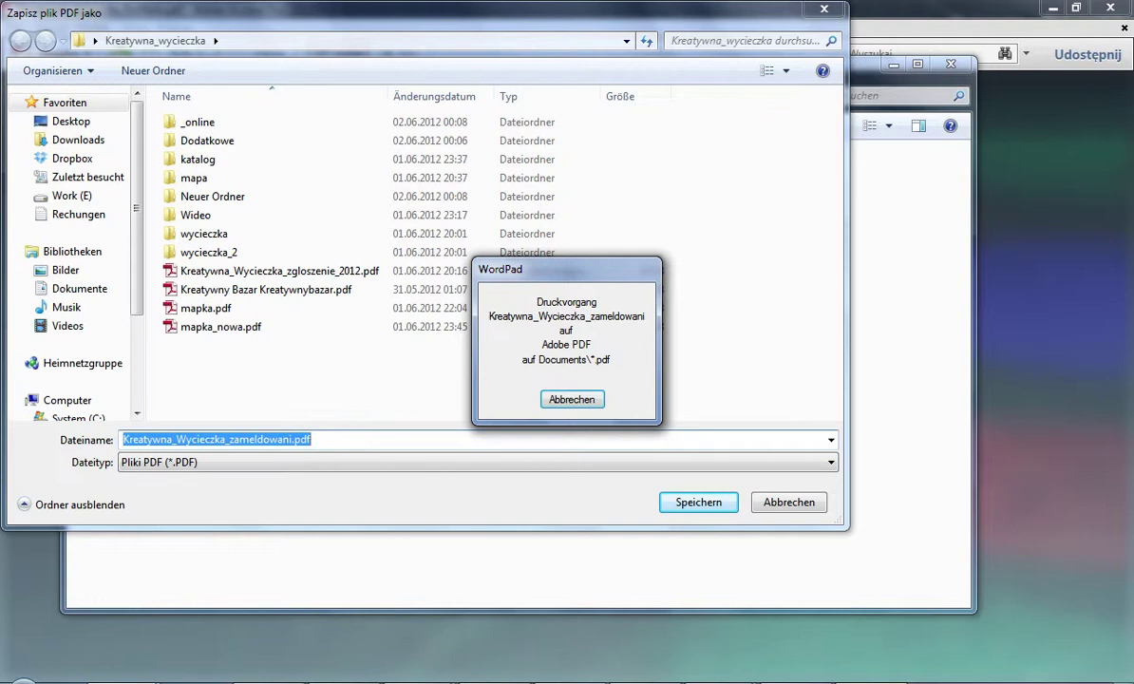
pyautogui.click(289, 439)
pyautogui.moveTo(229, 439); pyautogui.dragTo(283, 439)
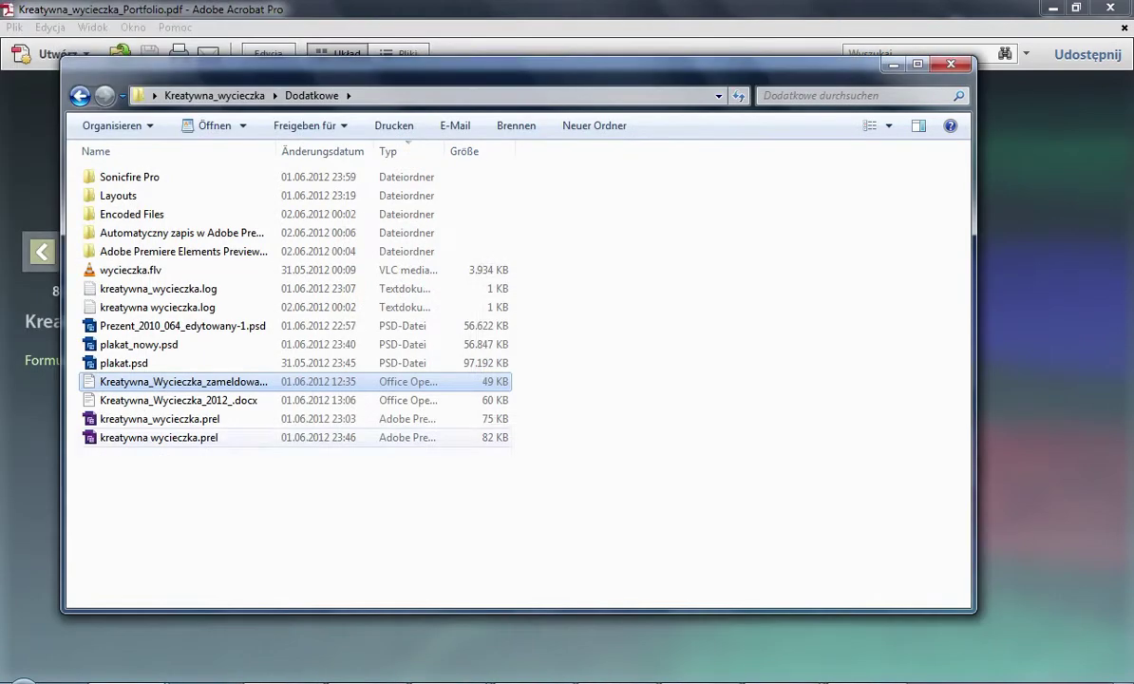
# Open Kreatywna_Wycieczka_zgloszenie_2012.pdf from the Kreatywna_wycieczka folder in Adobe Acrobat Pro and reduce the page zoom to 66,7%.
pyautogui.click(214, 95)
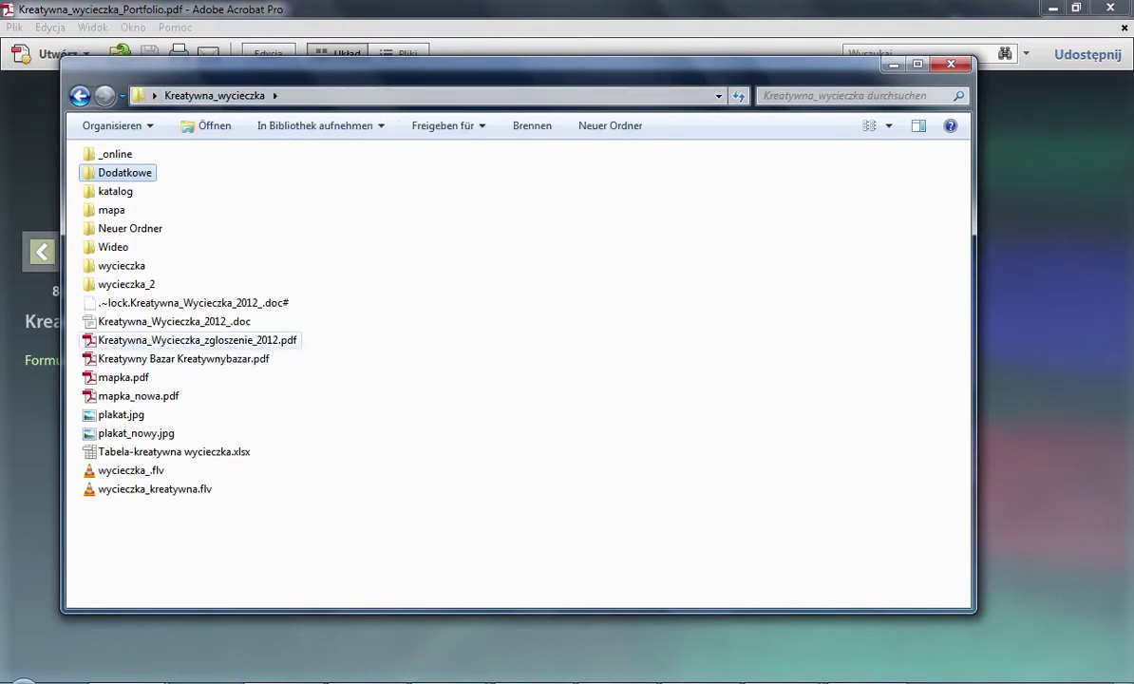
pyautogui.click(197, 339)
pyautogui.doubleClick(93, 339)
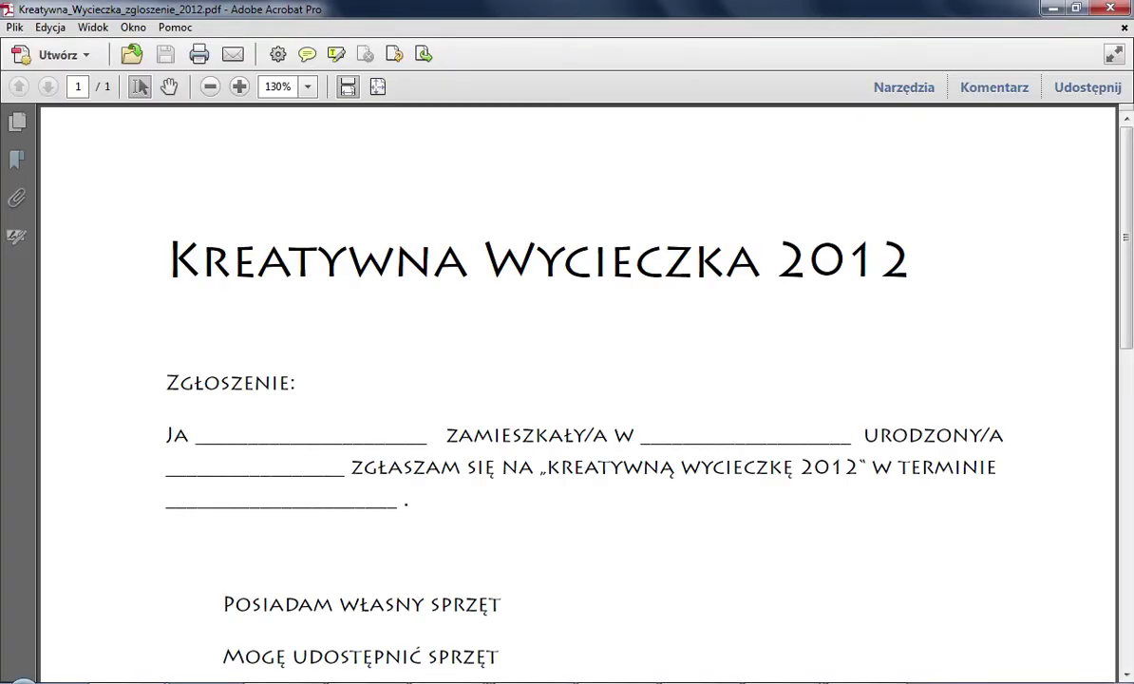
pyautogui.click(210, 87)
pyautogui.click(210, 87)
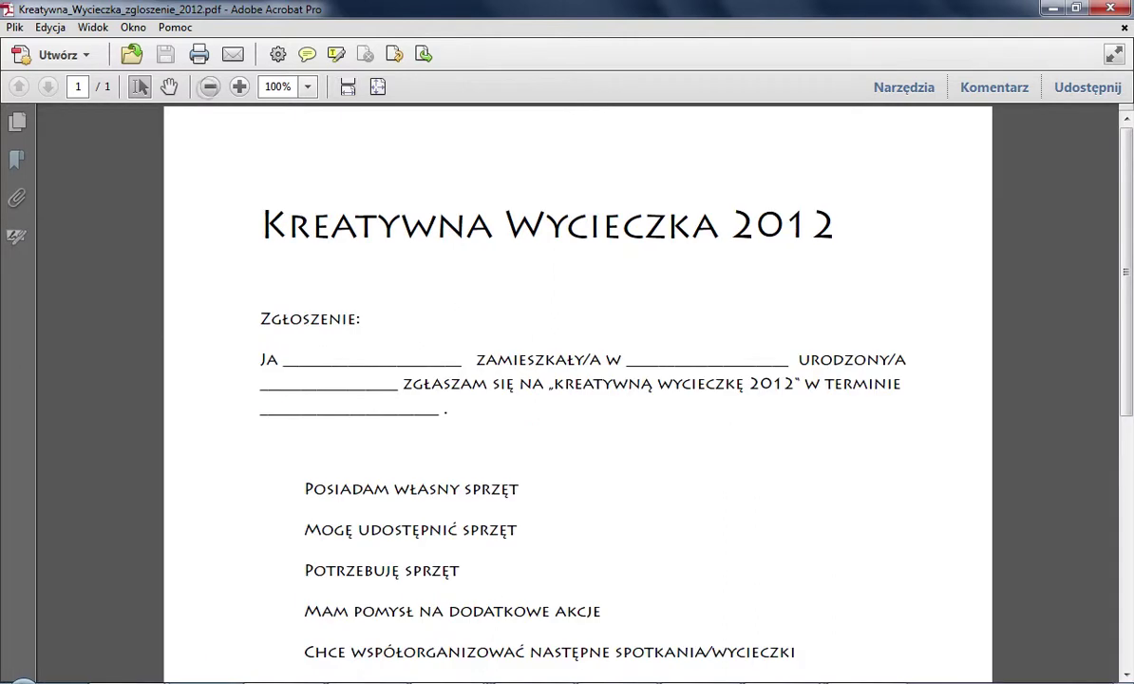
pyautogui.click(210, 87)
pyautogui.click(210, 86)
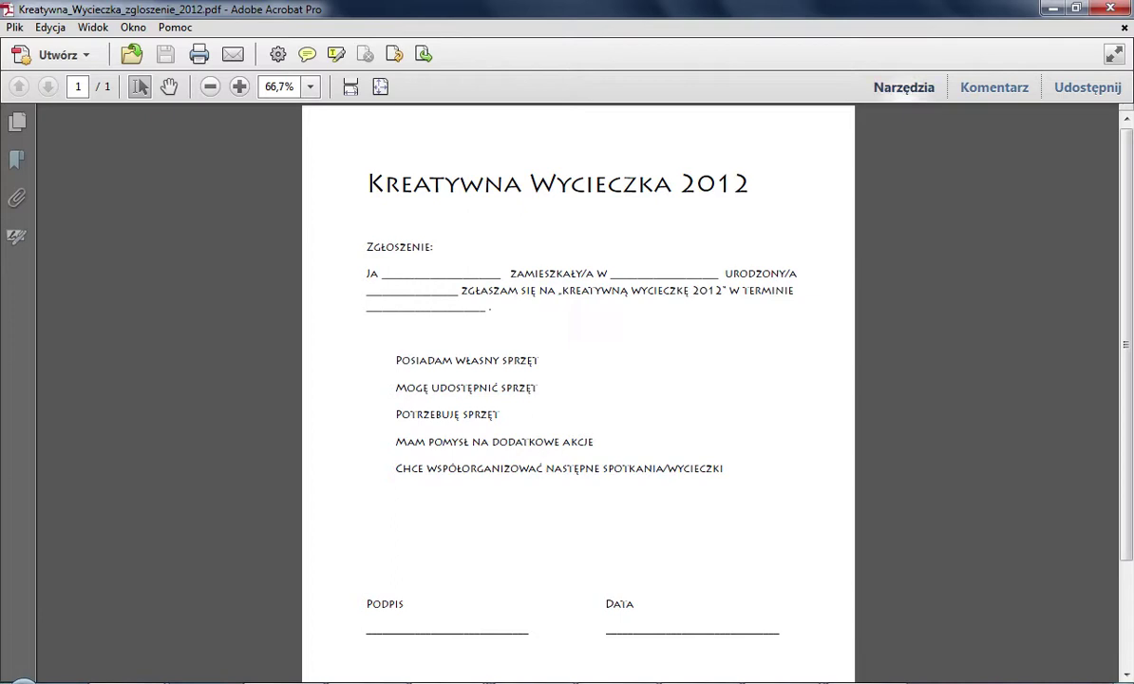
# Start creating a fillable form from the Formularze tools and move the source dialog clear of the page.
pyautogui.click(904, 86)
pyautogui.click(916, 129)
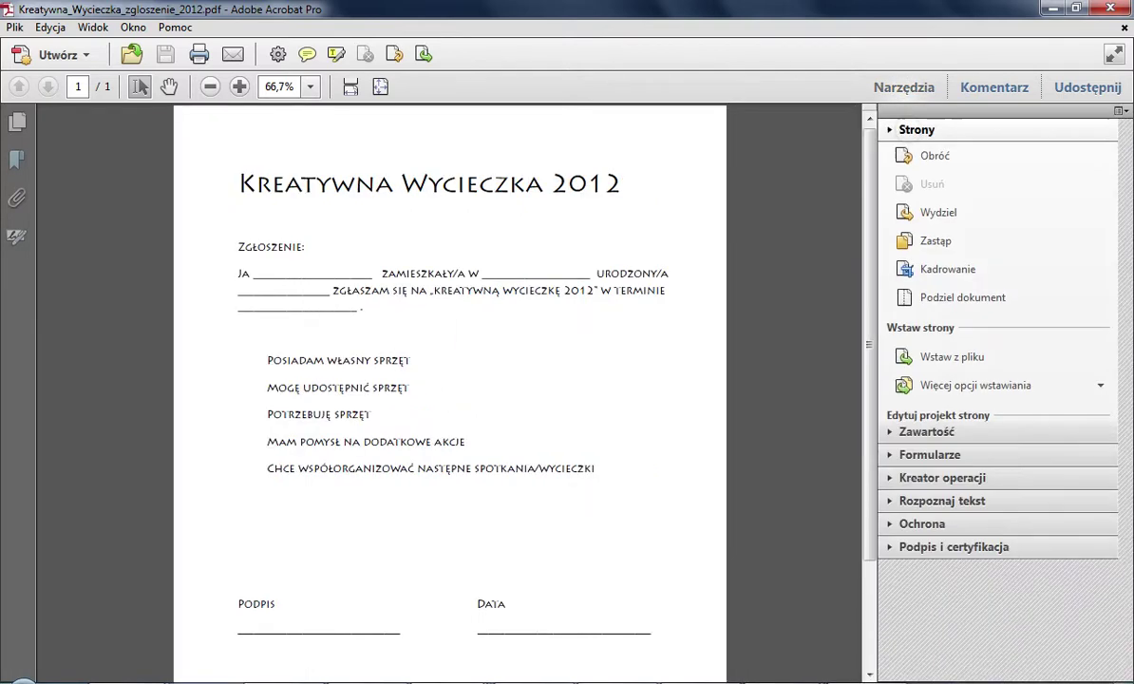
pyautogui.click(930, 176)
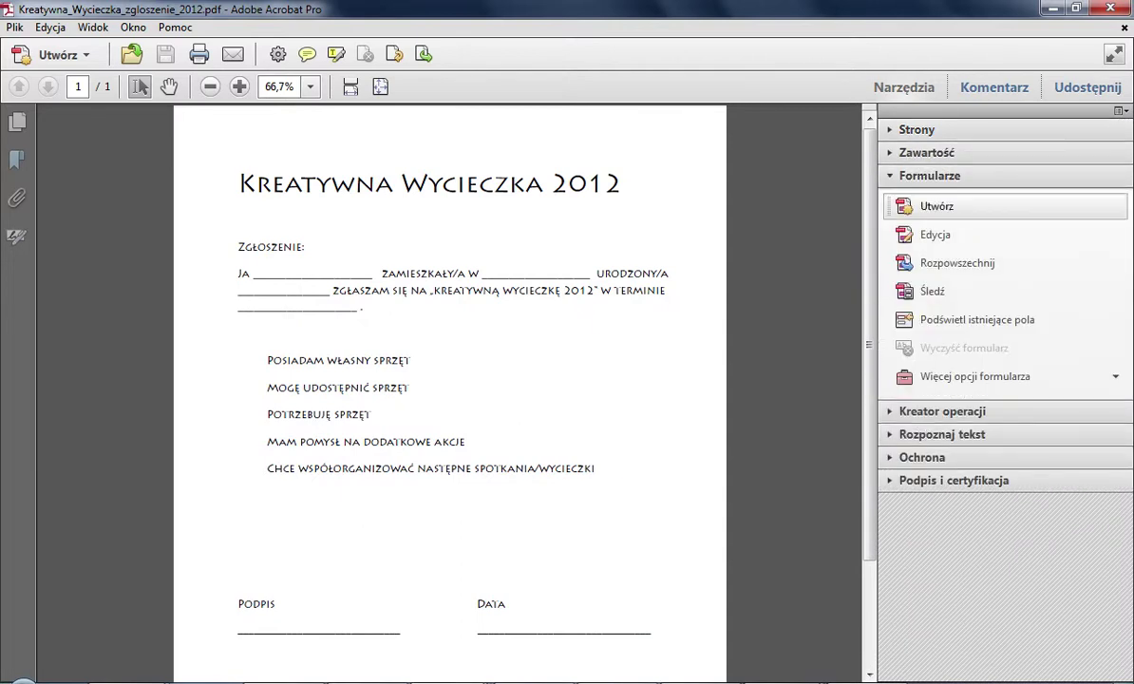
pyautogui.click(936, 206)
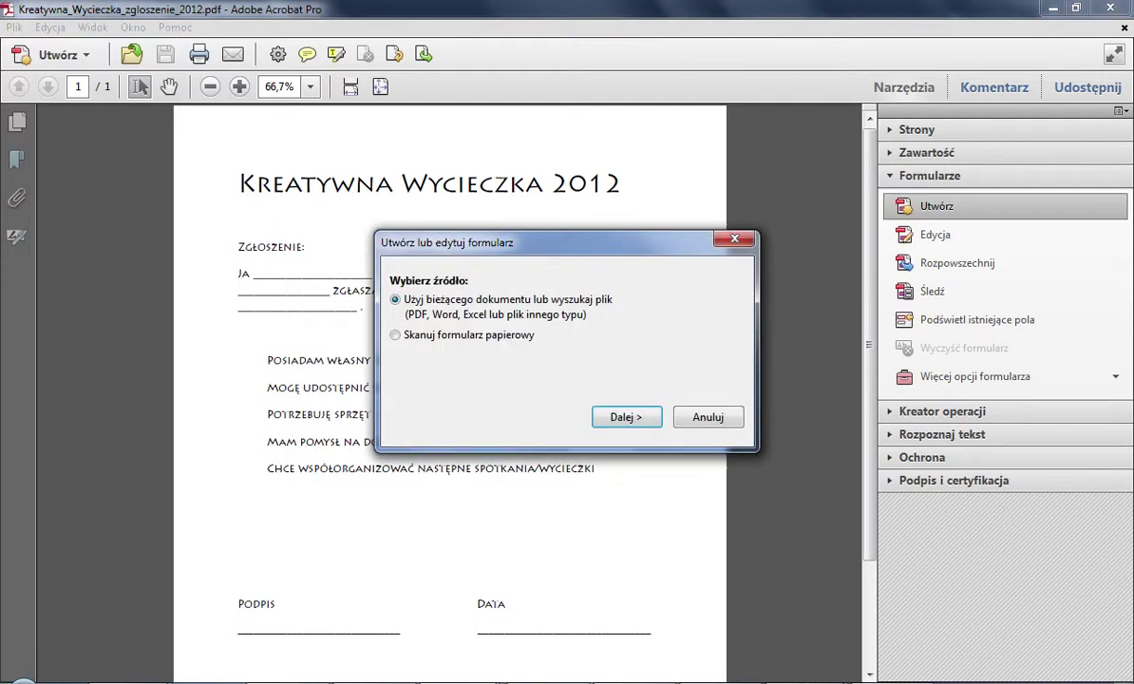
pyautogui.moveTo(446, 242); pyautogui.dragTo(720, 260)
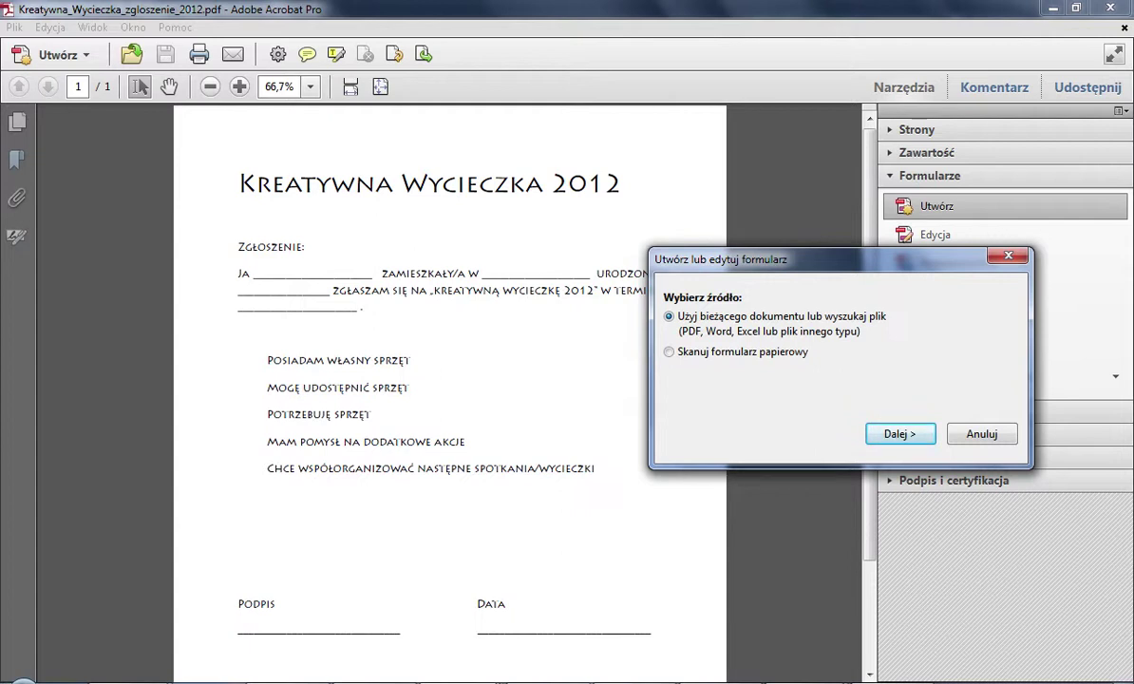
# Try the paper form scanning source for the form, and return to using the current document or a file.
pyautogui.click(739, 352)
pyautogui.moveTo(817, 259); pyautogui.dragTo(616, 249)
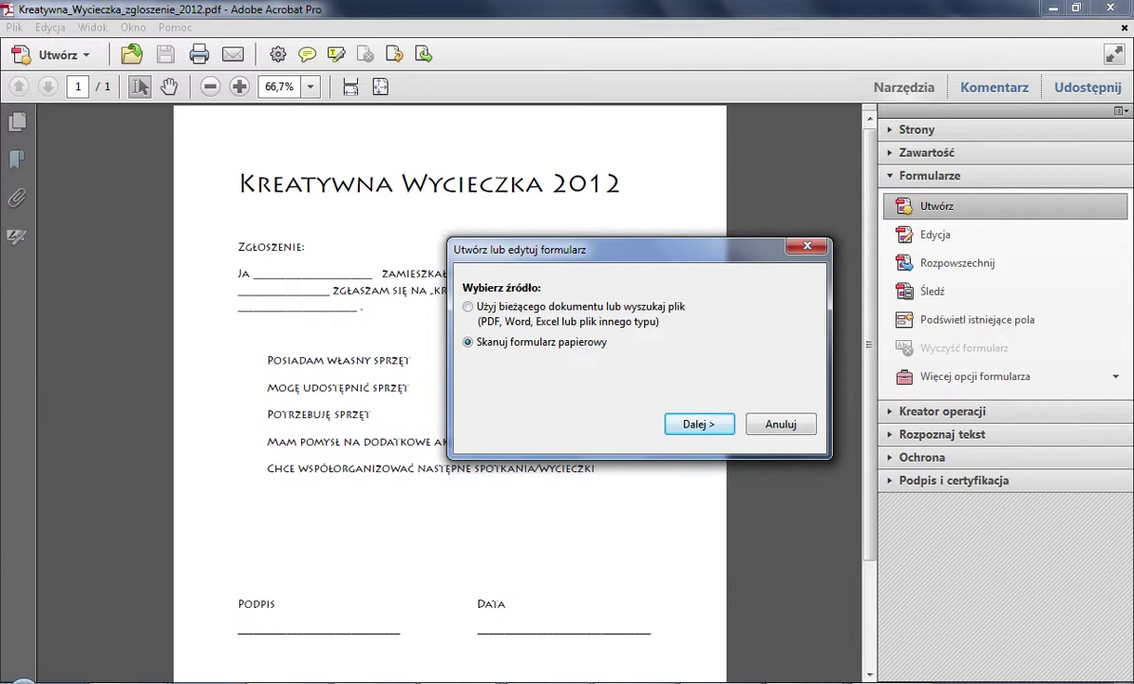
pyautogui.moveTo(638, 249); pyautogui.dragTo(670, 271)
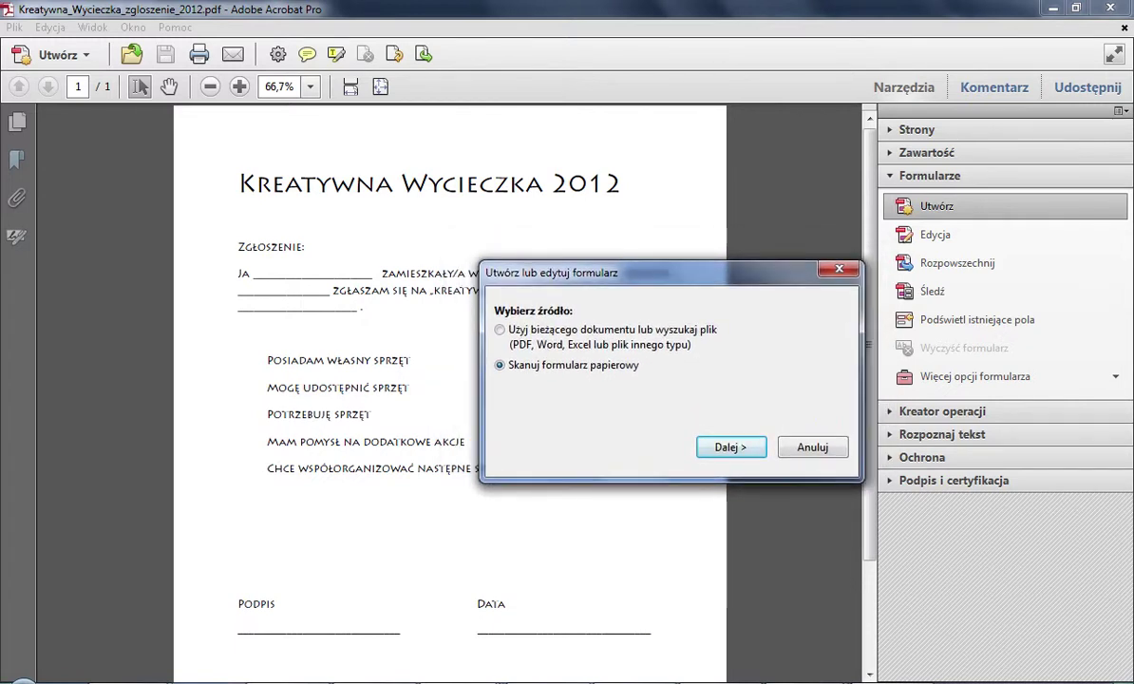
pyautogui.click(500, 329)
pyautogui.moveTo(671, 271); pyautogui.dragTo(702, 267)
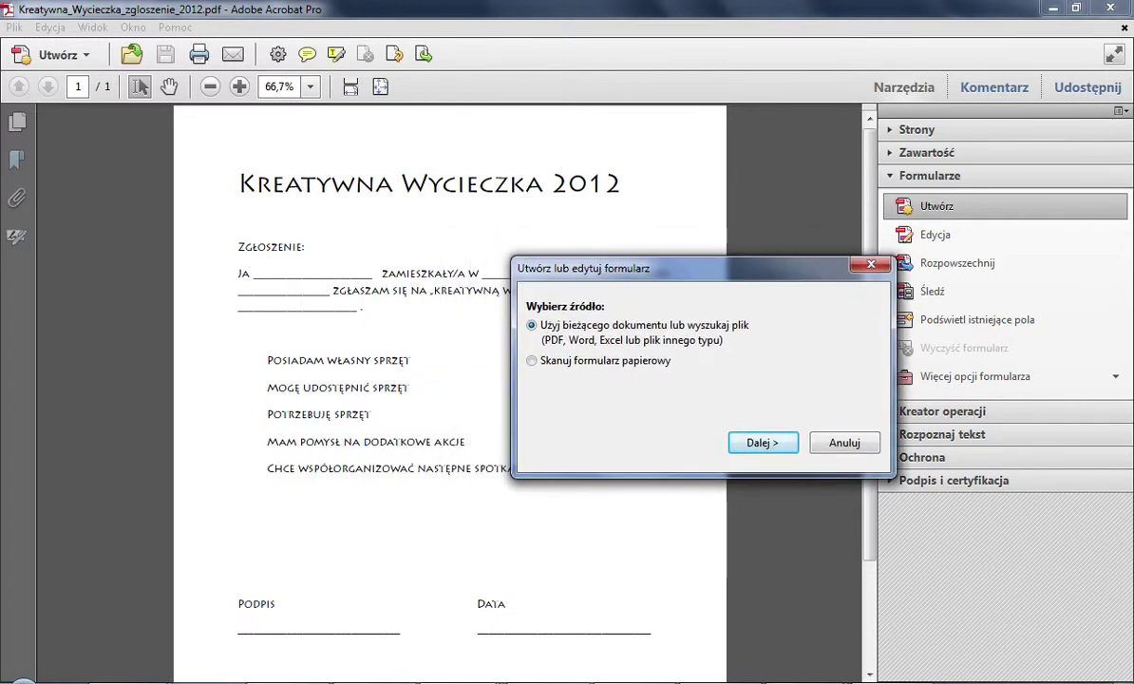
# Create the form from the current document with automatic field detection and dismiss the form editing notice.
pyautogui.click(762, 442)
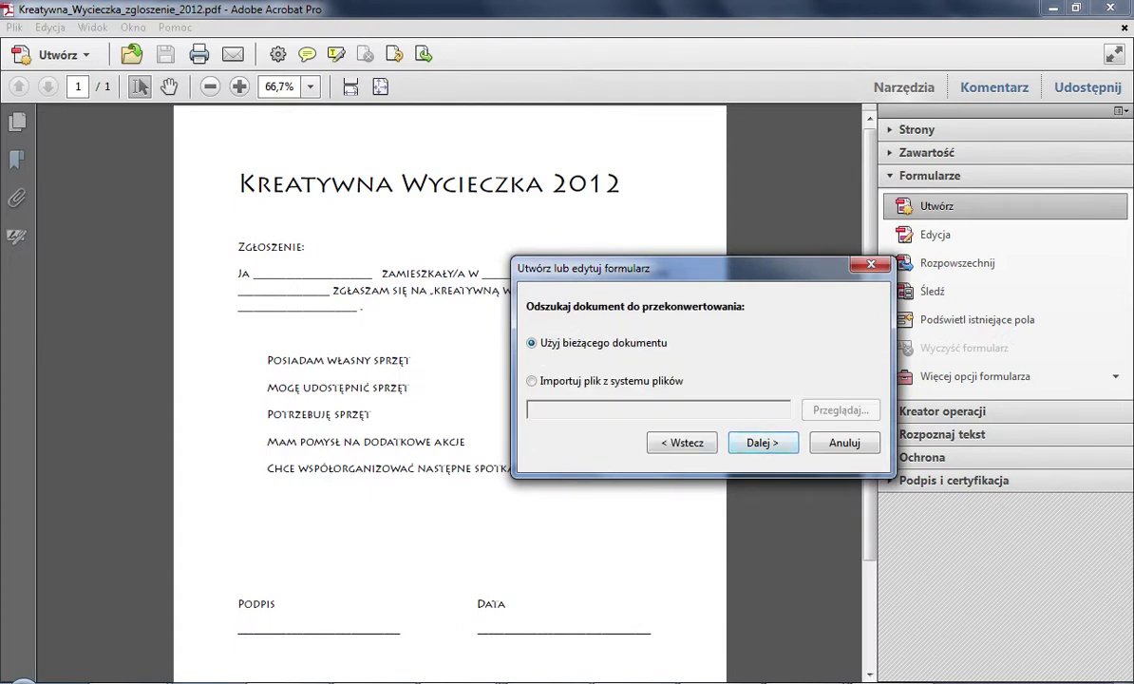
pyautogui.click(762, 442)
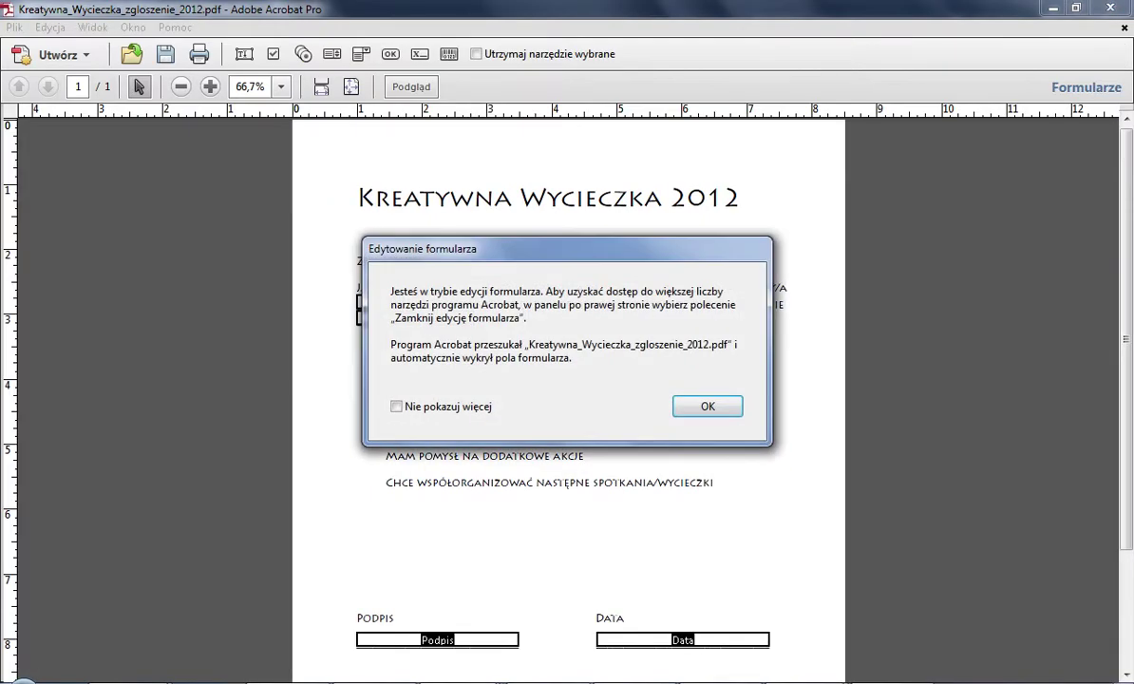
pyautogui.click(707, 405)
# Inspect the detected form fields, including fill_1, fill_4 and Podpis, and switch the form to preview mode.
pyautogui.click(302, 285)
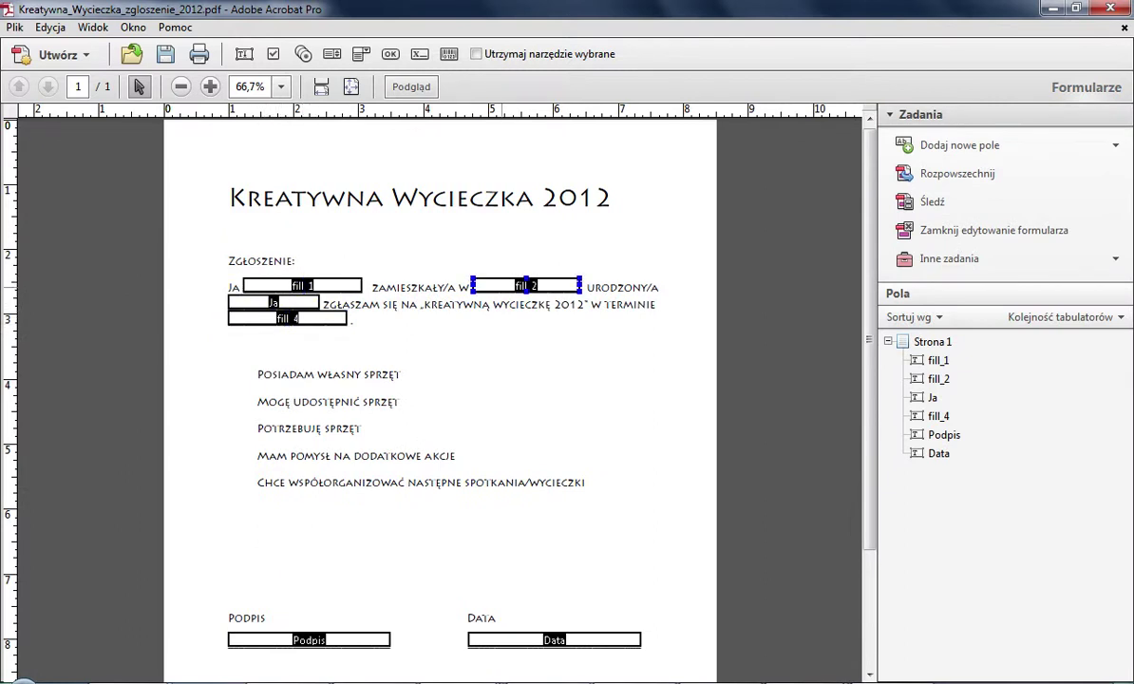
pyautogui.click(309, 640)
pyautogui.click(302, 285)
pyautogui.click(288, 317)
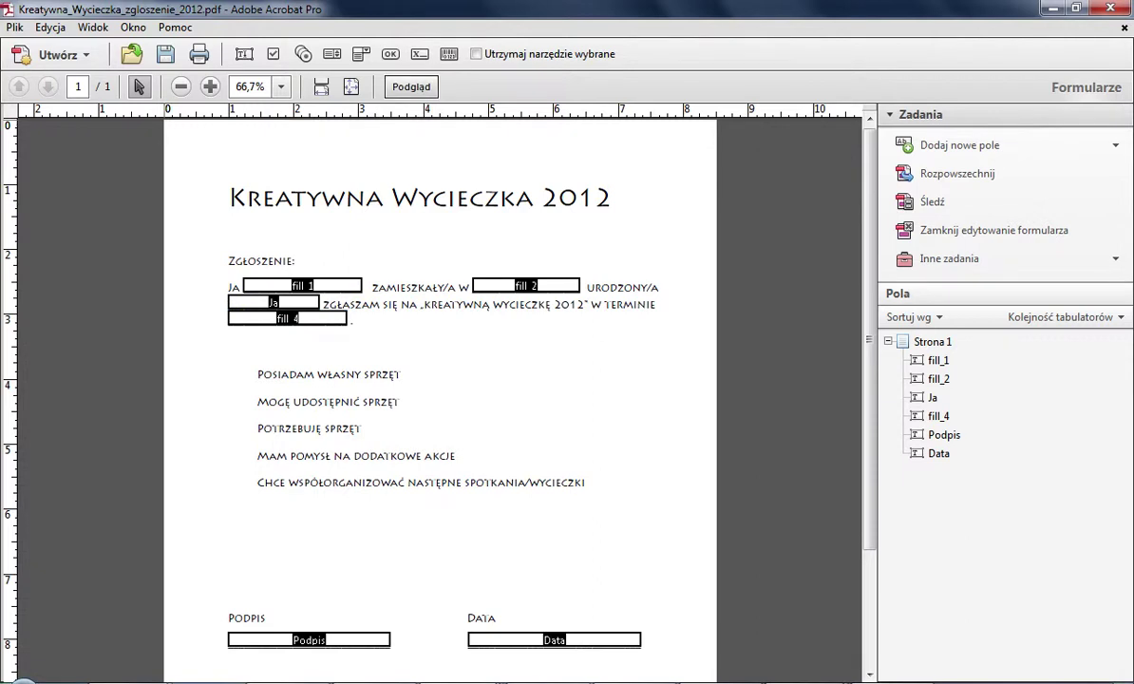
pyautogui.click(411, 86)
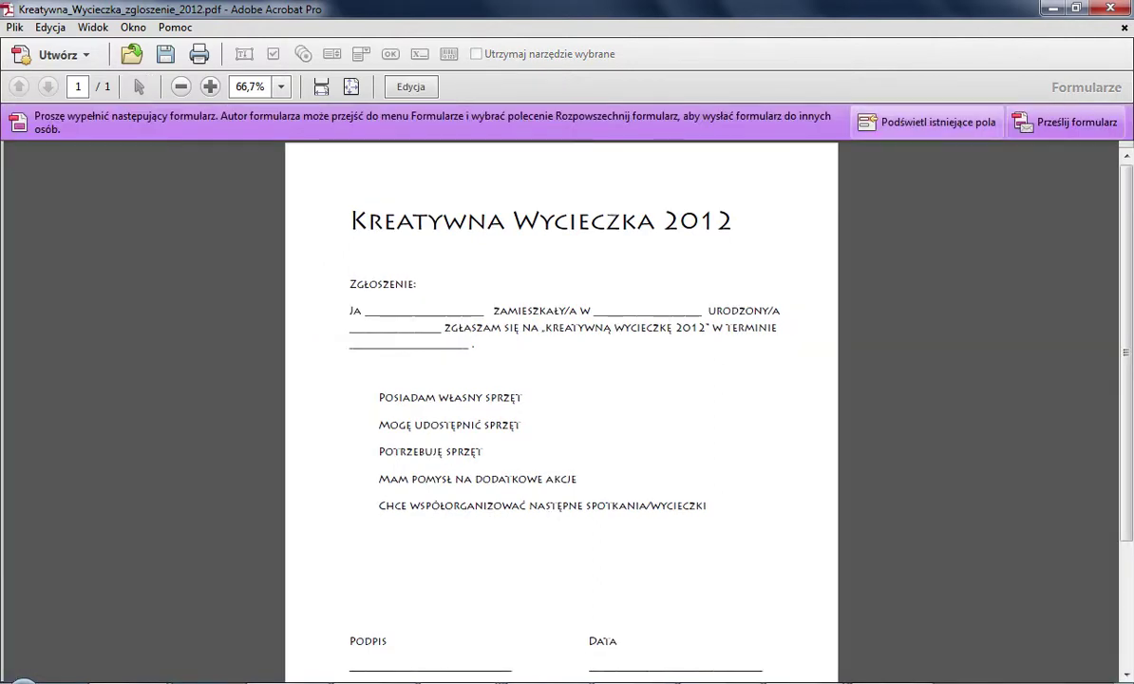
# Highlight the existing fields and try filling in the form, entering a first name in the field after "Ja".
pyautogui.click(926, 122)
pyautogui.click(387, 308)
pyautogui.press('Tab')
pyautogui.write('Marek')
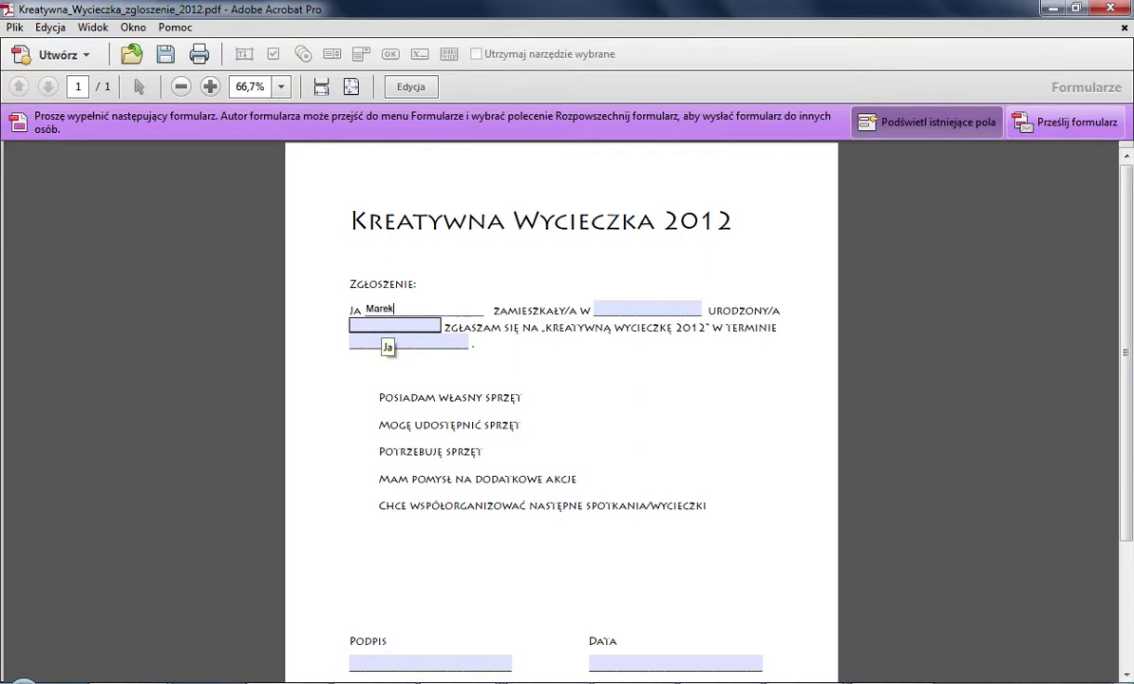
pyautogui.press('Return')
pyautogui.click(617, 306)
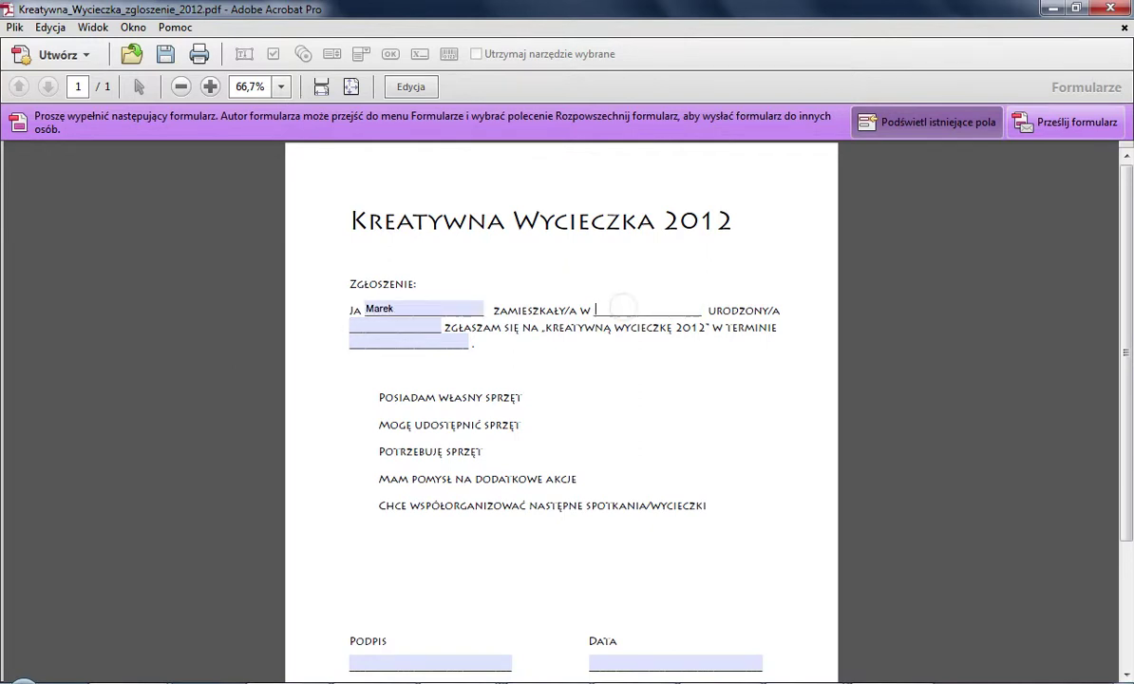
pyautogui.click(395, 325)
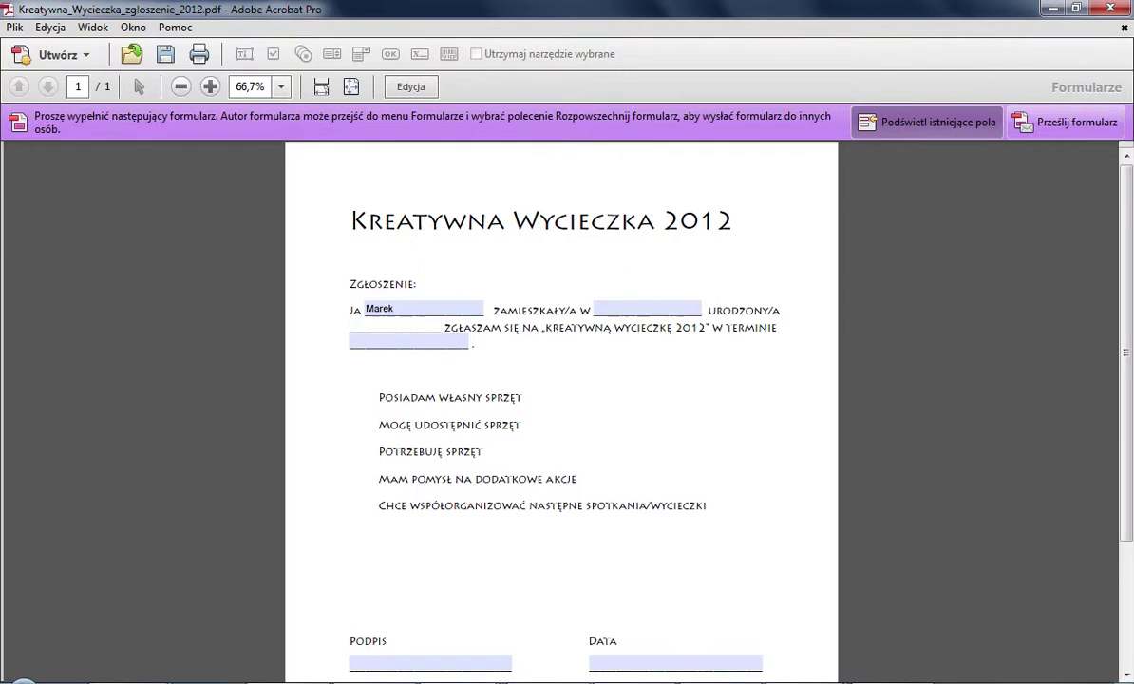
# Clear the first name from the field after "Ja" and turn off the field highlighting.
pyautogui.press('Tab')
pyautogui.hotkey('shift', 'Tab')
pyautogui.hotkey('shift', 'Tab')
pyautogui.press('Delete')
pyautogui.click(613, 416)
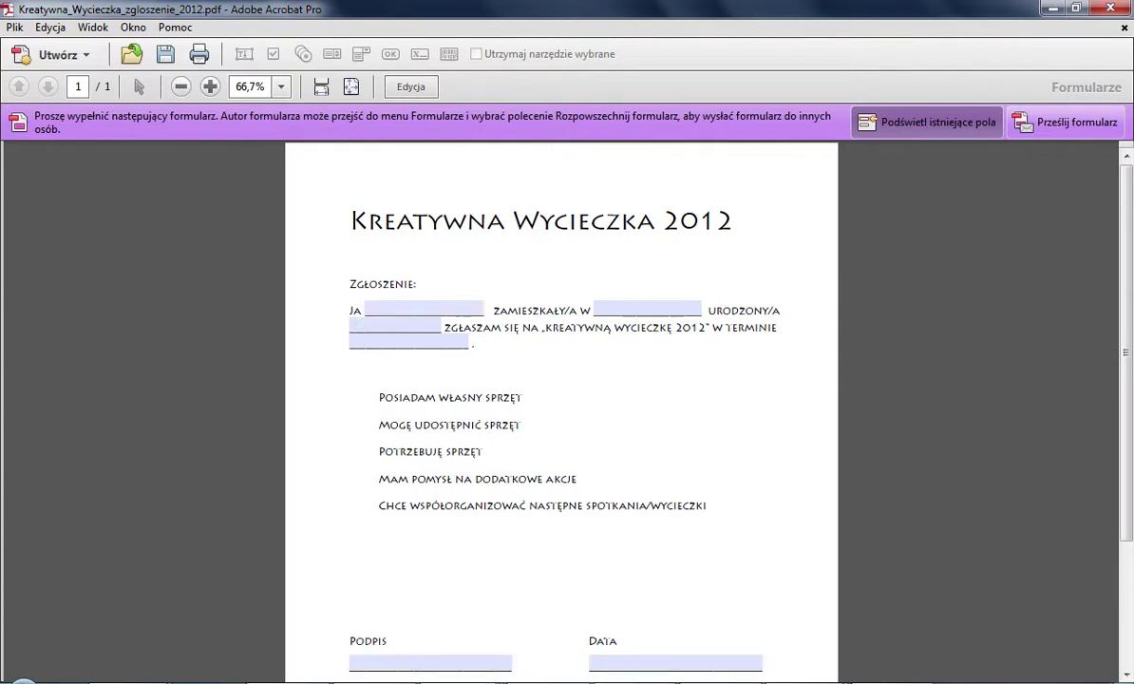
pyautogui.click(926, 121)
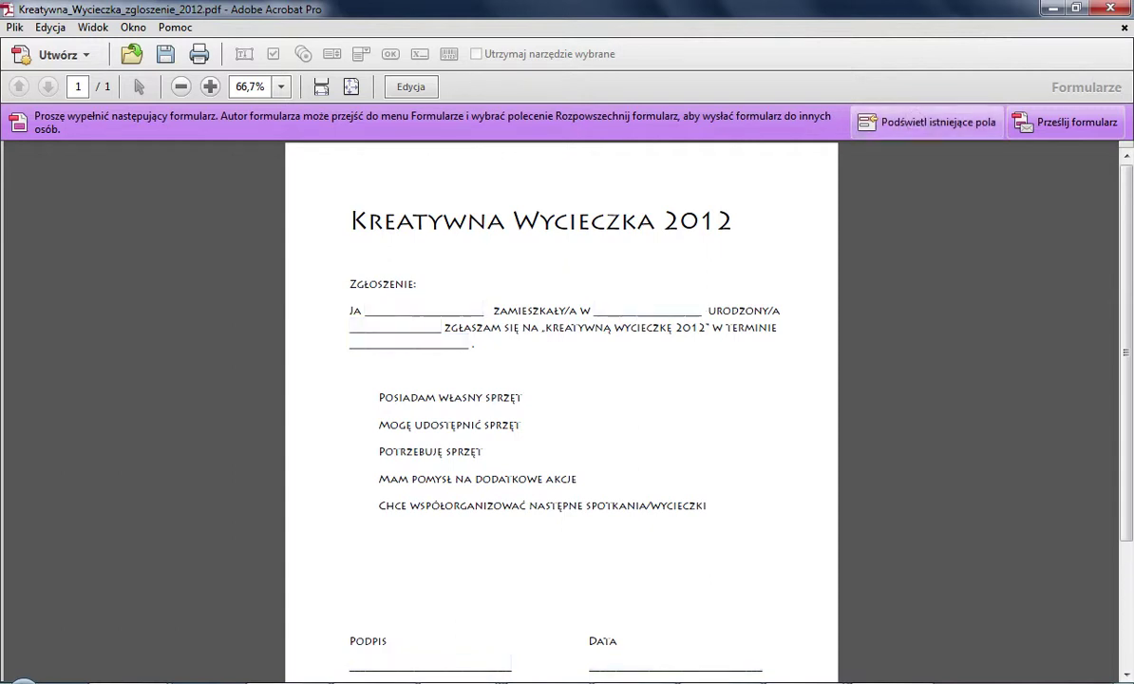
# Save a PDF copy of the form as Kreatywna_Wycieczka_zgloszenie_2012_online.pdf in the Kreatywna_wycieczka folder.
pyautogui.click(15, 26)
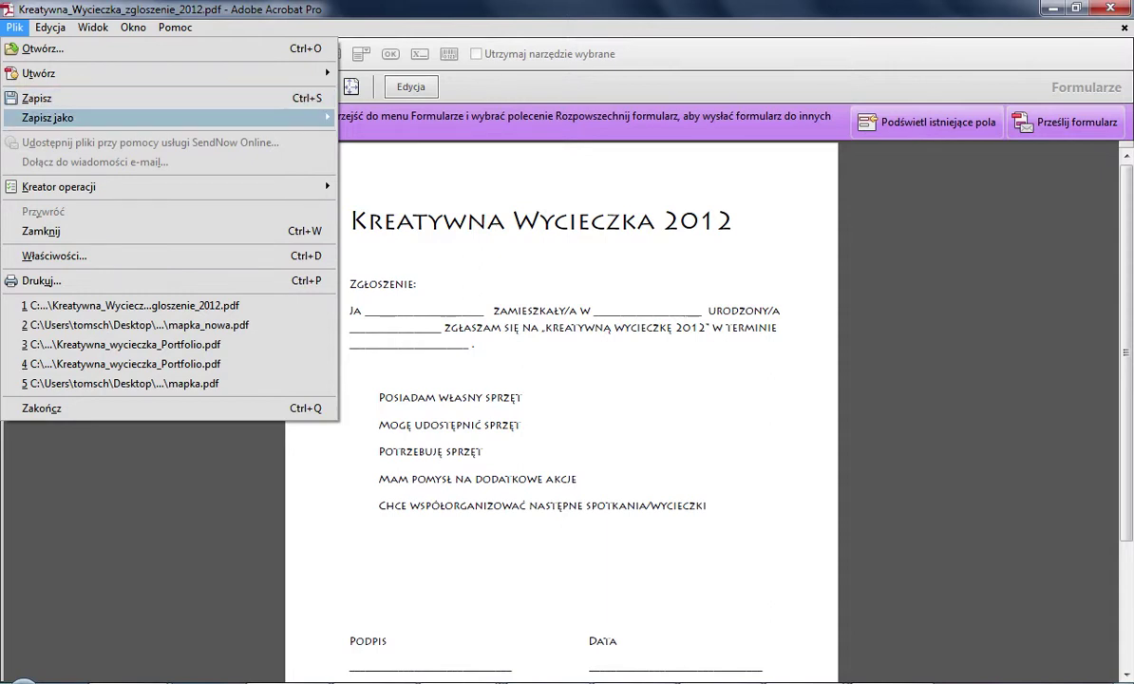
pyautogui.moveTo(48, 116)
pyautogui.moveTo(399, 180)
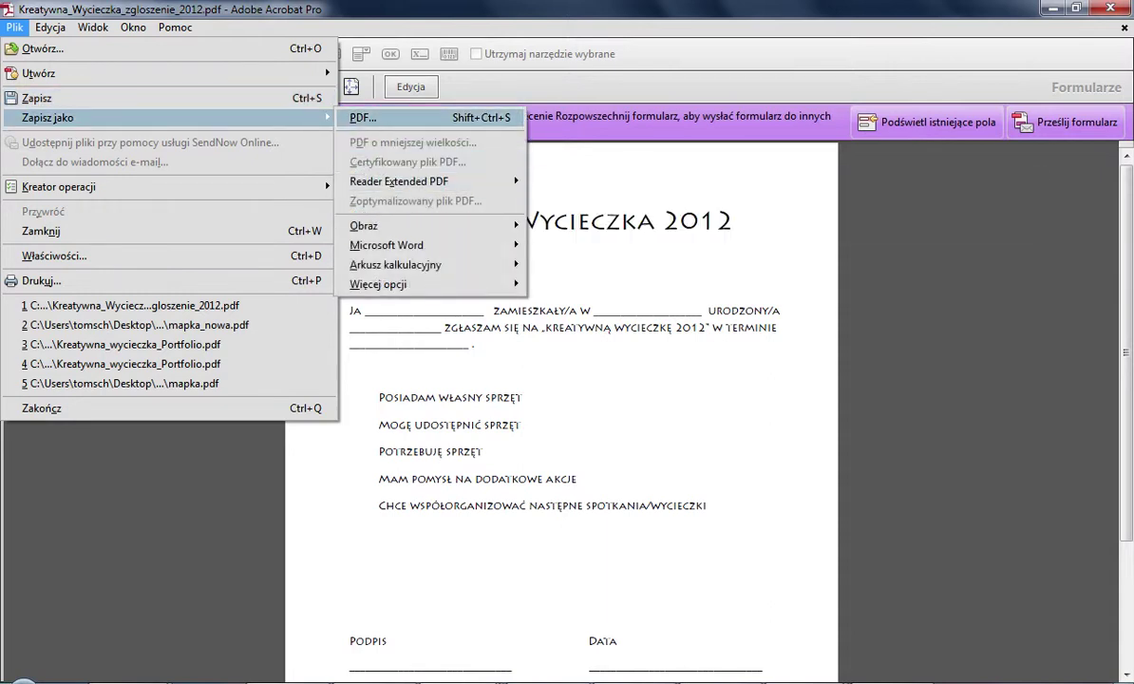
pyautogui.click(371, 117)
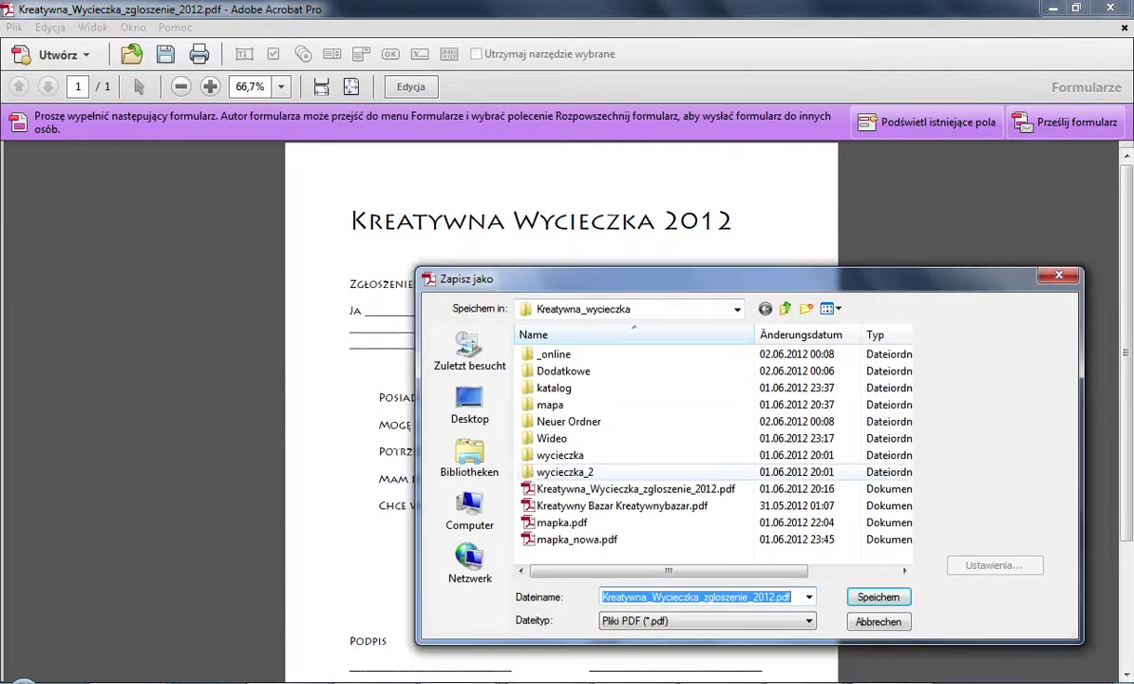
pyautogui.click(774, 596)
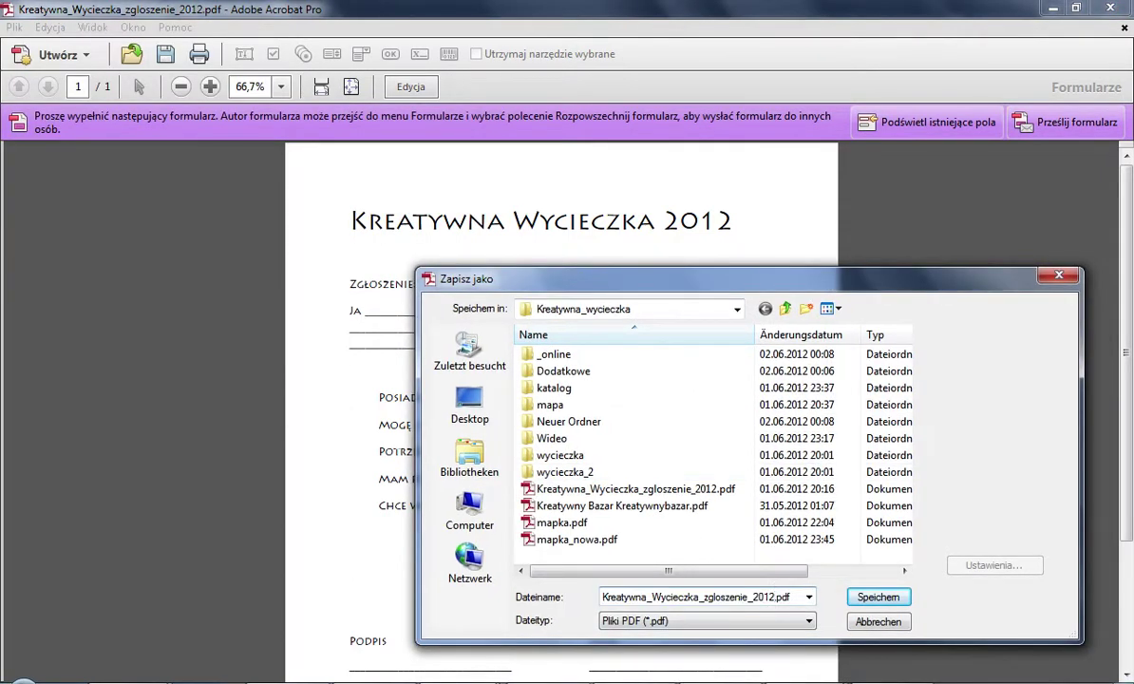
pyautogui.write('_online')
pyautogui.press('Return')
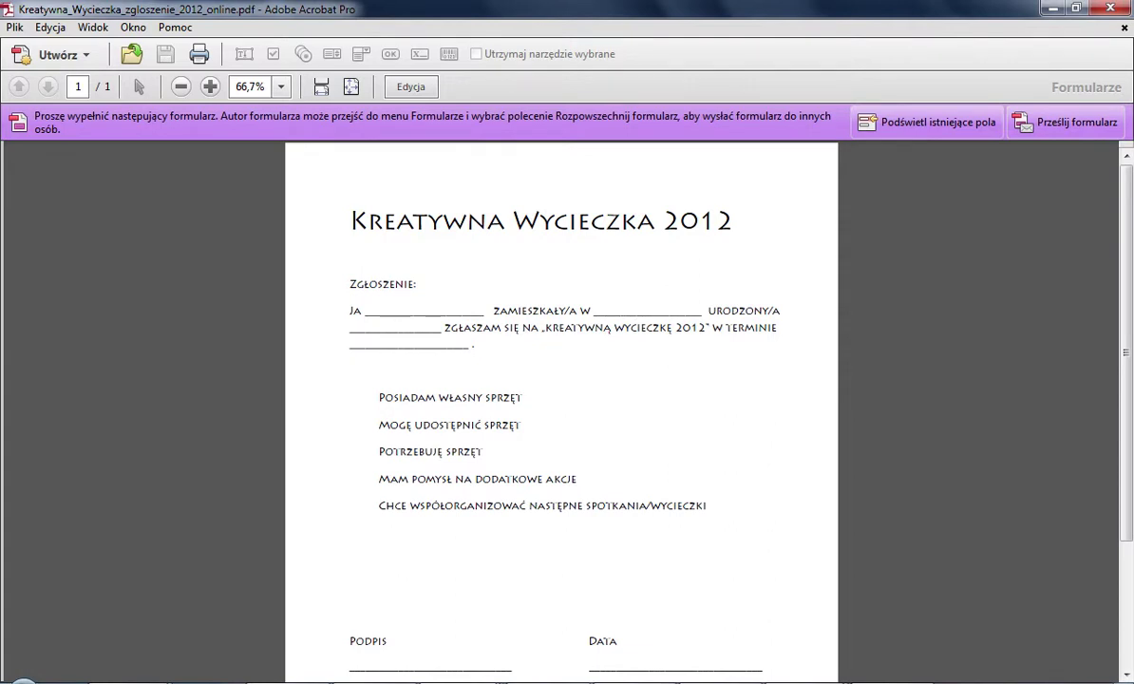
# Dismiss the notice about submitting the form and close the form document.
pyautogui.moveTo(567, 274); pyautogui.dragTo(580, 264)
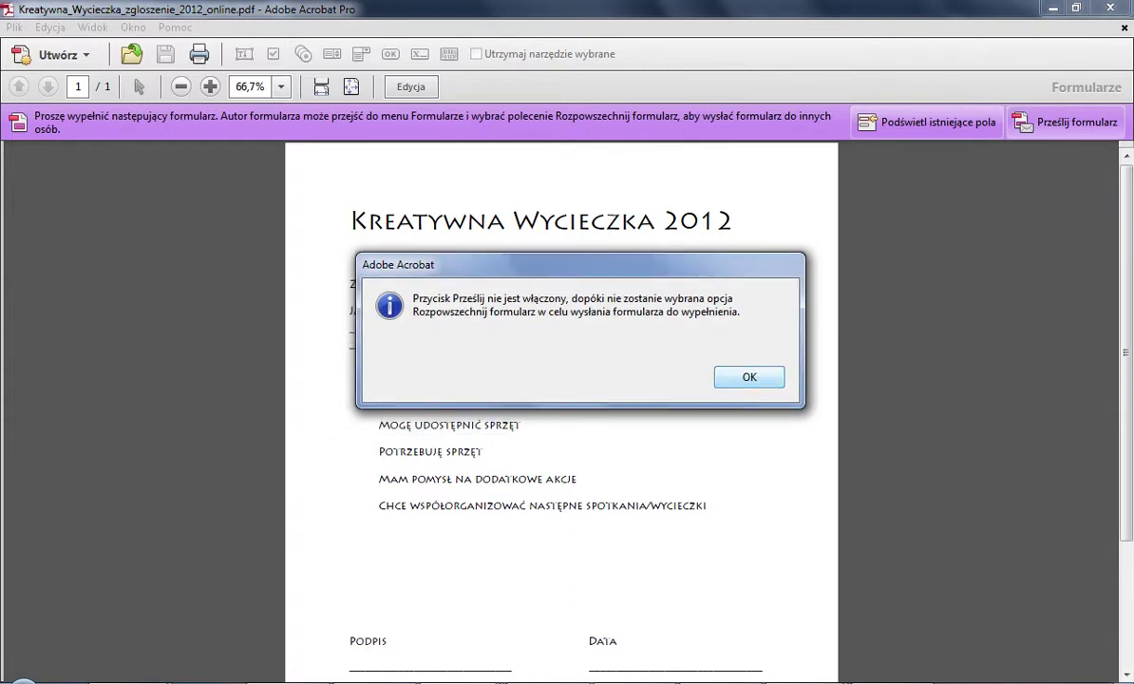
pyautogui.press('Return')
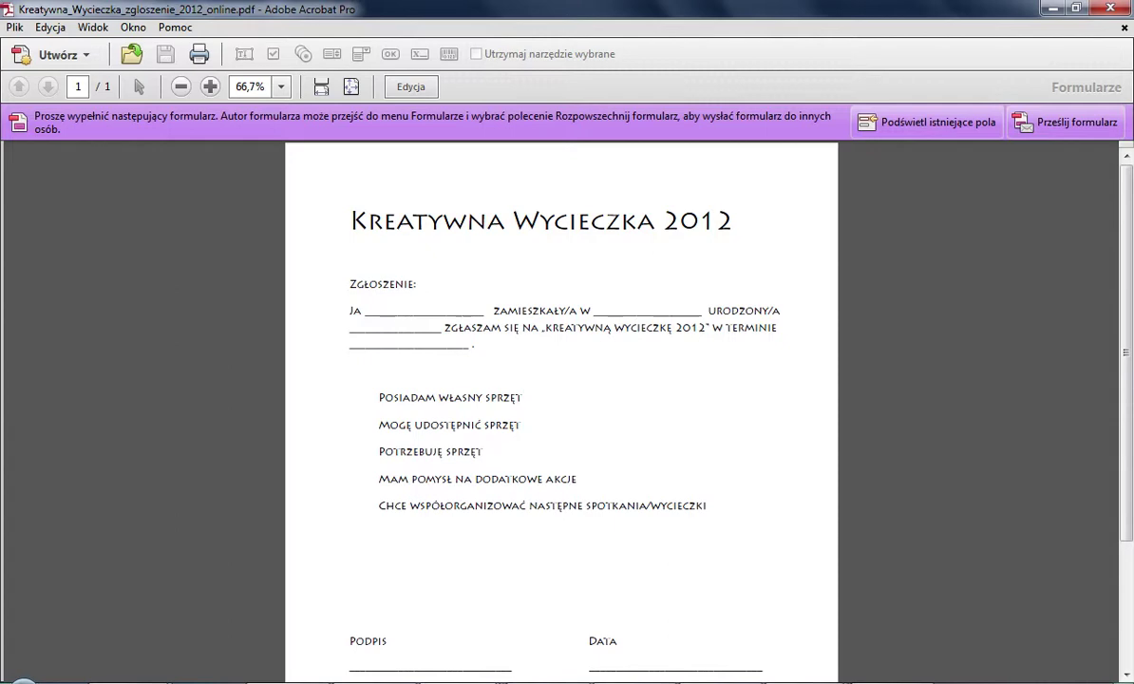
pyautogui.hotkey('alt', 'F4')
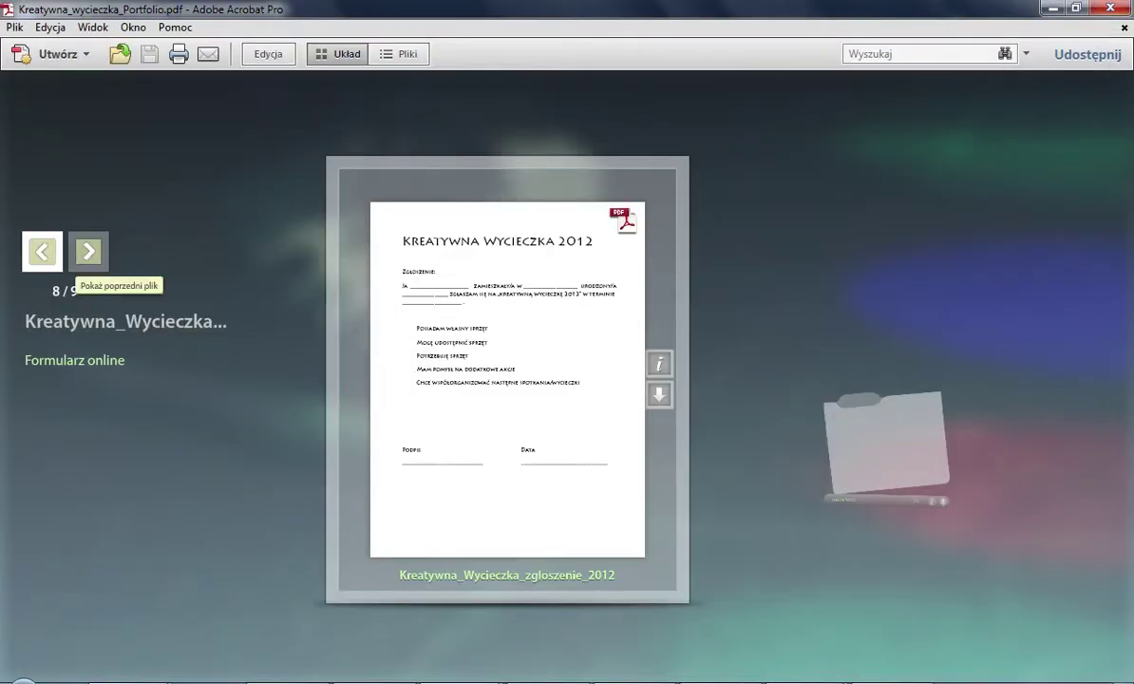
# Browse the finished Kreatywna_wycieczka portfolio backwards from the application form to its first file, the poster.
pyautogui.click(42, 252)
pyautogui.click(42, 252)
pyautogui.click(42, 252)
pyautogui.click(41, 251)
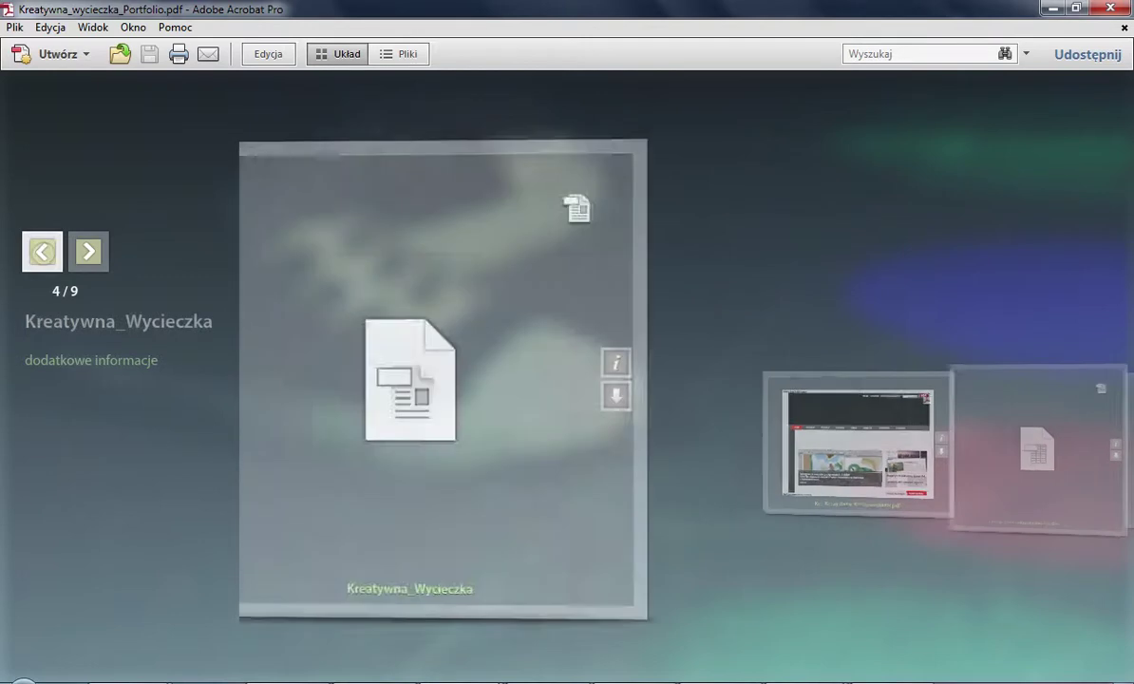
pyautogui.click(42, 251)
pyautogui.click(41, 251)
pyautogui.click(41, 251)
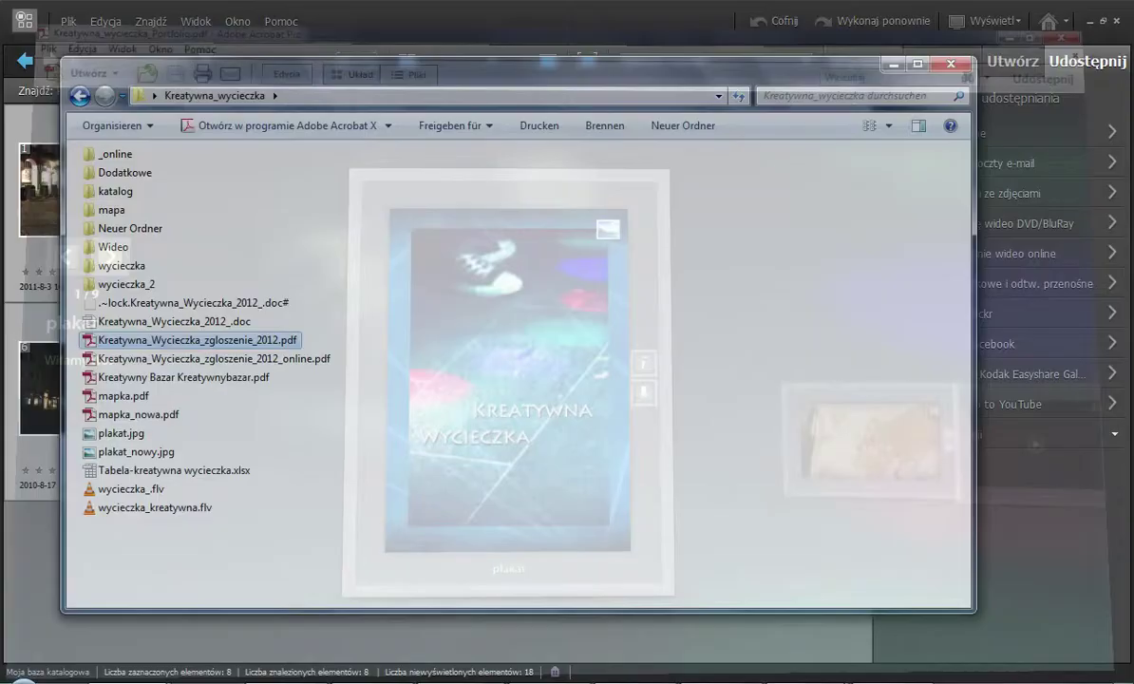
# Start a new PDF portfolio in Acrobat, compare the available layouts and choose the Liniowy layout.
pyautogui.press('super')
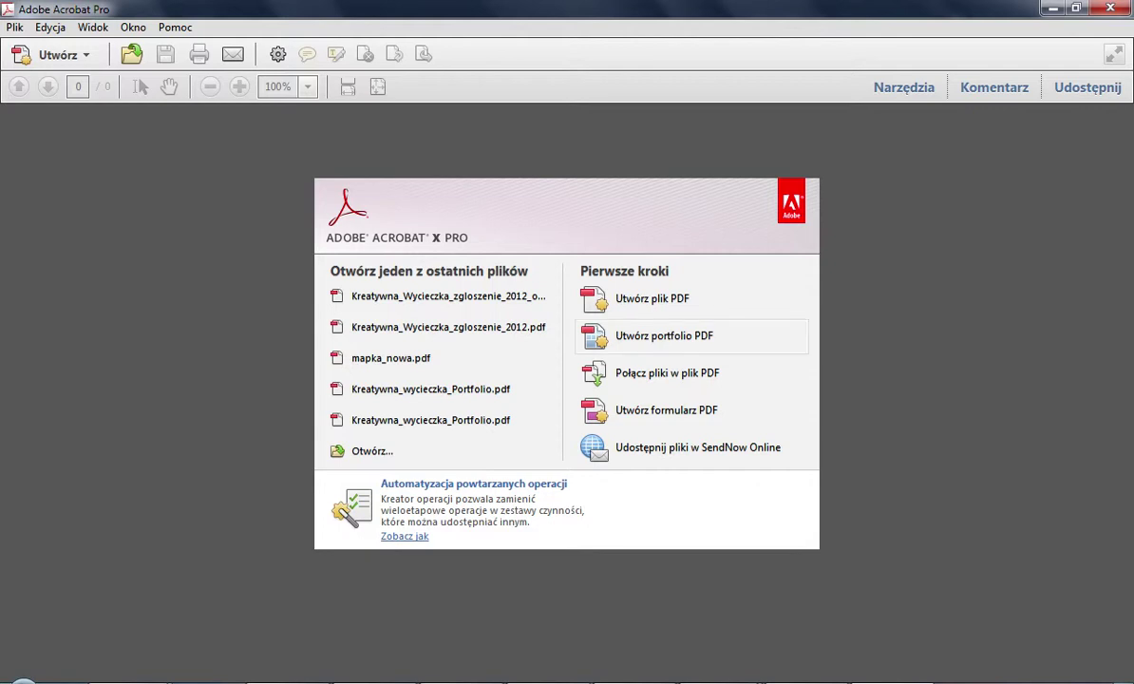
pyautogui.click(664, 335)
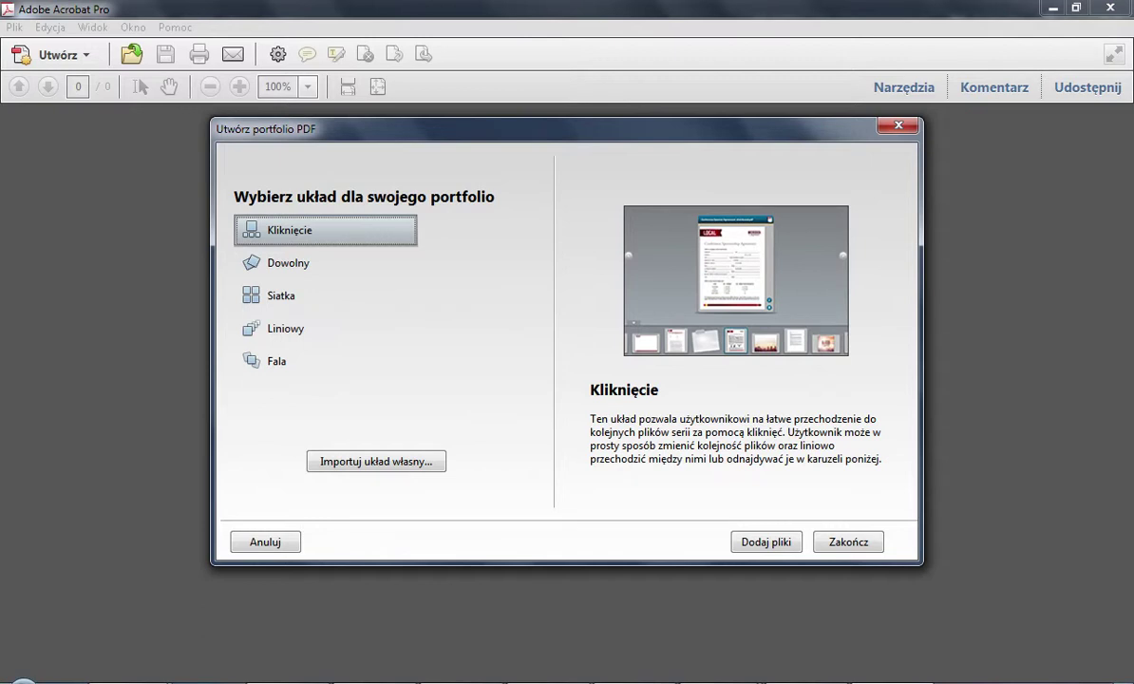
pyautogui.click(285, 263)
pyautogui.click(282, 297)
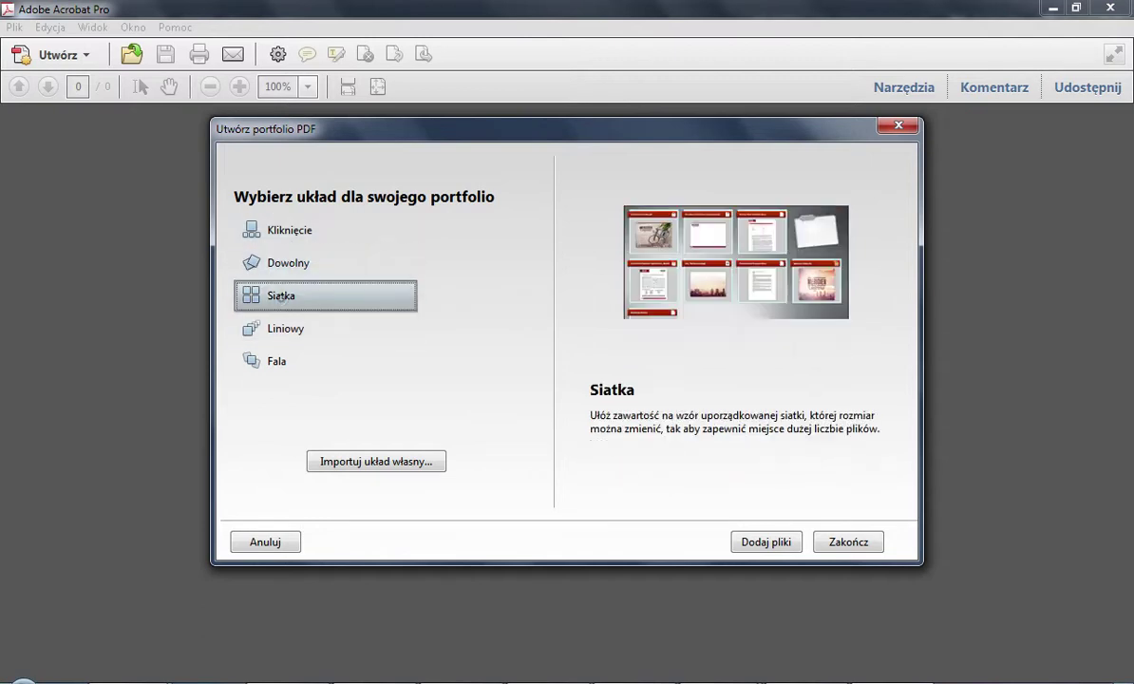
pyautogui.click(282, 328)
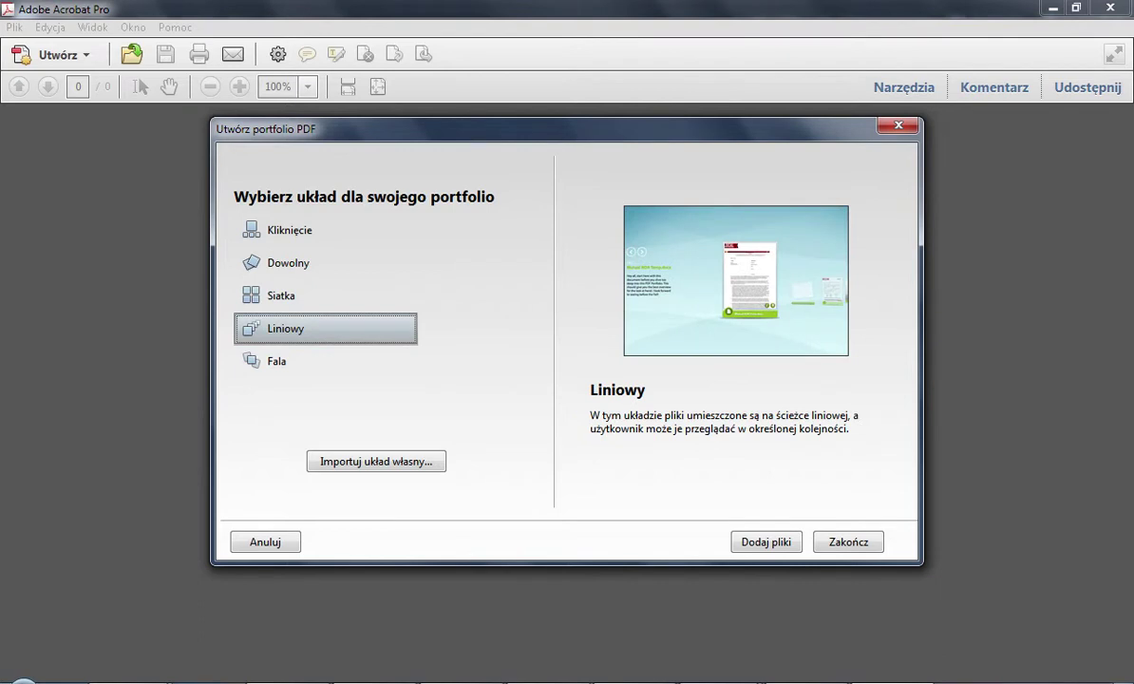
pyautogui.click(277, 361)
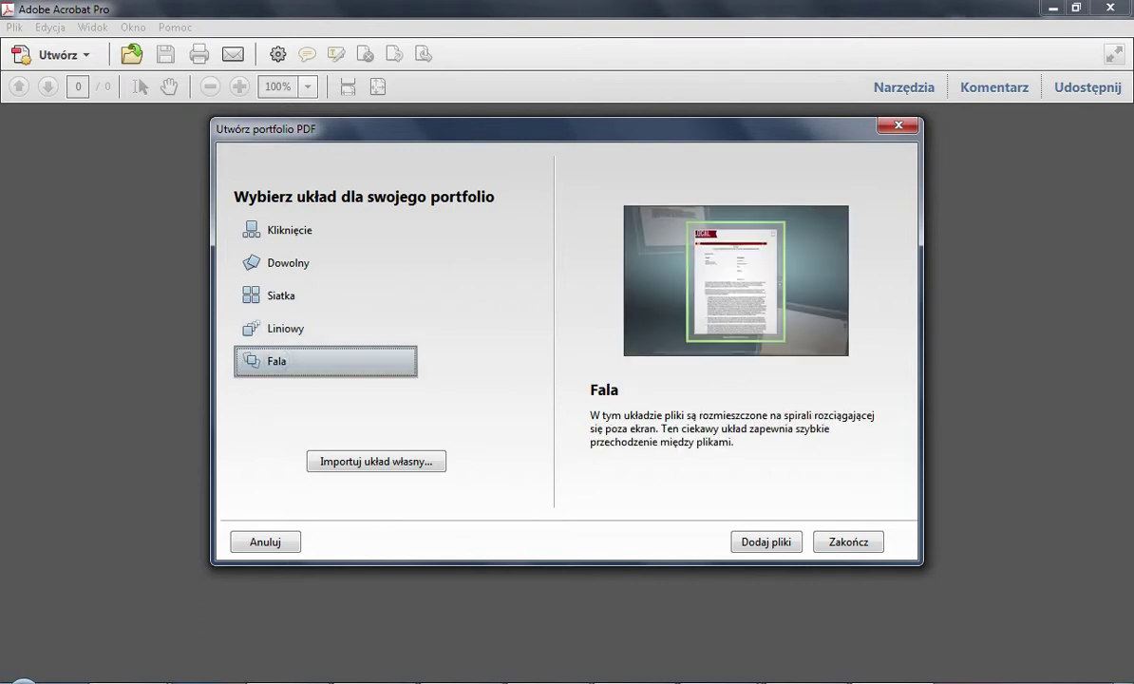
pyautogui.click(288, 230)
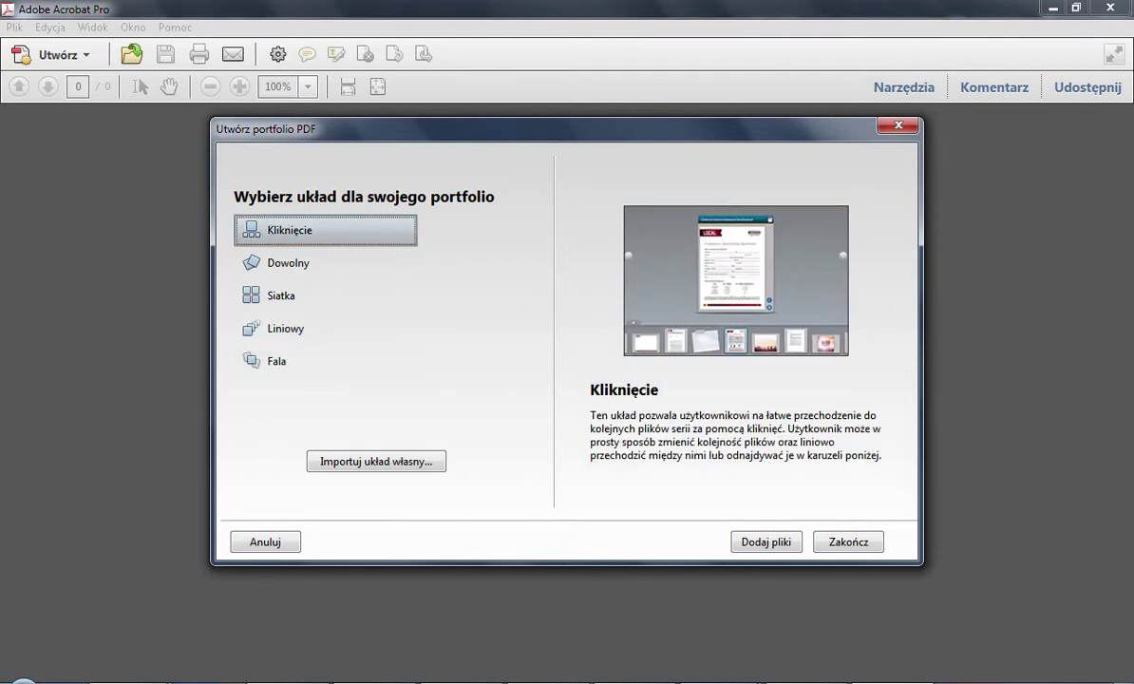
pyautogui.click(285, 328)
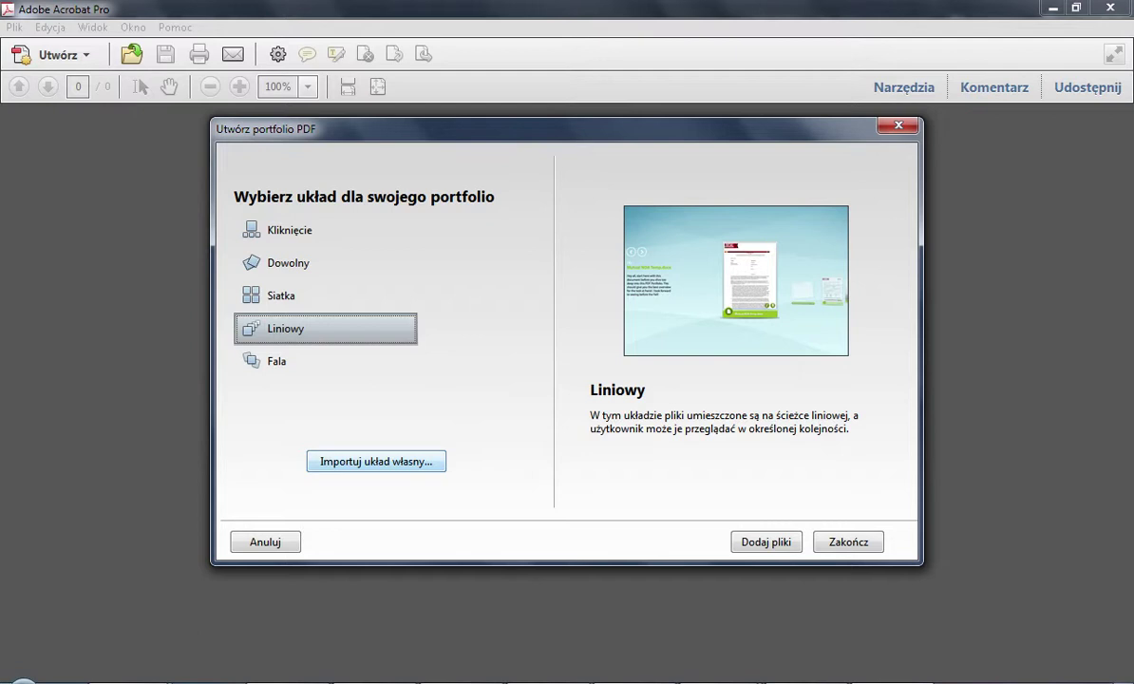
pyautogui.click(285, 230)
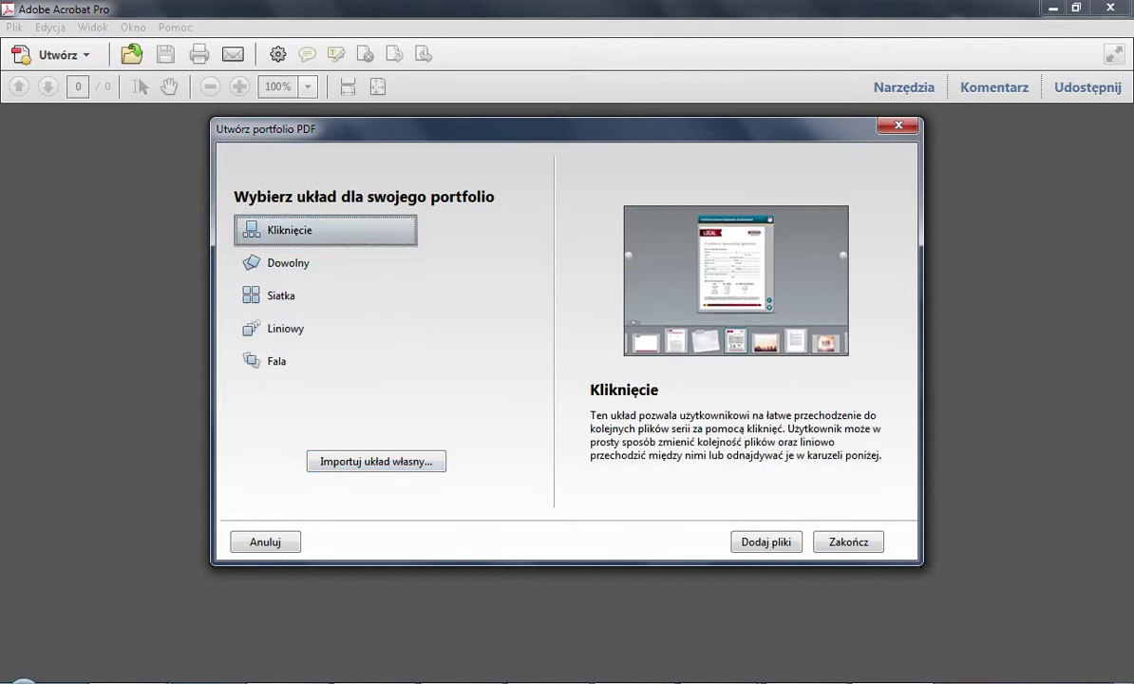
pyautogui.click(285, 328)
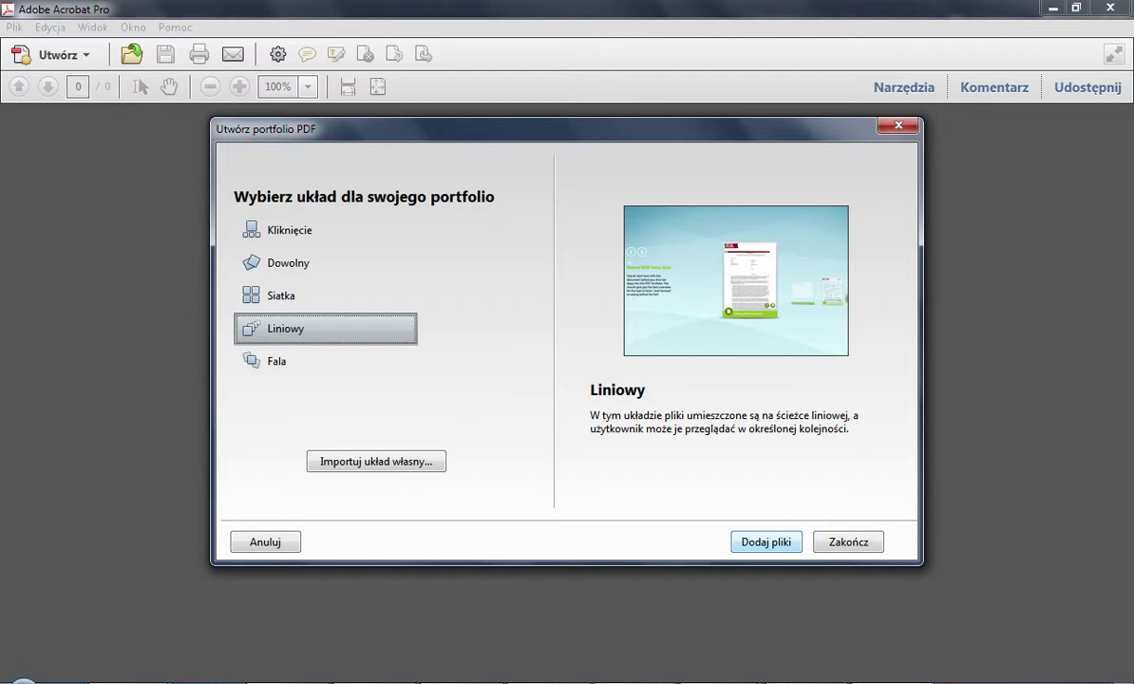
# Add plakat_nowy.jpg, Tabela-kreatywna wycieczka.xlsx, wycieczka_kreatywna.flv, mapka_nowa.pdf, Kreatywny Bazar Kreatywnybazar.pdf, Kreatywna_Wycieczka_zgloszenie_2012_online.pdf and Kreatywna_Wycieczka_2012_.doc from the Kreatywna_wycieczka folder to the portfolio.
pyautogui.click(765, 542)
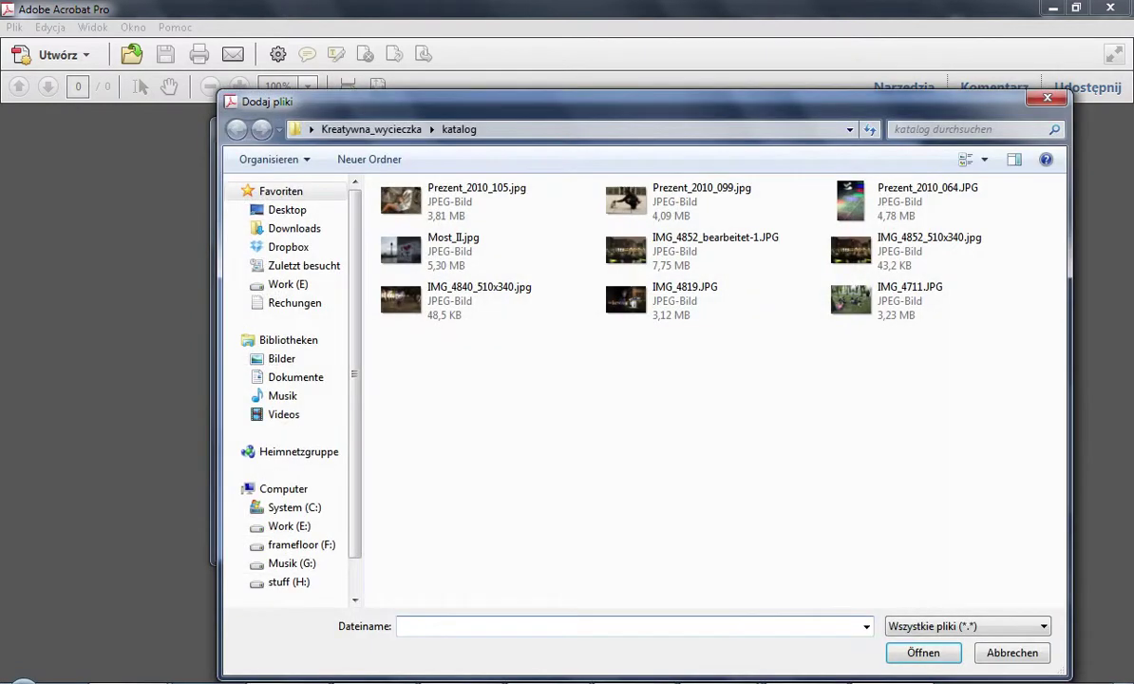
pyautogui.moveTo(475, 98); pyautogui.dragTo(420, 94)
pyautogui.click(316, 121)
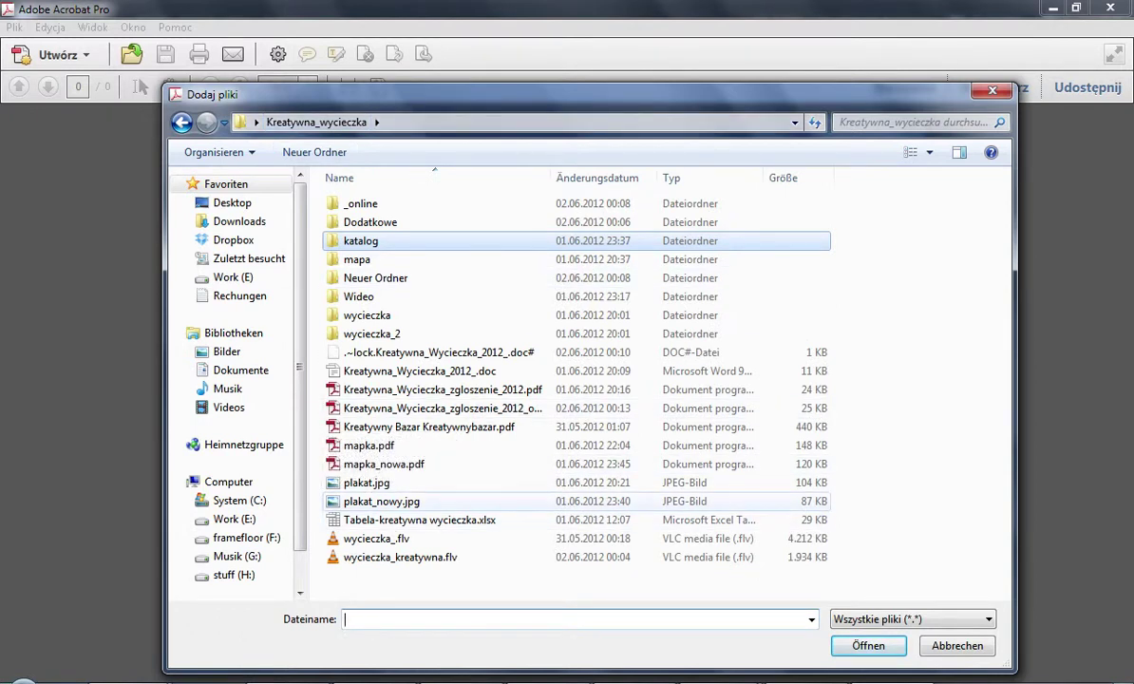
pyautogui.click(381, 500)
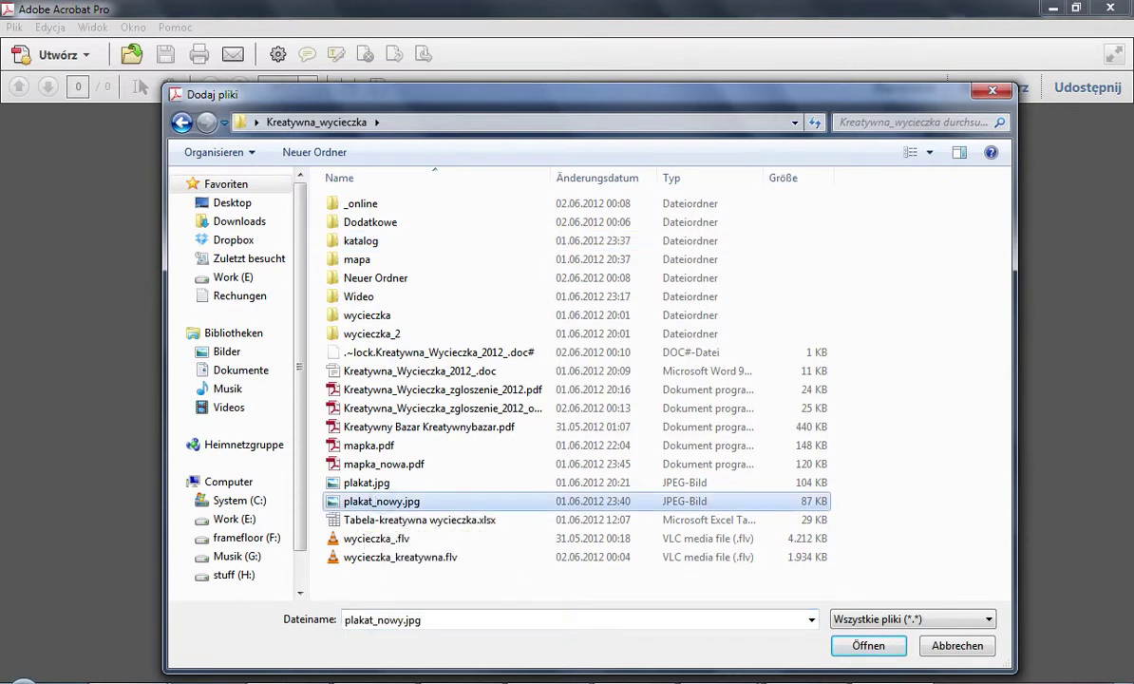
pyautogui.keyDown('ctrl'); pyautogui.click(380, 519); pyautogui.keyUp('ctrl')
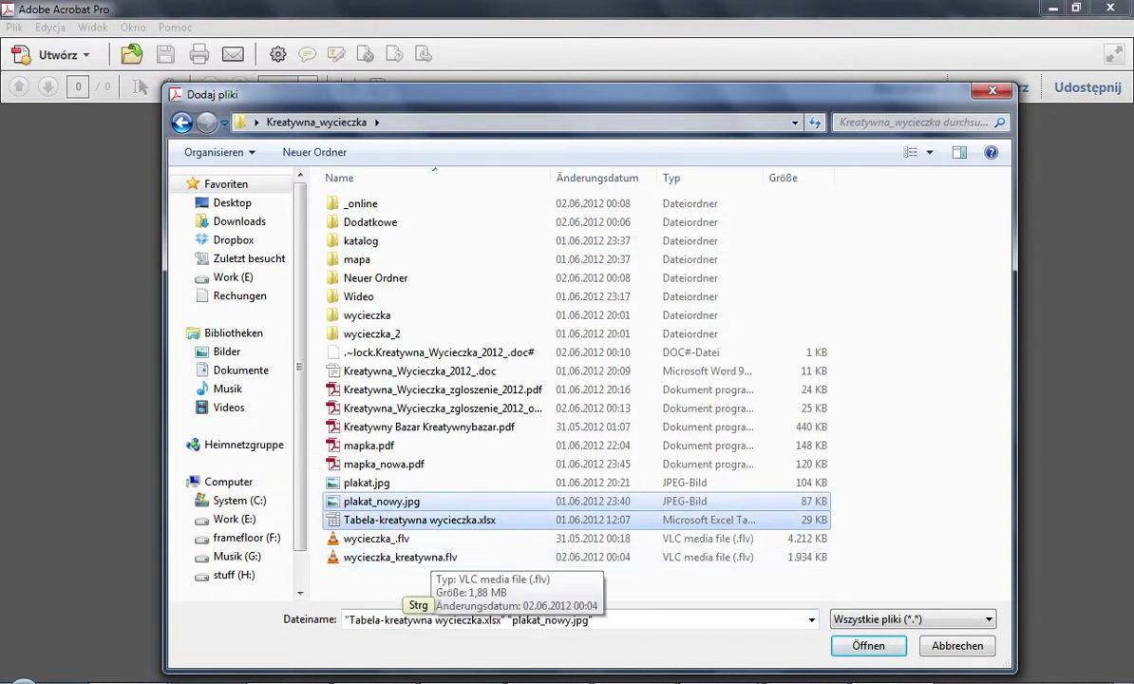
pyautogui.keyDown('ctrl'); pyautogui.click(403, 557); pyautogui.keyUp('ctrl')
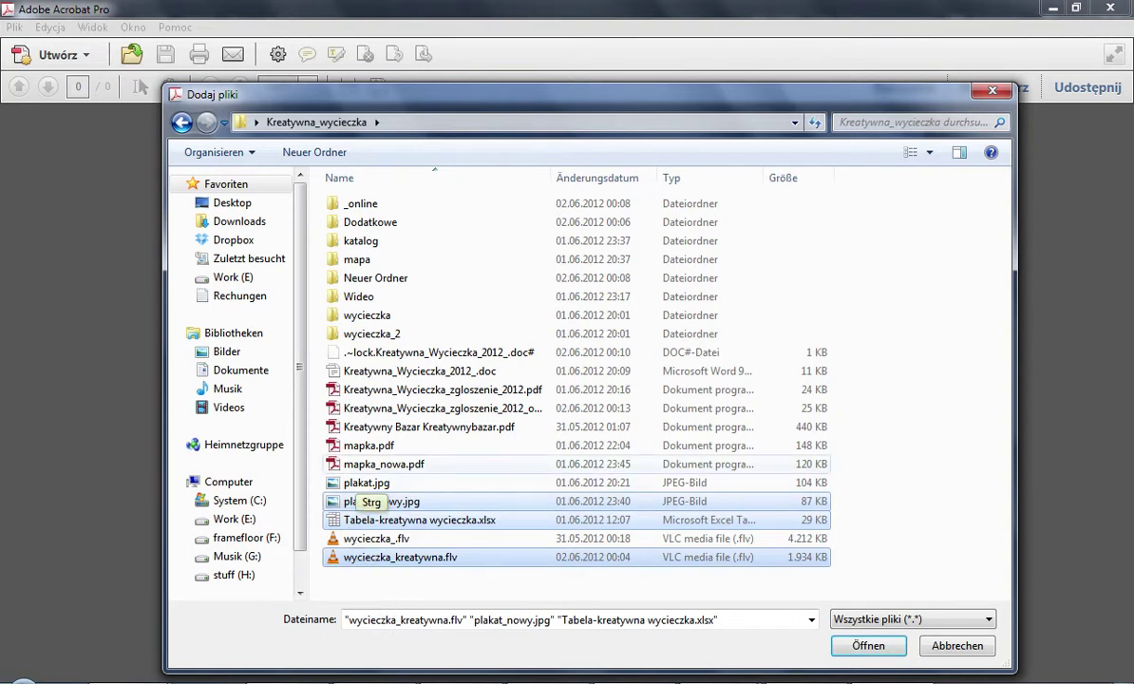
pyautogui.keyDown('ctrl'); pyautogui.click(379, 464); pyautogui.keyUp('ctrl')
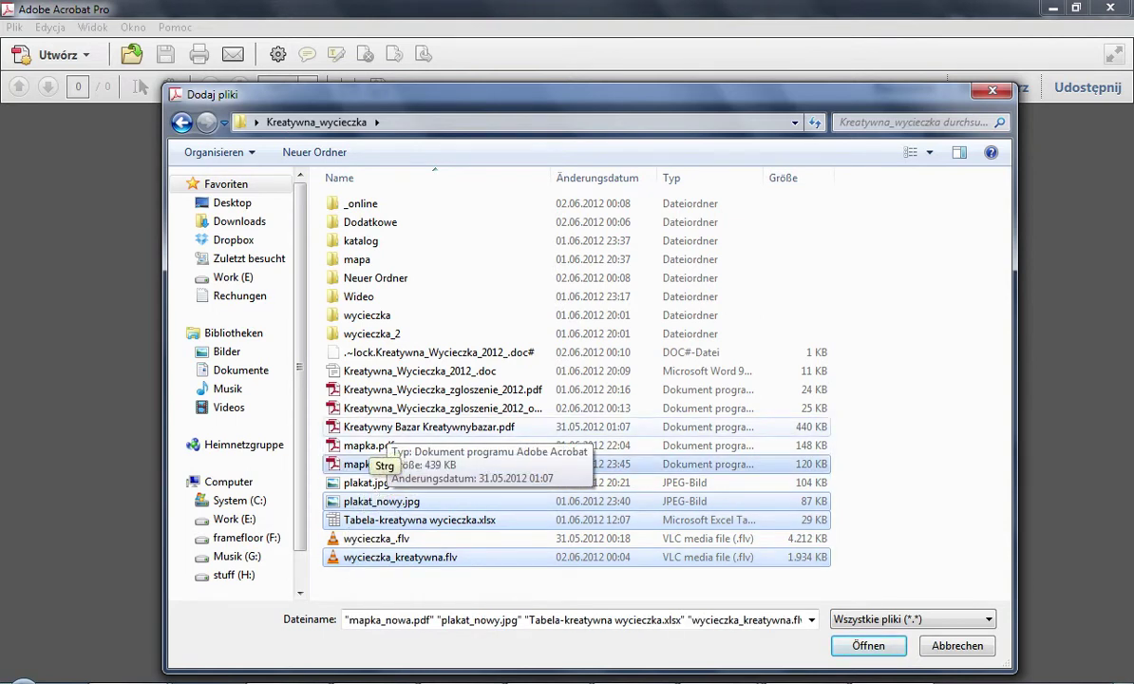
pyautogui.keyDown('ctrl'); pyautogui.click(384, 428); pyautogui.keyUp('ctrl')
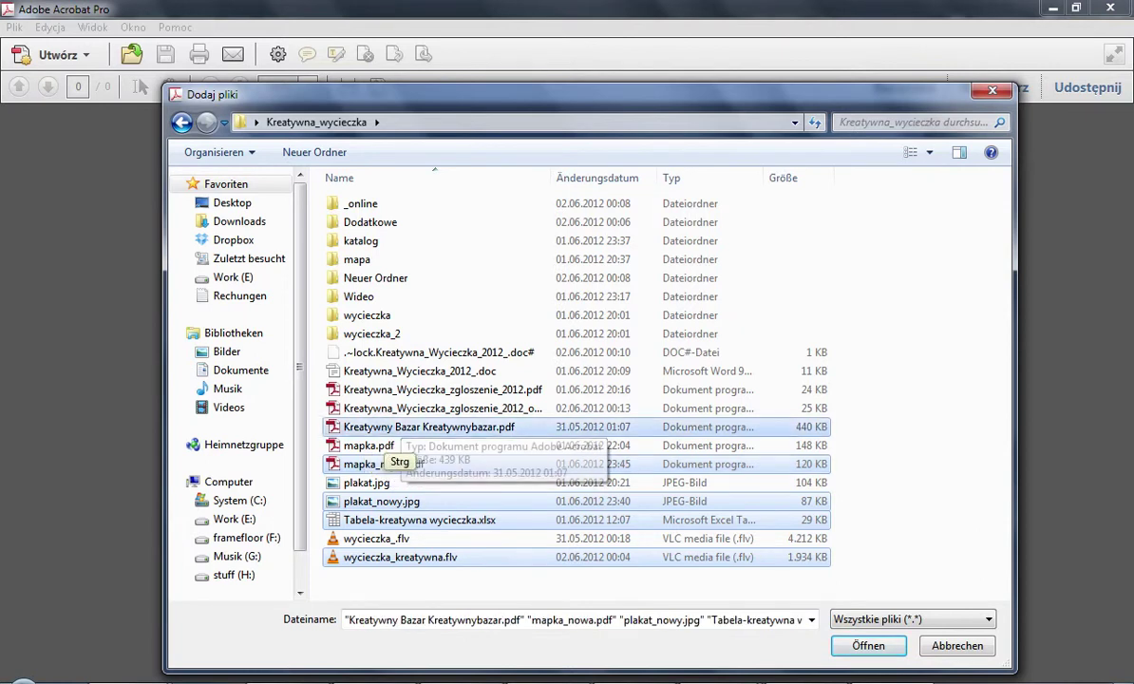
pyautogui.keyDown('ctrl'); pyautogui.click(382, 408); pyautogui.keyUp('ctrl')
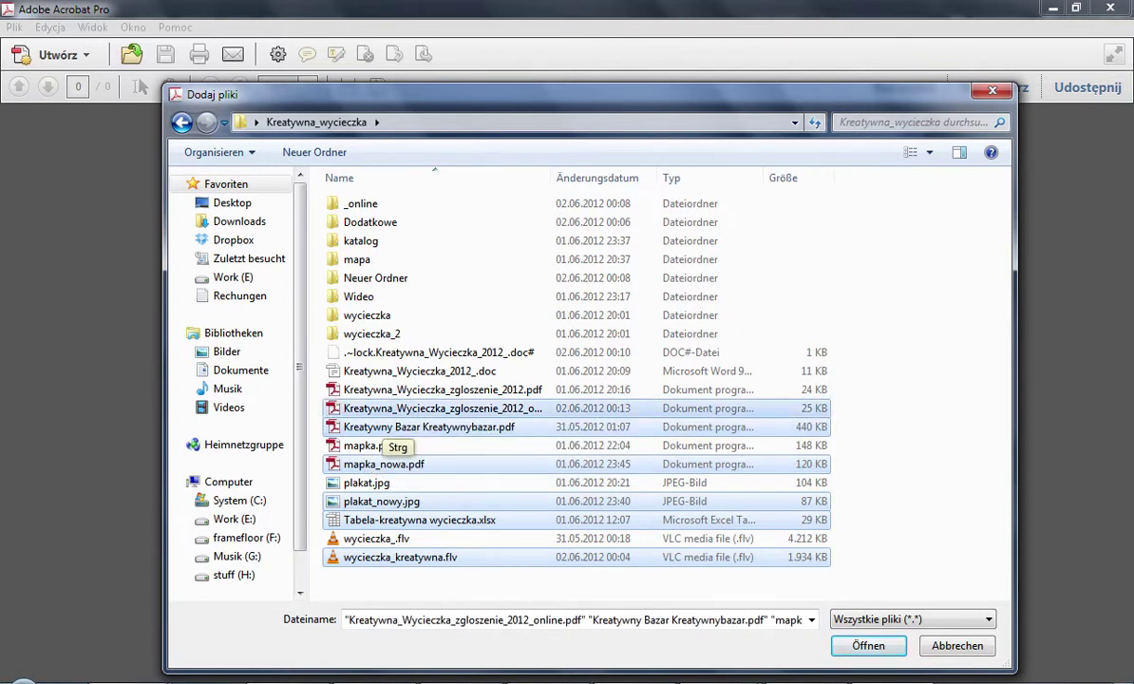
pyautogui.keyDown('ctrl'); pyautogui.click(385, 371); pyautogui.keyUp('ctrl')
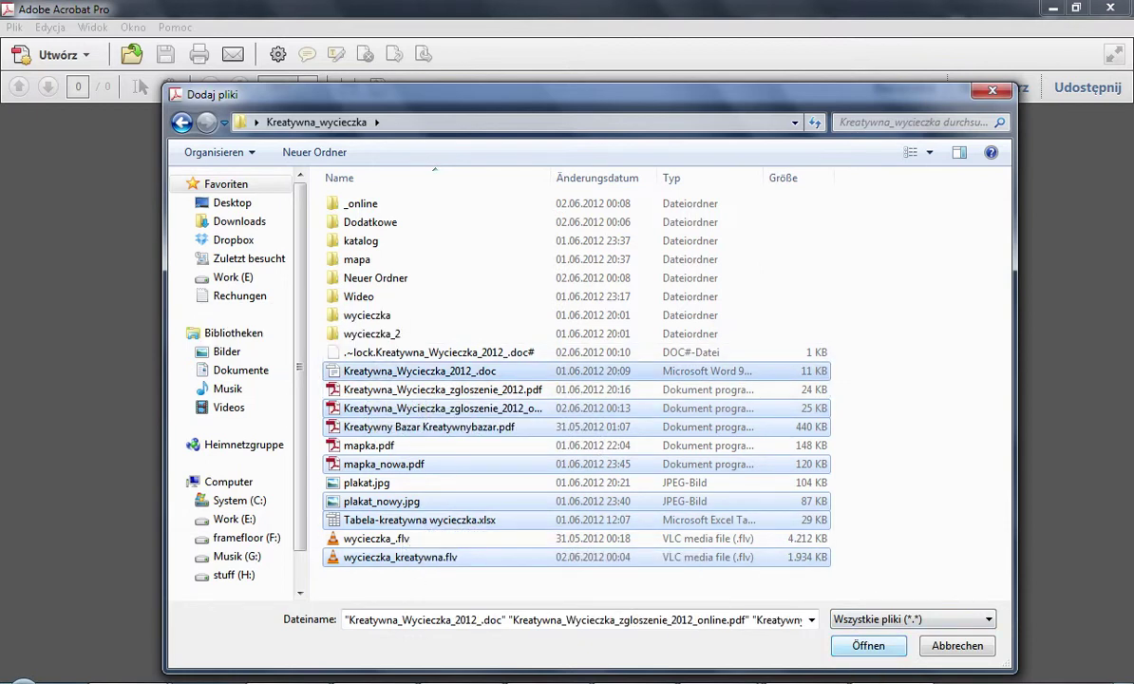
pyautogui.click(867, 645)
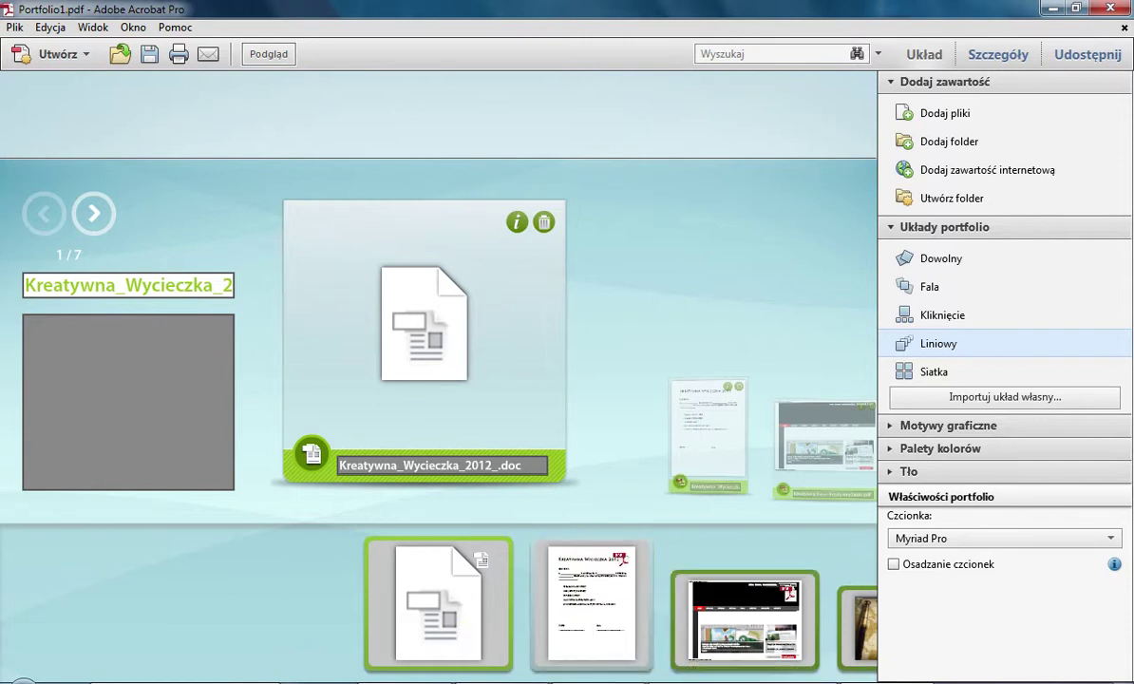
# Reorder the portfolio files so that plakat_nowy.jpg comes first and mapka_nowa.pdf second.
pyautogui.click(743, 619)
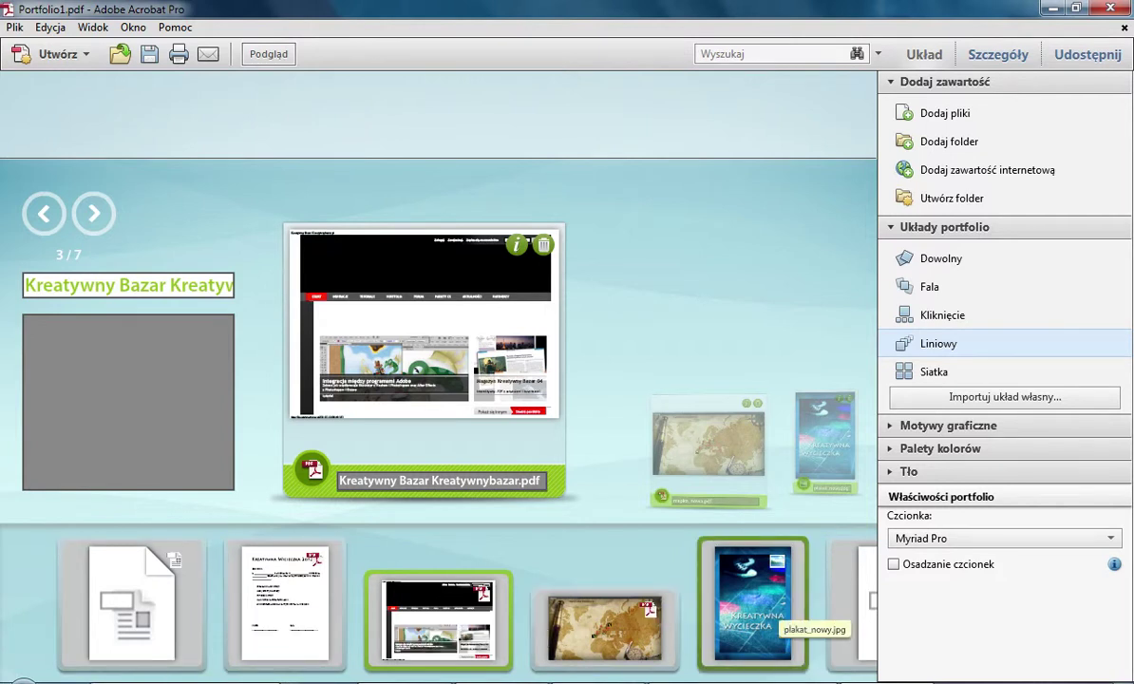
pyautogui.moveTo(760, 608)
pyautogui.mouseDown()
pyautogui.moveTo(582, 595)
pyautogui.moveTo(19, 598)
pyautogui.moveTo(38, 598)
pyautogui.mouseUp()
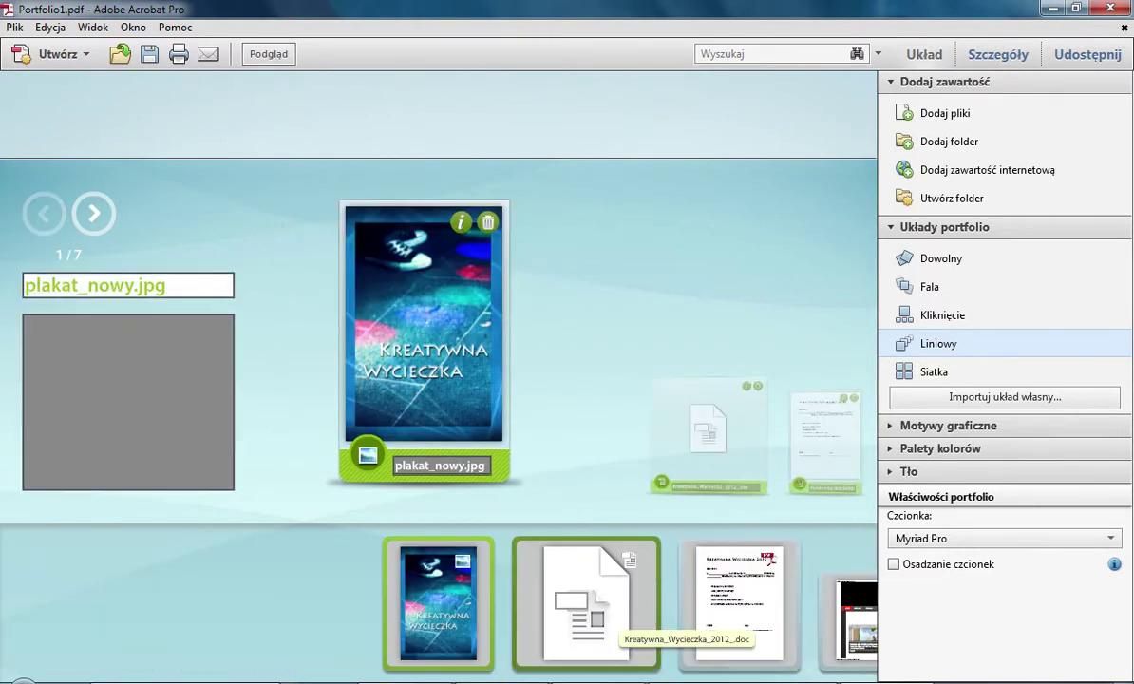
pyautogui.click(738, 608)
pyautogui.moveTo(774, 629); pyautogui.dragTo(207, 612)
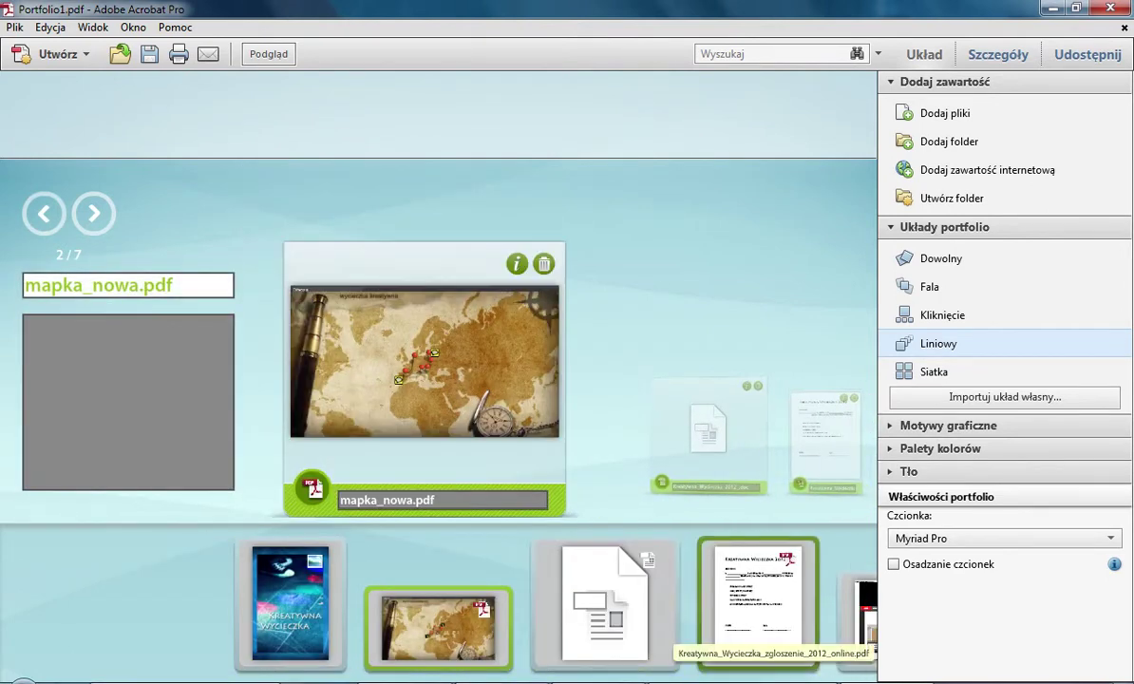
# Move wycieczka_kreatywna.flv to third place and Kreatywny Bazar Kreatywnybazar.pdf to fourth place in the portfolio.
pyautogui.click(855, 613)
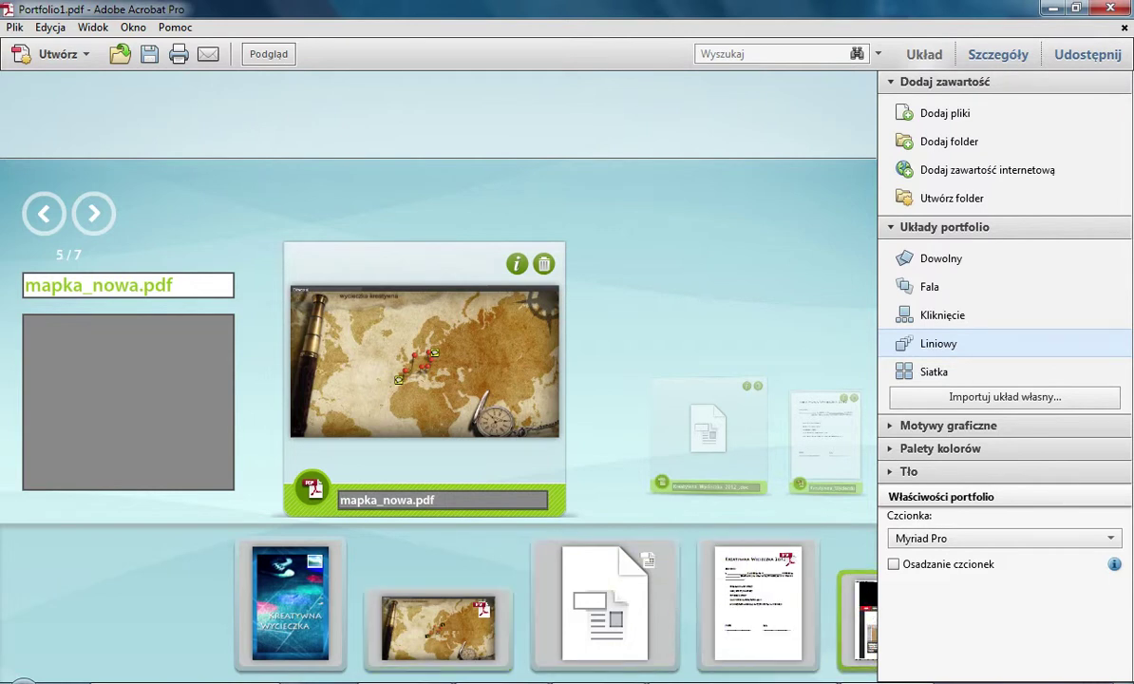
pyautogui.moveTo(770, 589); pyautogui.dragTo(317, 604)
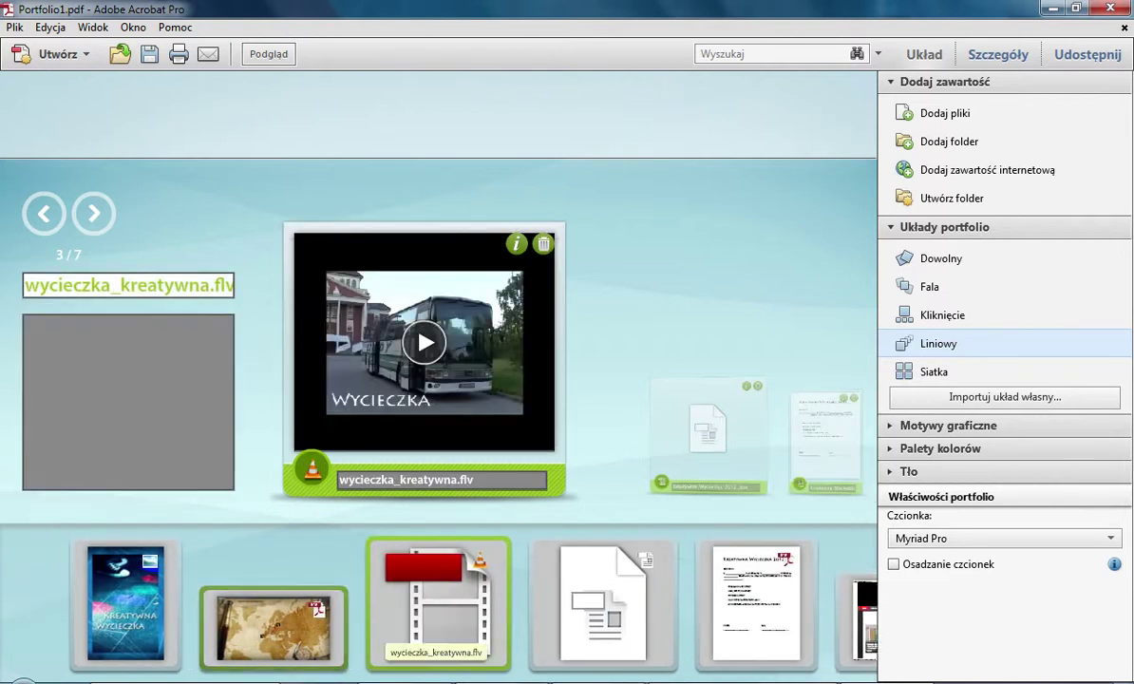
pyautogui.moveTo(857, 622); pyautogui.dragTo(298, 596)
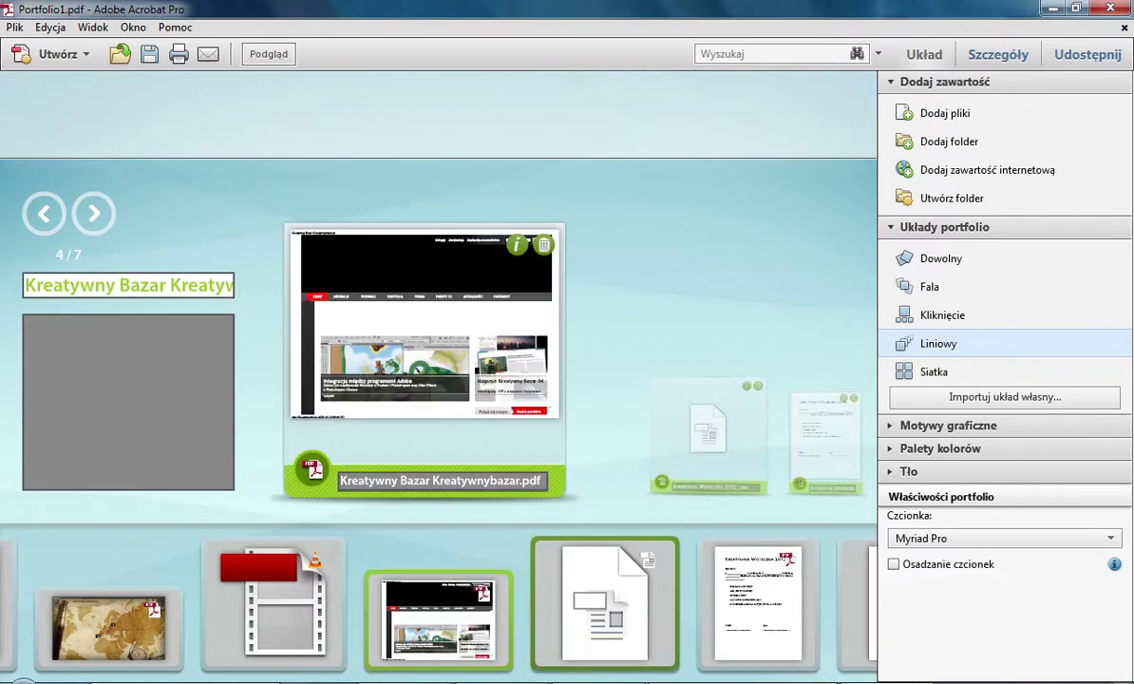
# Move Tabela-kreatywna wycieczka.xlsx to sixth place in the portfolio, ahead of the application form PDF.
pyautogui.click(608, 627)
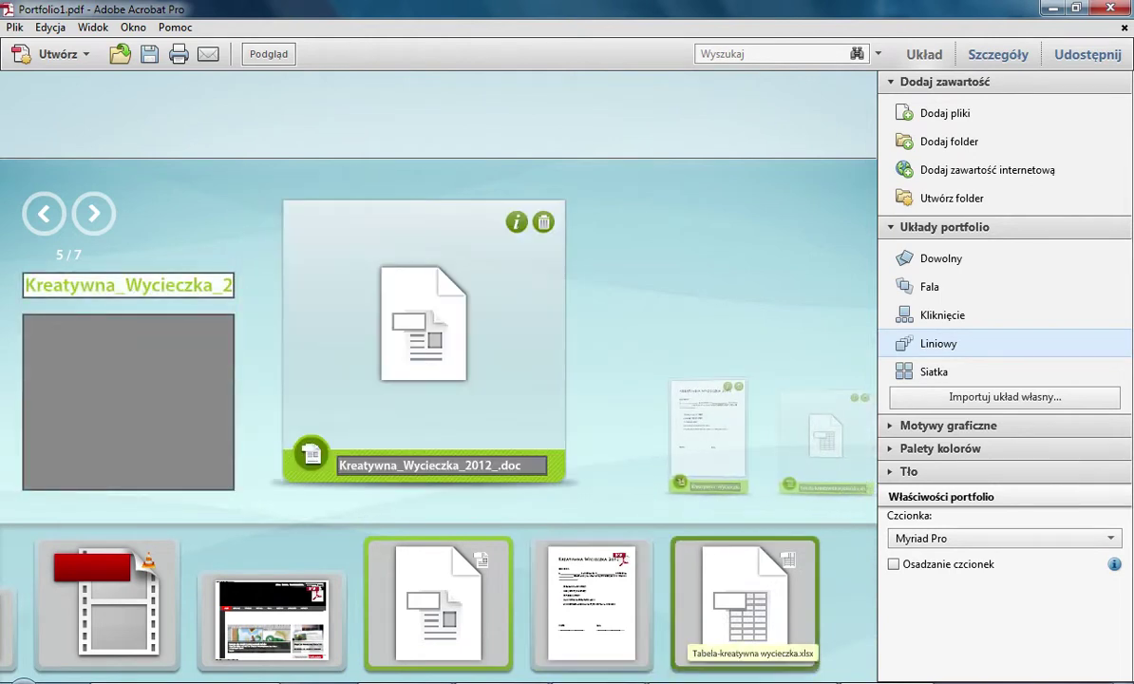
pyautogui.click(734, 631)
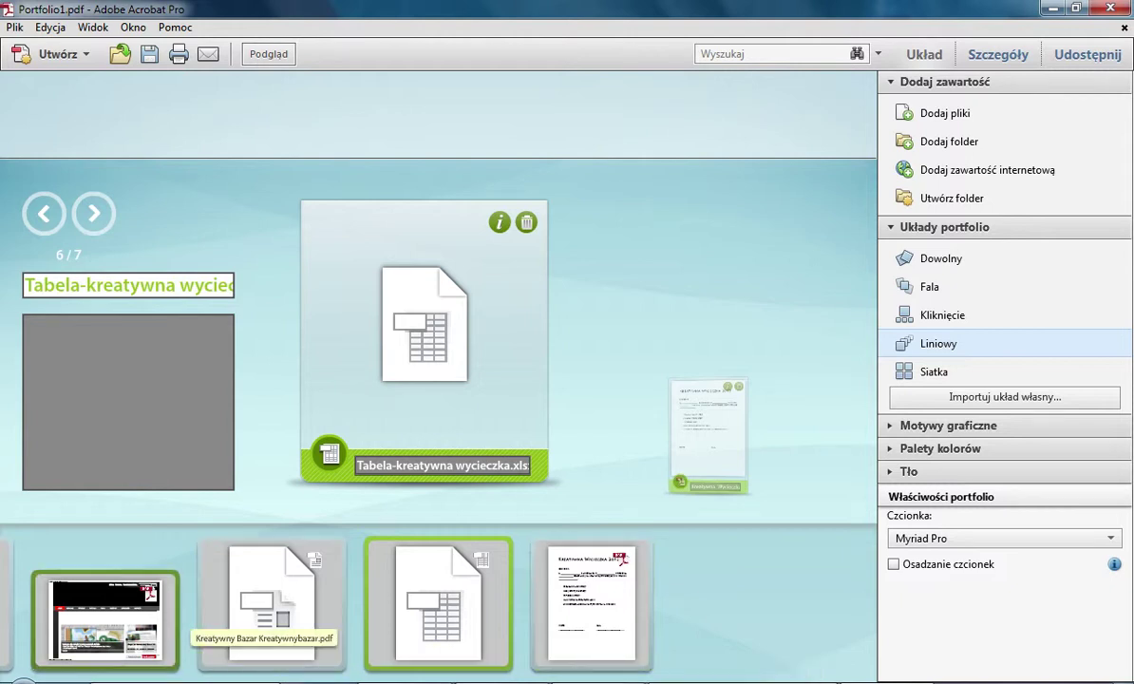
# Go back to the first portfolio item, shorten the title plakat_nowy.jpg to plakat and add the description "Witajcie".
pyautogui.click(142, 608)
pyautogui.click(133, 622)
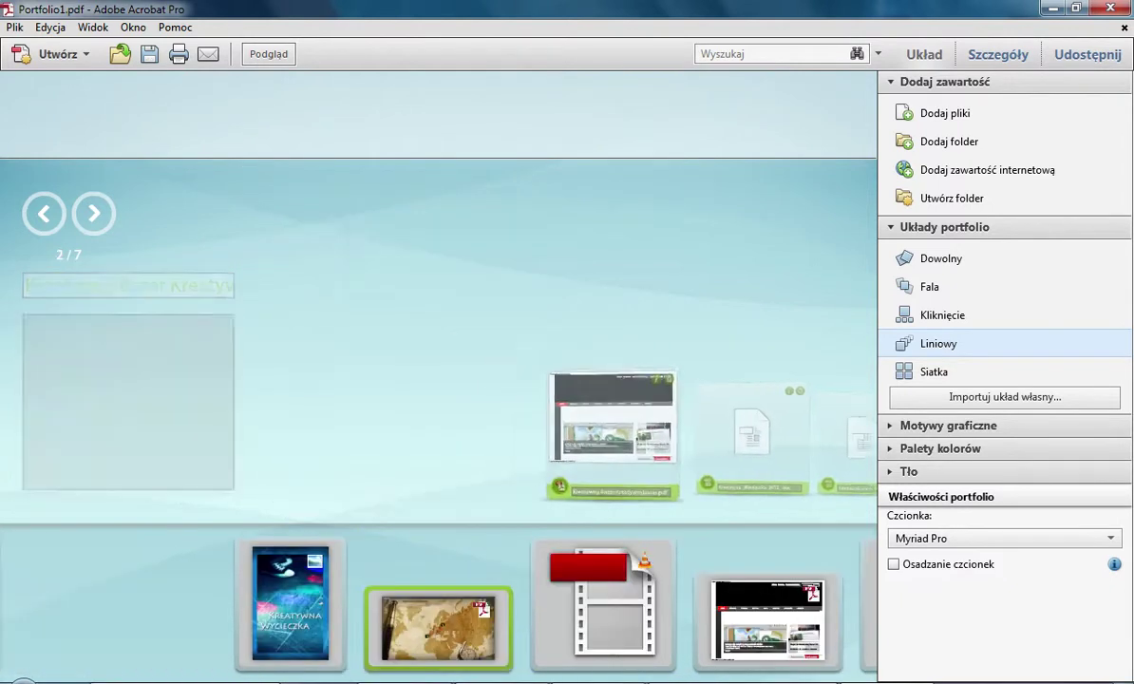
pyautogui.click(291, 608)
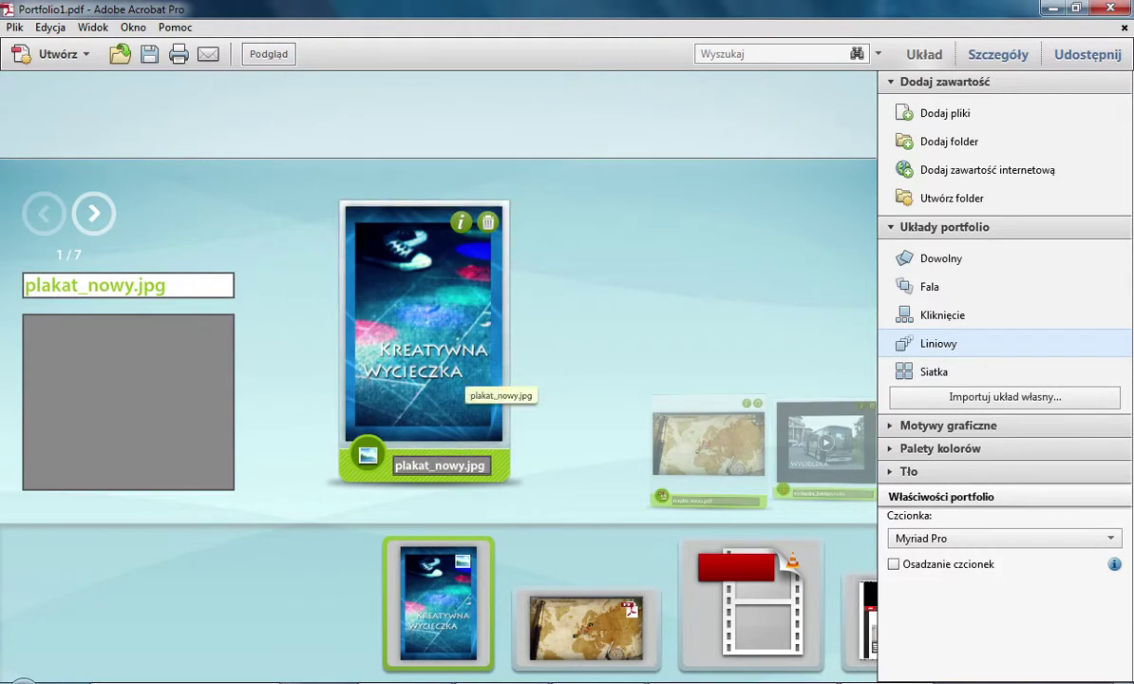
pyautogui.moveTo(167, 285); pyautogui.dragTo(134, 285)
pyautogui.press('BackSpace')
pyautogui.press('BackSpace')
pyautogui.press('BackSpace')
pyautogui.press('BackSpace')
pyautogui.press('BackSpace')
pyautogui.press('BackSpace')
pyautogui.press('BackSpace')
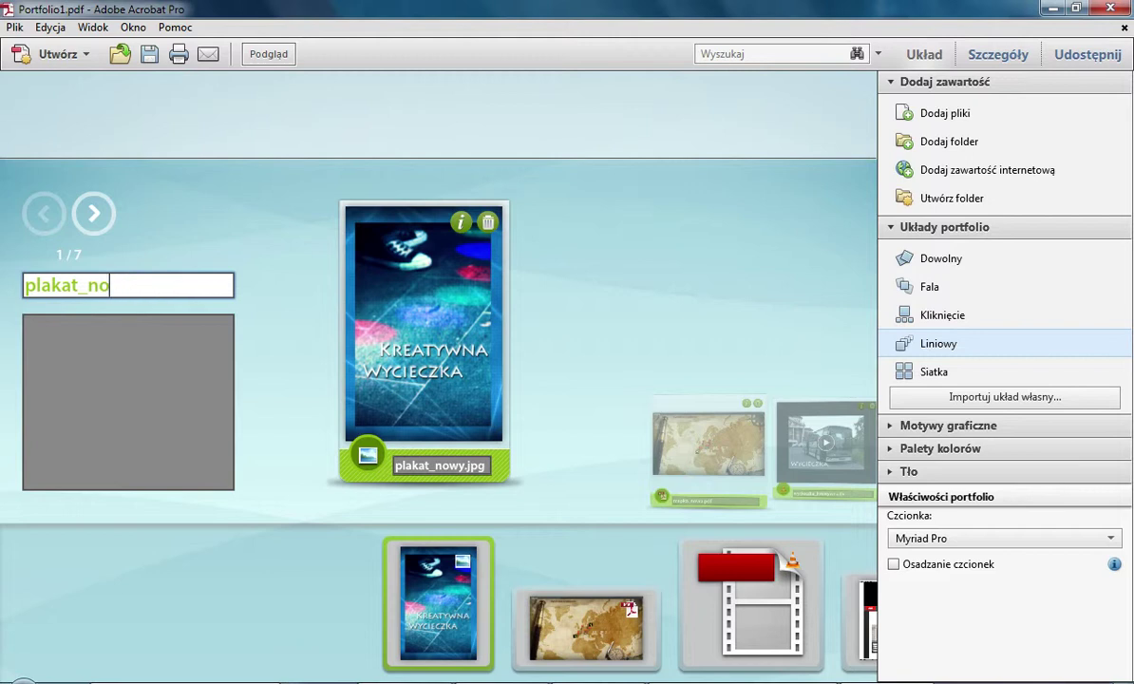
pyautogui.click(83, 331)
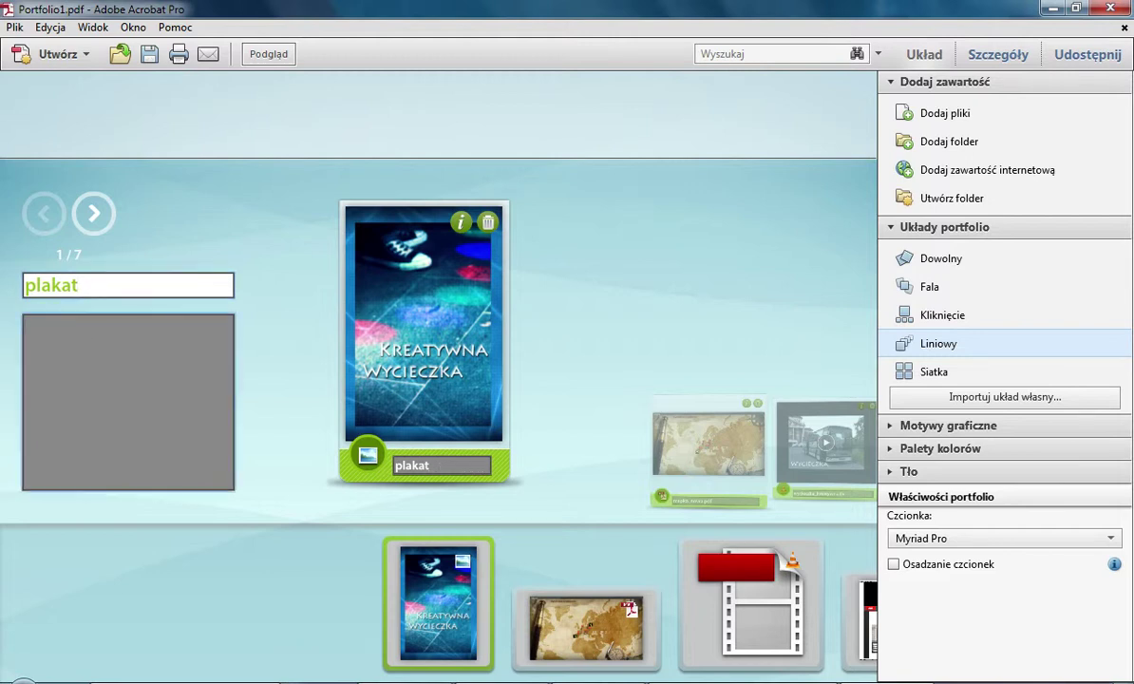
pyautogui.write('Witajcie')
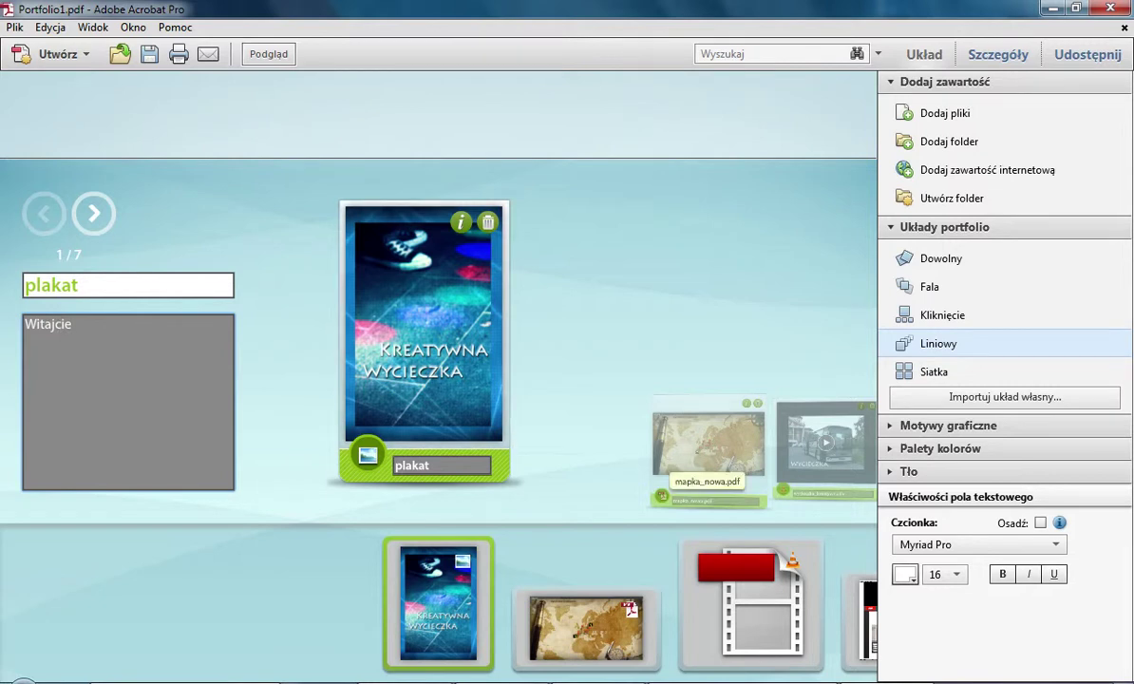
# Shorten the title of mapka_nowa.pdf to mapka and describe it as "To planujemy".
pyautogui.click(760, 464)
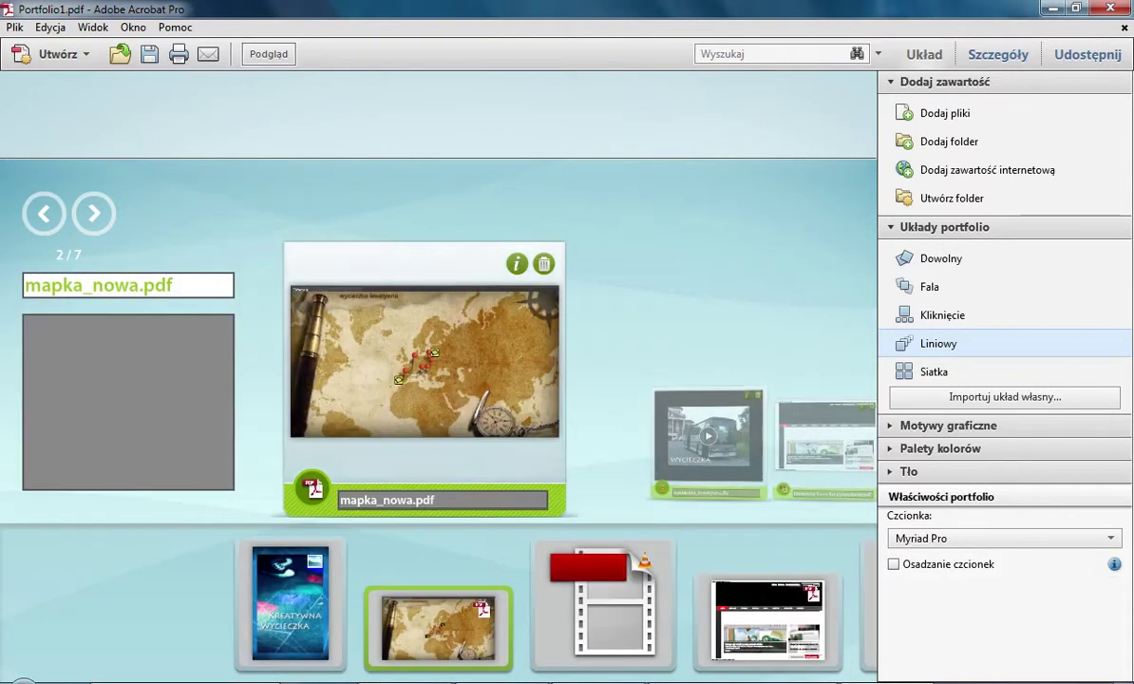
pyautogui.moveTo(174, 285); pyautogui.dragTo(83, 284)
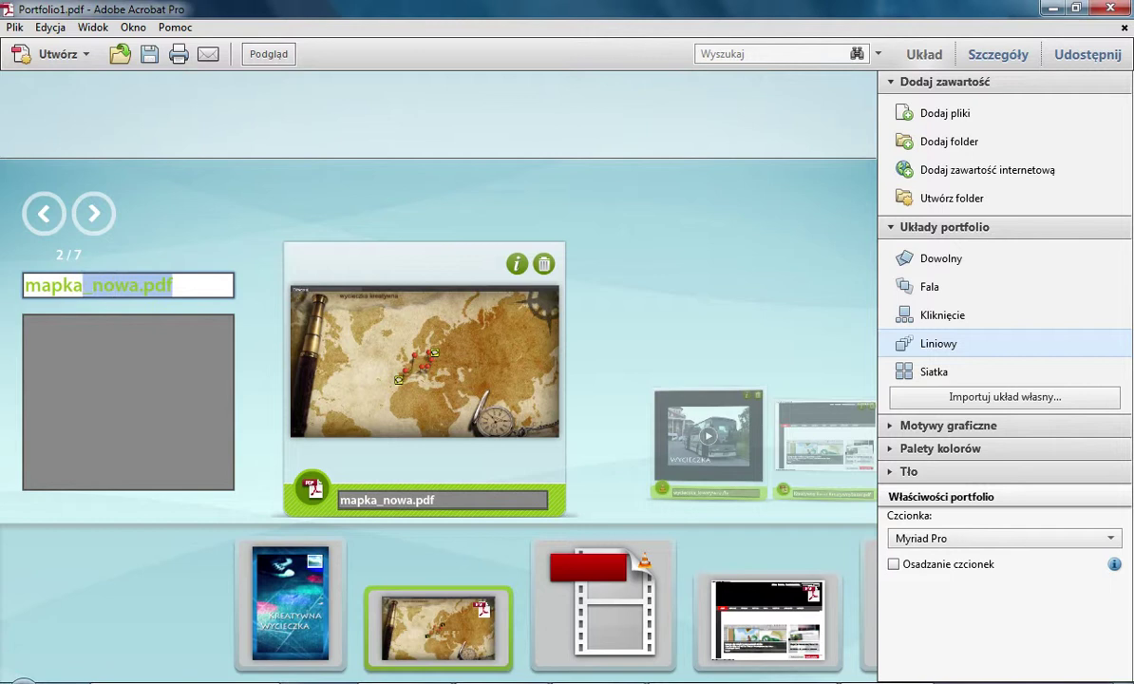
pyautogui.press('BackSpace')
pyautogui.press('Return')
pyautogui.click(113, 402)
pyautogui.write('To planujemy')
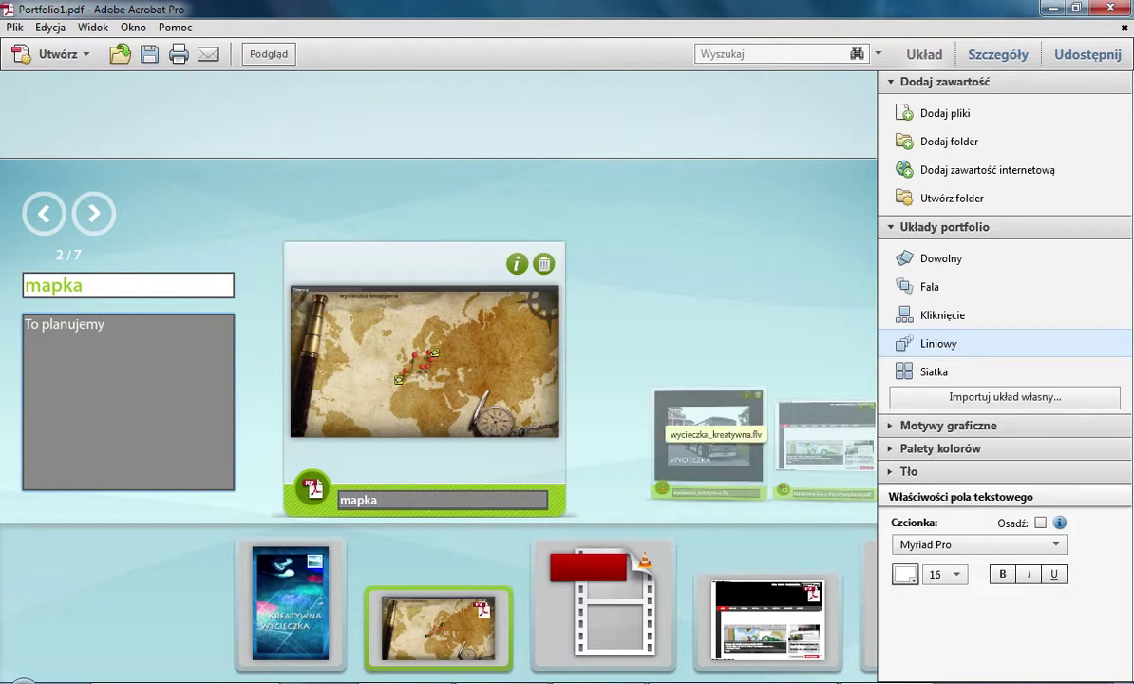
# Pause the video item, remove the .flv extension from its title wycieczka_kreatywna and describe it as "nasze wideo".
pyautogui.click(708, 428)
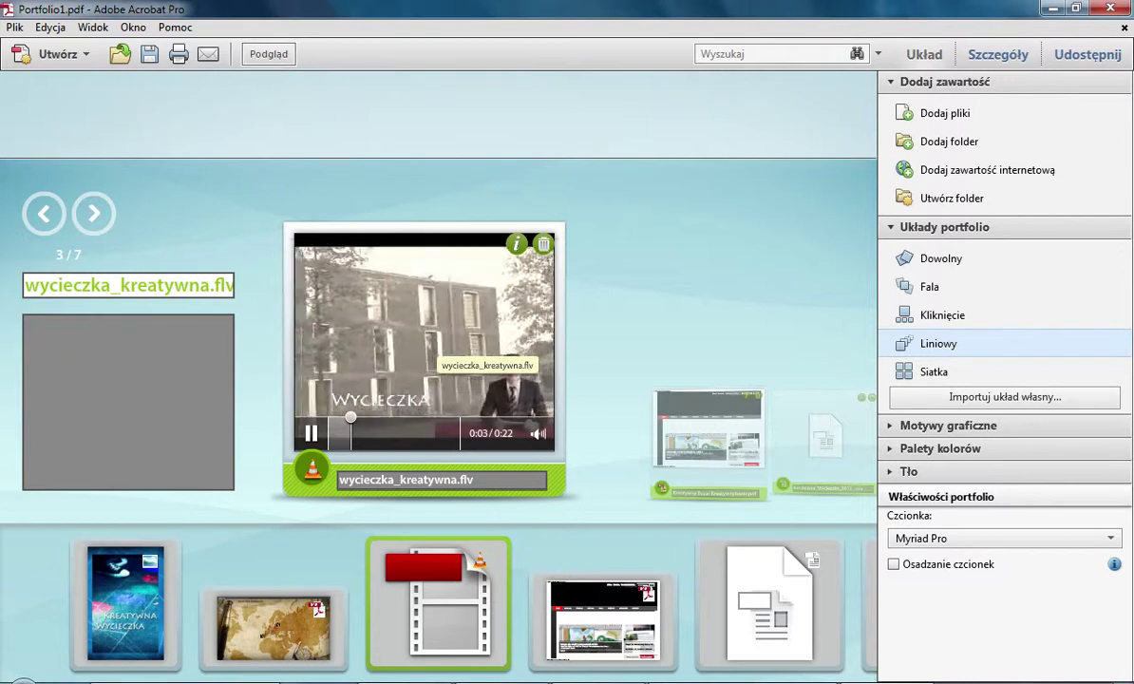
pyautogui.press('space')
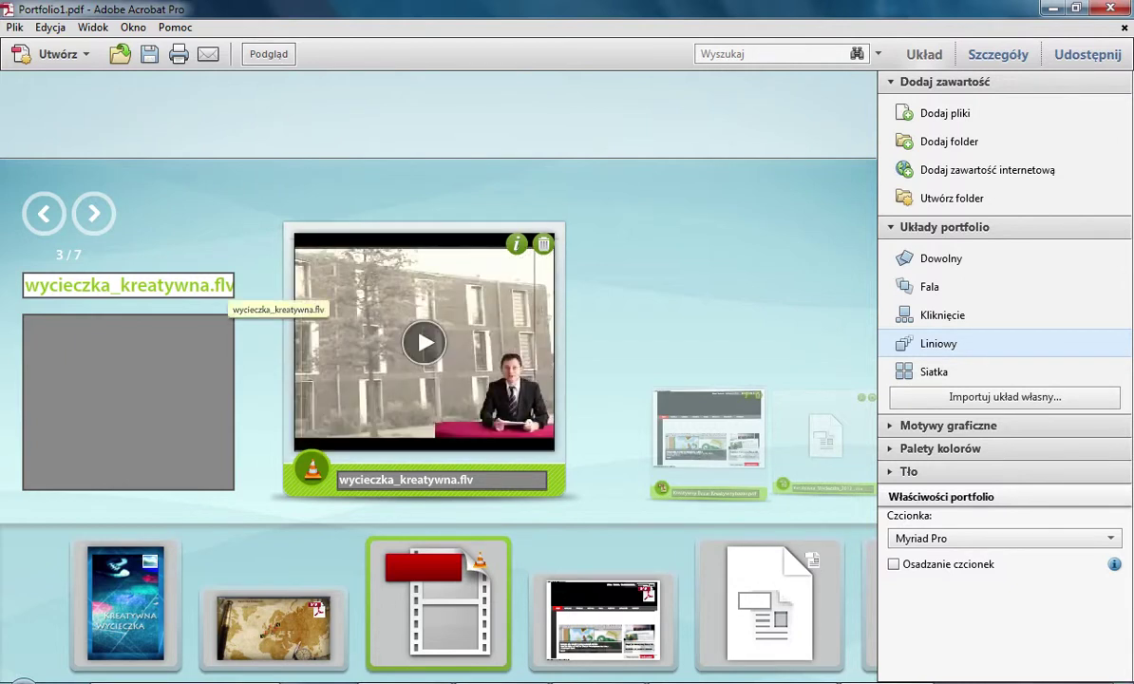
pyautogui.press('BackSpace')
pyautogui.press('BackSpace')
pyautogui.press('BackSpace')
pyautogui.press('BackSpace')
pyautogui.press('Return')
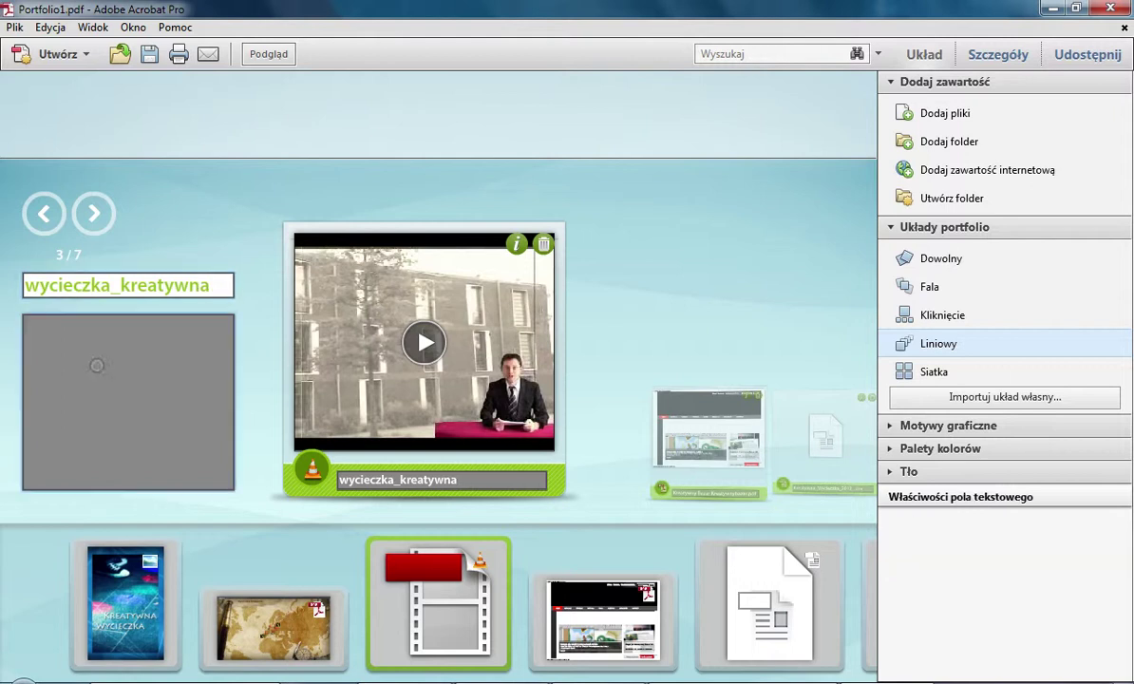
pyautogui.write('nasze')
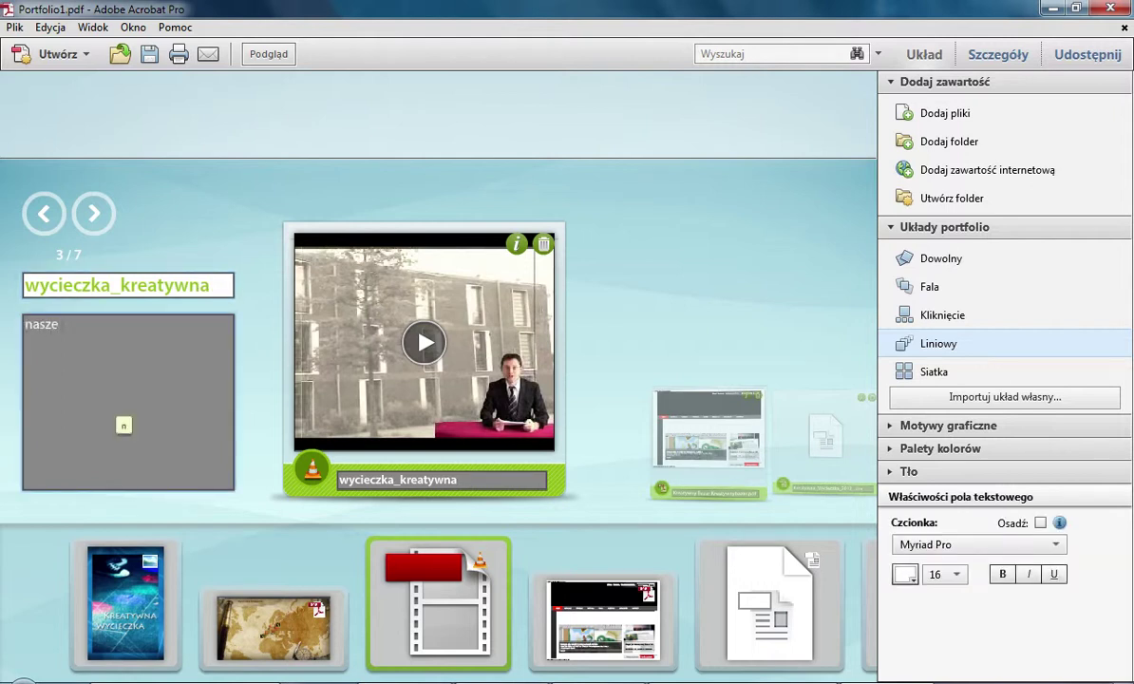
pyautogui.write(' wideo')
# Add the description "baza tworczosci" to Kreatywny Bazar Kreatywnybazar.pdf.
pyautogui.click(662, 399)
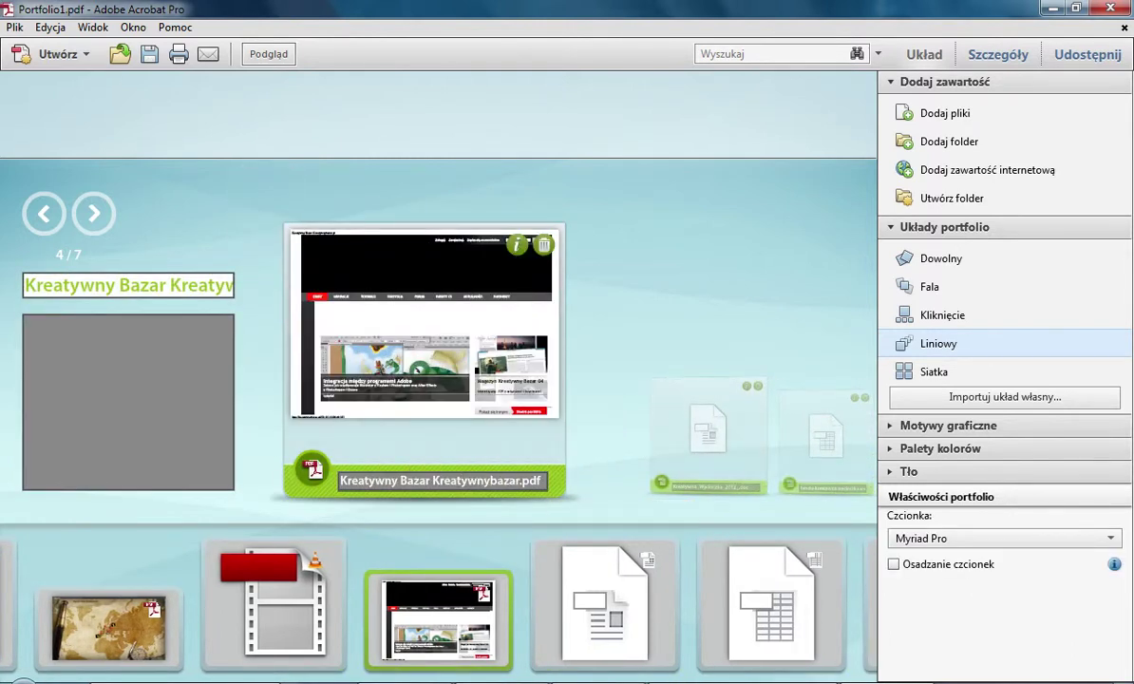
pyautogui.click(101, 331)
pyautogui.write('baza tworczosci')
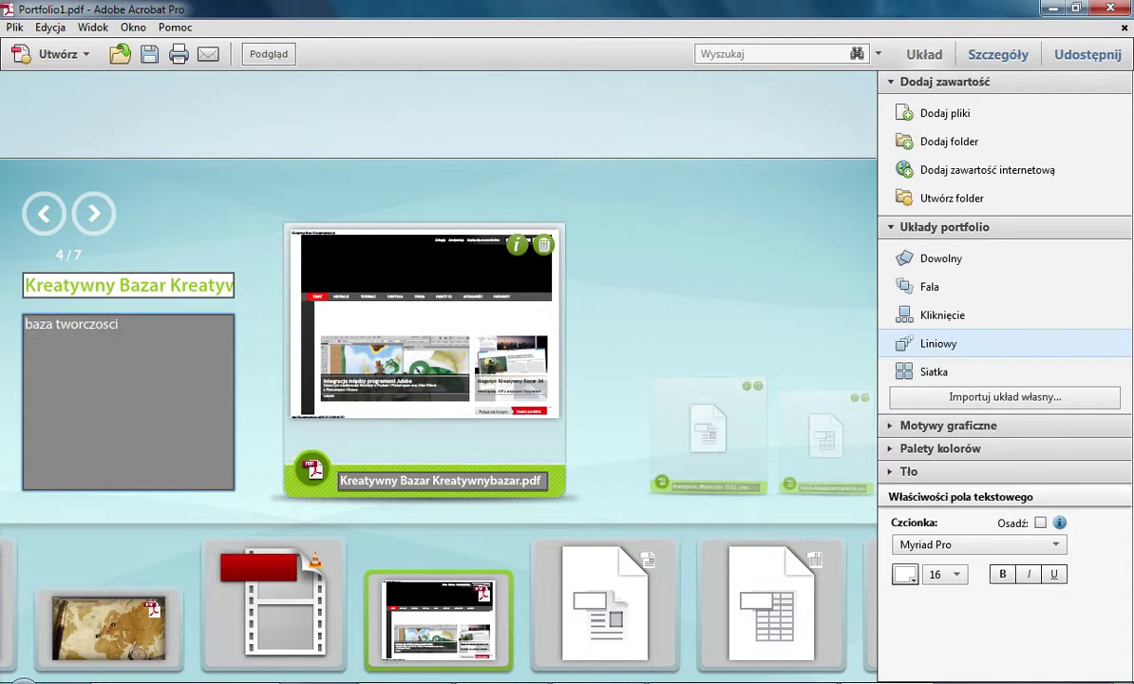
# Add the description "dodatkowe informacje" to Kreatywna_Wycieczka_2012_.doc.
pyautogui.click(739, 439)
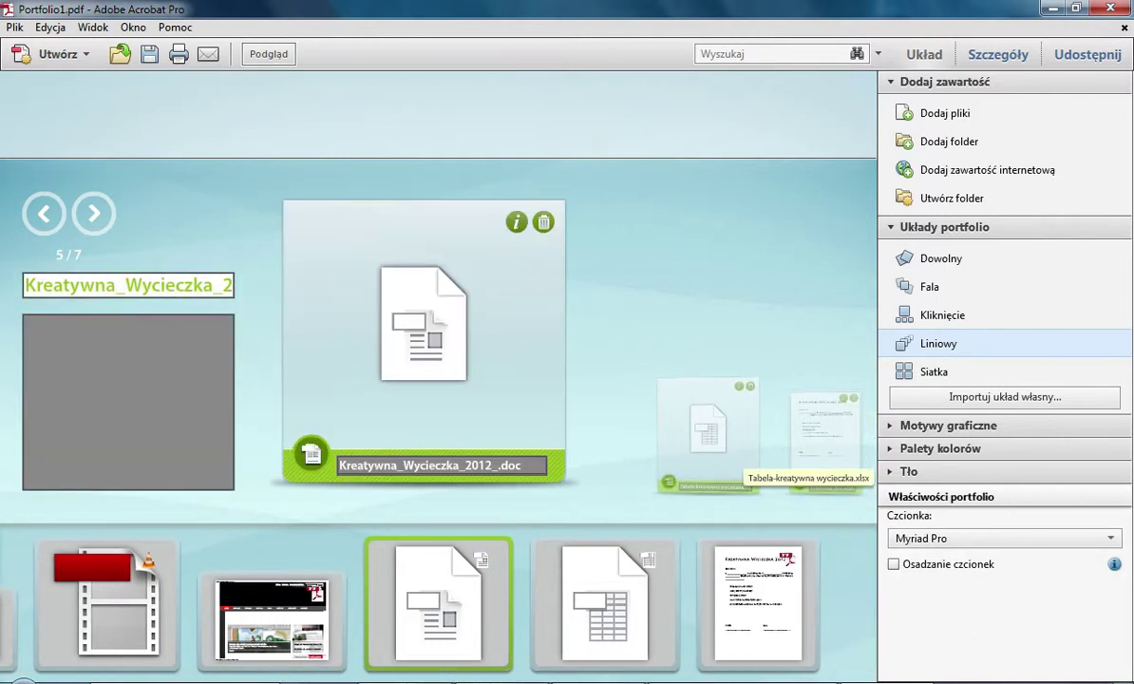
pyautogui.click(128, 401)
pyautogui.click(98, 396)
pyautogui.write('dodatkowe informacje')
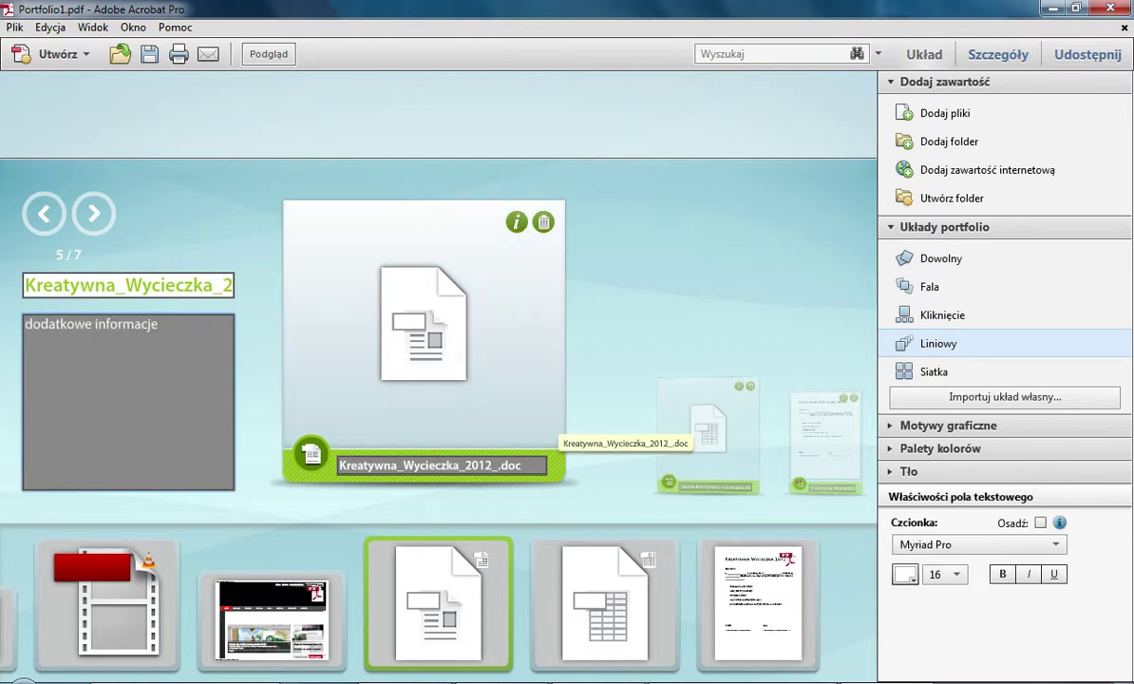
# Add the description "wasze uwagi" to Tabela-kreatywna wycieczka.xlsx.
pyautogui.click(714, 433)
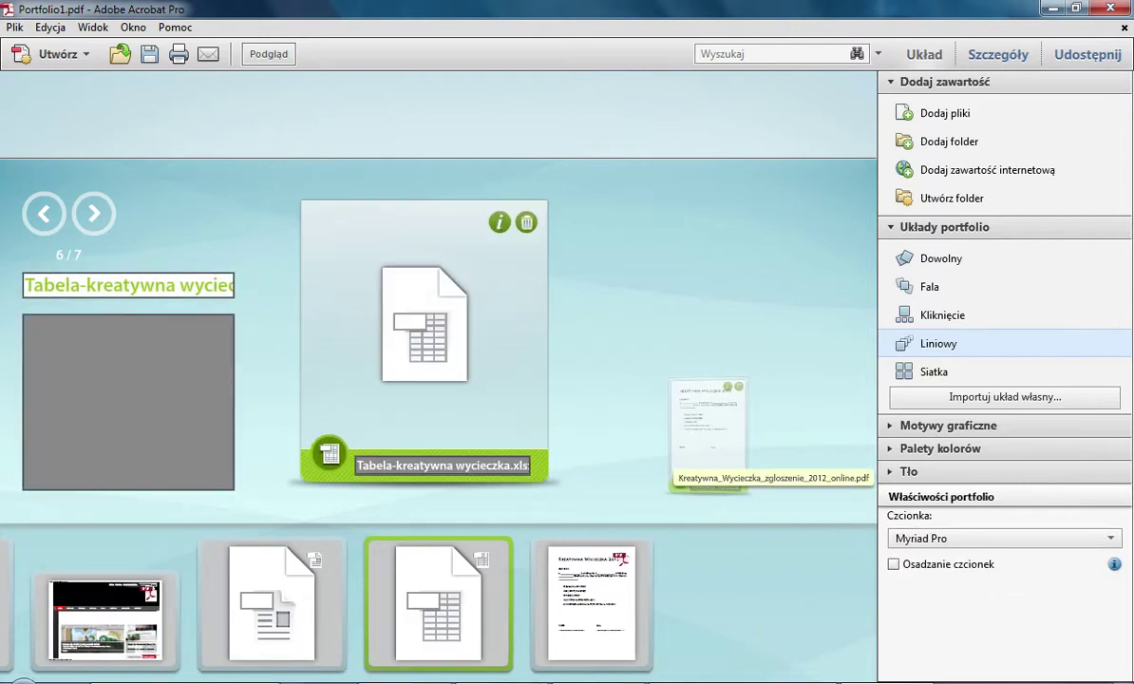
pyautogui.click(93, 323)
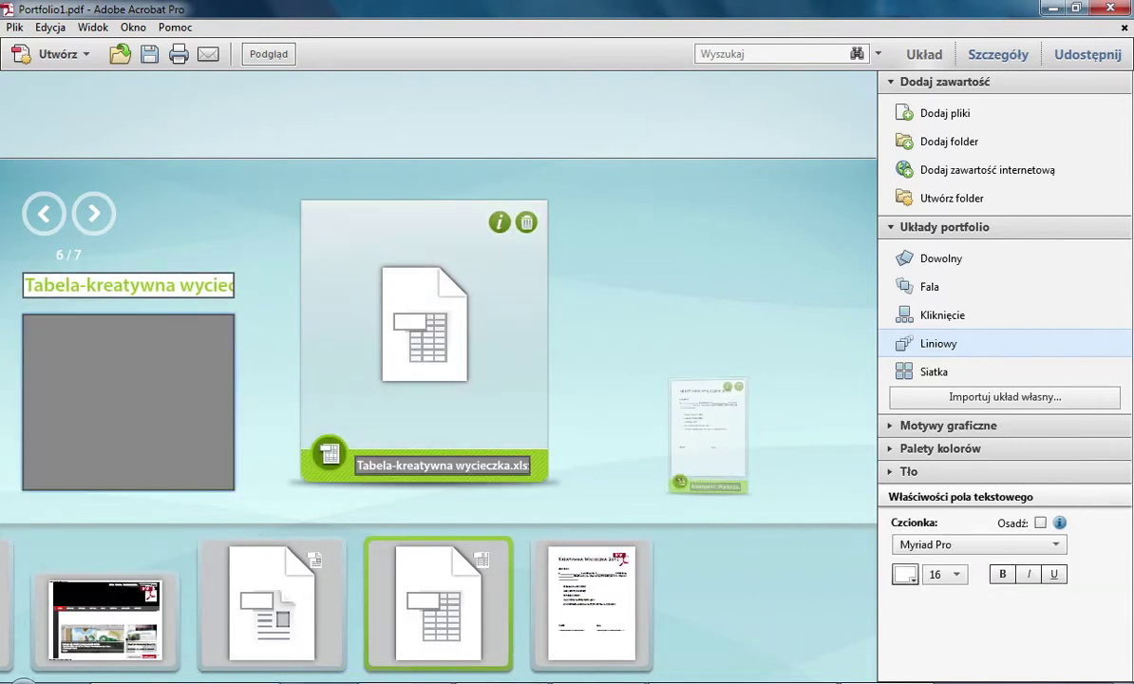
pyautogui.write('wasze uwagi')
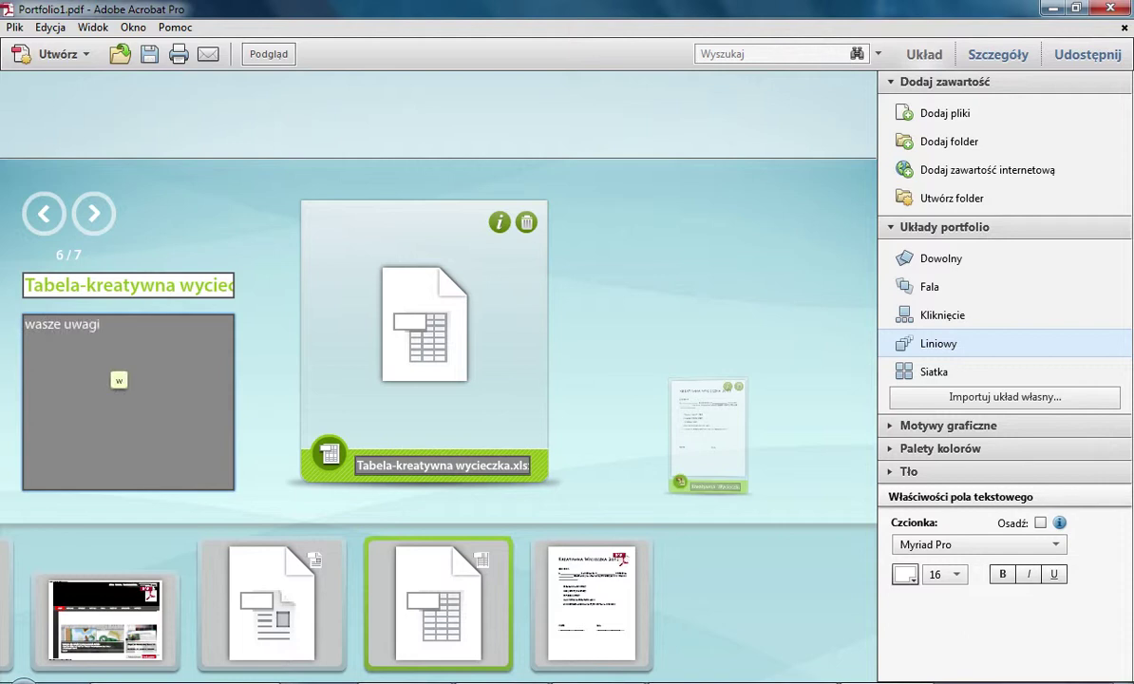
# Add the description "formularz online" to the application form PDF, the last item in the portfolio.
pyautogui.click(707, 427)
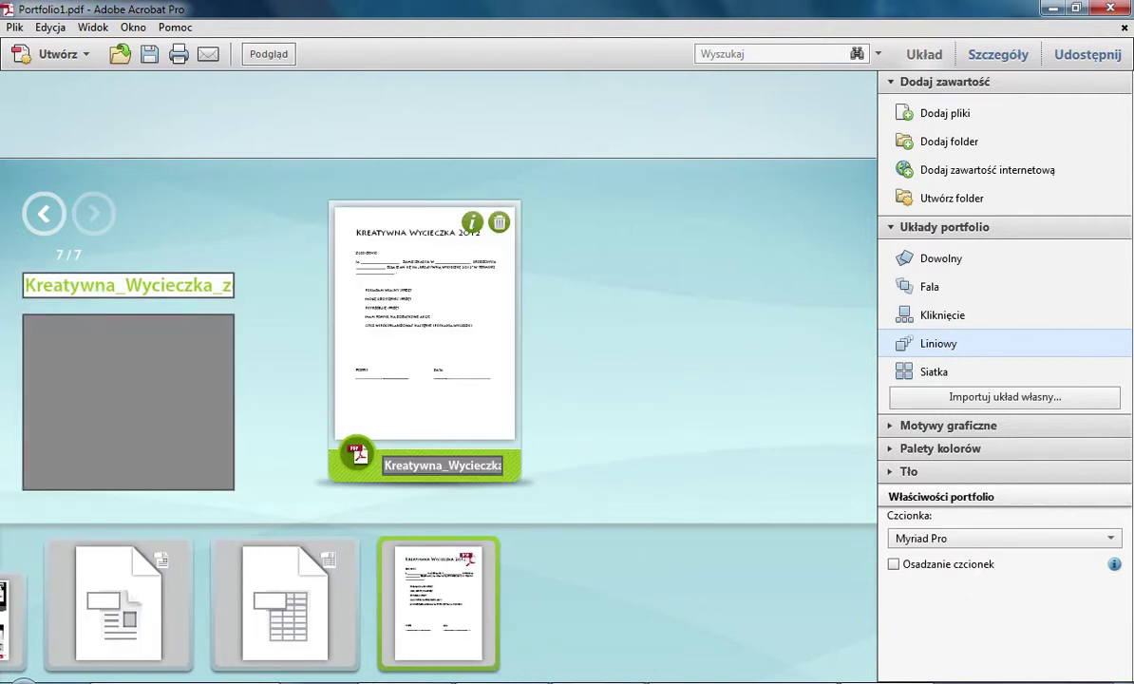
pyautogui.click(128, 347)
pyautogui.write('online')
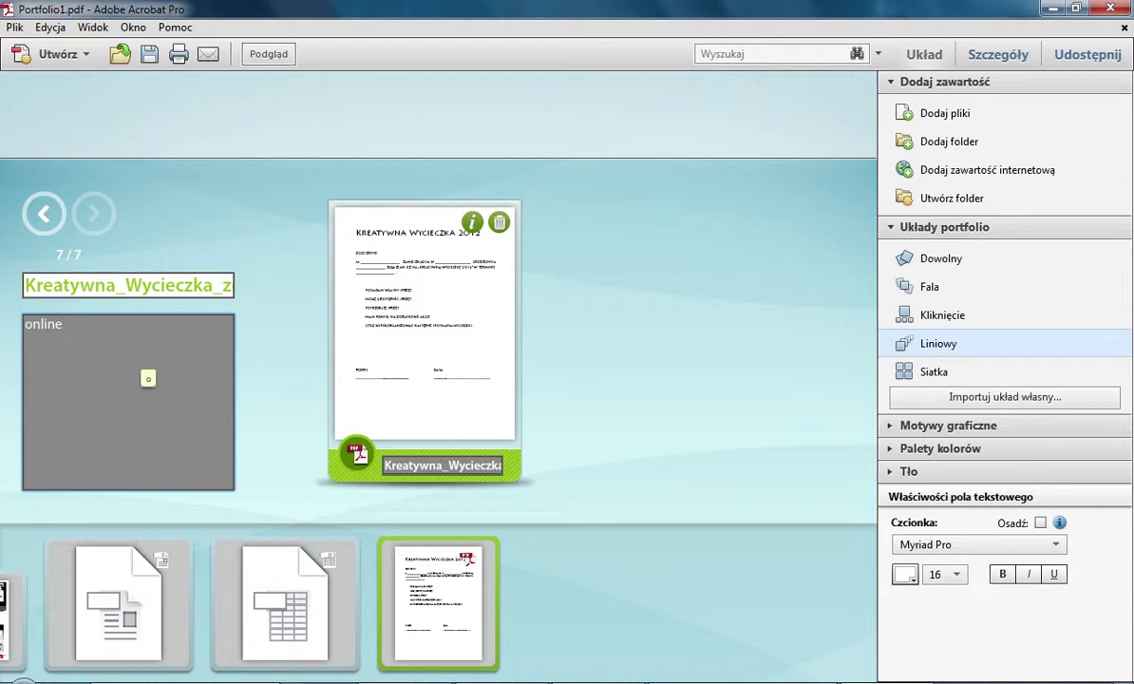
pyautogui.write('formularz')
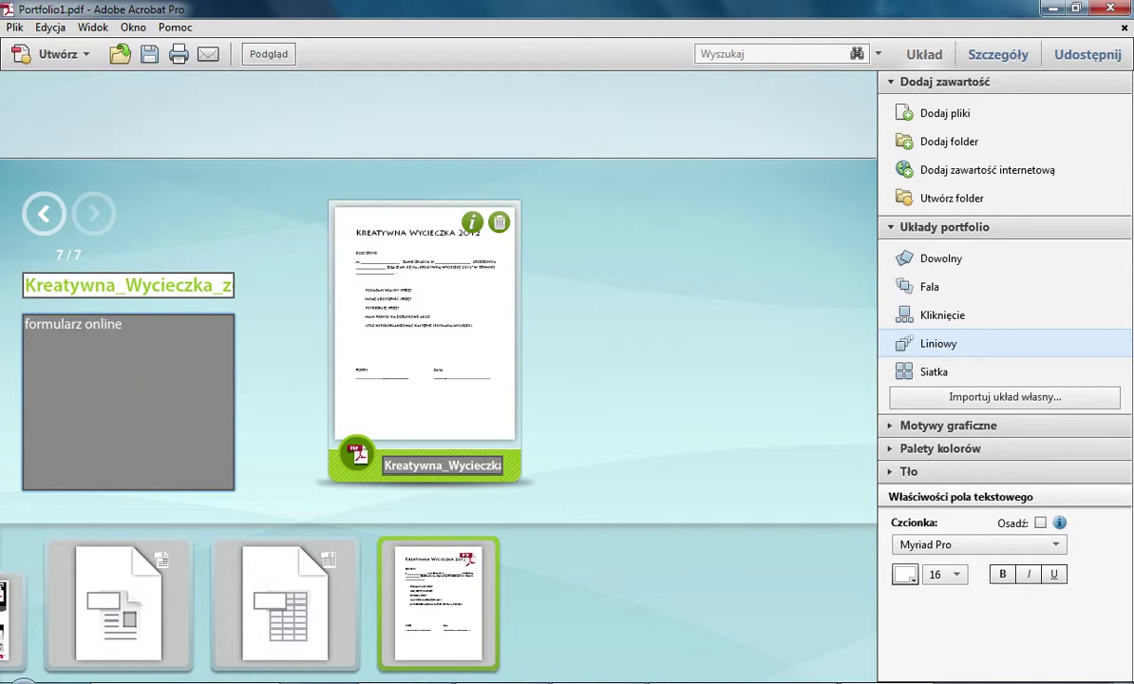
# Switch to Firefox to view the online wycieczka presentation and select its web address.
pyautogui.click(119, 603)
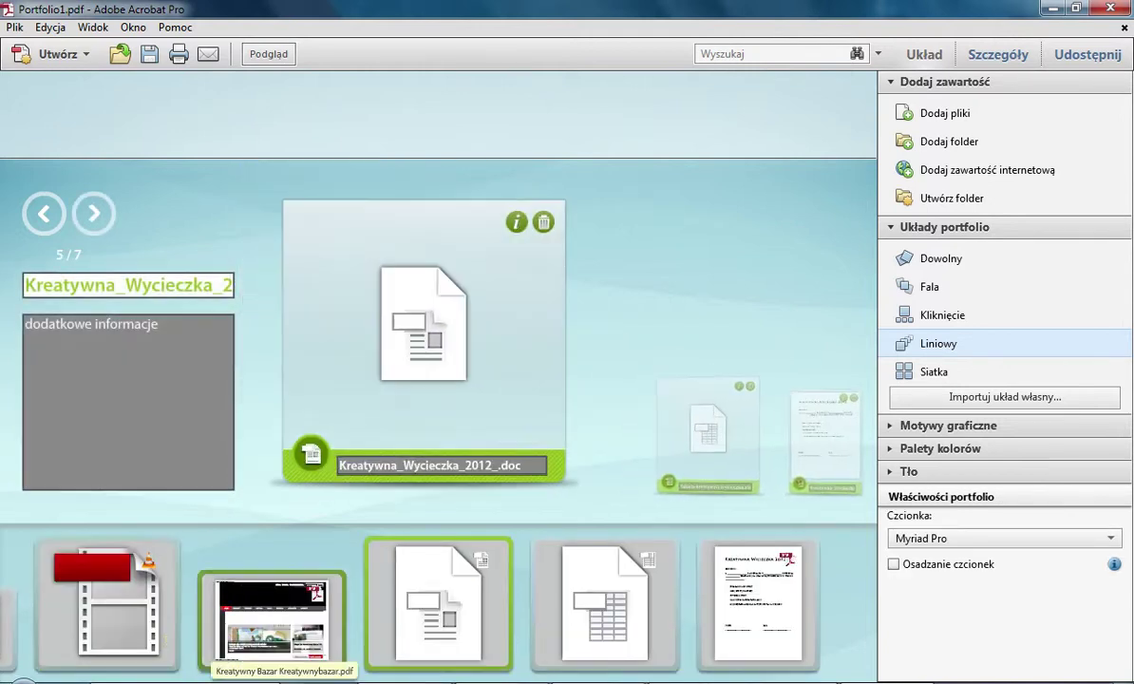
pyautogui.click(218, 648)
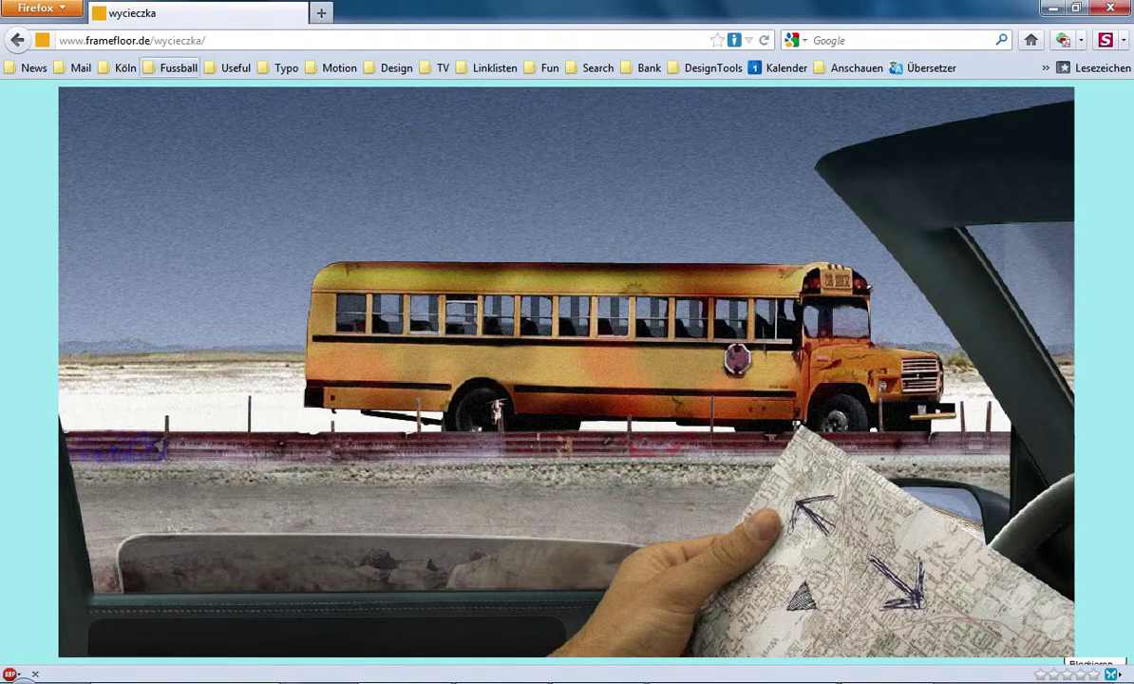
pyautogui.moveTo(206, 40); pyautogui.dragTo(55, 40)
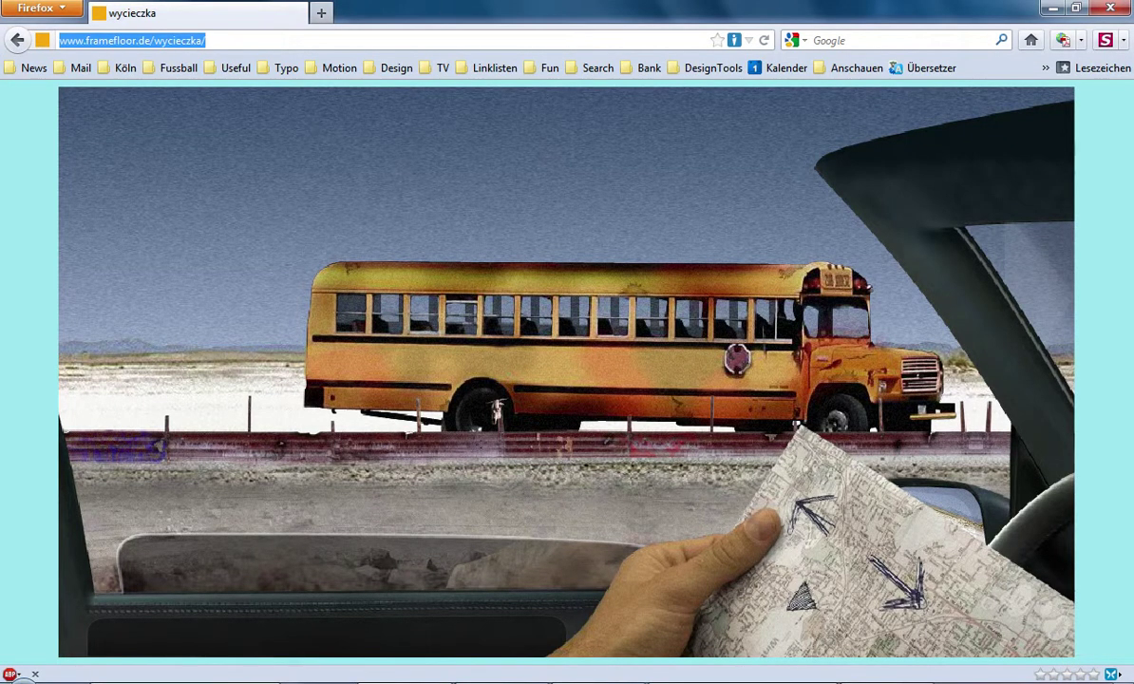
pyautogui.click(270, 40)
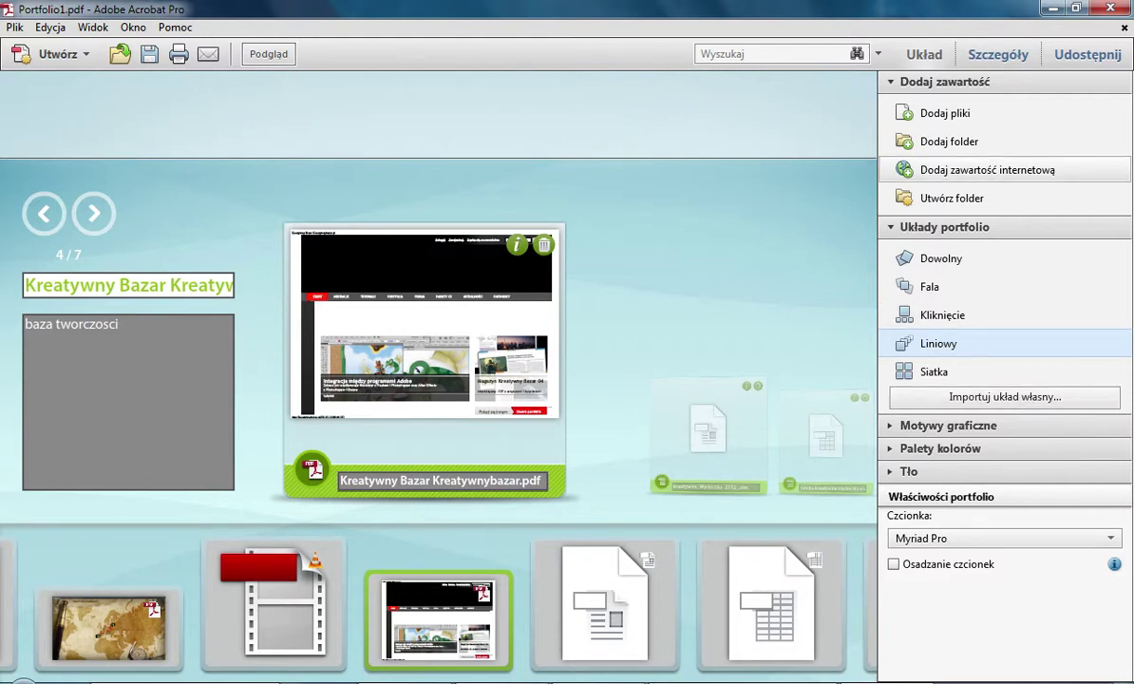
pyautogui.click(987, 170)
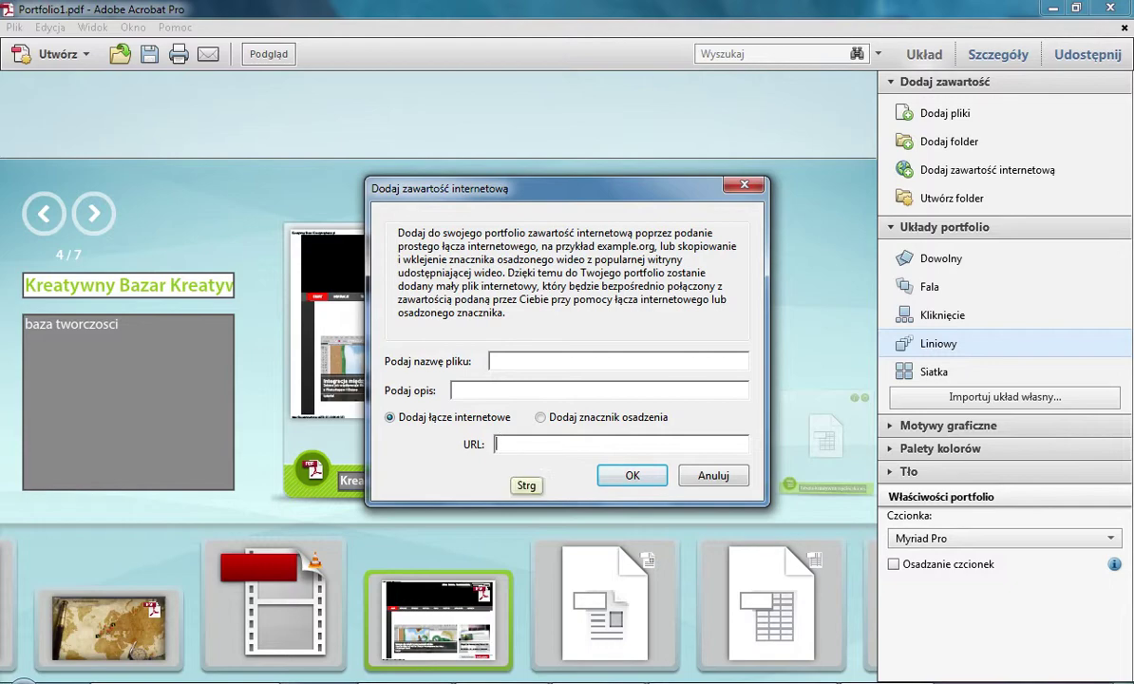
pyautogui.hotkey('alt', 'Tab')
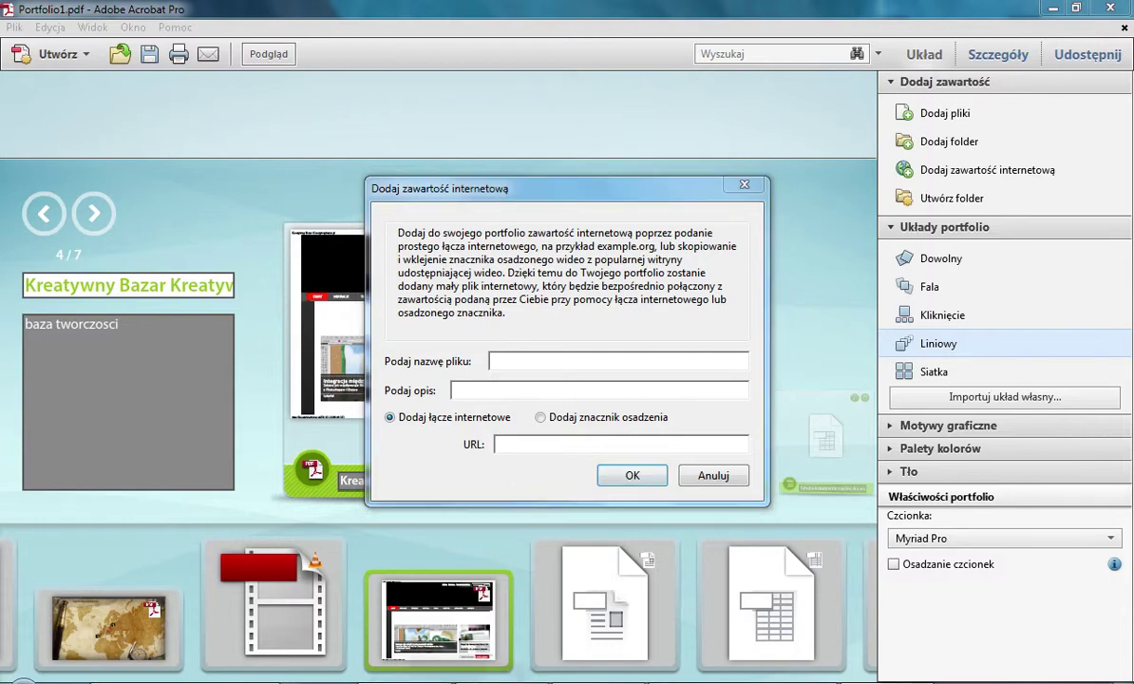
pyautogui.click(170, 40)
pyautogui.hotkey('ctrl', 'c')
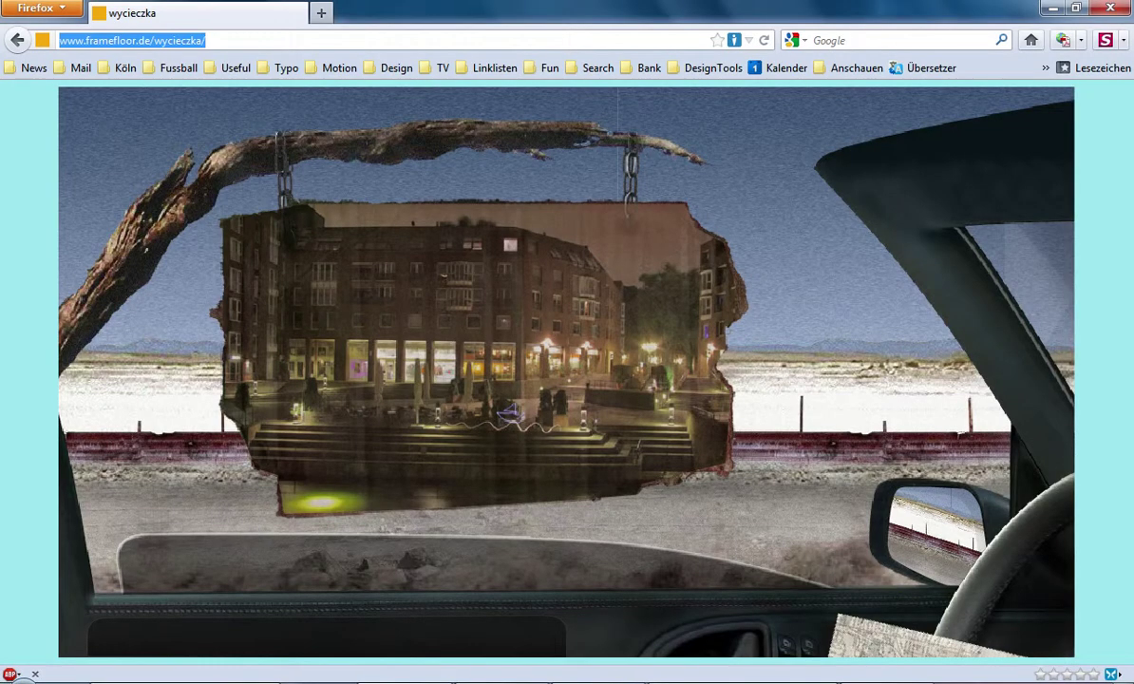
pyautogui.press('ctrl')
pyautogui.hotkey('alt', 'Tab')
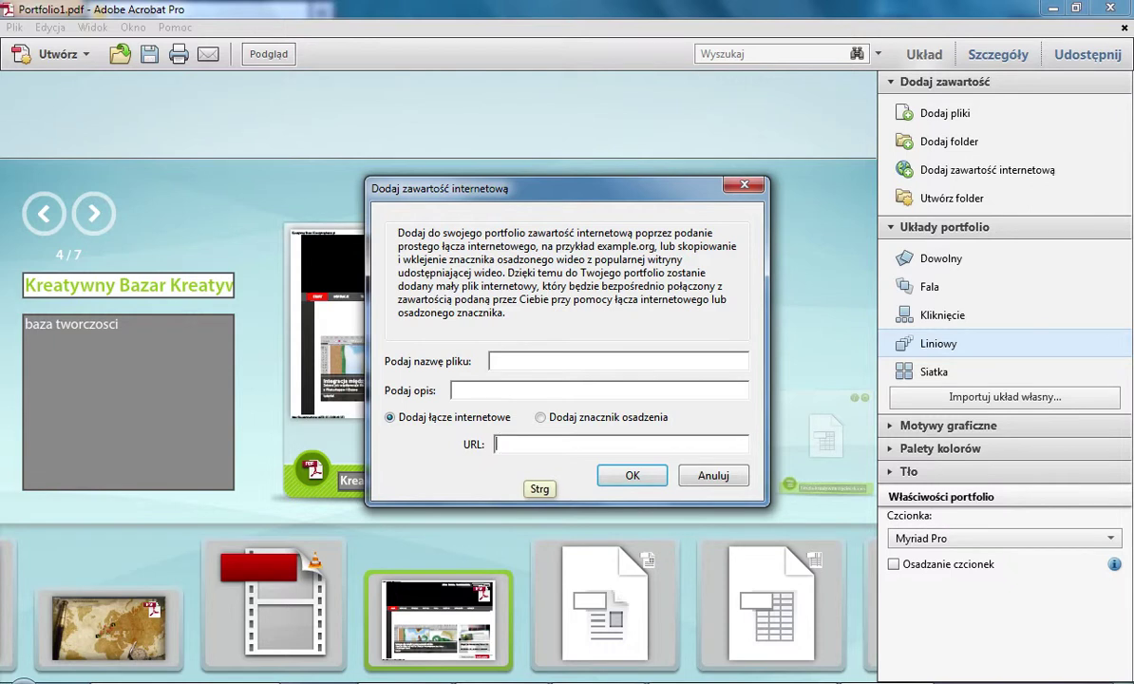
pyautogui.hotkey('ctrl', 'v')
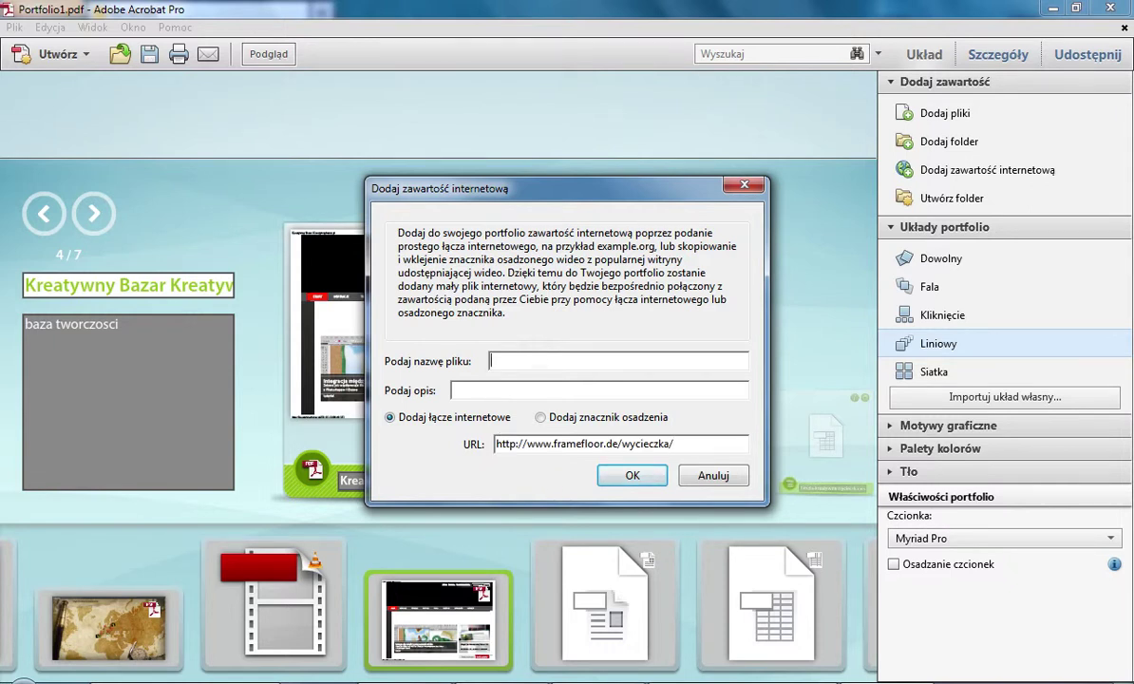
# Name the web link Wycieczka, describe it as "prezentacja online" and add it to the portfolio.
pyautogui.write('Wycieczka')
pyautogui.write('oline')
pyautogui.press('Left')
pyautogui.write('n')
pyautogui.press('Home')
pyautogui.write('prezentacje')
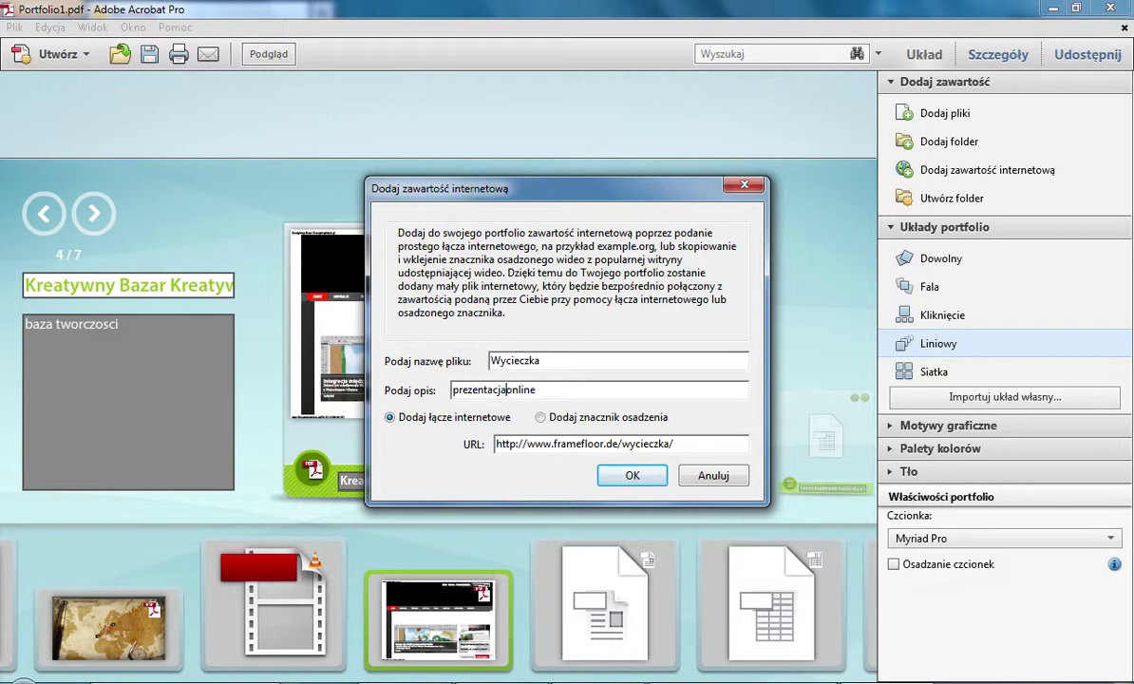
pyautogui.press('Return')
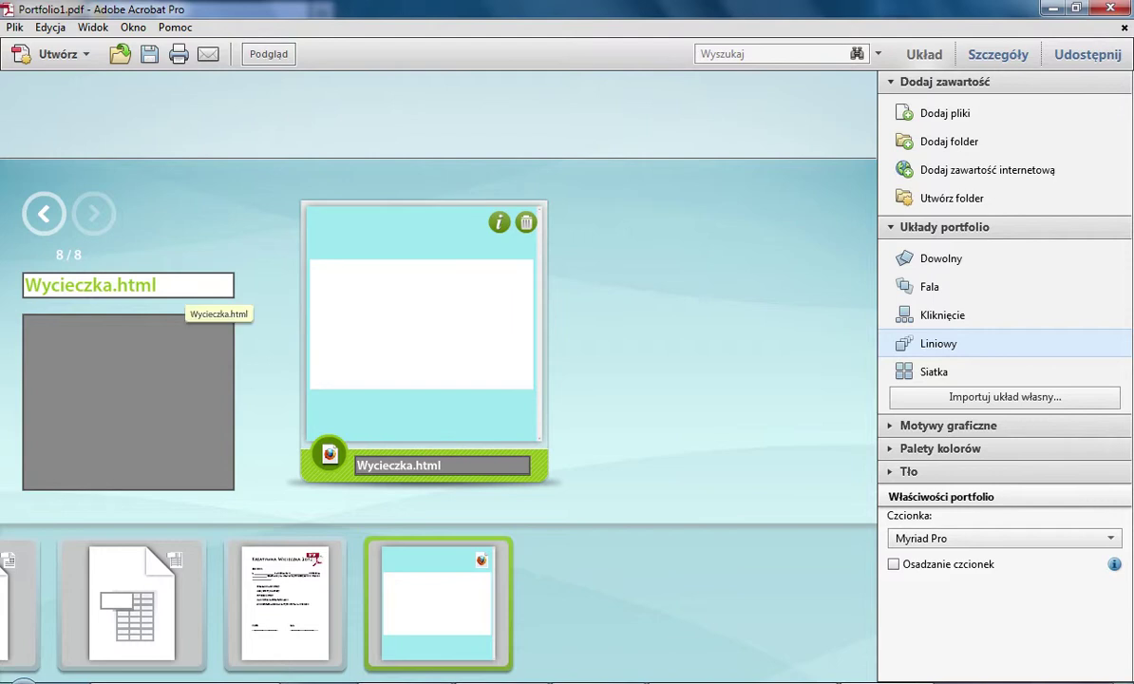
# Describe the Wycieczka.html link as "prezentacja online" and move it to fourth place in the portfolio, right after the video.
pyautogui.click(154, 332)
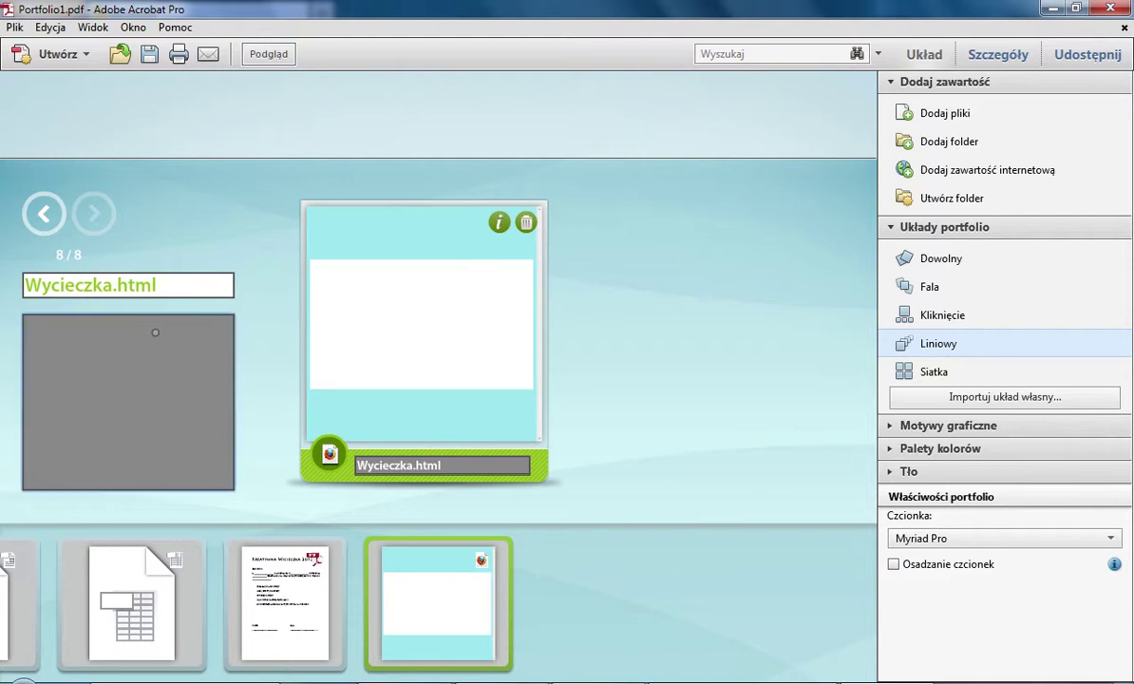
pyautogui.write('prezent')
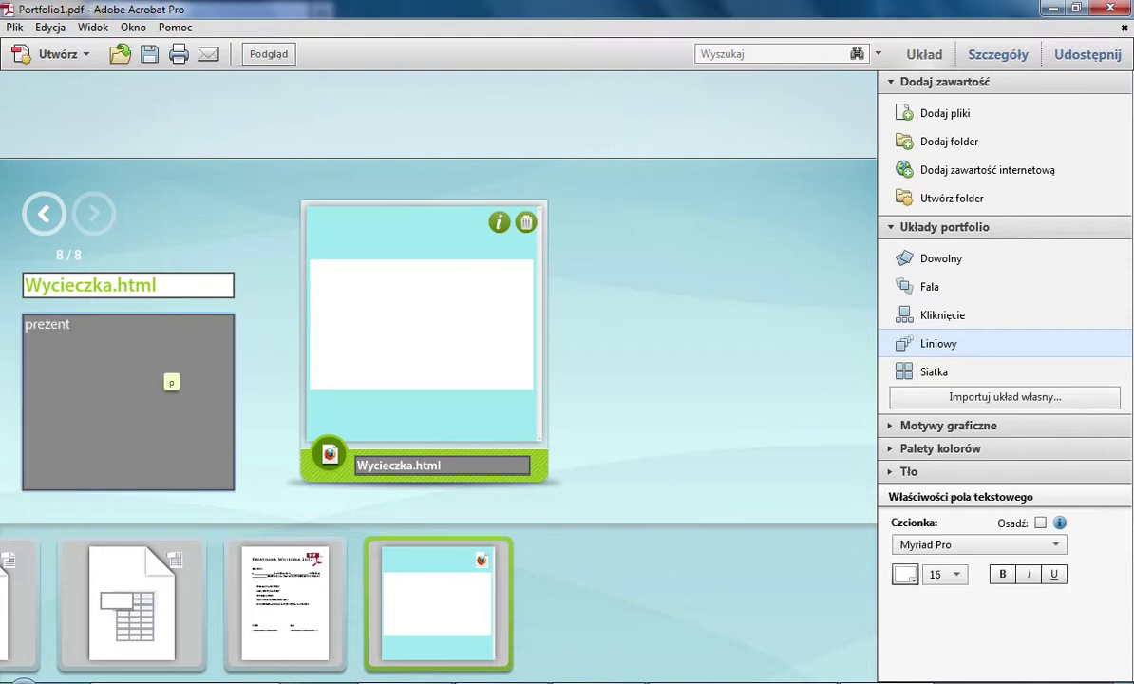
pyautogui.write('acja online')
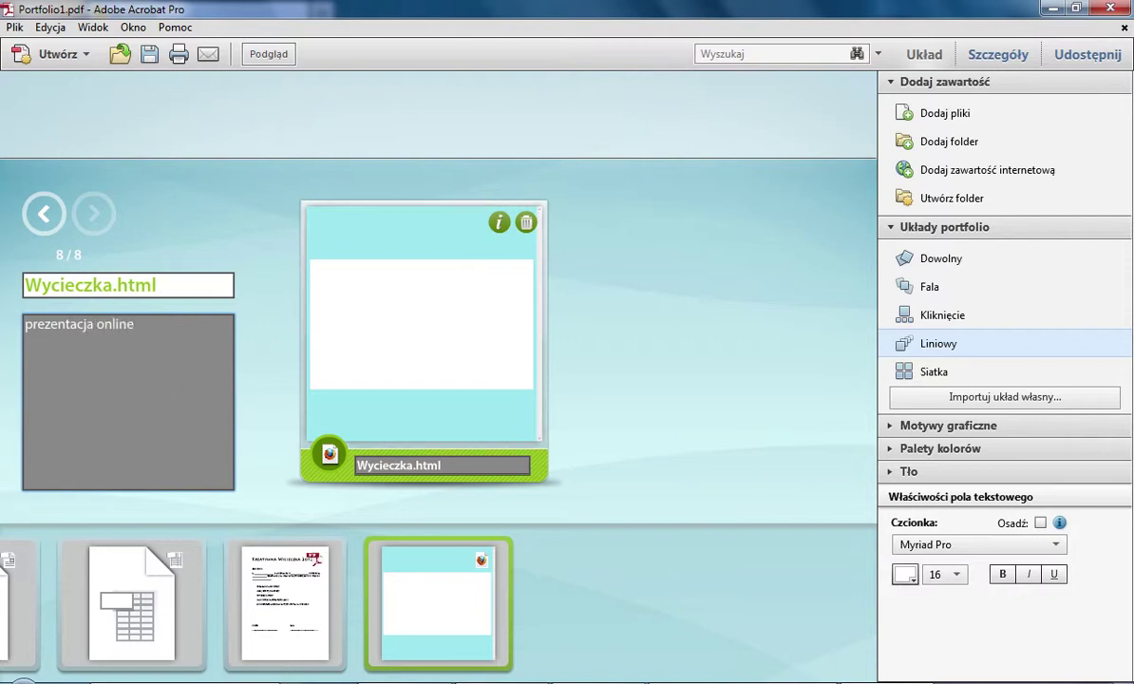
pyautogui.moveTo(432, 622)
pyautogui.mouseDown()
pyautogui.moveTo(62, 617)
pyautogui.moveTo(454, 617)
pyautogui.mouseUp()
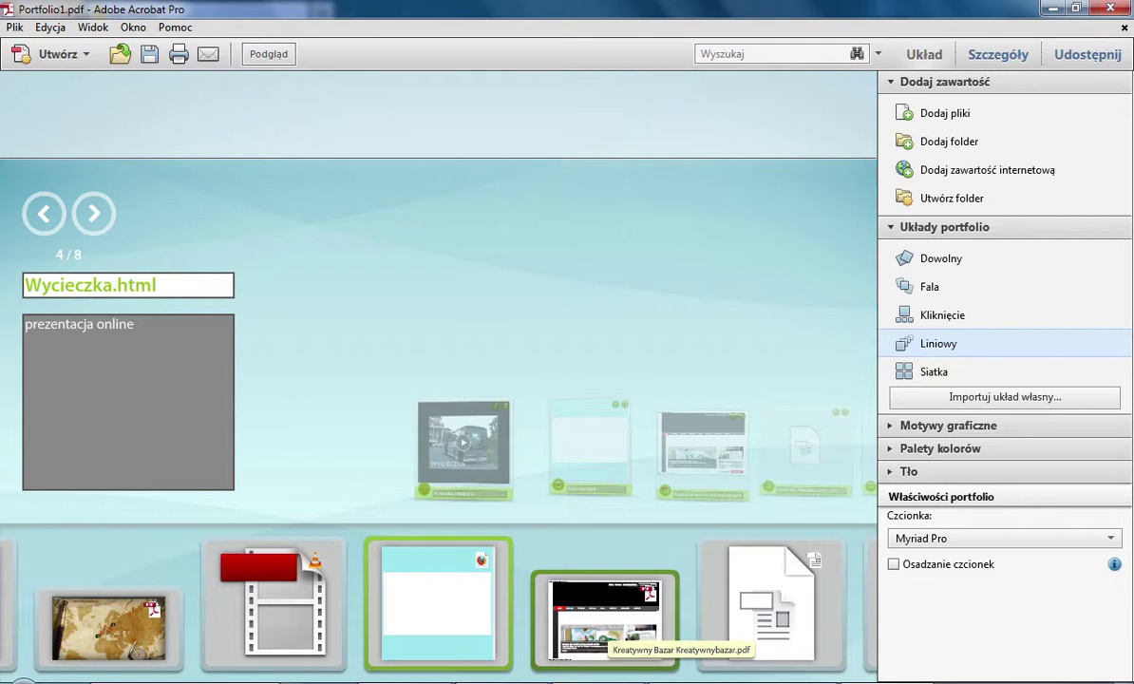
pyautogui.click(605, 627)
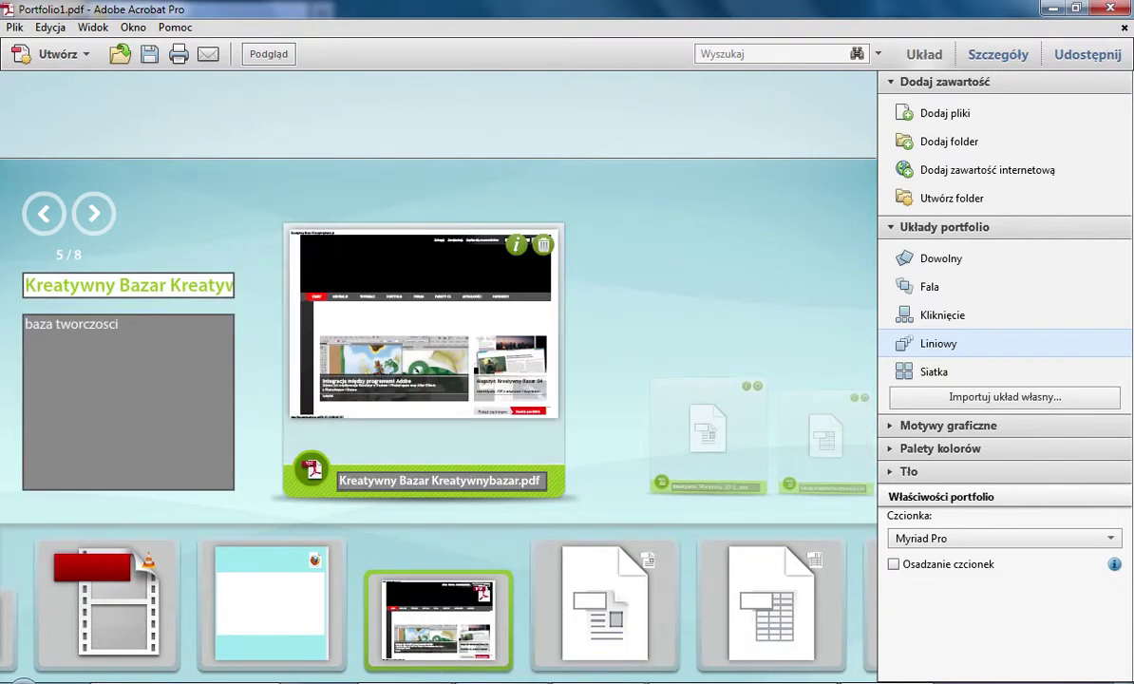
pyautogui.click(14, 27)
pyautogui.moveTo(57, 73)
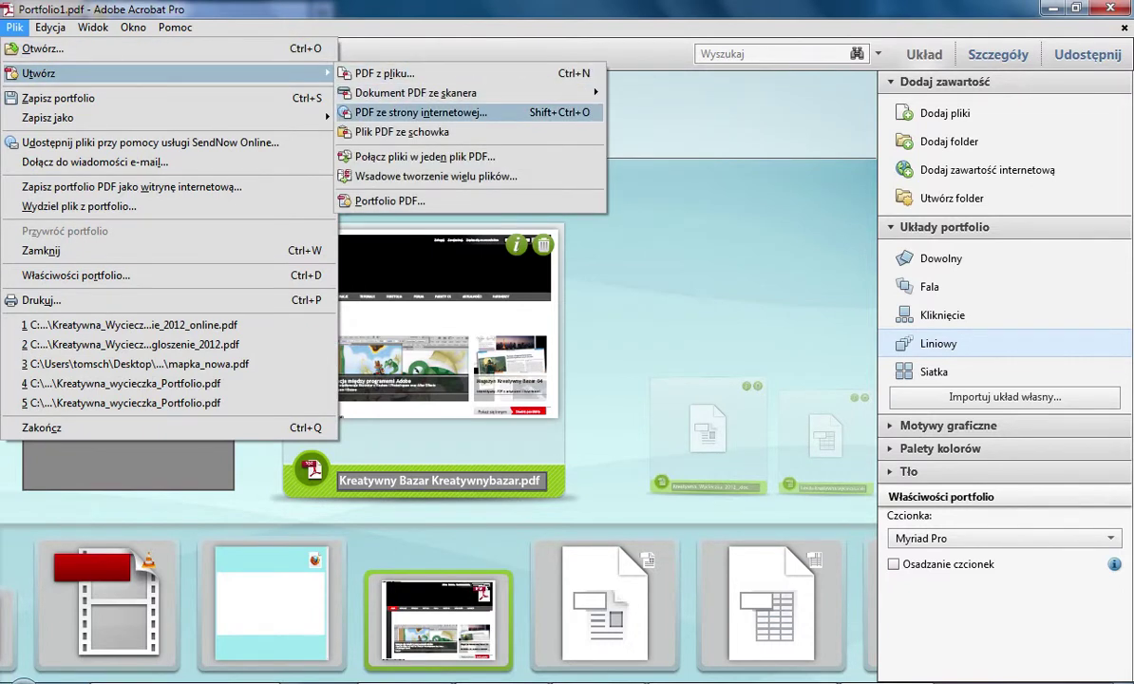
pyautogui.click(420, 112)
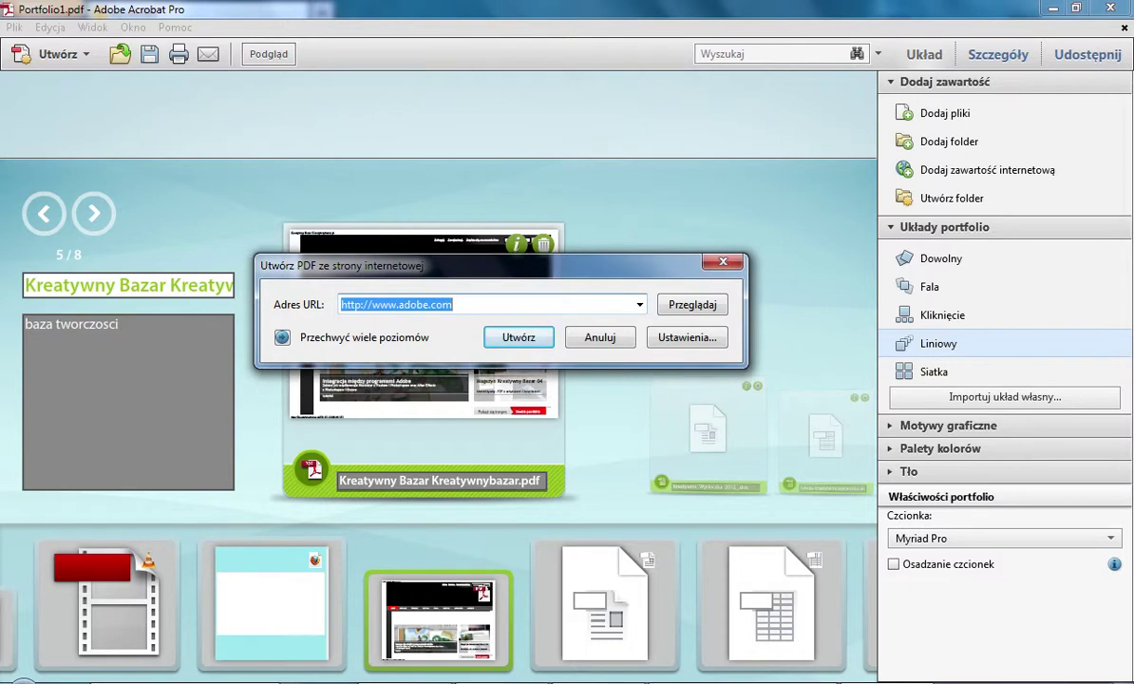
pyautogui.click(282, 337)
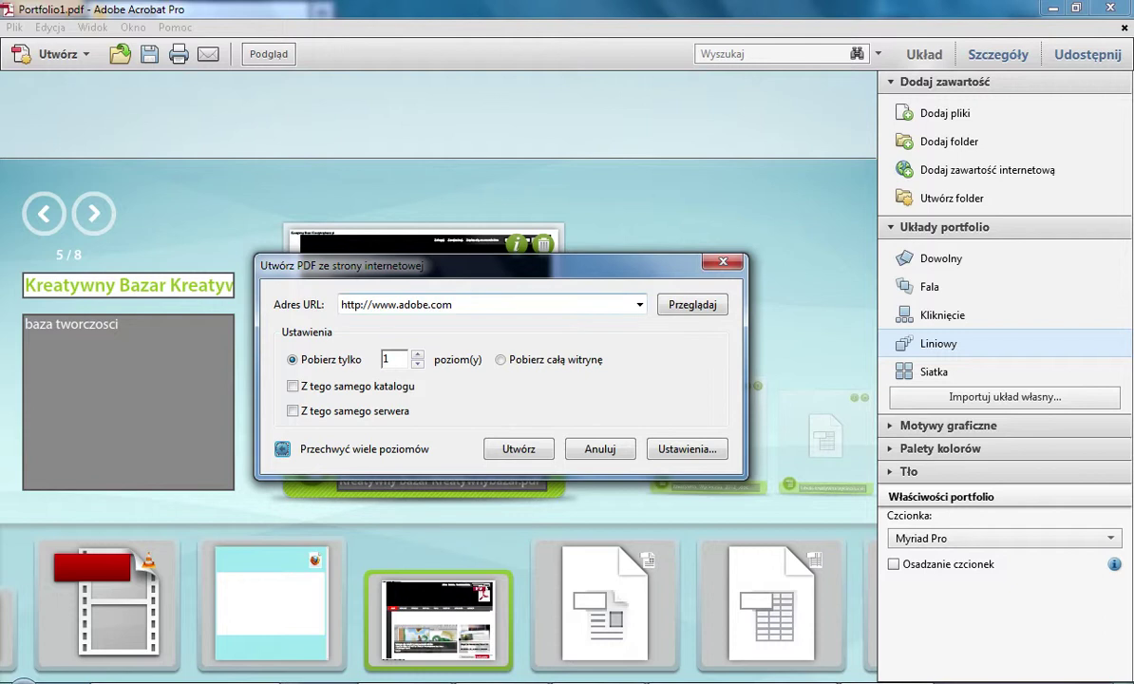
pyautogui.doubleClick(452, 304)
pyautogui.doubleClick(452, 303)
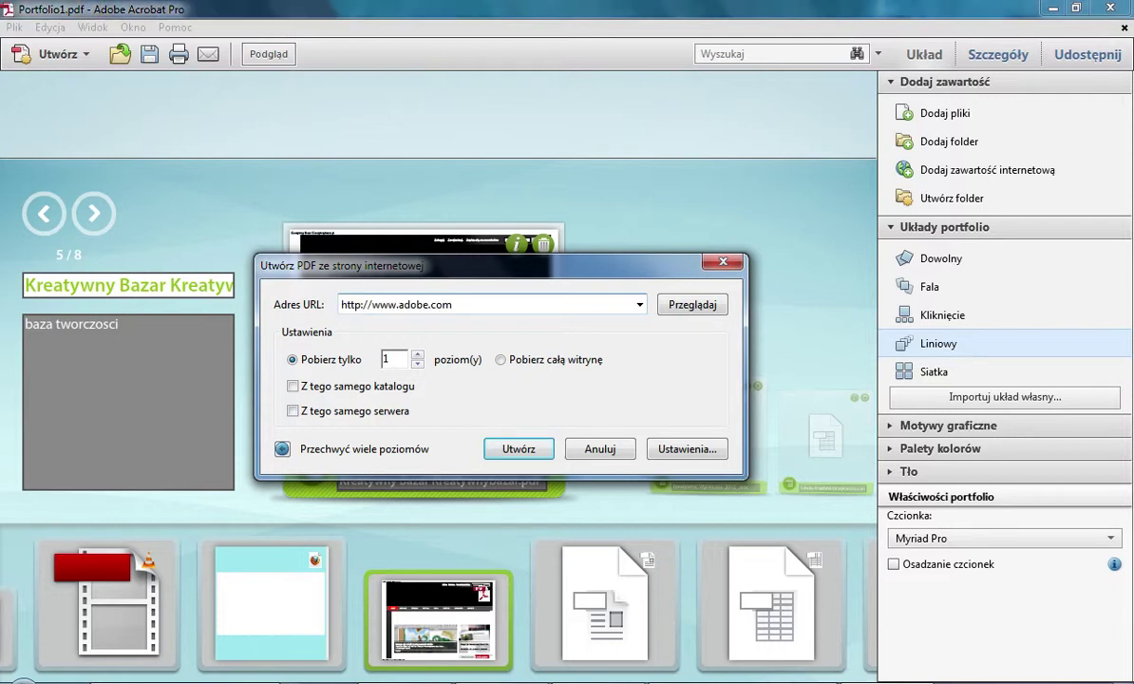
pyautogui.write('http://kreatywnybazar.pl/')
pyautogui.click(293, 410)
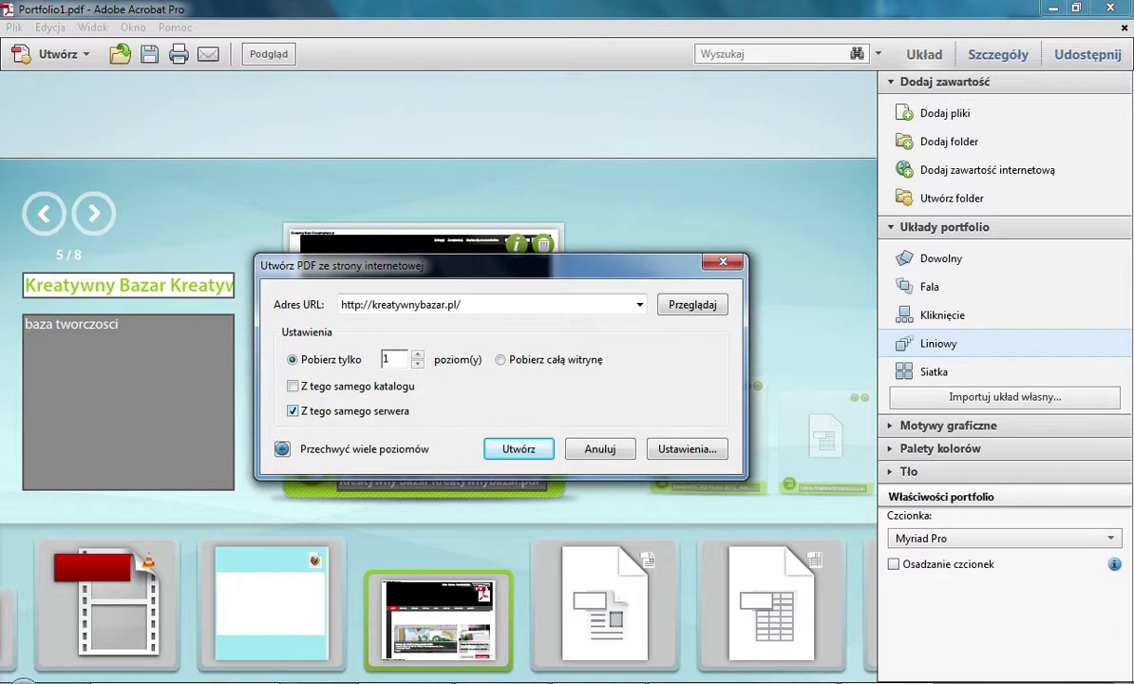
pyautogui.click(293, 410)
pyautogui.click(292, 386)
pyautogui.click(293, 386)
# Review the web page conversion settings for file type and page size, and cancel the PDF creation.
pyautogui.click(686, 448)
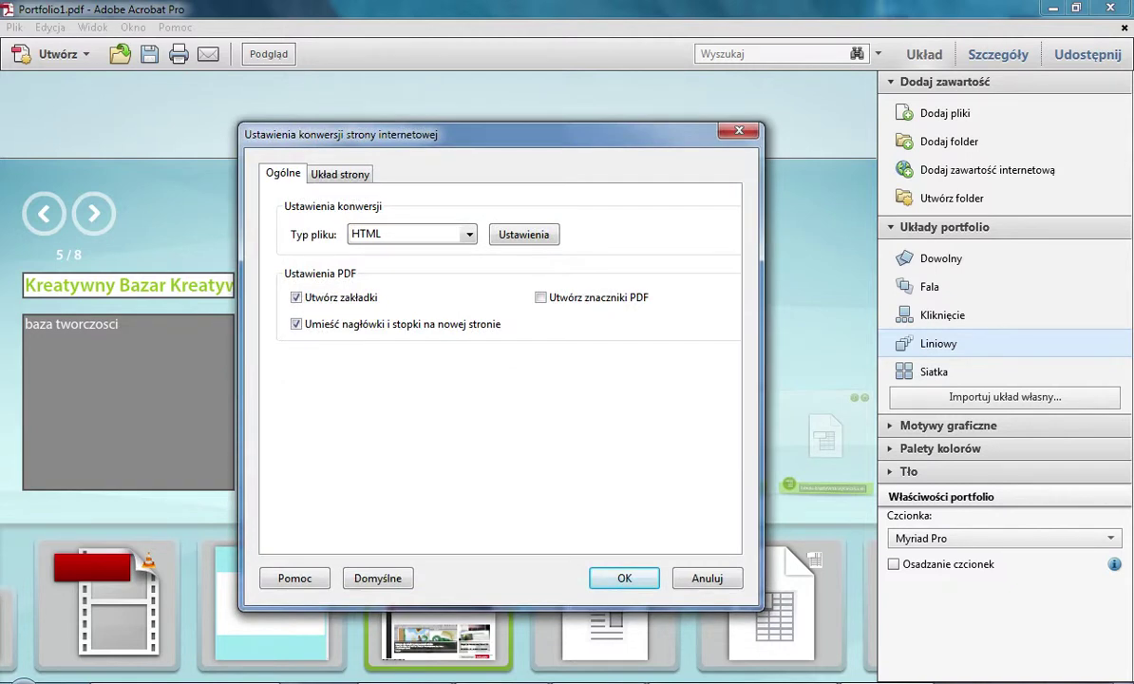
pyautogui.click(468, 234)
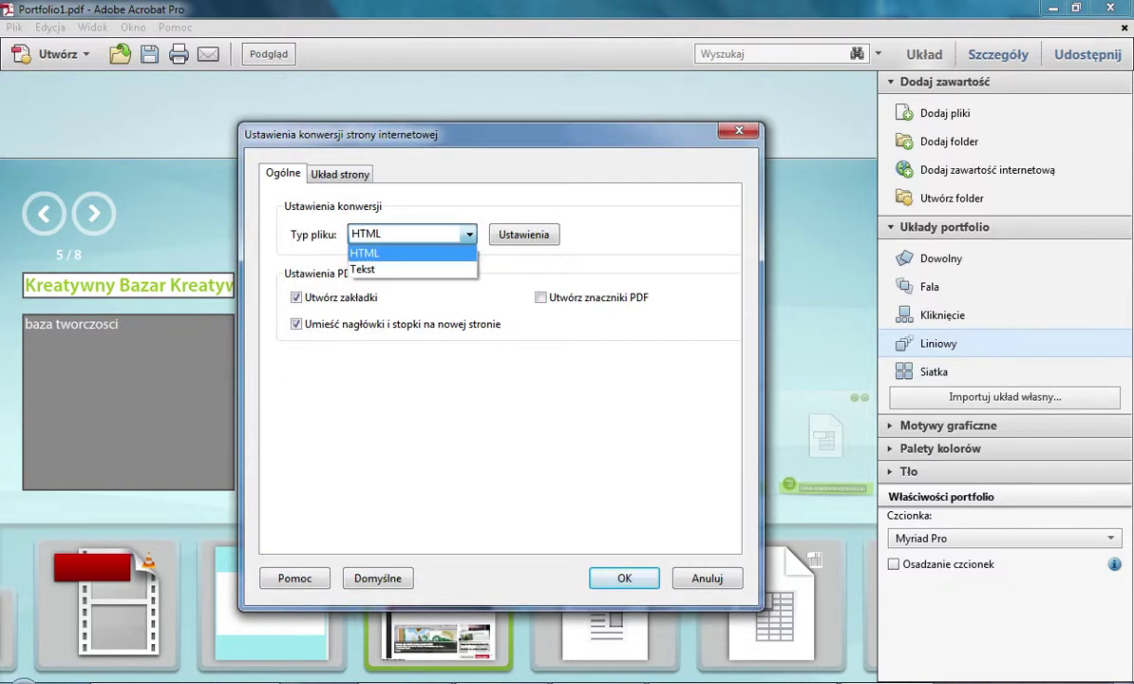
pyautogui.click(450, 193)
pyautogui.click(324, 174)
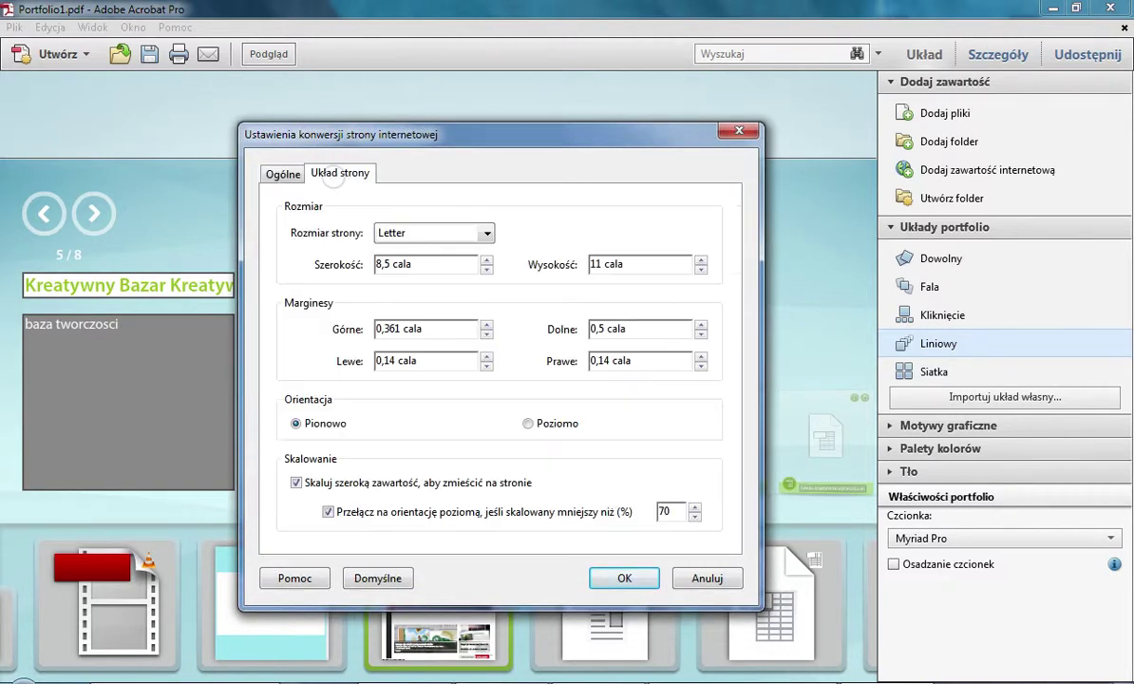
pyautogui.click(434, 233)
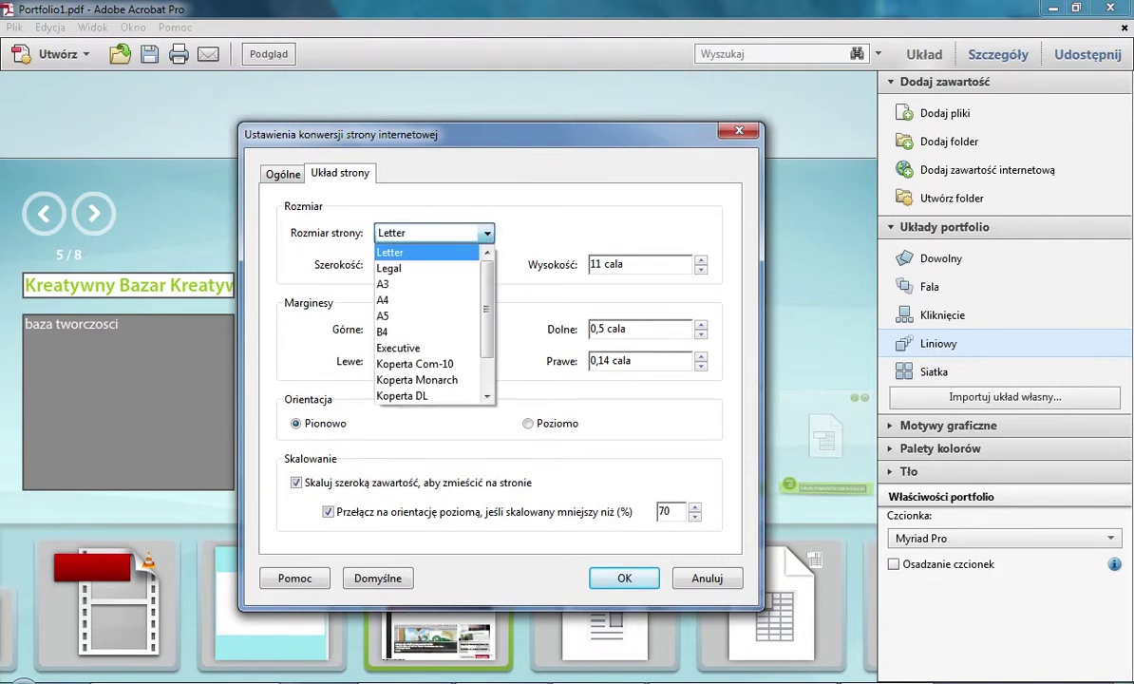
pyautogui.click(427, 251)
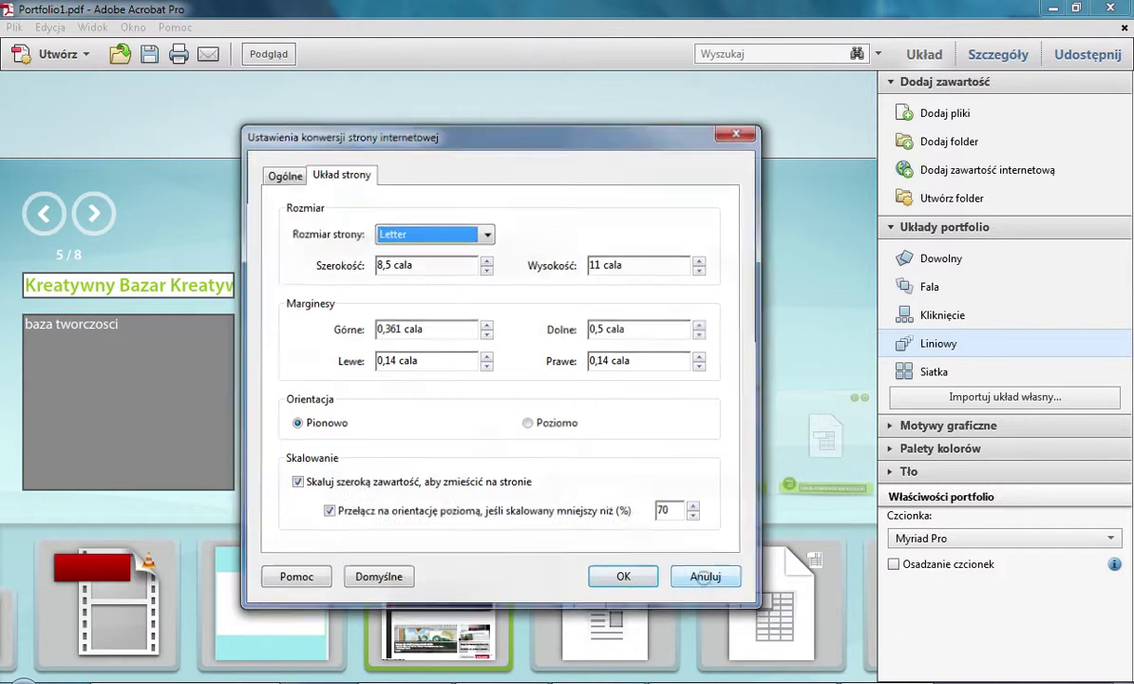
pyautogui.click(707, 577)
pyautogui.click(602, 448)
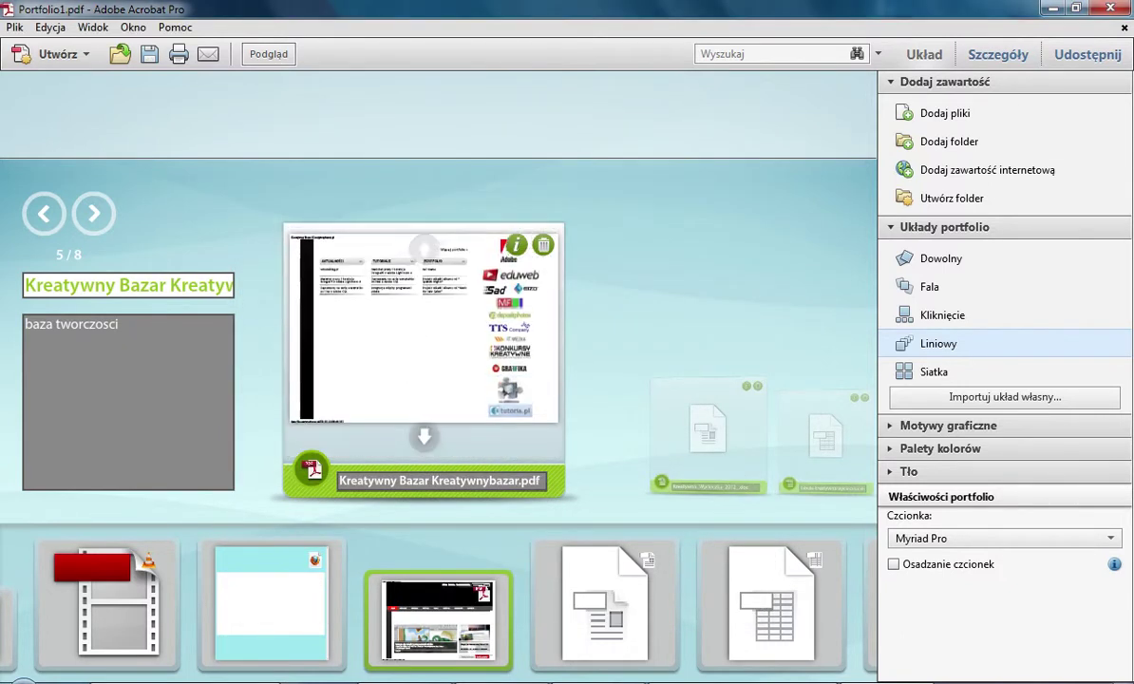
# Add the medium folder from Neuer Ordner/kreatywna_wycieczka/resources/media/roadtrip to the end of the portfolio.
pyautogui.click(771, 603)
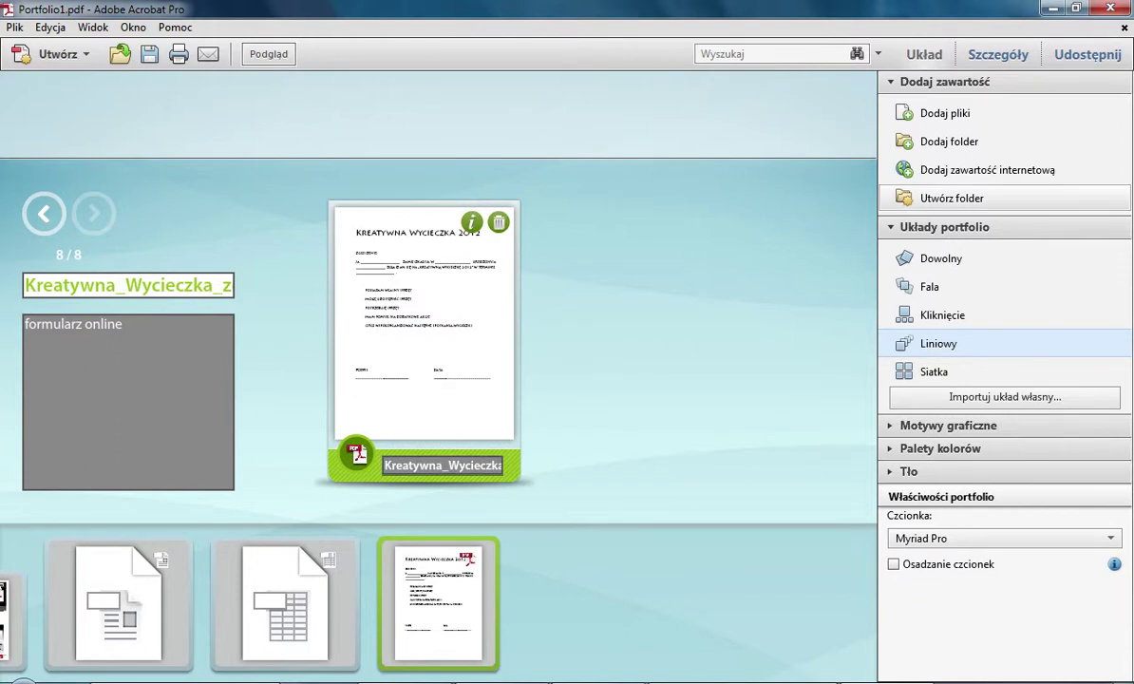
pyautogui.click(949, 140)
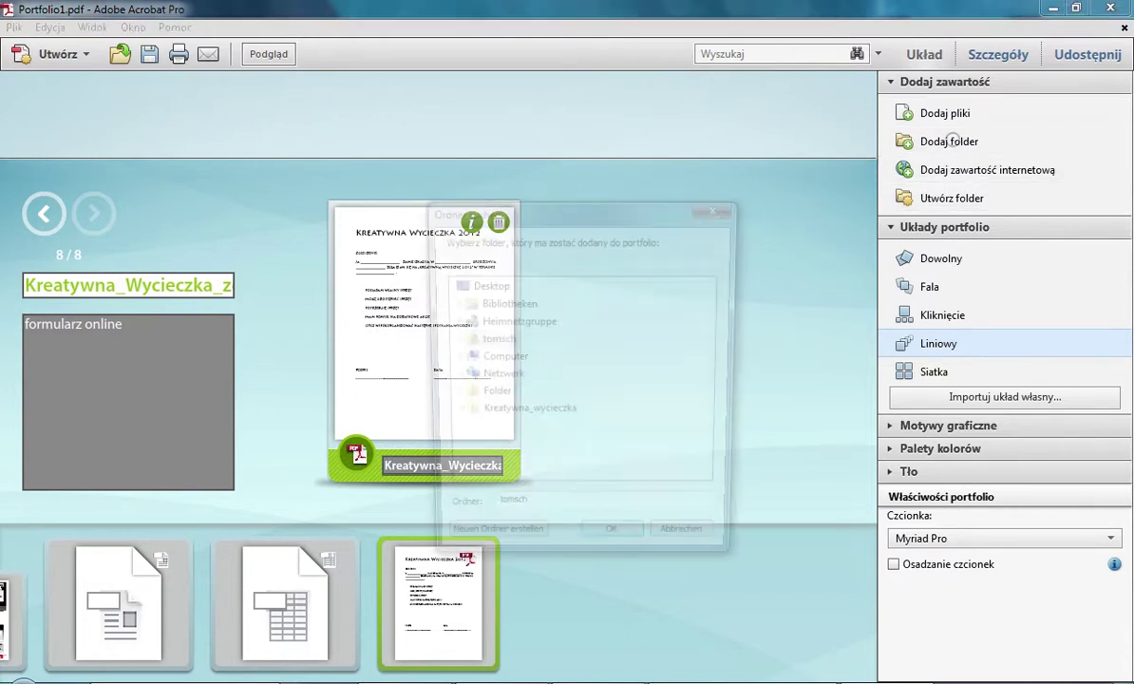
pyautogui.click(525, 414)
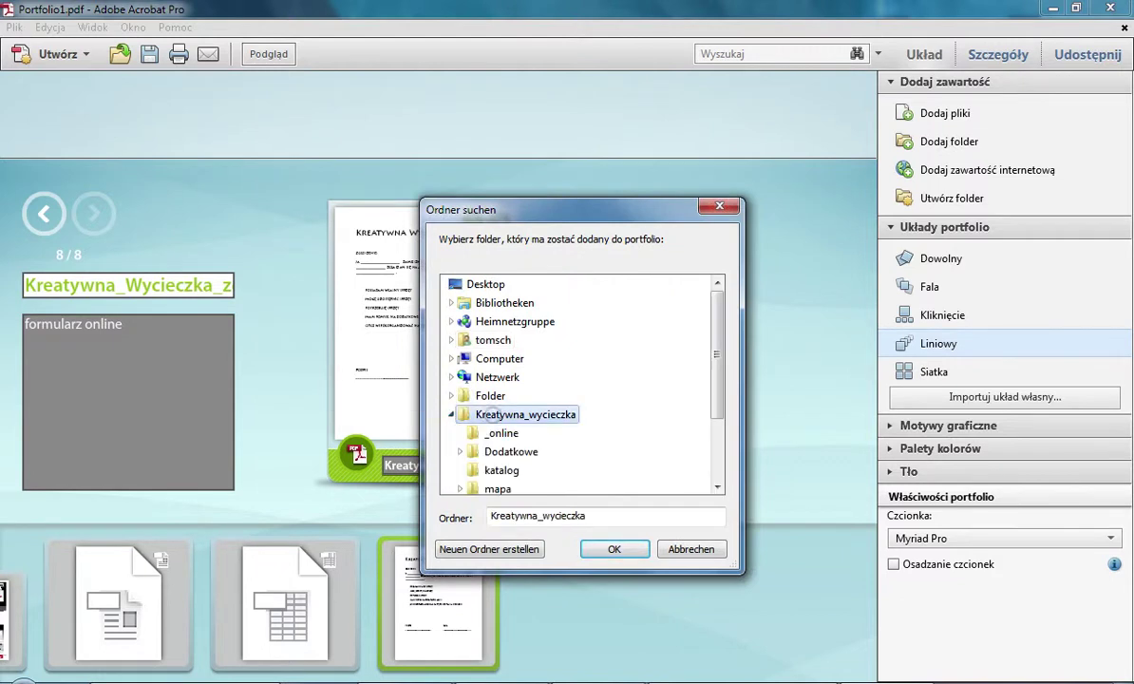
pyautogui.click(516, 414)
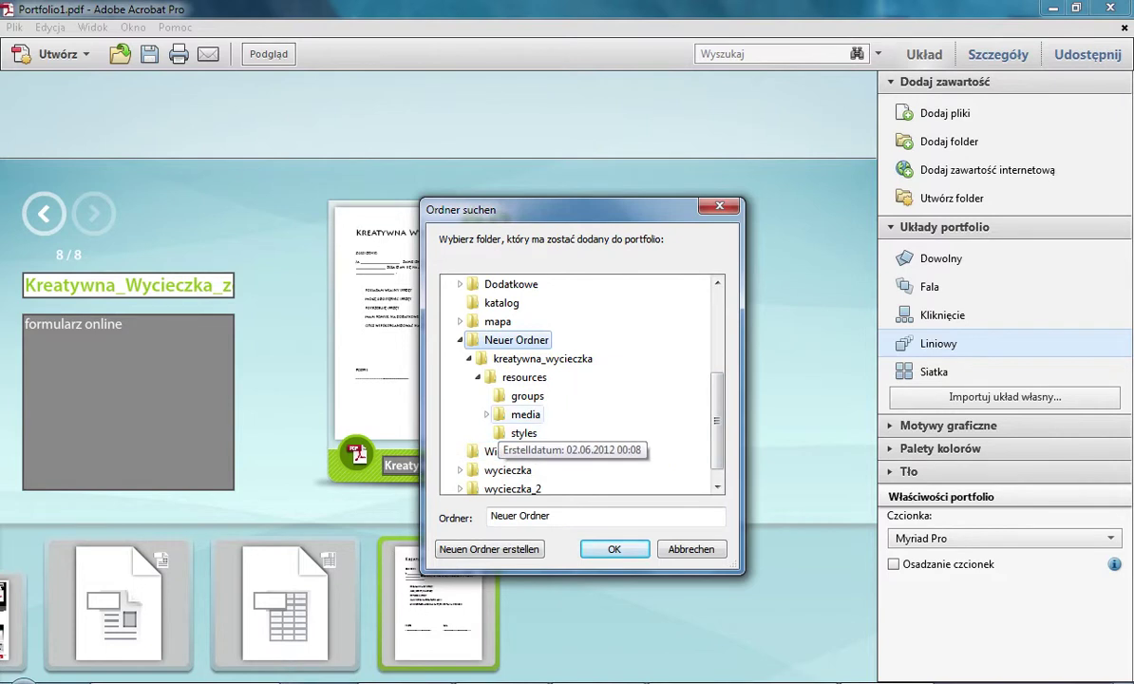
pyautogui.click(525, 414)
pyautogui.moveTo(717, 383); pyautogui.dragTo(717, 403)
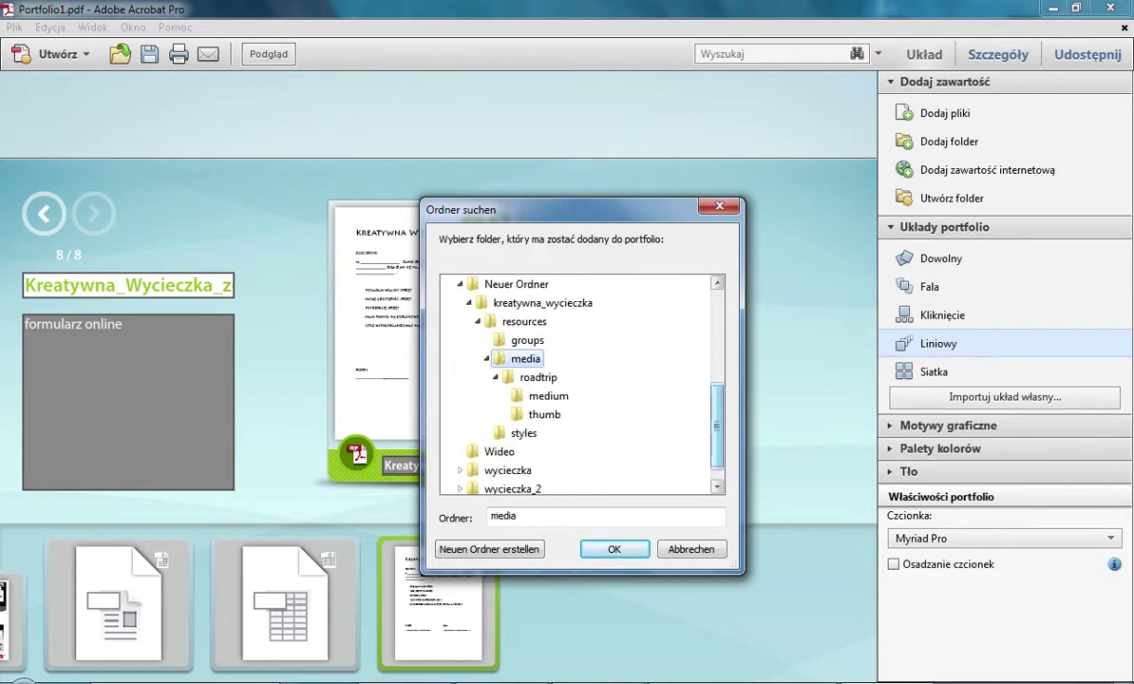
pyautogui.click(548, 396)
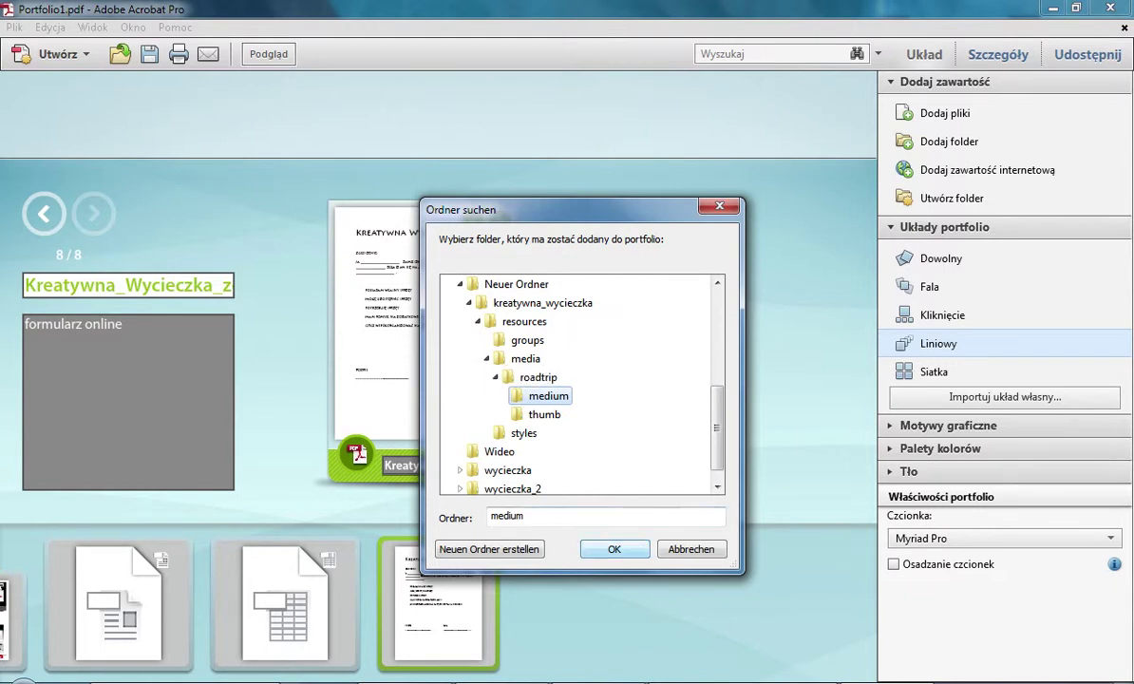
pyautogui.click(613, 549)
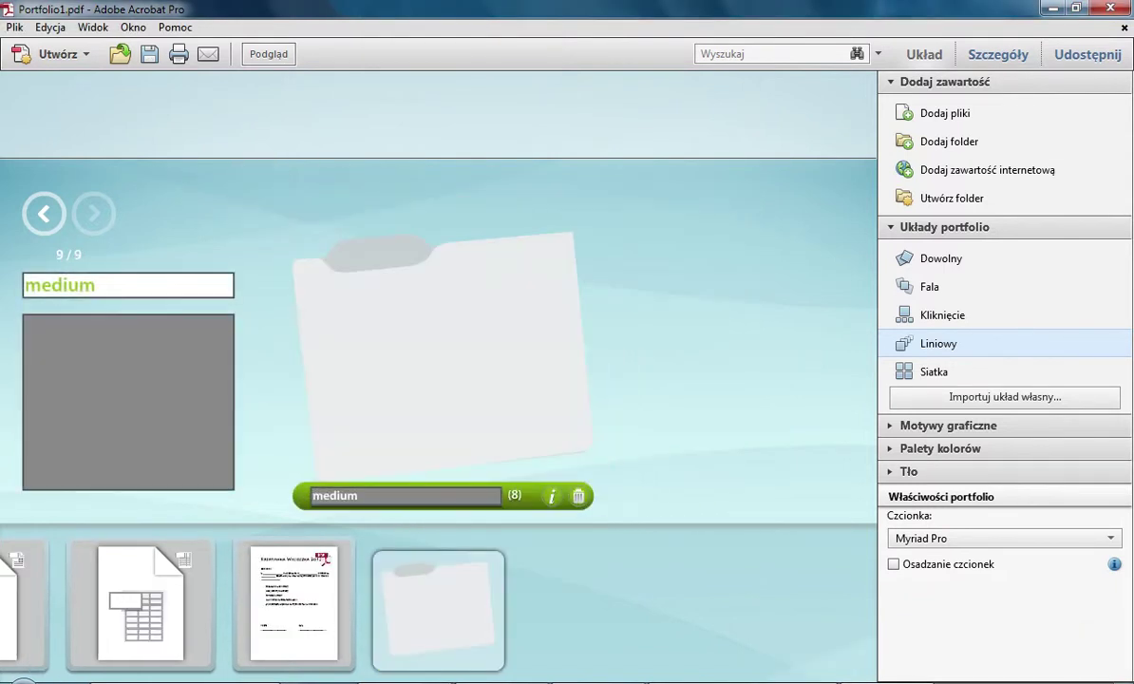
# Title the added folder "nasze fotki" and describe it as "to nasze pomysly".
pyautogui.moveTo(96, 285); pyautogui.dragTo(23, 285)
pyautogui.write('nasze fotki')
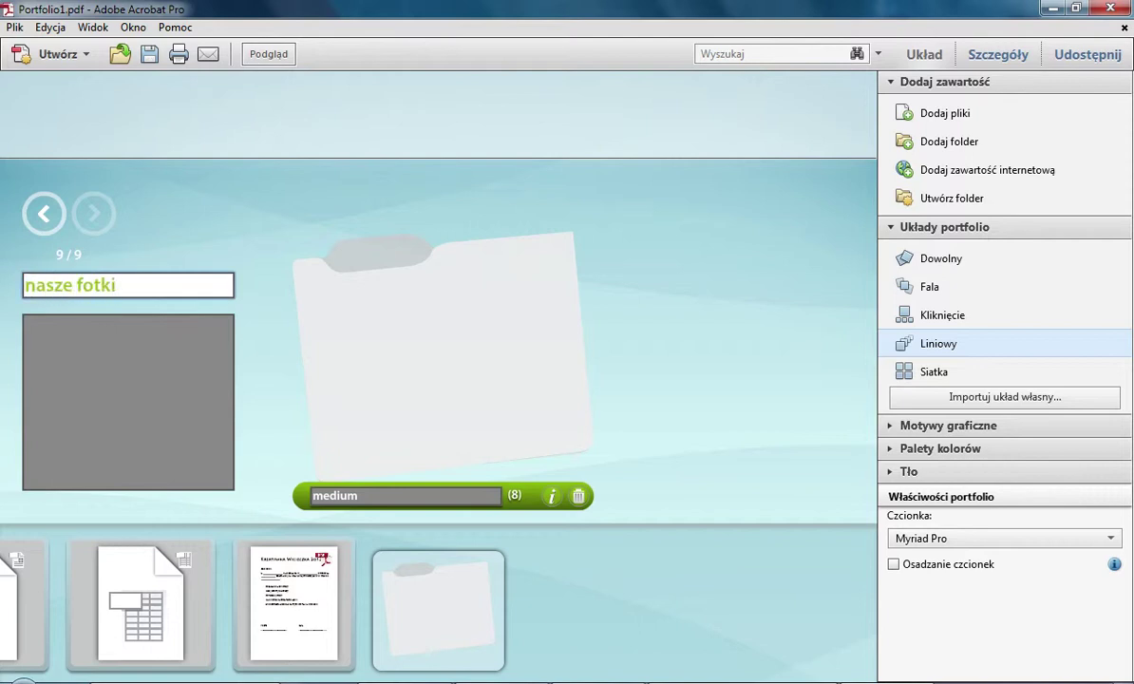
pyautogui.press('Return')
pyautogui.click(134, 380)
pyautogui.write('to n')
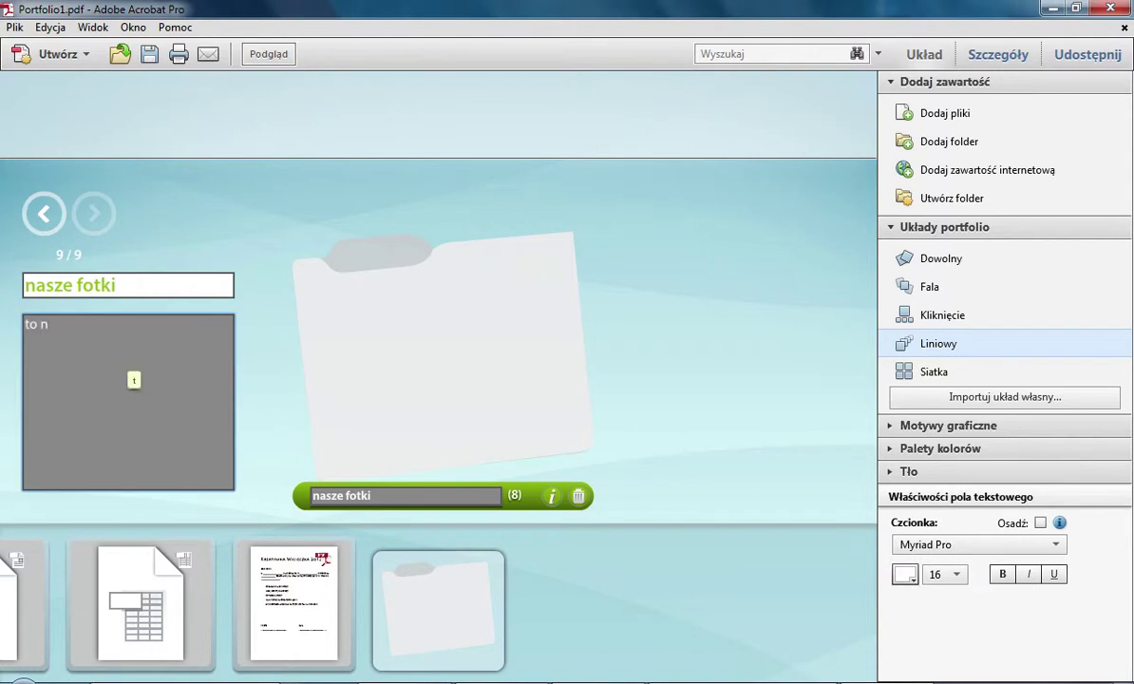
pyautogui.write('asze pomysly')
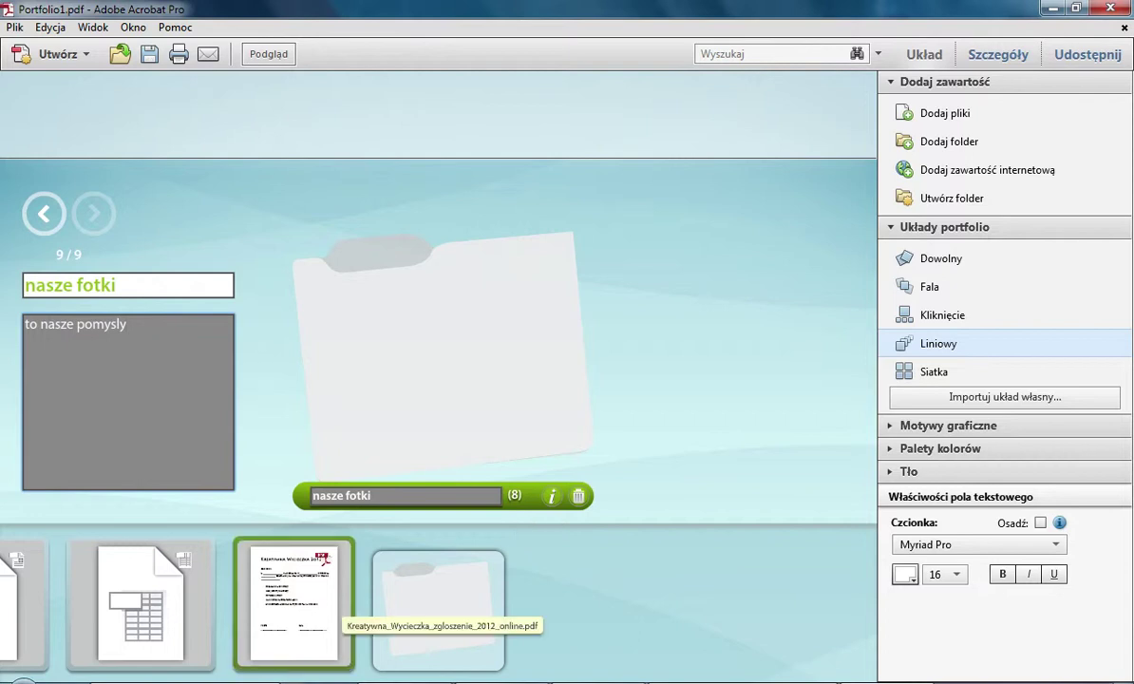
# Browse back through the portfolio items to the plakat poster and preview the portfolio.
pyautogui.click(290, 598)
pyautogui.click(170, 607)
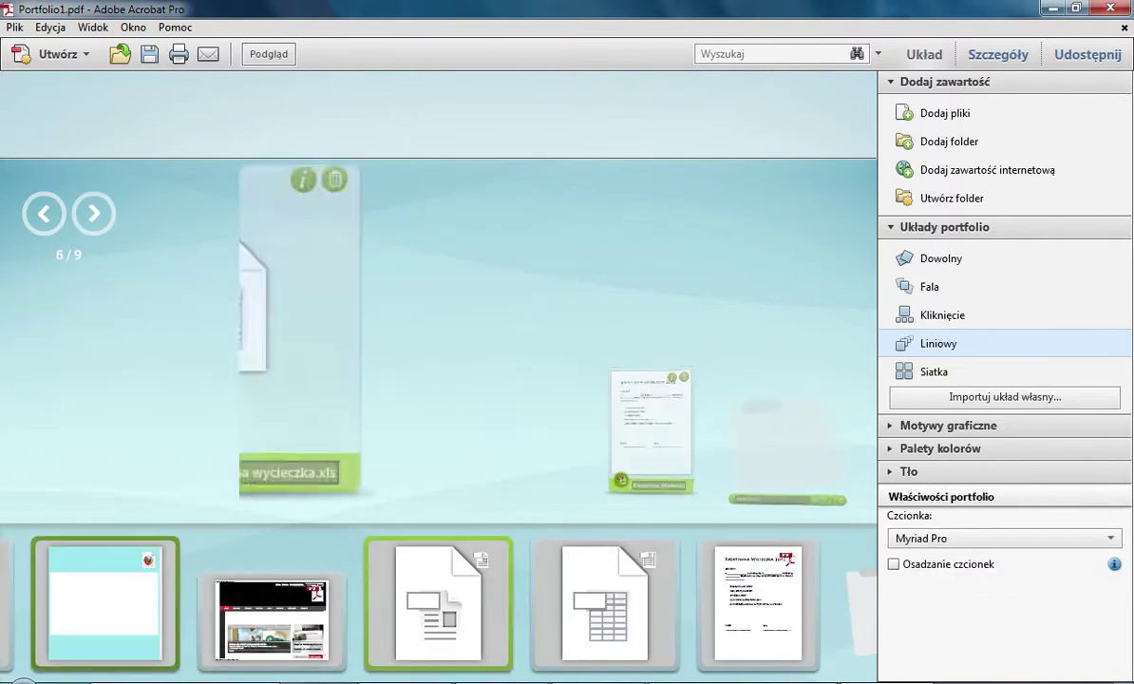
pyautogui.click(164, 607)
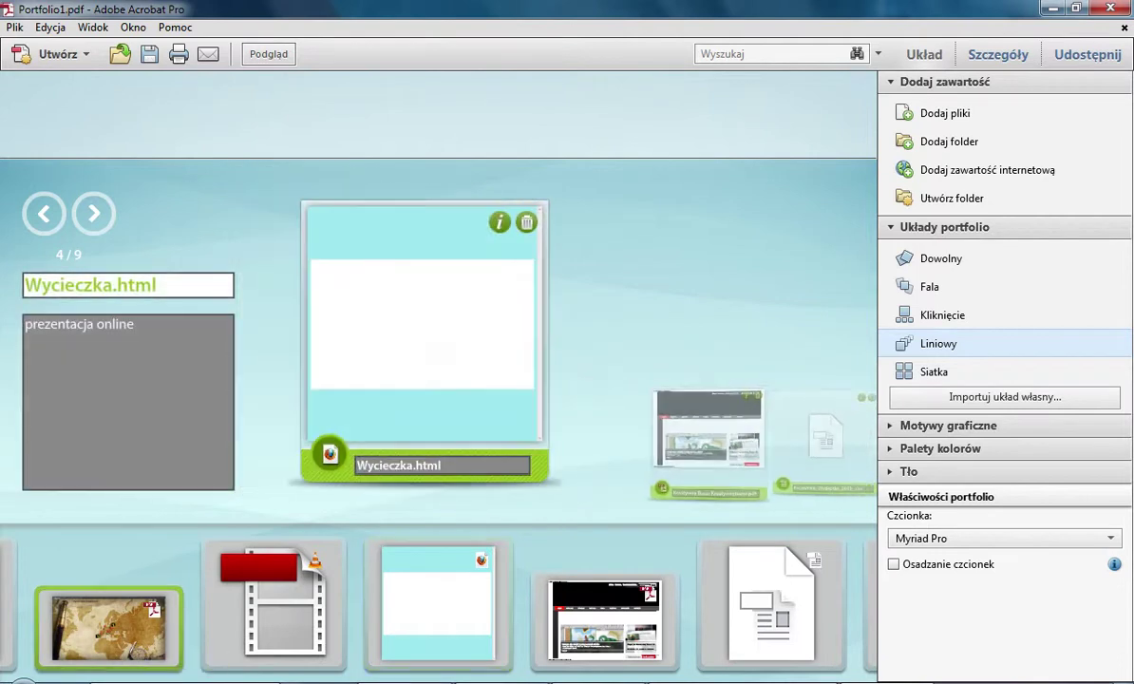
pyautogui.click(108, 627)
pyautogui.click(289, 602)
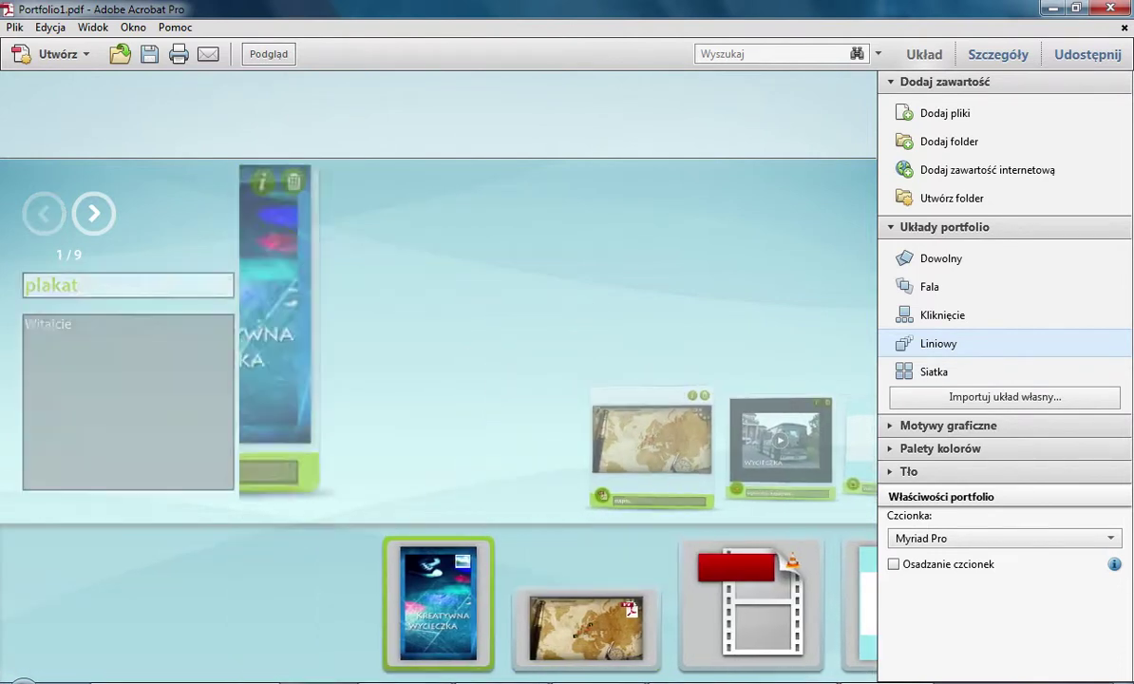
pyautogui.click(267, 54)
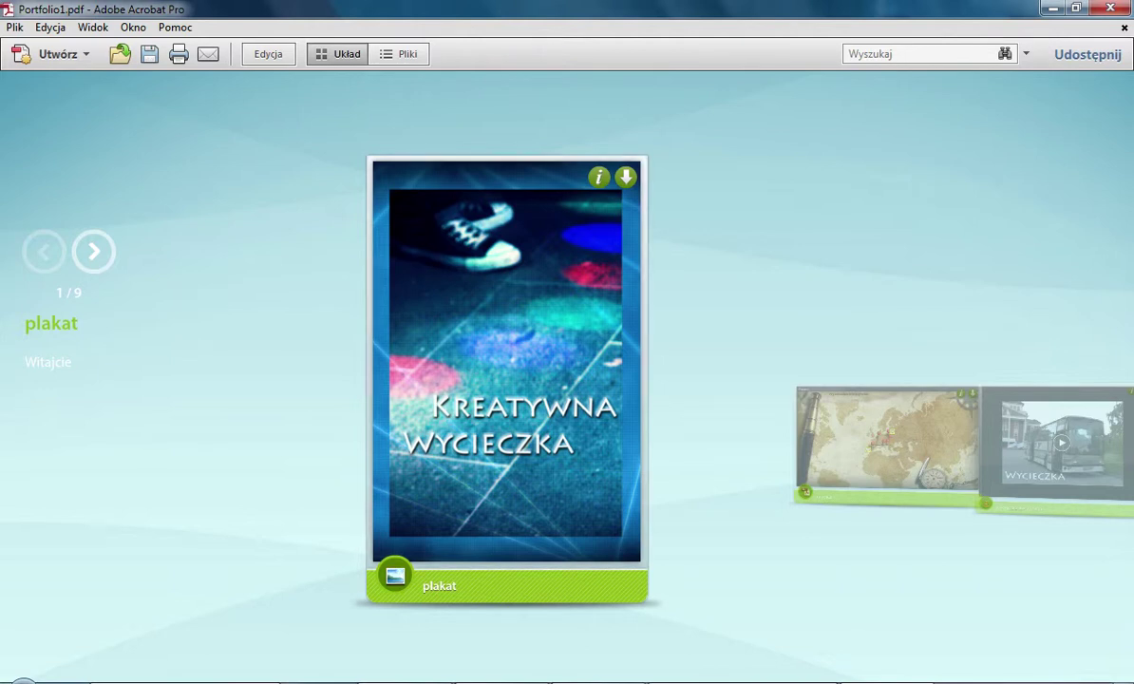
# View the mapka item enlarged in the preview and play the wycieczka_kreatywna video.
pyautogui.click(812, 435)
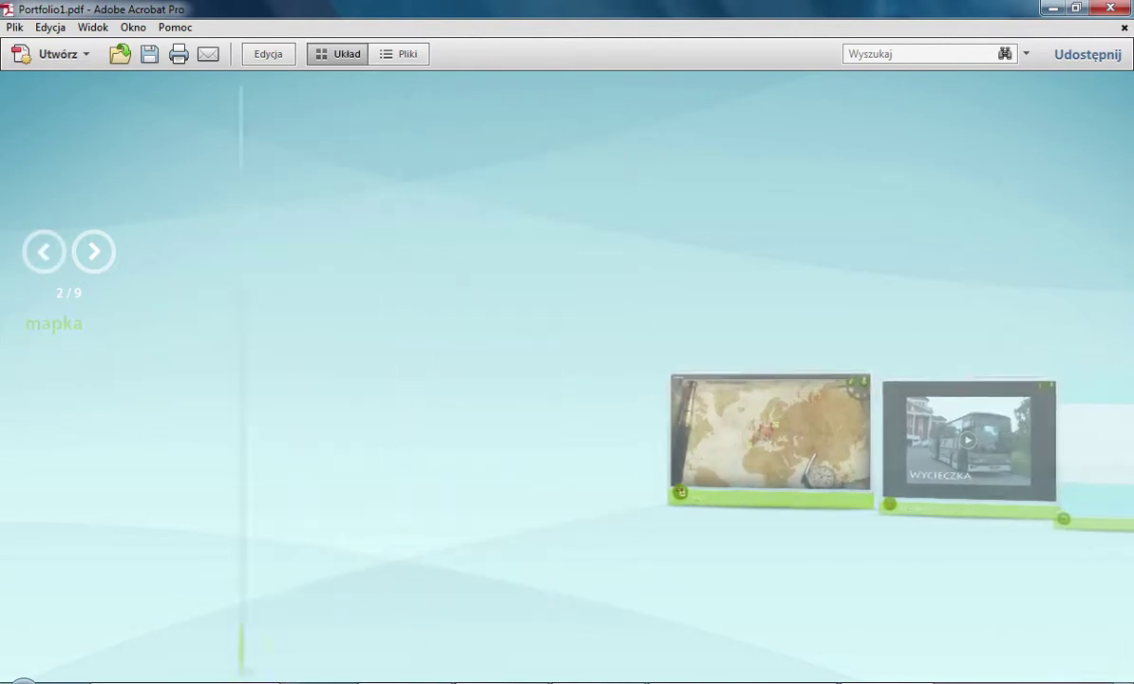
pyautogui.doubleClick(521, 351)
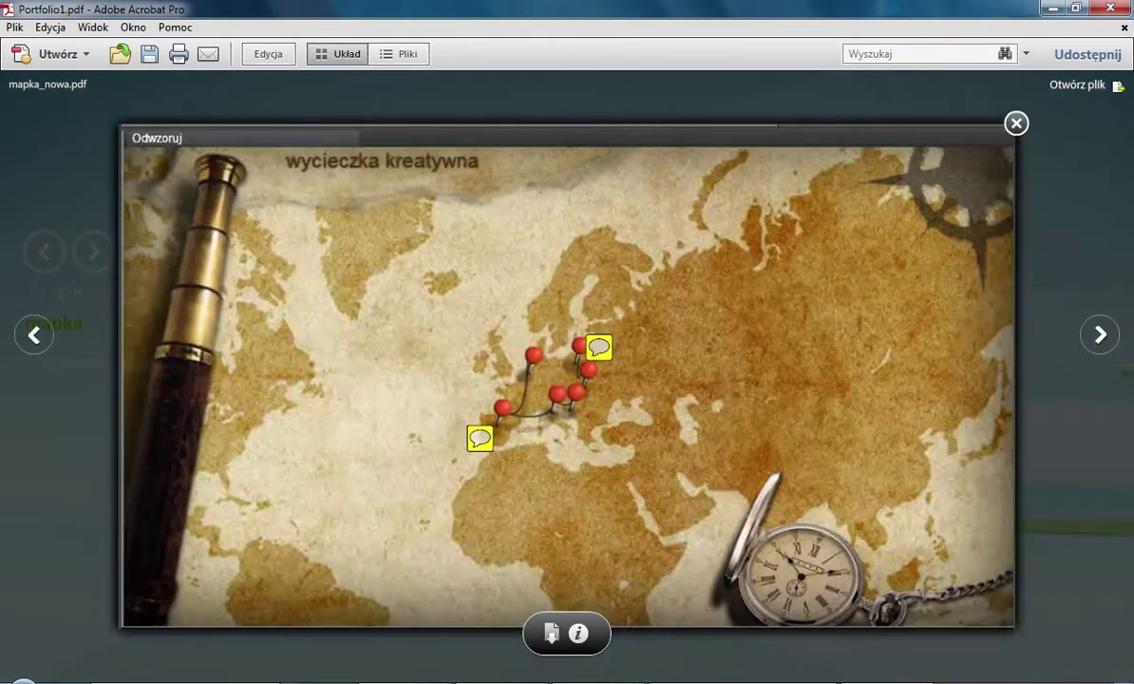
pyautogui.press('Escape')
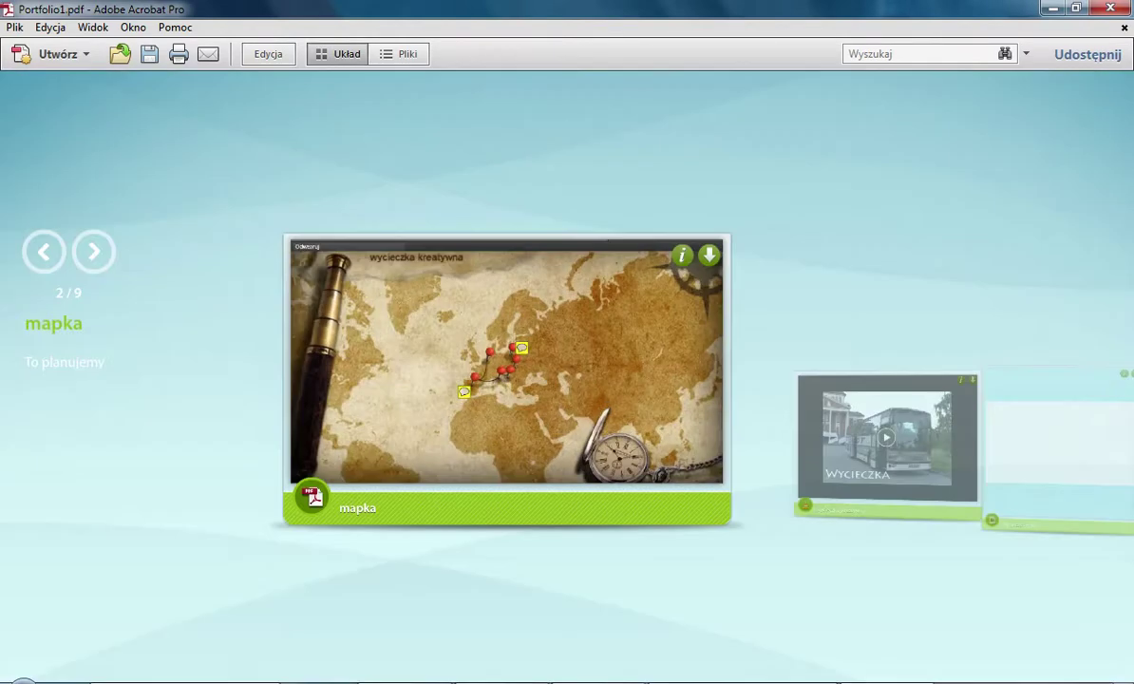
pyautogui.click(861, 420)
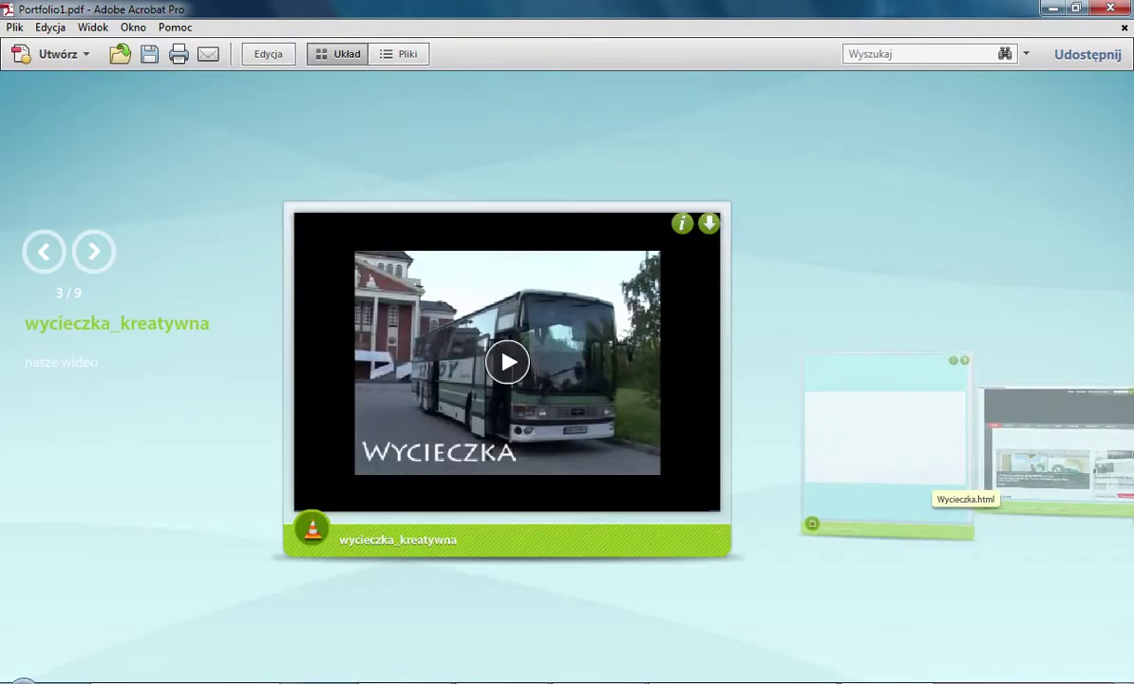
pyautogui.press('Return')
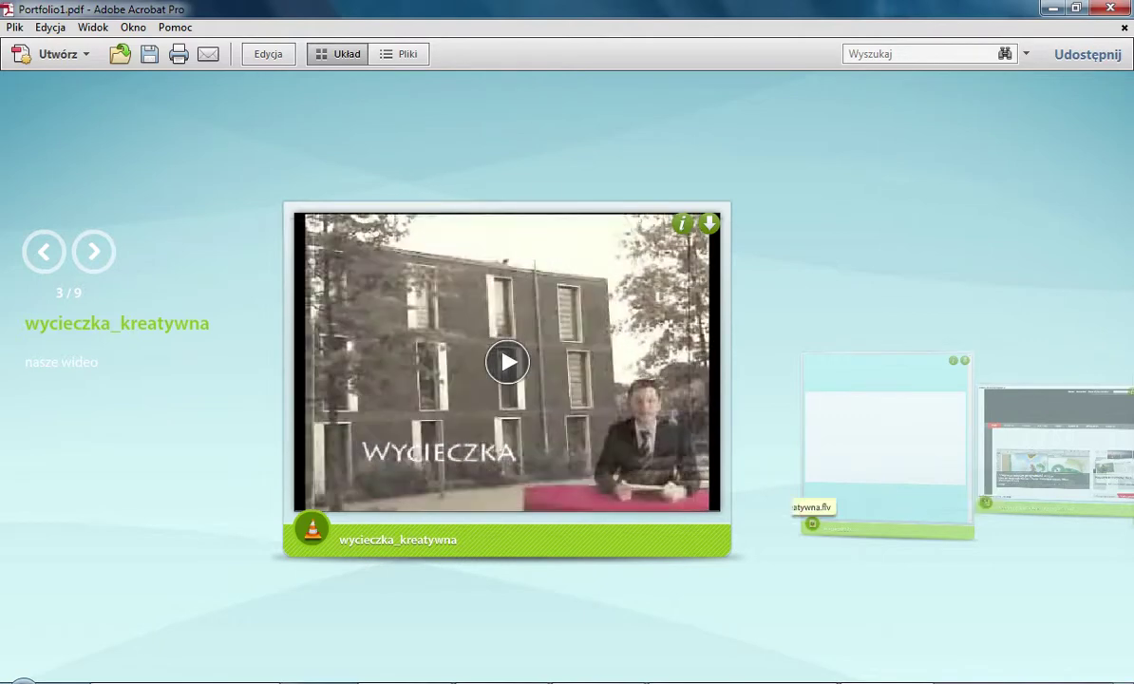
# View the Wycieczka.html item enlarged and page through the Kreatywny Bazar PDF in the portfolio preview.
pyautogui.press('Right')
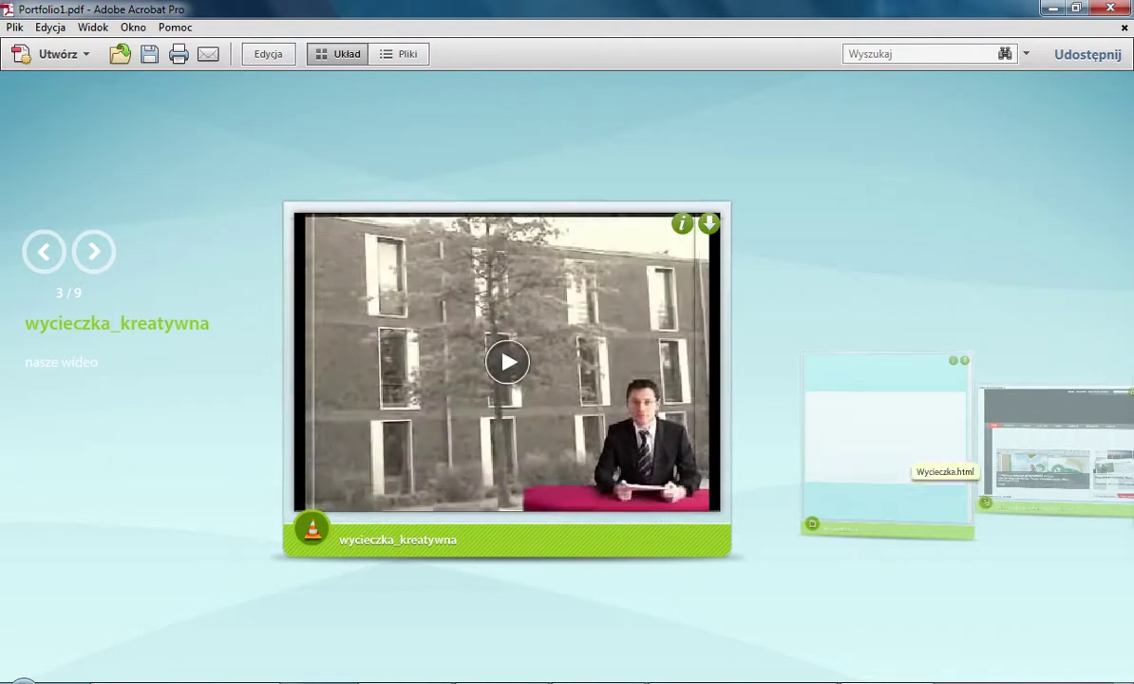
pyautogui.press('Return')
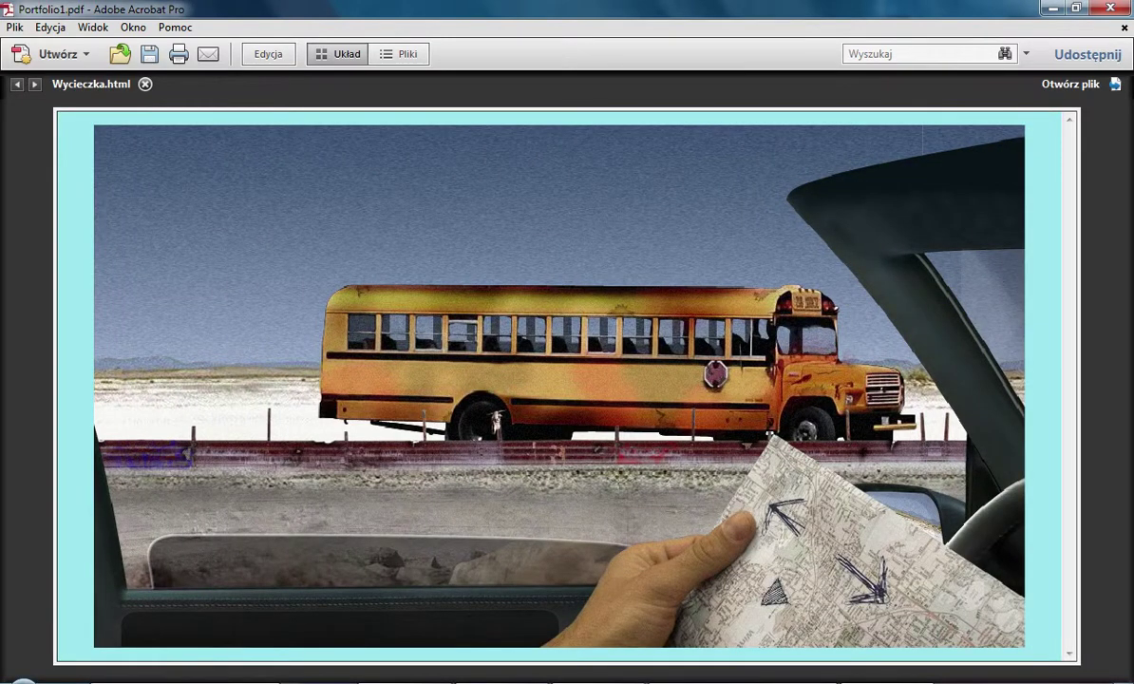
pyautogui.press('Escape')
pyautogui.press('Right')
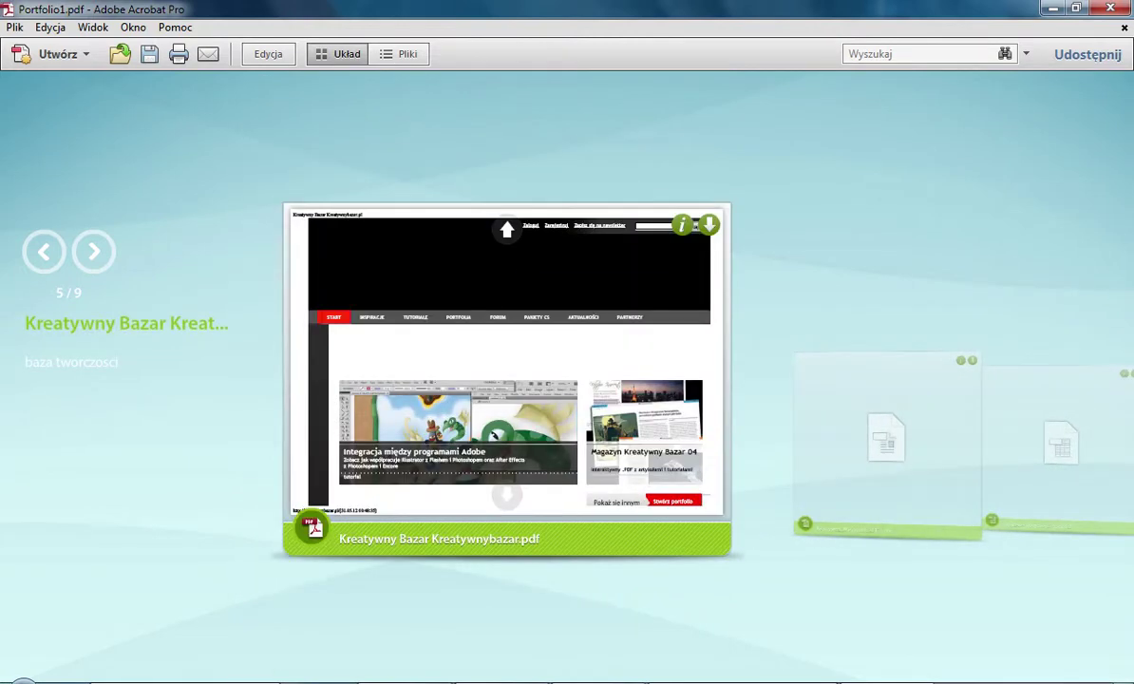
pyautogui.click(506, 494)
pyautogui.click(506, 493)
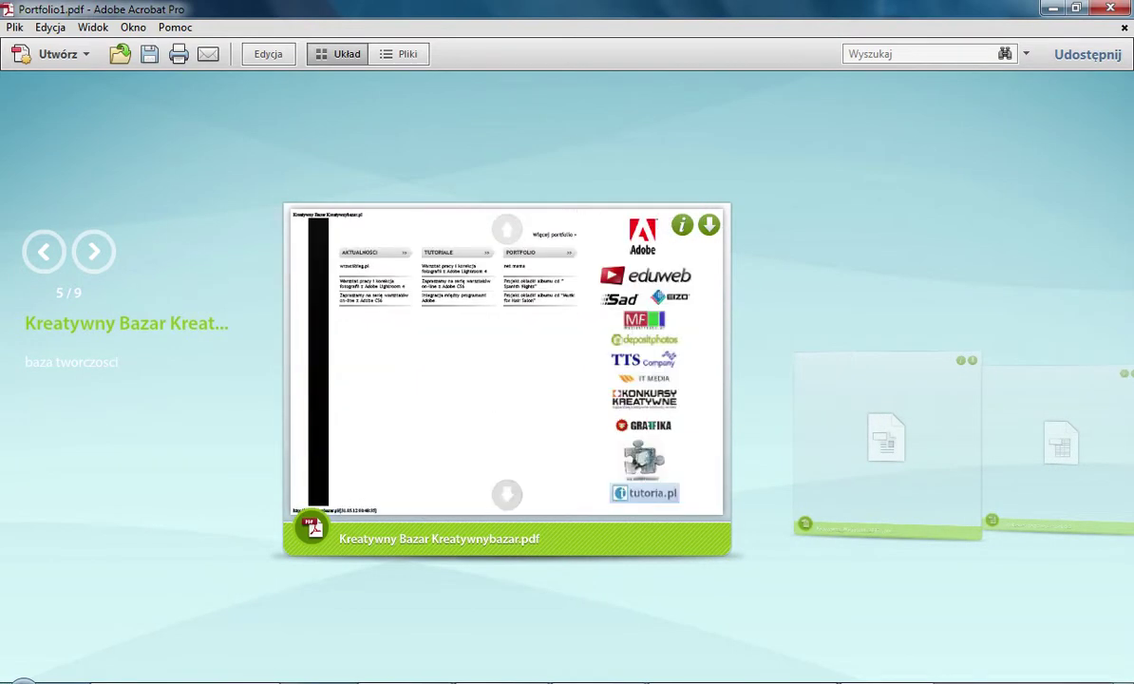
# Browse on through the document, spreadsheet and form items to the nasze fotki folder.
pyautogui.click(910, 467)
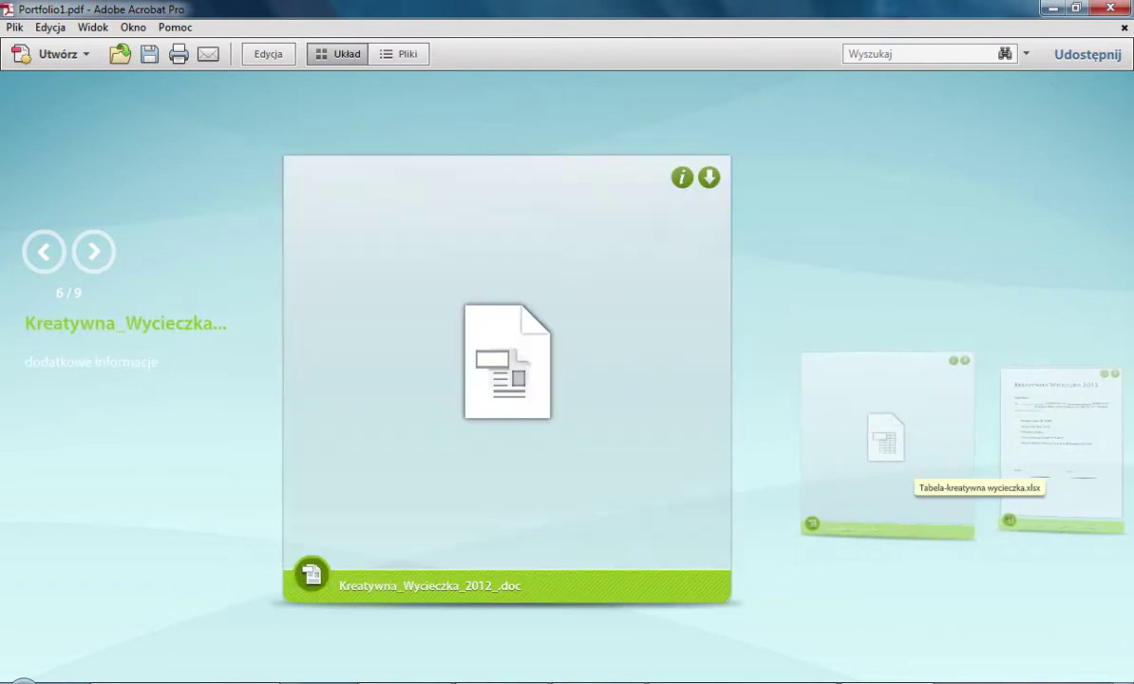
pyautogui.press('Right')
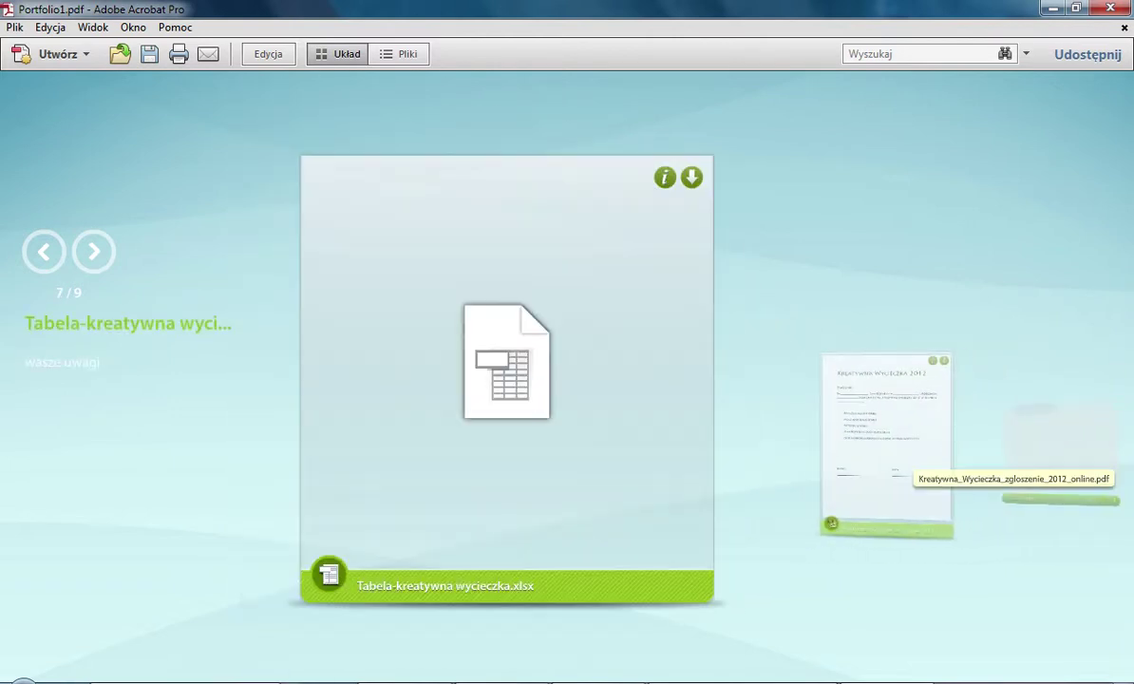
pyautogui.press('Right')
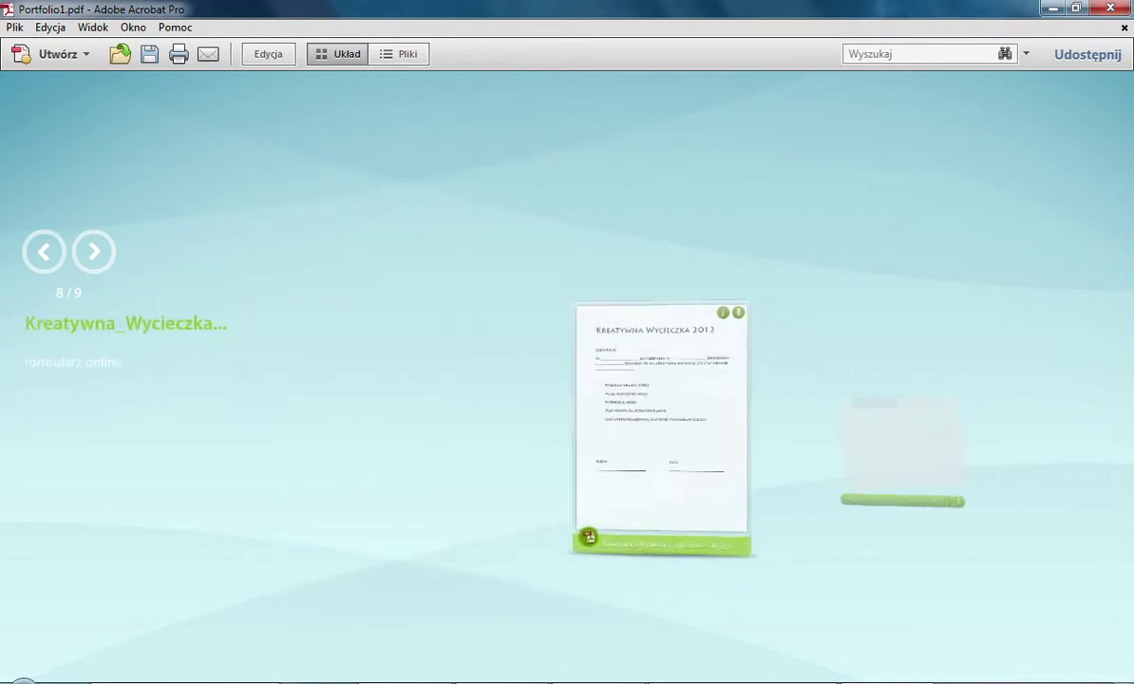
pyautogui.press('Right')
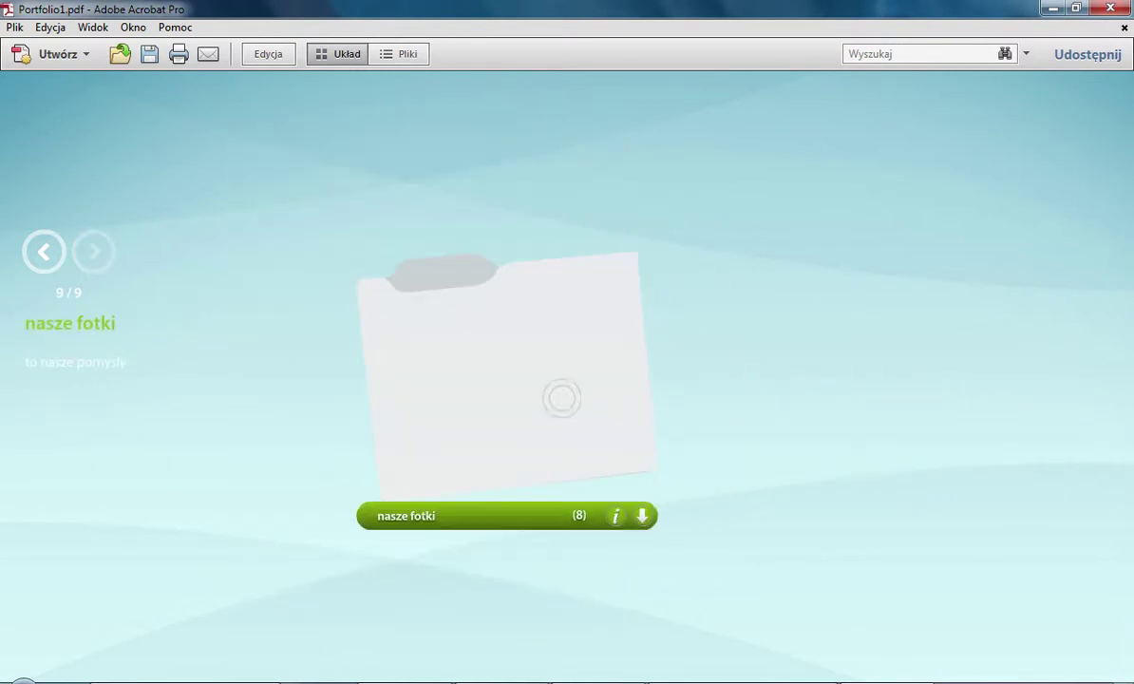
# Open the nasze fotki folder, view its photos enlarged starting with IMG_4711.jpg, and close the folder again.
pyautogui.doubleClick(495, 363)
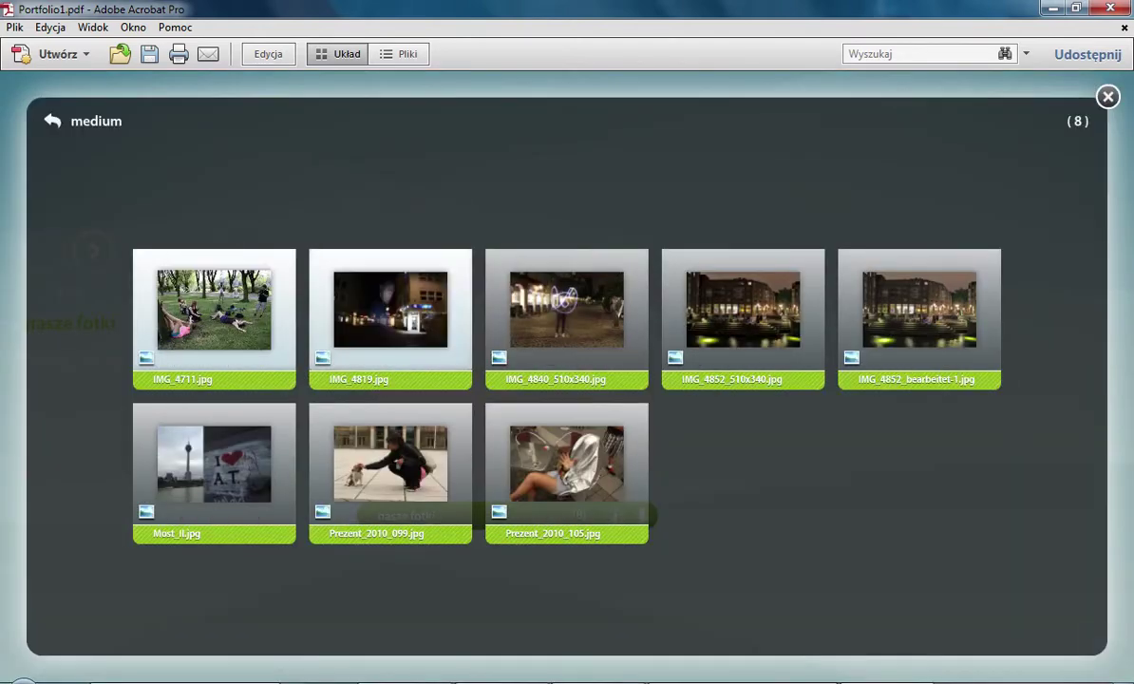
pyautogui.doubleClick(204, 292)
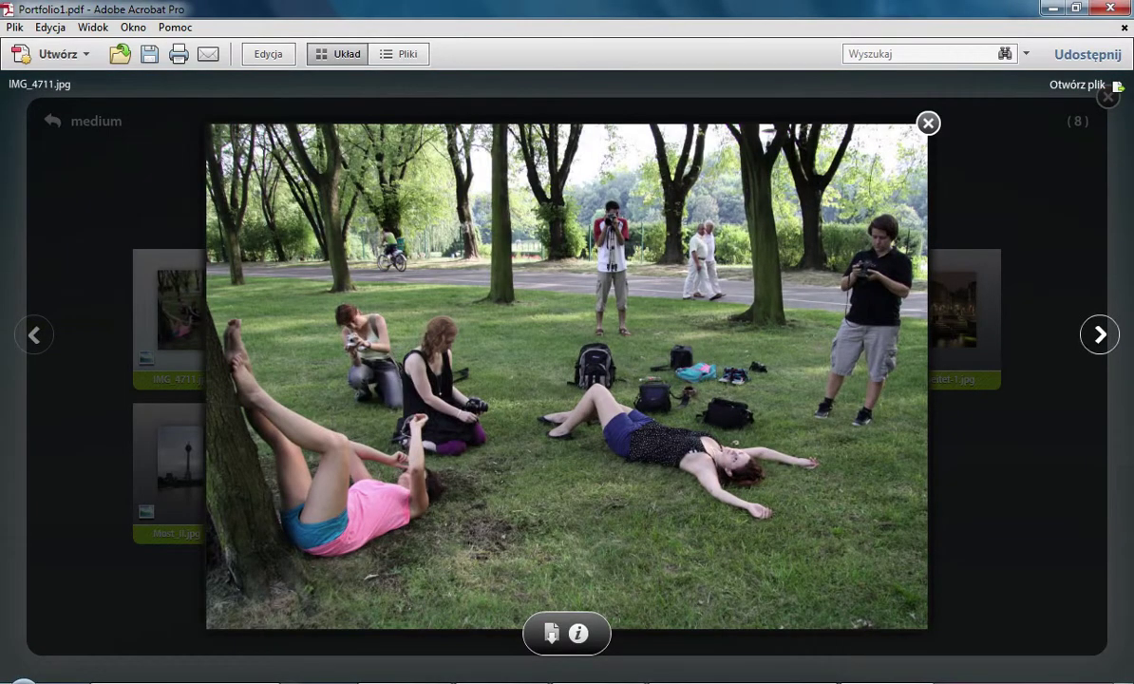
pyautogui.press('Right')
pyautogui.press('Right')
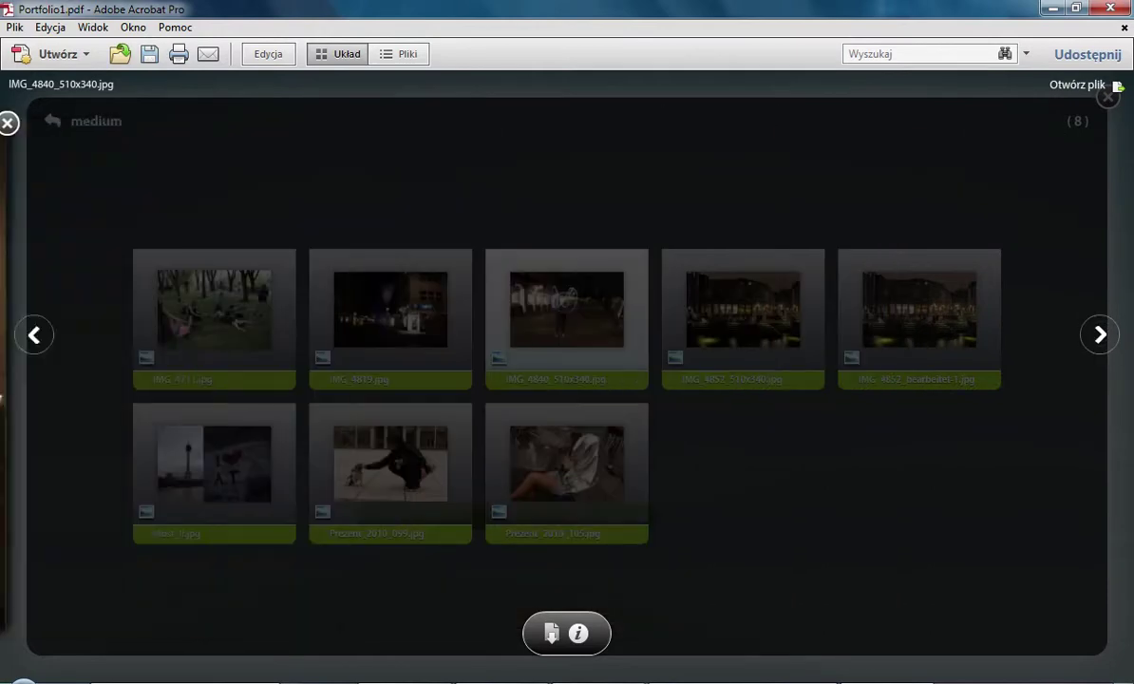
pyautogui.press('Escape')
pyautogui.press('Escape')
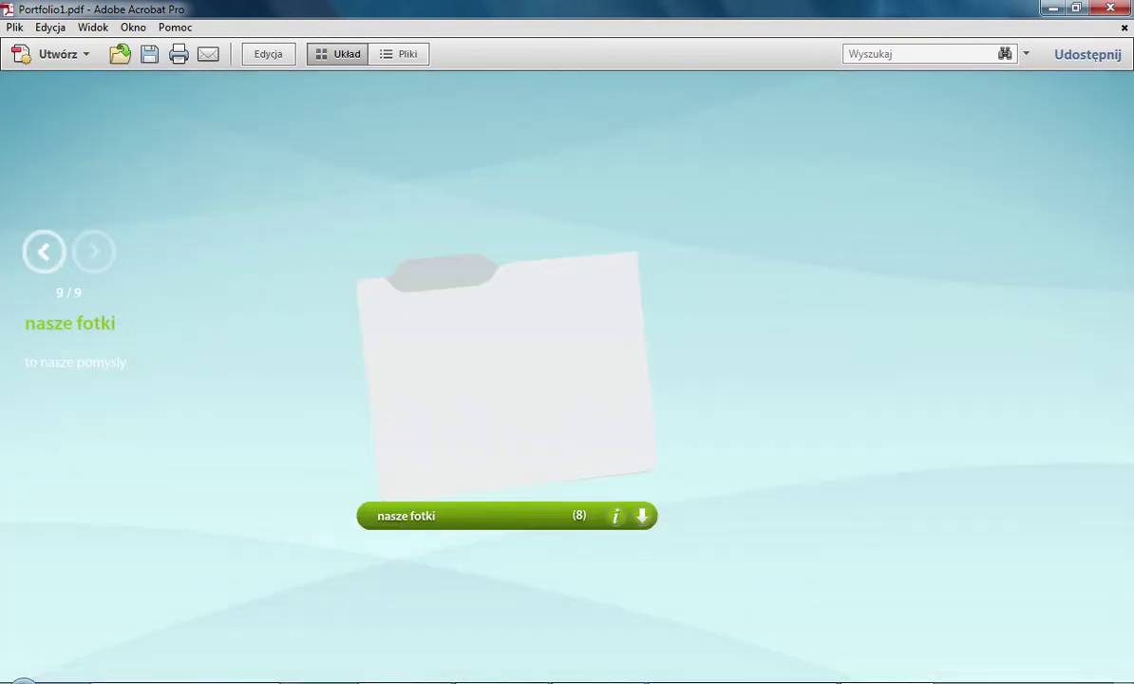
# Return to editing the portfolio, try the Czysty, Biuro techniczne and Półprzezroczysty visual themes, and apply Nowoczesny.
pyautogui.click(249, 53)
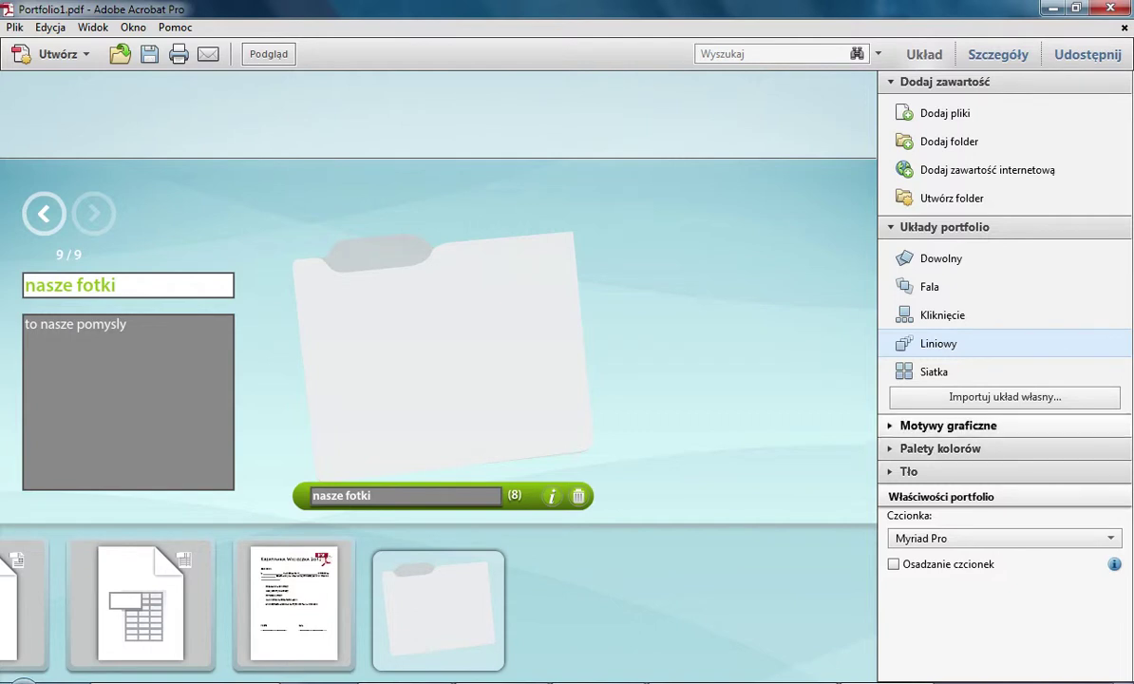
pyautogui.click(950, 424)
pyautogui.click(924, 419)
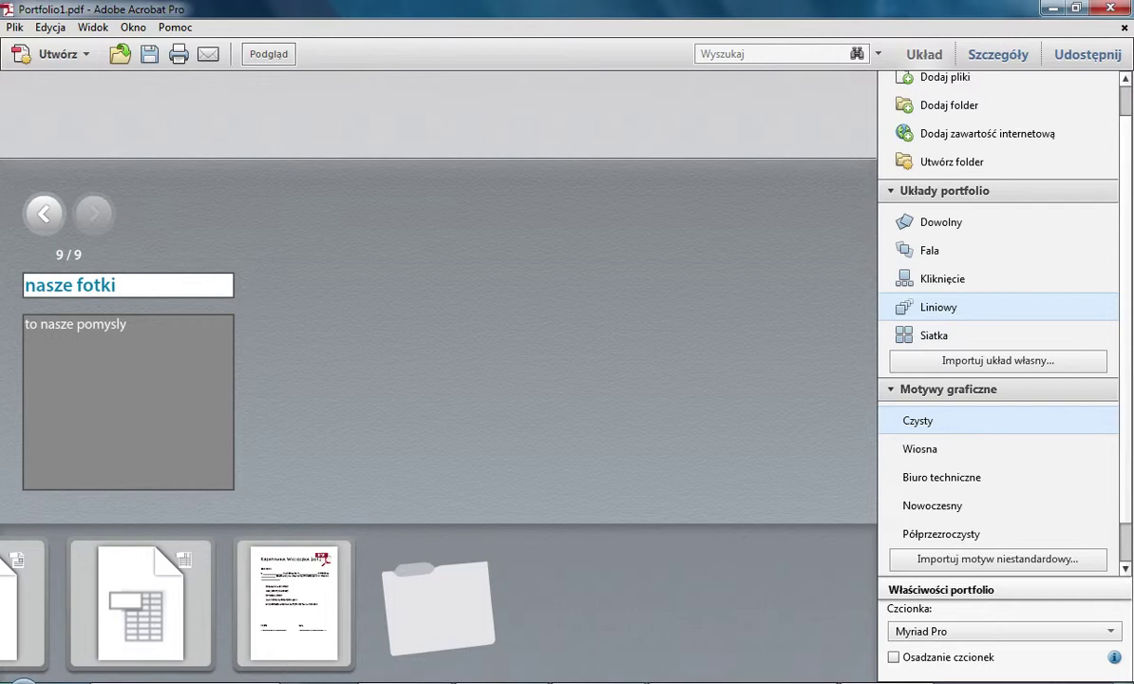
pyautogui.click(941, 477)
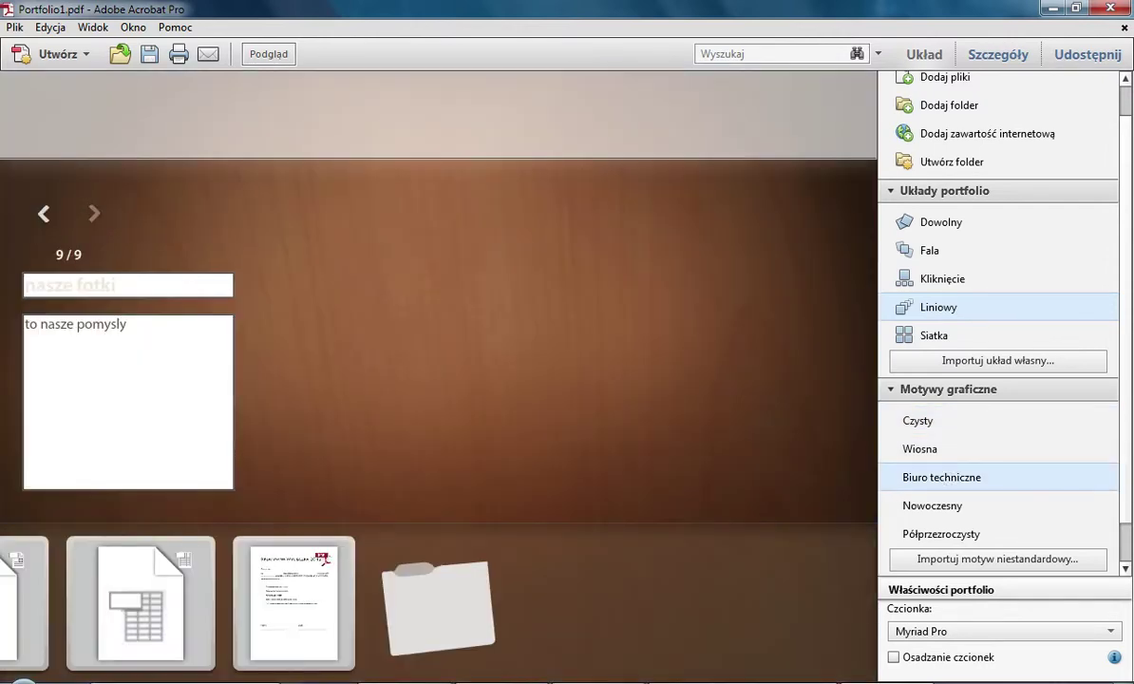
pyautogui.click(954, 504)
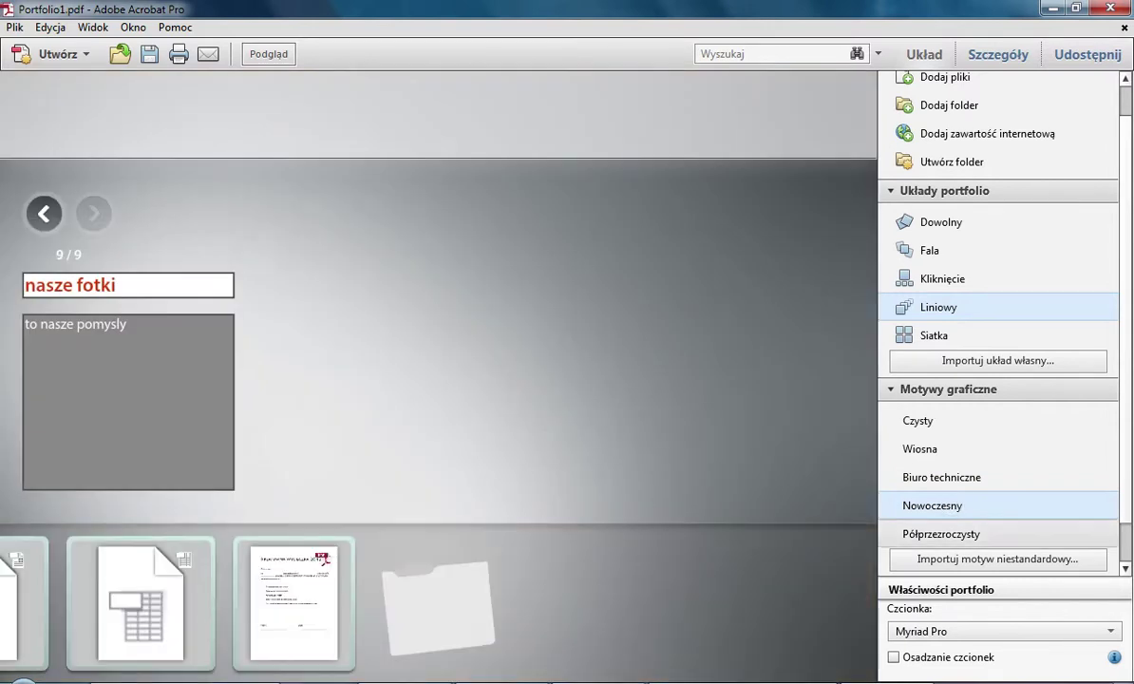
pyautogui.click(940, 533)
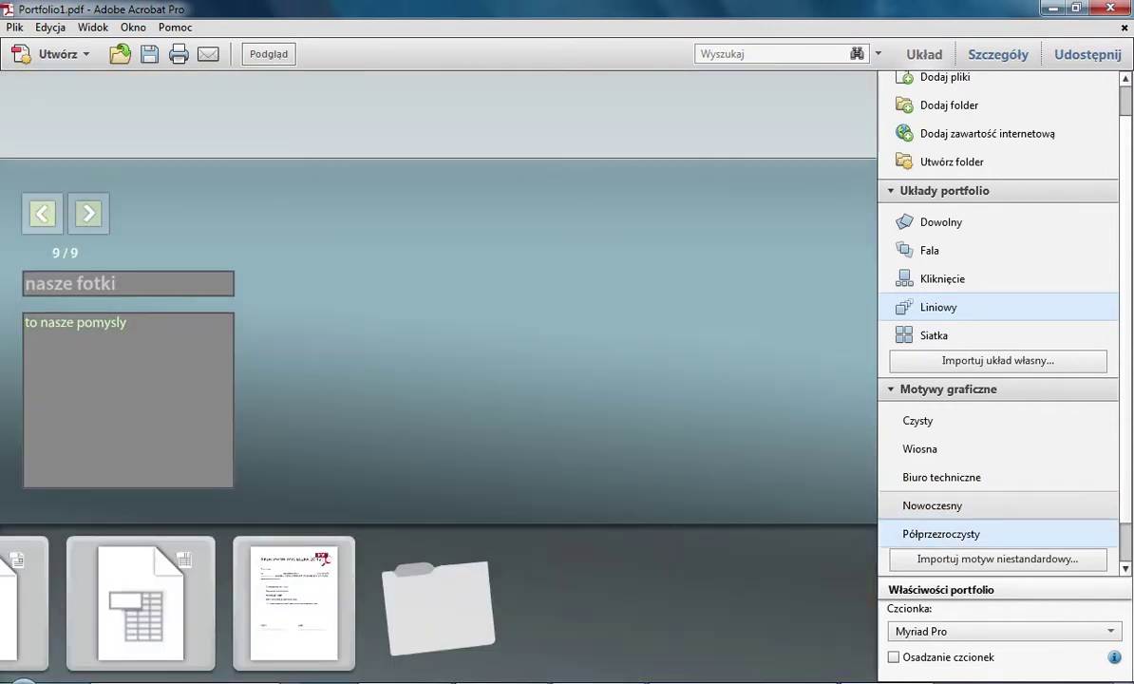
pyautogui.click(932, 505)
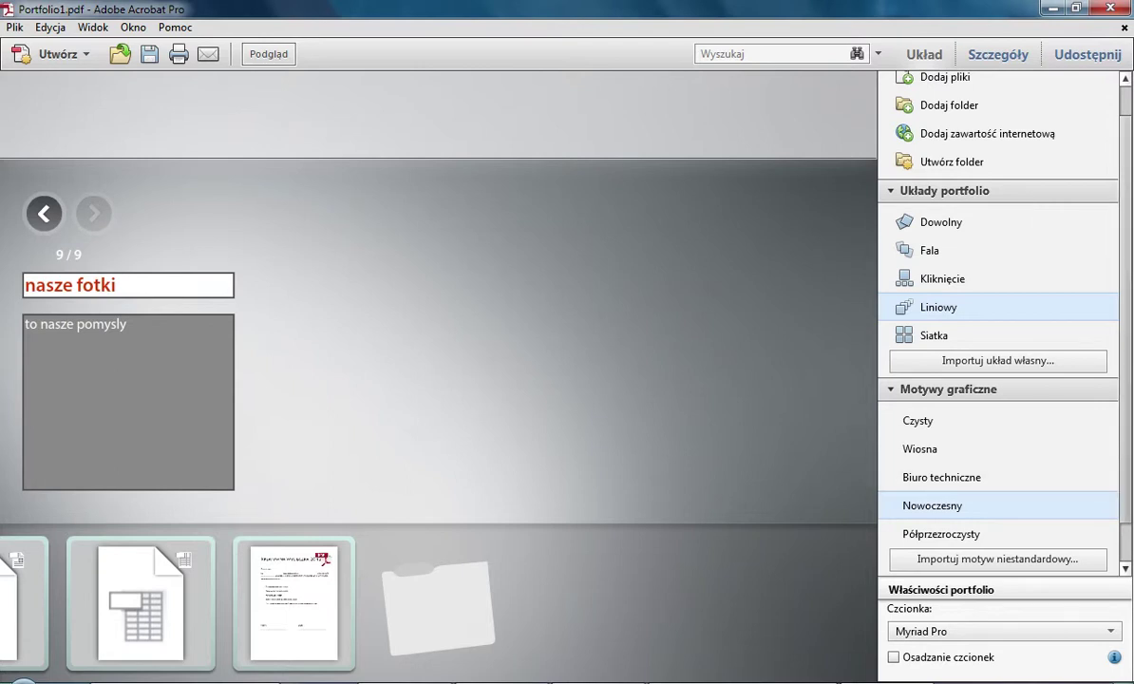
# Set Prezent_2010_064.JPG from the katalog folder as the portfolio's background image.
pyautogui.scroll(-1, 997, 323)
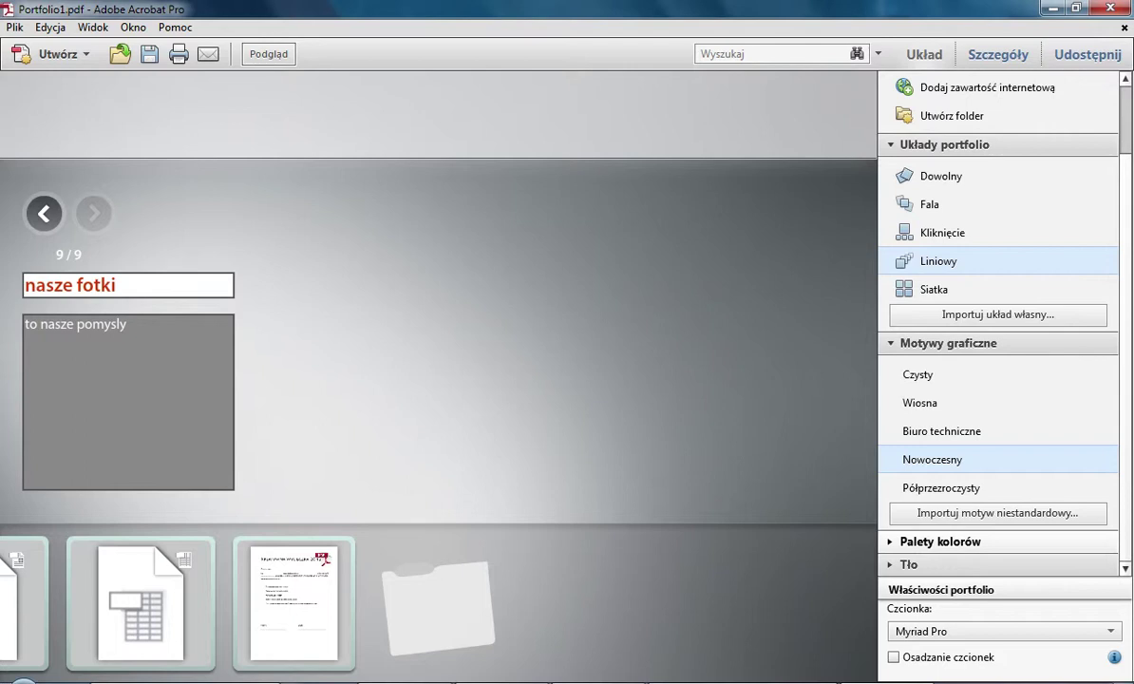
pyautogui.click(909, 564)
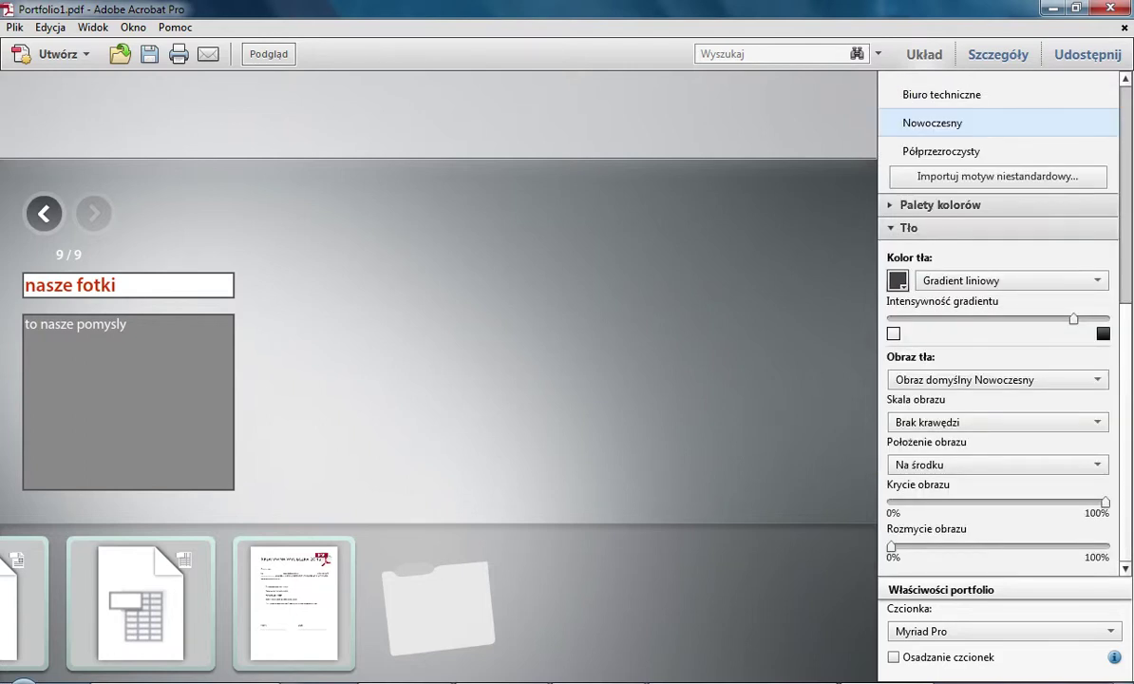
pyautogui.click(997, 379)
pyautogui.click(975, 399)
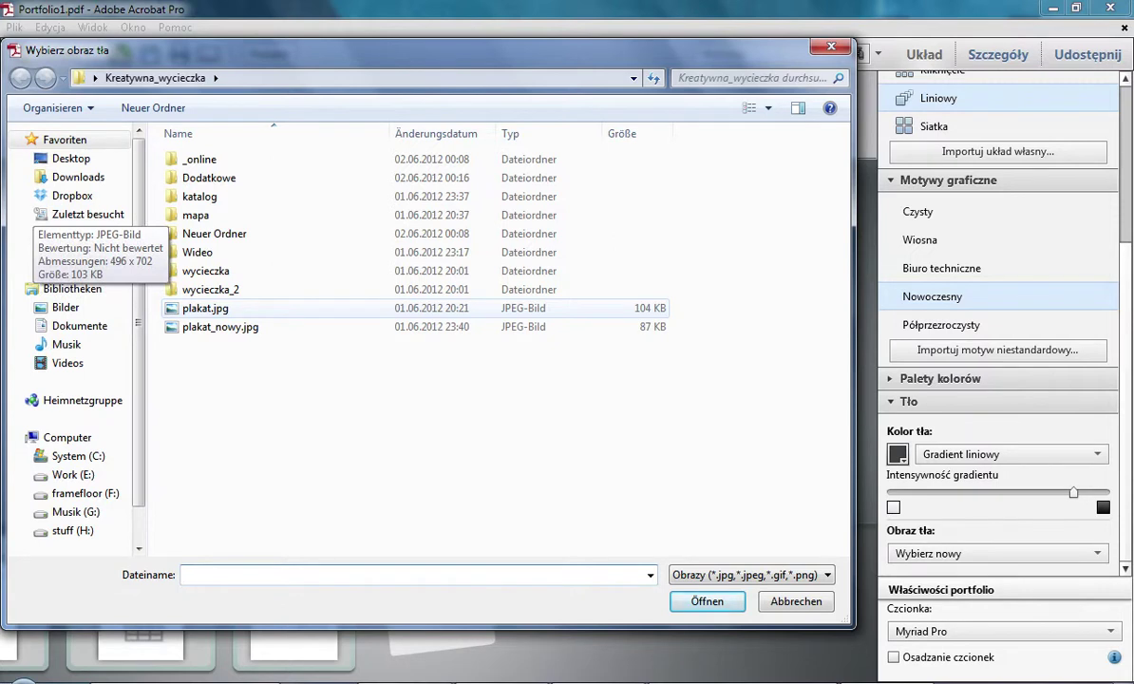
pyautogui.click(205, 308)
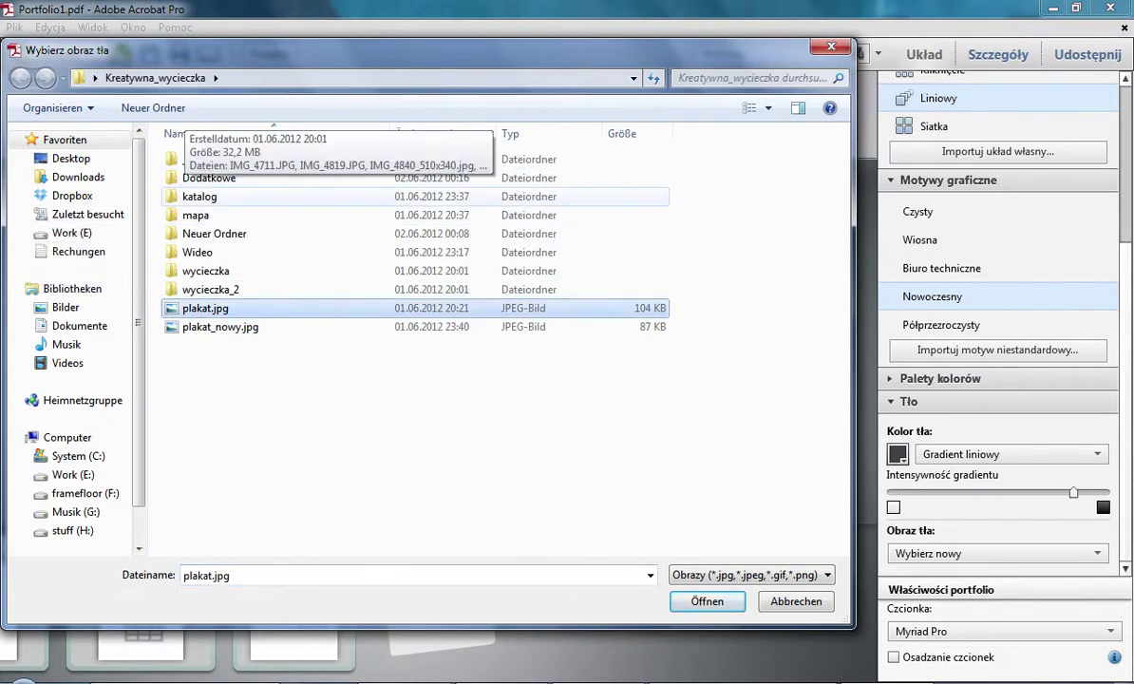
pyautogui.doubleClick(199, 196)
pyautogui.click(712, 147)
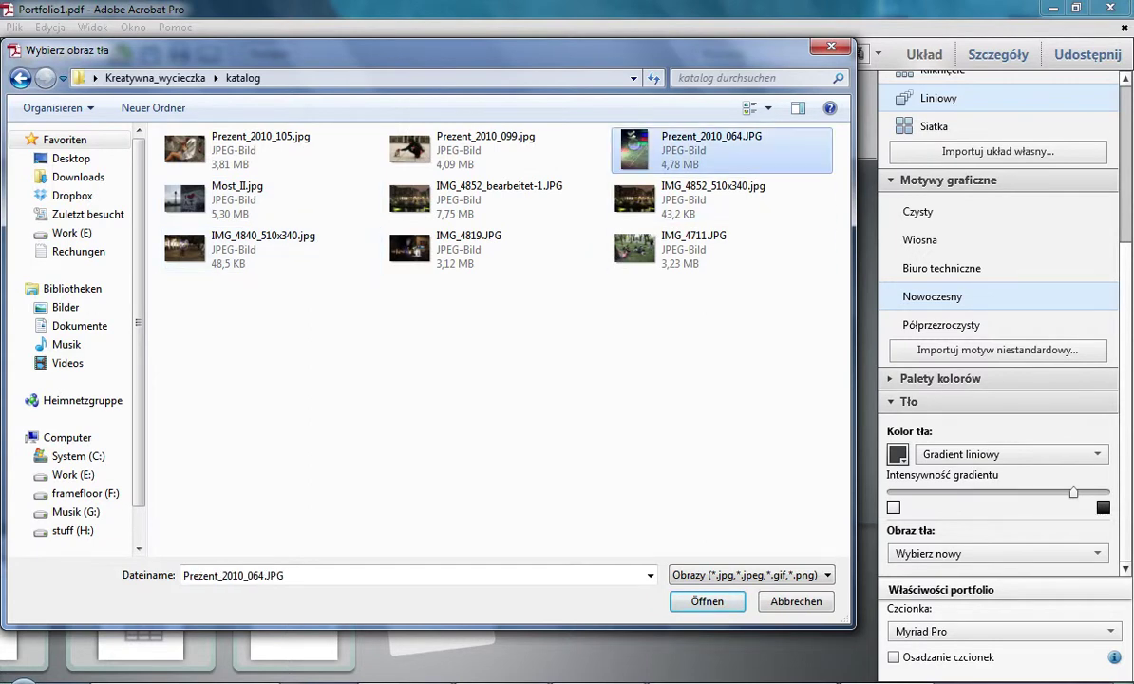
pyautogui.moveTo(427, 50); pyautogui.dragTo(461, 70)
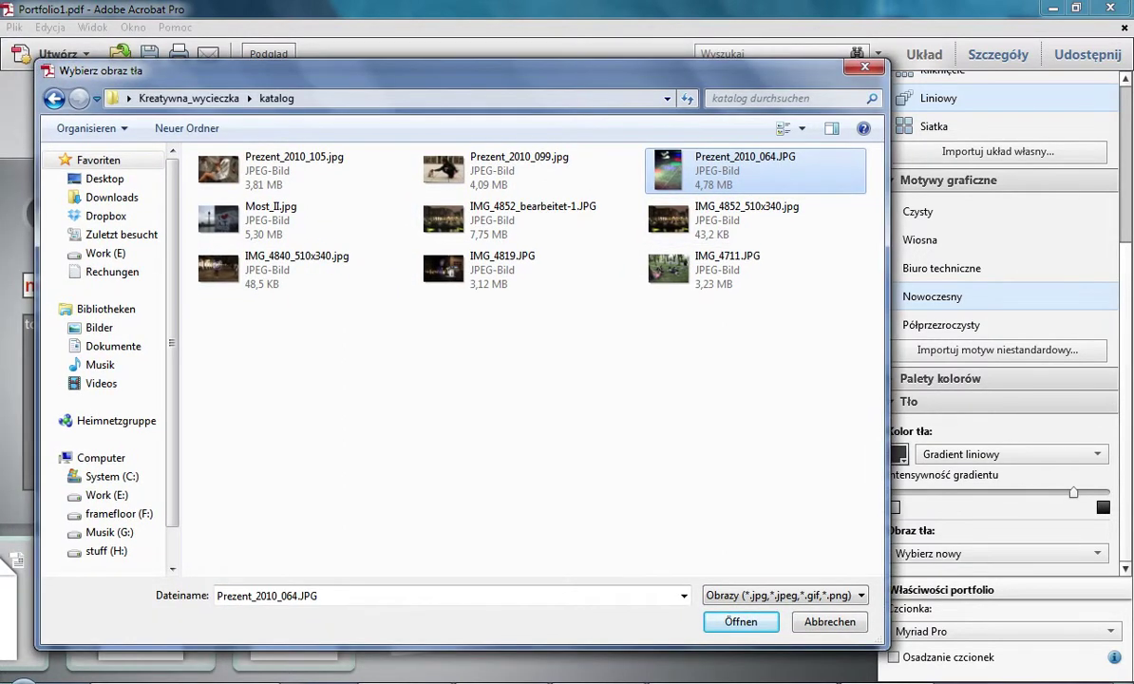
pyautogui.press('Return')
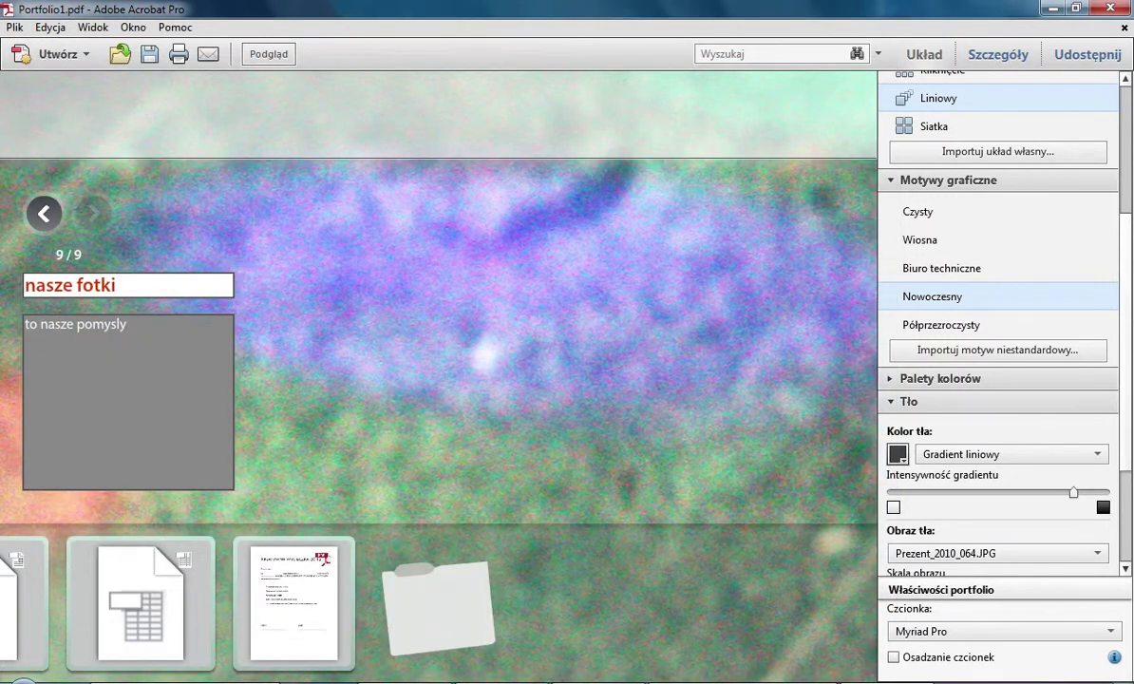
# Set the background image's scale to Brak krawędzi and its position to Lewy górny róg.
pyautogui.moveTo(1126, 342); pyautogui.dragTo(1126, 415)
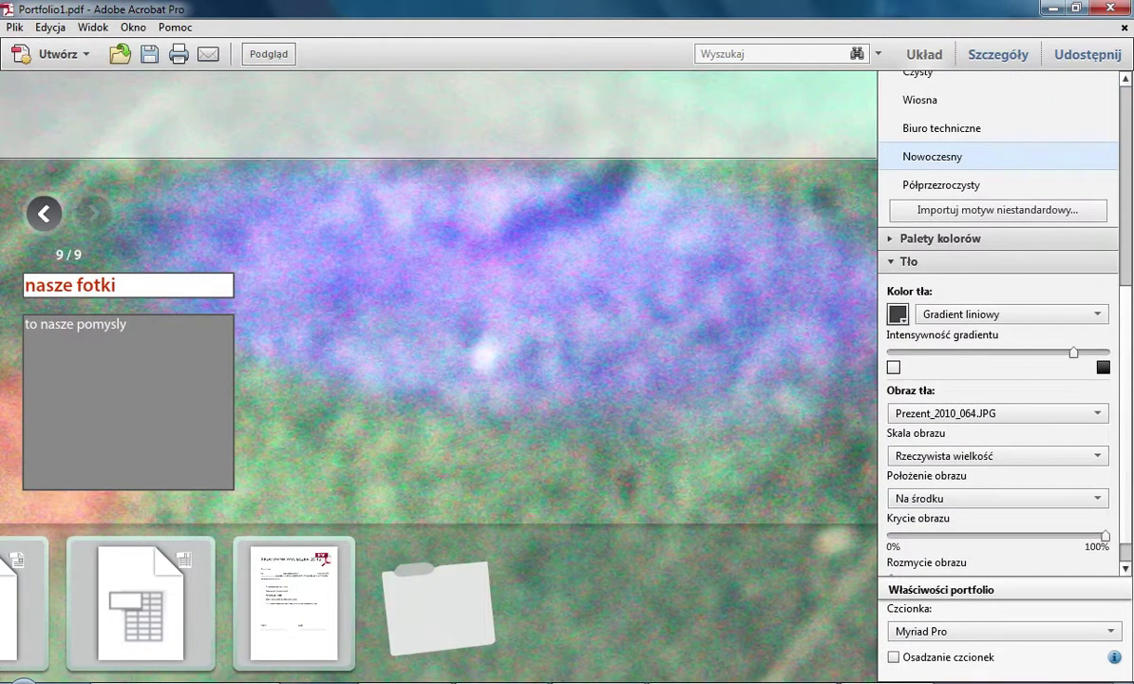
pyautogui.click(997, 456)
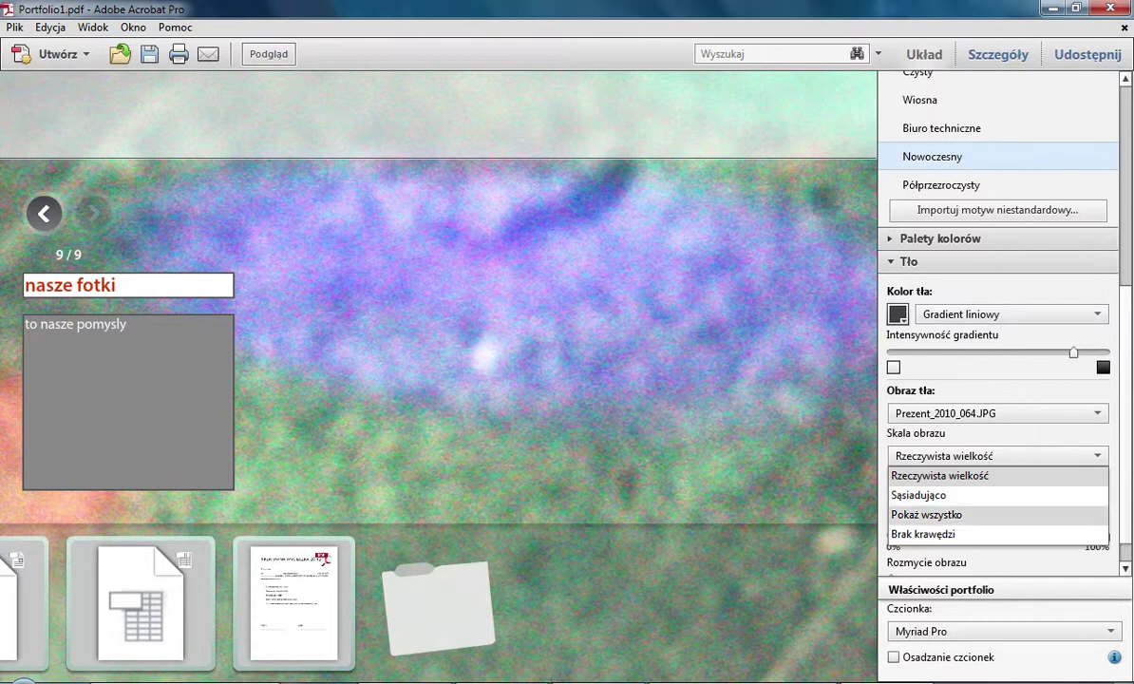
pyautogui.click(926, 513)
pyautogui.click(997, 456)
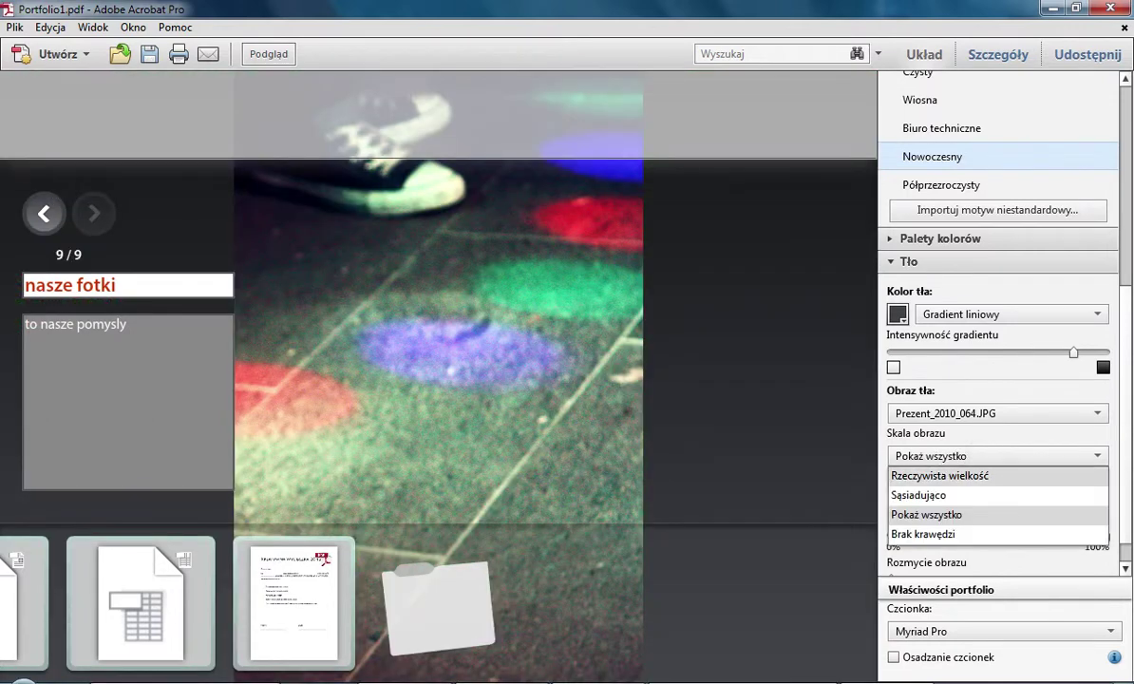
pyautogui.click(940, 472)
pyautogui.click(950, 498)
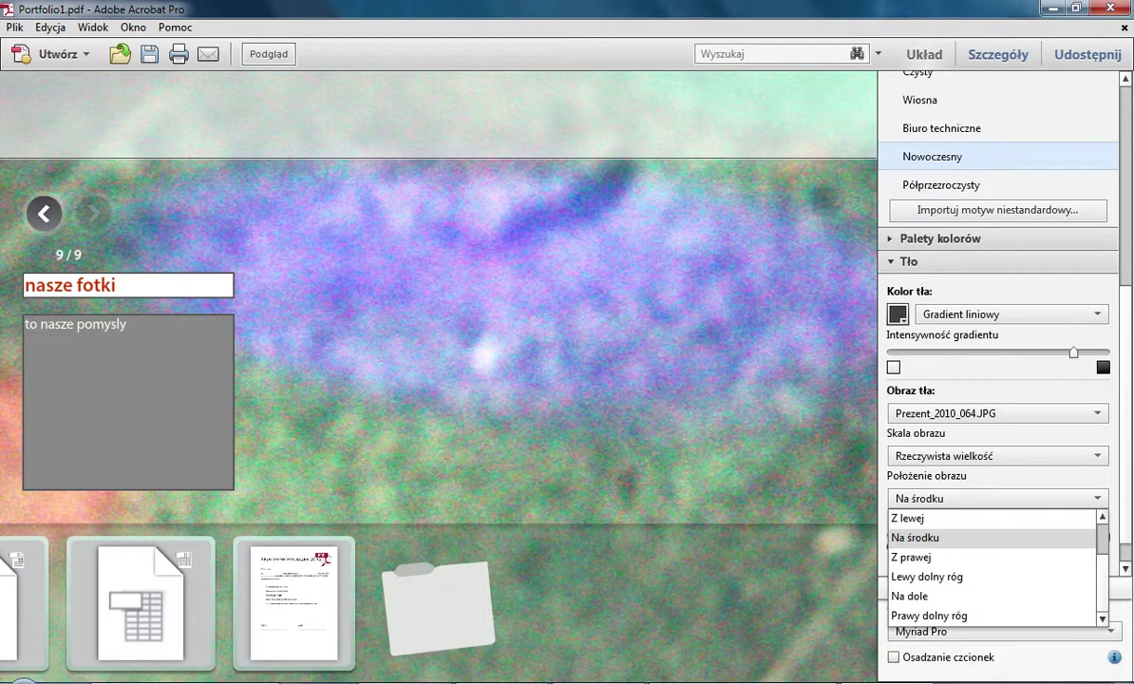
pyautogui.scroll(1, 992, 565)
pyautogui.click(926, 518)
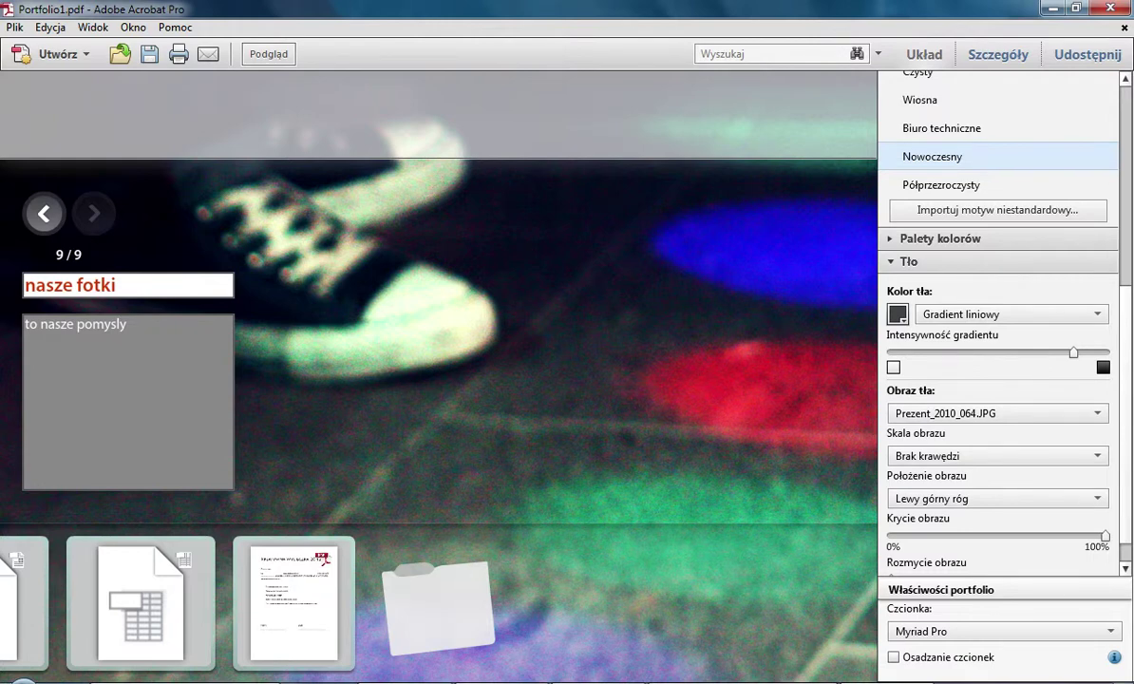
# Lower the background image's opacity to about a third and set its blur to 51%.
pyautogui.moveTo(1104, 535); pyautogui.dragTo(973, 535)
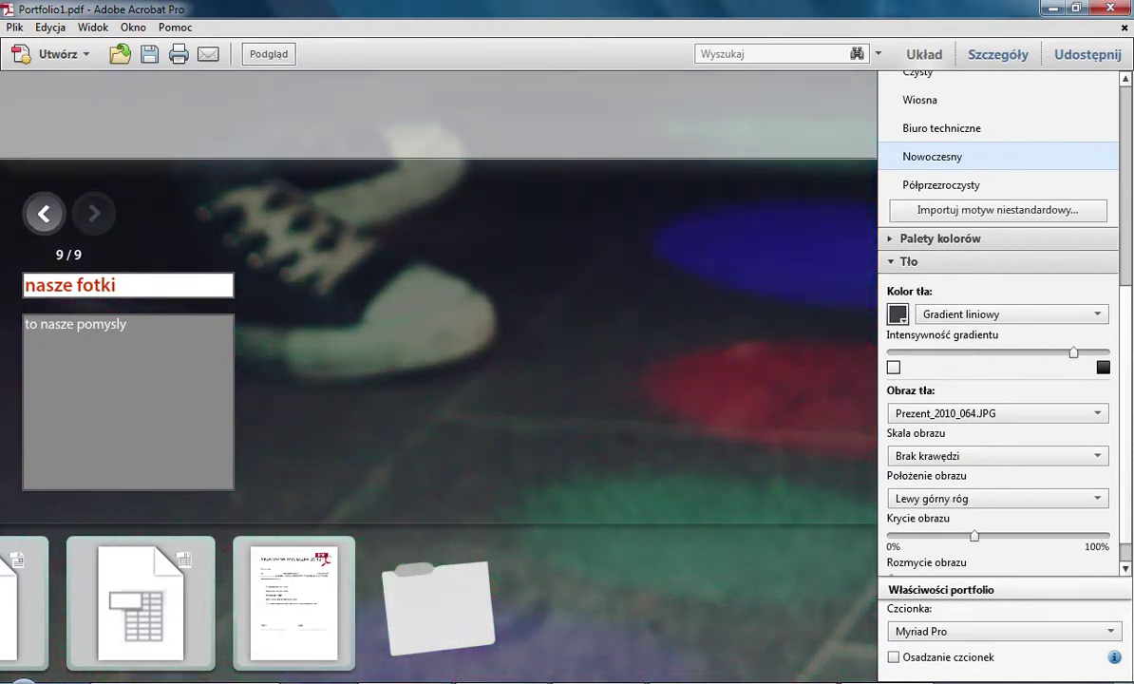
pyautogui.scroll(-1, 973, 534)
pyautogui.moveTo(891, 547); pyautogui.dragTo(999, 547)
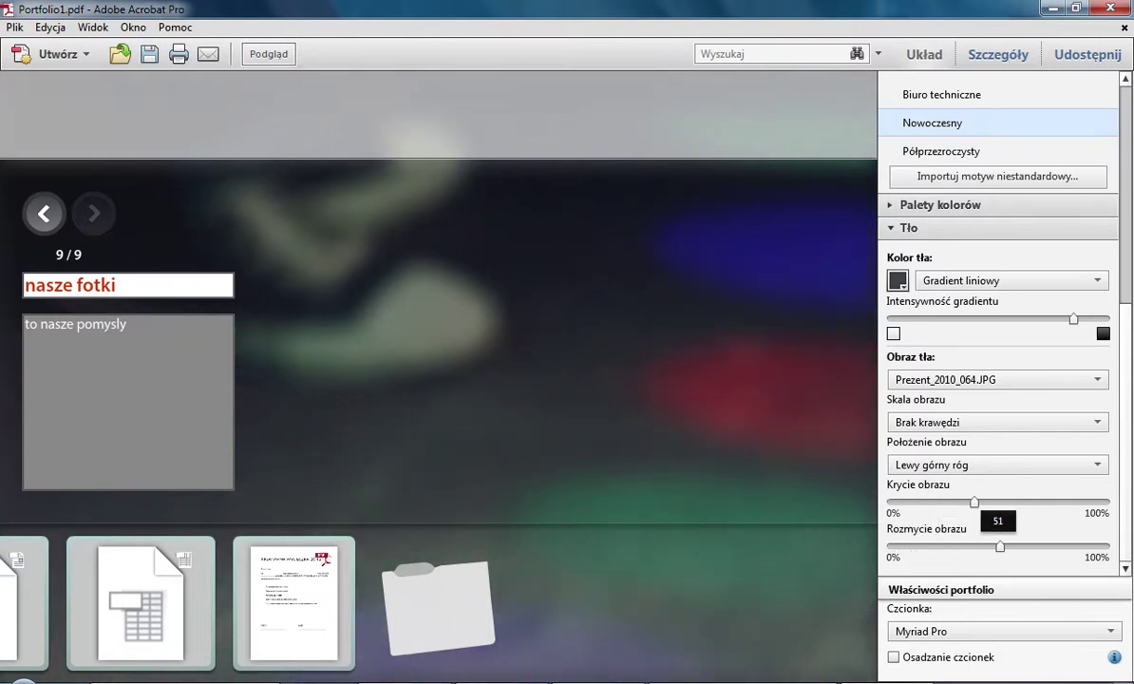
pyautogui.moveTo(973, 502)
pyautogui.mouseDown()
pyautogui.moveTo(939, 501)
pyautogui.moveTo(961, 502)
pyautogui.mouseUp()
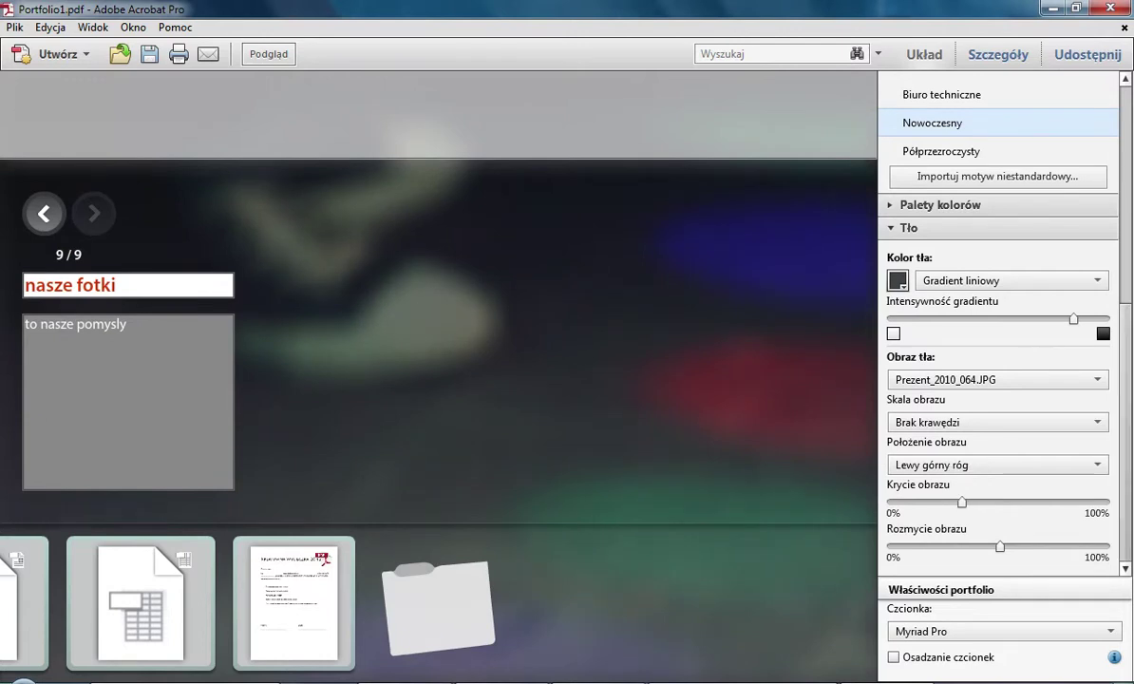
# Apply the Półprzezroczysty visual theme and set Prezent_2010_064.JPG as the portfolio's background image again.
pyautogui.scroll(4, 998, 323)
pyautogui.click(941, 330)
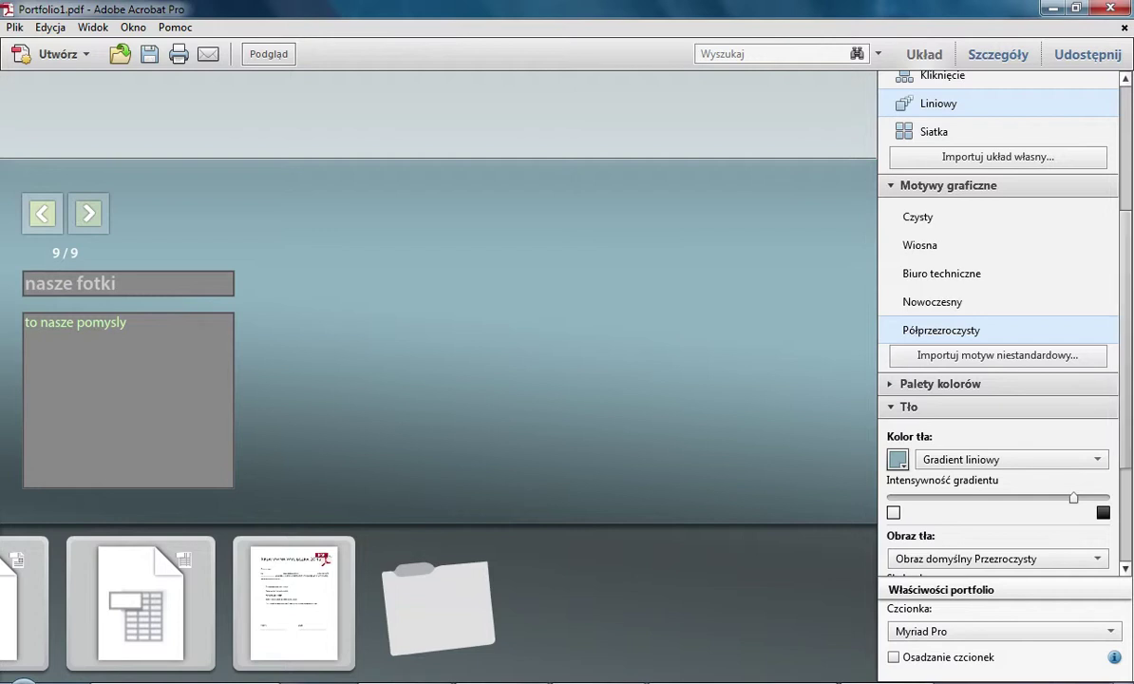
pyautogui.scroll(-4, 994, 378)
pyautogui.click(993, 378)
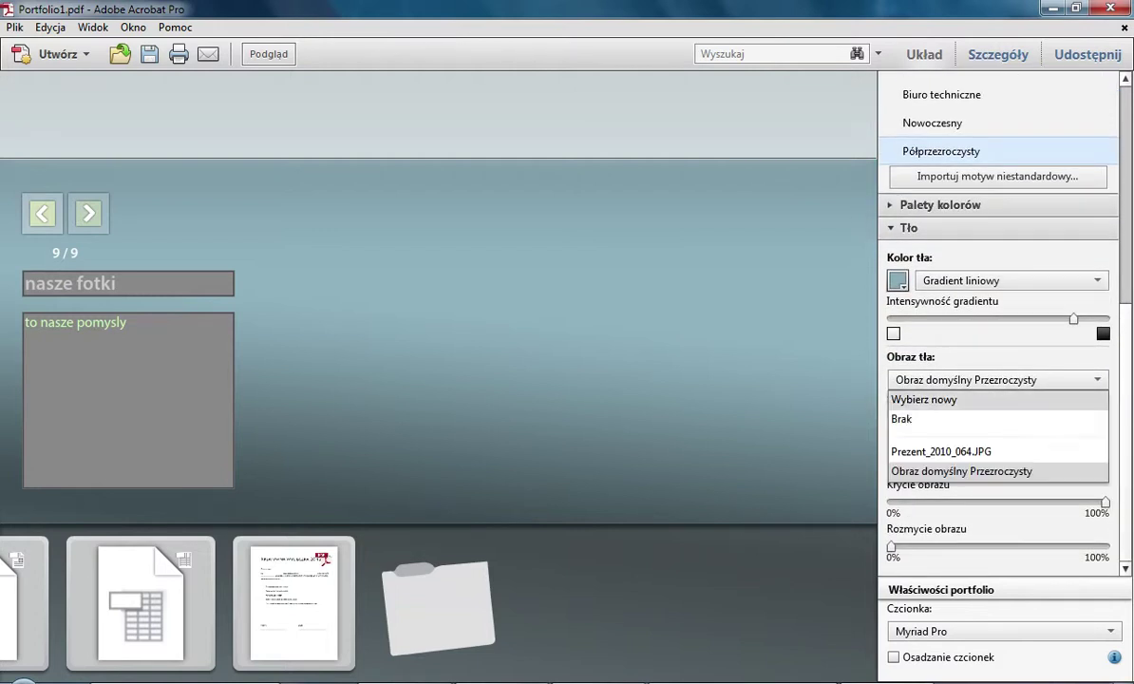
pyautogui.click(950, 422)
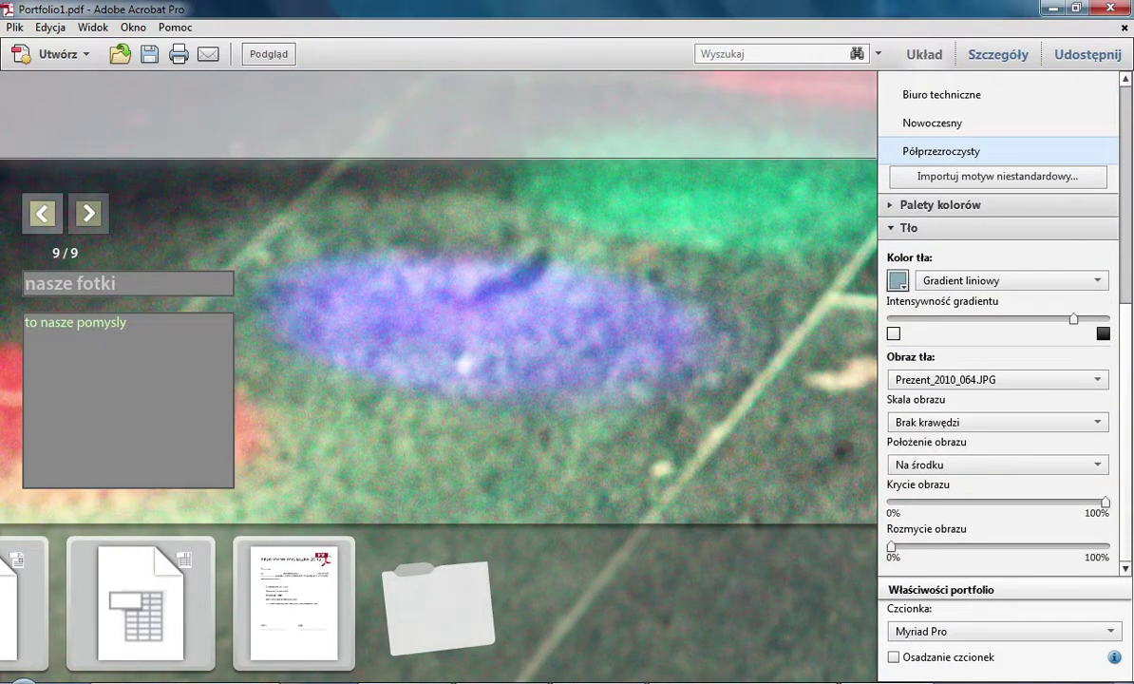
# Position the background image at Lewy górny róg and soften it with about 37% opacity and about 45% blur.
pyautogui.click(996, 465)
pyautogui.scroll(3, 949, 522)
pyautogui.click(940, 481)
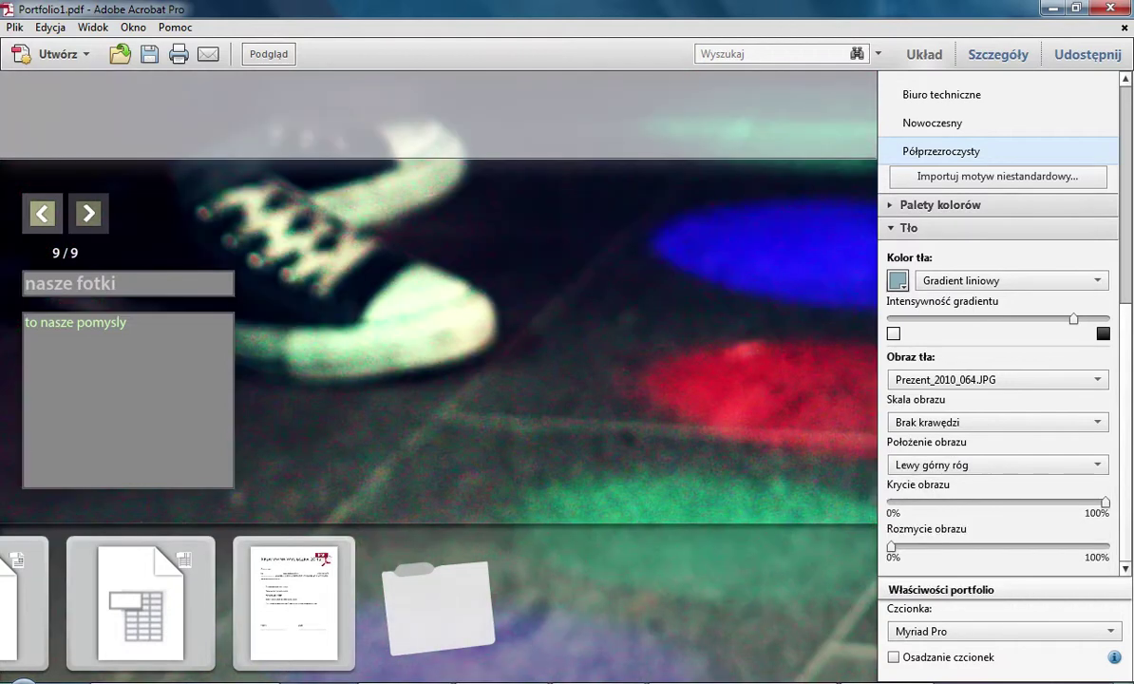
pyautogui.moveTo(1106, 502); pyautogui.dragTo(971, 502)
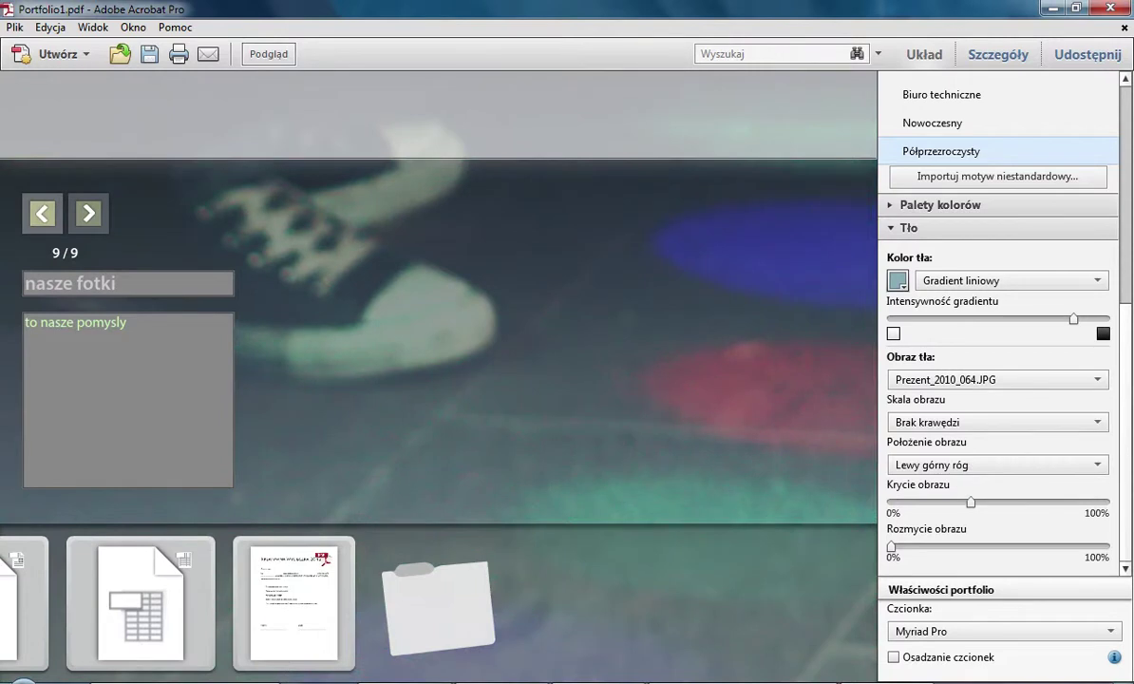
pyautogui.moveTo(891, 546); pyautogui.dragTo(988, 546)
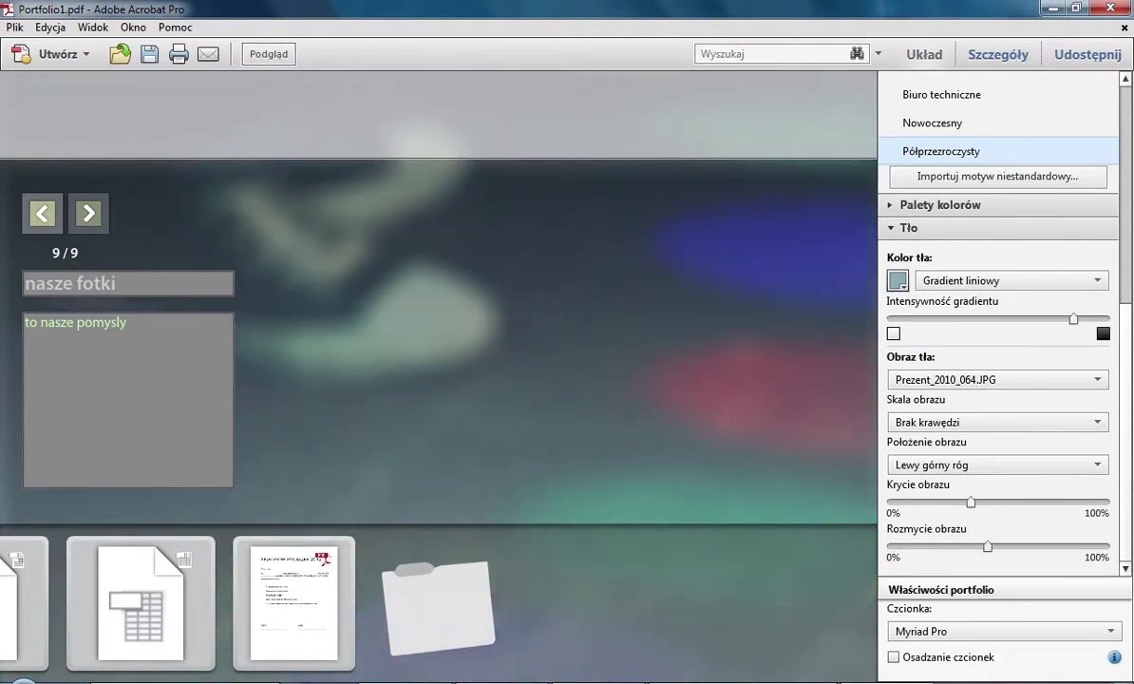
# Preview the restyled portfolio and page back through its items from the nasze fotki folder to the plakat poster.
pyautogui.click(249, 51)
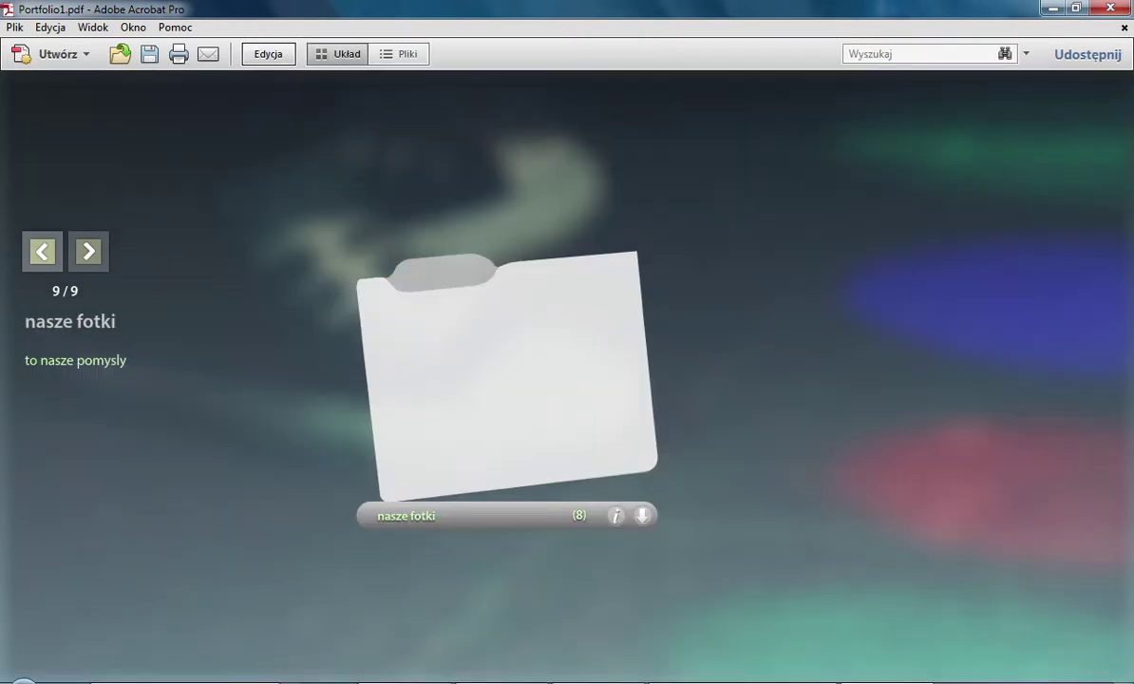
pyautogui.click(42, 251)
pyautogui.click(42, 250)
pyautogui.click(42, 251)
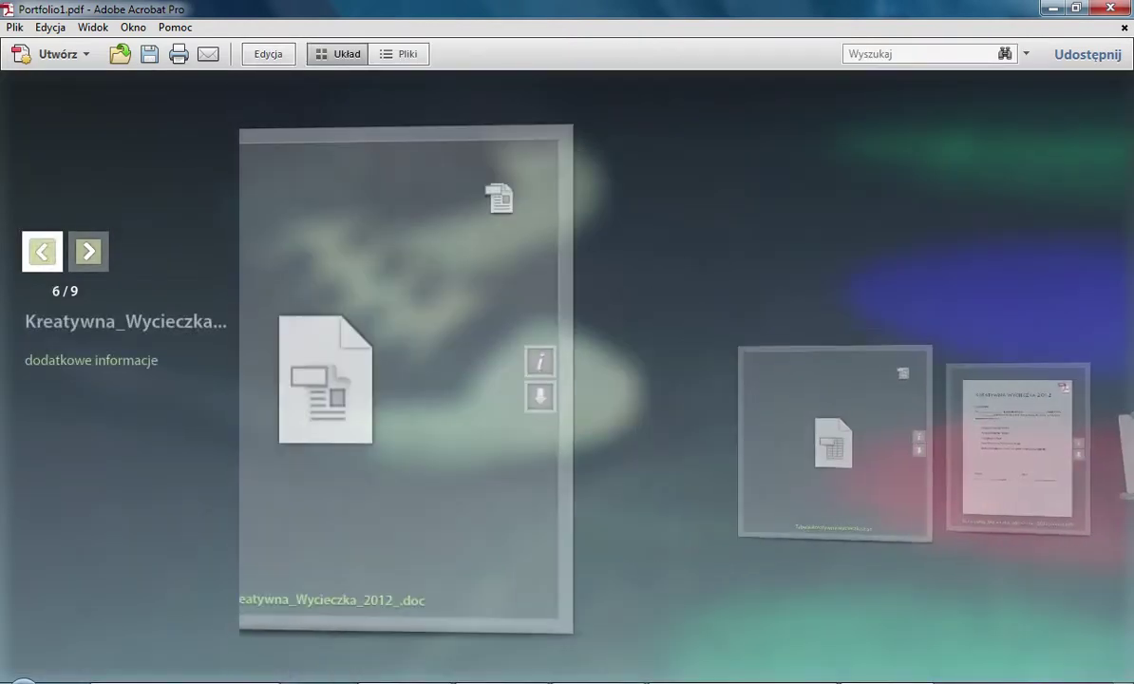
pyautogui.click(42, 250)
pyautogui.click(42, 251)
pyautogui.click(41, 251)
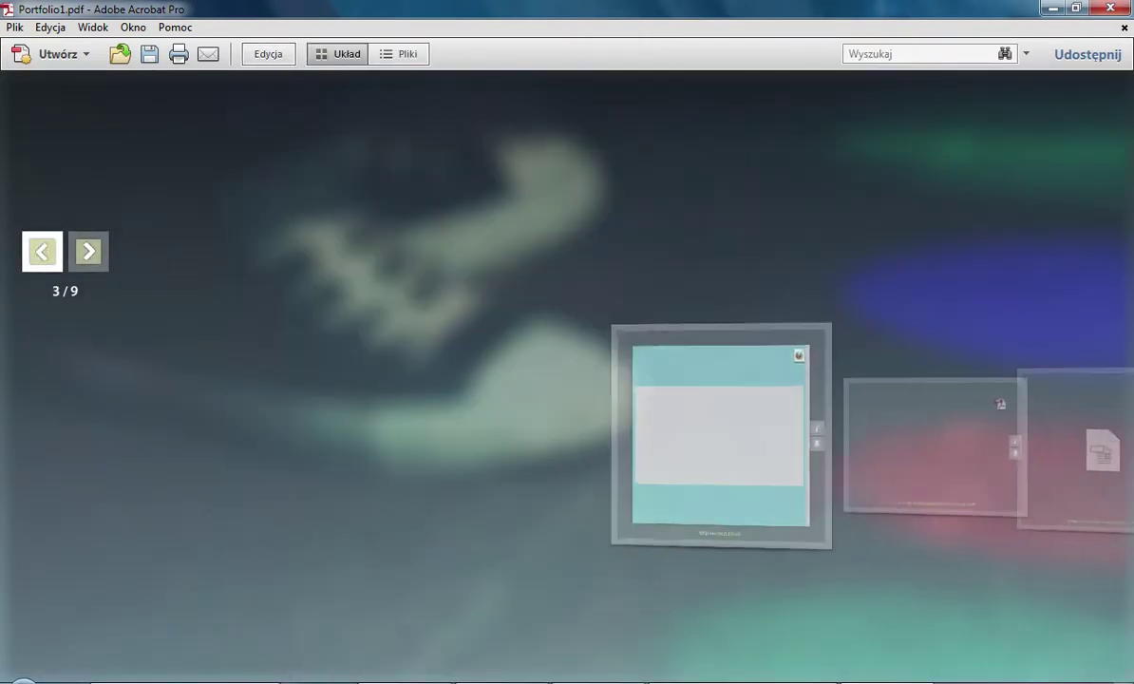
pyautogui.click(42, 250)
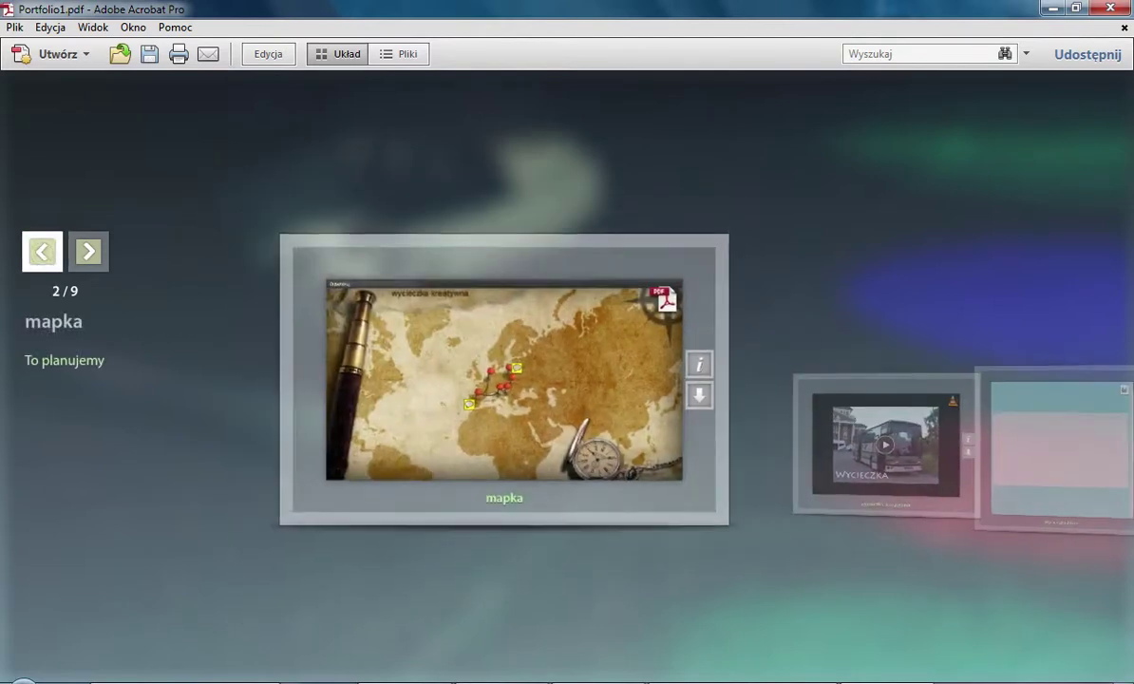
pyautogui.click(42, 250)
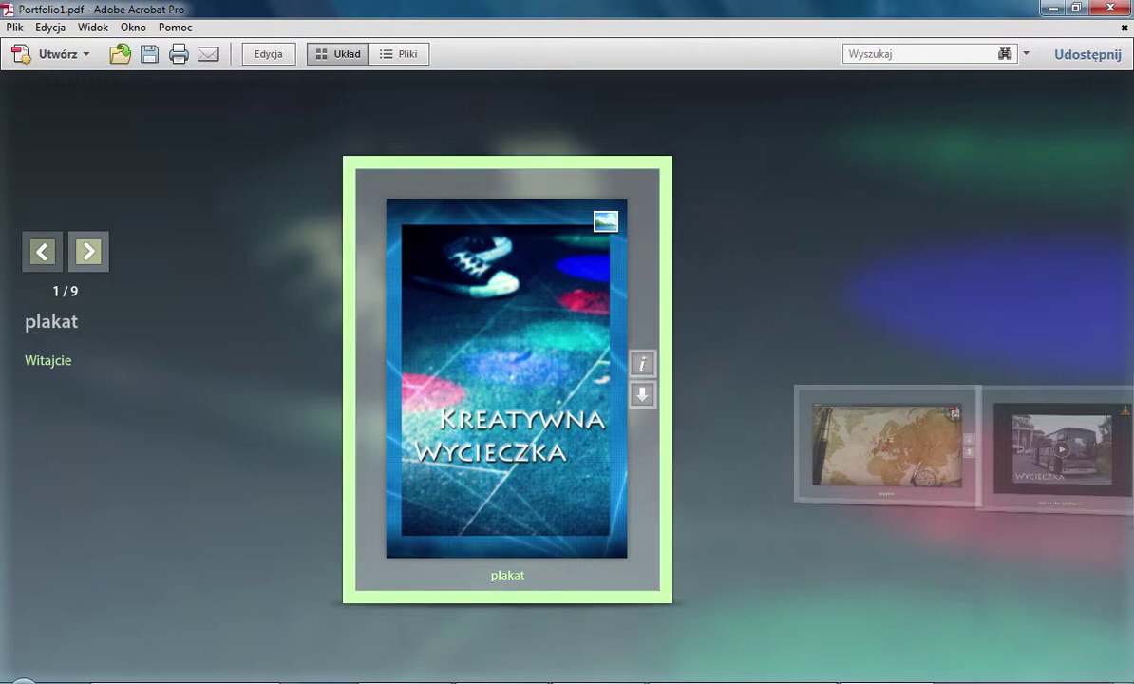
# Check the portfolio as a file list, return to the layout view, and open and cancel the extraction of plakat_nowy.jpg.
pyautogui.click(398, 55)
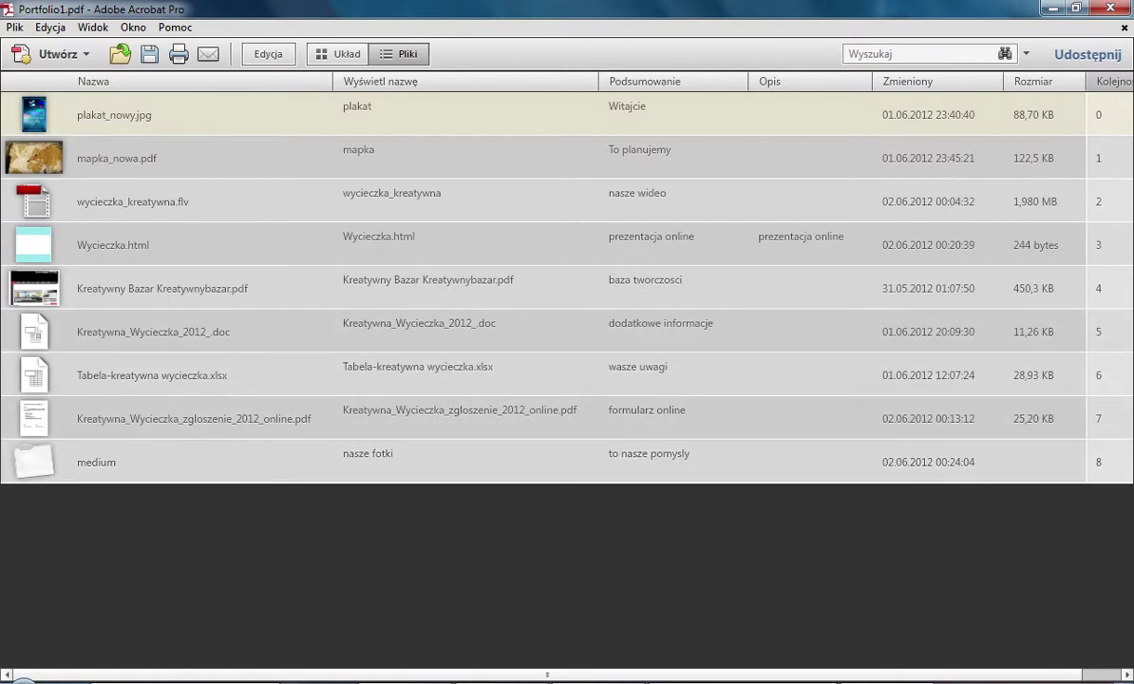
pyautogui.click(337, 53)
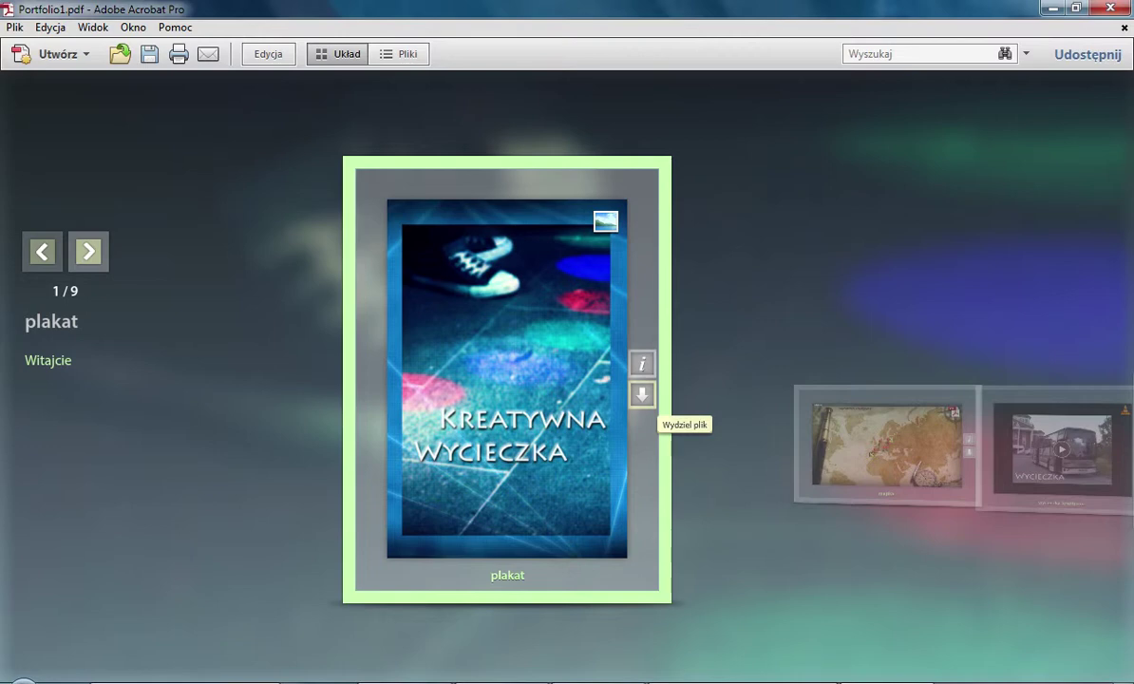
pyautogui.click(642, 395)
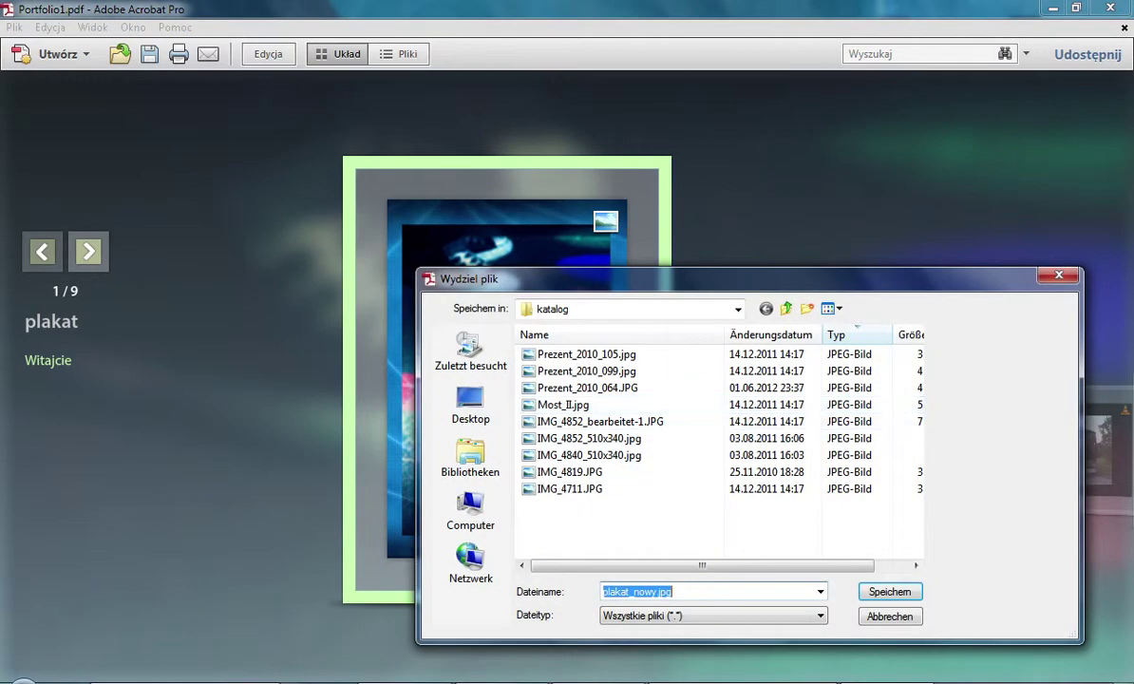
pyautogui.click(889, 616)
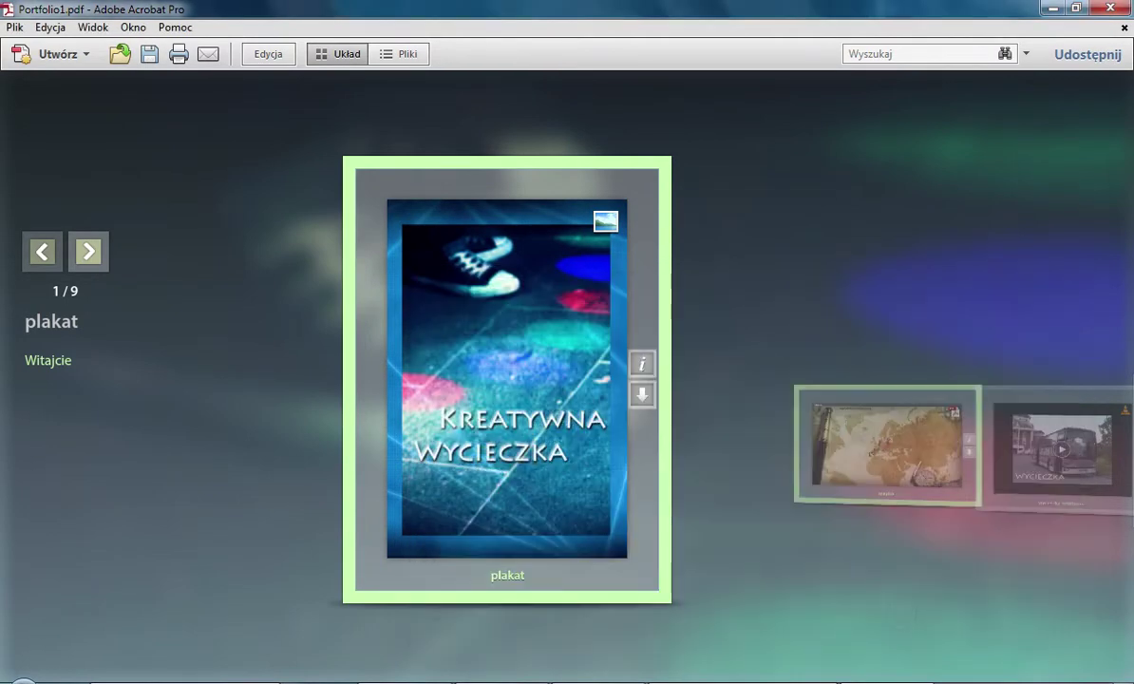
# Browse forward through the portfolio to Kreatywna_Wycieczka_2012_.doc and try to open the document from its enlarged preview.
pyautogui.click(885, 444)
pyautogui.click(845, 425)
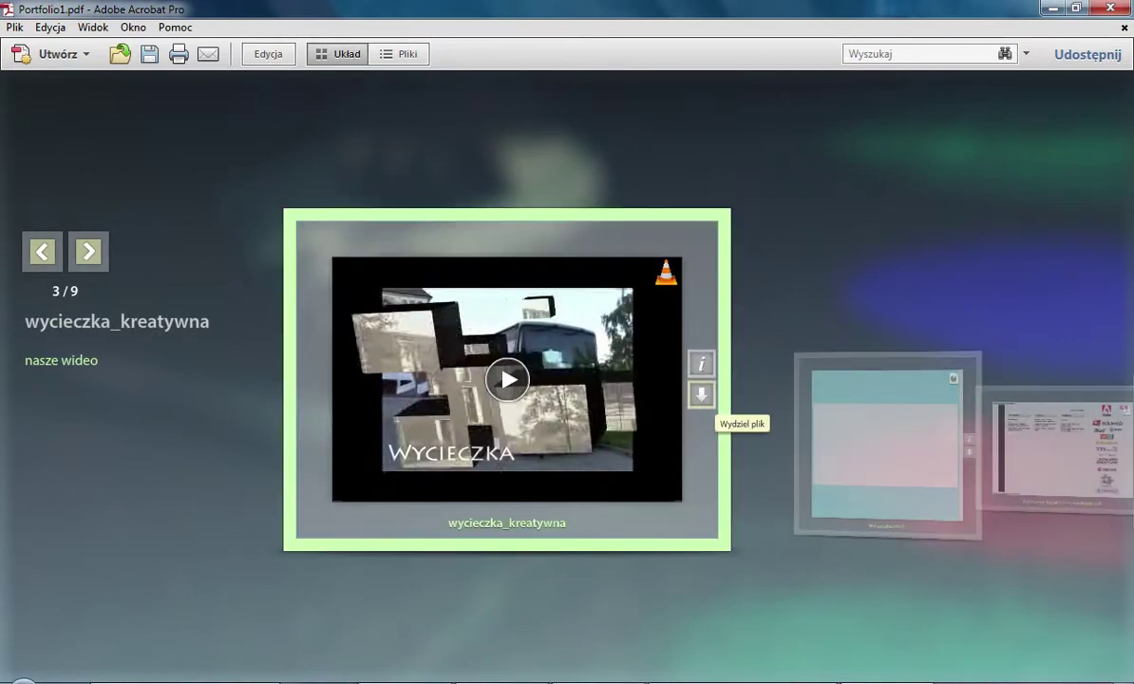
pyautogui.click(836, 447)
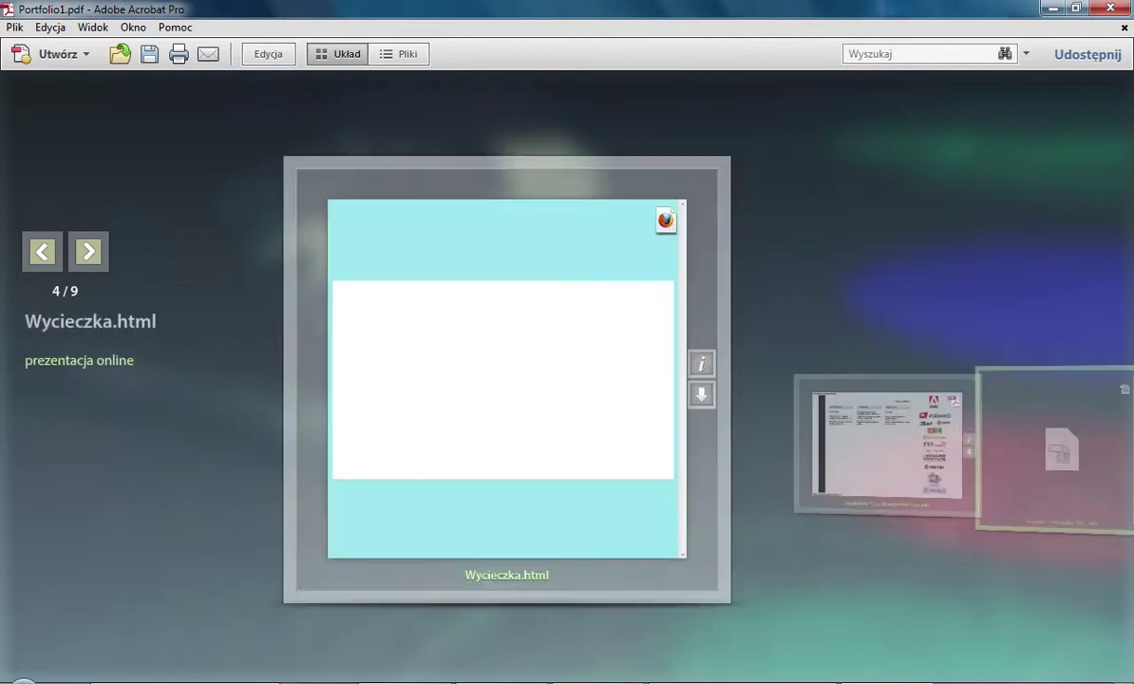
pyautogui.click(1060, 449)
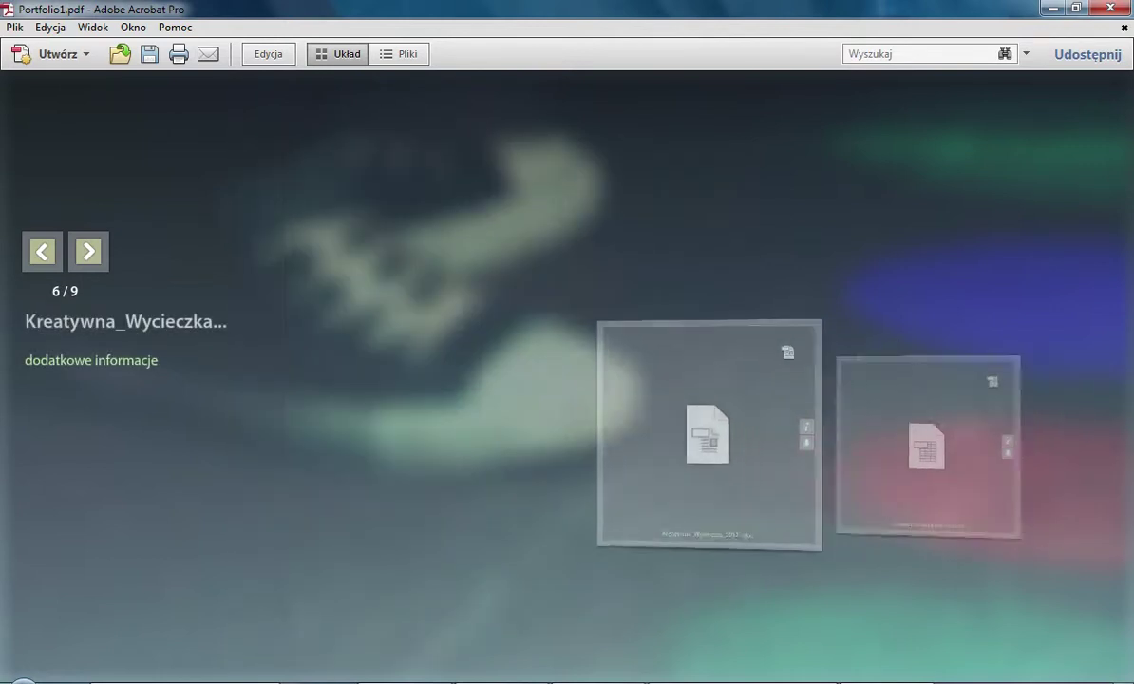
pyautogui.doubleClick(532, 390)
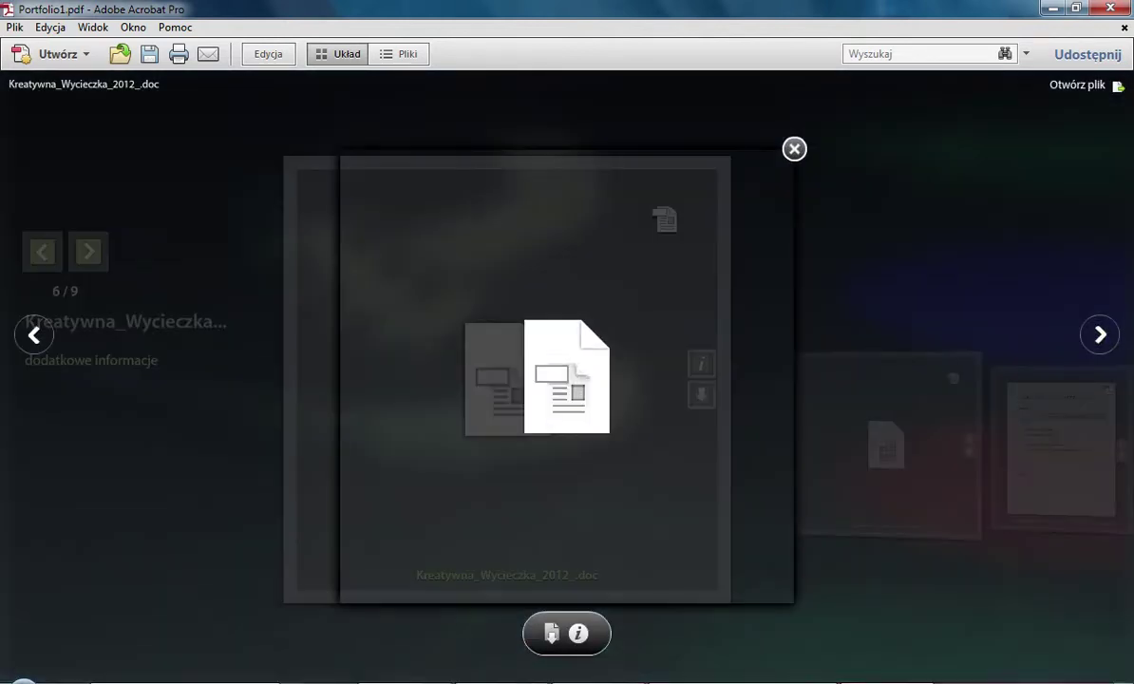
pyautogui.click(533, 367)
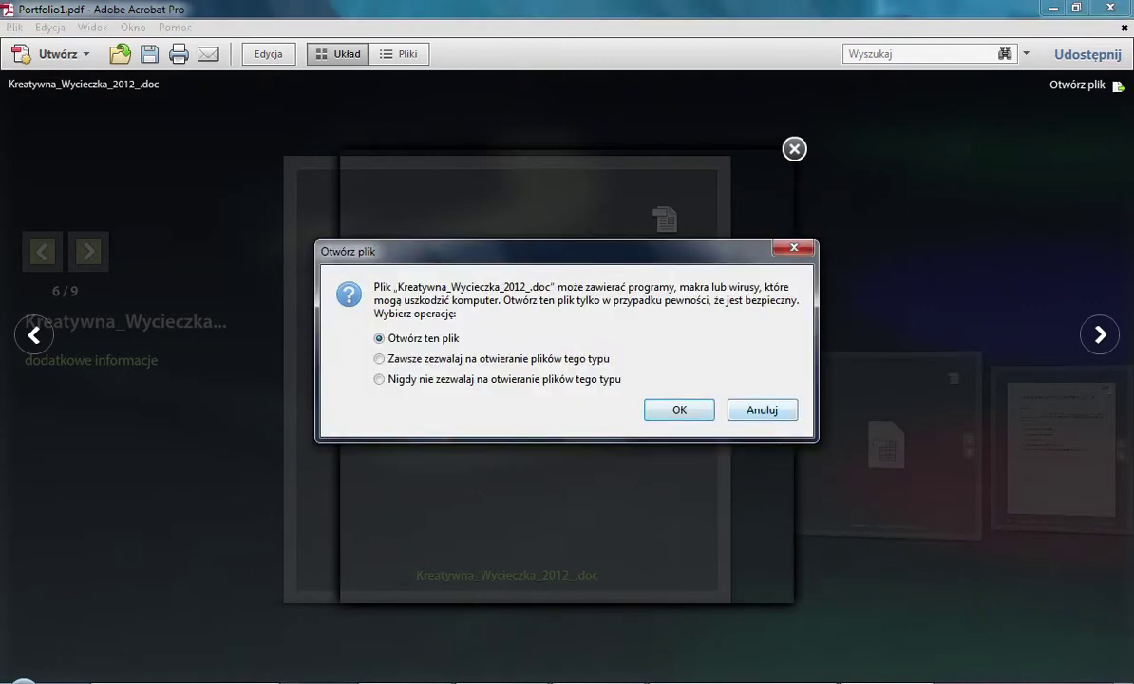
pyautogui.press('Return')
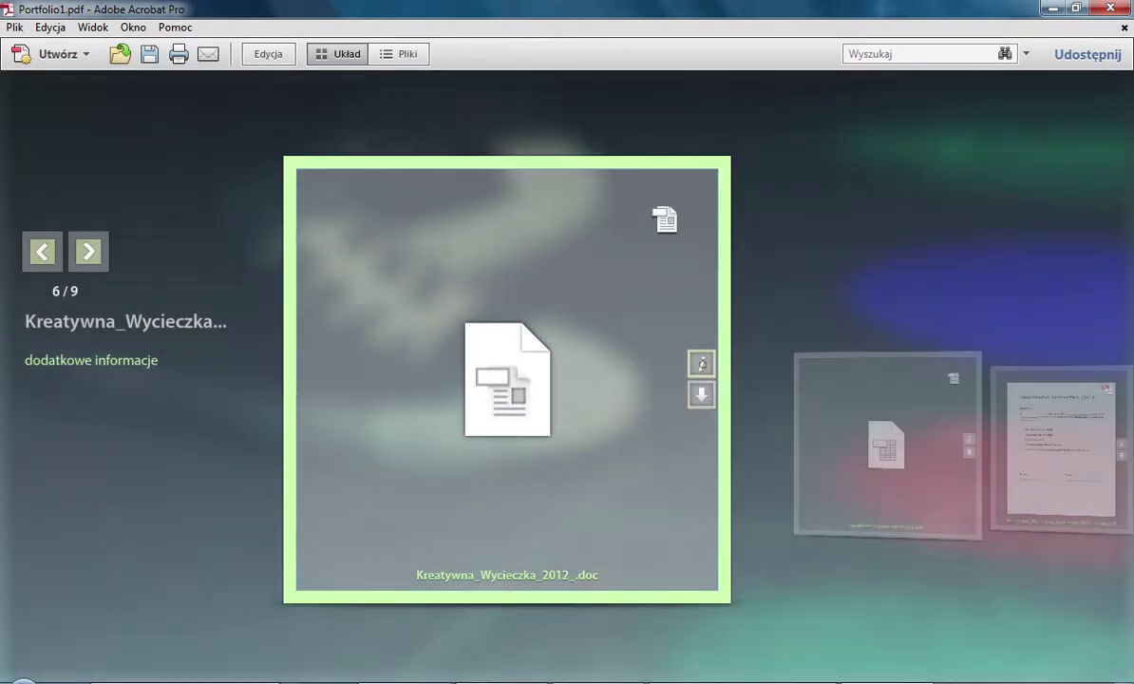
# View and close the file information of Kreatywna_Wycieczka_2012_.doc, and browse on to the nasze fotki folder.
pyautogui.click(701, 363)
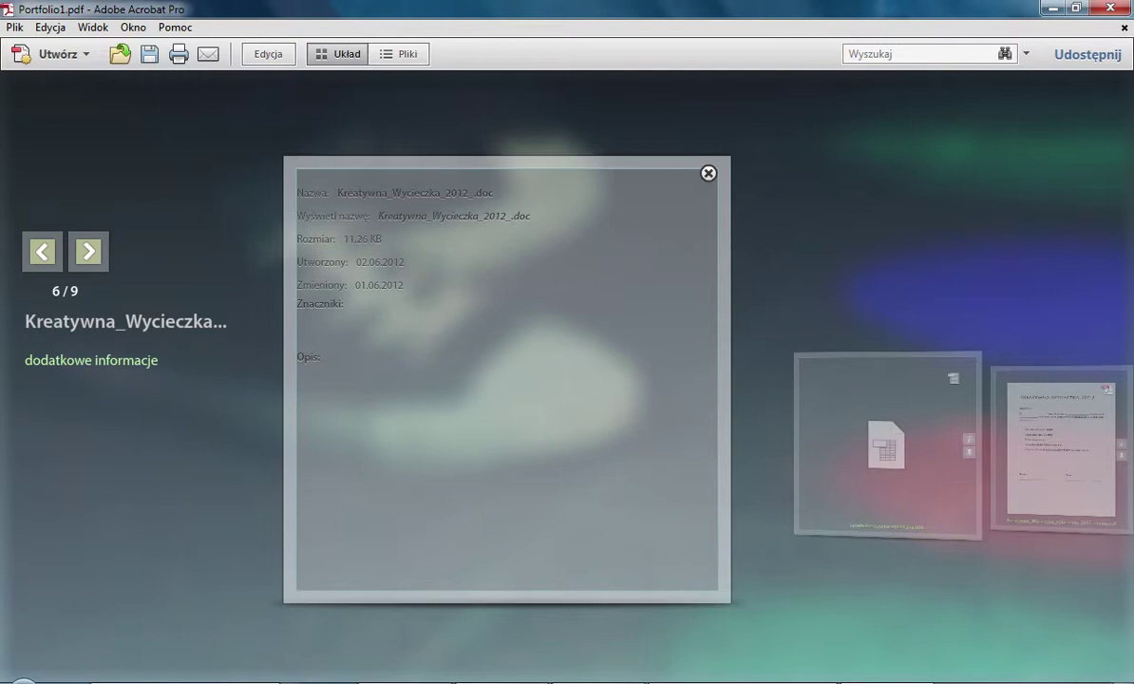
pyautogui.click(707, 173)
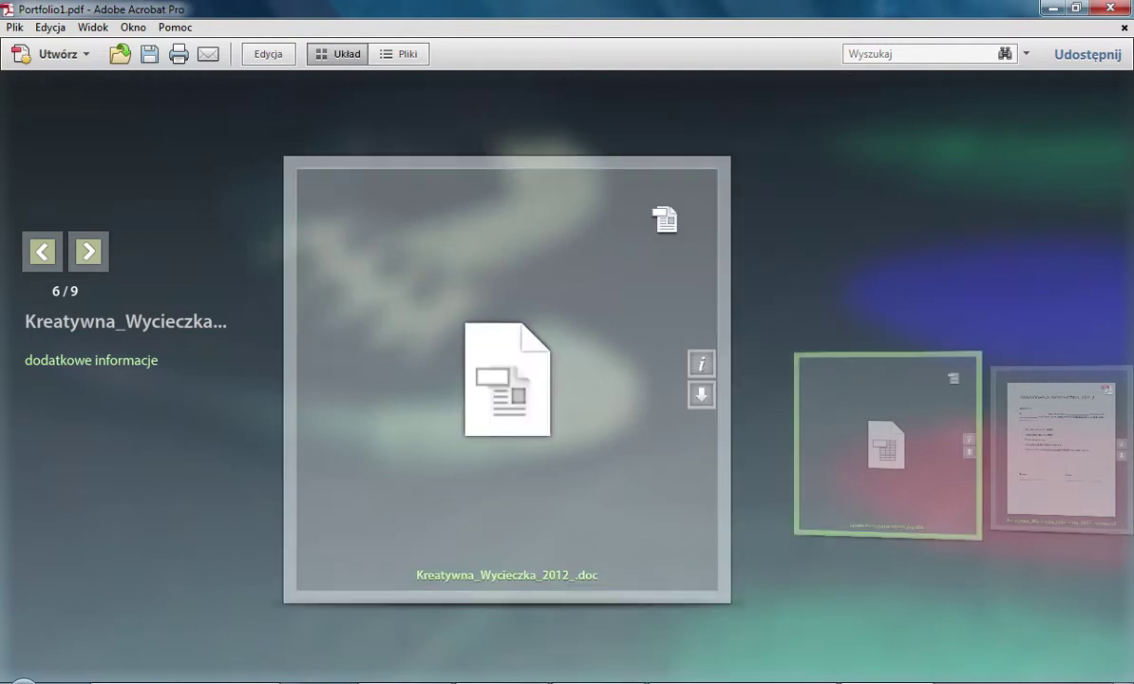
pyautogui.click(887, 444)
pyautogui.click(892, 455)
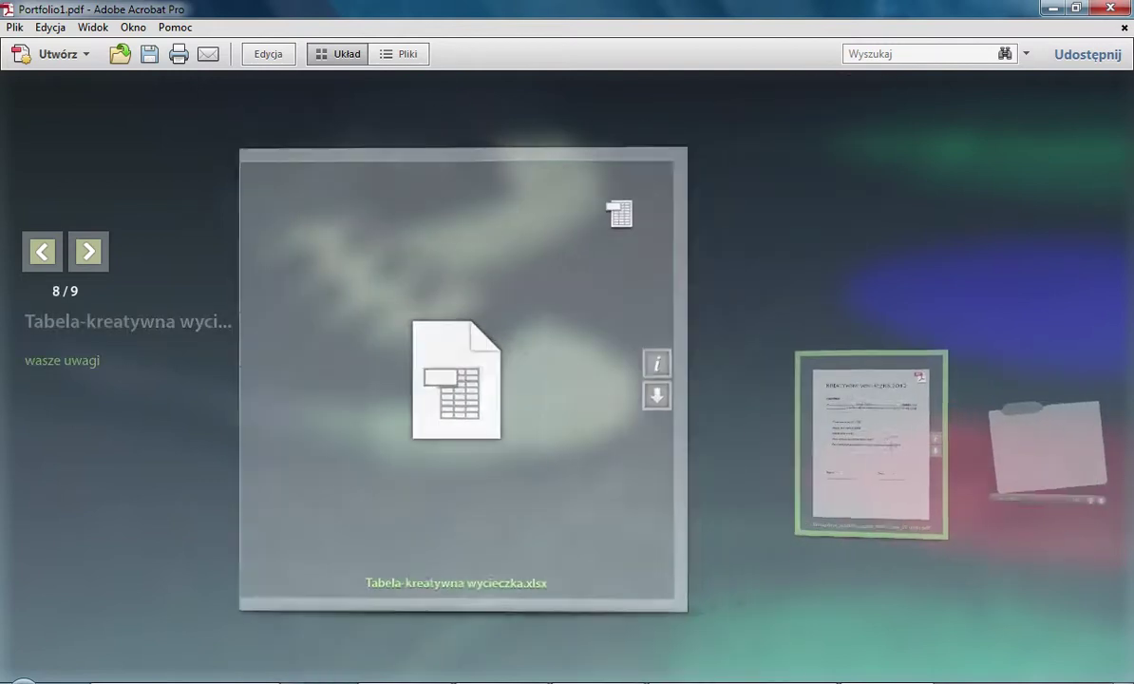
pyautogui.press('Right')
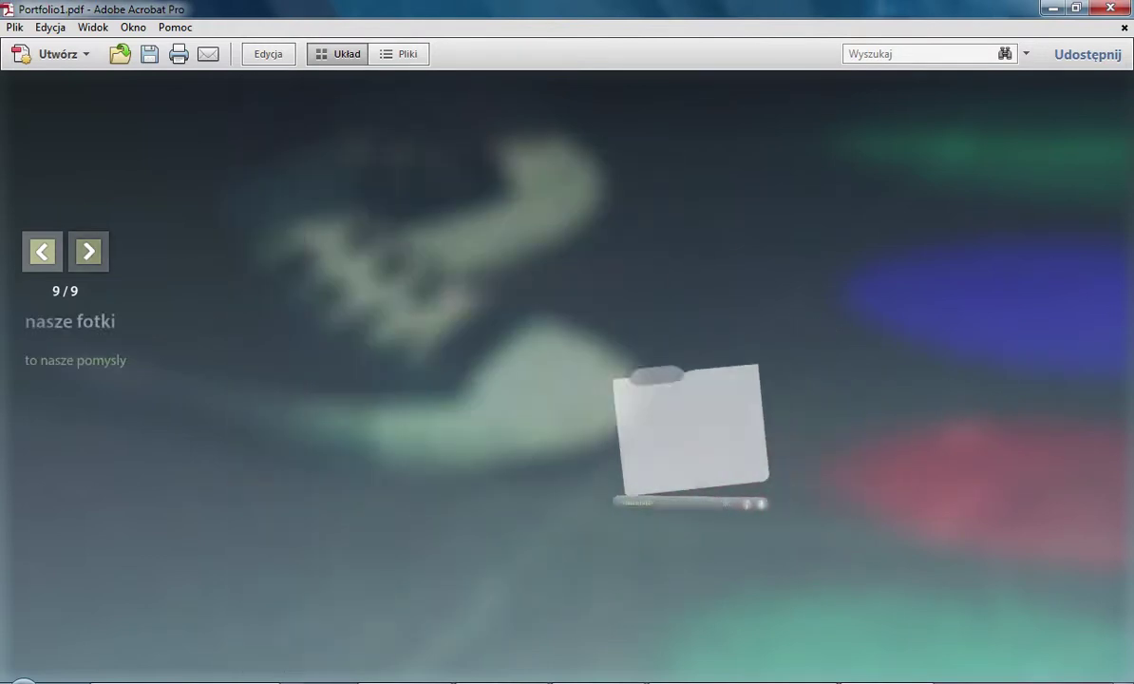
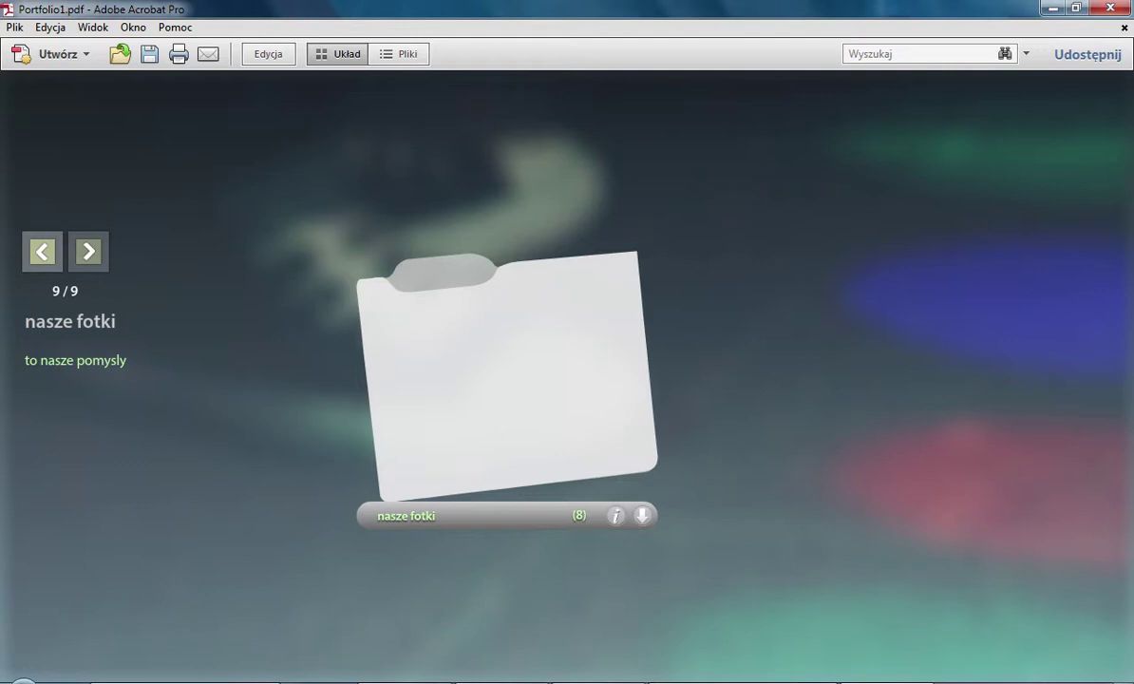
# Page back through the portfolio preview from the nasze fotki folder to Wycieczka.html.
pyautogui.click(41, 250)
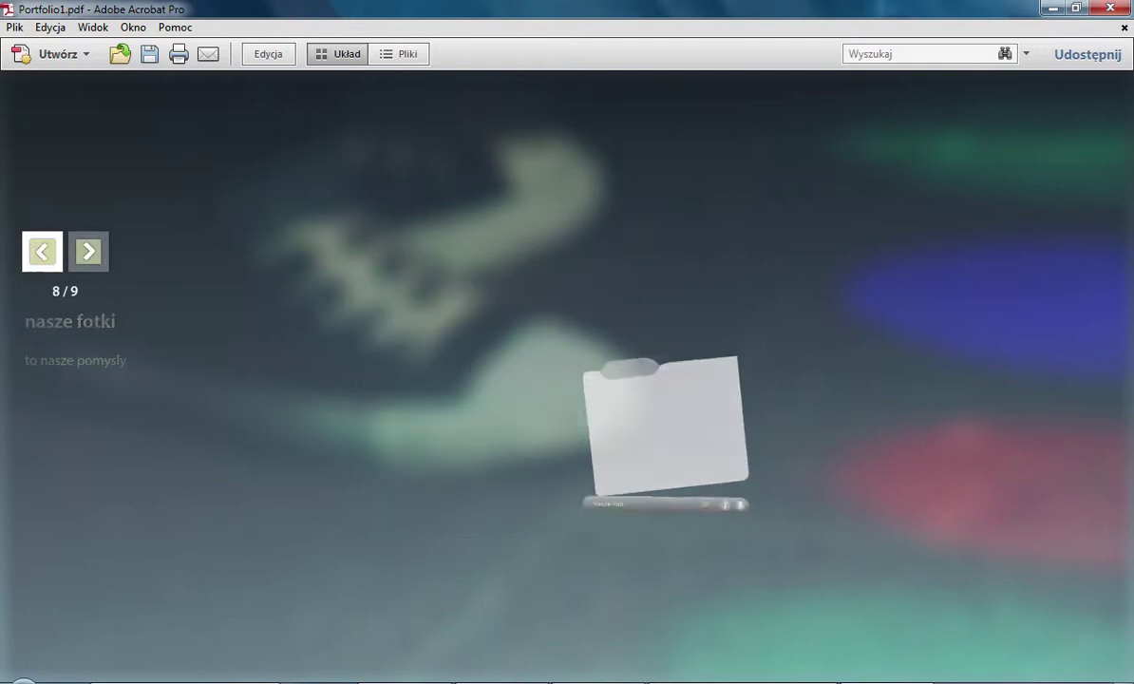
pyautogui.click(42, 251)
pyautogui.click(42, 250)
pyautogui.click(41, 251)
pyautogui.click(42, 251)
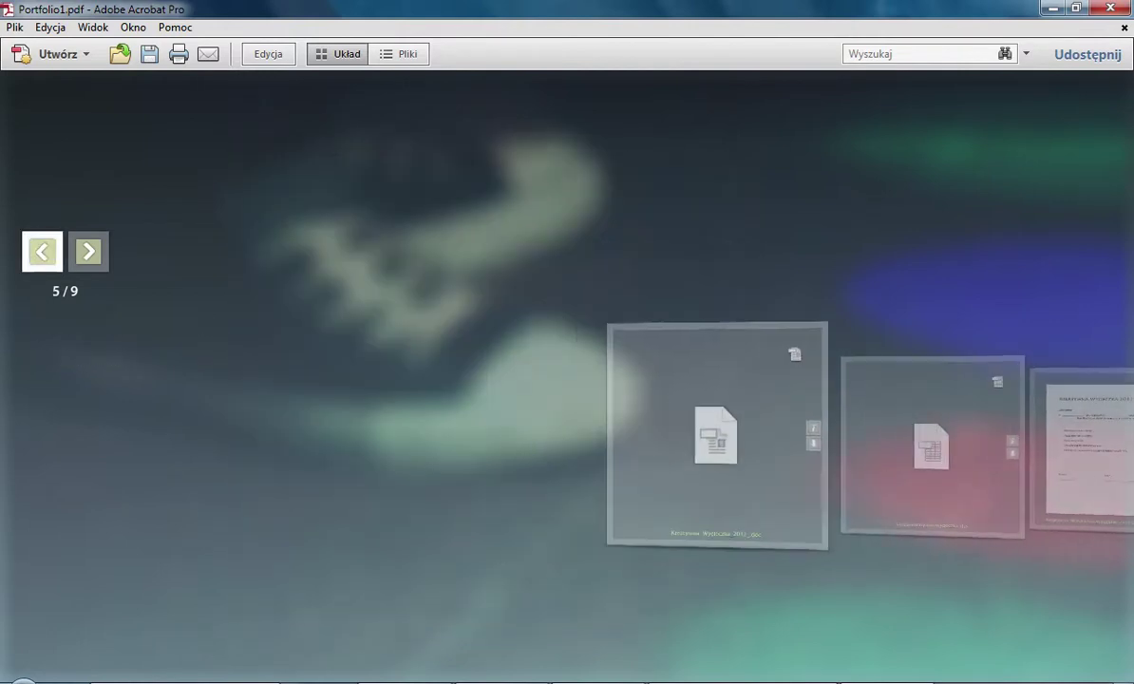
pyautogui.click(42, 251)
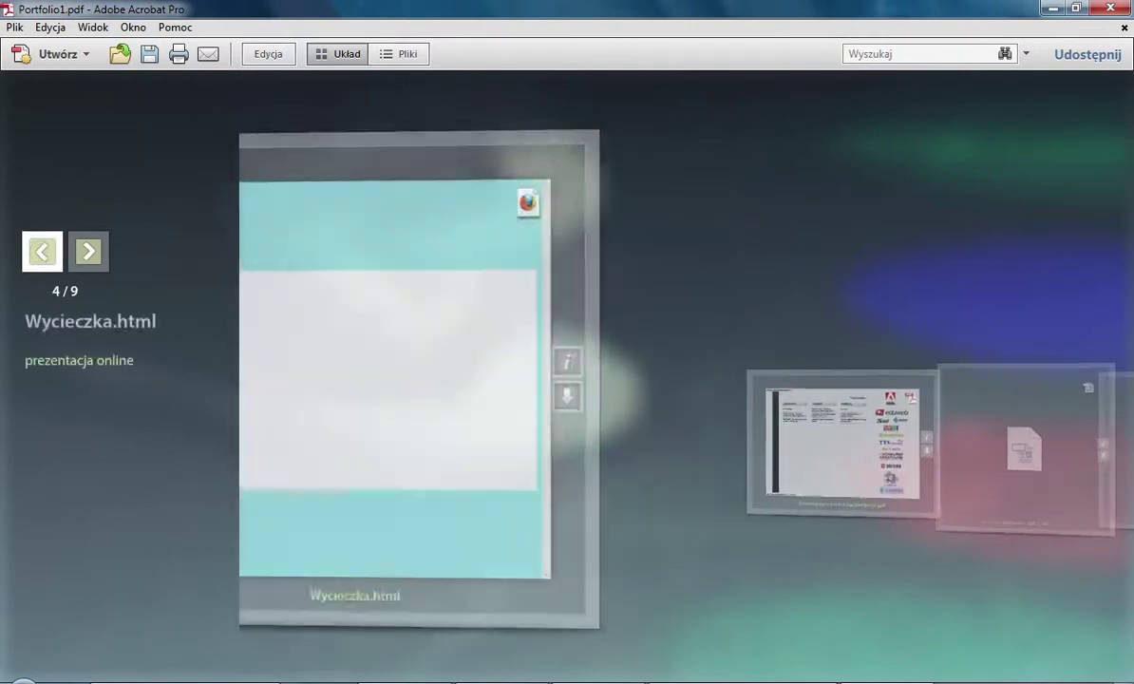